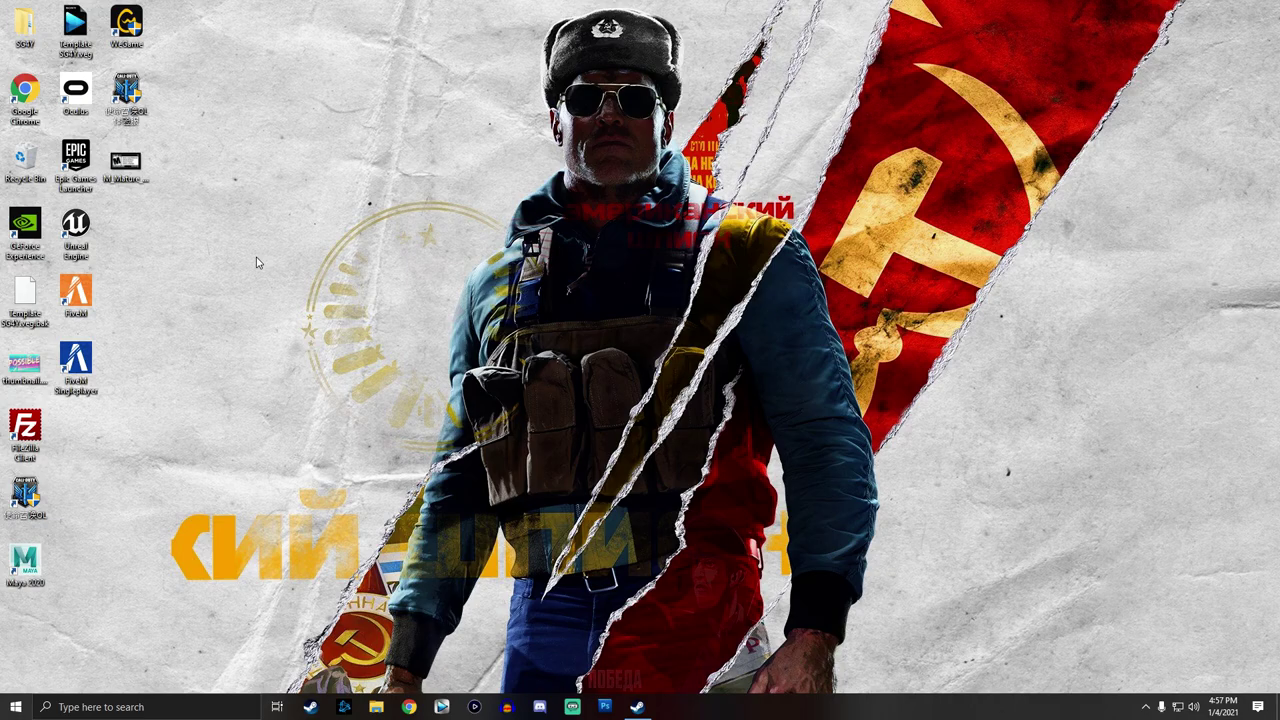
Switch to Steam, then open the maps folder inside Call of Duty Black Ops III's model_export\sg4y directory in File Explorer.
{"action": "left_click", "coordinate": [636, 706]}
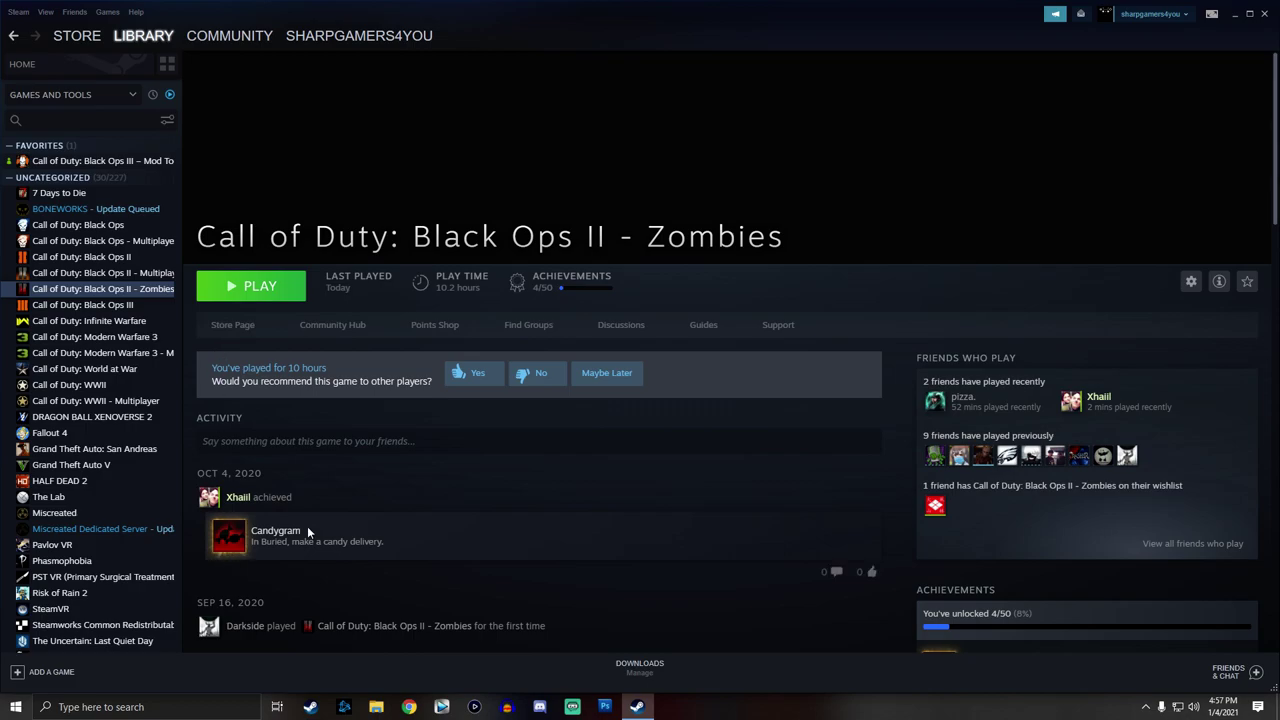
{"action": "key", "text": "super+e"}
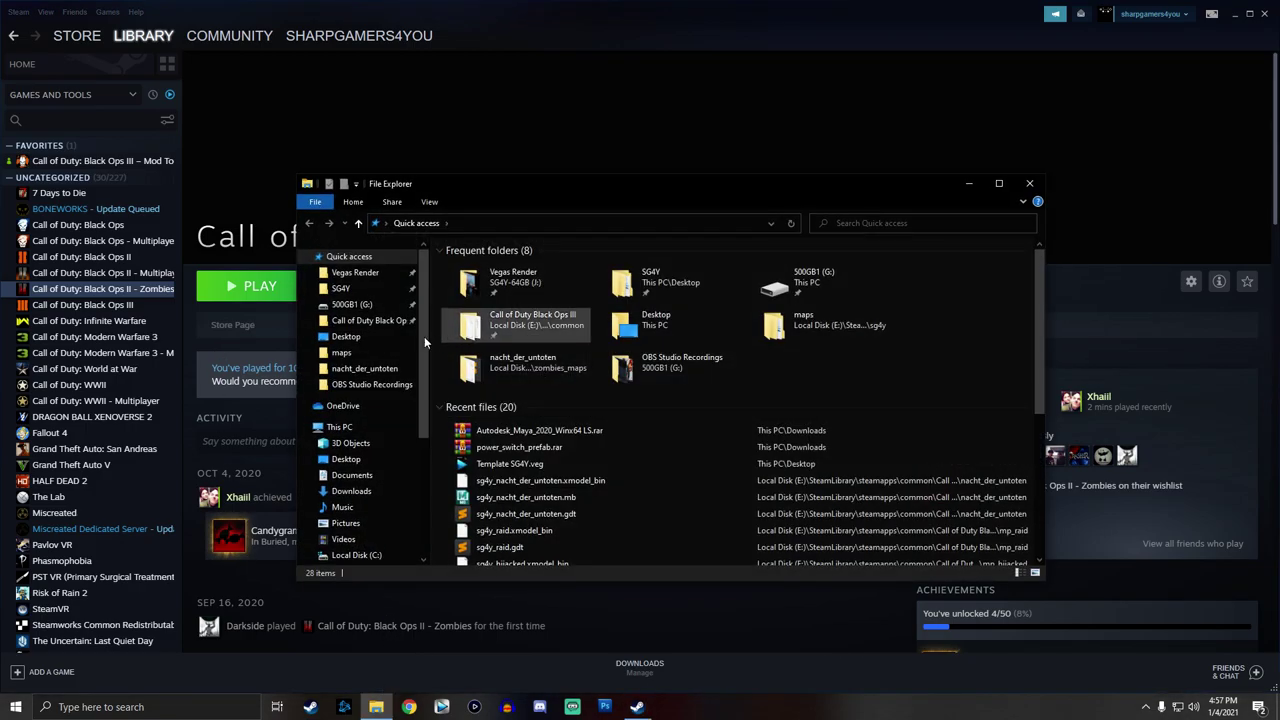
{"action": "left_click", "coordinate": [380, 321]}
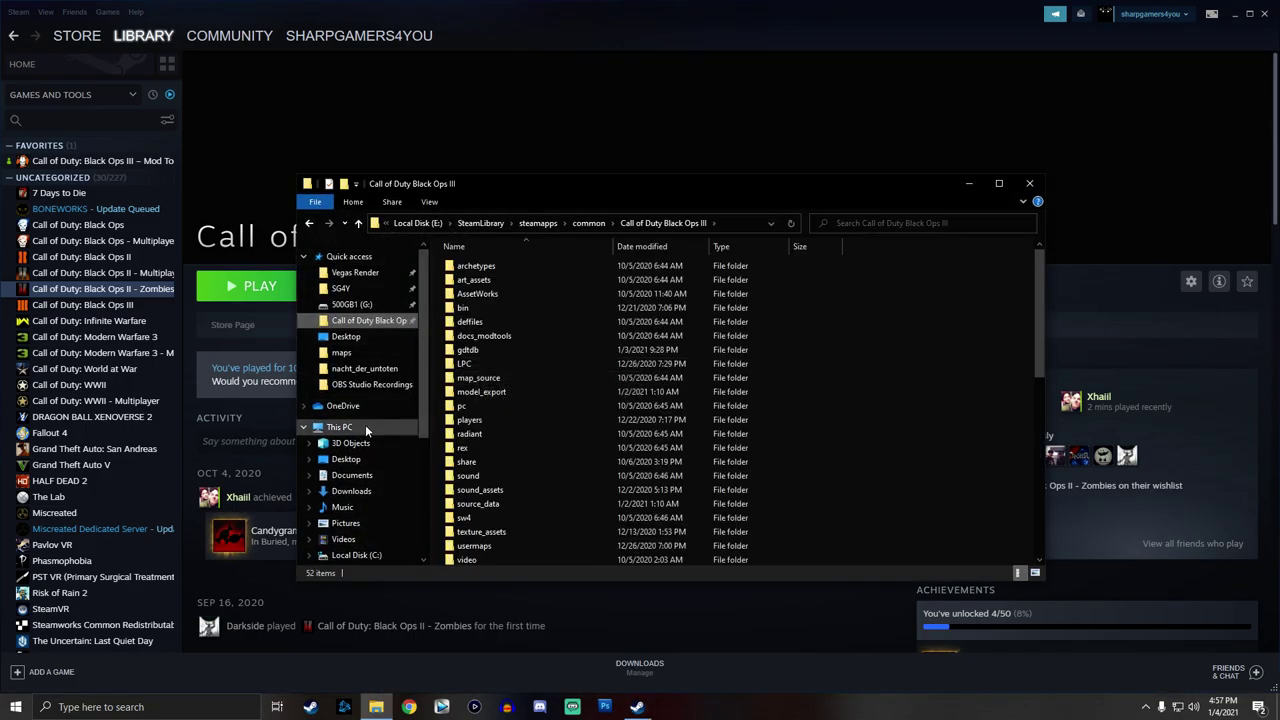
{"action": "left_click", "coordinate": [369, 370]}
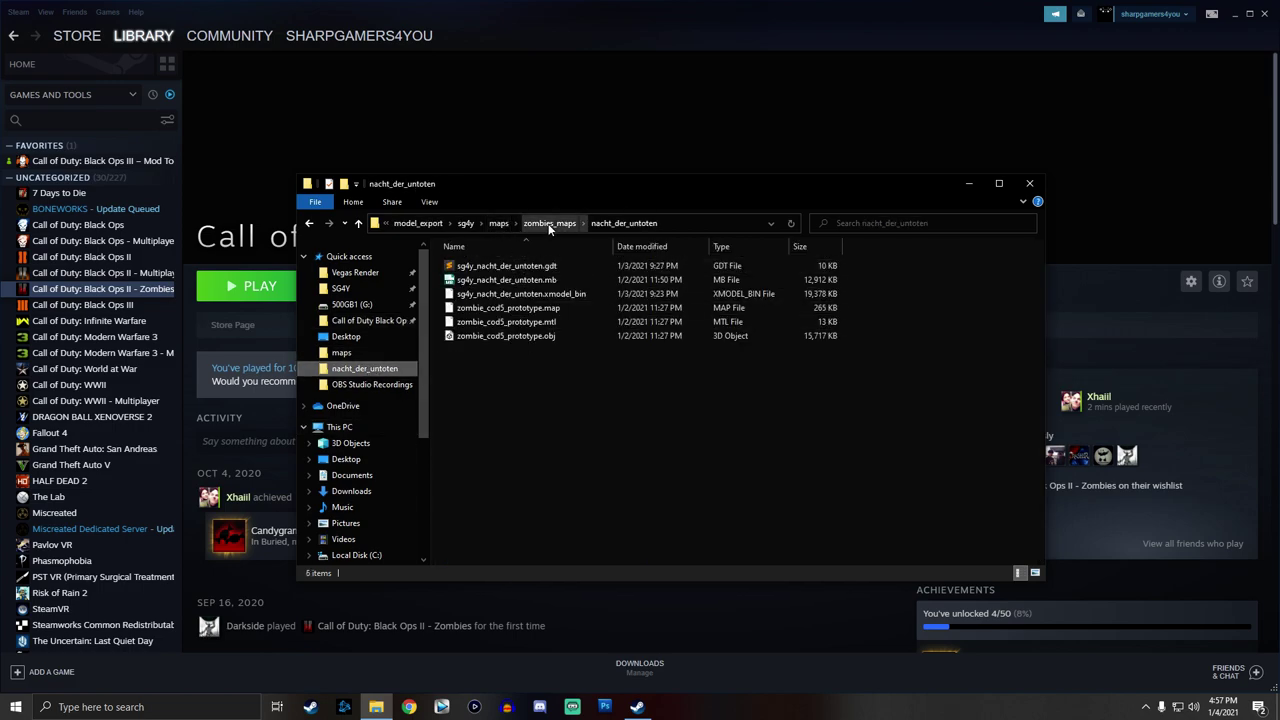
{"action": "left_click", "coordinate": [550, 224]}
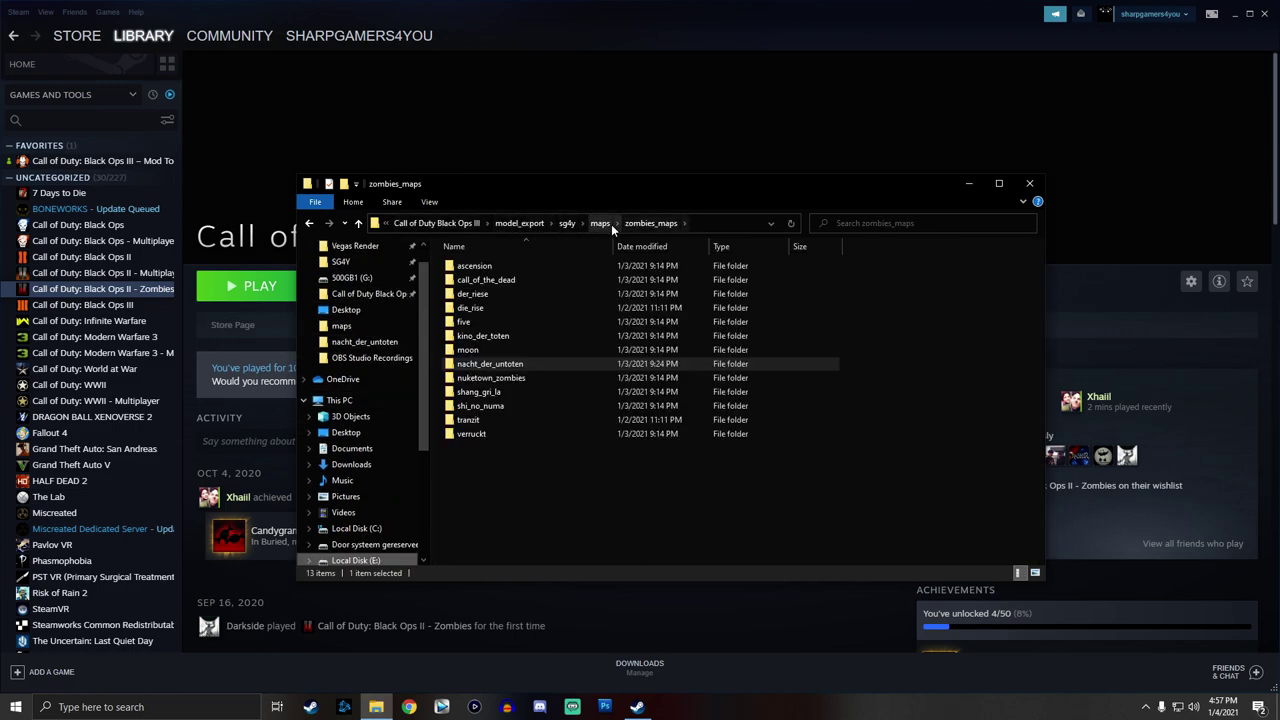
{"action": "left_click", "coordinate": [611, 224]}
Look through multiplayer_maps and the die_rise and nuketown_zombies folders in zombies_maps, then minimize File Explorer and Steam to reach the desktop.
{"action": "double_click", "coordinate": [488, 266]}
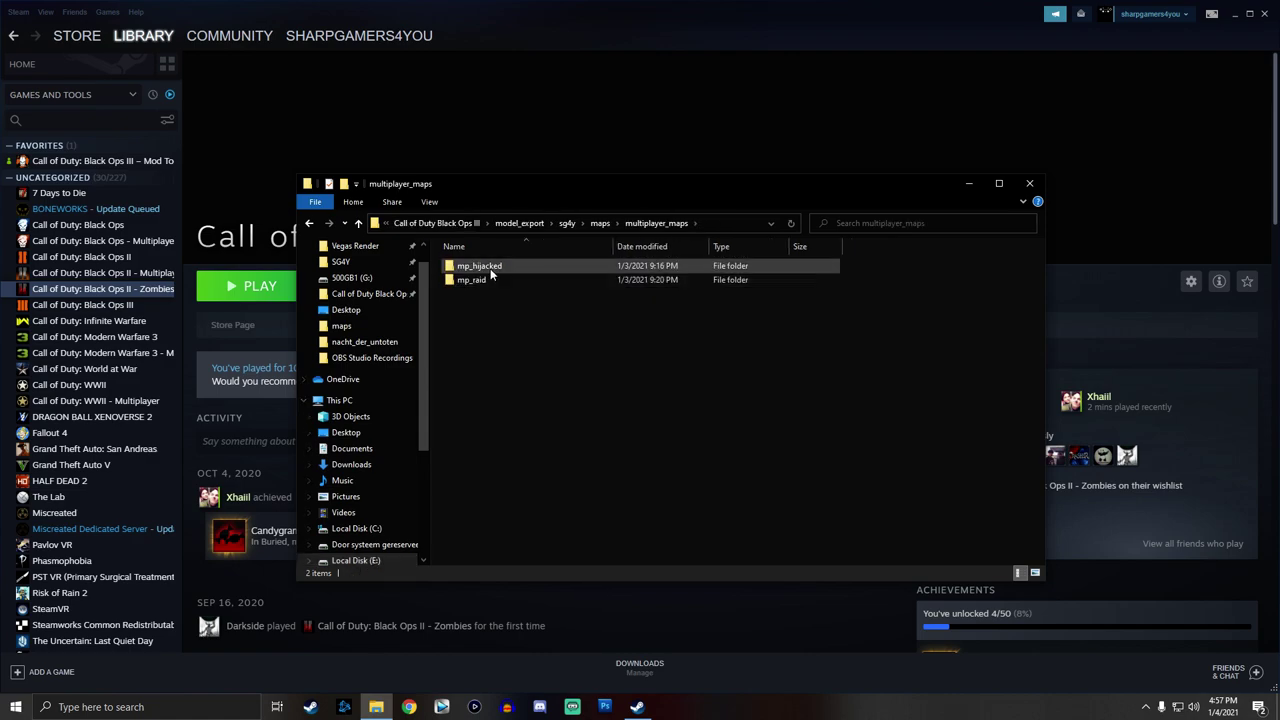
{"action": "left_click", "coordinate": [605, 226]}
{"action": "double_click", "coordinate": [507, 282]}
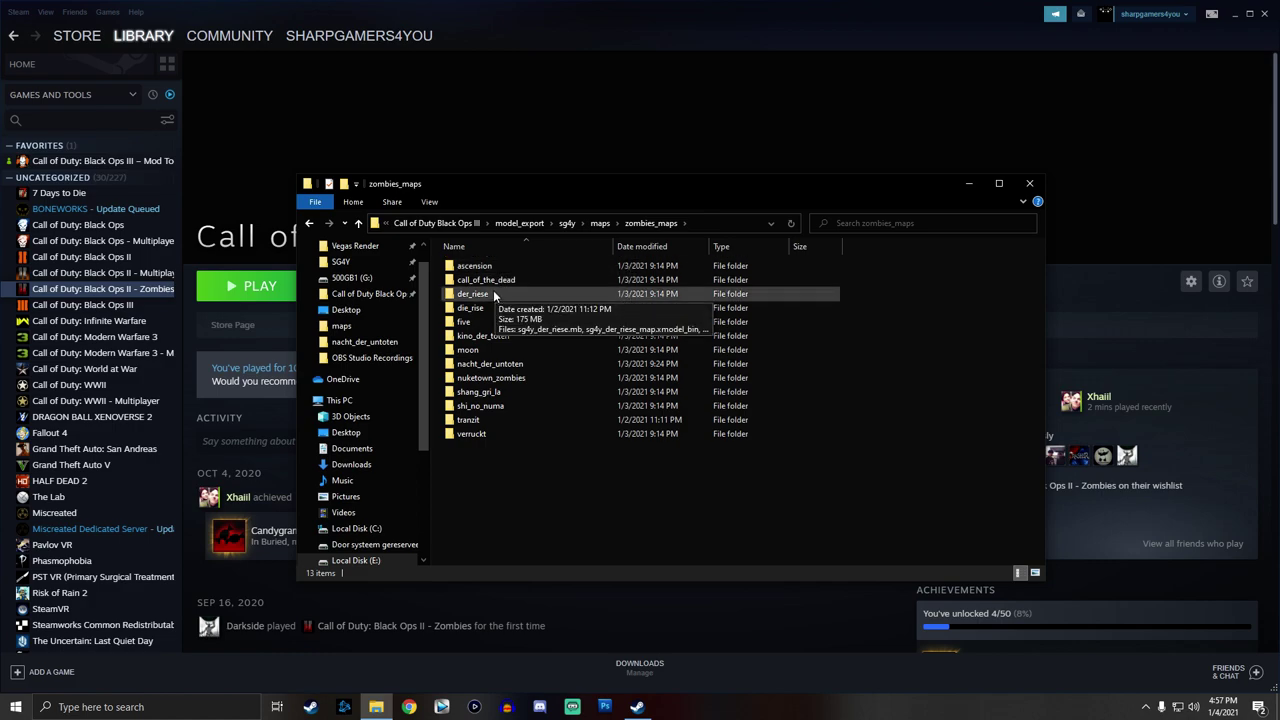
{"action": "left_click", "coordinate": [493, 309]}
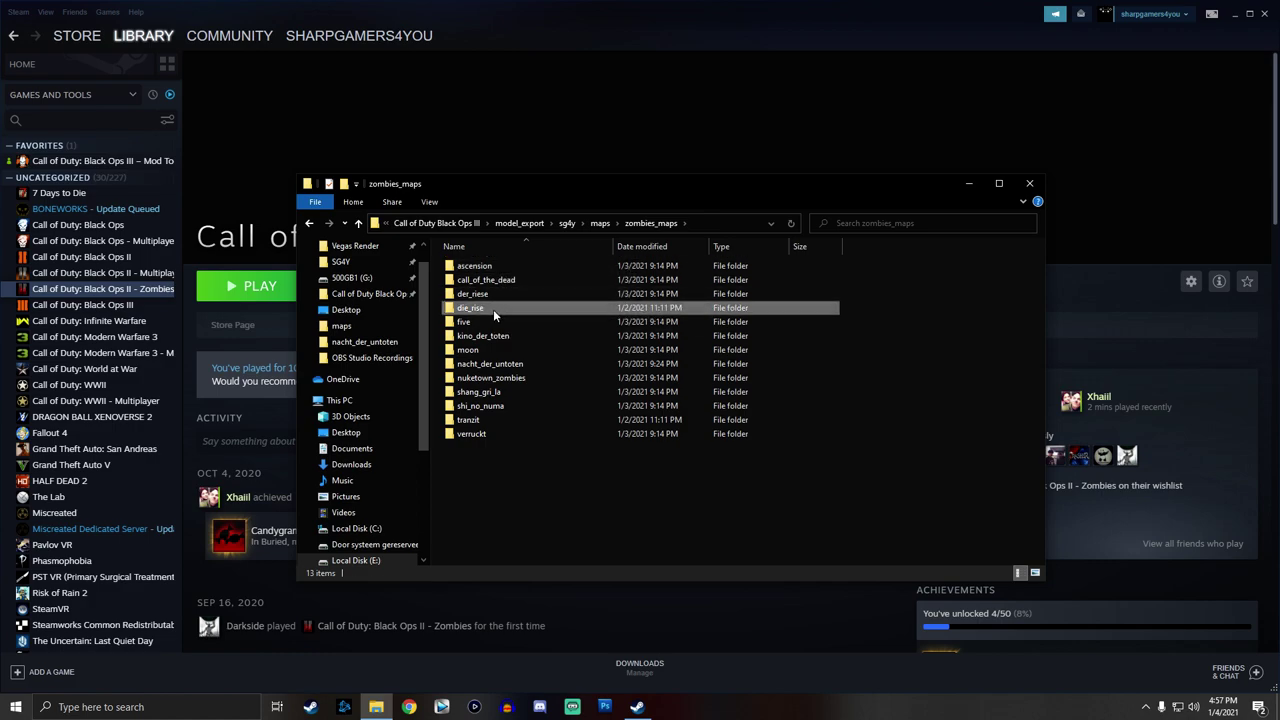
{"action": "double_click", "coordinate": [493, 309]}
{"action": "key", "text": "alt+Left"}
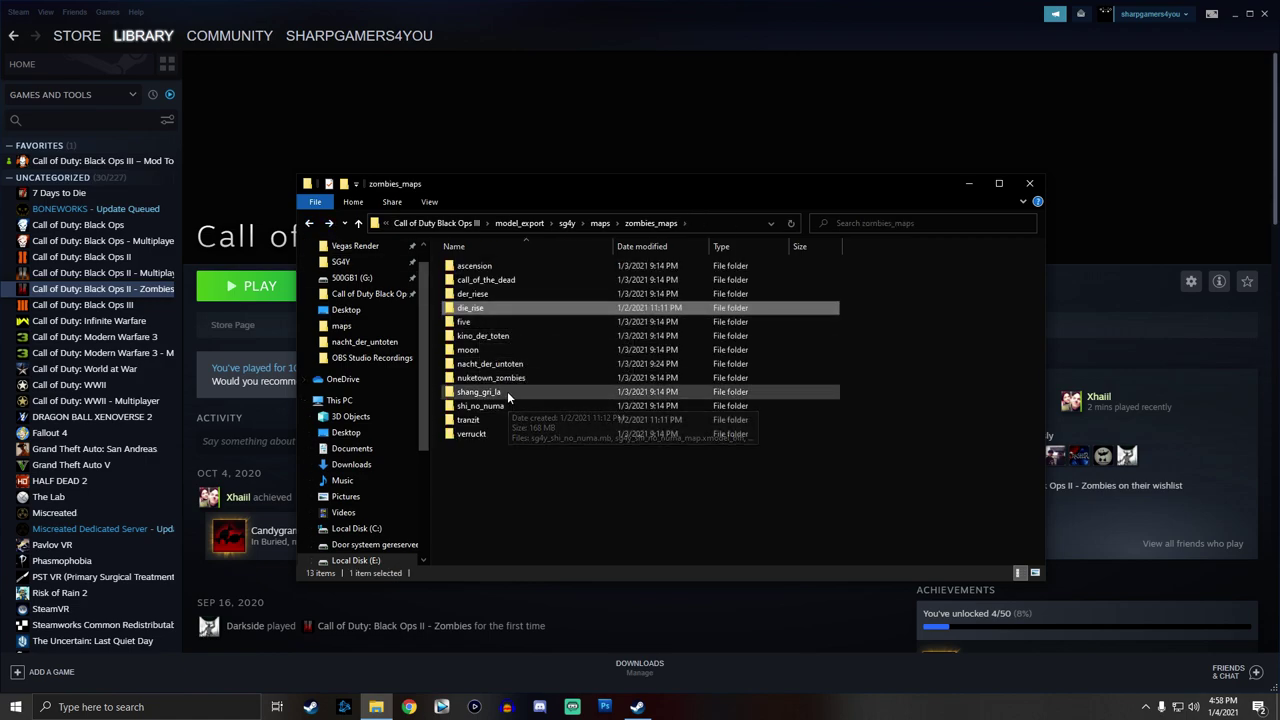
{"action": "double_click", "coordinate": [487, 380]}
{"action": "left_click", "coordinate": [517, 308]}
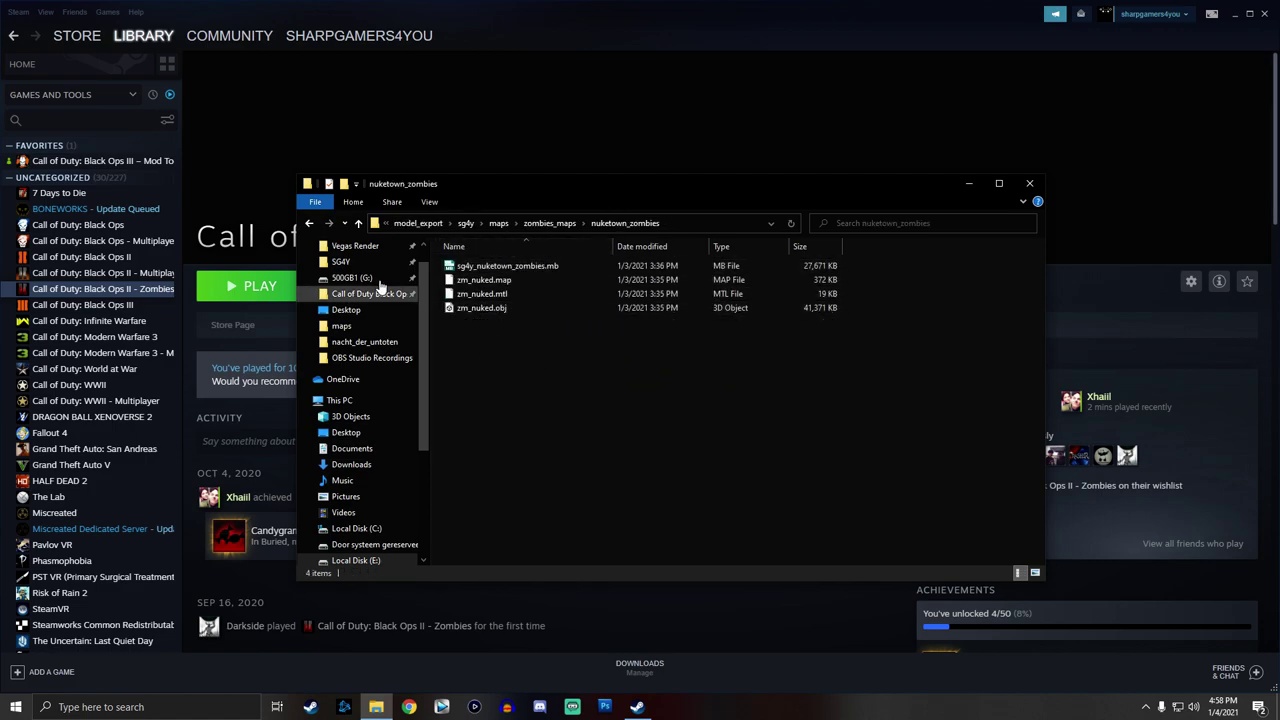
{"action": "key", "text": "BackSpace"}
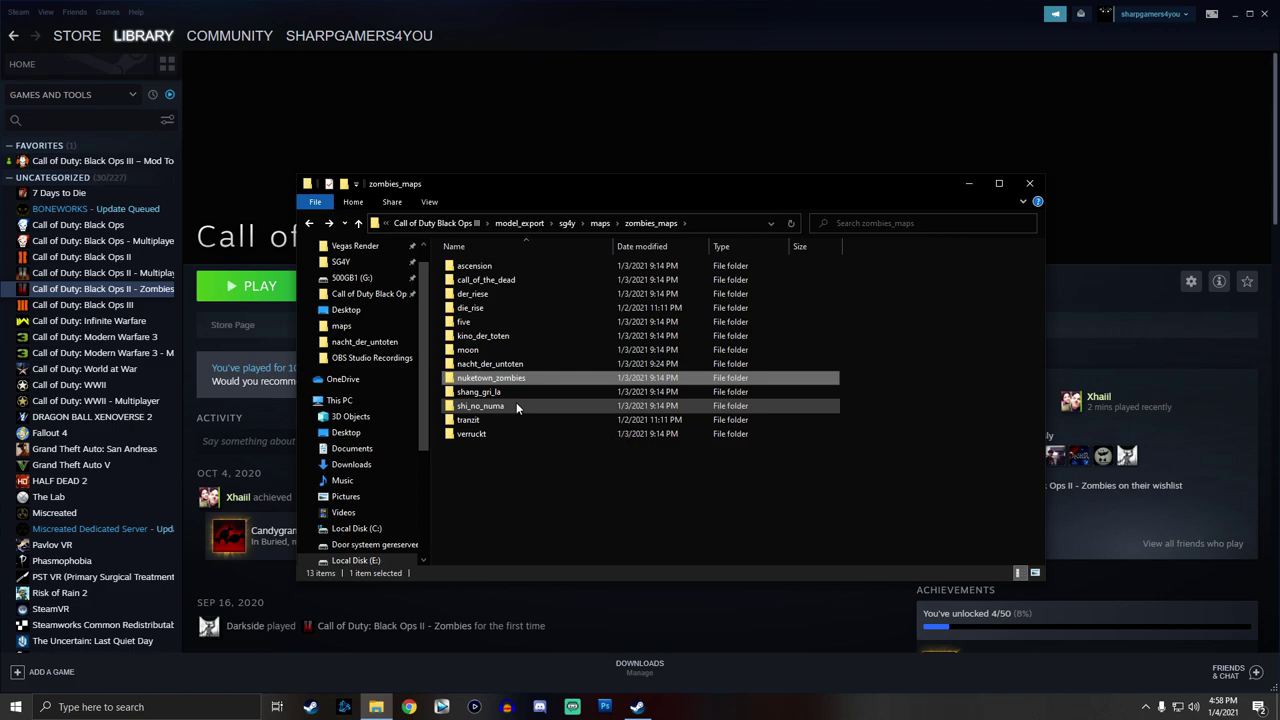
{"action": "mouse_move", "coordinate": [516, 405]}
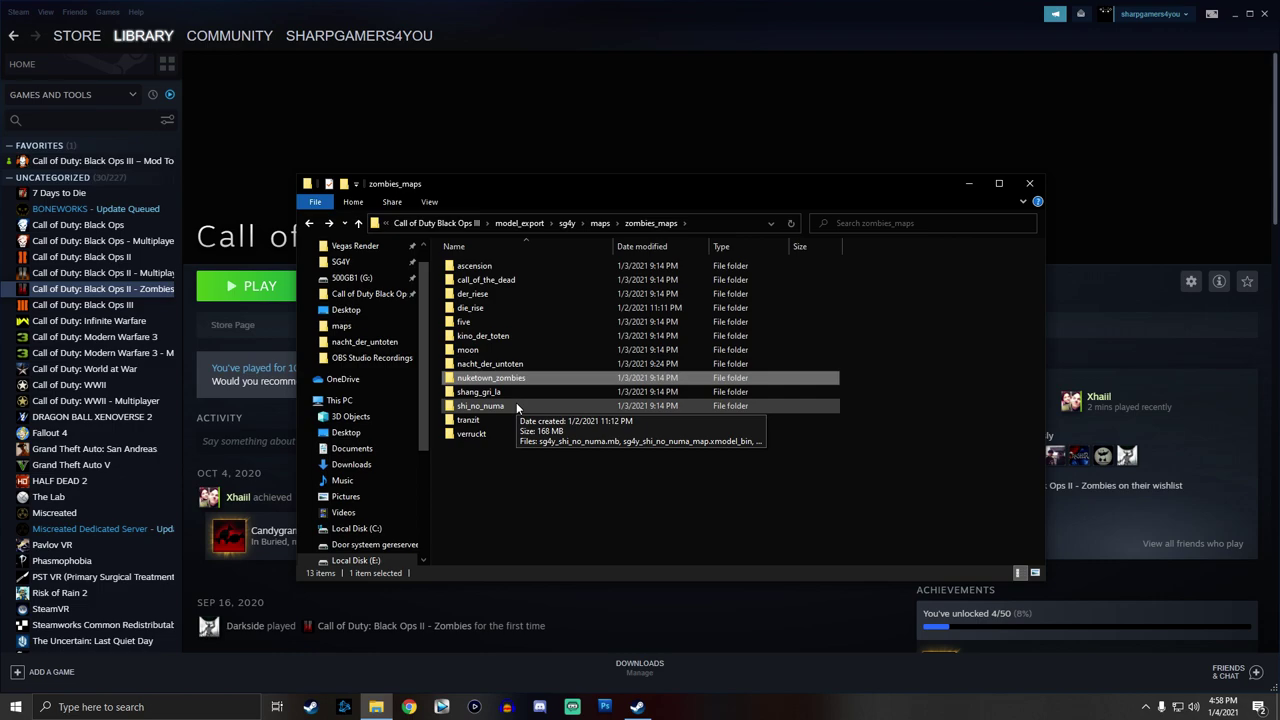
{"action": "left_click", "coordinate": [965, 185]}
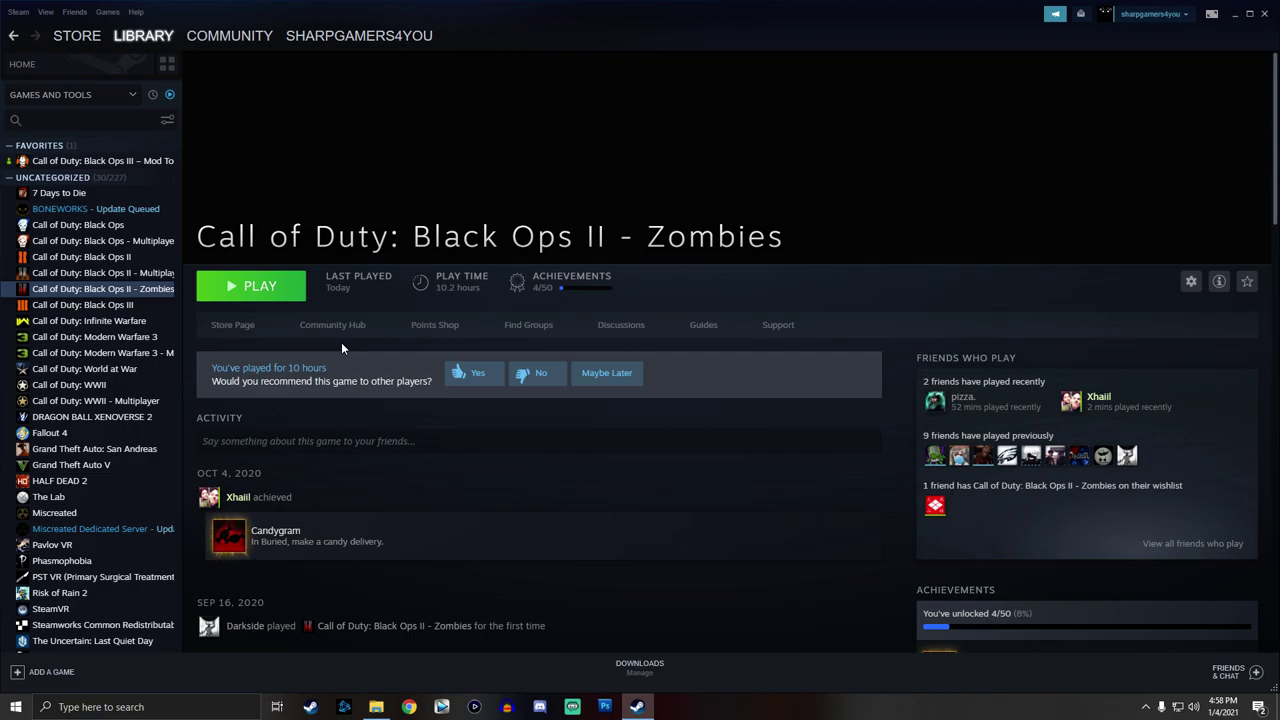
{"action": "left_click", "coordinate": [1235, 14]}
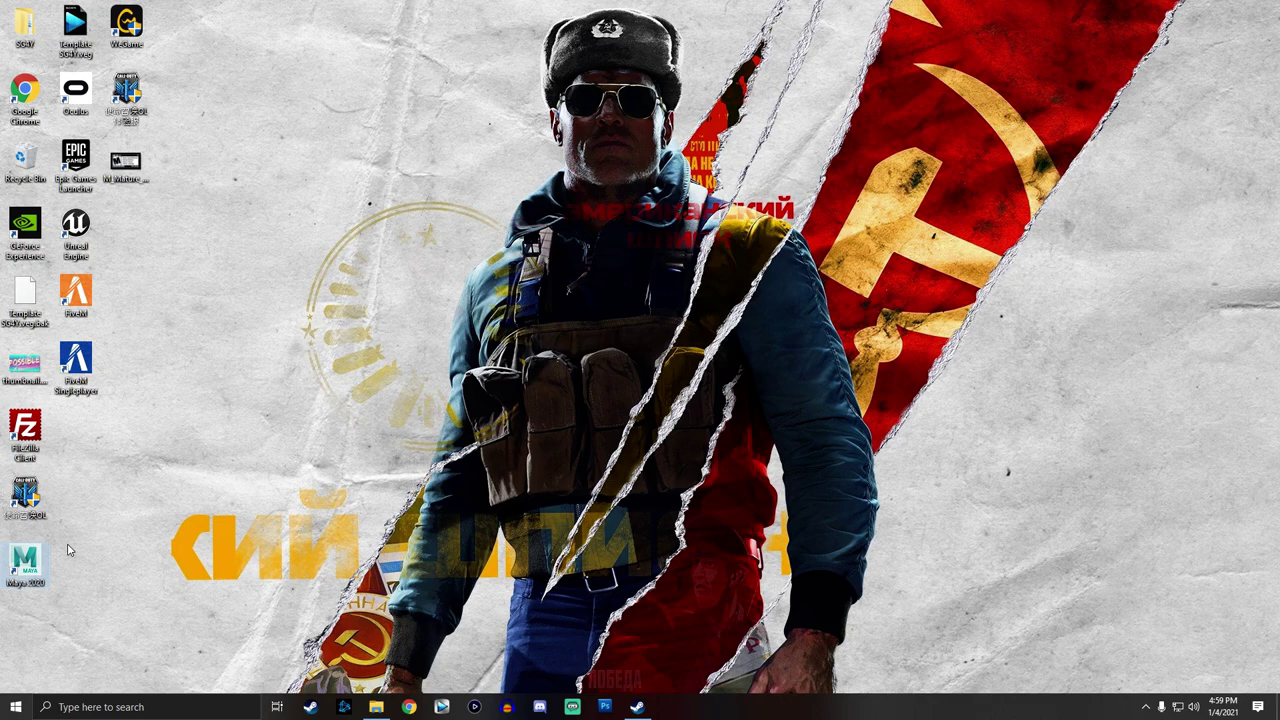
{"action": "left_click_drag", "start_coordinate": [82, 596], "coordinate": [20, 568]}
{"action": "left_click", "coordinate": [28, 565]}
{"action": "double_click", "coordinate": [27, 565]}
Bring back File Explorer and open the husky folder inside Documents\mapping.
{"action": "left_click", "coordinate": [376, 707]}
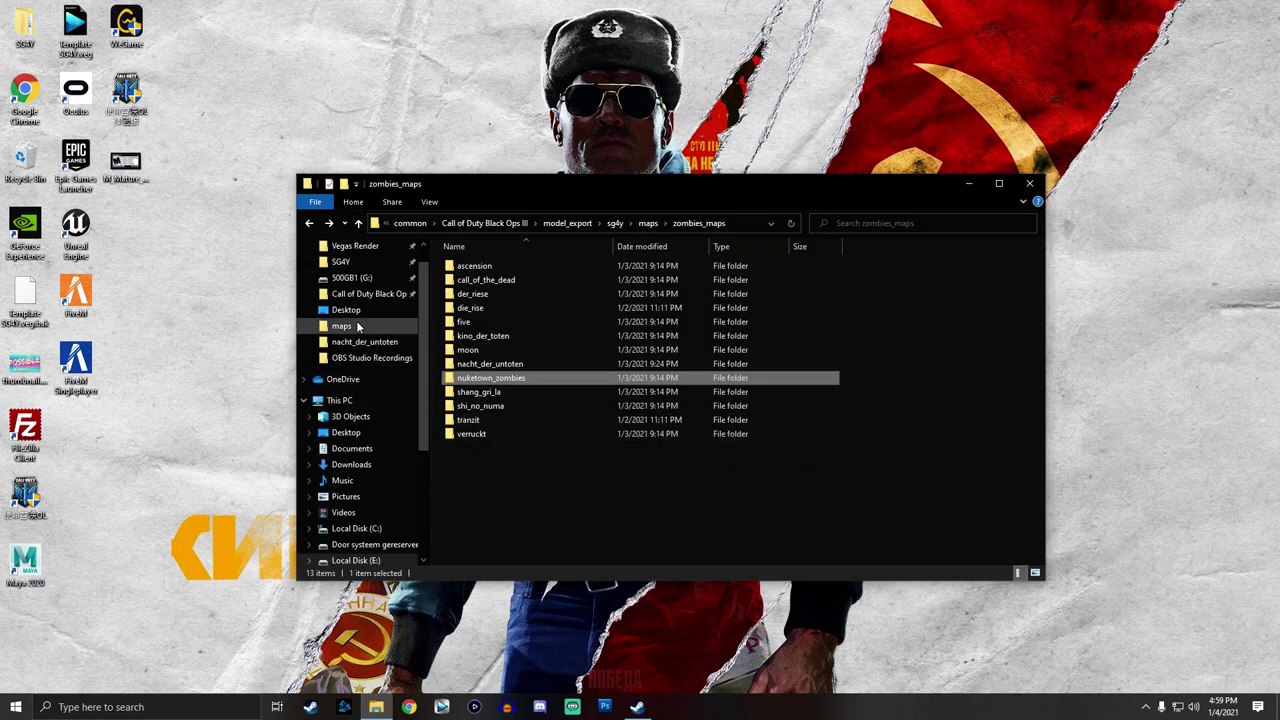
{"action": "left_click", "coordinate": [351, 448]}
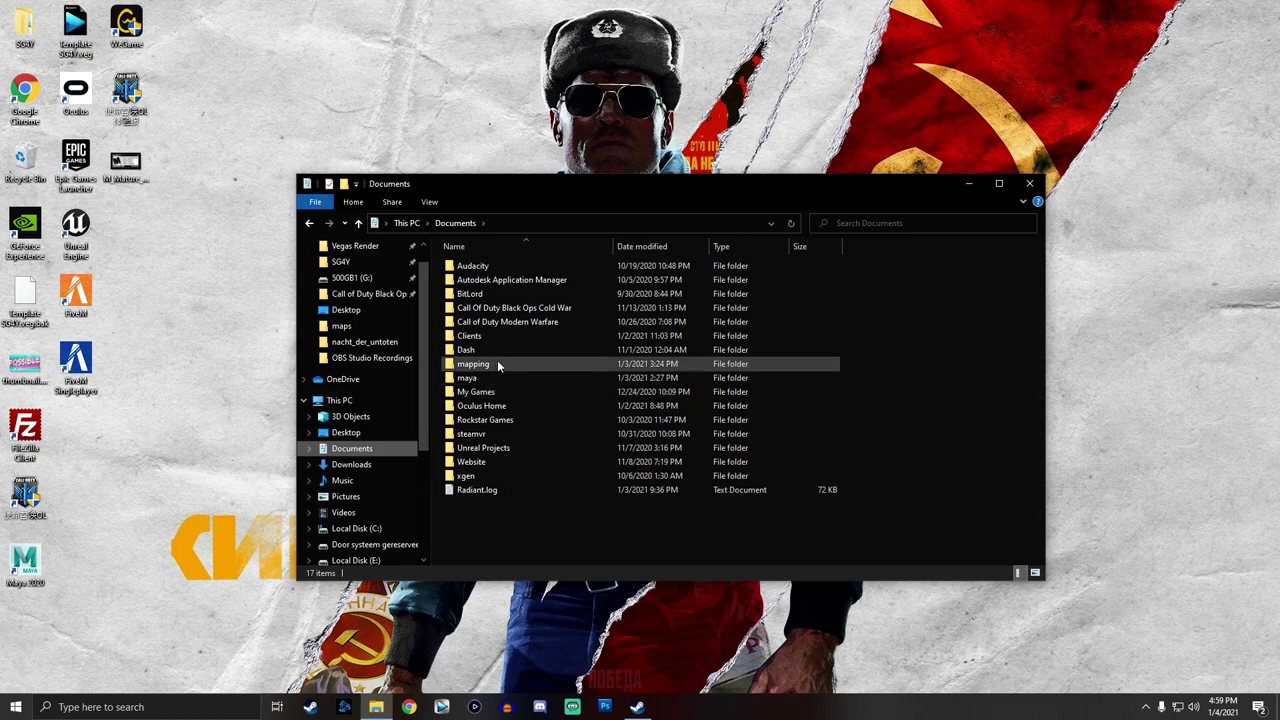
{"action": "double_click", "coordinate": [497, 363]}
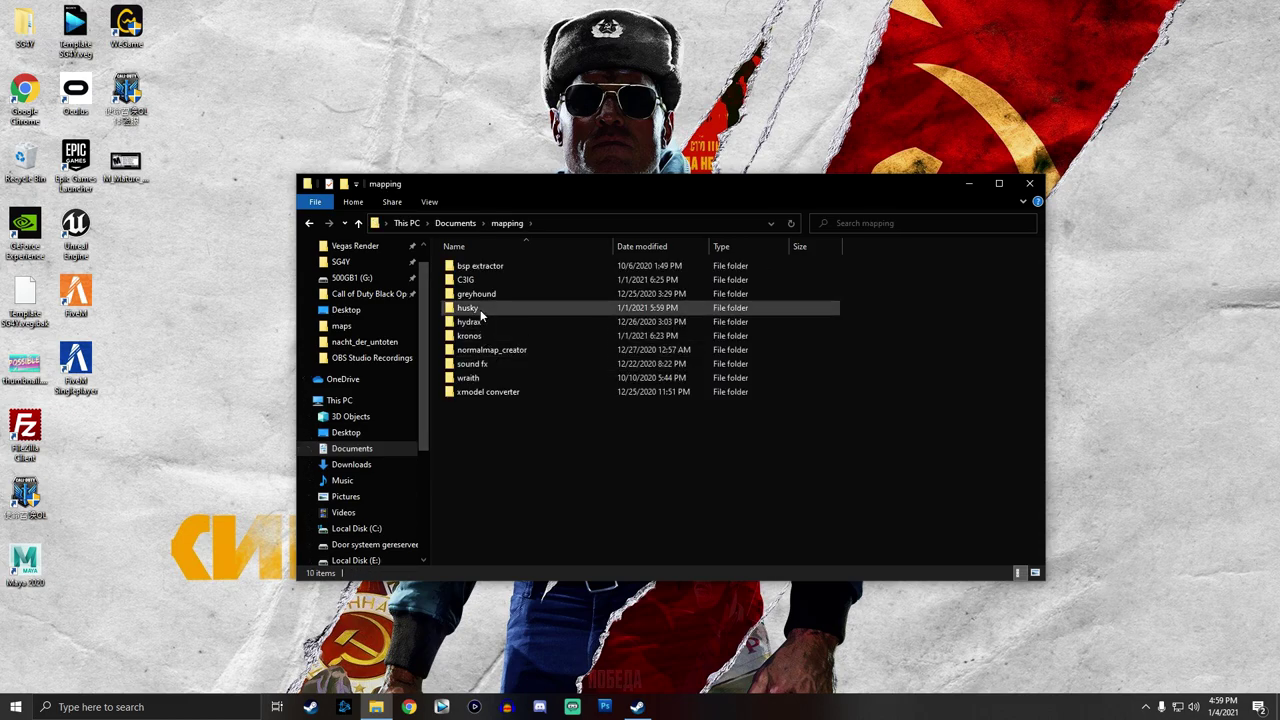
{"action": "double_click", "coordinate": [480, 309]}
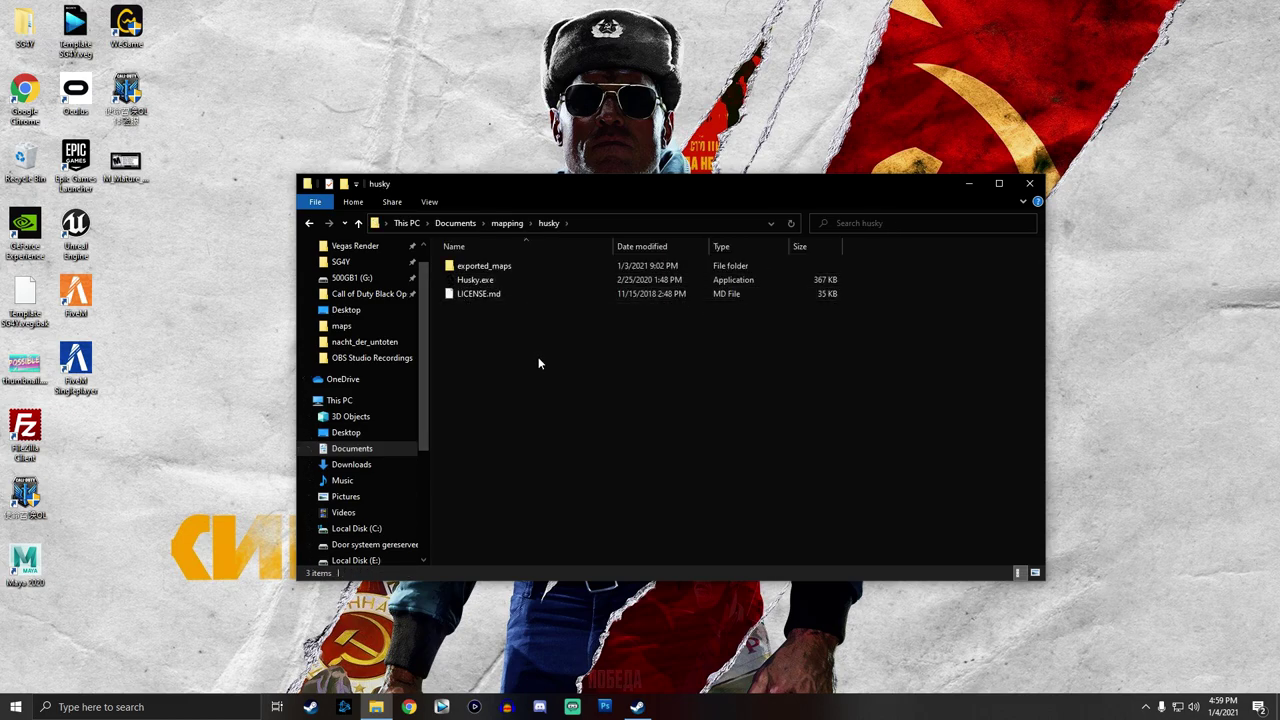
{"action": "left_click_drag", "start_coordinate": [529, 356], "coordinate": [567, 371]}
Launch Call of Duty: Black Ops II - Zombies from the Steam library and connect to its online service.
{"action": "left_click", "coordinate": [637, 707]}
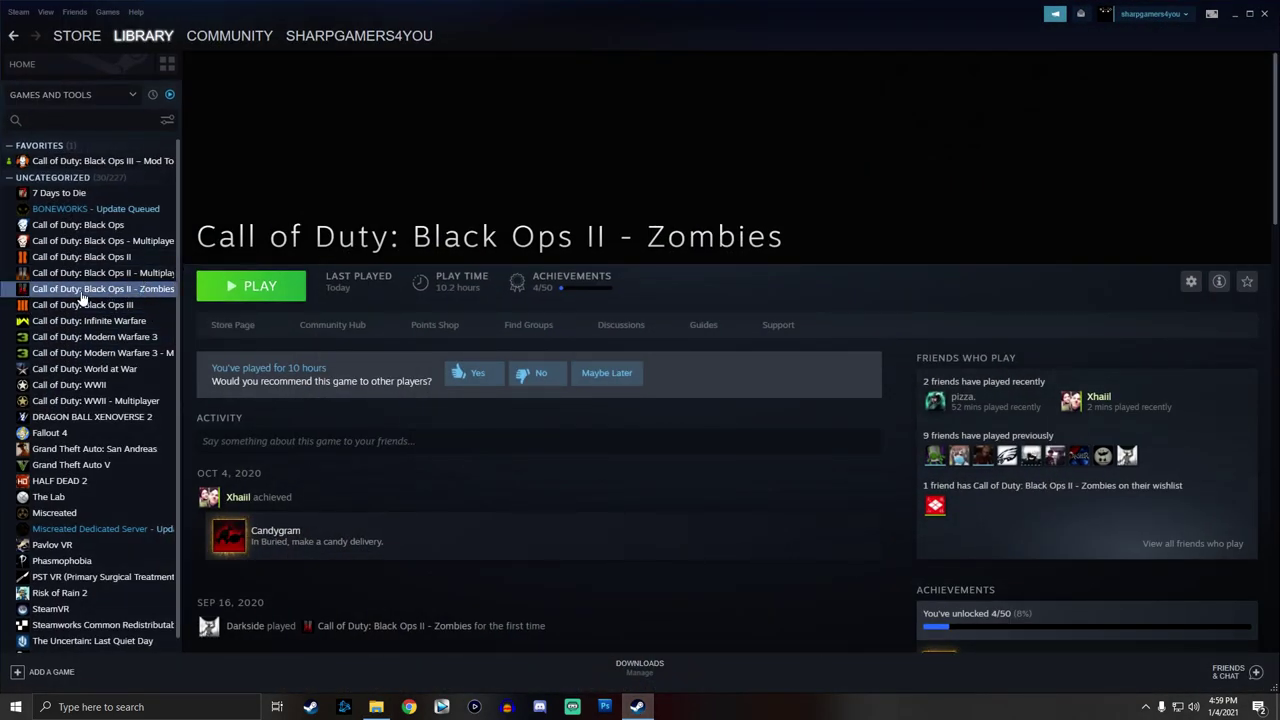
{"action": "left_click", "coordinate": [232, 290]}
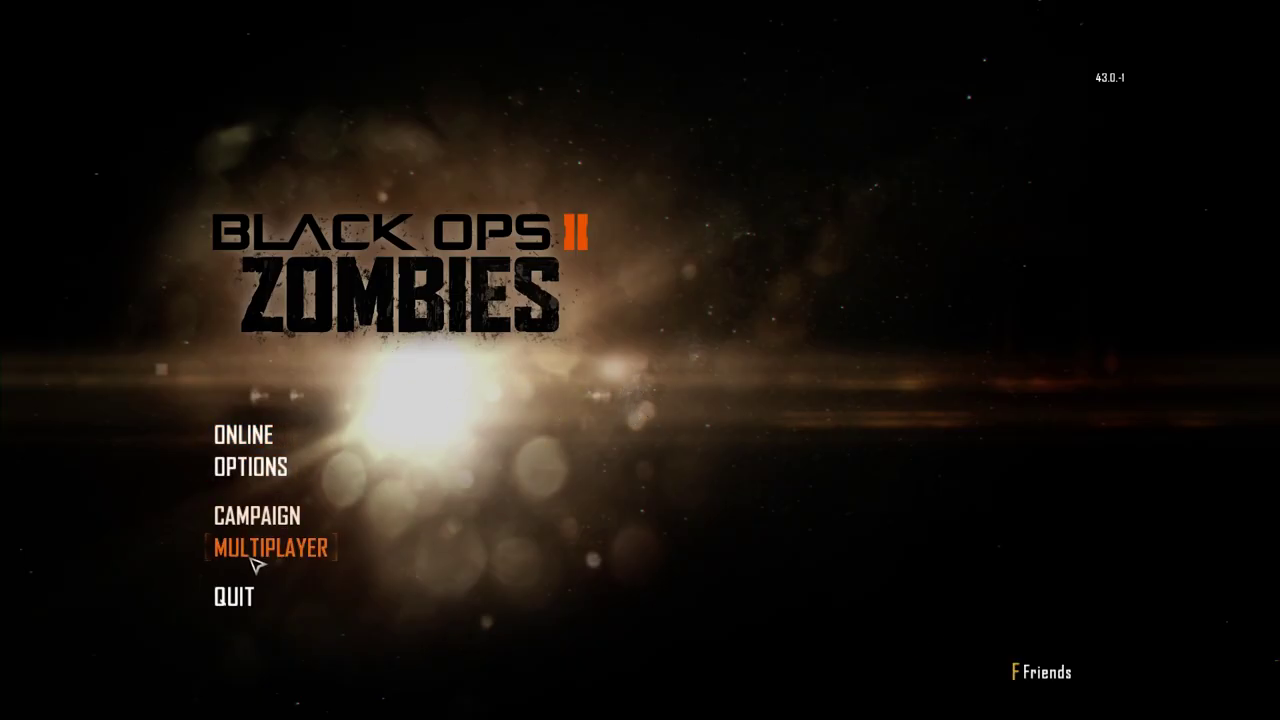
{"action": "left_click", "coordinate": [265, 436]}
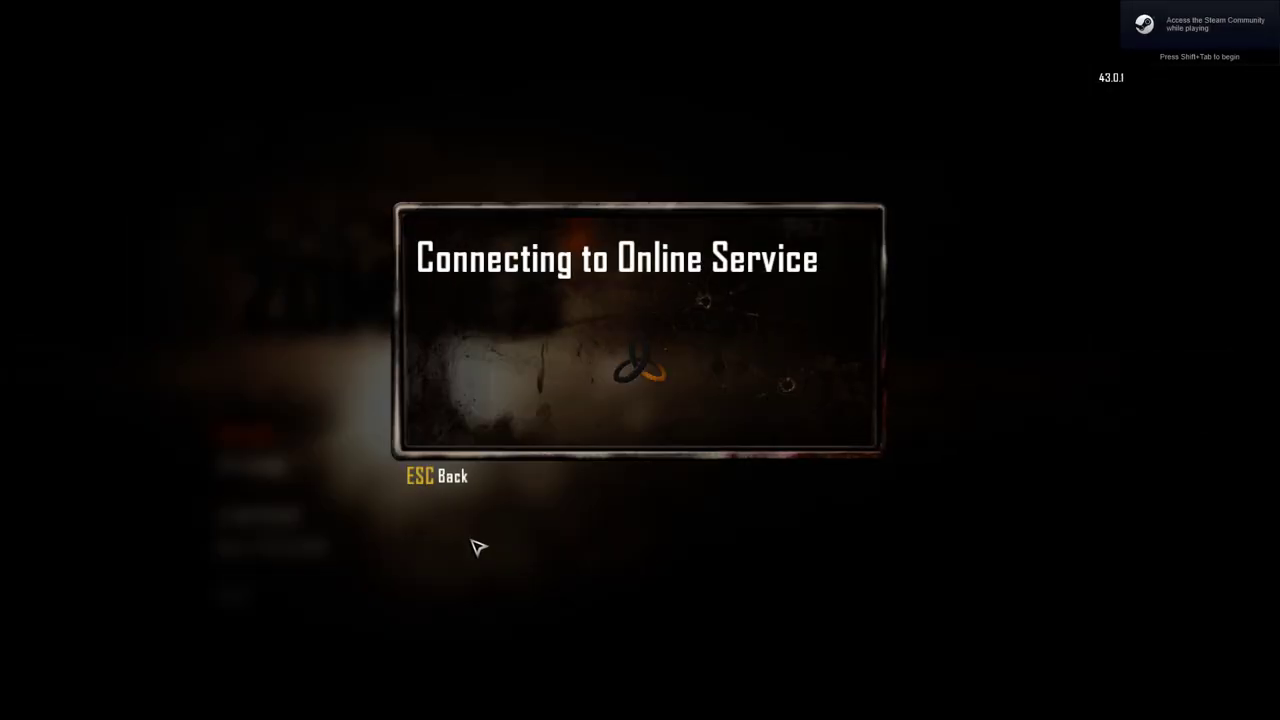
{"action": "left_click", "coordinate": [452, 478]}
{"action": "left_click", "coordinate": [272, 442]}
{"action": "left_click", "coordinate": [462, 477]}
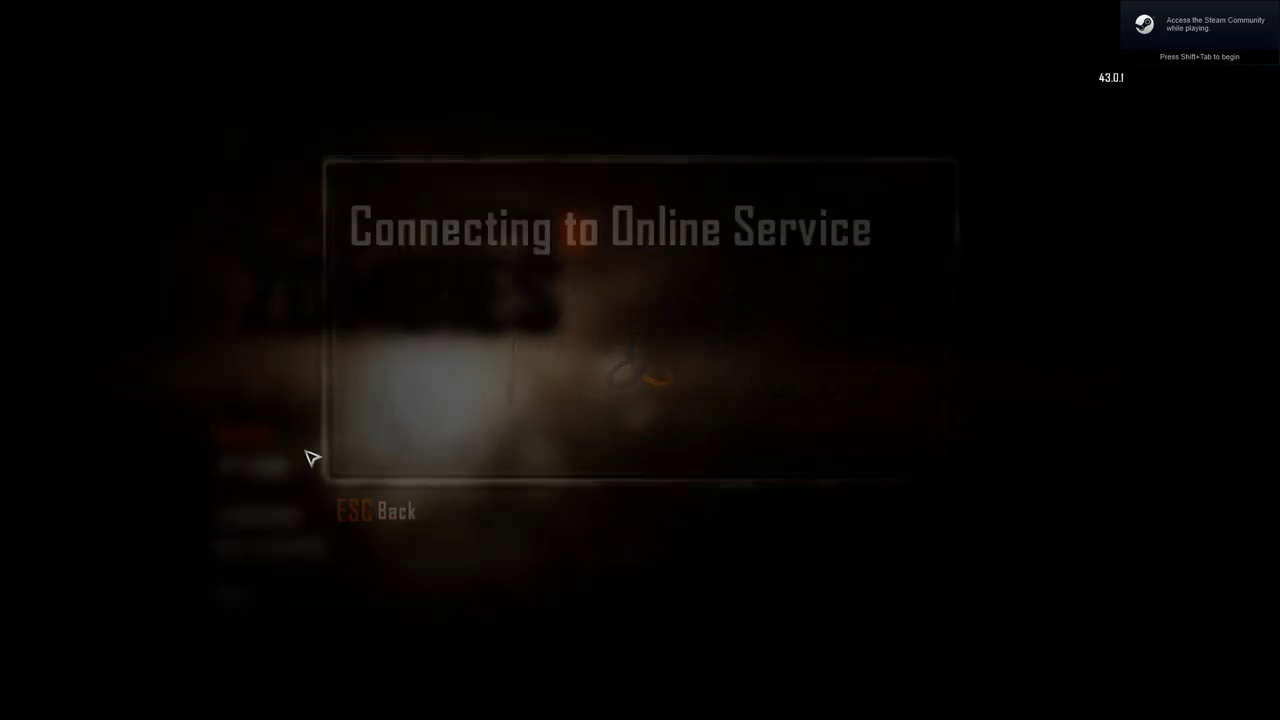
{"action": "left_click", "coordinate": [262, 436]}
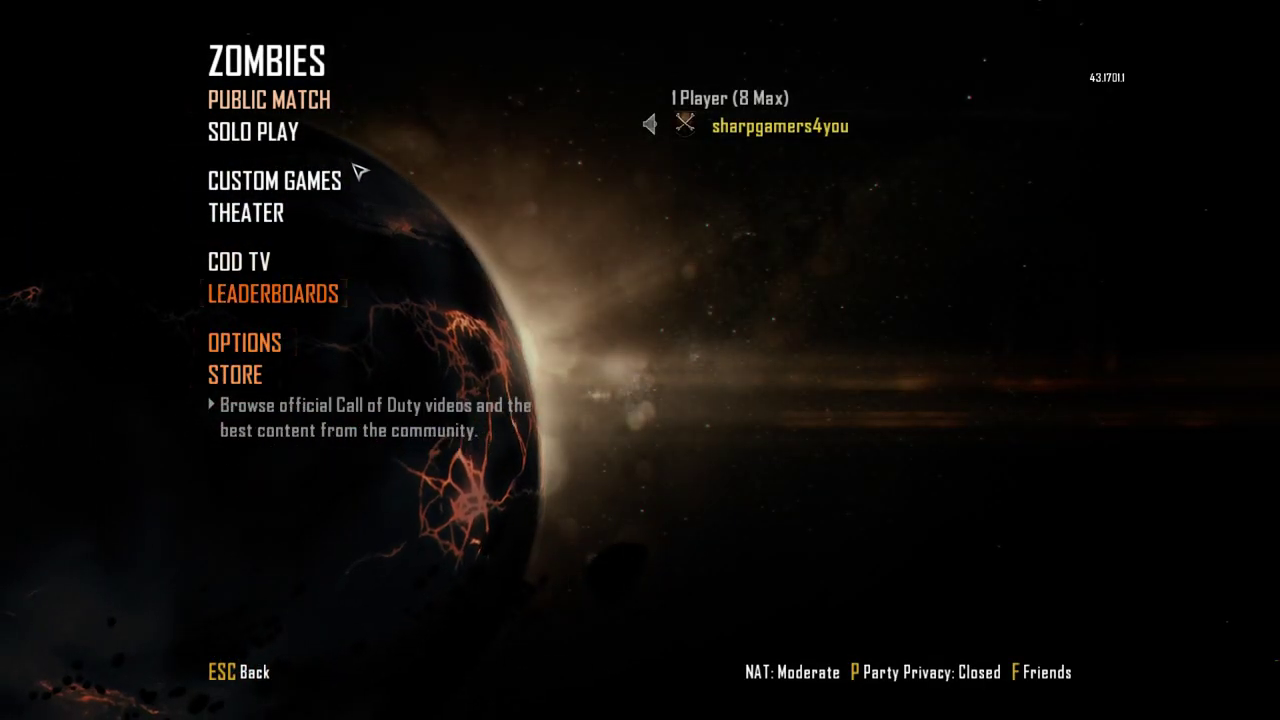
Set up a custom game on Green Run in TranZit mode and start the match.
{"action": "left_click", "coordinate": [289, 180]}
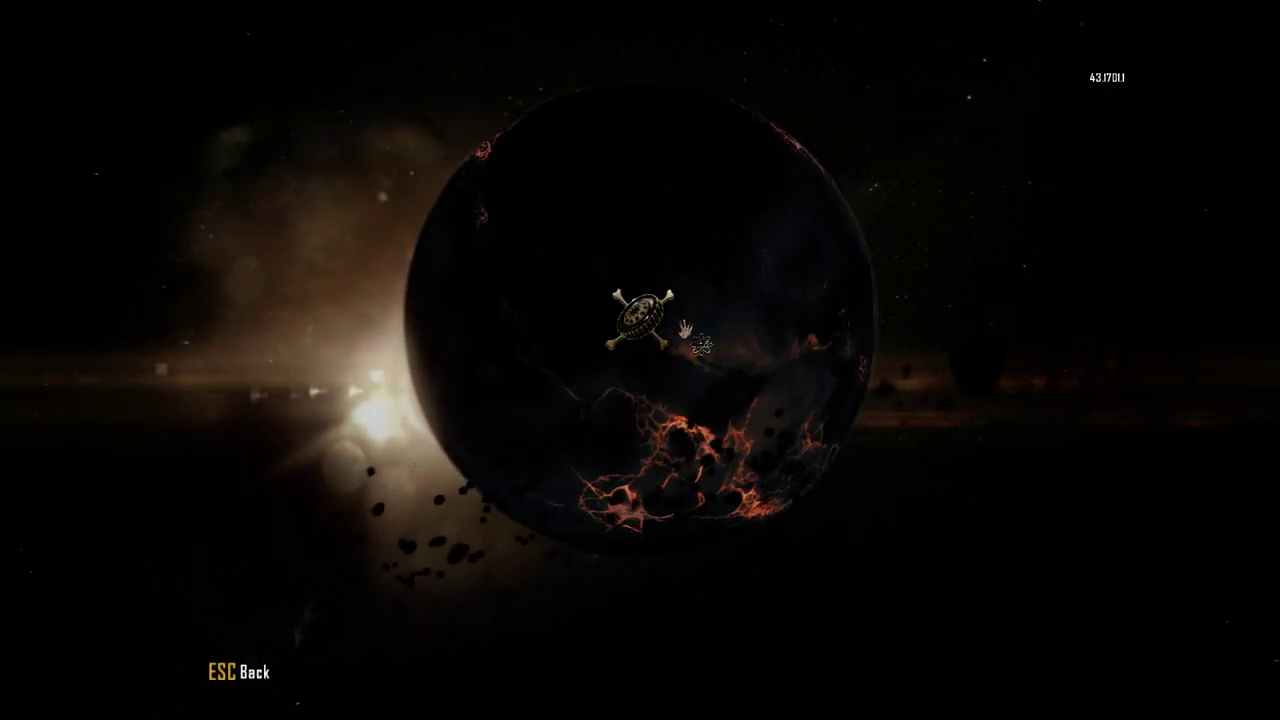
{"action": "left_click", "coordinate": [640, 310]}
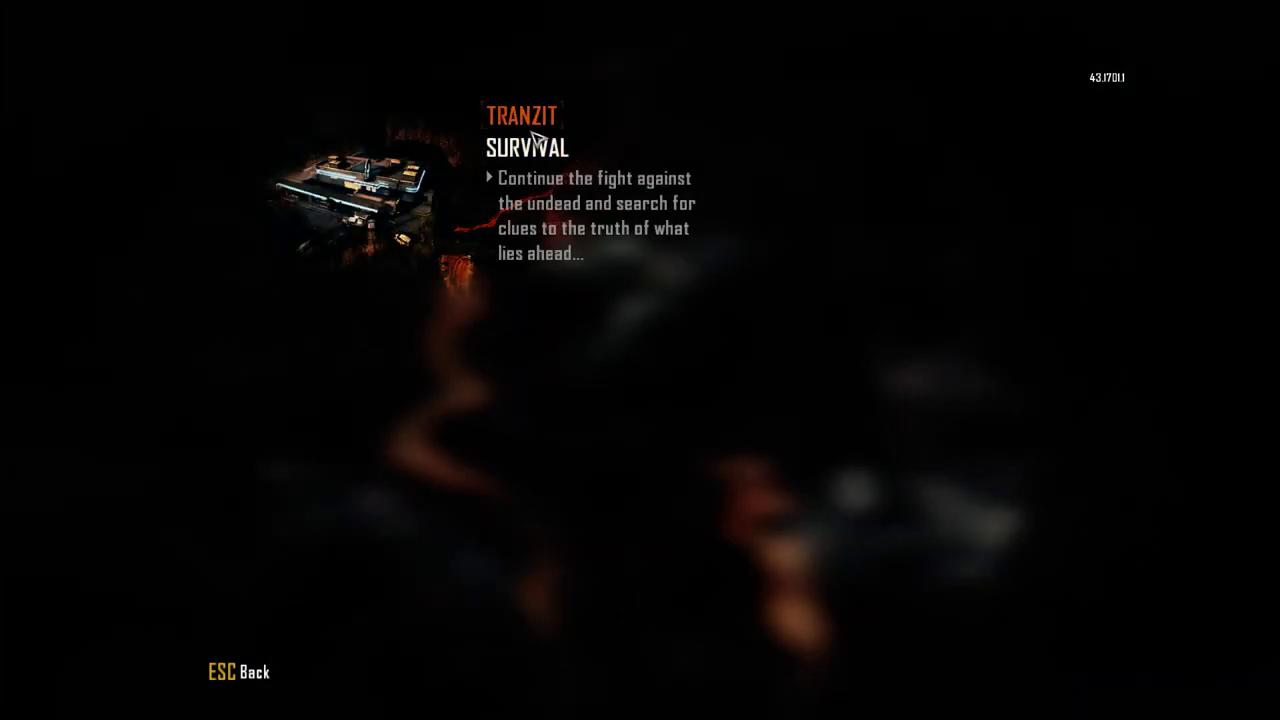
{"action": "key", "text": "Escape"}
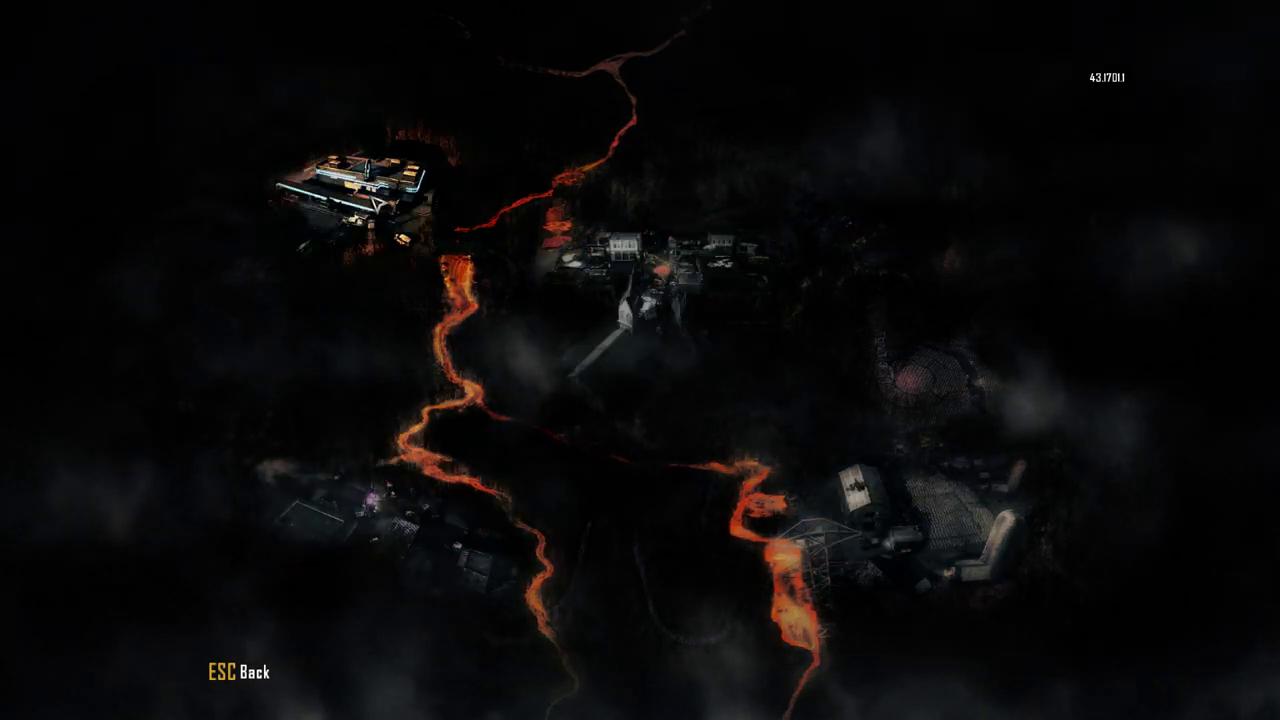
{"action": "left_click", "coordinate": [470, 180]}
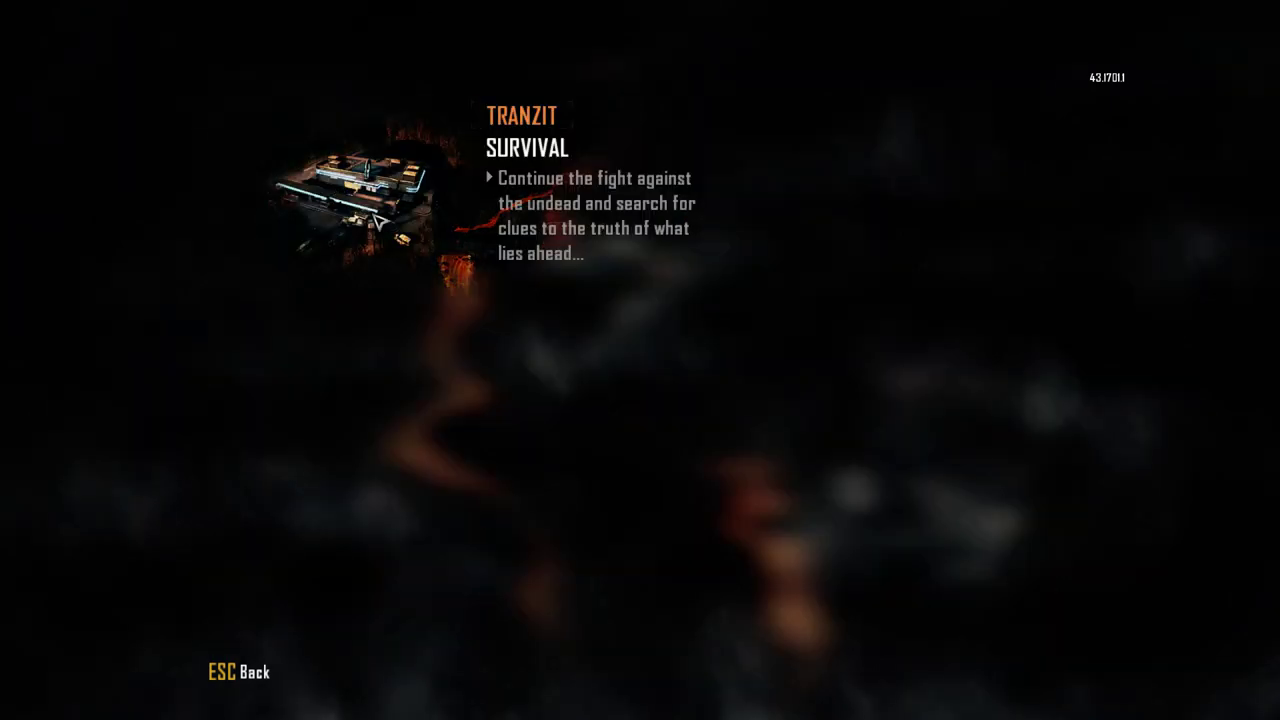
{"action": "left_click", "coordinate": [495, 141]}
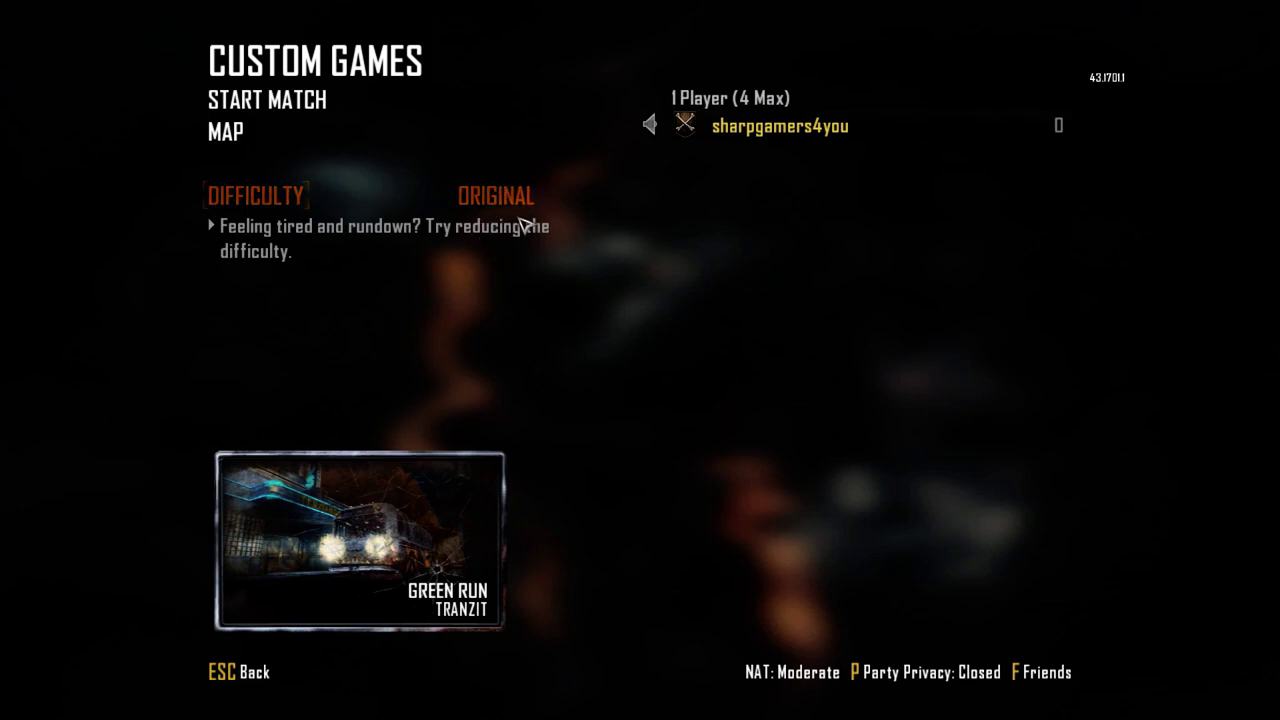
{"action": "left_click", "coordinate": [272, 101]}
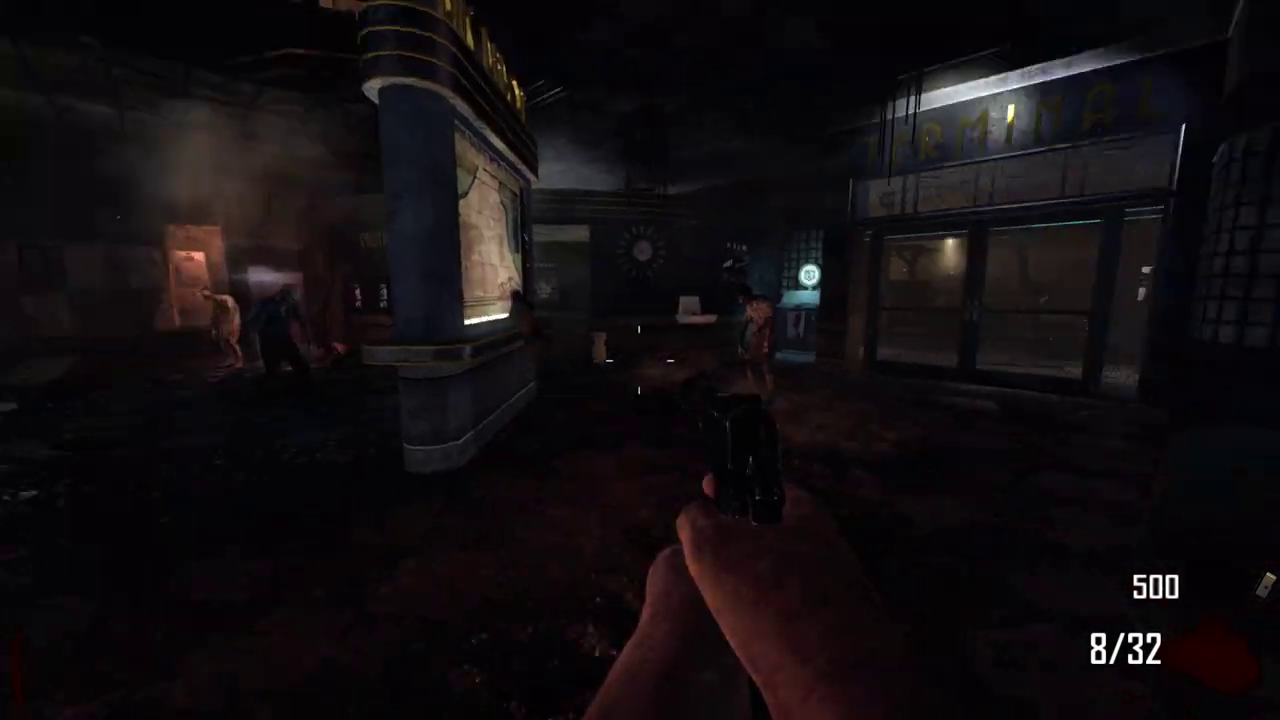
{"action": "key", "text": "s"}
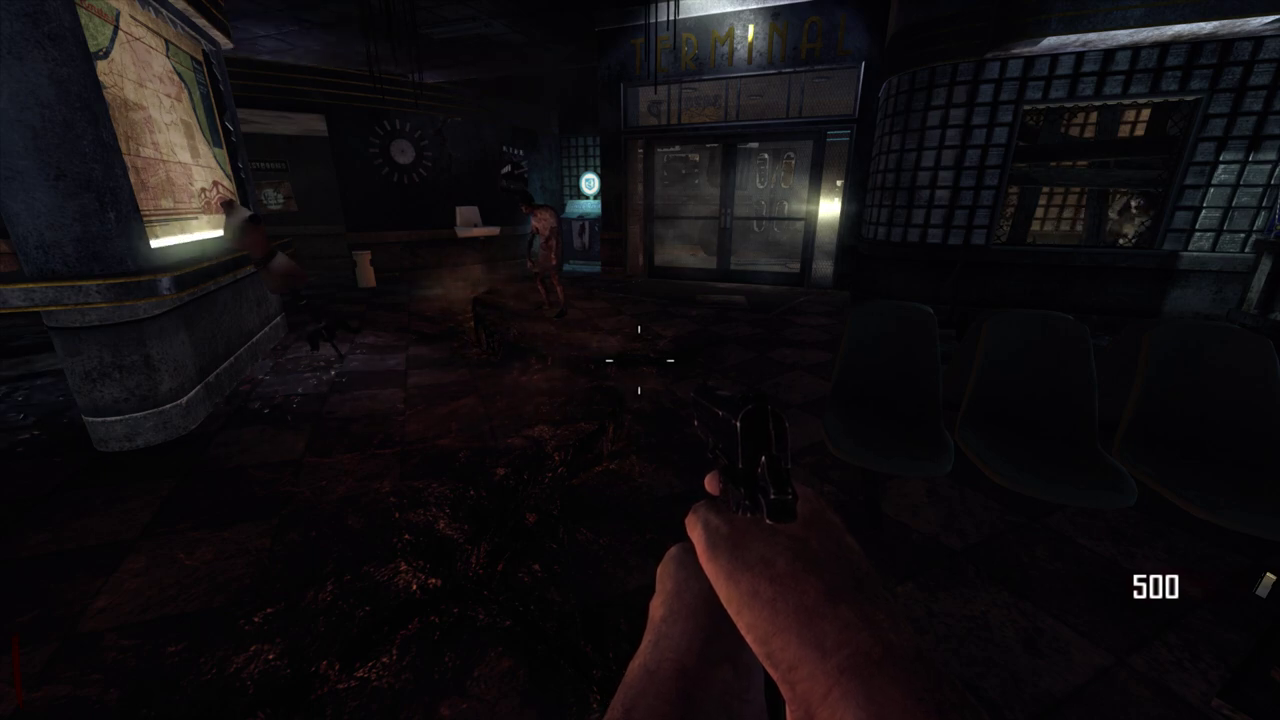
Adjust the sound settings in the match's options and resume the game.
{"action": "key", "text": "Escape"}
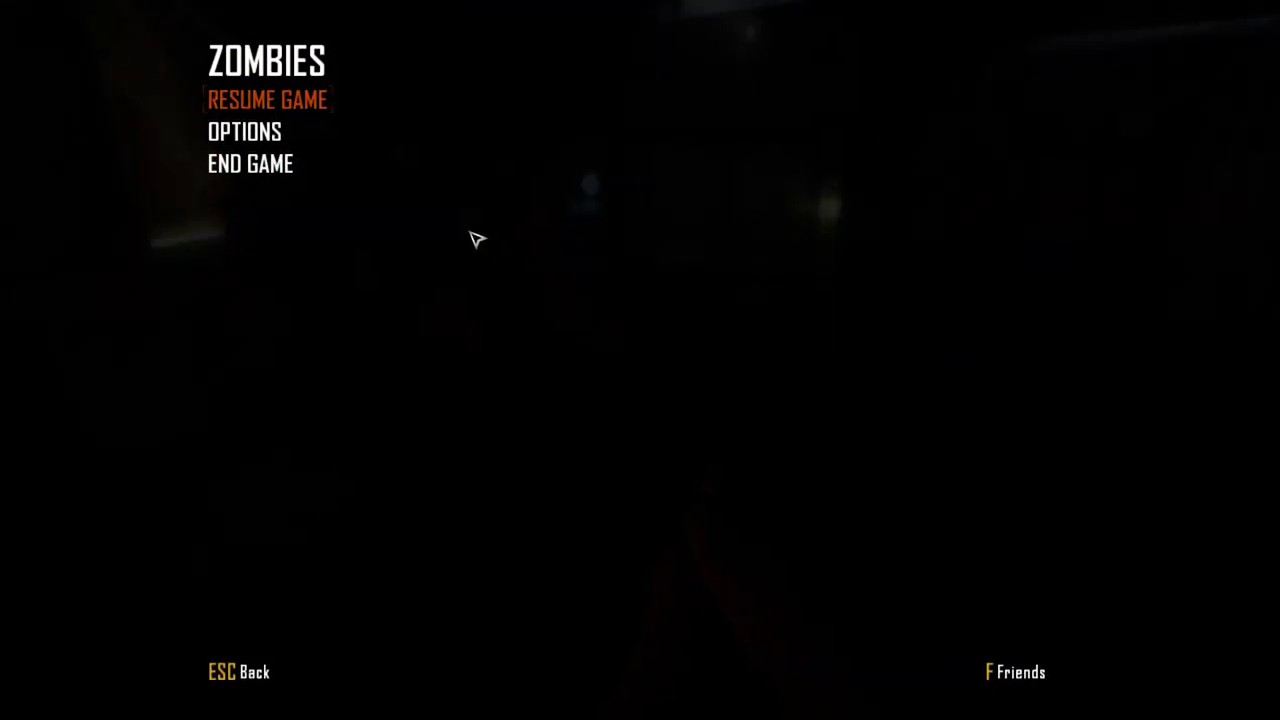
{"action": "left_click", "coordinate": [248, 132]}
{"action": "left_click", "coordinate": [266, 154]}
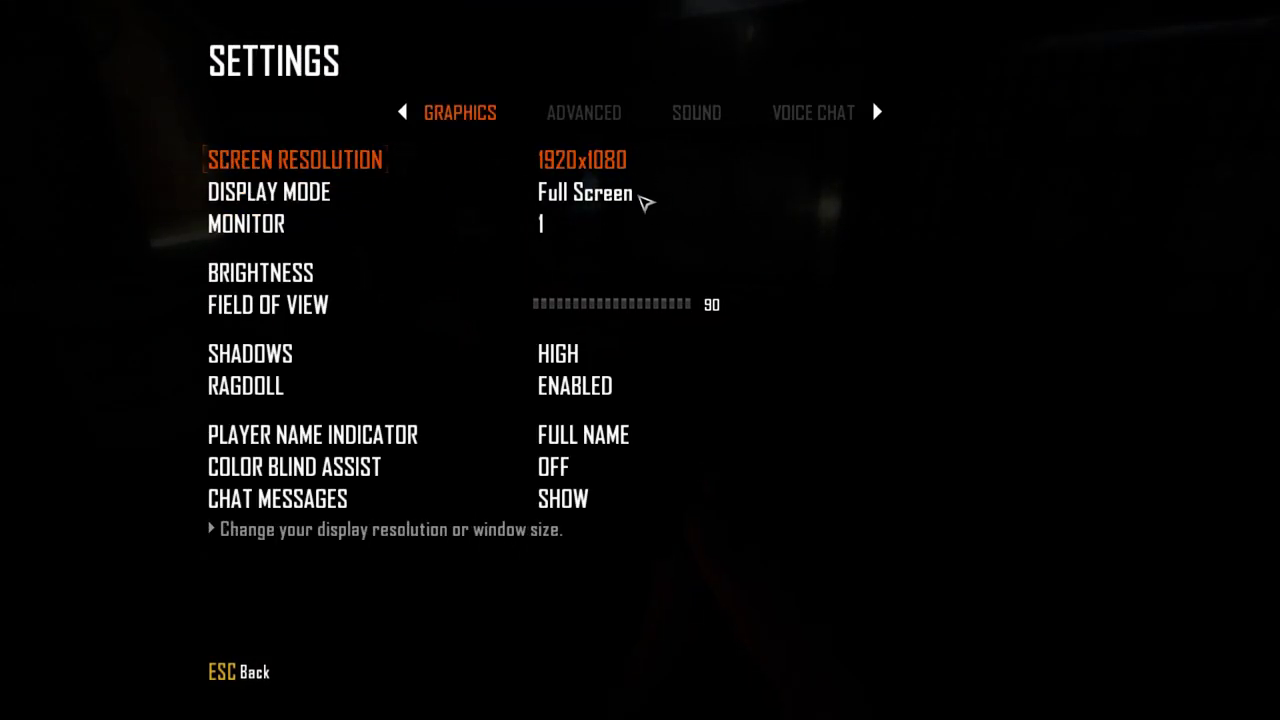
{"action": "left_click", "coordinate": [692, 116]}
{"action": "left_click", "coordinate": [590, 260]}
{"action": "key", "text": "Escape"}
{"action": "key", "text": "Escape"}
{"action": "key", "text": "Escape"}
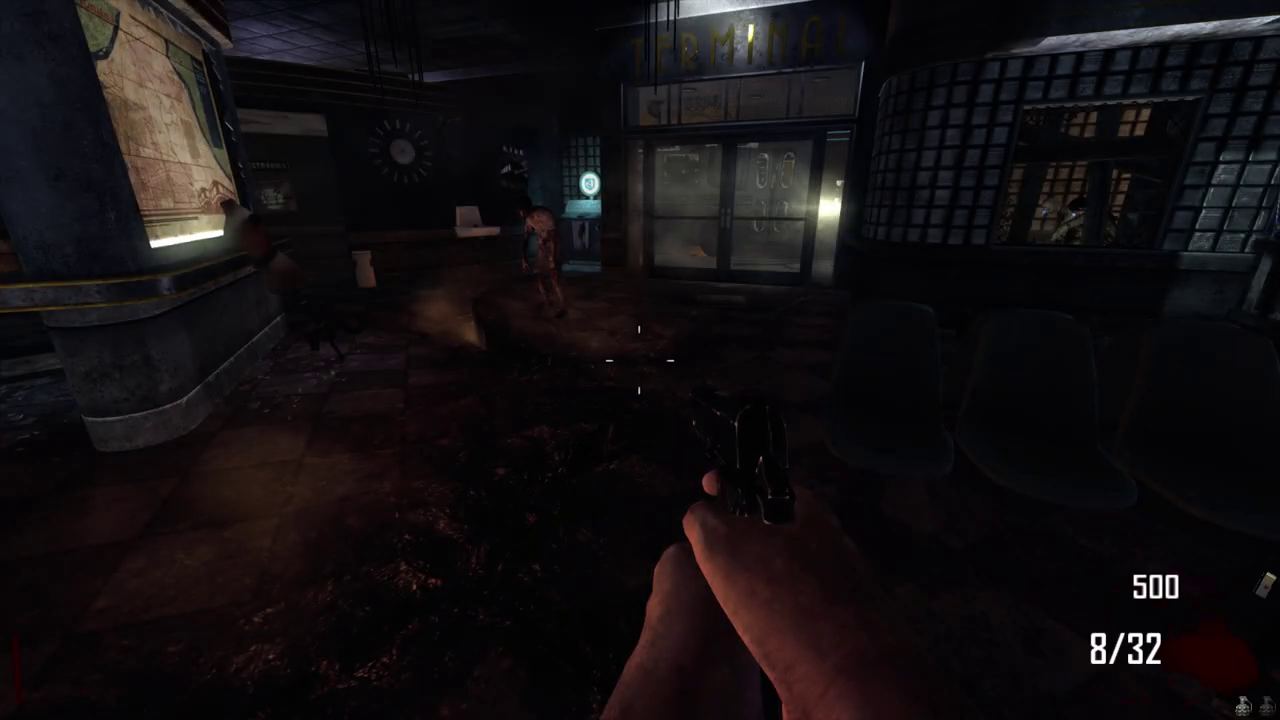
Change the game's display mode to Windowed in the match's graphics settings and apply the change.
{"action": "key", "text": "w"}
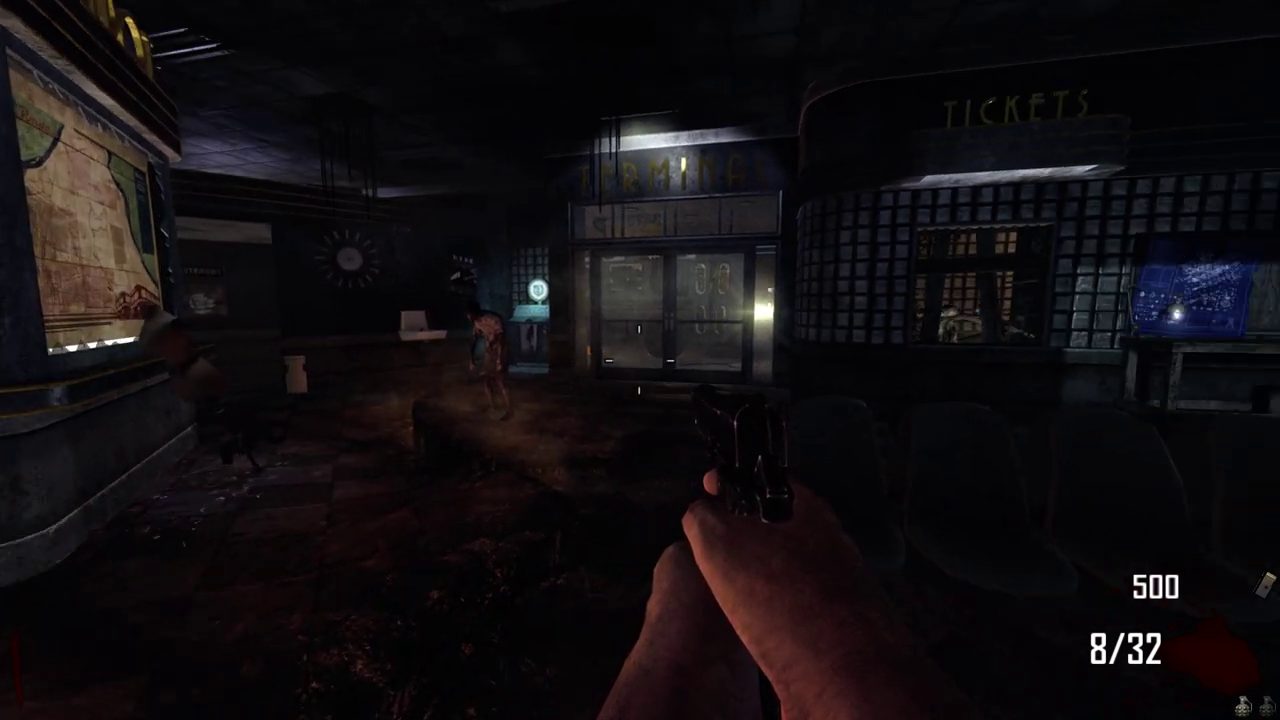
{"action": "key", "text": "Escape"}
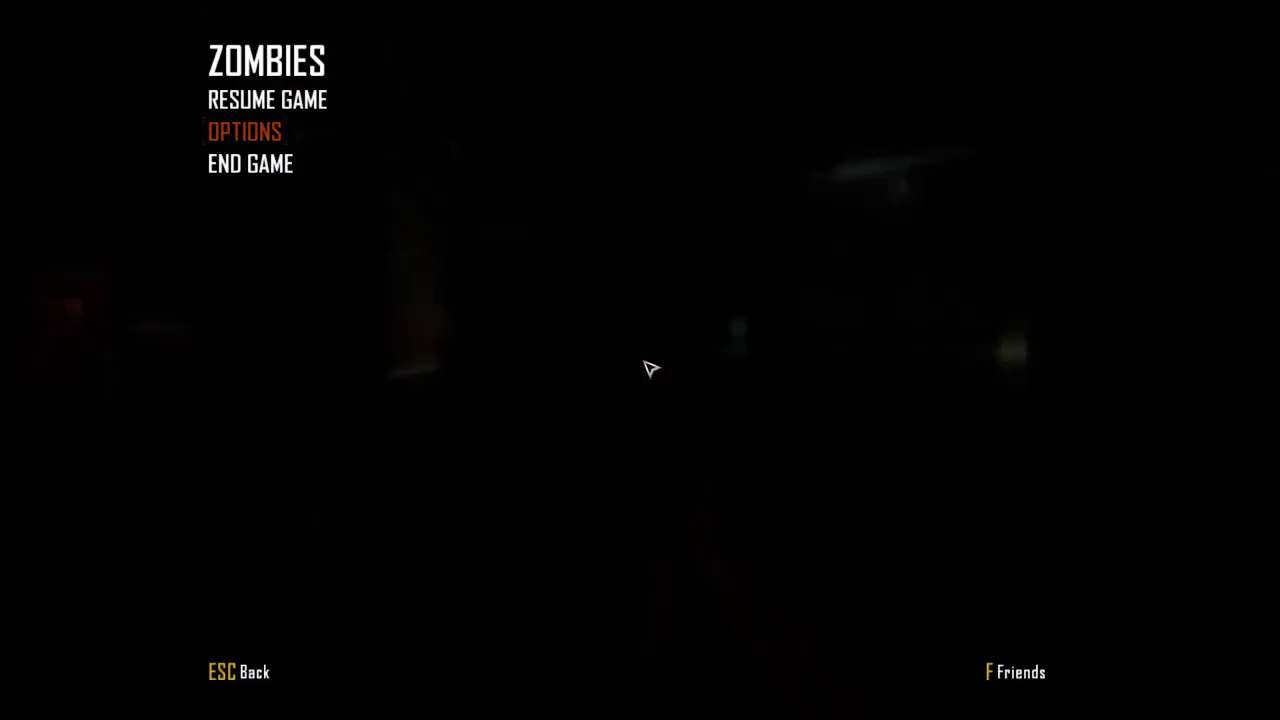
{"action": "left_click", "coordinate": [264, 140]}
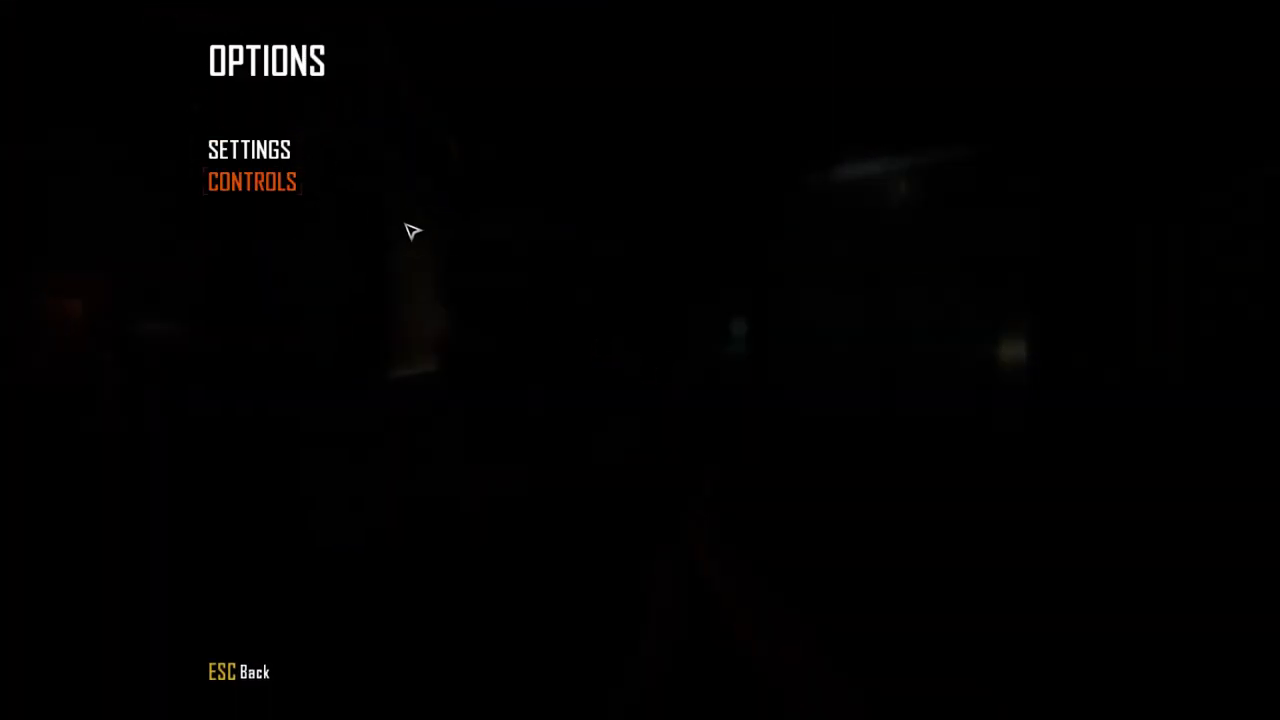
{"action": "key", "text": "Escape"}
{"action": "left_click", "coordinate": [268, 140]}
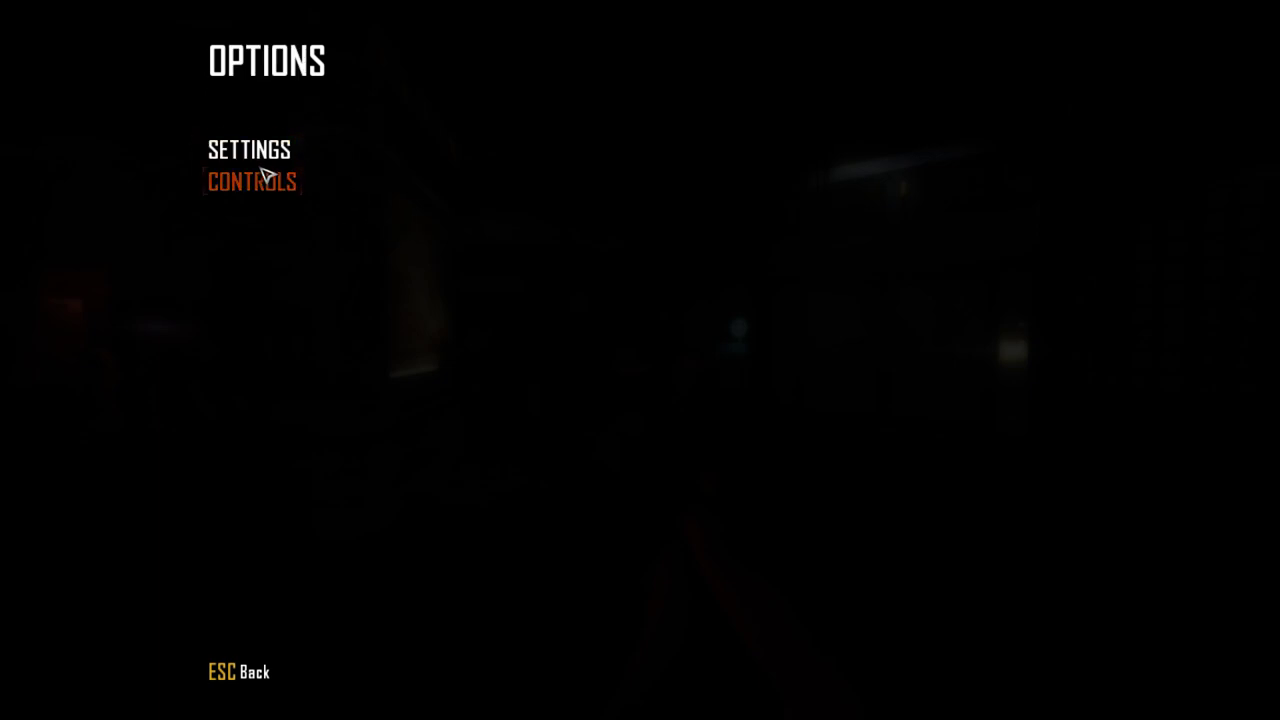
{"action": "left_click", "coordinate": [269, 150]}
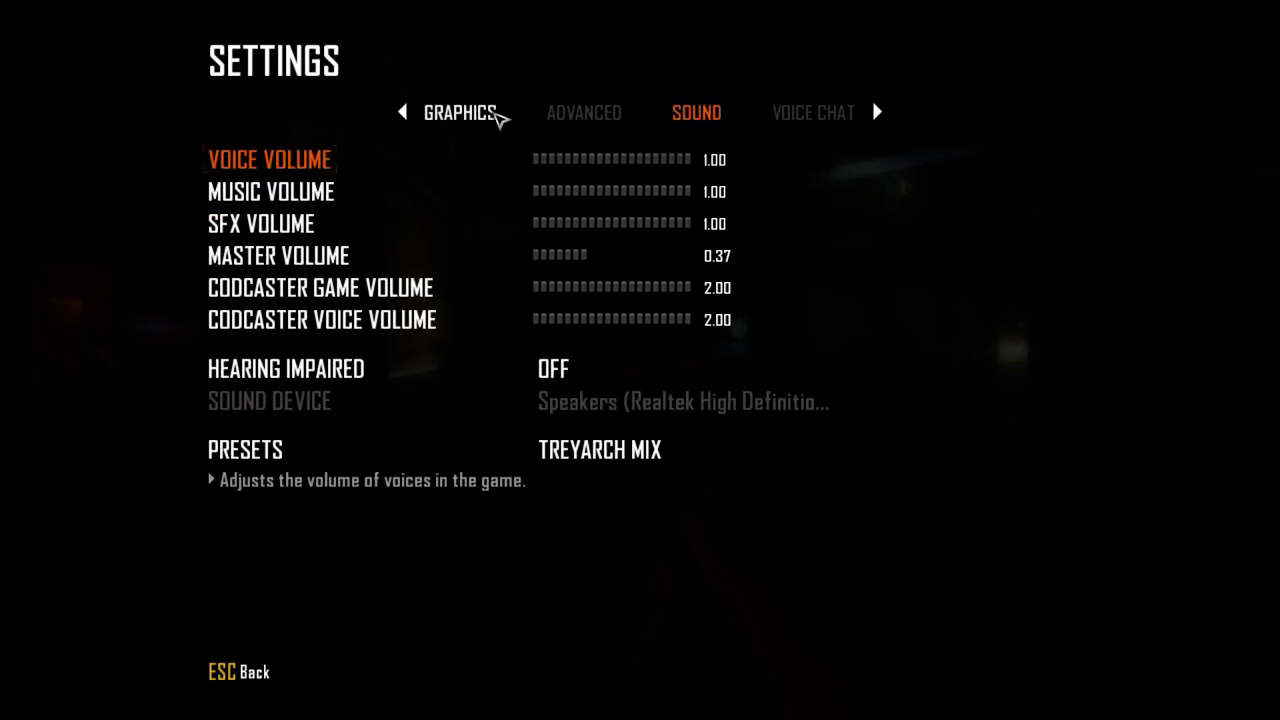
{"action": "left_click", "coordinate": [463, 113]}
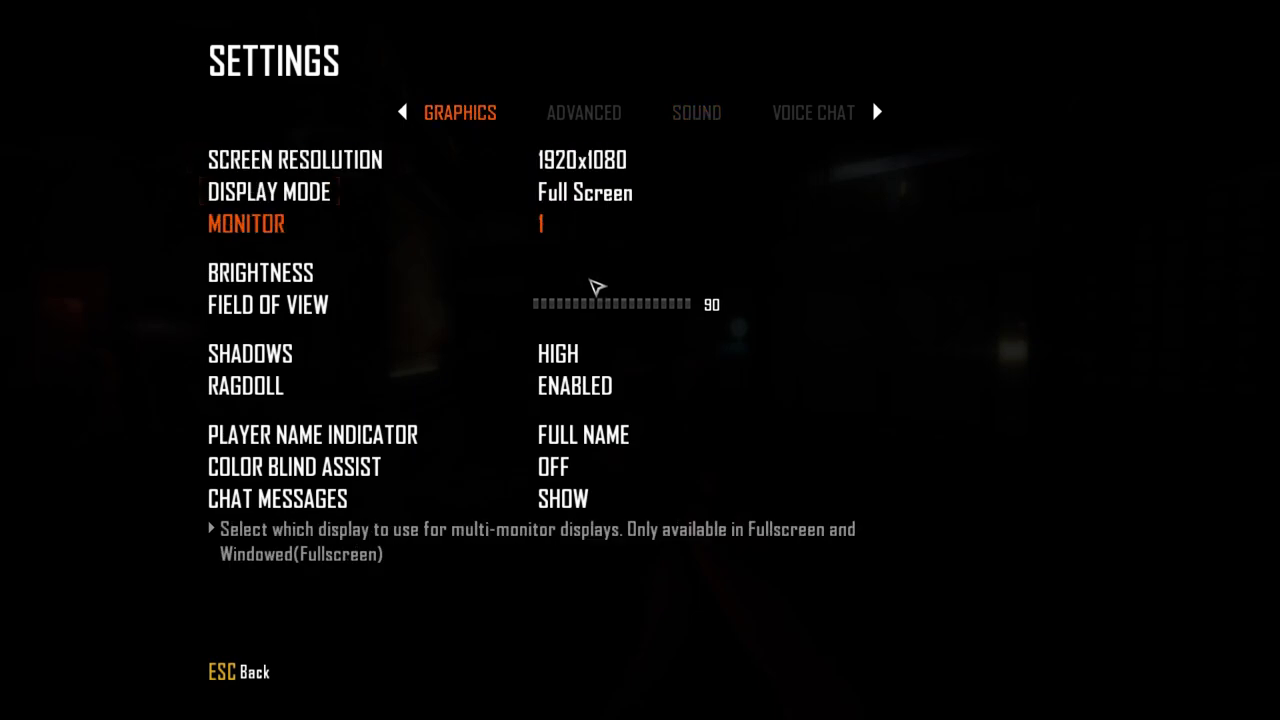
{"action": "left_click", "coordinate": [565, 200]}
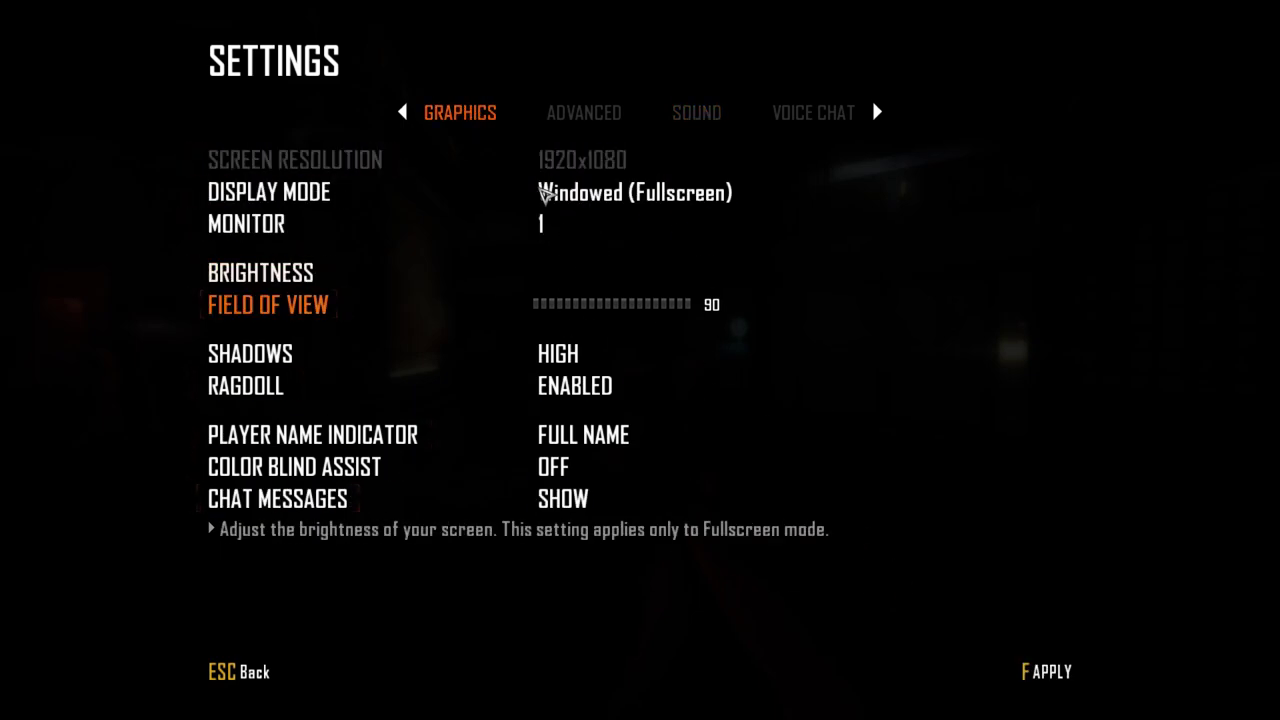
{"action": "left_click", "coordinate": [610, 200]}
{"action": "left_click", "coordinate": [1045, 672]}
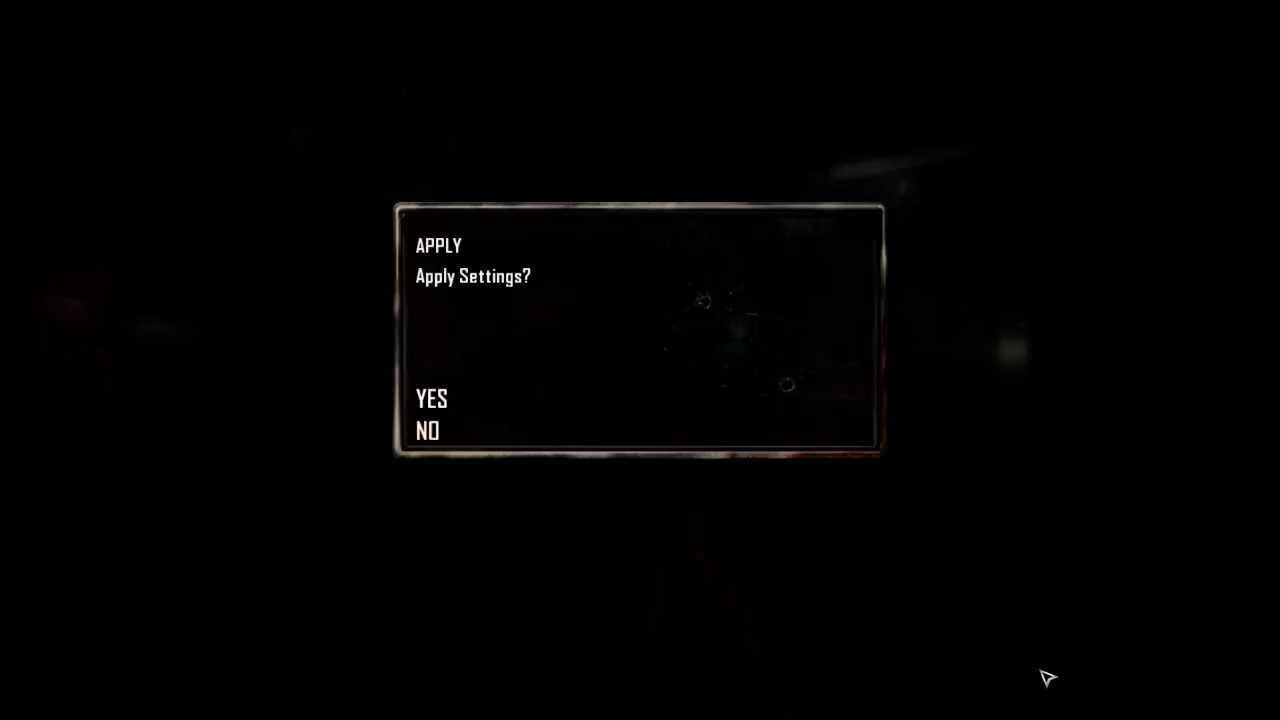
{"action": "left_click", "coordinate": [470, 400]}
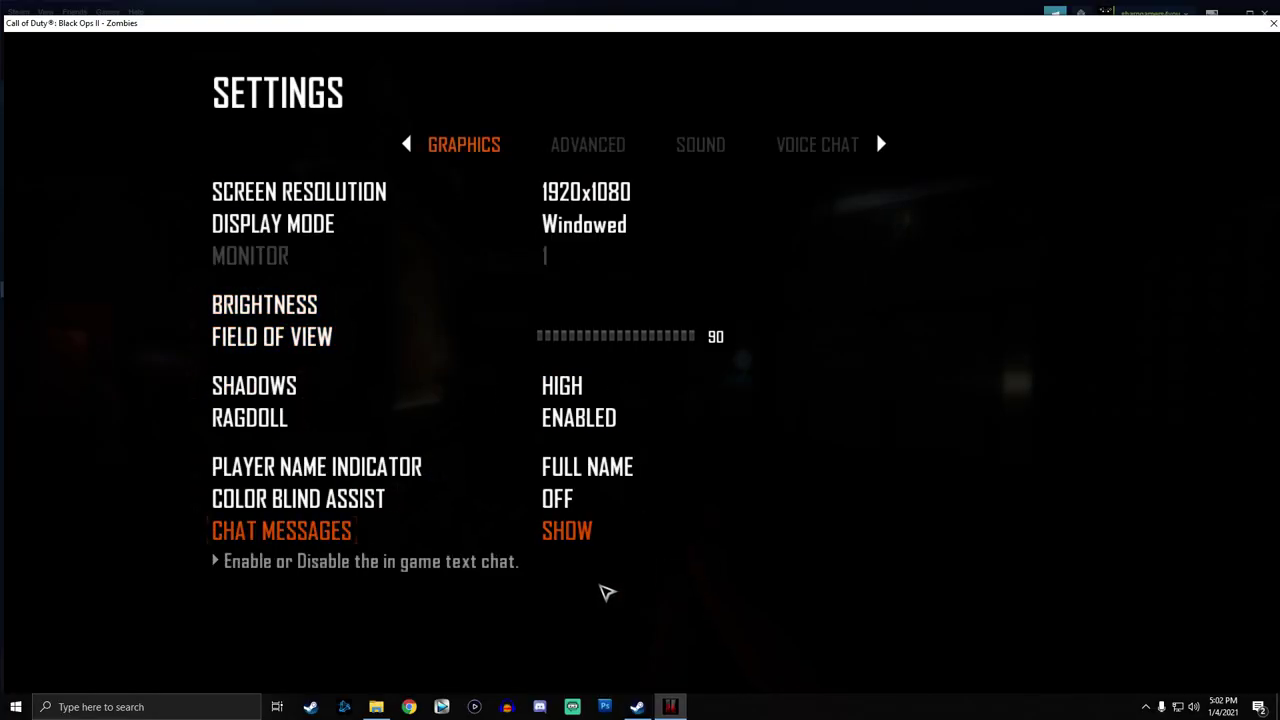
Switch to File Explorer and run Husky.exe from the husky folder as administrator.
{"action": "left_click", "coordinate": [378, 706]}
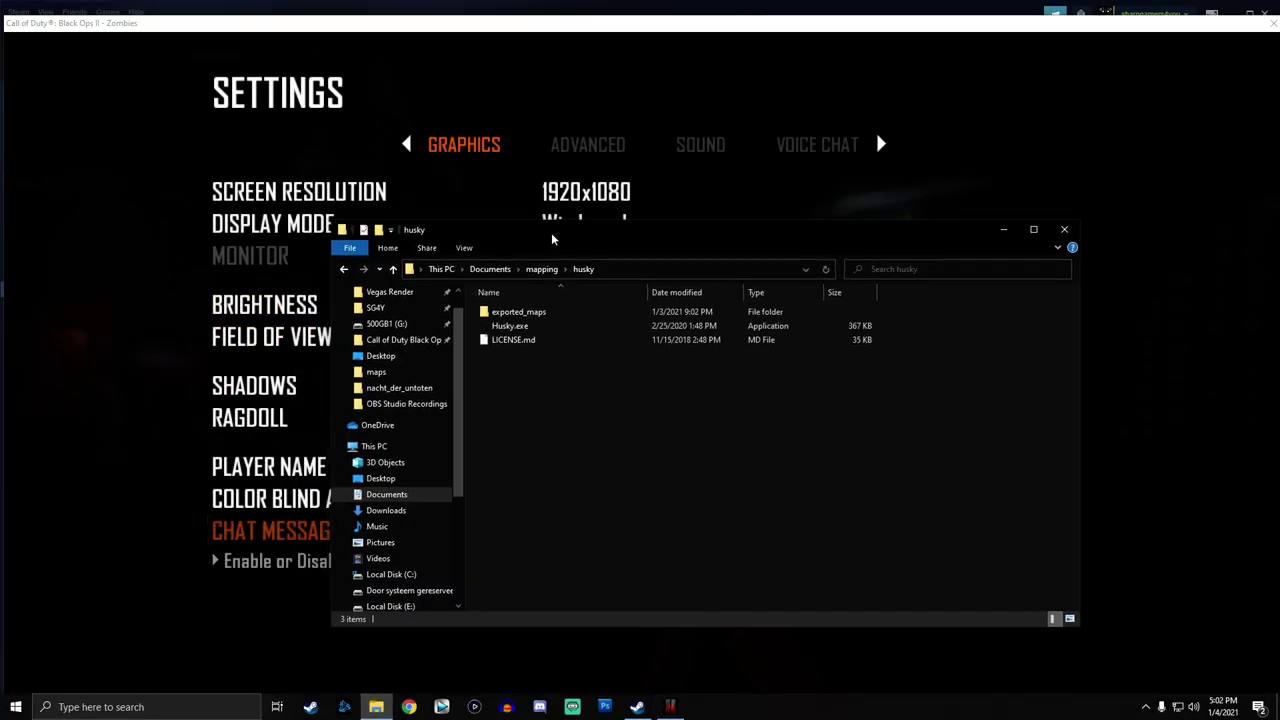
{"action": "left_click", "coordinate": [533, 305]}
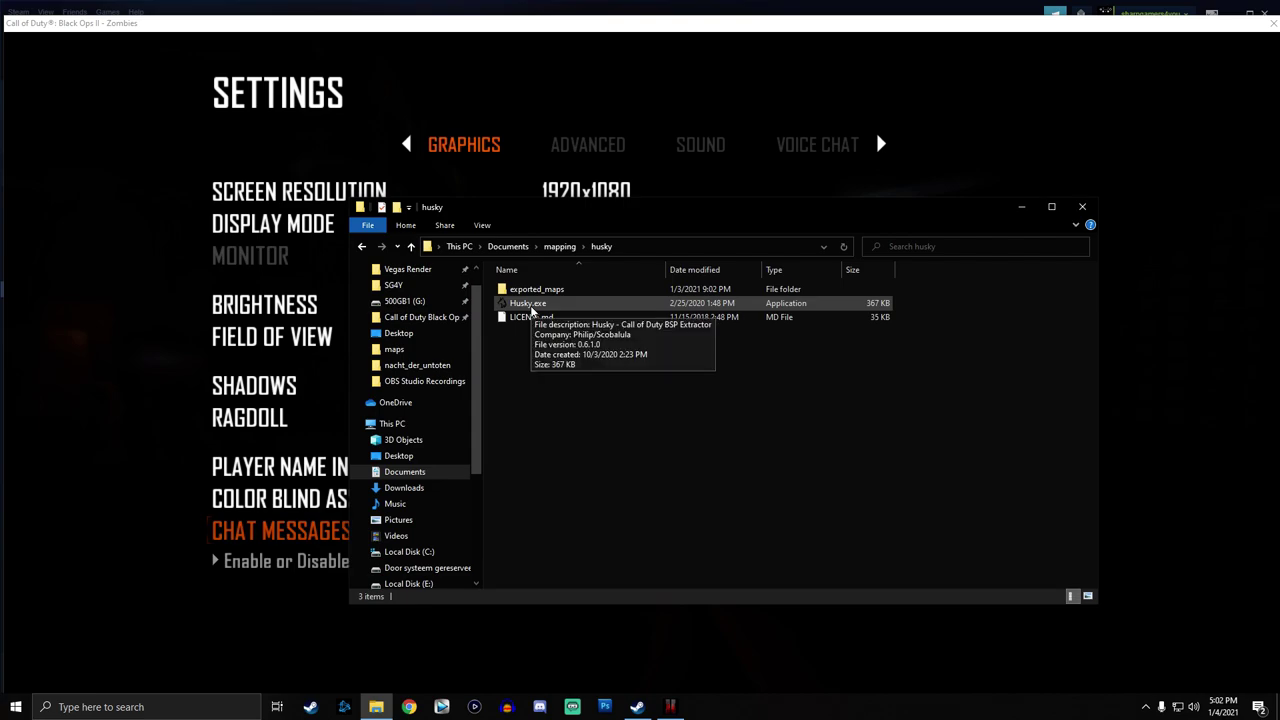
{"action": "right_click", "coordinate": [532, 309]}
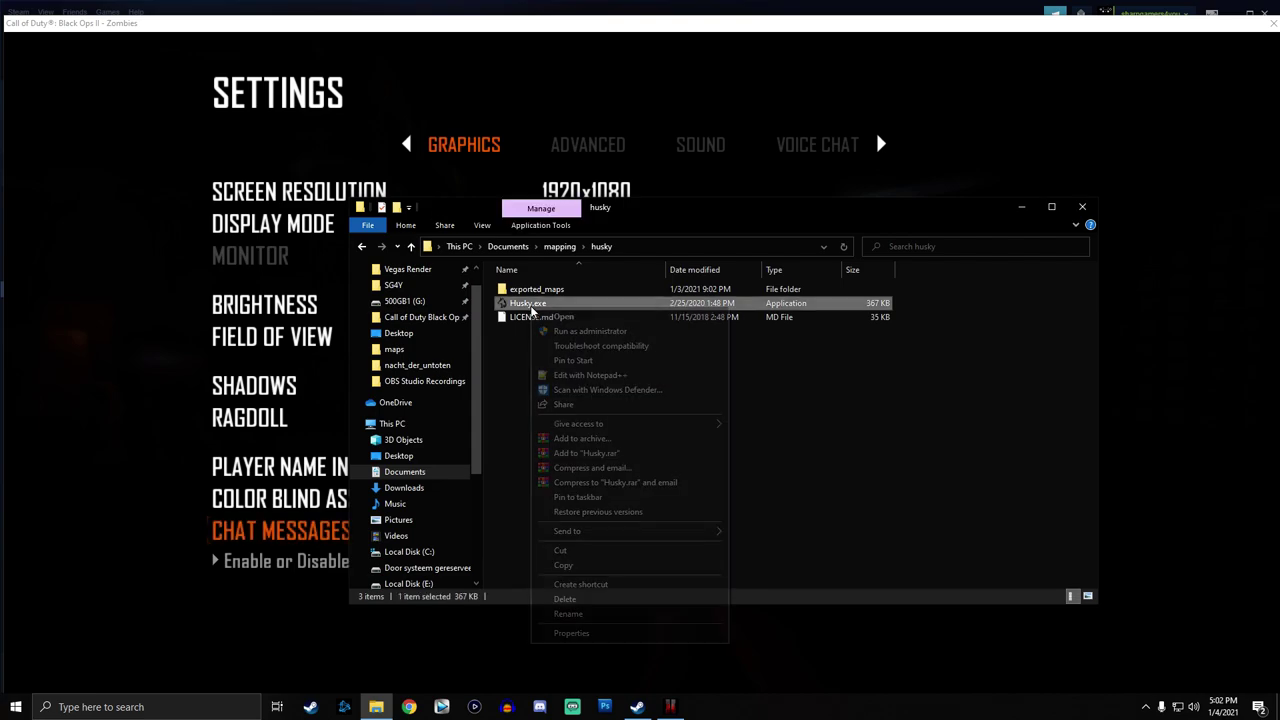
{"action": "left_click", "coordinate": [576, 332]}
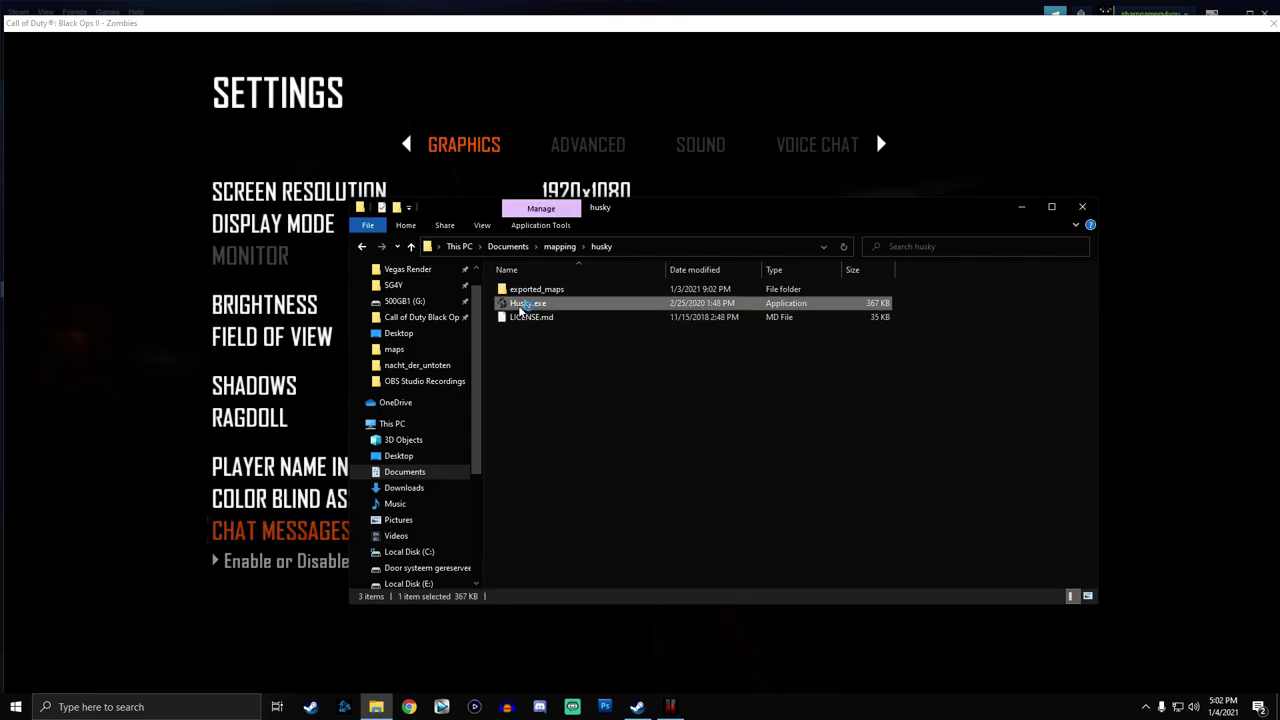
Export the loaded Black Ops 2 map geometry with Husky and minimize its window.
{"action": "left_click_drag", "start_coordinate": [343, 169], "coordinate": [533, 222]}
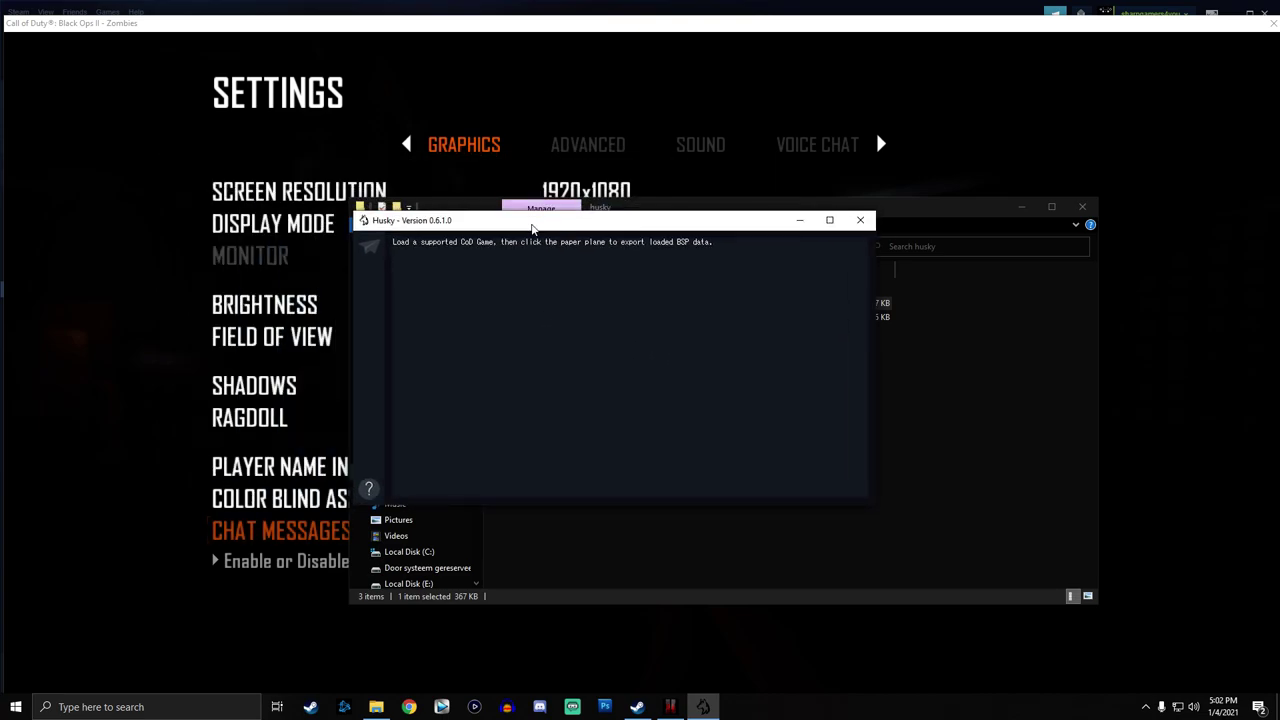
{"action": "left_click_drag", "start_coordinate": [664, 227], "coordinate": [724, 304]}
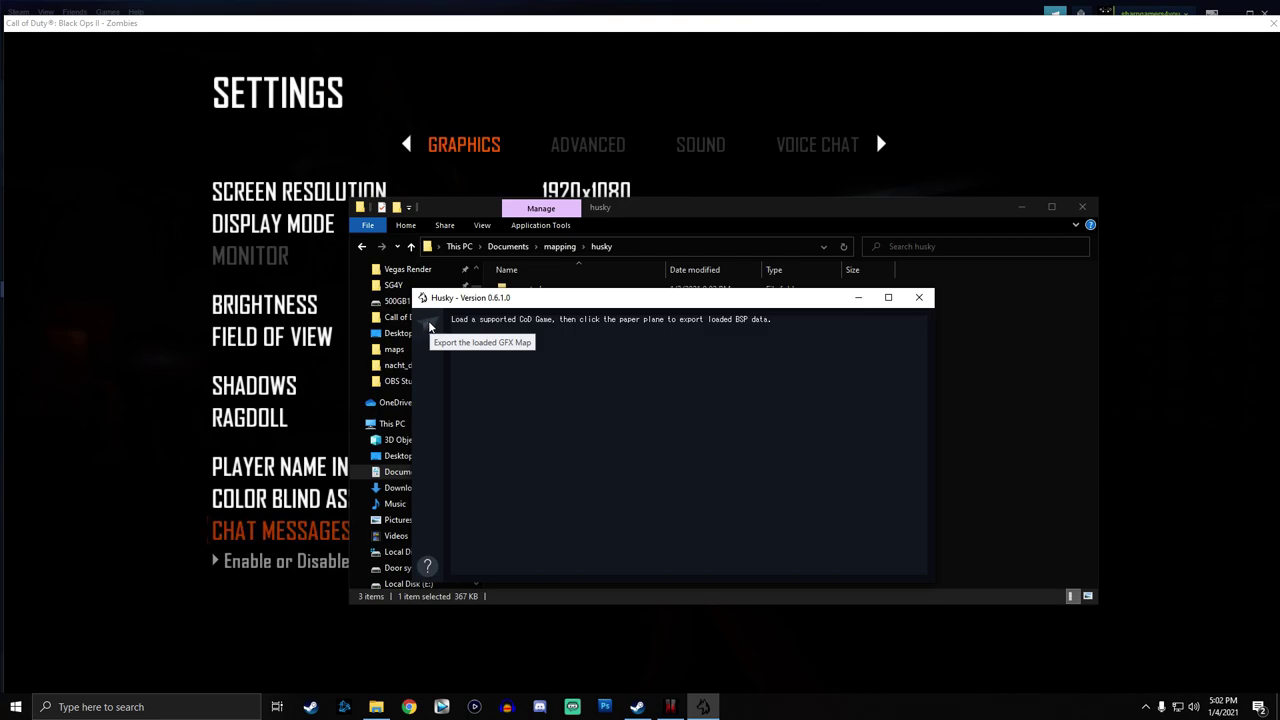
{"action": "left_click", "coordinate": [430, 327]}
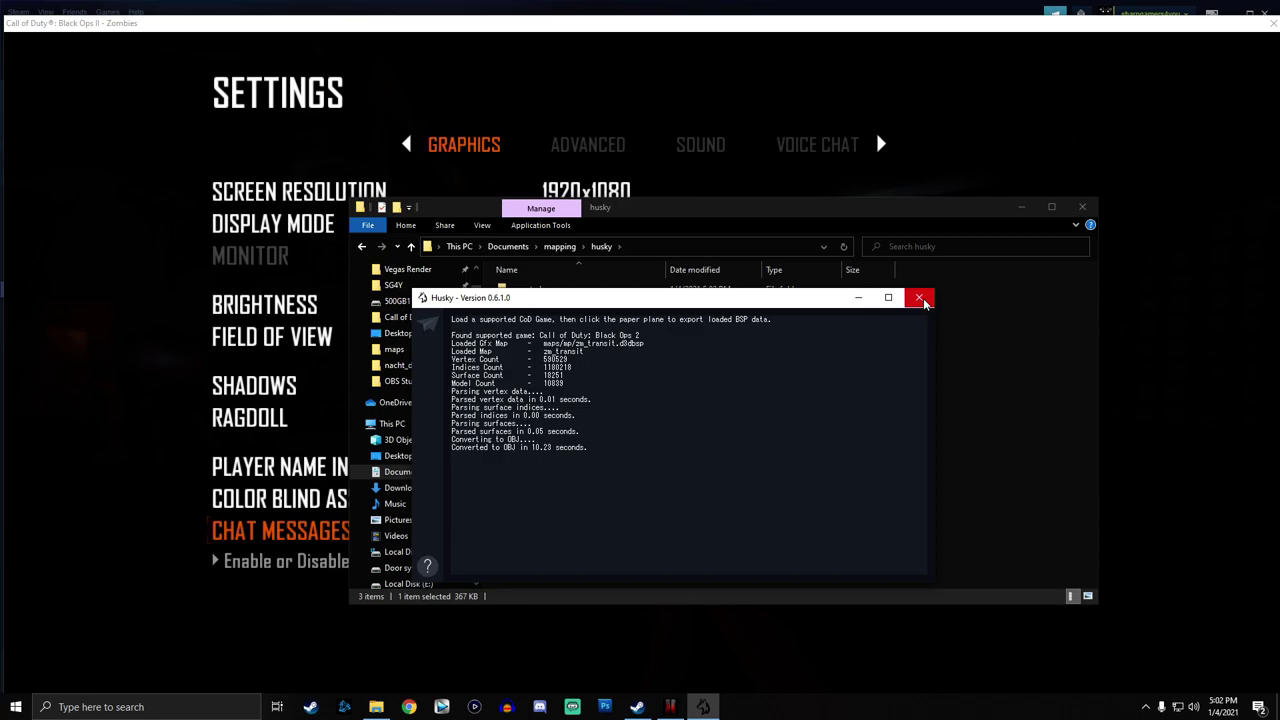
{"action": "left_click", "coordinate": [859, 300]}
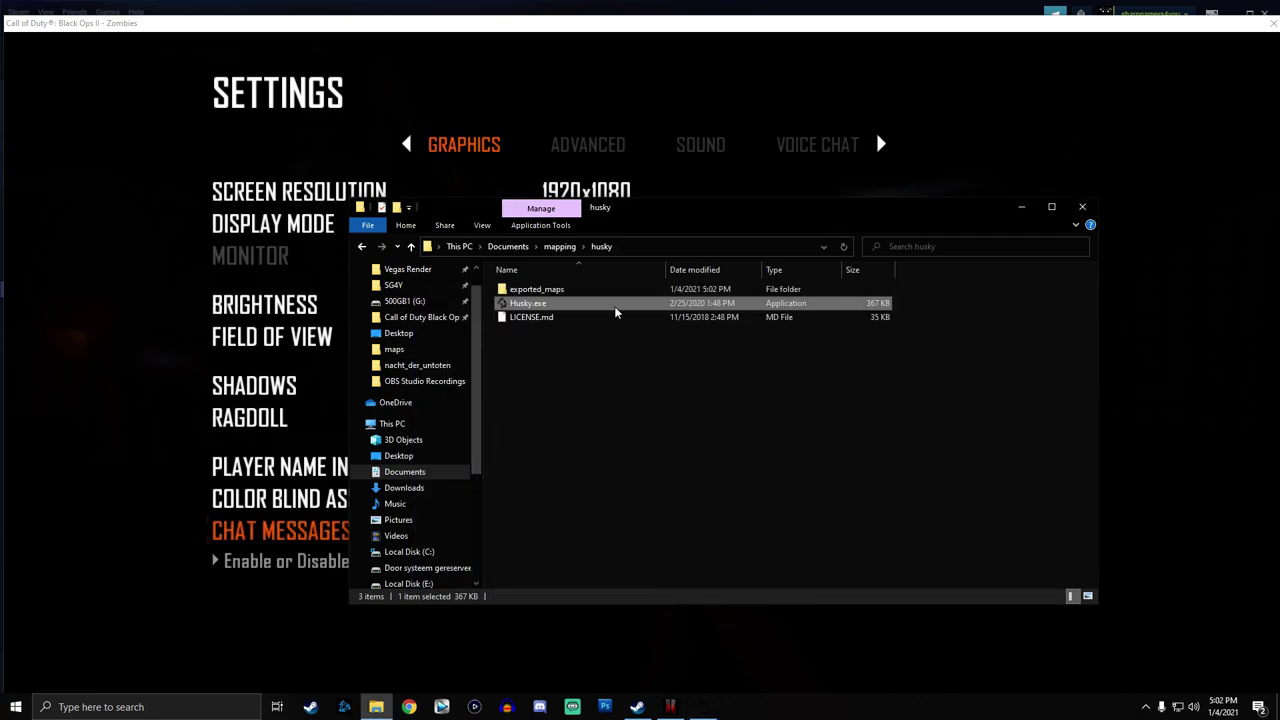
Open the exported map folder exported_maps\black_ops_2\zm\zm_transit.
{"action": "left_click", "coordinate": [544, 293]}
{"action": "double_click", "coordinate": [544, 296]}
{"action": "double_click", "coordinate": [544, 292]}
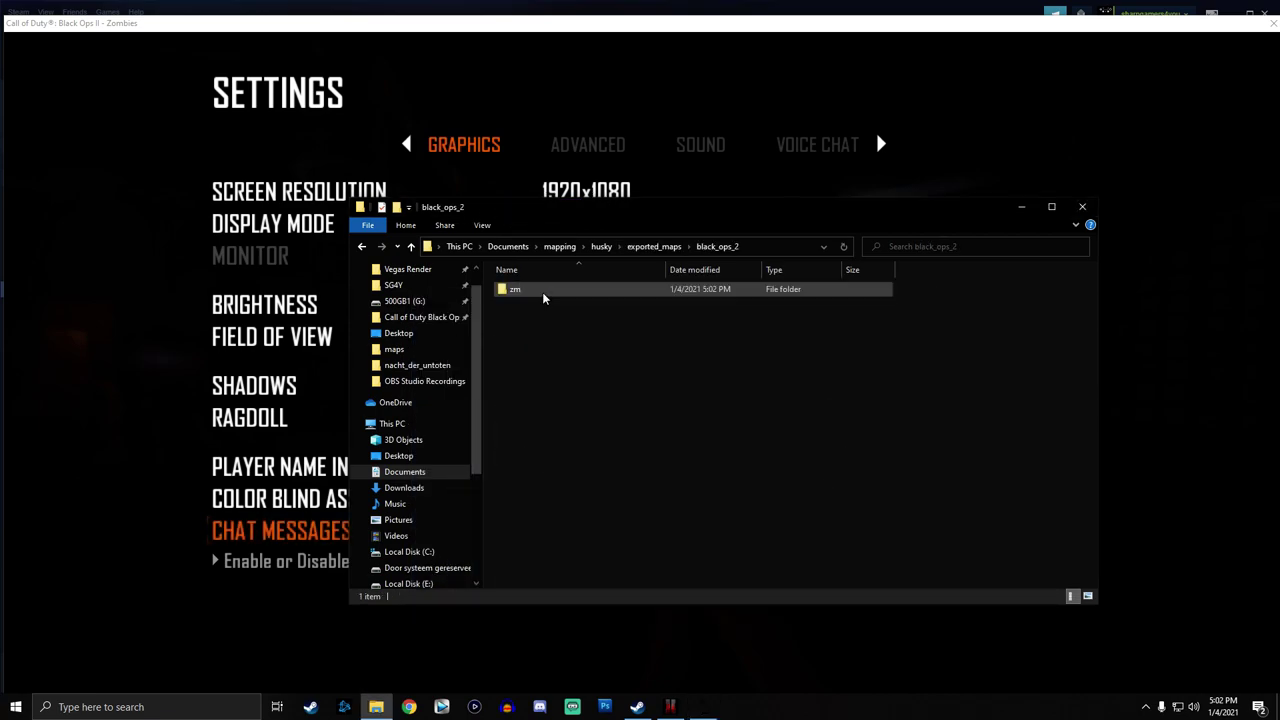
{"action": "double_click", "coordinate": [526, 292]}
{"action": "double_click", "coordinate": [533, 291]}
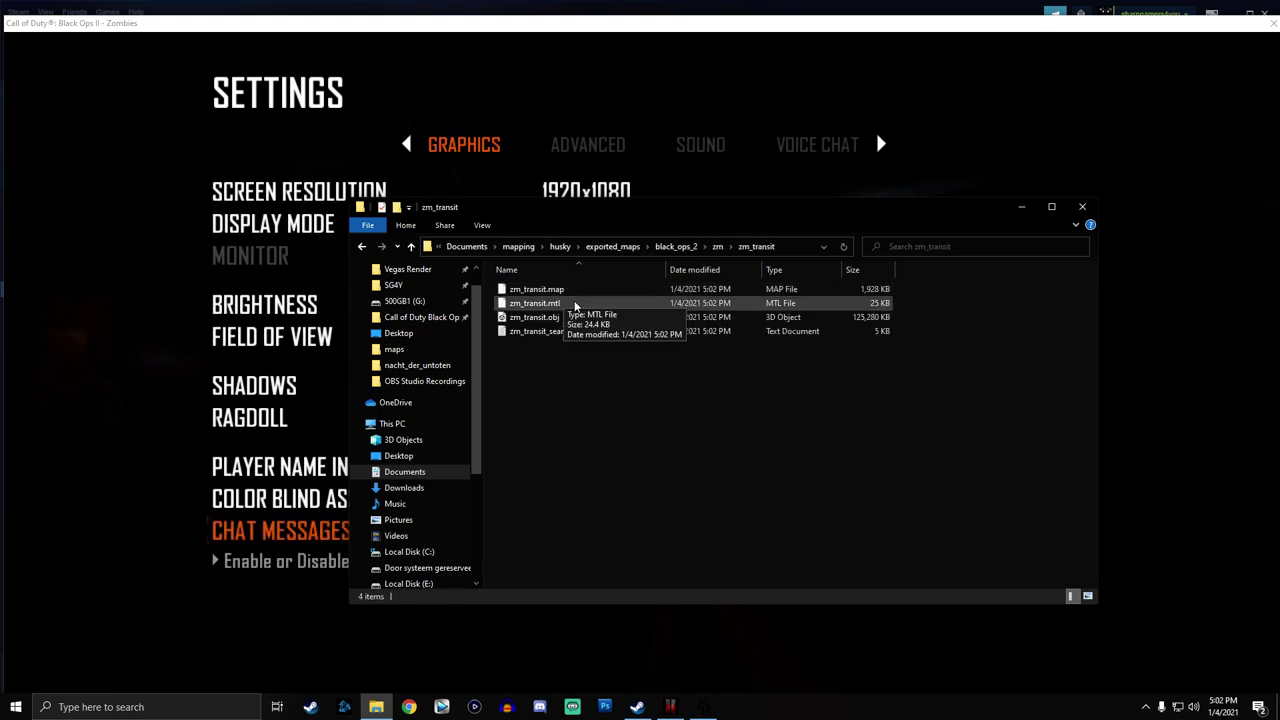
Open and close zm_transit_search_string.txt, delete the file and undo the deletion.
{"action": "double_click", "coordinate": [573, 335]}
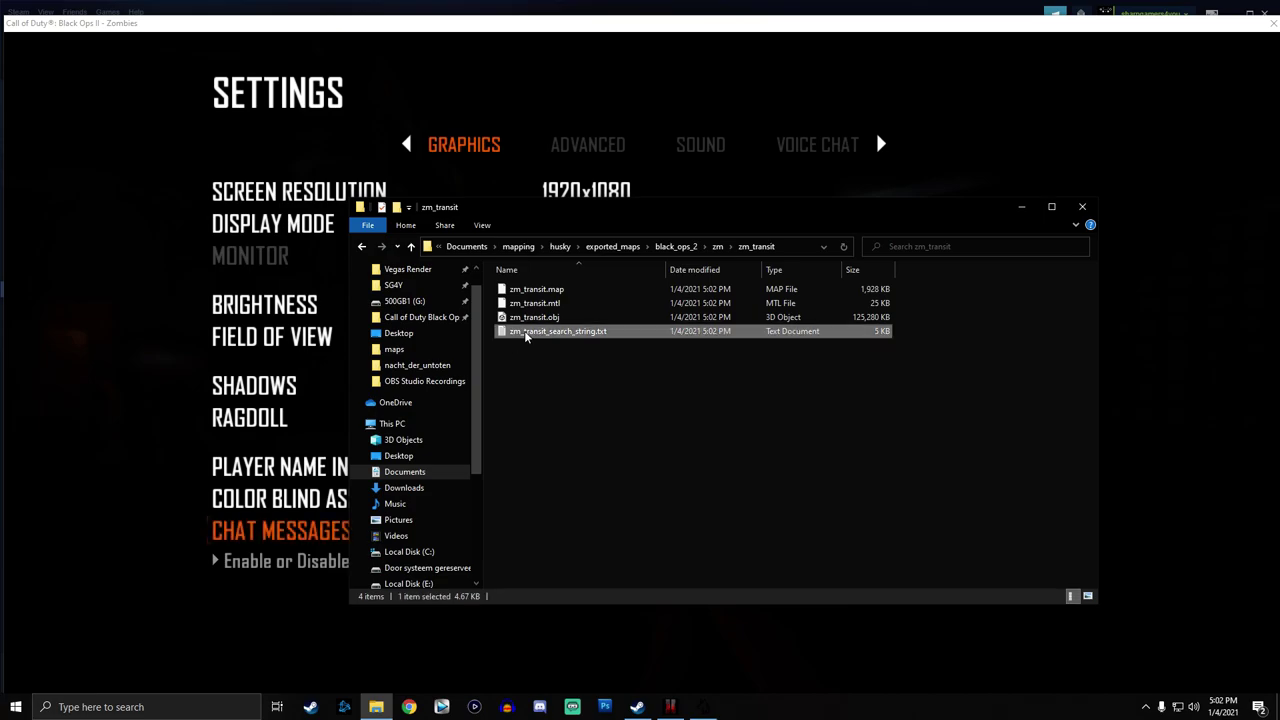
{"action": "left_click_drag", "start_coordinate": [154, 160], "coordinate": [580, 202]}
{"action": "left_click", "coordinate": [580, 206]}
{"action": "left_click", "coordinate": [1019, 129]}
{"action": "key", "text": "Delete"}
{"action": "key", "text": "ctrl+z"}
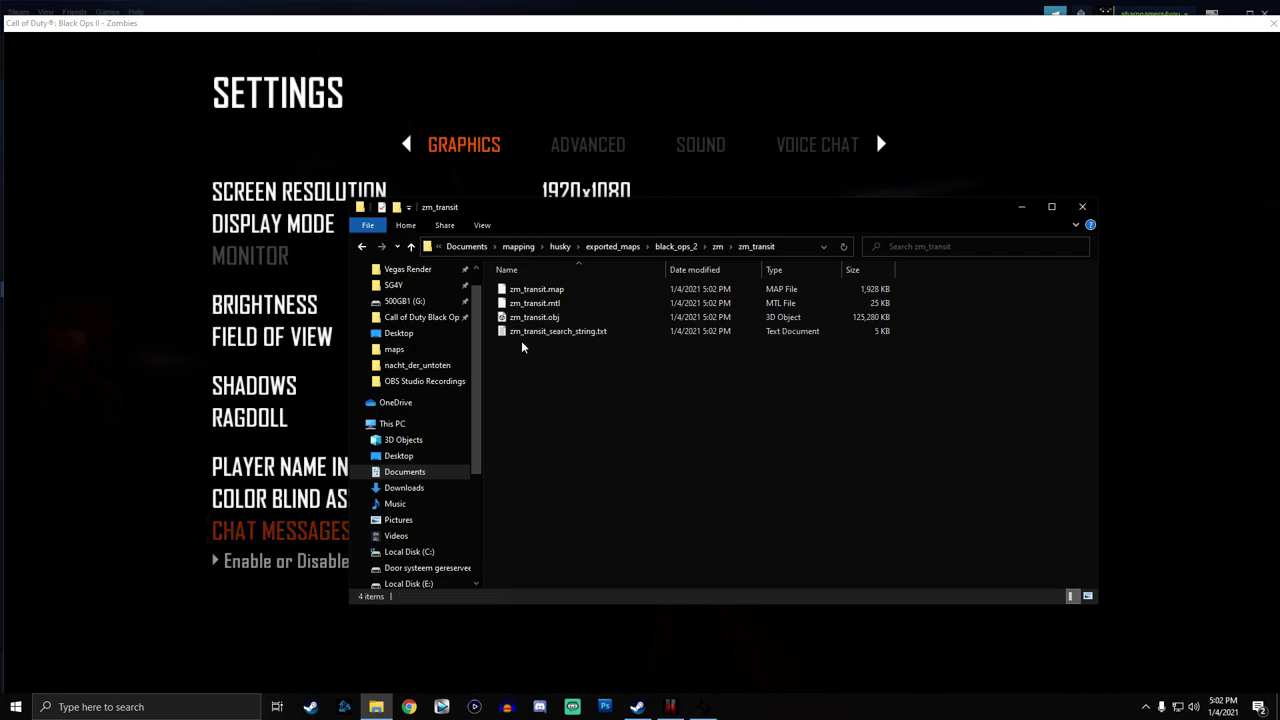
Open zm_transit_search_string.txt, examine the texture names listed in it and close it.
{"action": "double_click", "coordinate": [552, 336]}
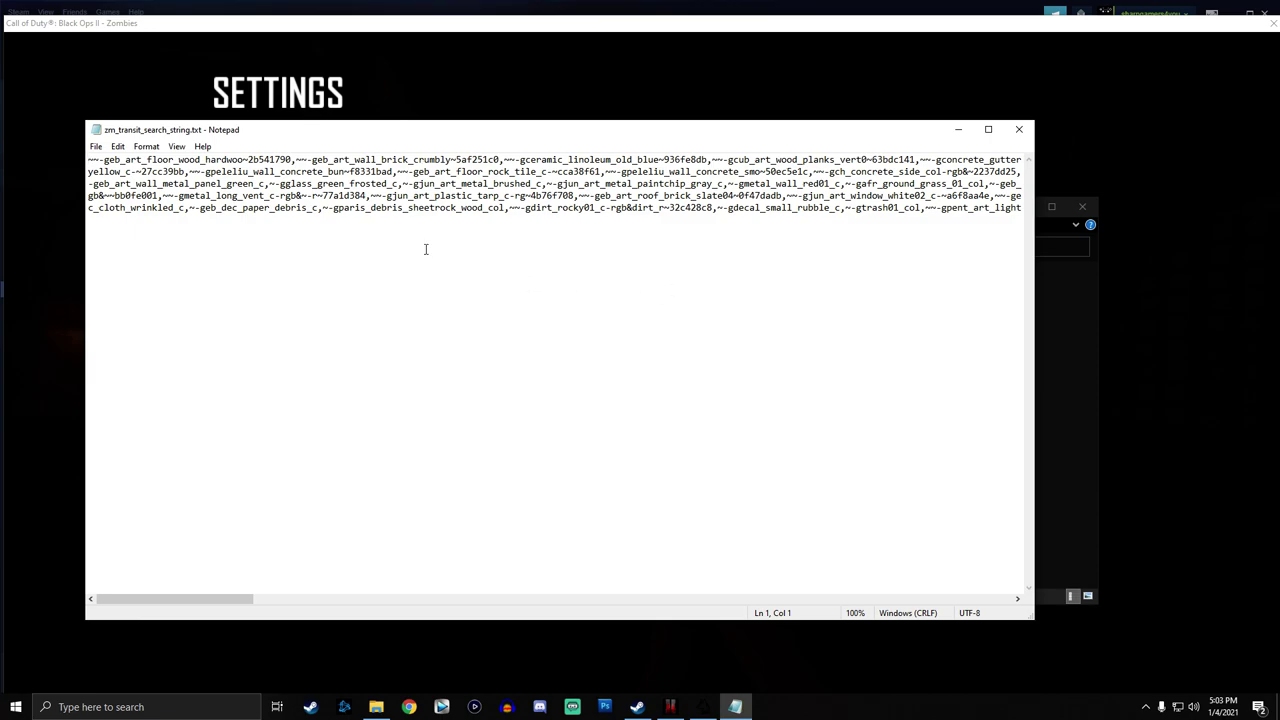
{"action": "double_click", "coordinate": [258, 158]}
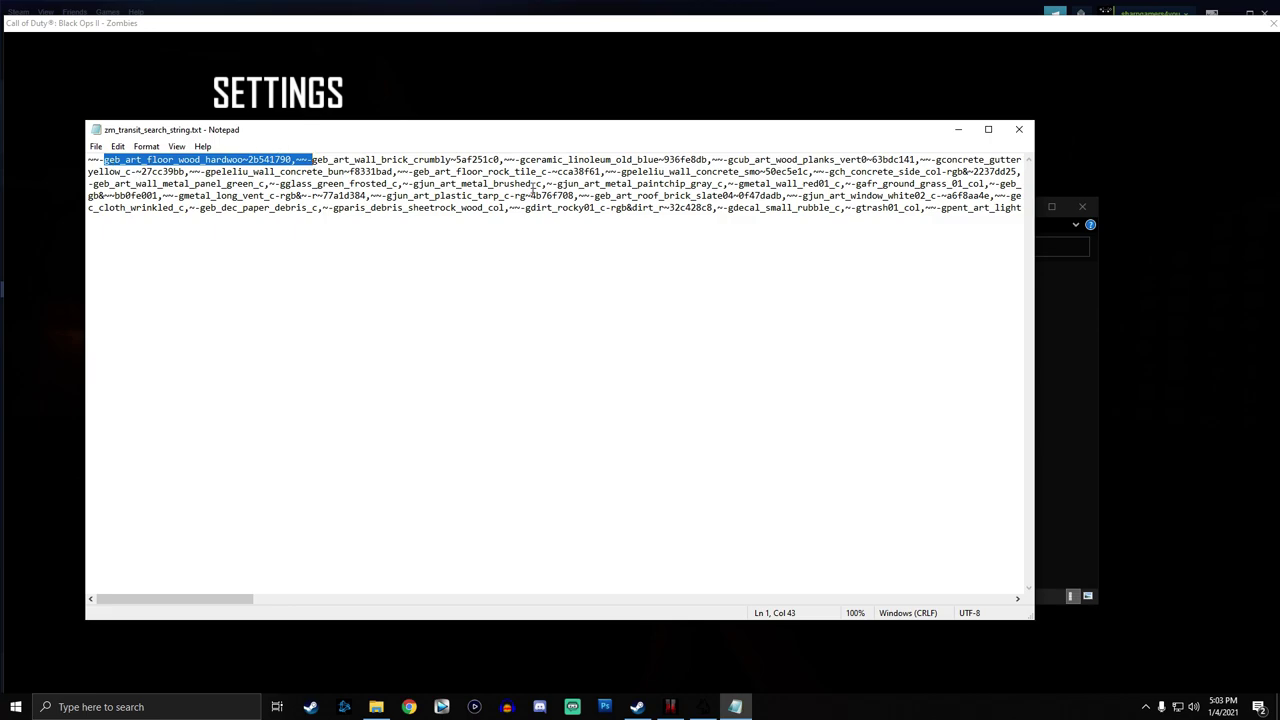
{"action": "left_click", "coordinate": [668, 232]}
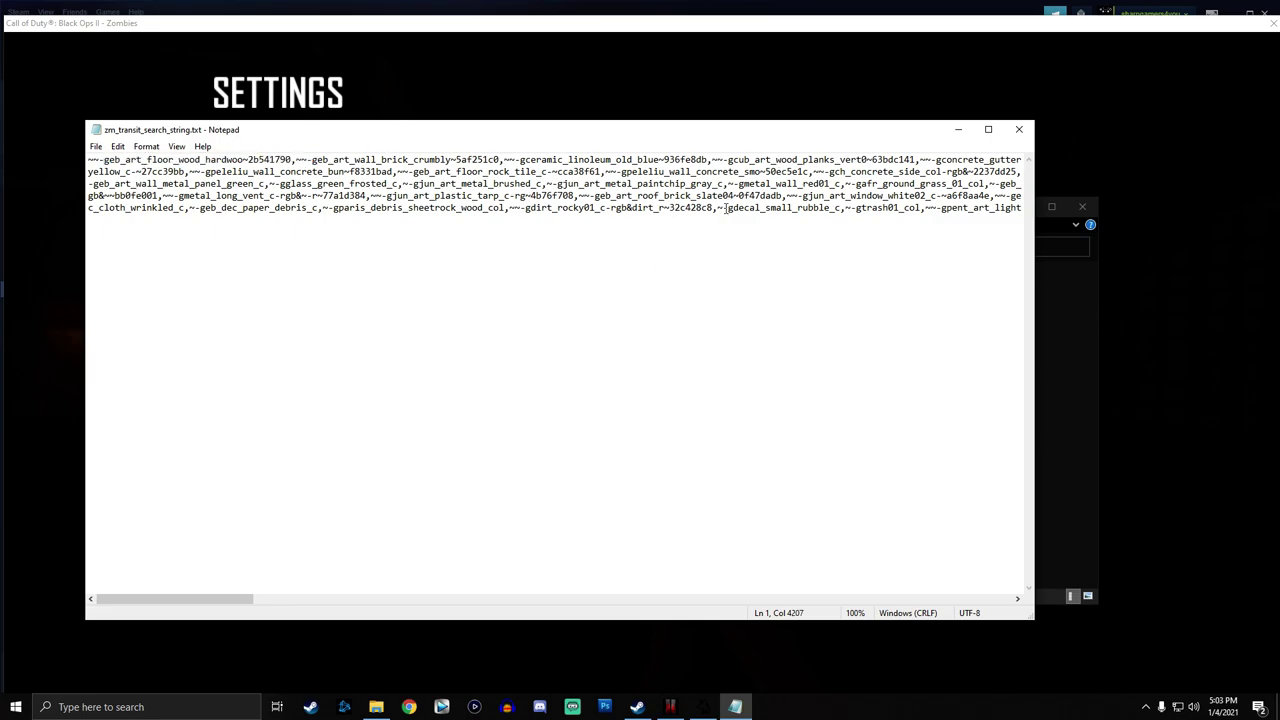
{"action": "left_click", "coordinate": [1019, 129]}
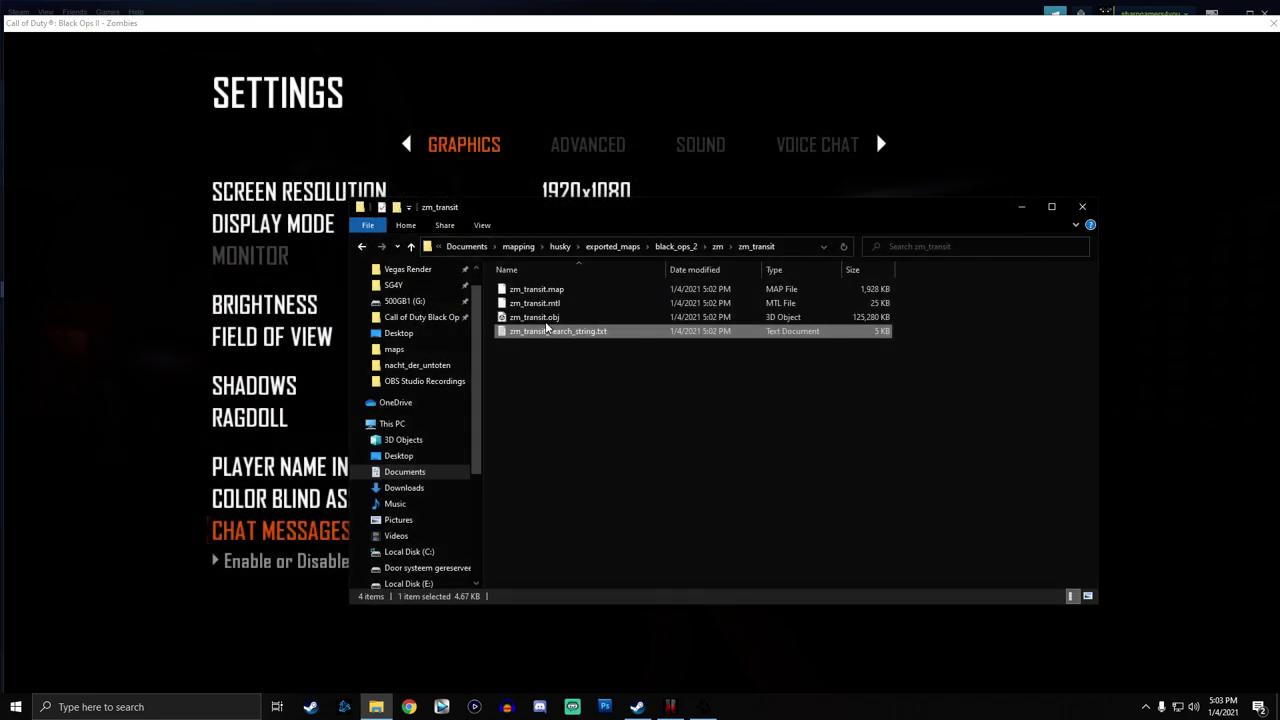
Delete zm_transit_search_string.txt from the export folder and go back to the black_ops_2 folder.
{"action": "left_click", "coordinate": [565, 332]}
{"action": "key", "text": "Delete"}
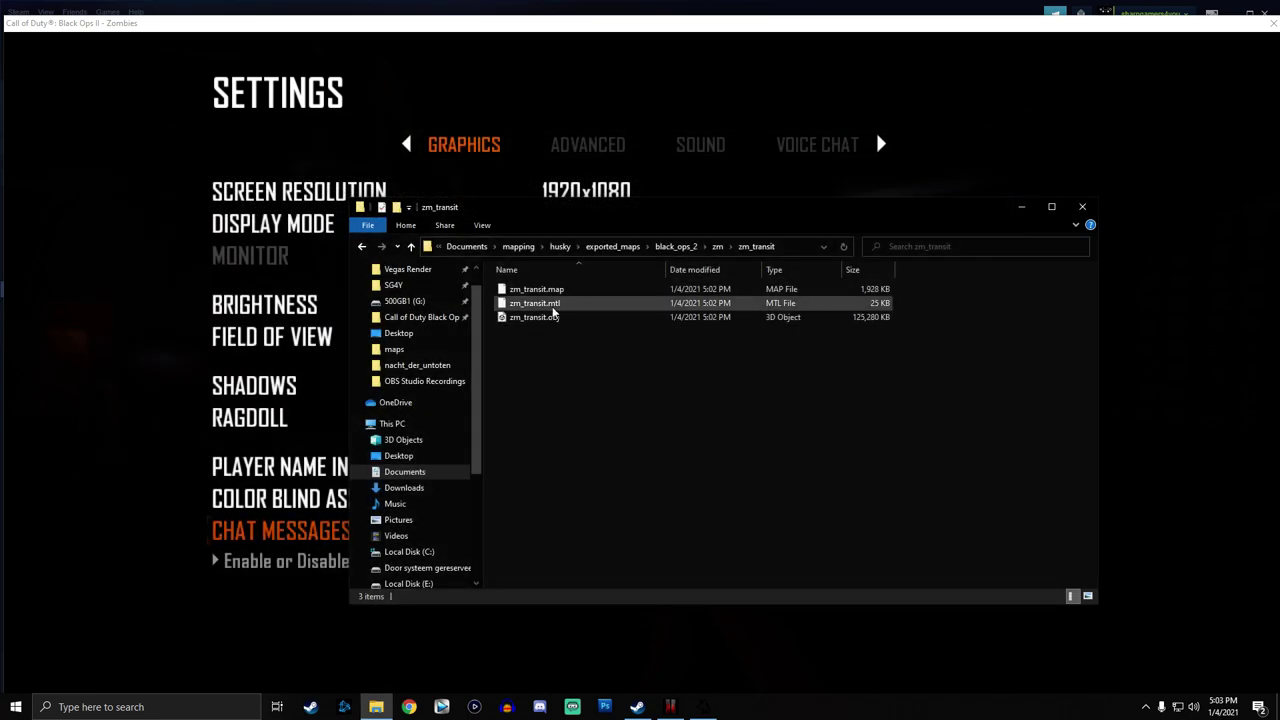
{"action": "left_click", "coordinate": [362, 246]}
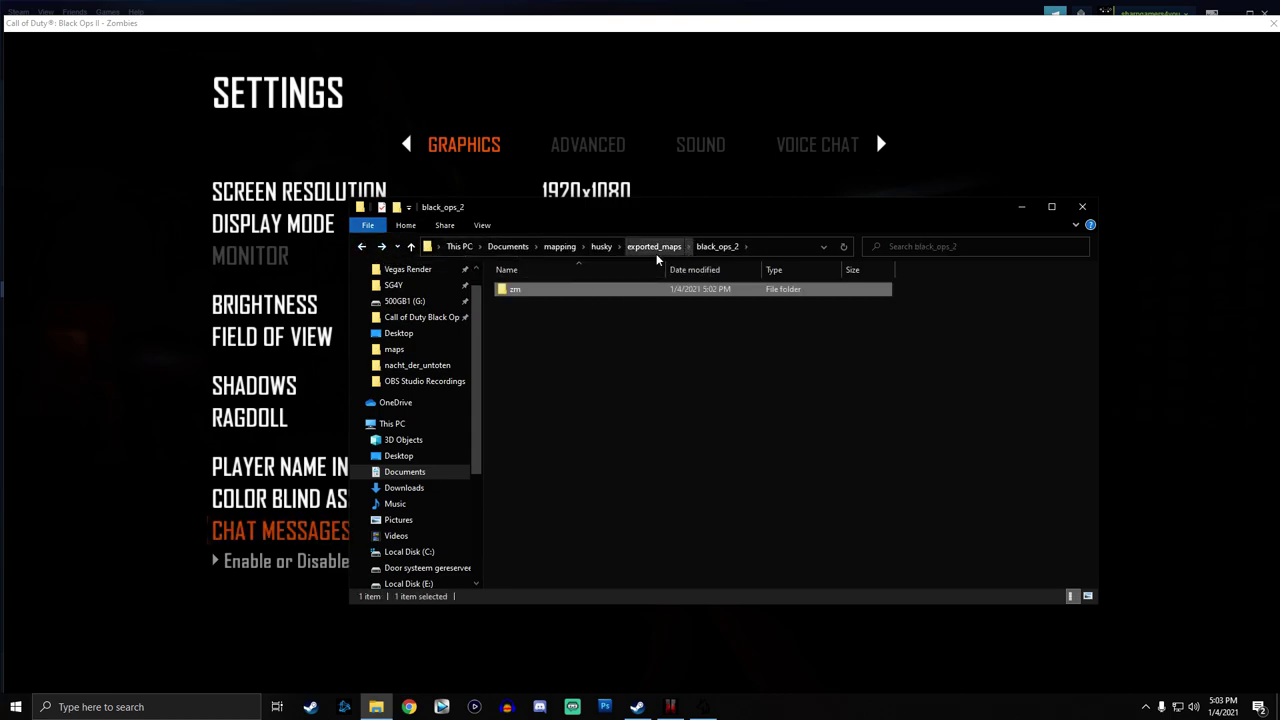
Return to the Black Ops II window, set the display mode to Full Screen and apply the change.
{"action": "left_click", "coordinate": [712, 705]}
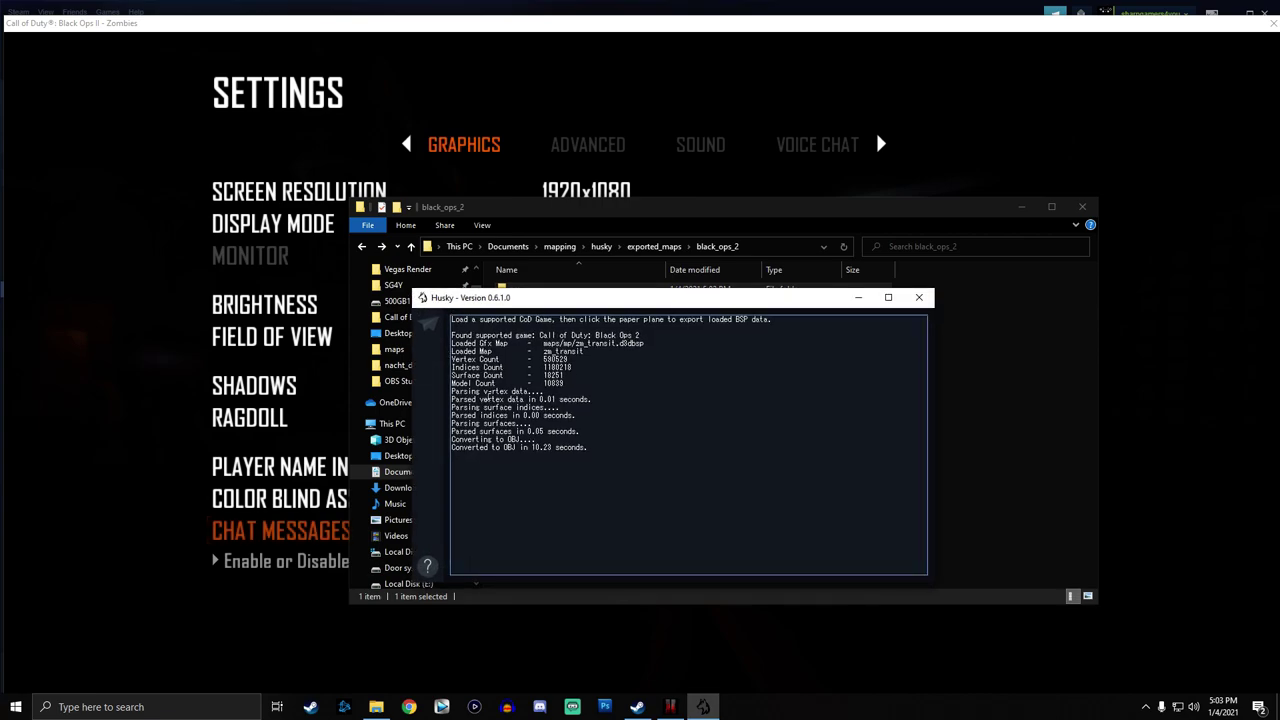
{"action": "left_click", "coordinate": [153, 245]}
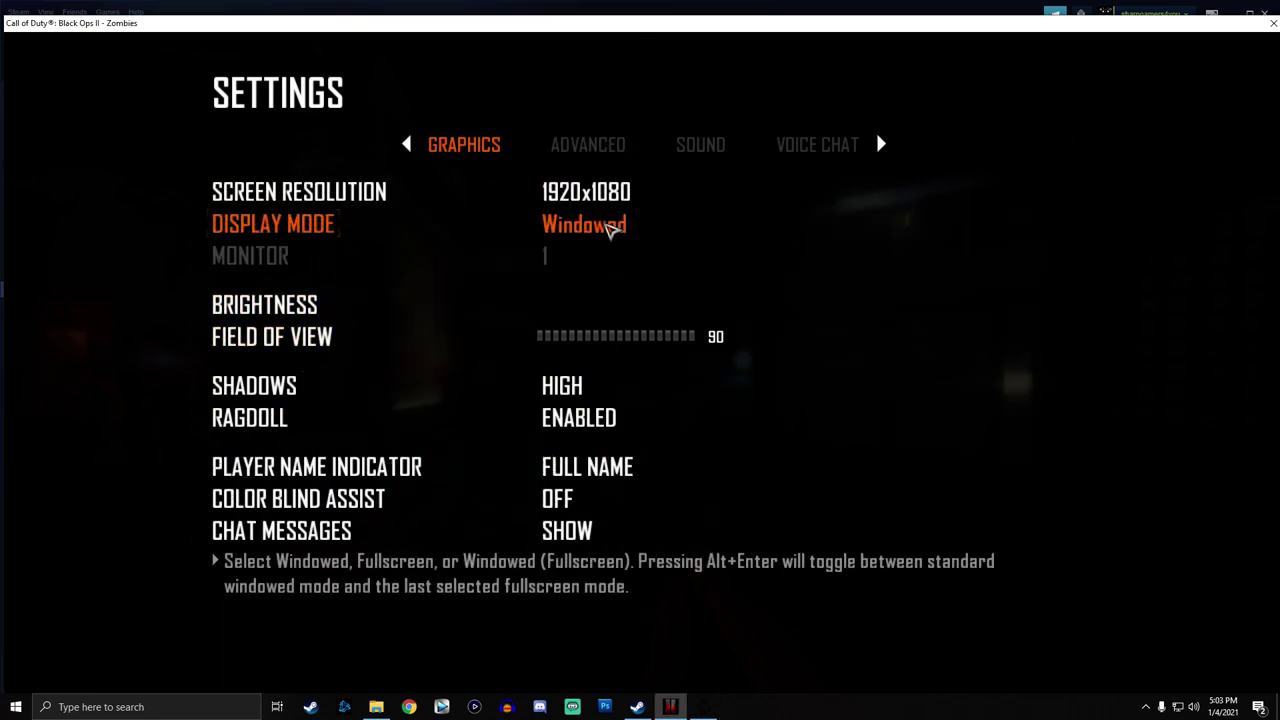
{"action": "left_click", "coordinate": [612, 228]}
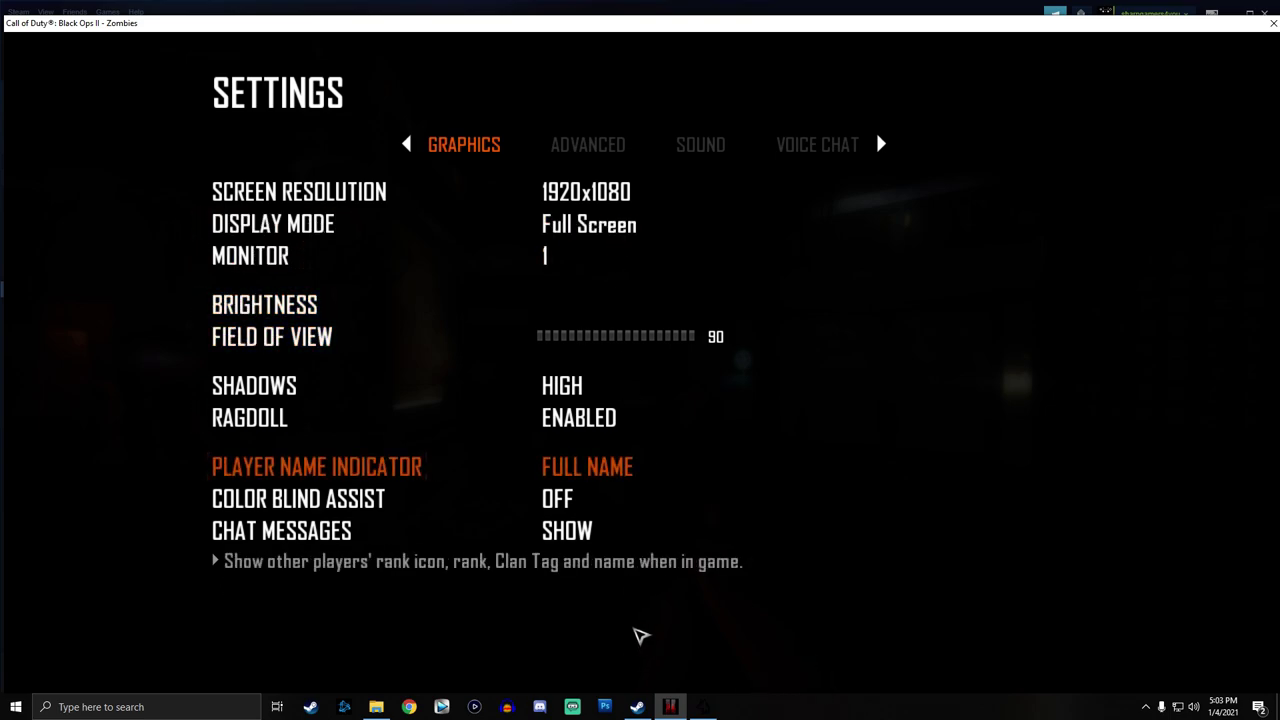
{"action": "key", "text": "Escape"}
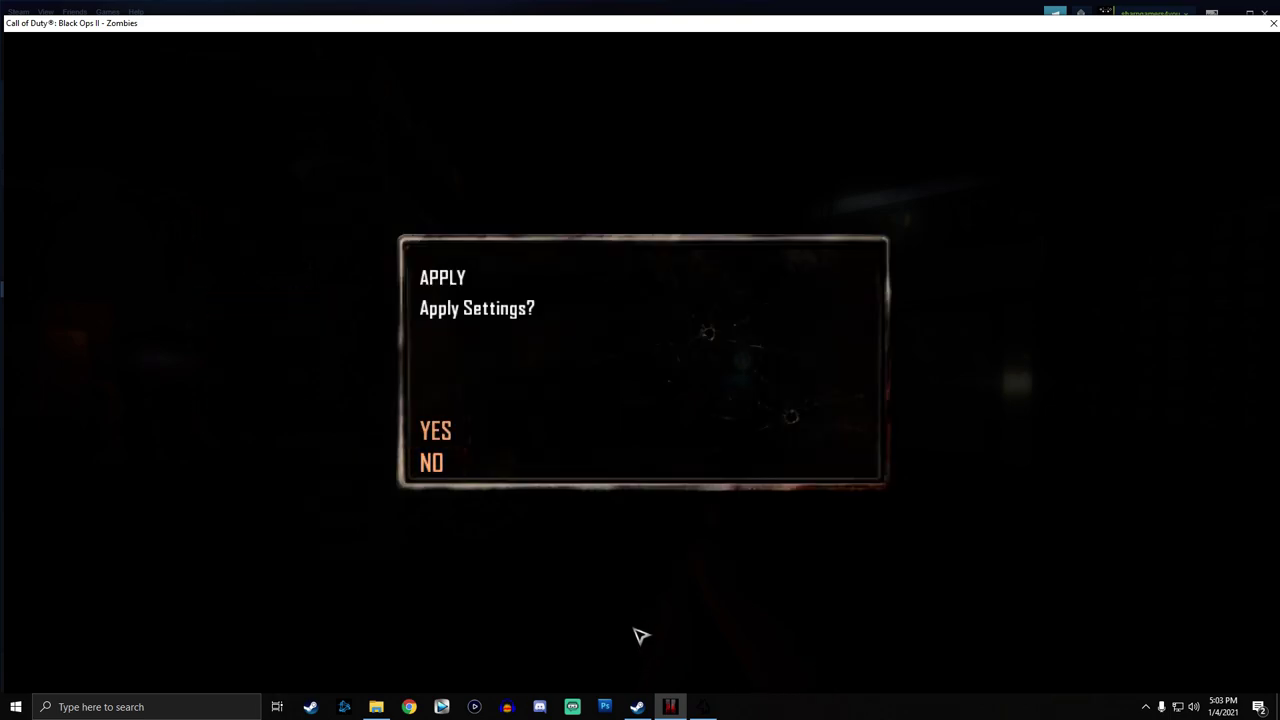
{"action": "key", "text": "Return"}
{"action": "key", "text": "Escape"}
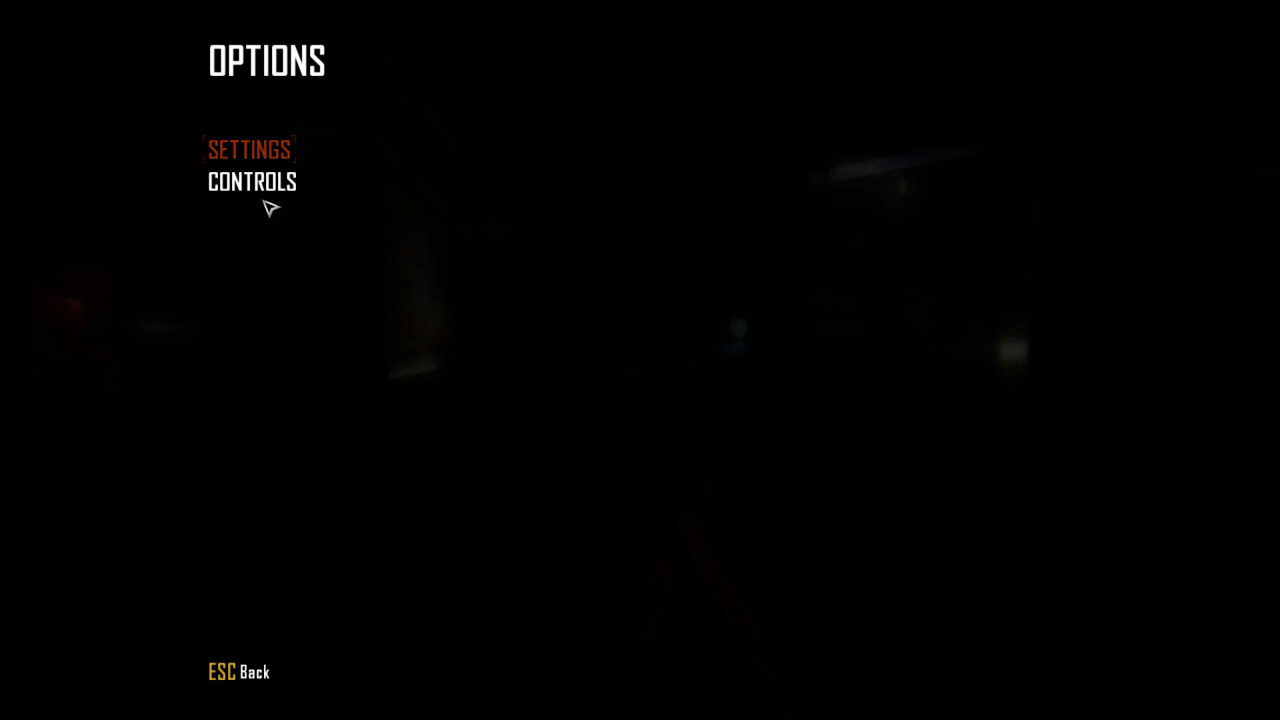
Leave the options and end the running TranZit game, confirming the choice to quit the match.
{"action": "key", "text": "Escape"}
{"action": "left_click", "coordinate": [252, 164]}
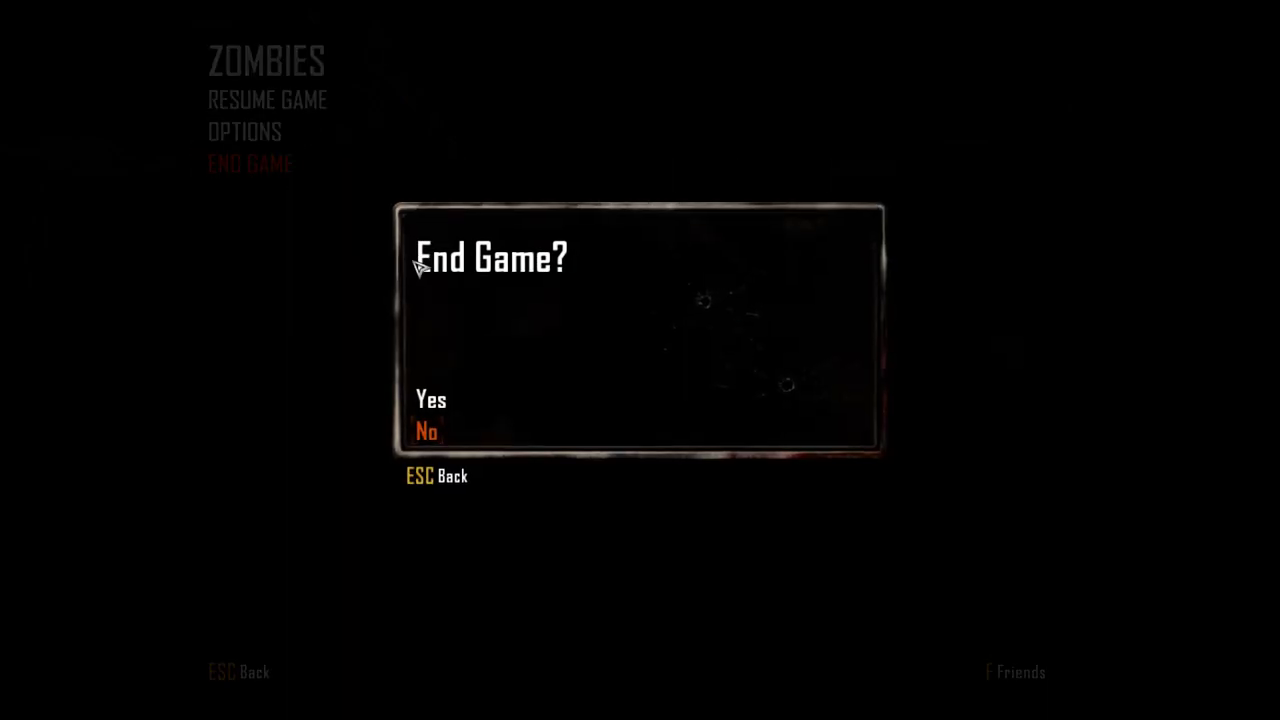
{"action": "left_click", "coordinate": [432, 399]}
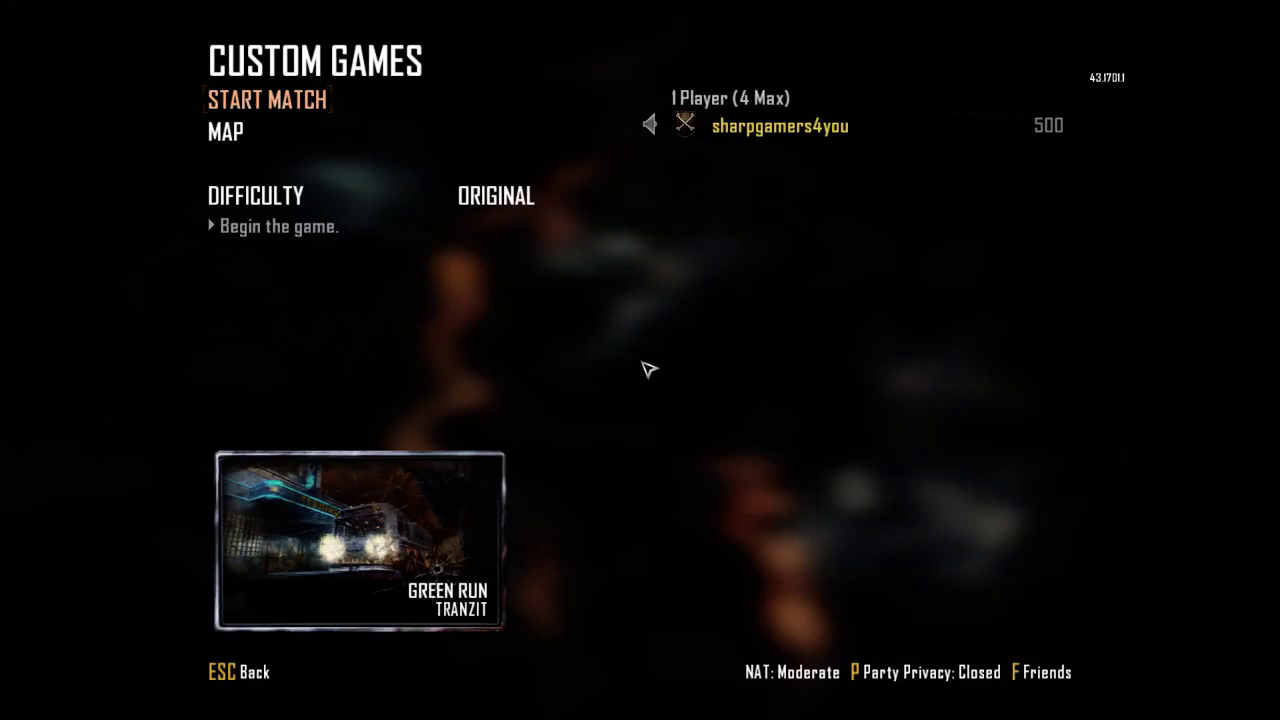
Browse the map locations on the globe and select Die Rise as the custom game's map.
{"action": "left_click", "coordinate": [226, 146]}
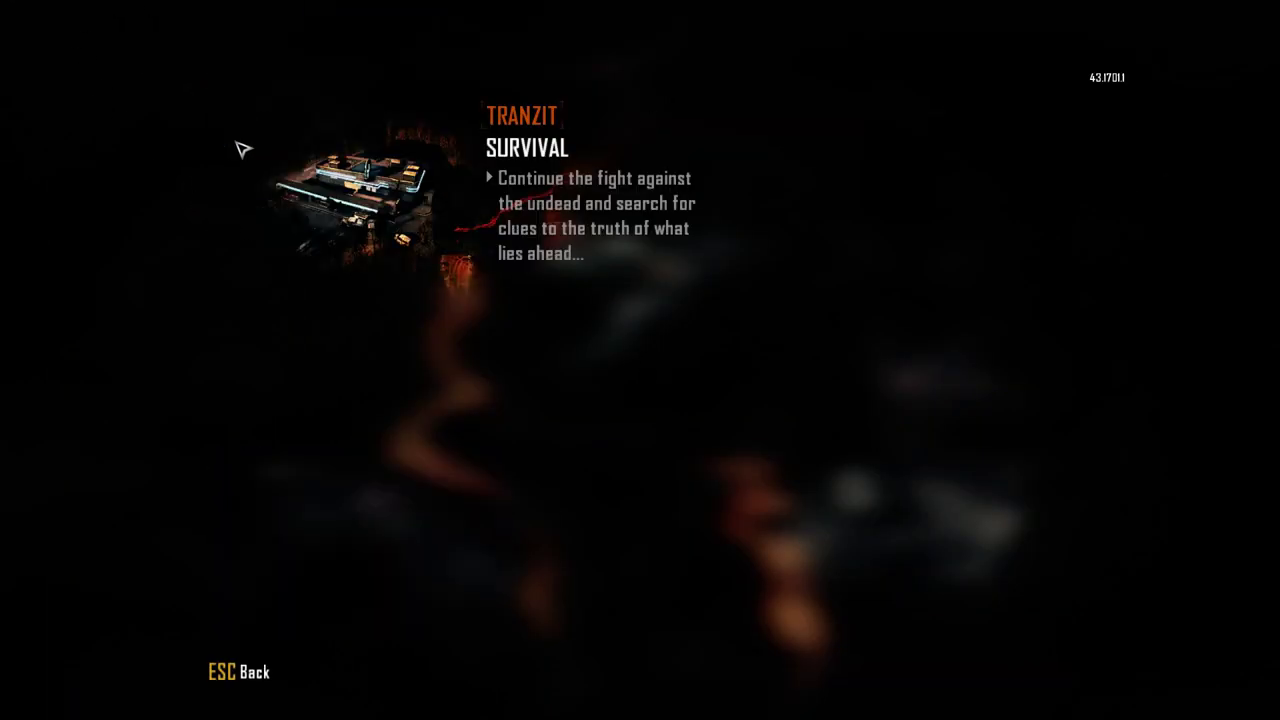
{"action": "left_click", "coordinate": [500, 150]}
{"action": "key", "text": "Escape"}
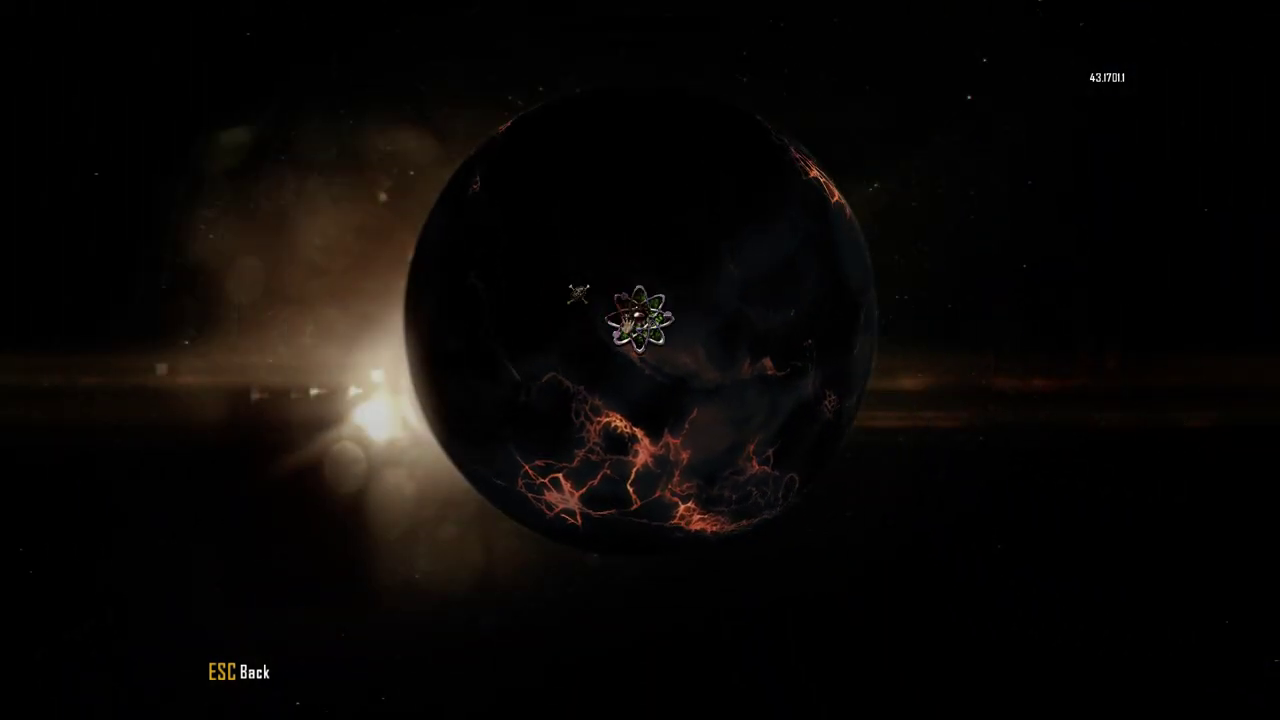
{"action": "left_click", "coordinate": [641, 325]}
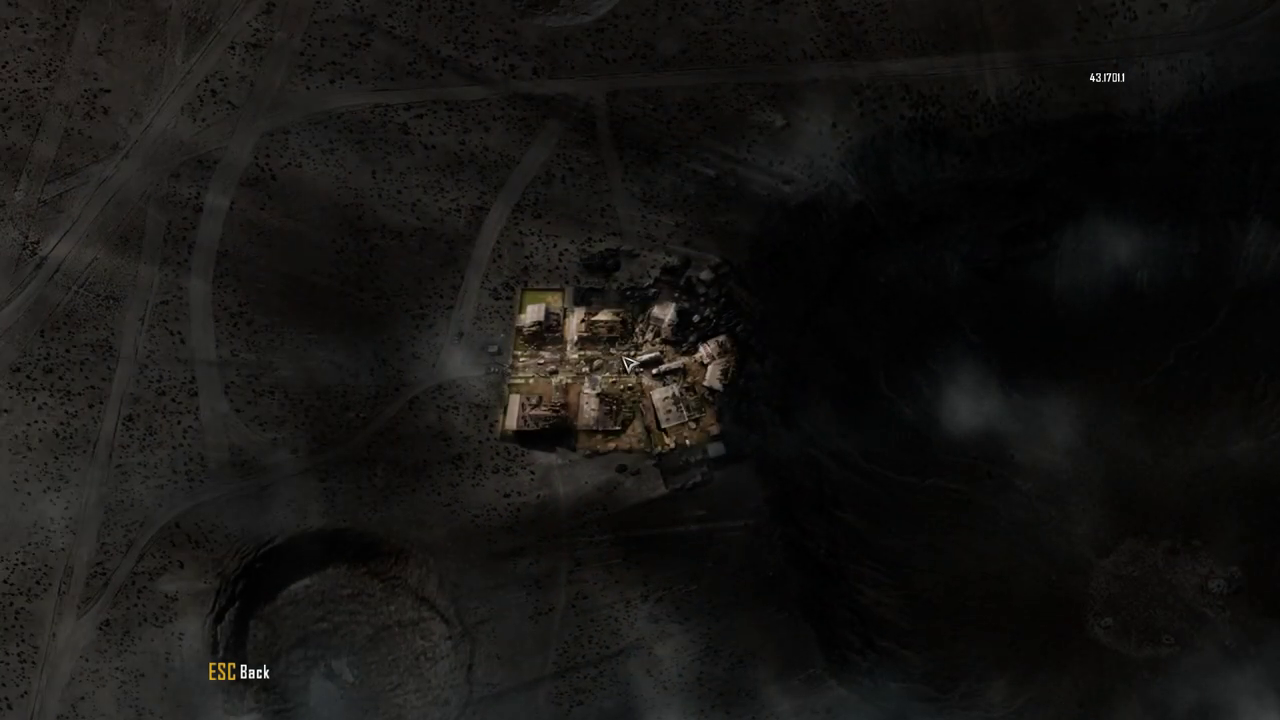
{"action": "key", "text": "Escape"}
{"action": "left_click", "coordinate": [578, 295]}
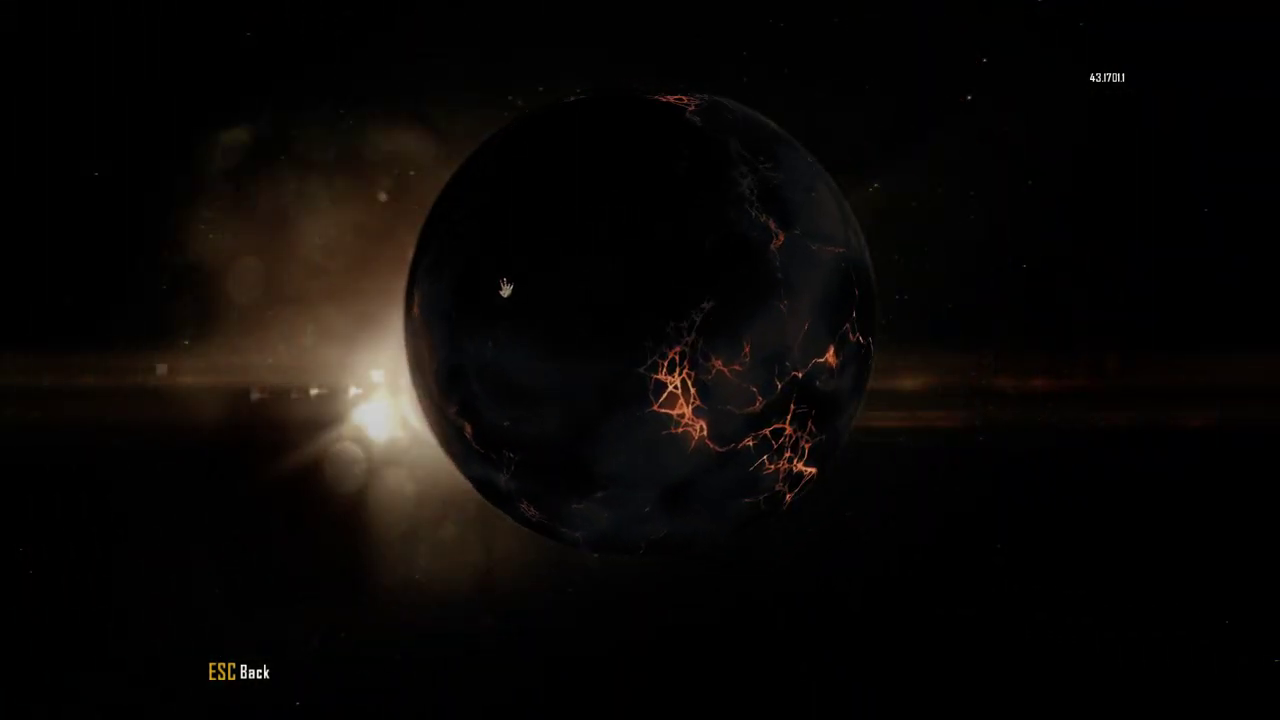
{"action": "left_click", "coordinate": [638, 322]}
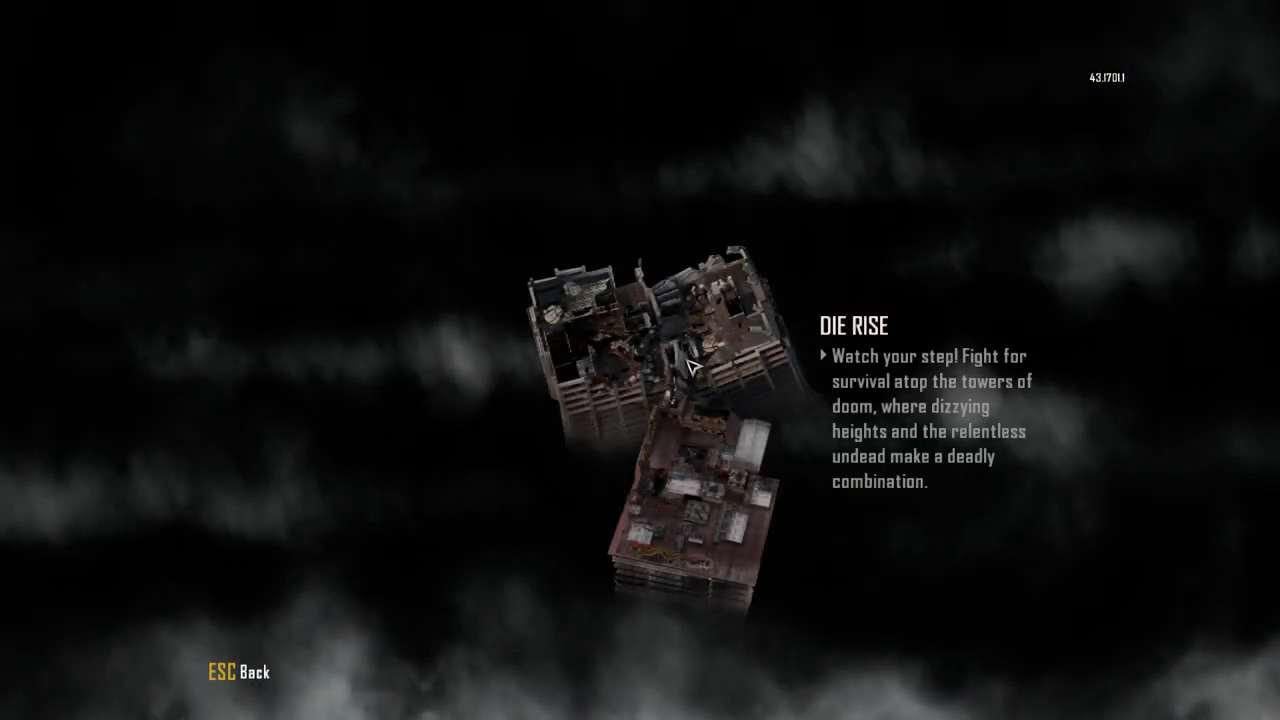
{"action": "left_click", "coordinate": [835, 335]}
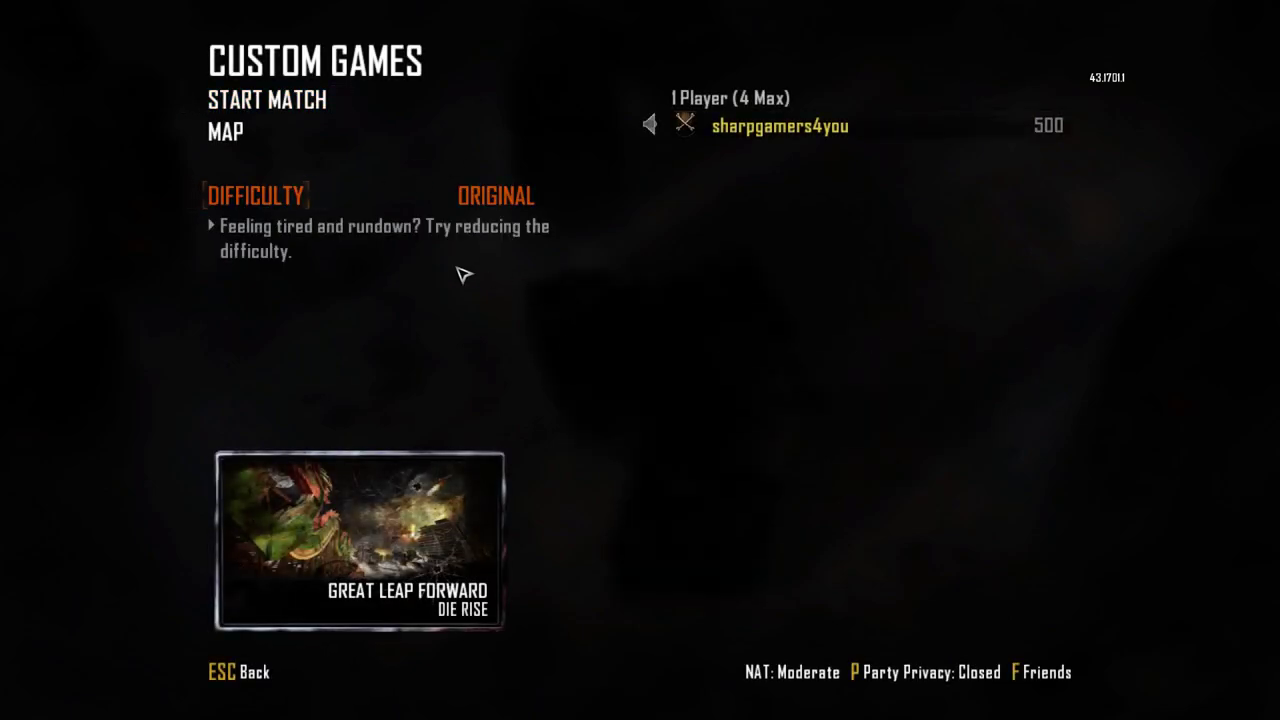
Start the Die Rise match and pause it after moving around the spawn area.
{"action": "left_click", "coordinate": [253, 104]}
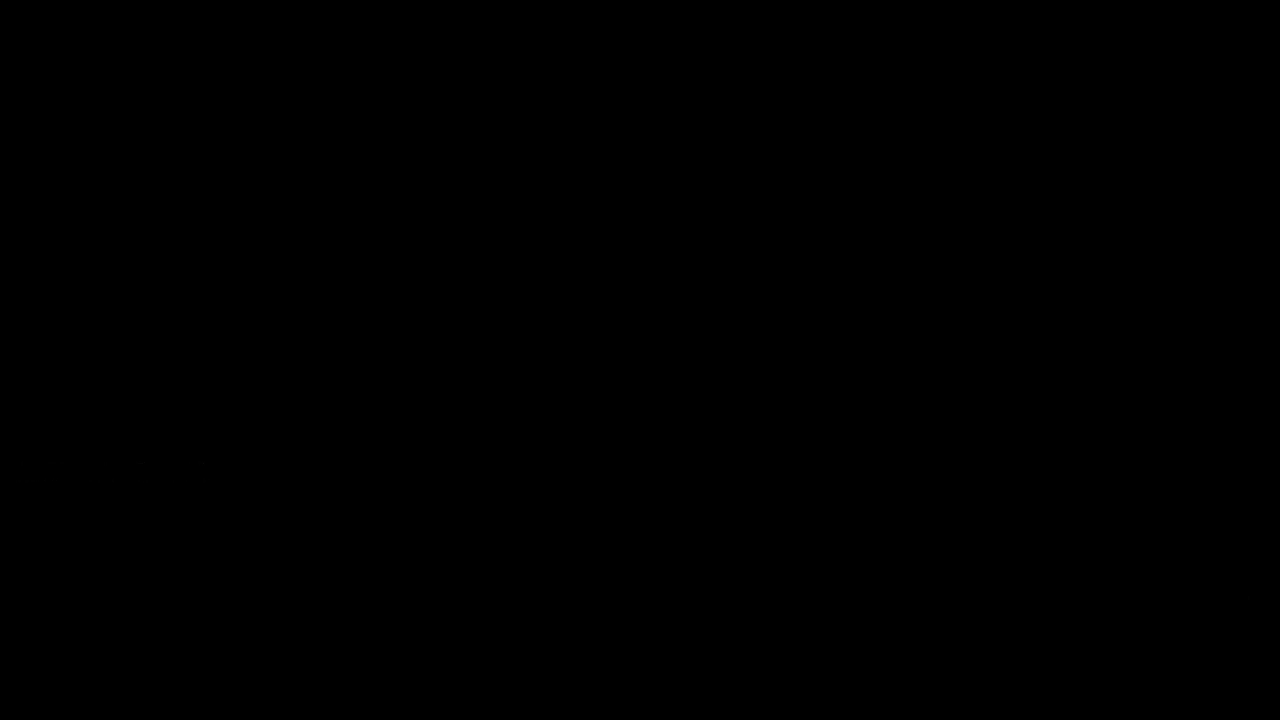
{"action": "key", "text": "w"}
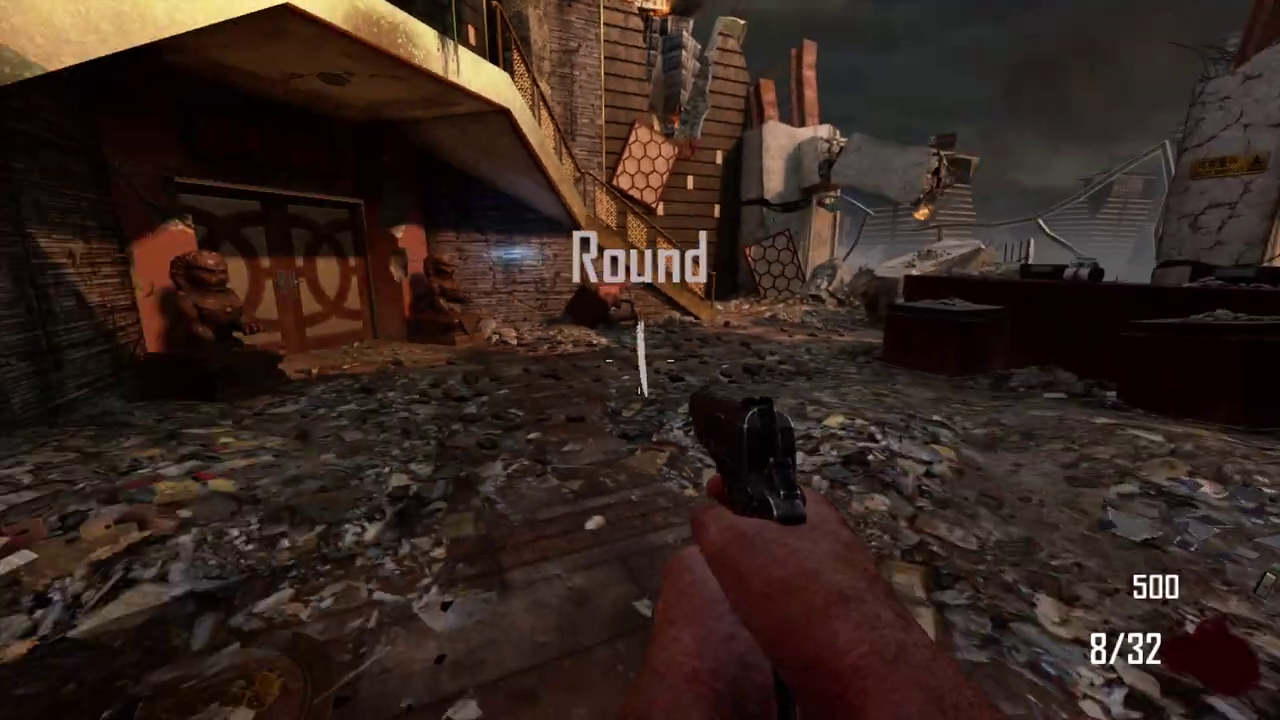
{"action": "key", "text": "shift"}
{"action": "key", "text": "w"}
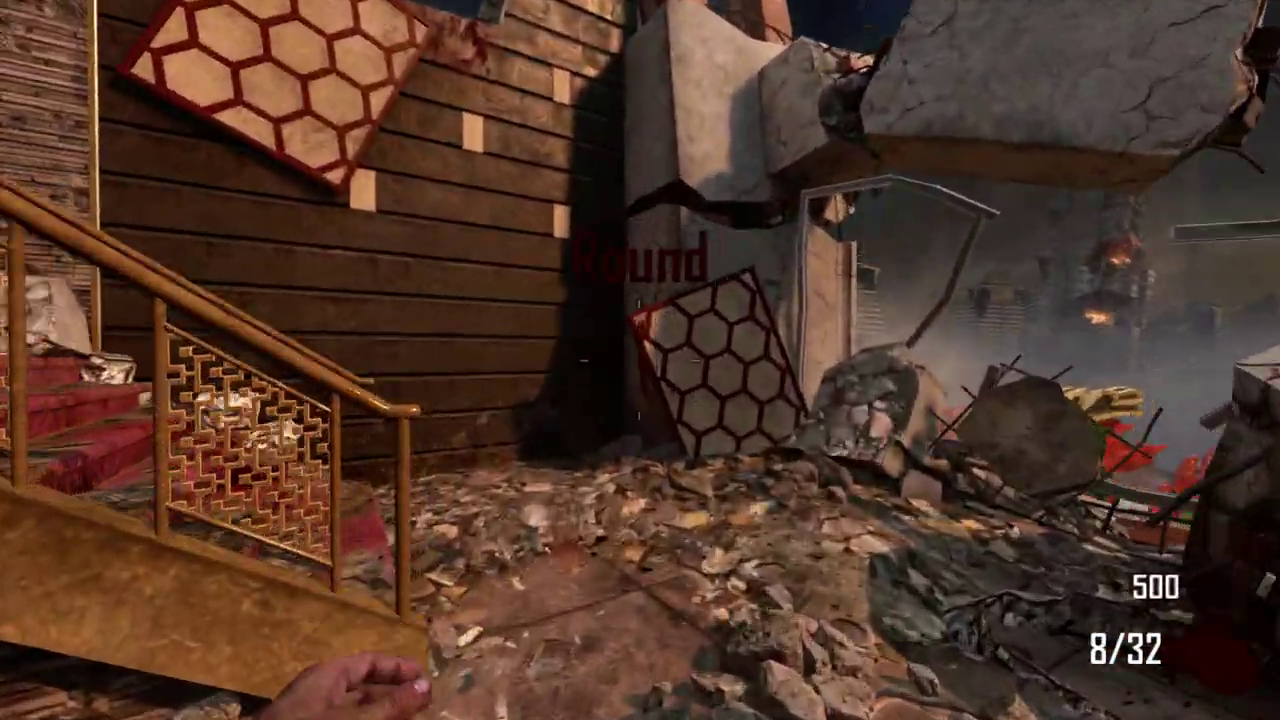
{"action": "key", "text": "shift"}
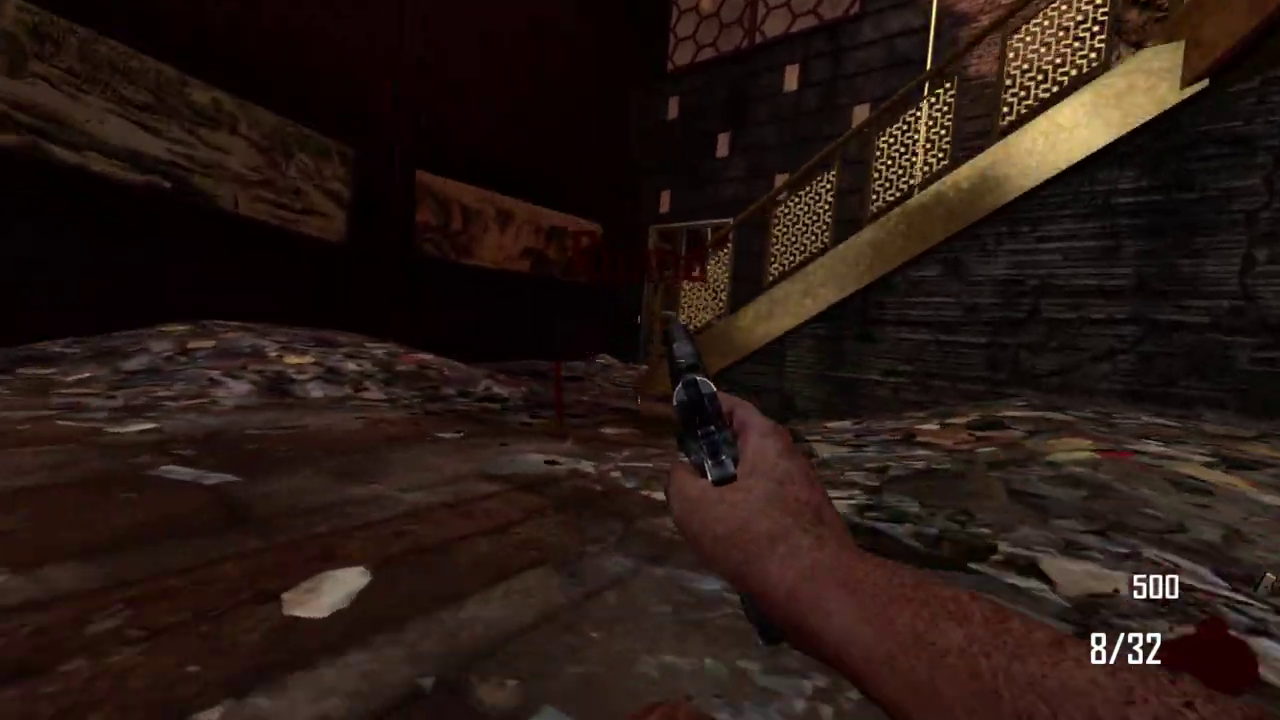
{"action": "key", "text": "Escape"}
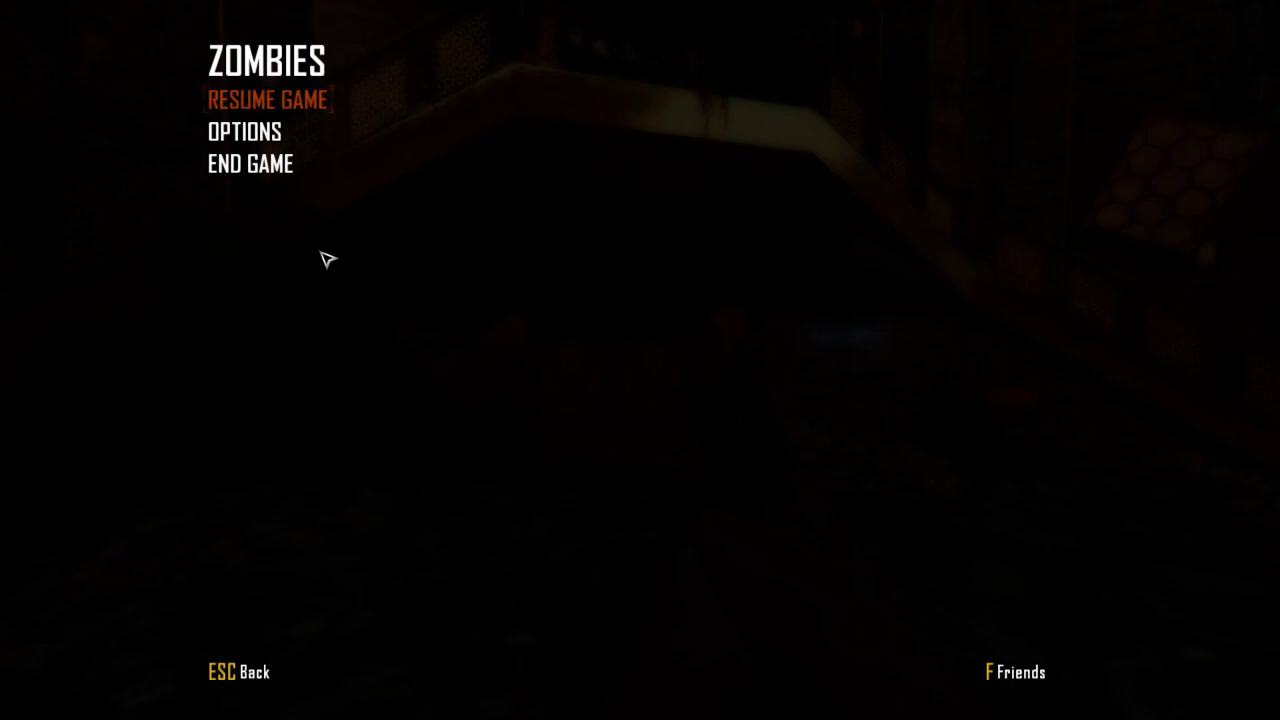
Switch to Husky and export the geometry of the loaded Die Rise map.
{"action": "key", "text": "super"}
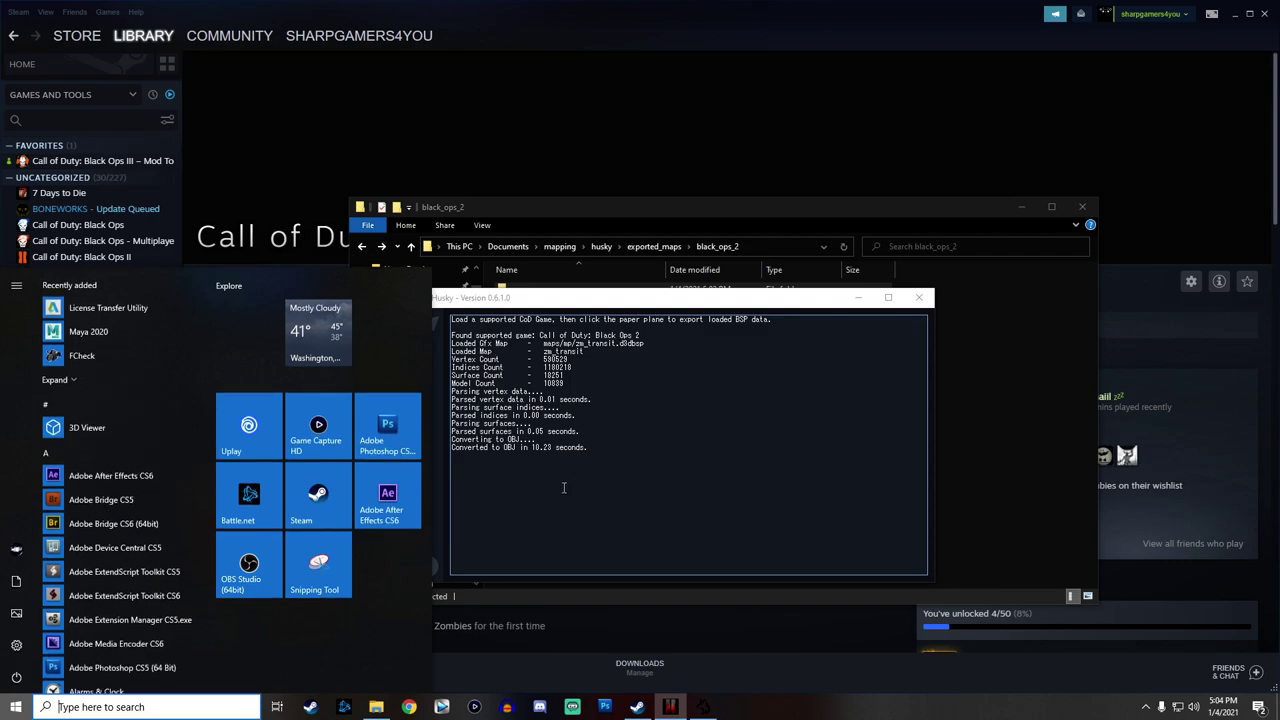
{"action": "left_click", "coordinate": [587, 304]}
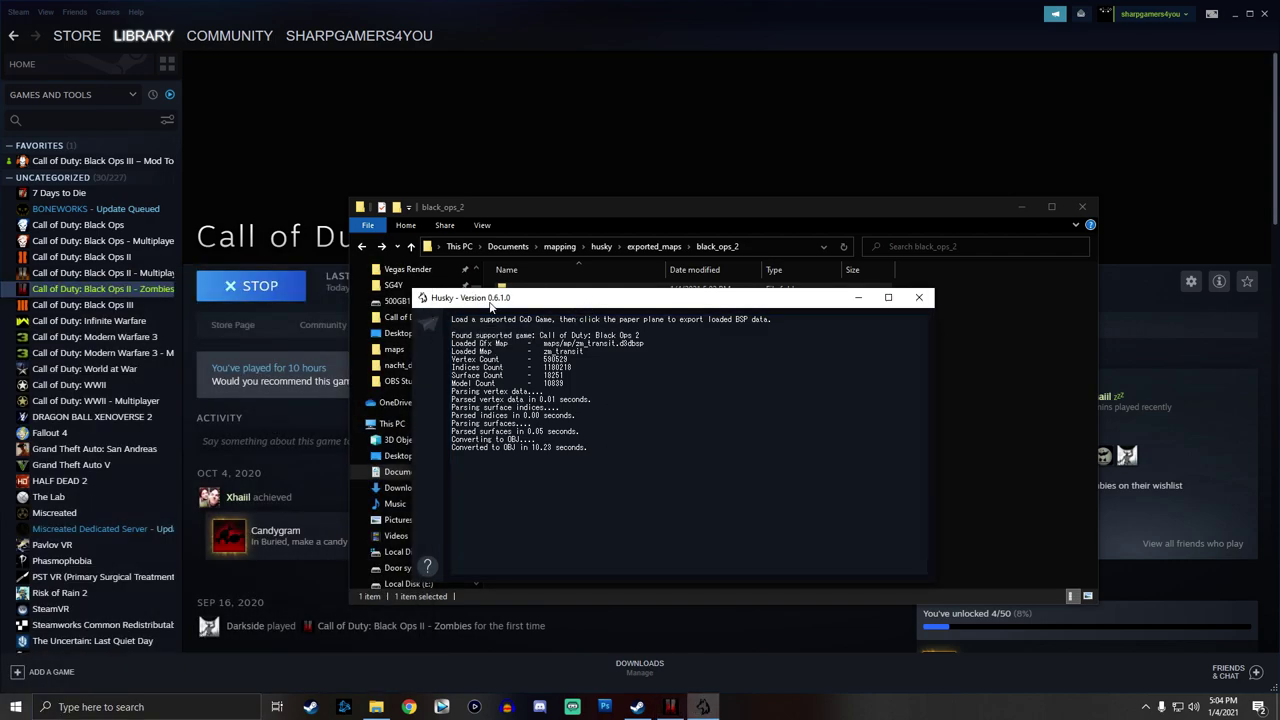
{"action": "left_click_drag", "start_coordinate": [472, 314], "coordinate": [471, 280]}
{"action": "left_click", "coordinate": [428, 291]}
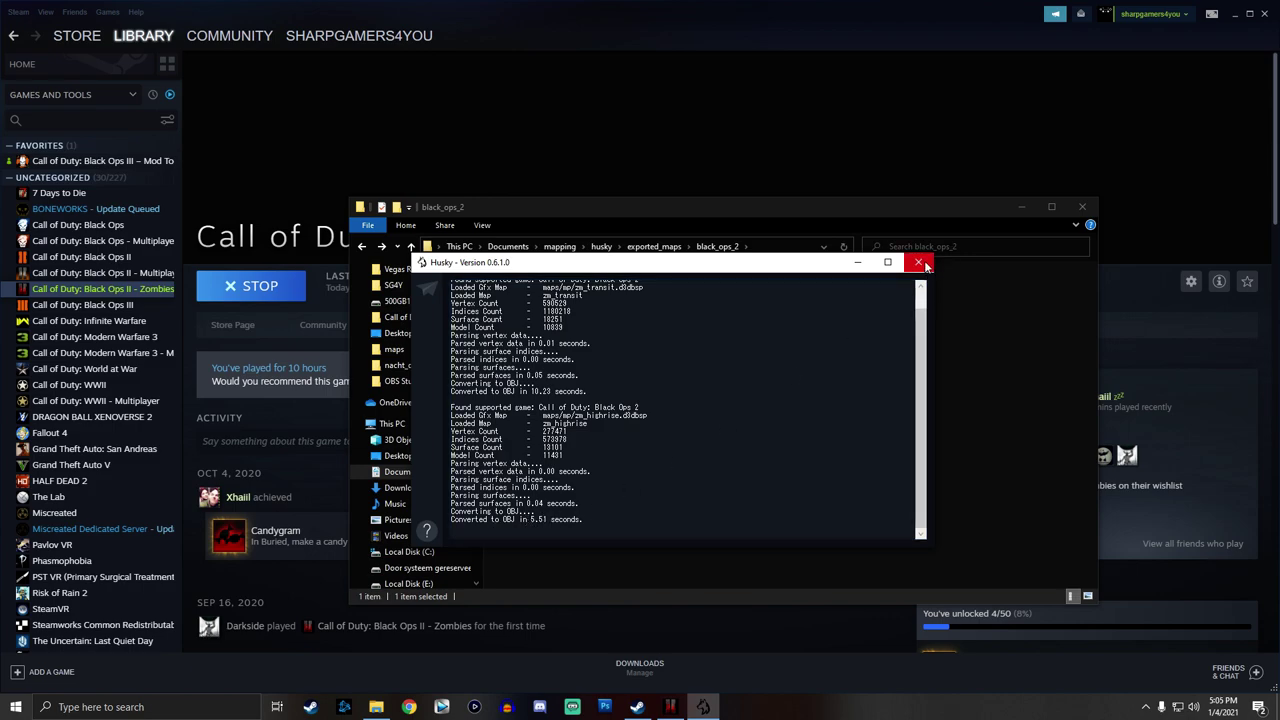
Close Husky and delete zm_highrise_search_string.txt from the zm_highrise folder inside black_ops_2\zm.
{"action": "left_click", "coordinate": [925, 267]}
{"action": "double_click", "coordinate": [533, 290]}
{"action": "double_click", "coordinate": [545, 291]}
{"action": "left_click_drag", "start_coordinate": [609, 381], "coordinate": [591, 333]}
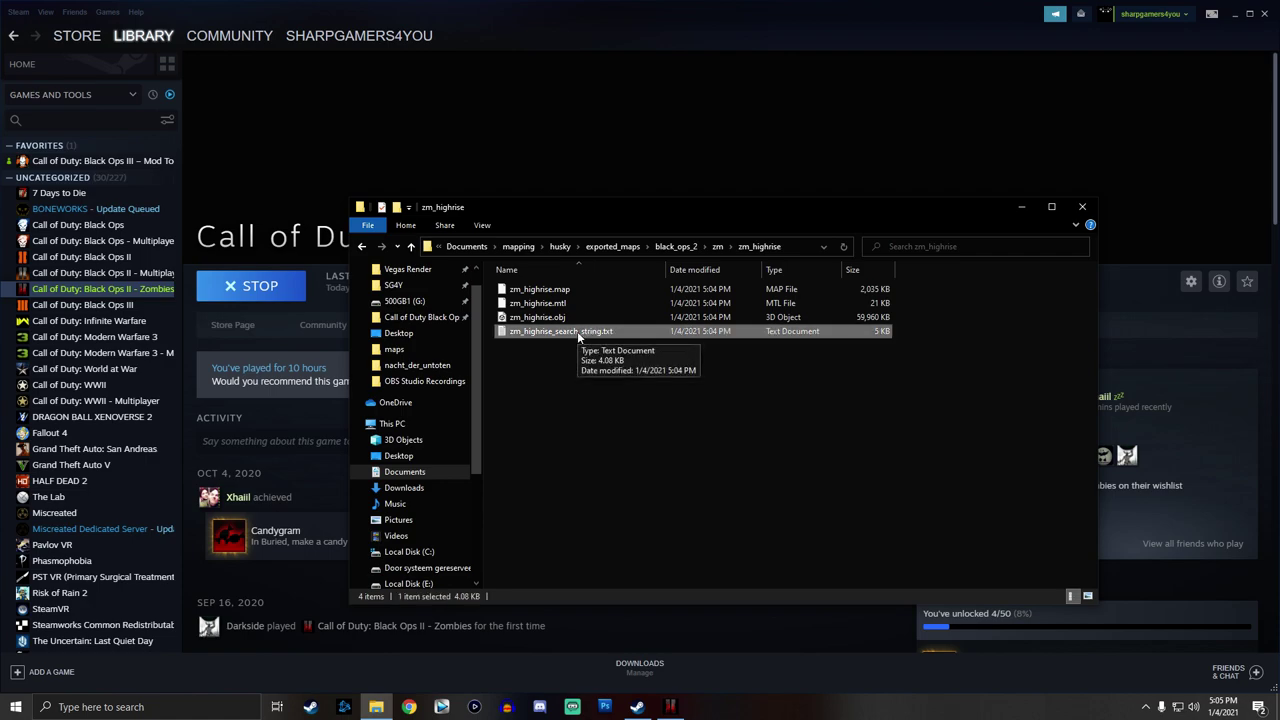
{"action": "key", "text": "Delete"}
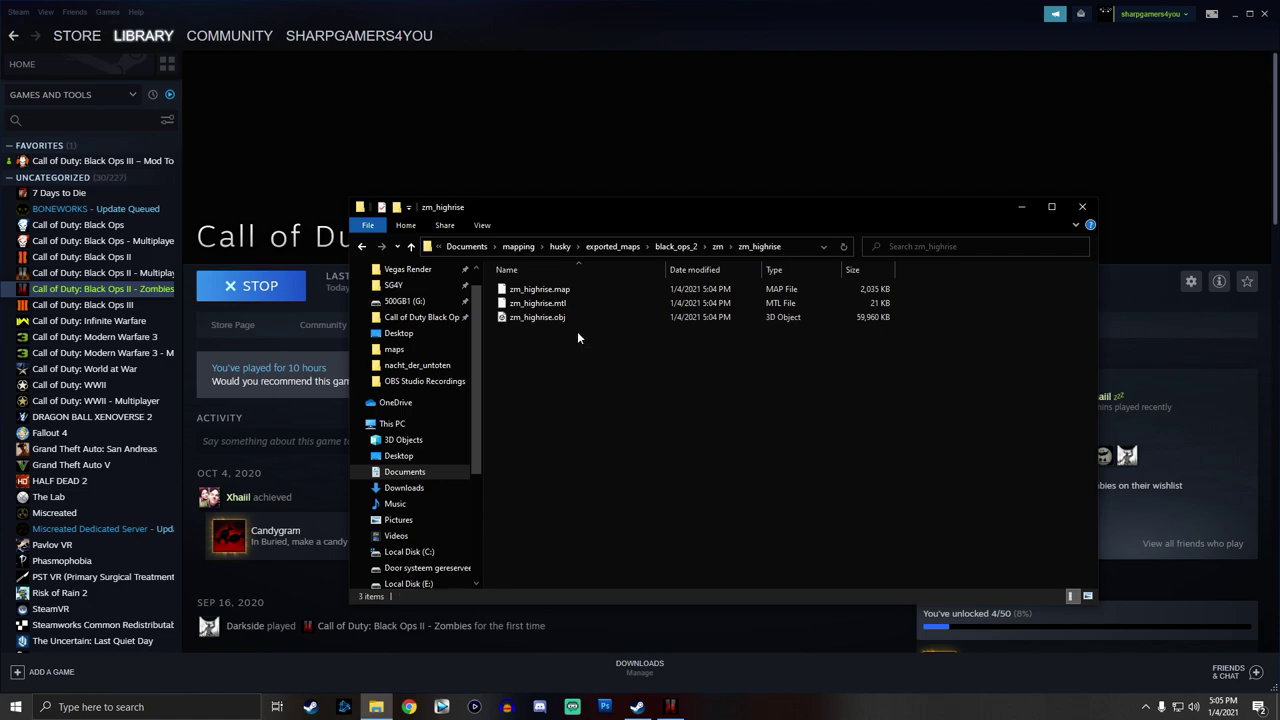
Go back to the zm folder, reopen zm_highrise and select all the exported files for moving.
{"action": "left_click", "coordinate": [360, 247]}
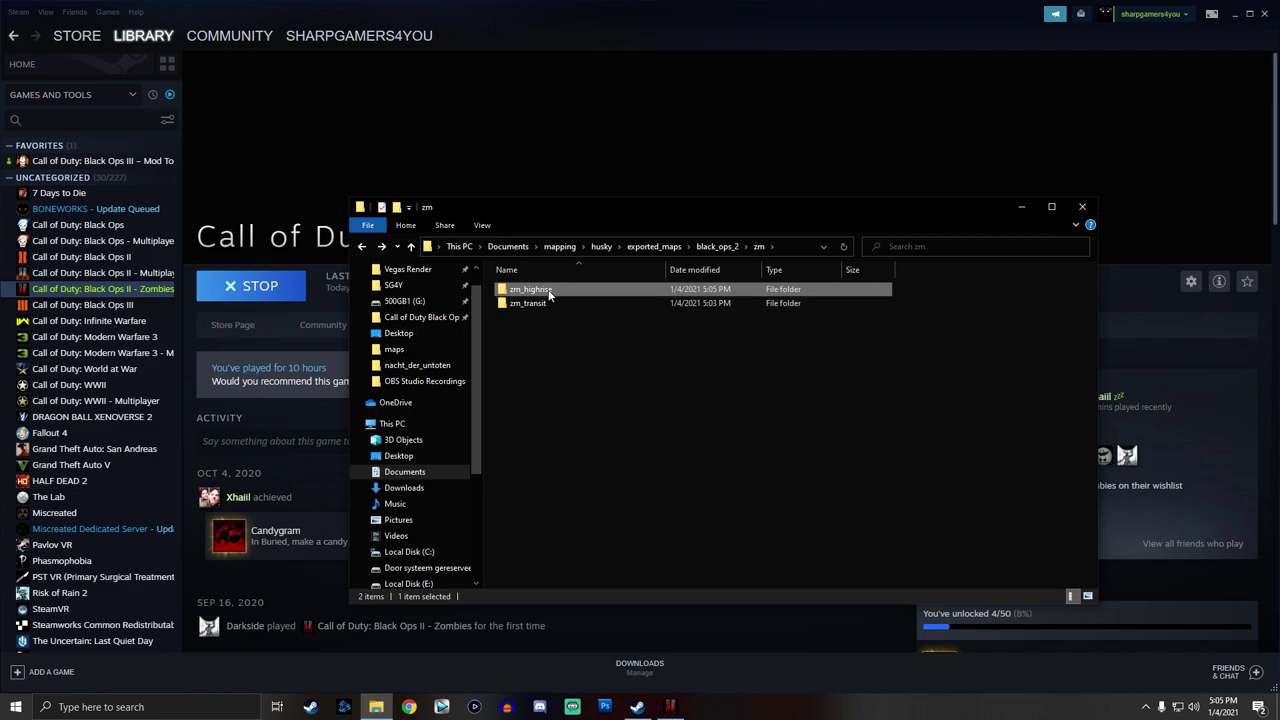
{"action": "right_click", "coordinate": [548, 291]}
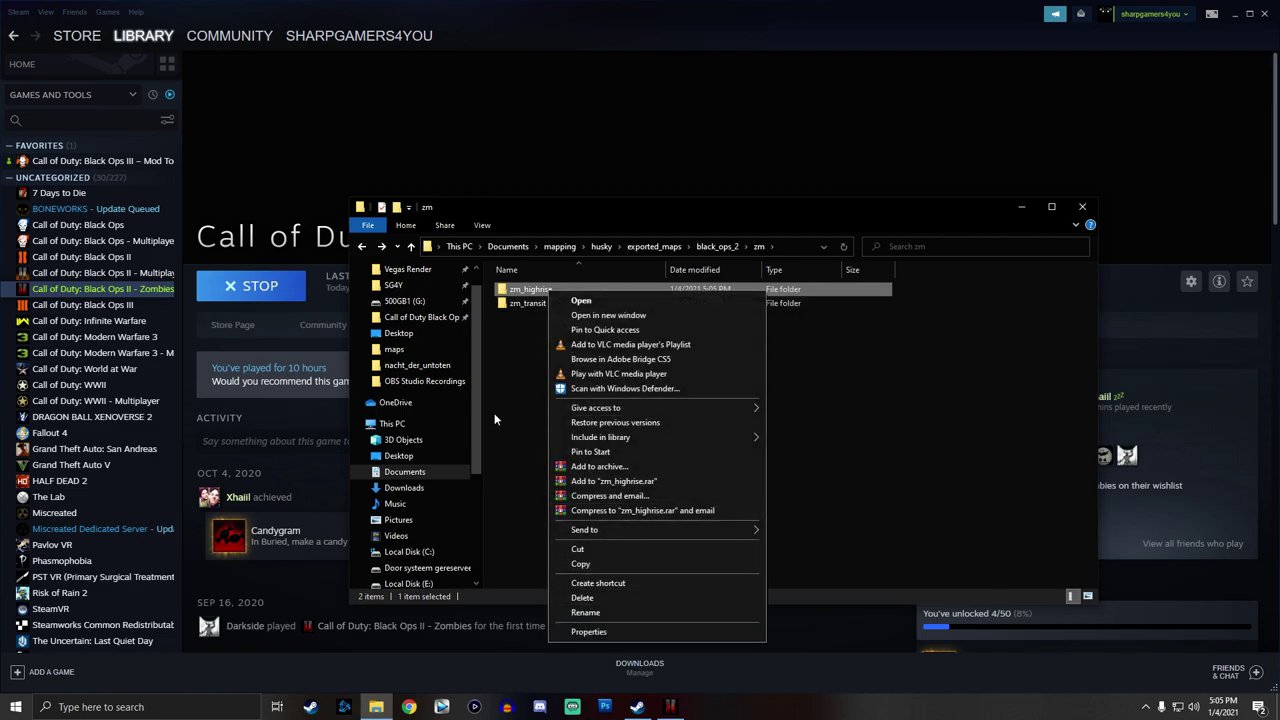
{"action": "left_click", "coordinate": [497, 430]}
{"action": "double_click", "coordinate": [525, 291]}
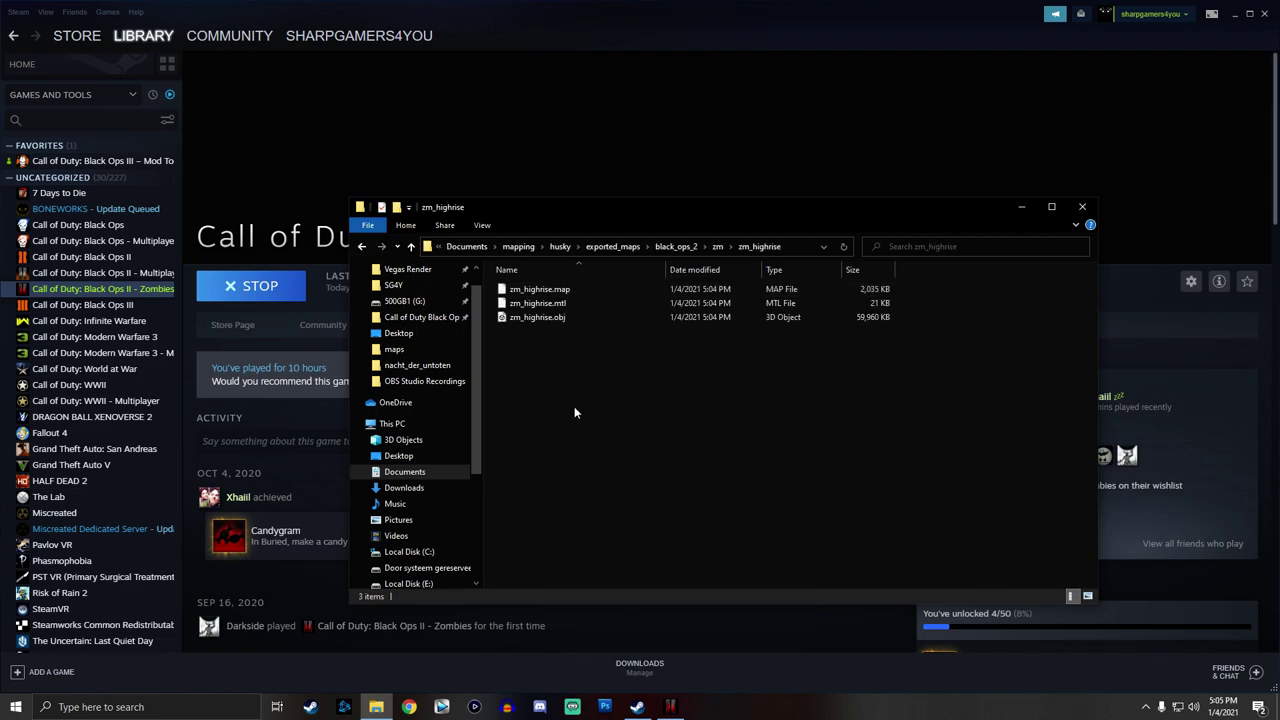
{"action": "key", "text": "ctrl+a"}
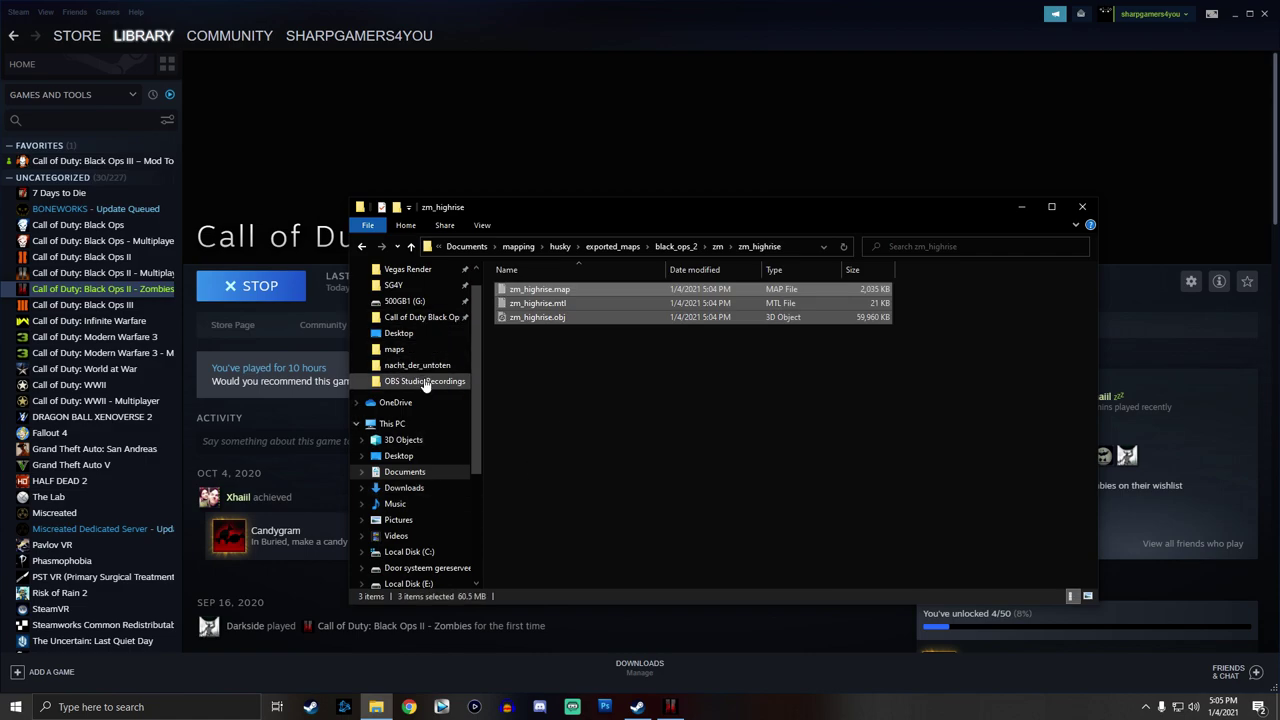
Move the zm_highrise files into model_export\sg4y\maps\zombies_maps\die_rise in the Call of Duty Black Ops III folder.
{"action": "left_click", "coordinate": [422, 317]}
{"action": "double_click", "coordinate": [540, 418]}
{"action": "scroll", "coordinate": [540, 400], "scroll_direction": "down", "scroll_amount": 15}
{"action": "left_click", "coordinate": [522, 287]}
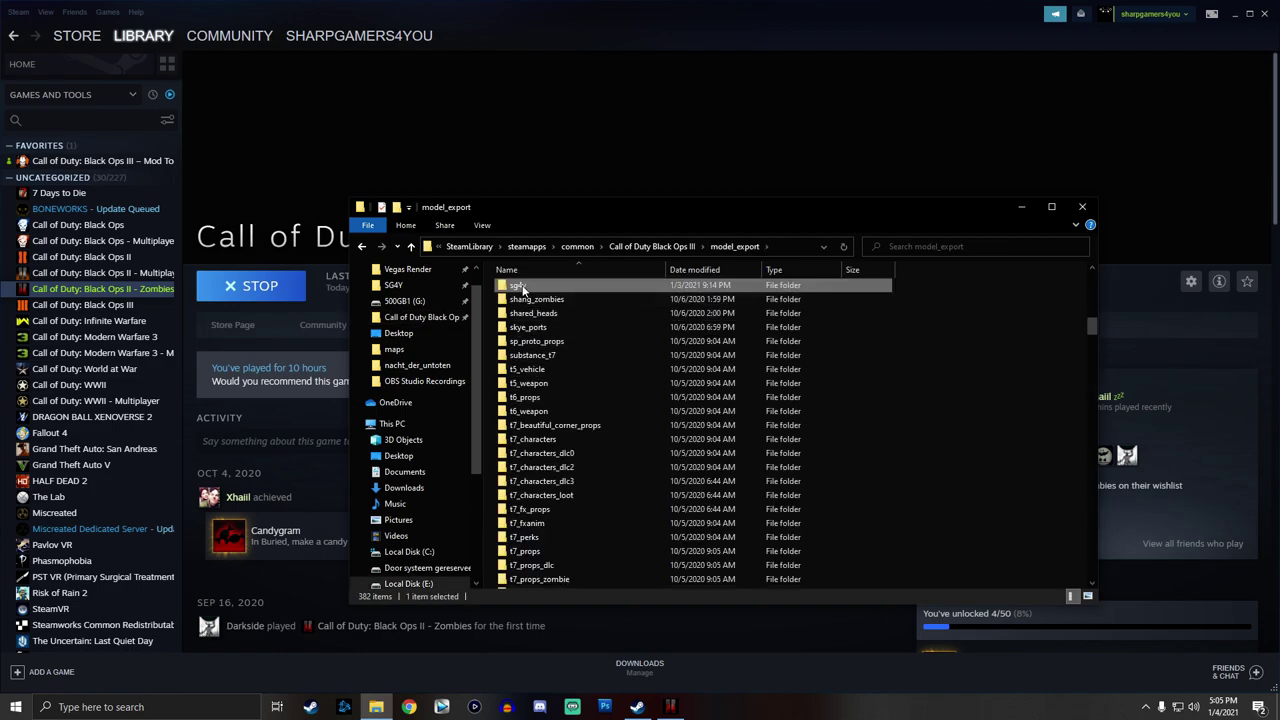
{"action": "double_click", "coordinate": [522, 287]}
{"action": "double_click", "coordinate": [522, 310]}
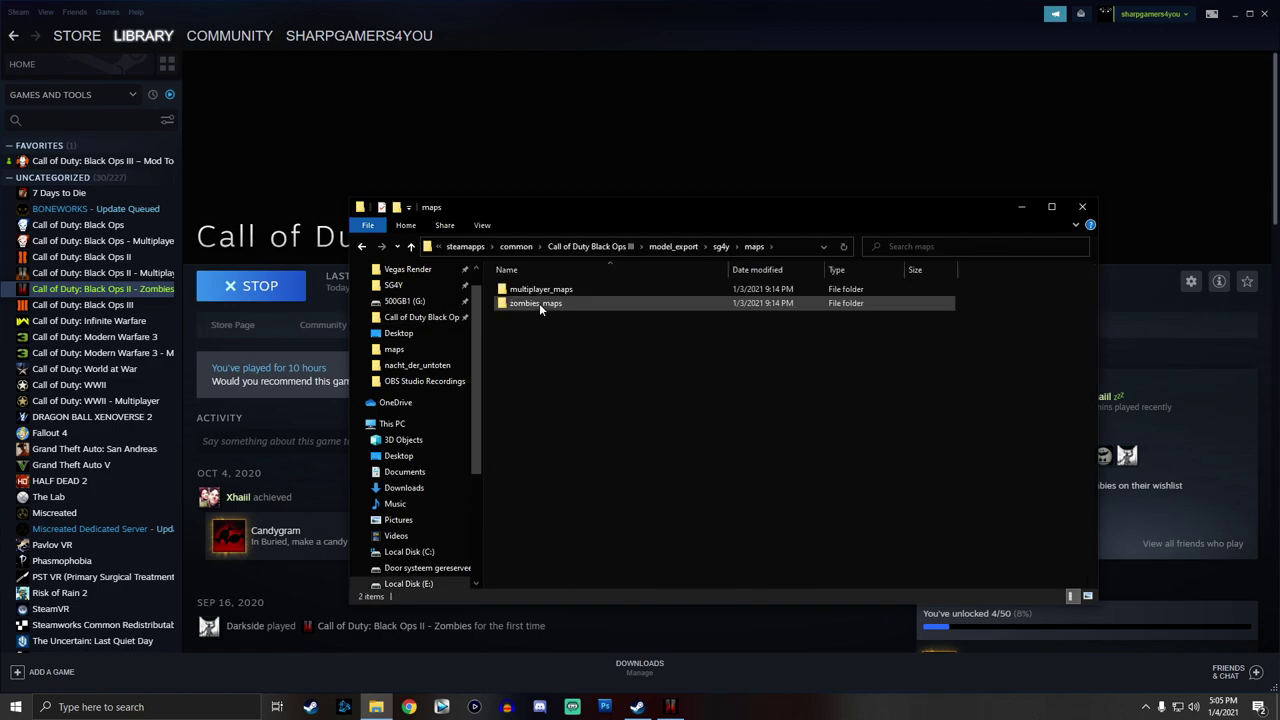
{"action": "double_click", "coordinate": [539, 303]}
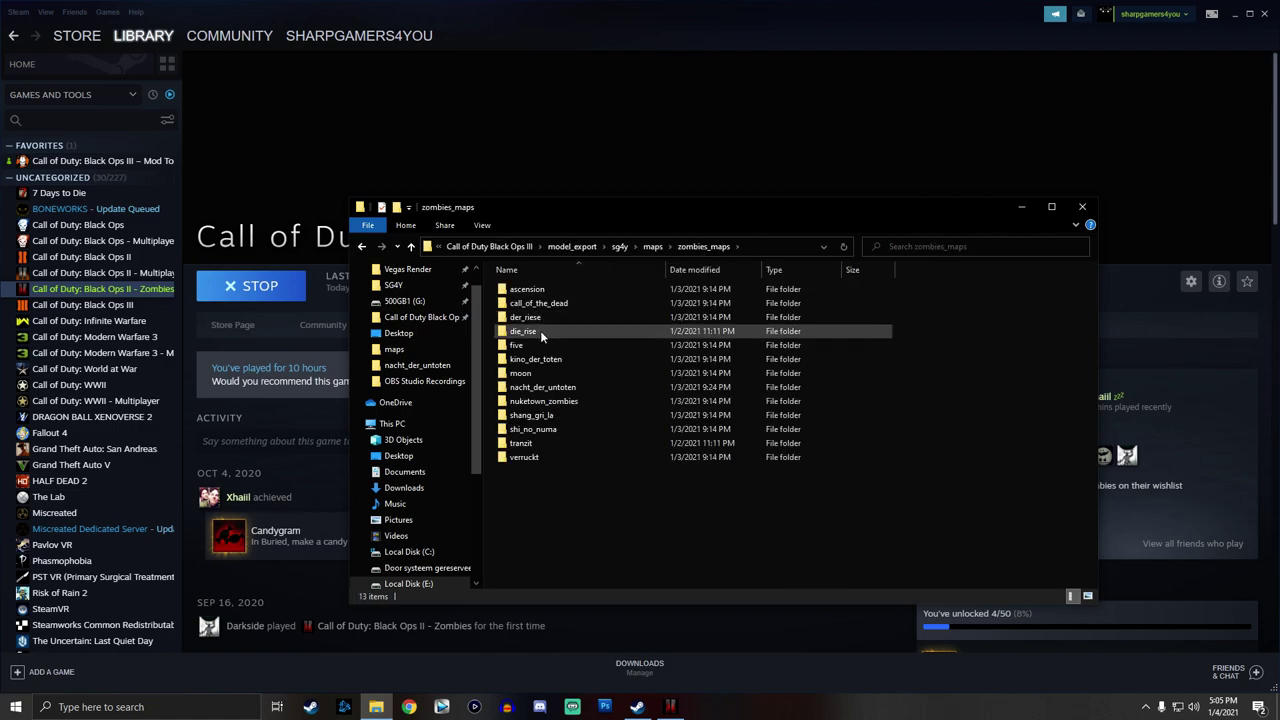
{"action": "double_click", "coordinate": [540, 332]}
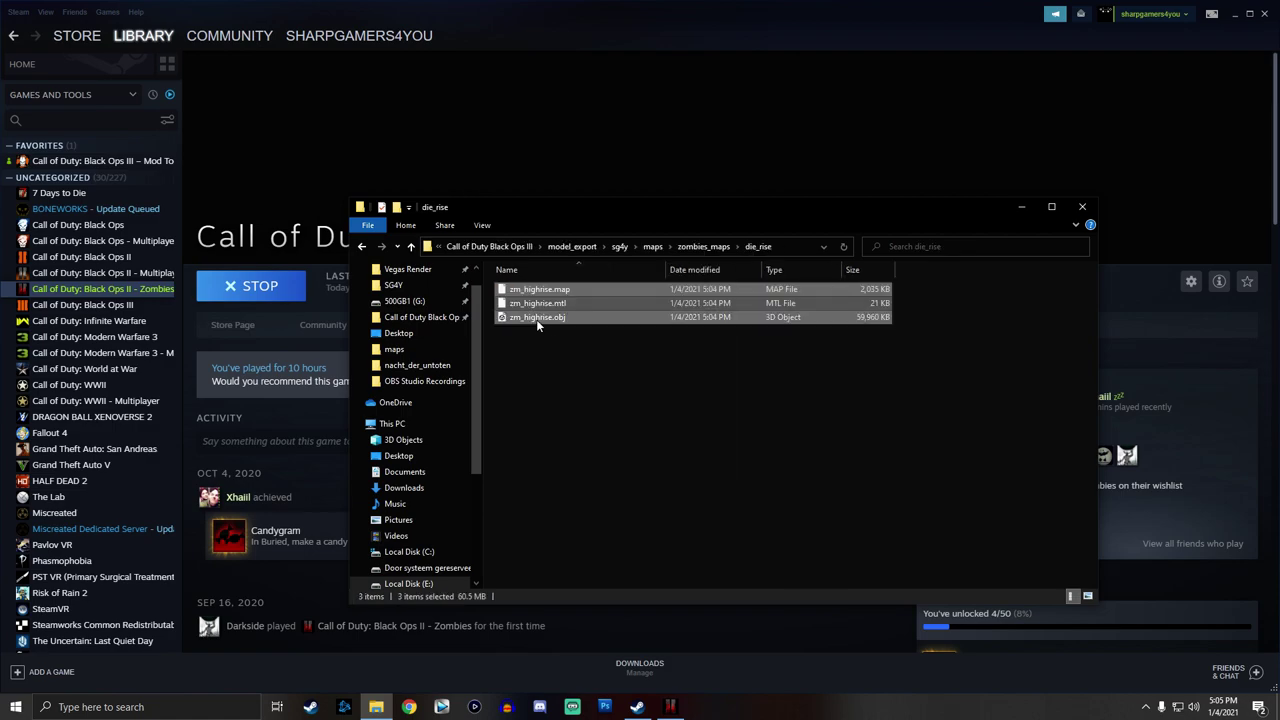
Return to Husky's exported zm folder and cut all the files in zm_transit.
{"action": "left_click", "coordinate": [363, 247]}
{"action": "left_click", "coordinate": [363, 247]}
{"action": "left_click", "coordinate": [363, 247]}
{"action": "left_click", "coordinate": [363, 247]}
{"action": "left_click", "coordinate": [363, 247]}
{"action": "left_click", "coordinate": [363, 247]}
{"action": "double_click", "coordinate": [531, 303]}
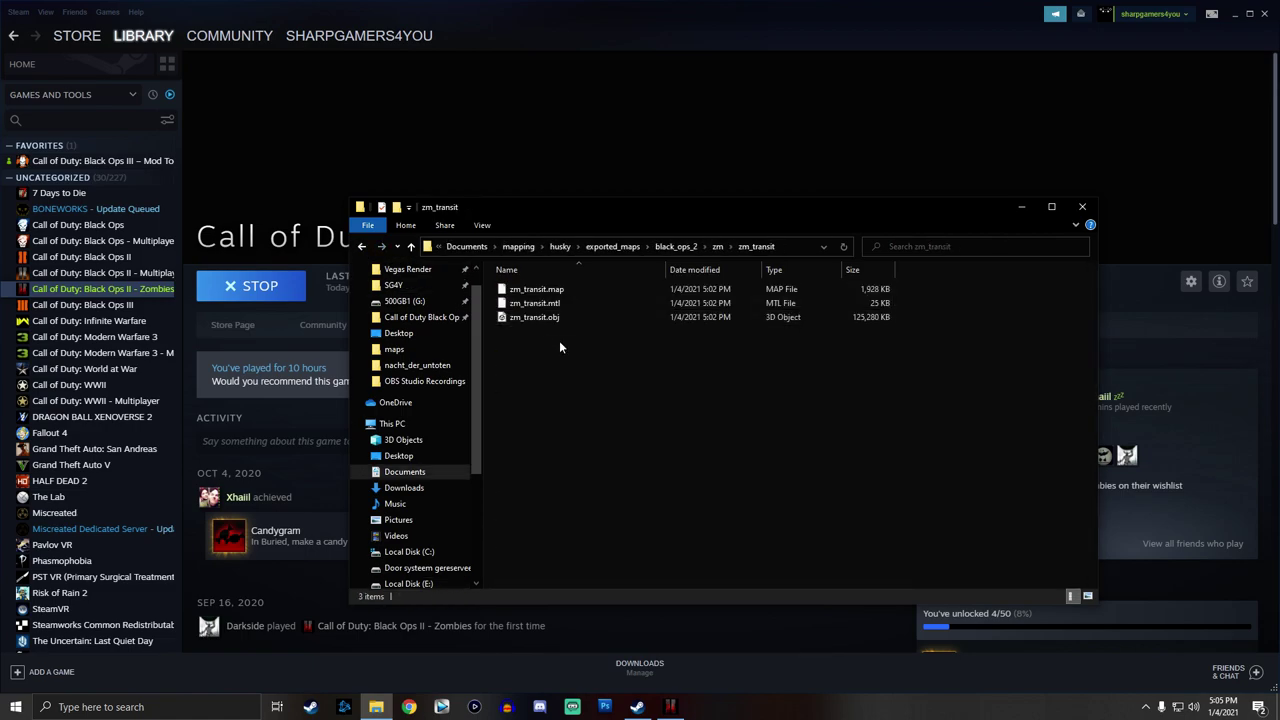
{"action": "key", "text": "ctrl+a"}
{"action": "key", "text": "ctrl+x"}
{"action": "left_click", "coordinate": [363, 247]}
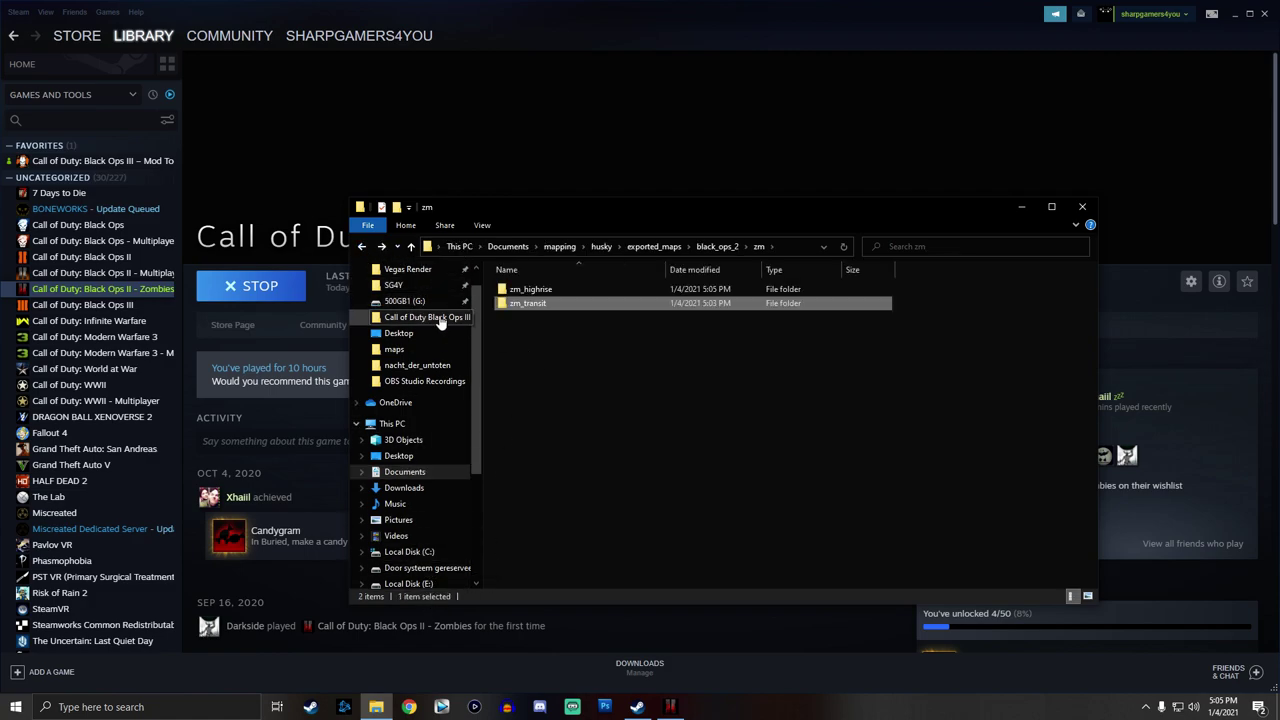
Paste the zm_transit files into model_export\sg4y\maps\zombies_maps\tranzit in the Call of Duty Black Ops III folder.
{"action": "left_click", "coordinate": [438, 318]}
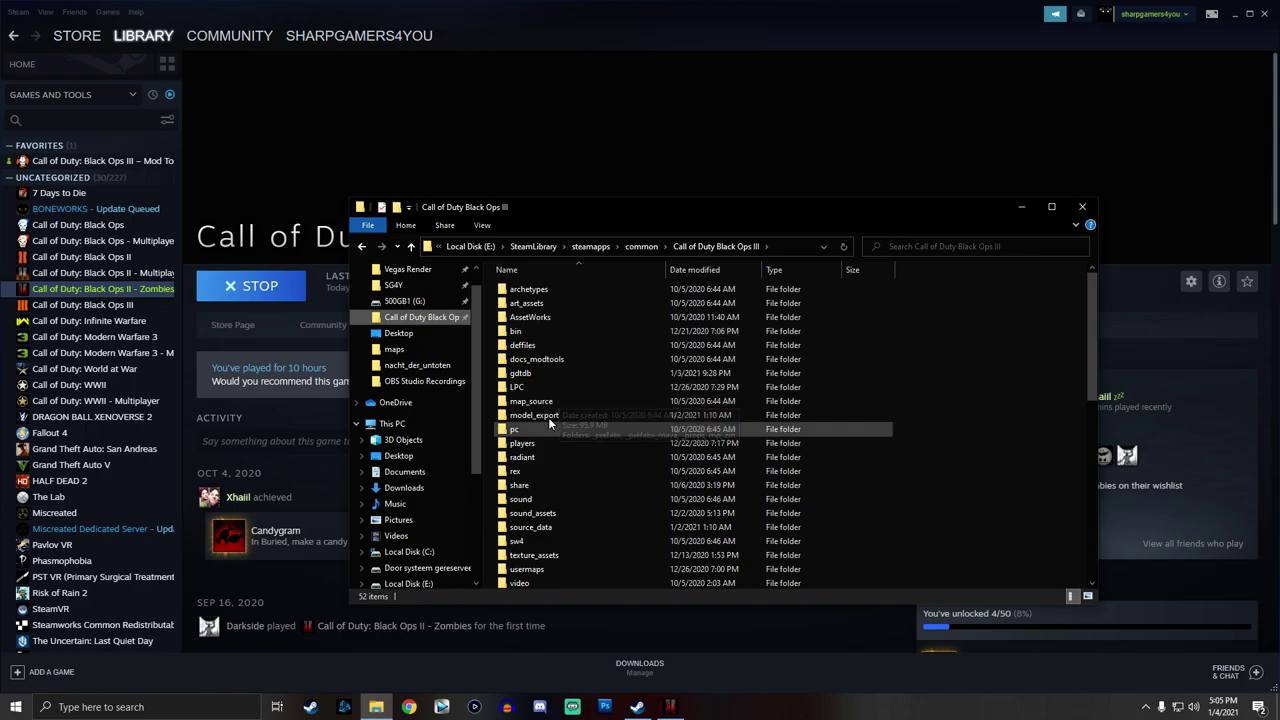
{"action": "double_click", "coordinate": [551, 415]}
{"action": "left_click", "coordinate": [551, 415]}
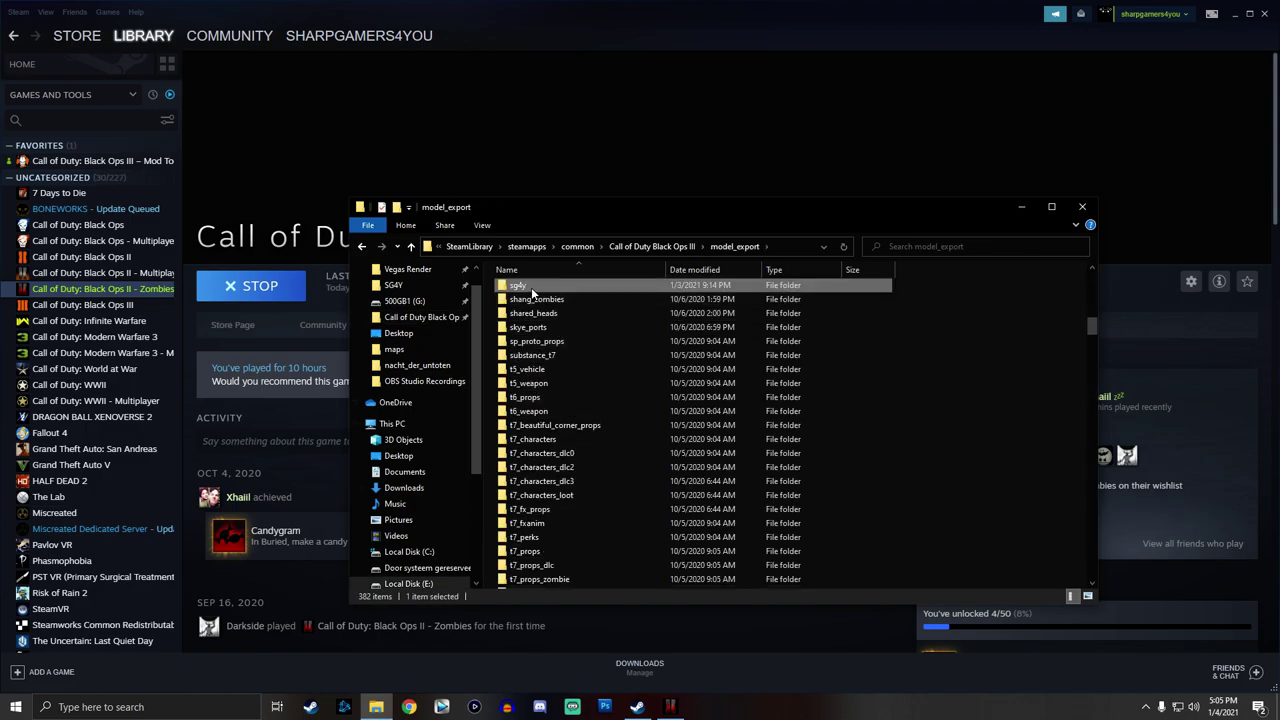
{"action": "double_click", "coordinate": [515, 287]}
{"action": "double_click", "coordinate": [537, 298]}
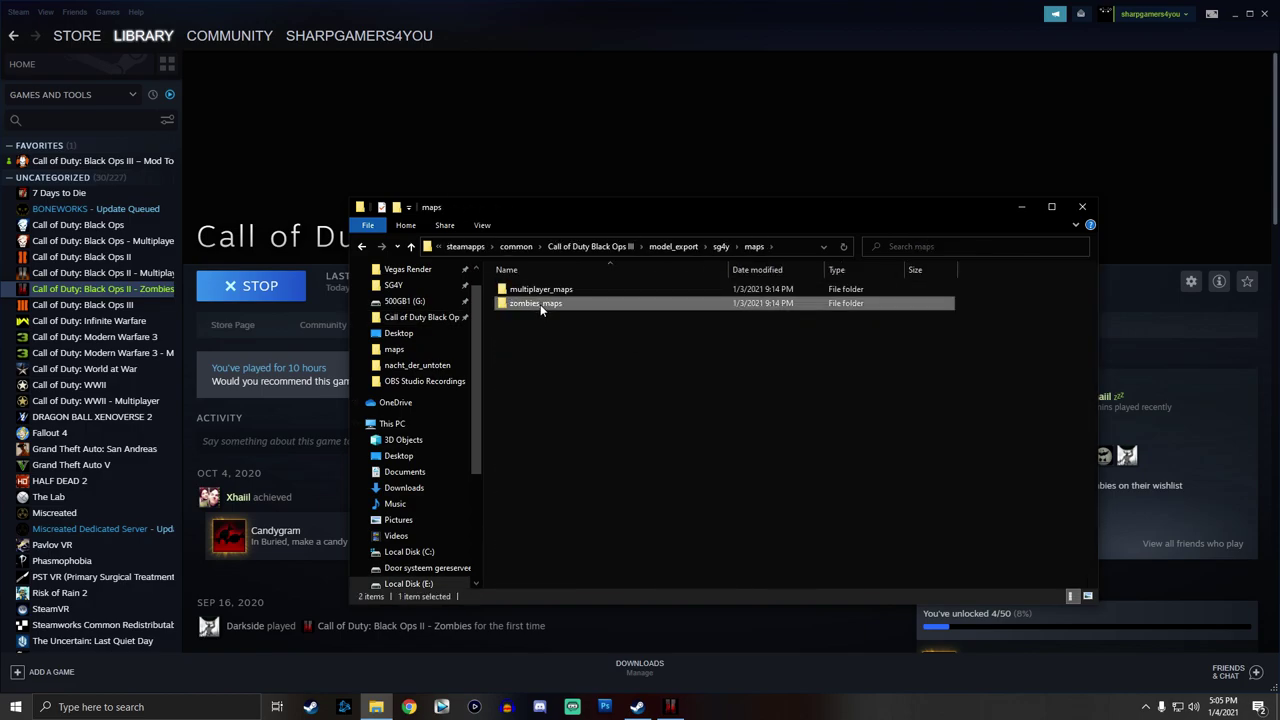
{"action": "double_click", "coordinate": [540, 303]}
{"action": "double_click", "coordinate": [540, 444]}
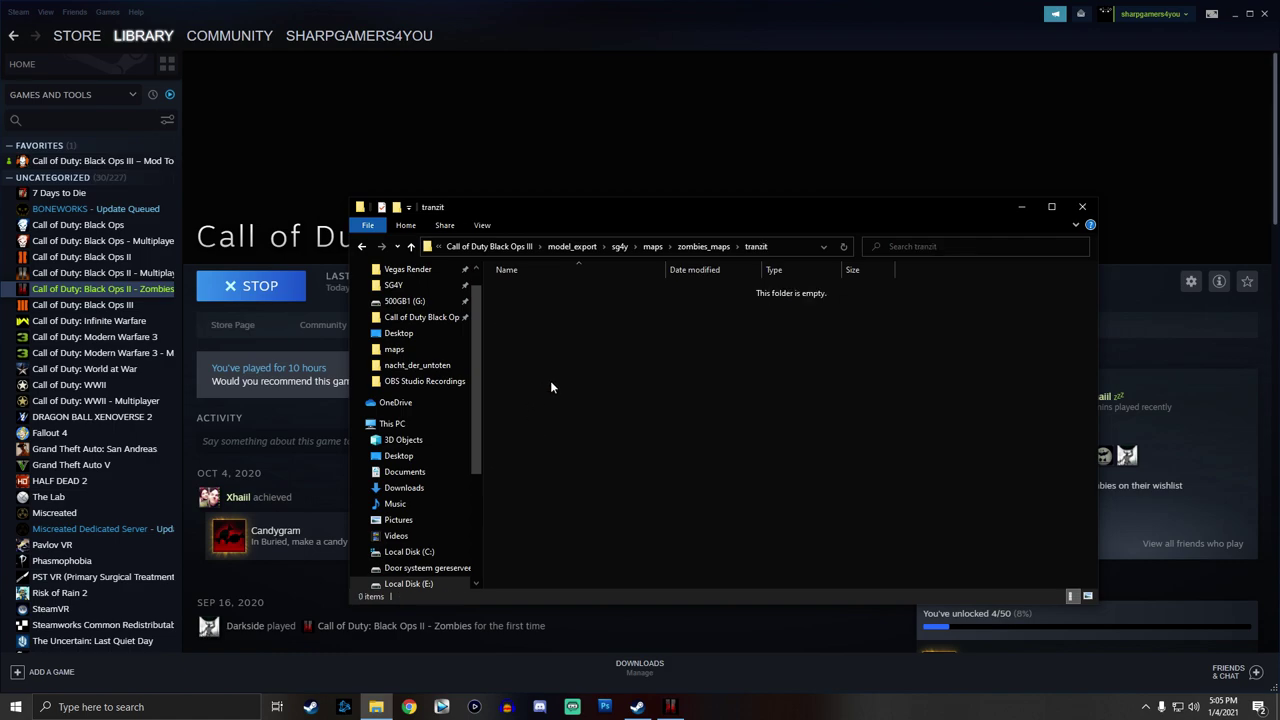
{"action": "key", "text": "ctrl+v"}
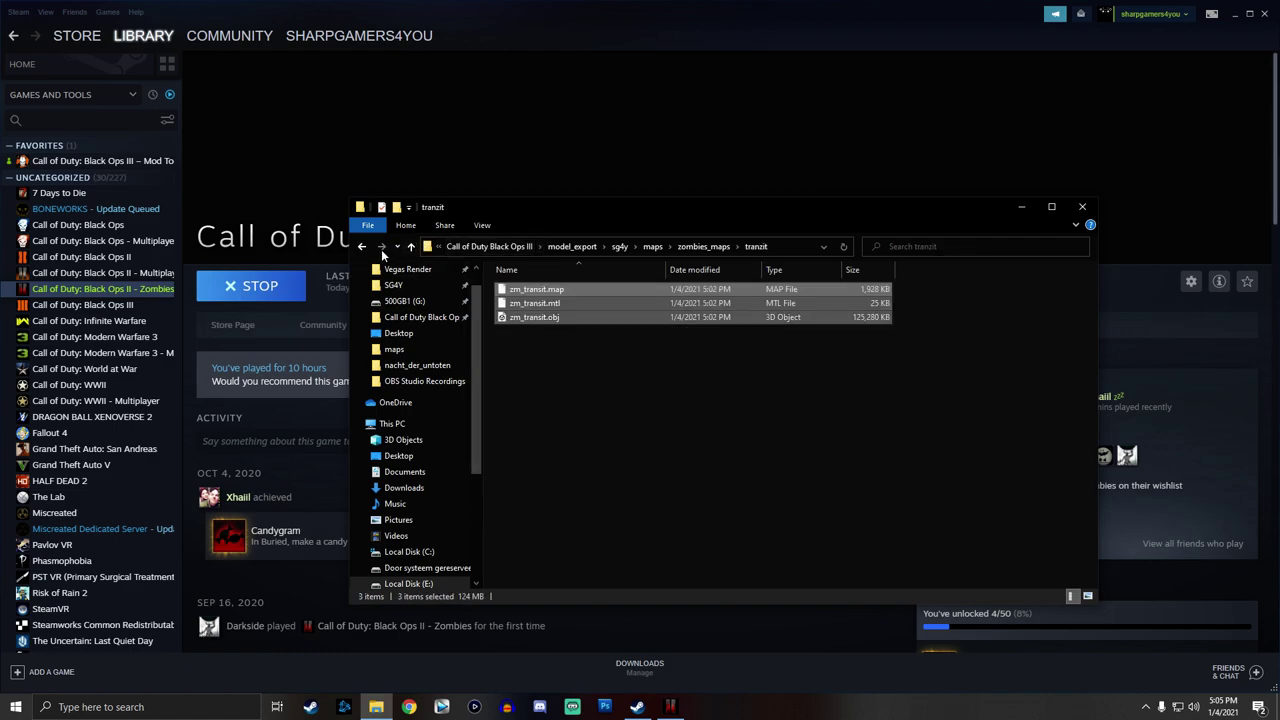
End the Call of Duty: Black Ops II - Zombies process in Task Manager, then close Task Manager and the Steam window.
{"action": "right_click", "coordinate": [750, 708]}
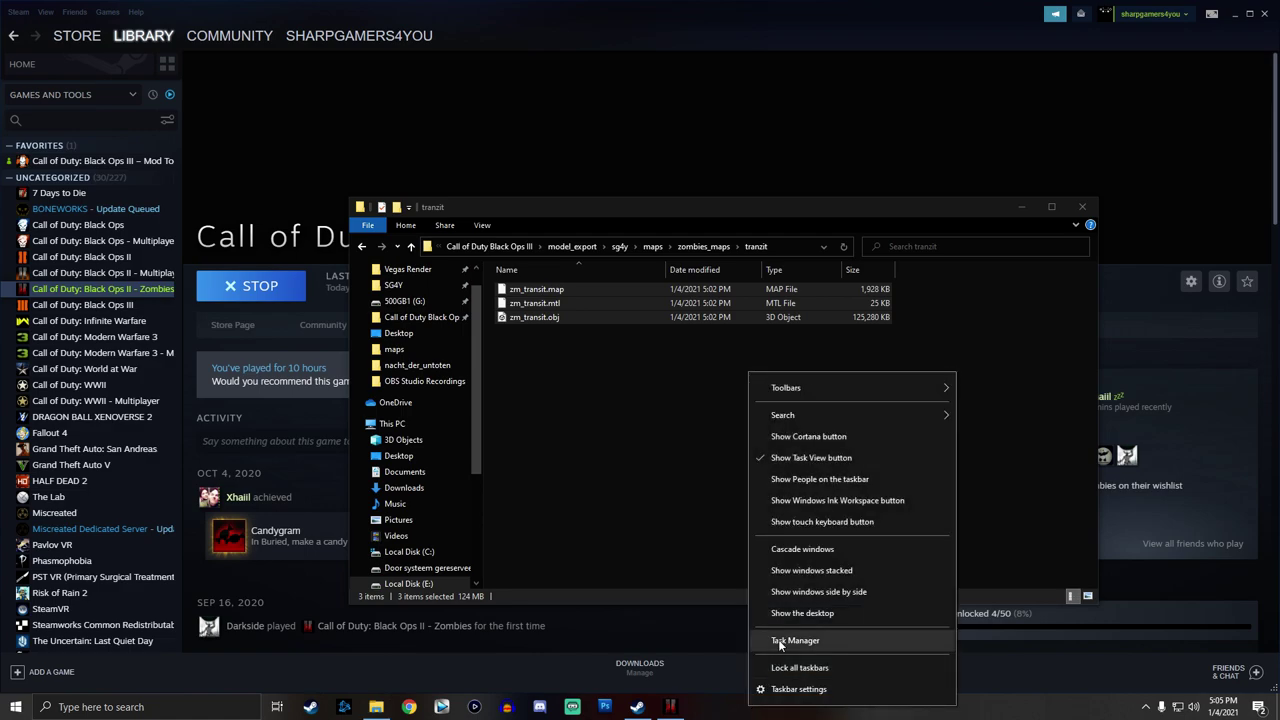
{"action": "left_click", "coordinate": [781, 642]}
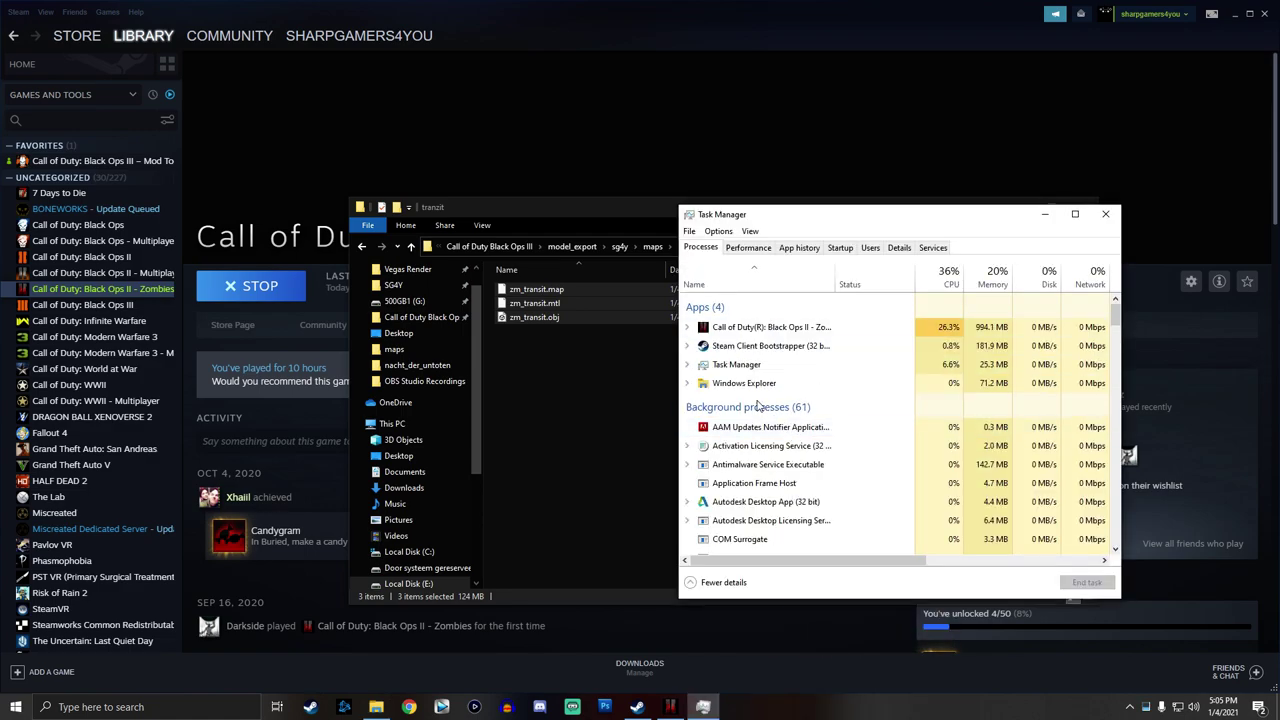
{"action": "left_click", "coordinate": [765, 327]}
{"action": "left_click", "coordinate": [1087, 582]}
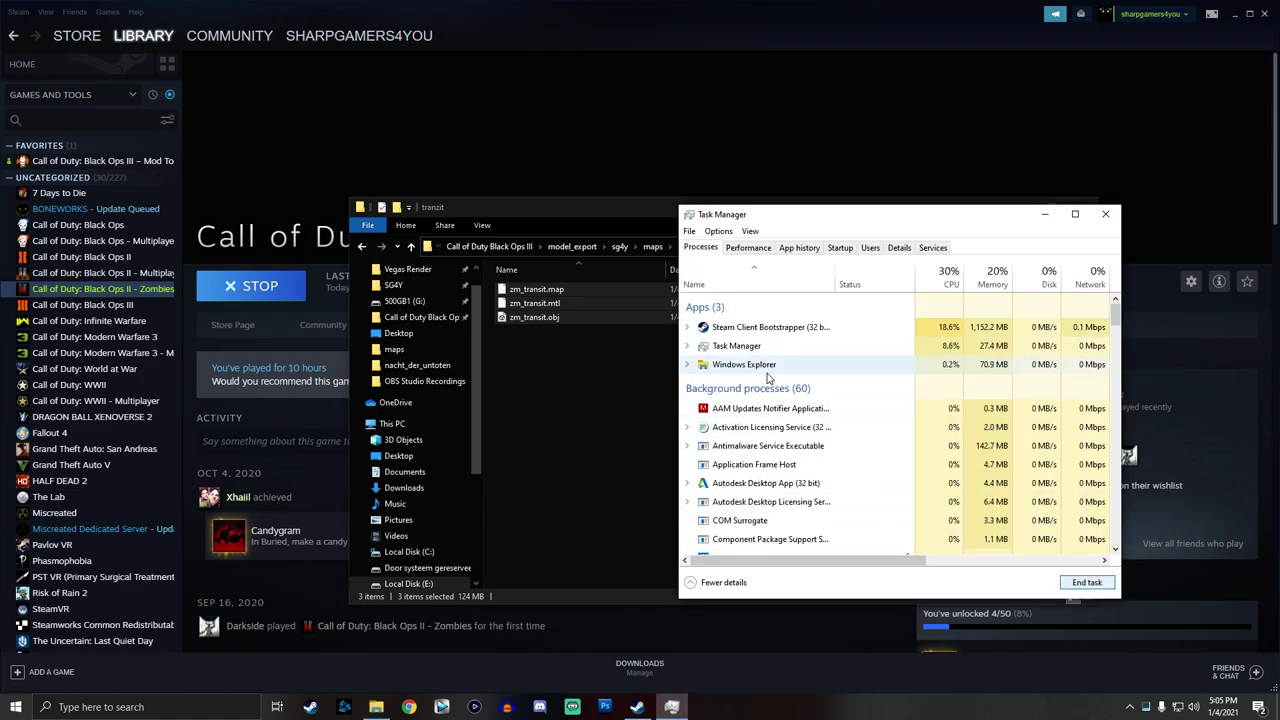
{"action": "left_click", "coordinate": [1105, 213]}
{"action": "left_click_drag", "start_coordinate": [658, 215], "coordinate": [670, 161]}
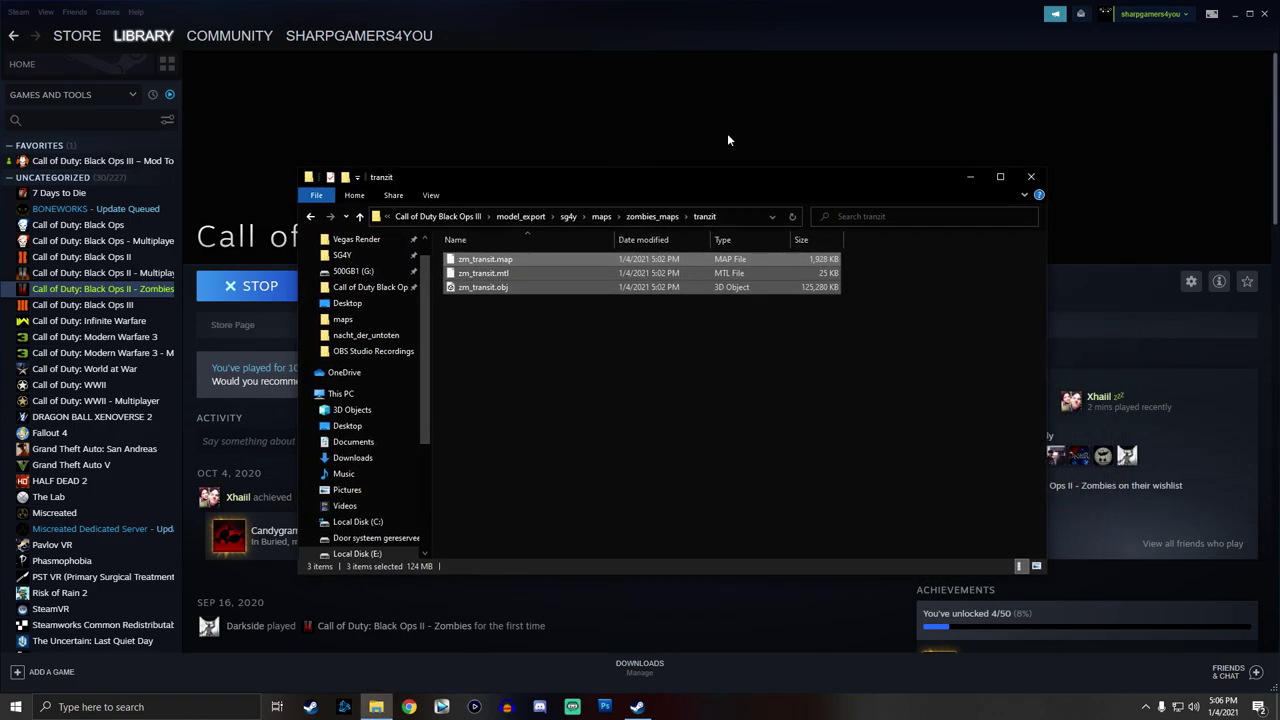
{"action": "left_click", "coordinate": [1266, 14]}
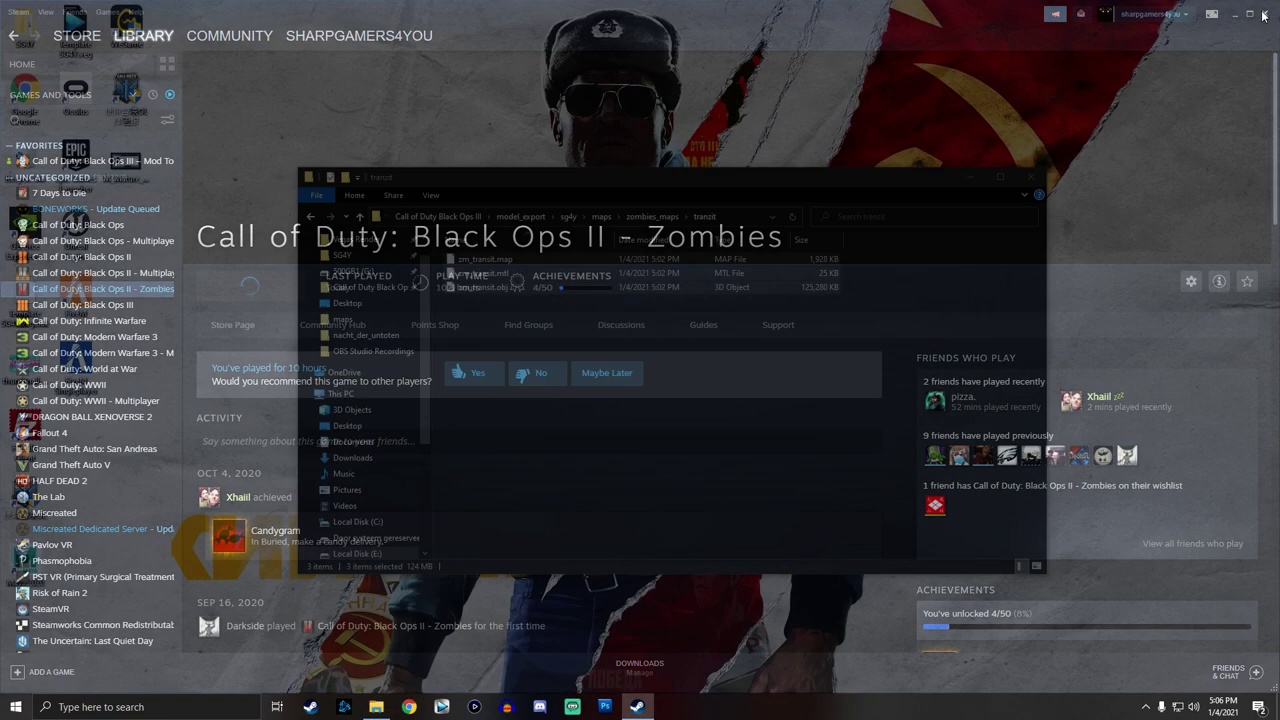
{"action": "left_click_drag", "start_coordinate": [720, 188], "coordinate": [646, 155]}
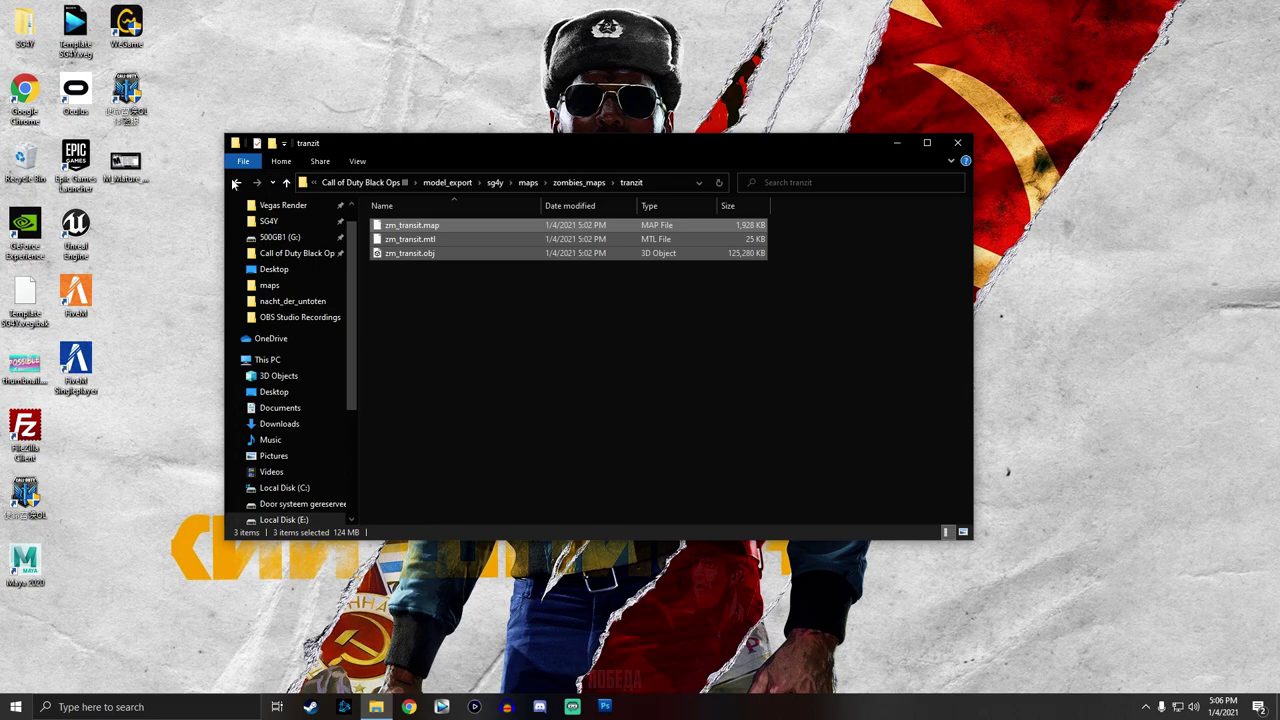
Go up to the zombies_maps folder and check the die_rise, nuketown_zombies and tranzit folders.
{"action": "left_click", "coordinate": [286, 182]}
{"action": "left_click_drag", "start_coordinate": [529, 146], "coordinate": [633, 116]}
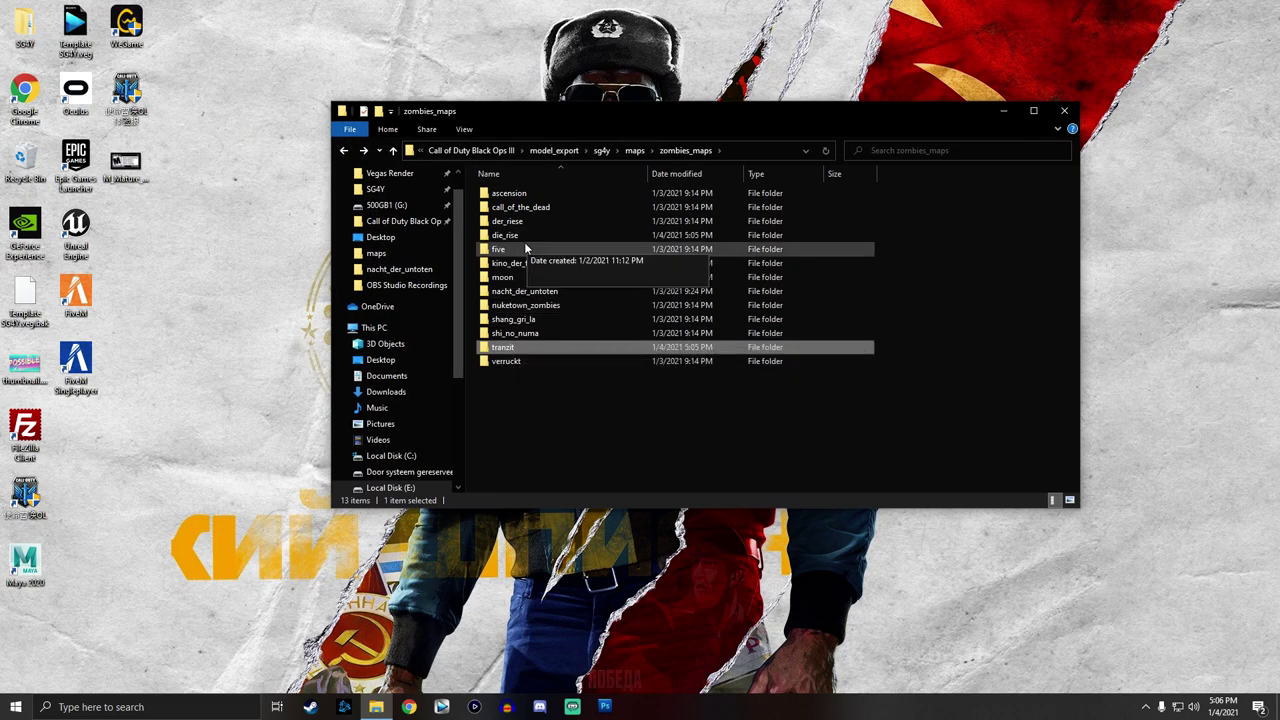
{"action": "left_click", "coordinate": [545, 308], "text": "ctrl"}
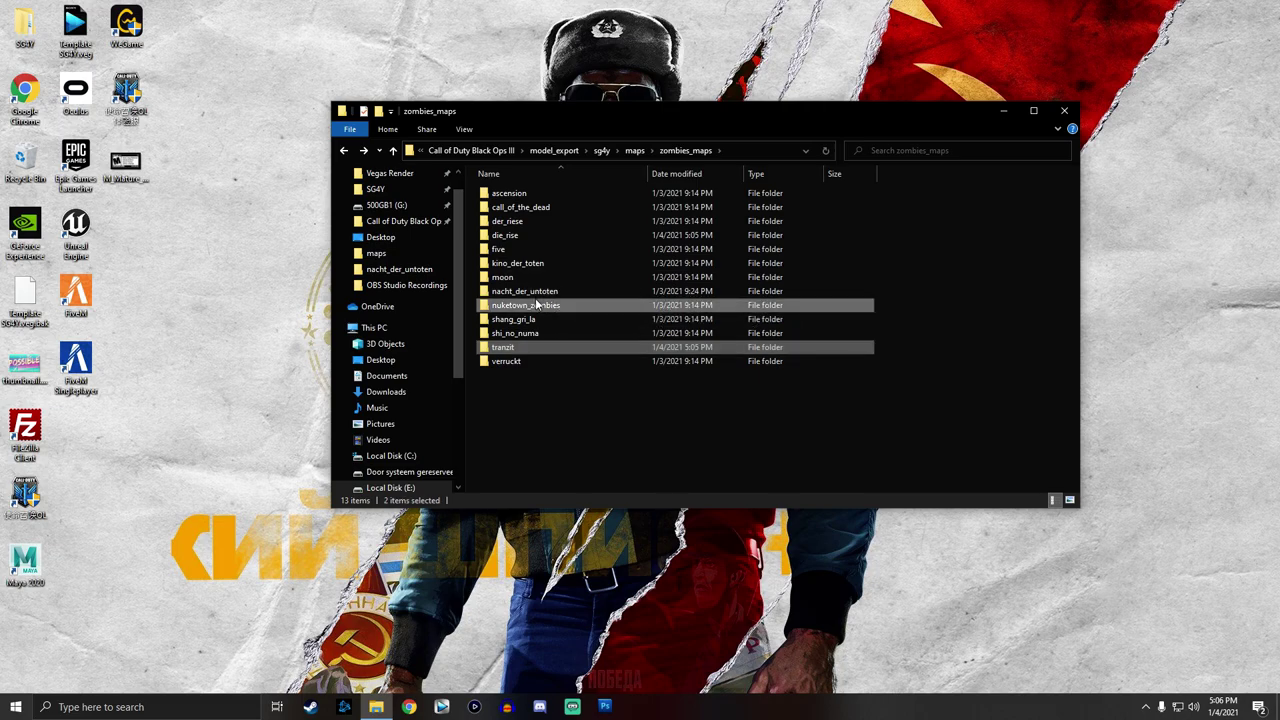
{"action": "left_click", "coordinate": [530, 235], "text": "ctrl"}
{"action": "left_click", "coordinate": [615, 373]}
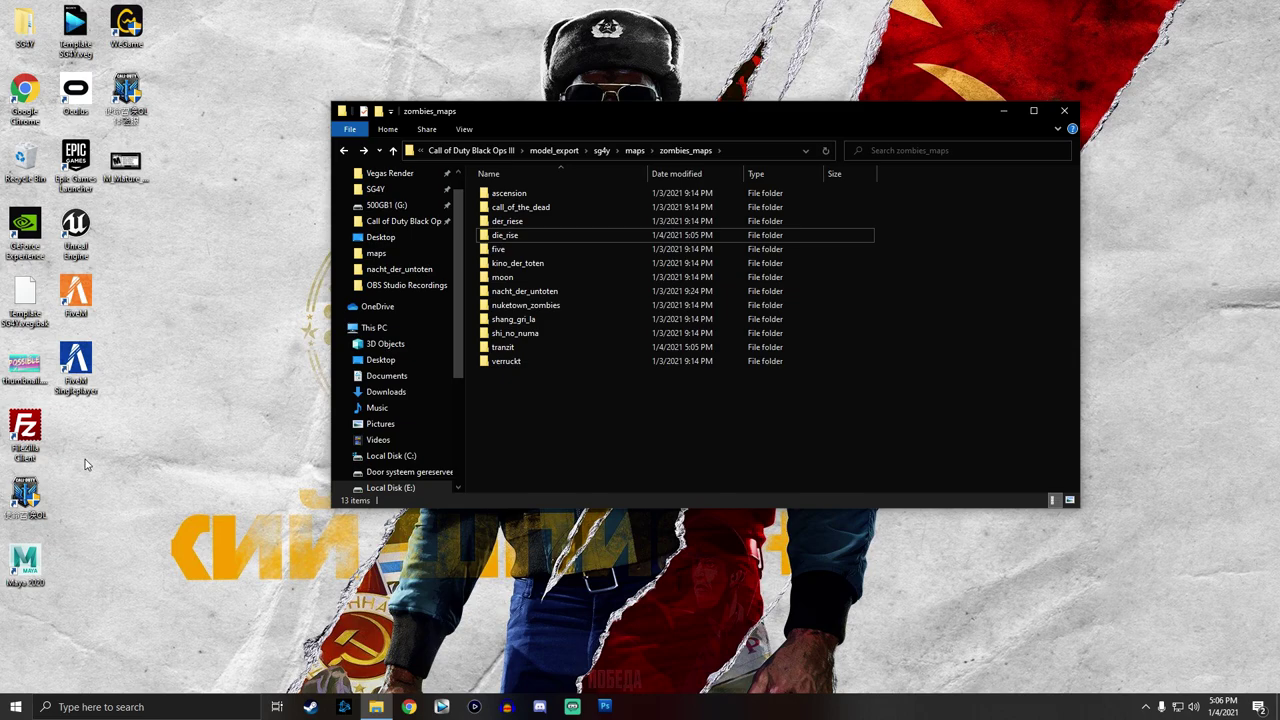
Launch Maya 2020 and import zm_transit.obj from the tranzit folder into the empty scene.
{"action": "double_click", "coordinate": [28, 567]}
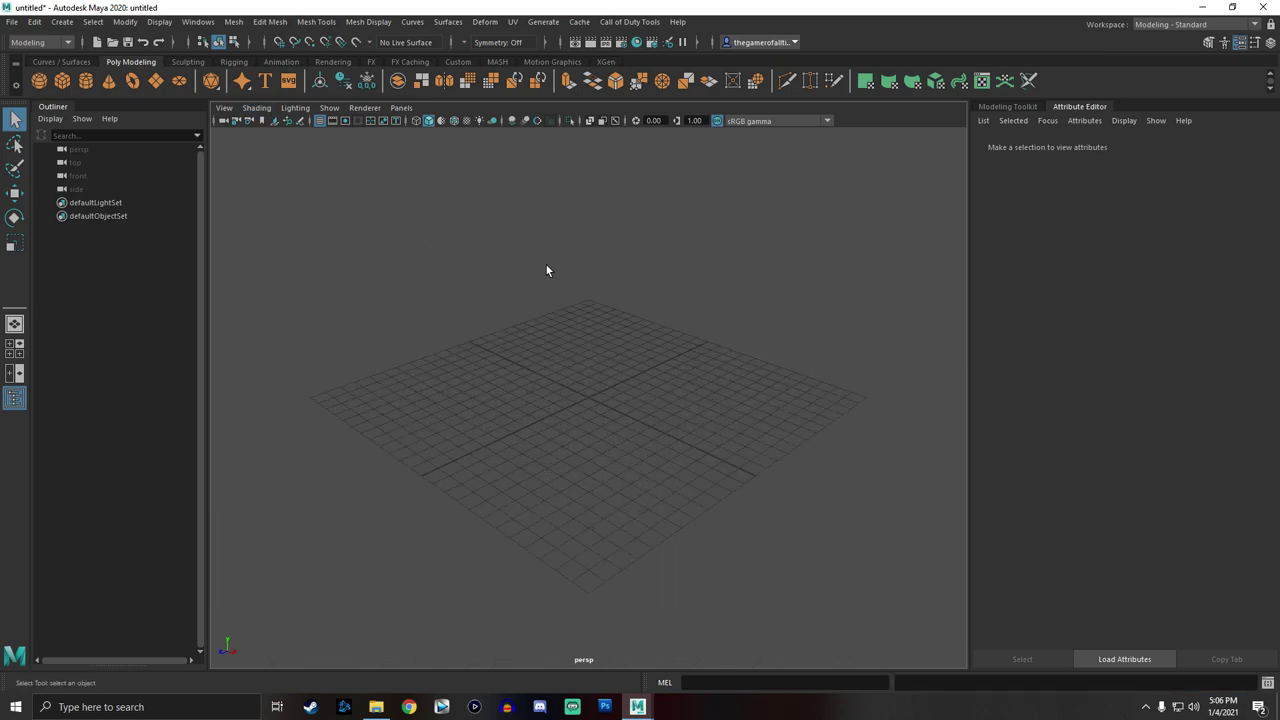
{"action": "left_click", "coordinate": [1201, 7]}
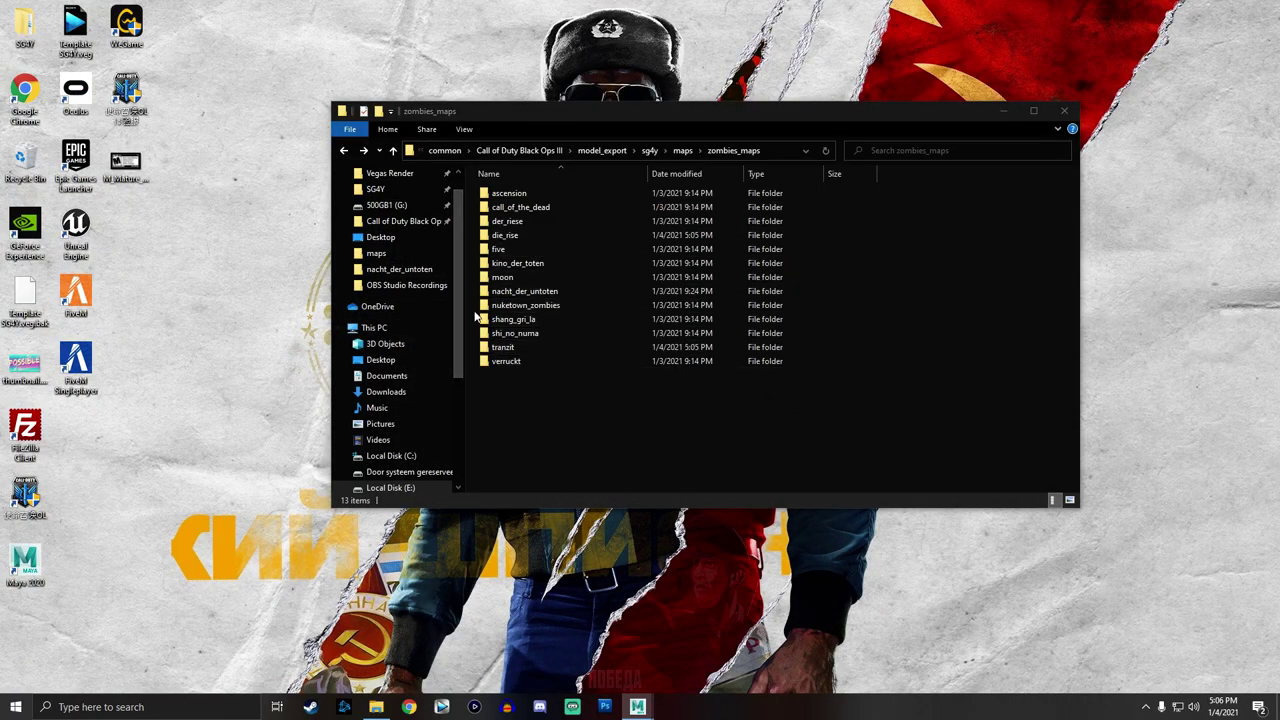
{"action": "double_click", "coordinate": [515, 348]}
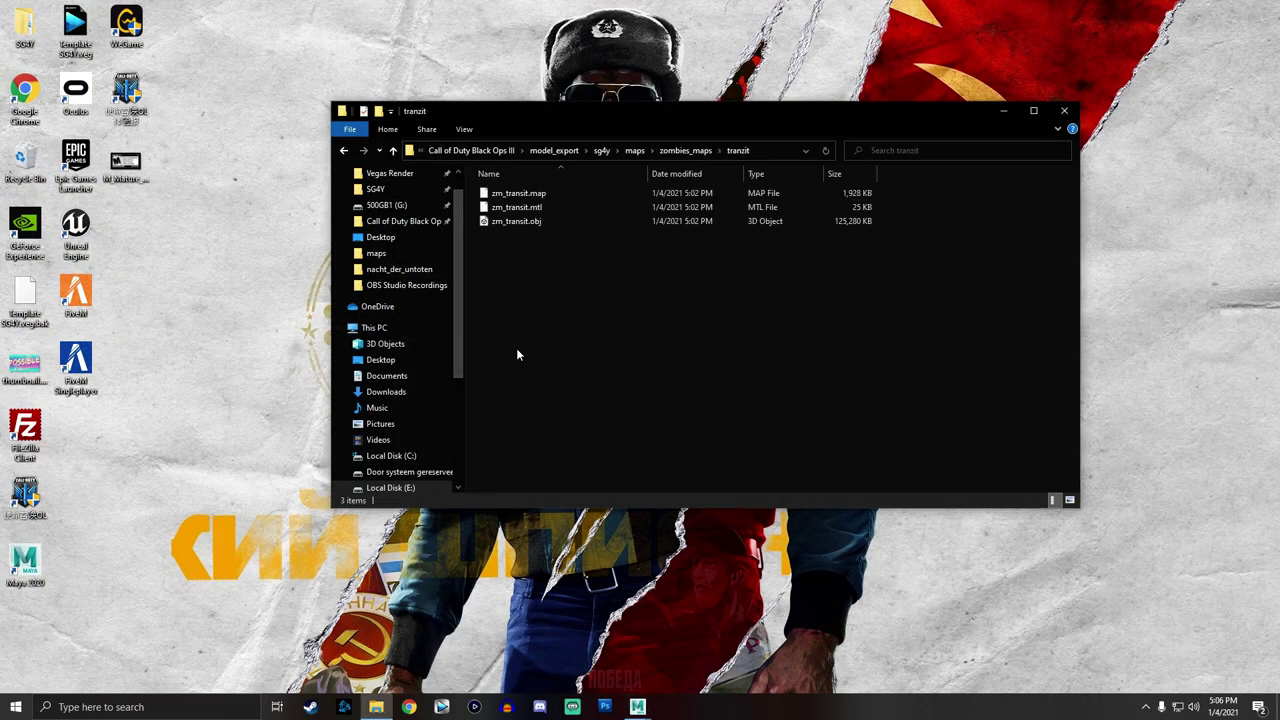
{"action": "left_click", "coordinate": [526, 224]}
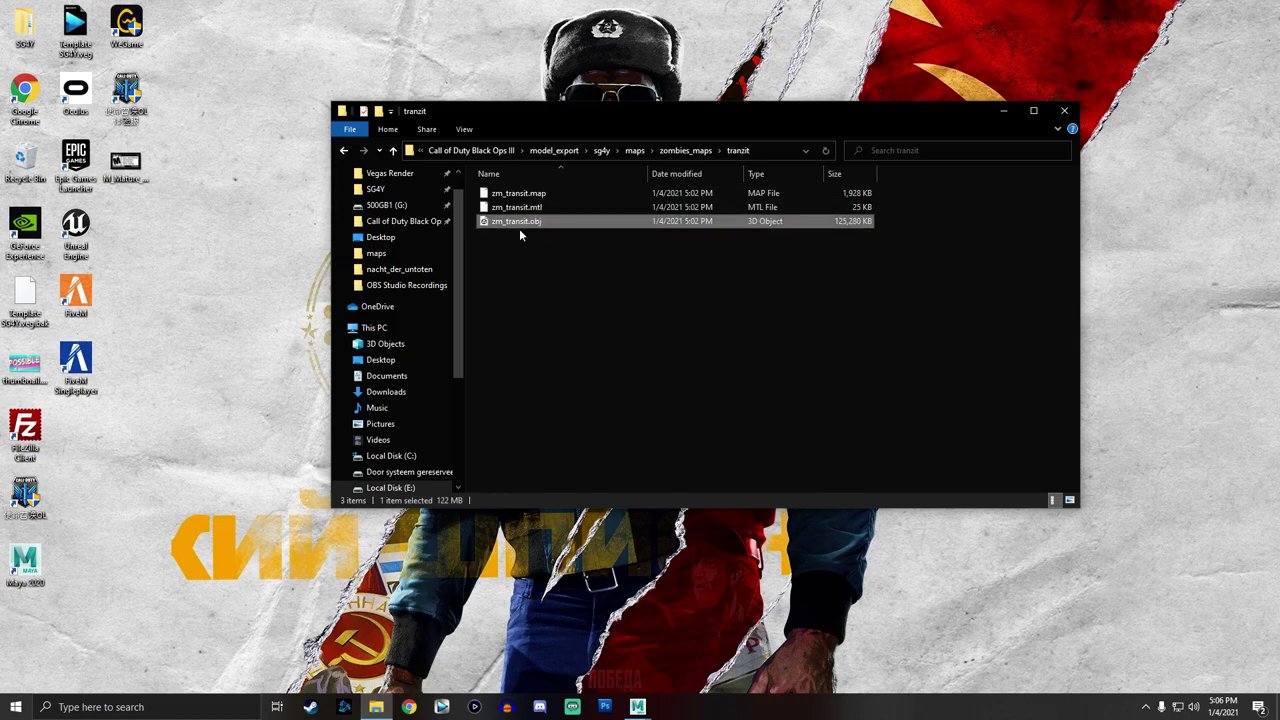
{"action": "left_click_drag", "start_coordinate": [522, 226], "coordinate": [603, 419]}
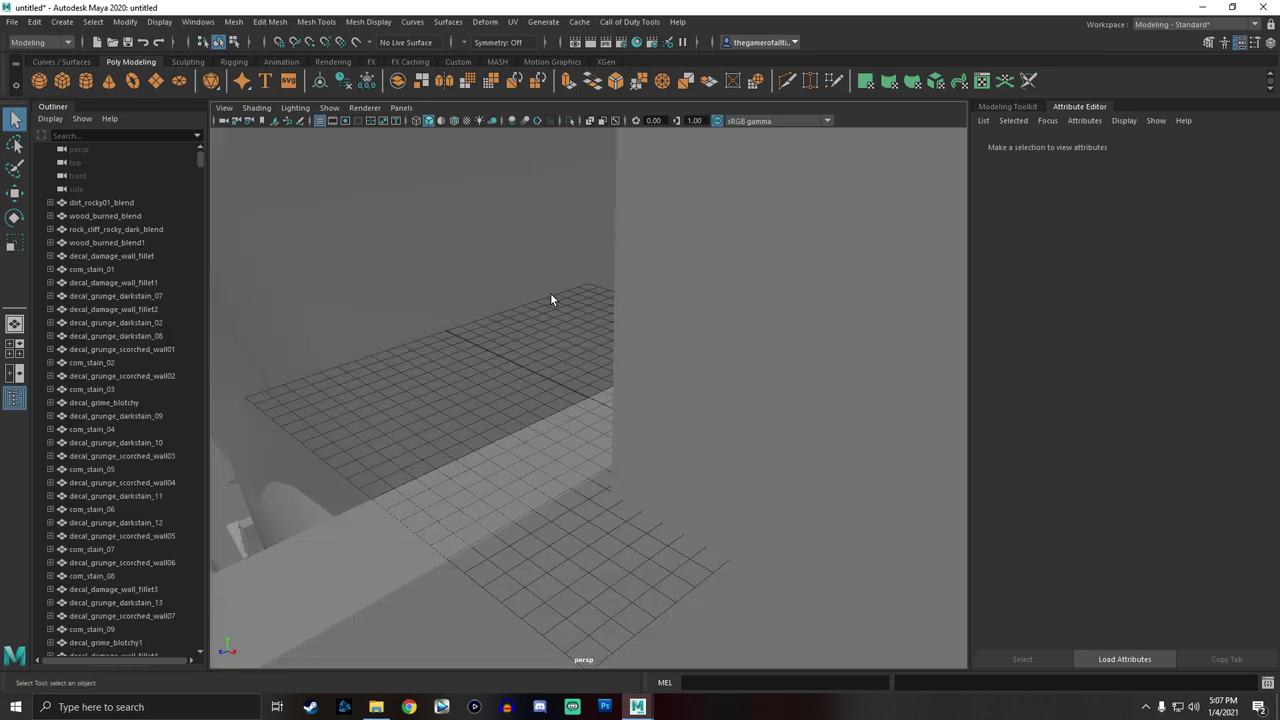
Set the persp camera's far clip plane to 9999999.
{"action": "scroll", "coordinate": [499, 414], "scroll_direction": "down", "scroll_amount": 10}
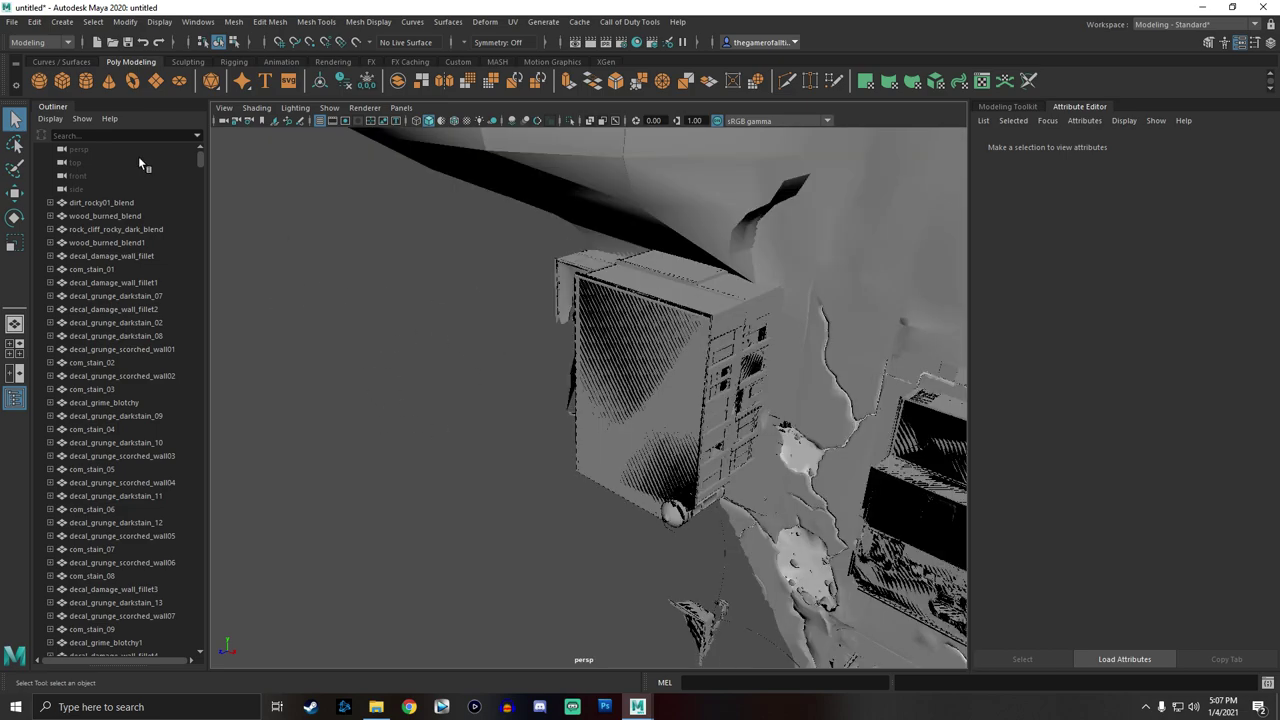
{"action": "left_click", "coordinate": [80, 150]}
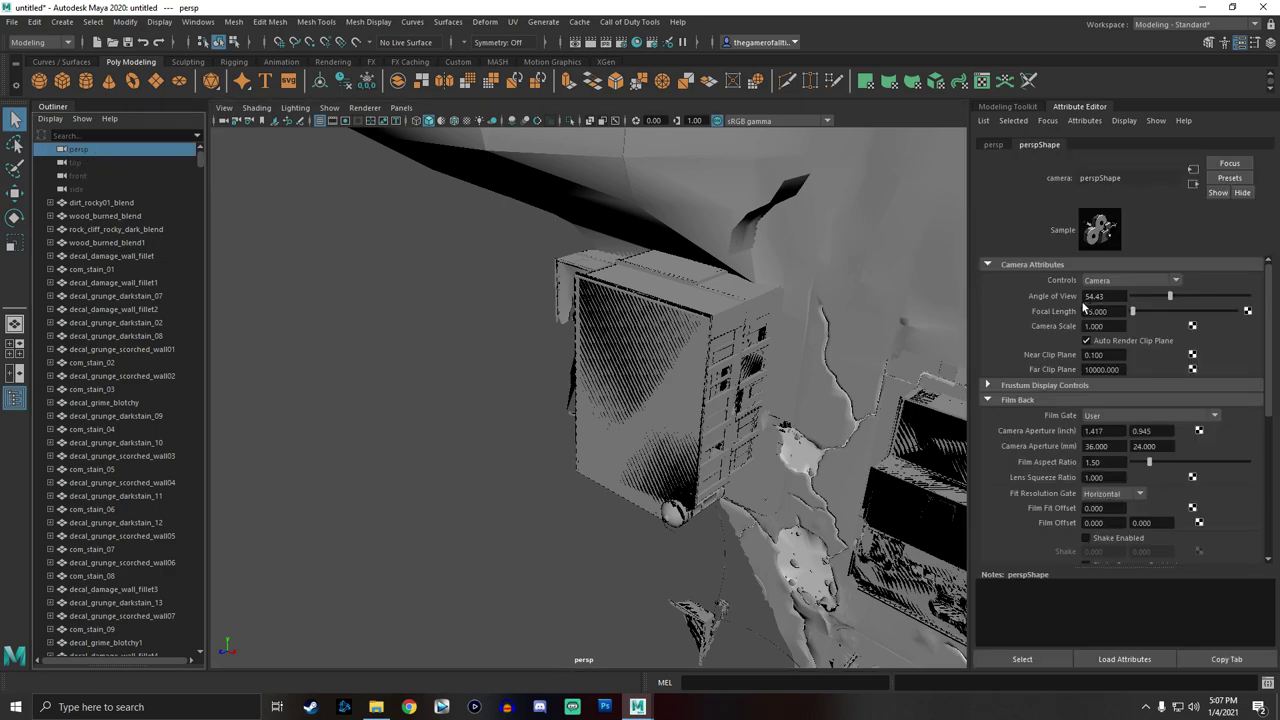
{"action": "left_click", "coordinate": [994, 145]}
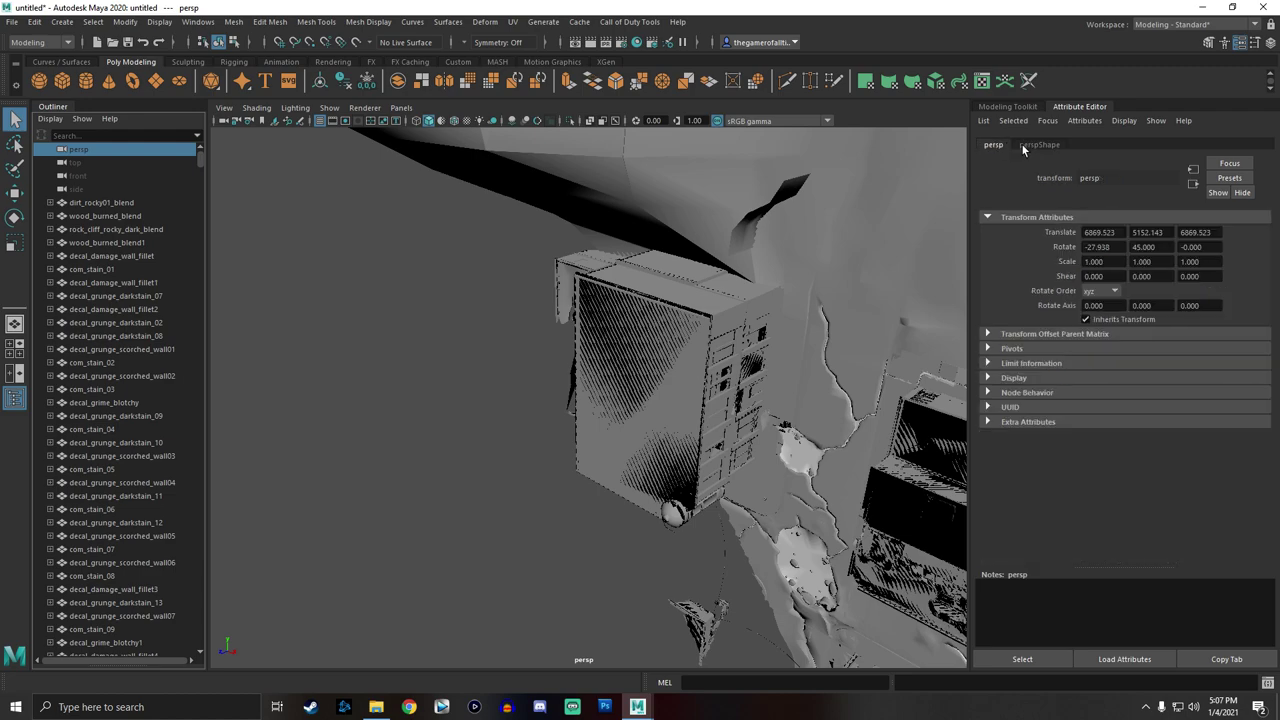
{"action": "left_click", "coordinate": [1015, 107]}
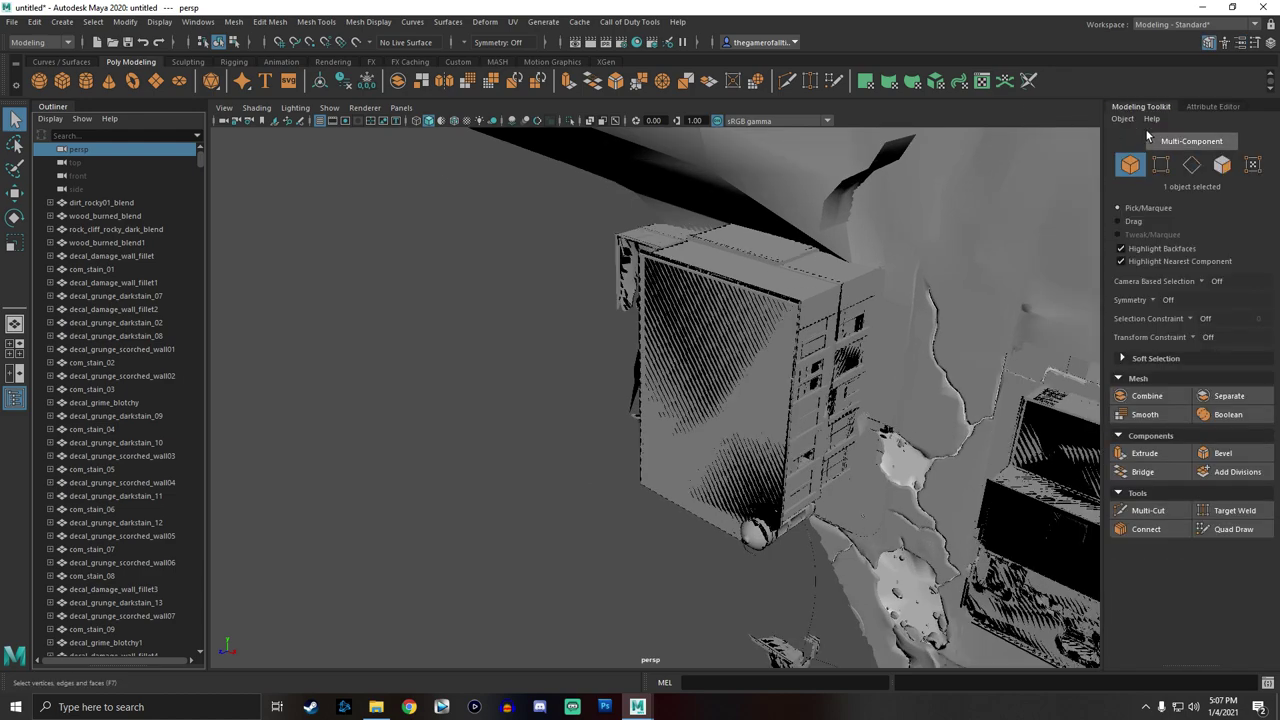
{"action": "left_click", "coordinate": [1205, 107]}
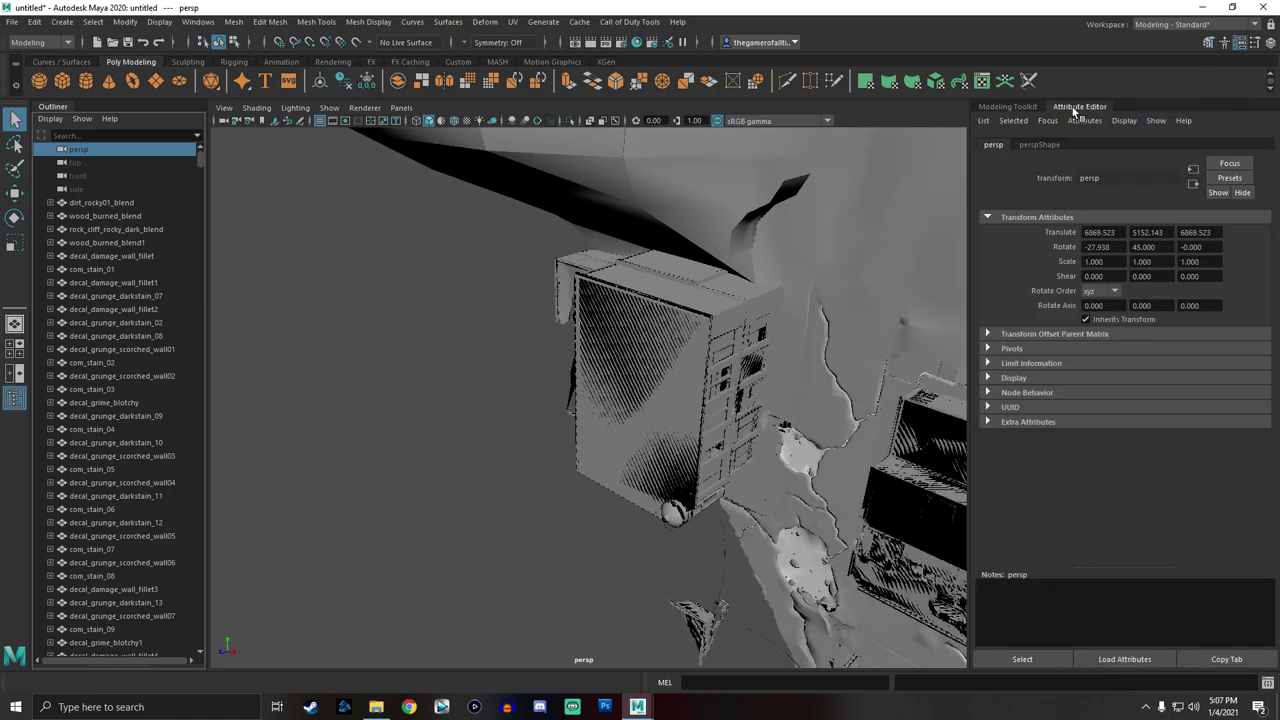
{"action": "left_click", "coordinate": [1038, 146]}
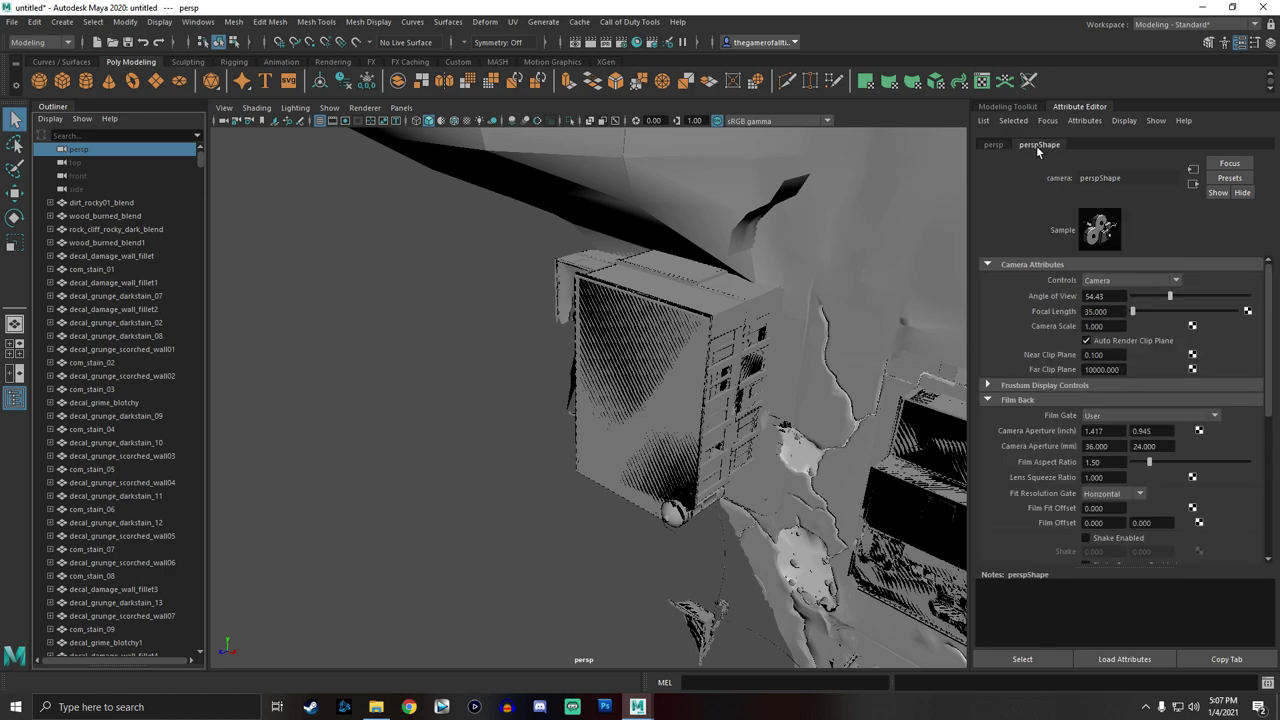
{"action": "double_click", "coordinate": [1101, 370]}
{"action": "type", "text": "999999"}
{"action": "key", "text": "Return"}
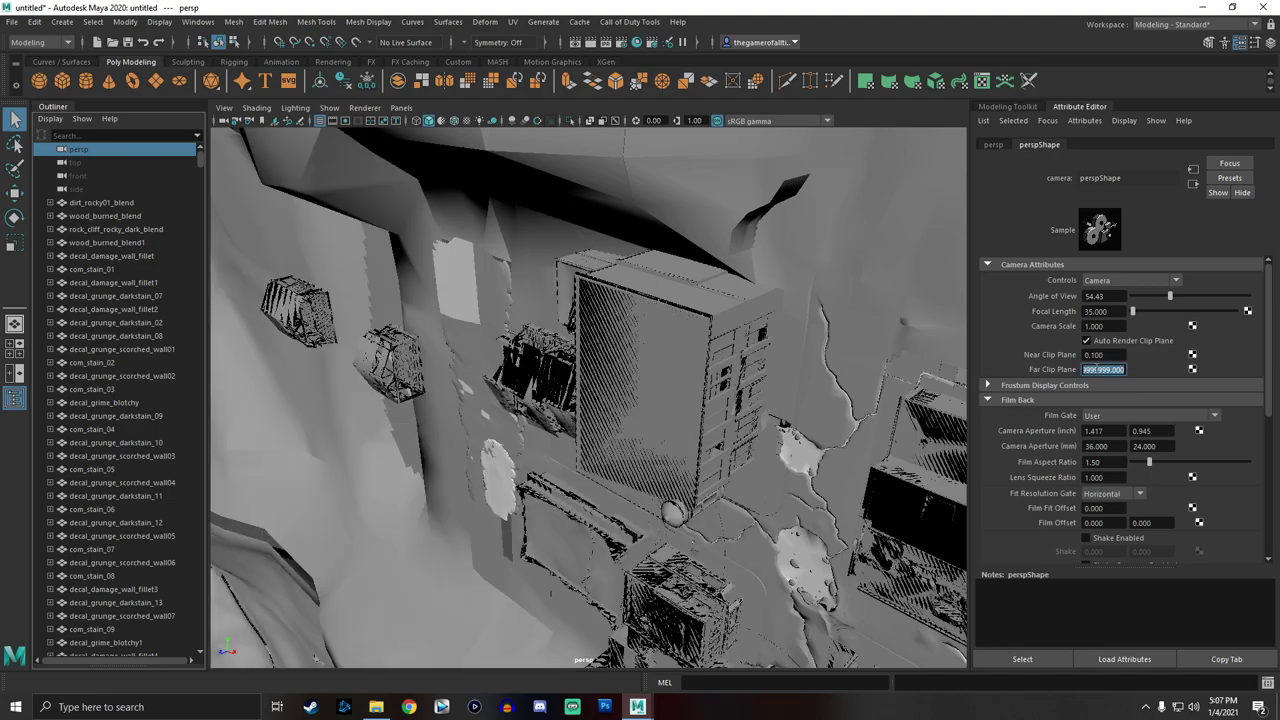
Examine the overall layout of the imported TranZit map in the perspective view.
{"action": "scroll", "coordinate": [565, 445], "scroll_direction": "down", "scroll_amount": 10}
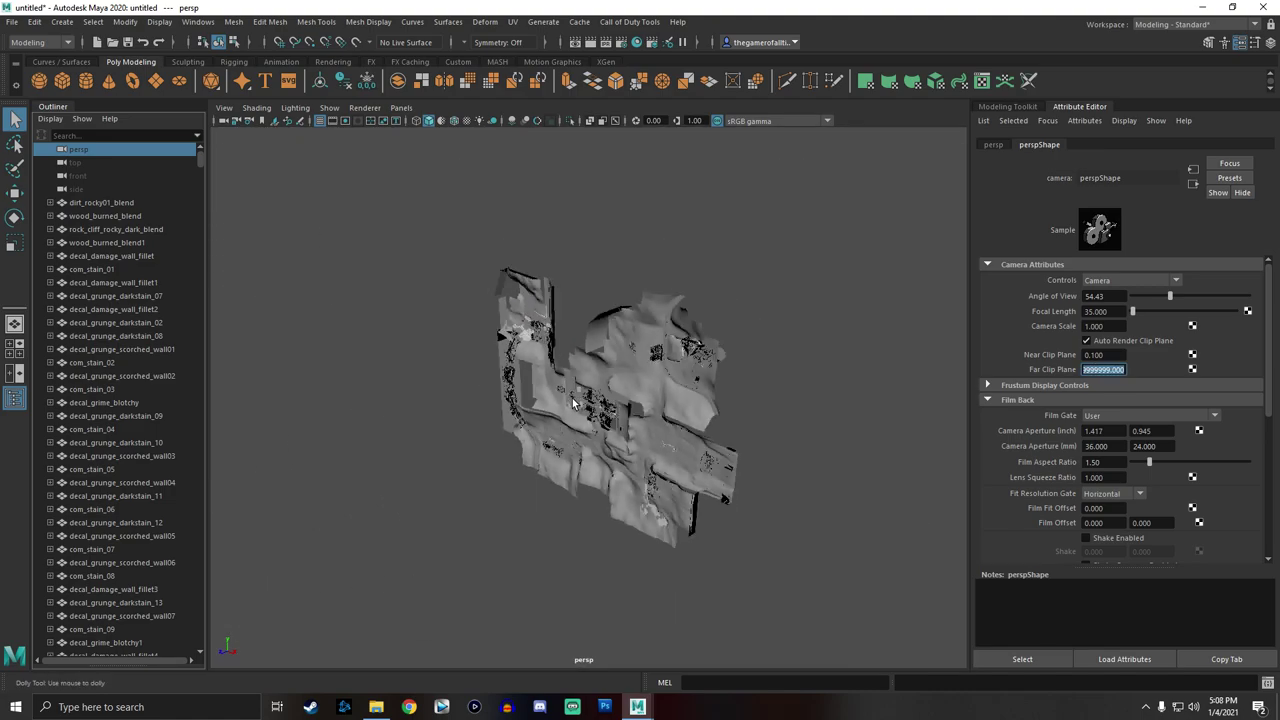
{"action": "scroll", "coordinate": [572, 400], "scroll_direction": "up", "scroll_amount": 6}
{"action": "left_click_drag", "start_coordinate": [572, 400], "coordinate": [662, 352], "text": "alt"}
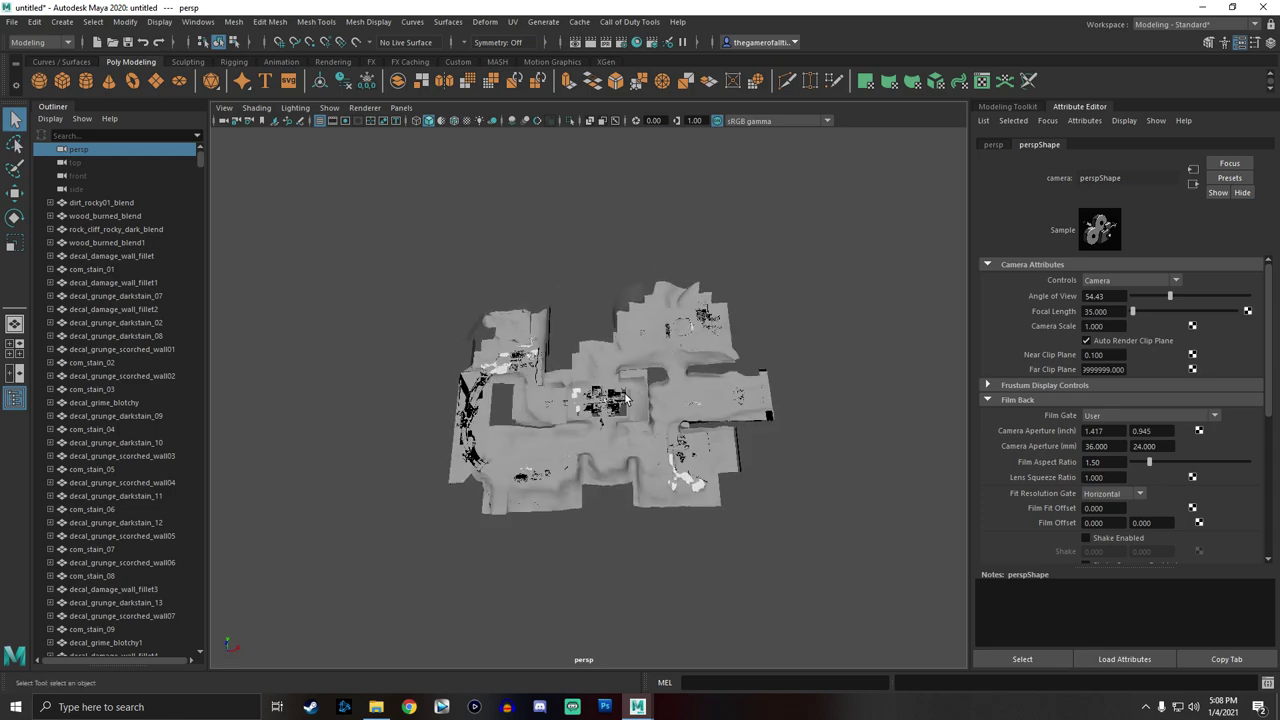
{"action": "scroll", "coordinate": [613, 391], "scroll_direction": "down", "scroll_amount": 12}
{"action": "scroll", "coordinate": [612, 396], "scroll_direction": "up", "scroll_amount": 10}
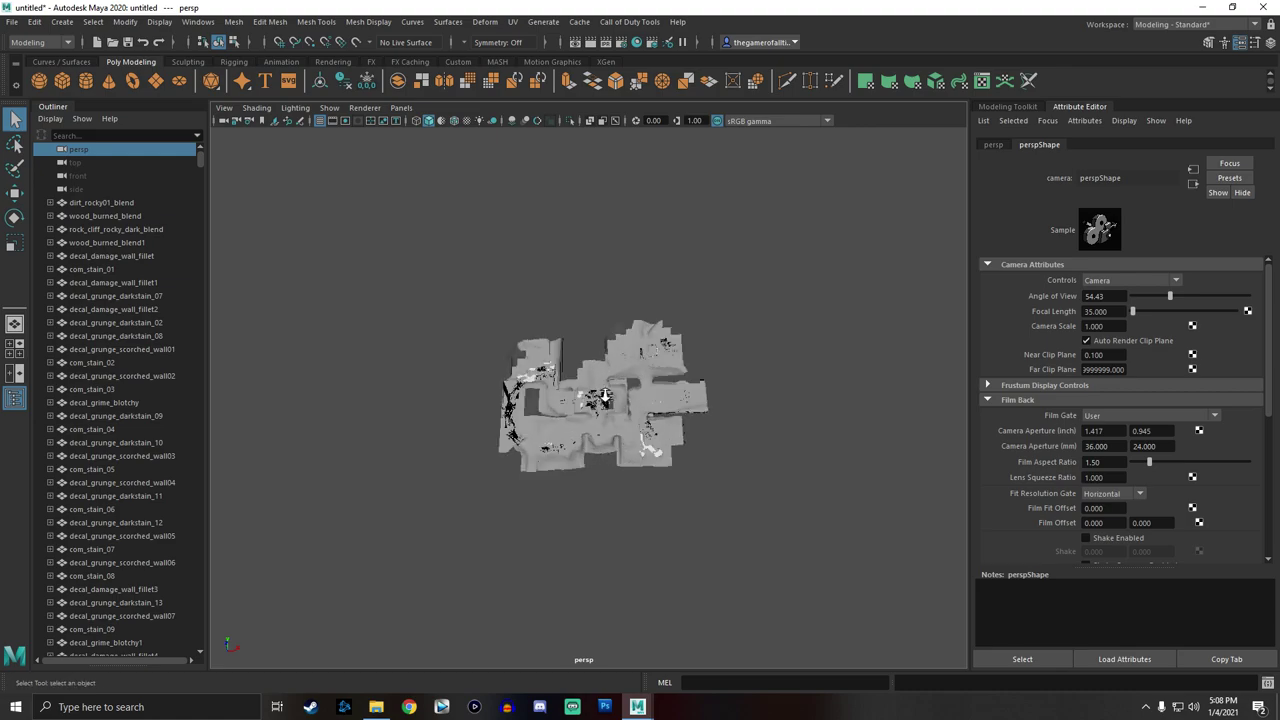
{"action": "scroll", "coordinate": [611, 272], "scroll_direction": "down", "scroll_amount": 3}
{"action": "scroll", "coordinate": [594, 404], "scroll_direction": "up", "scroll_amount": 8}
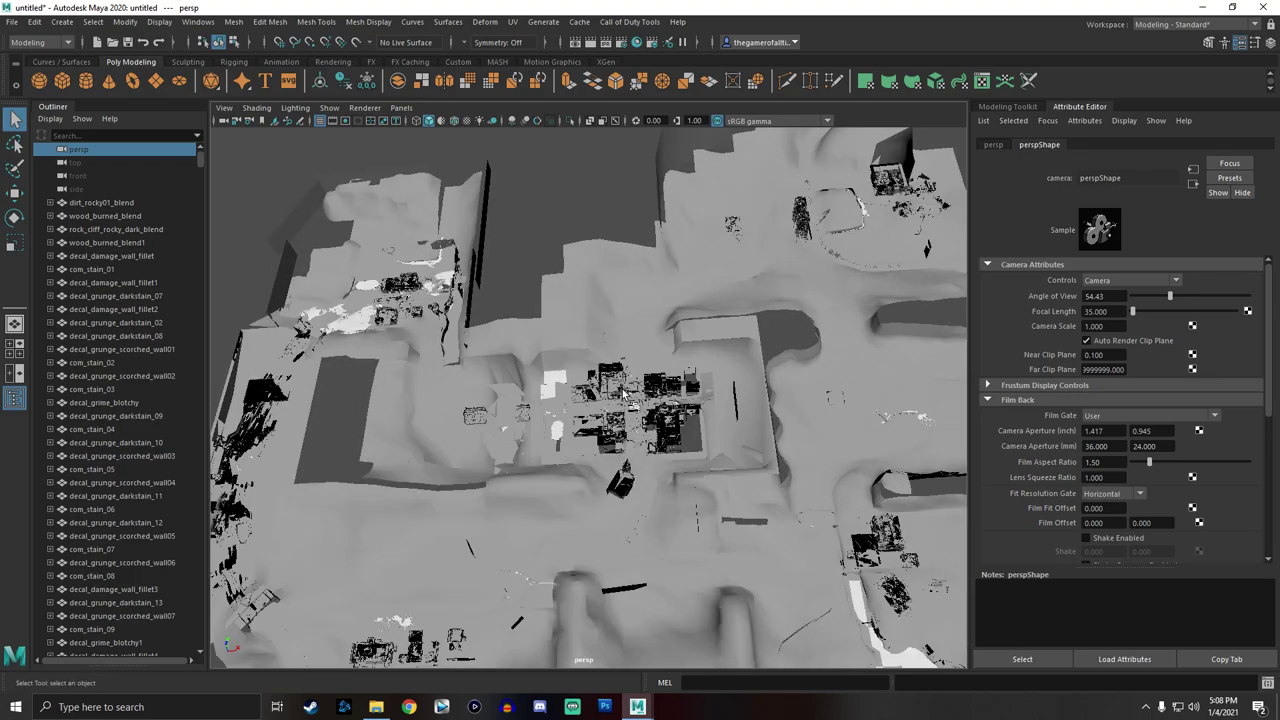
{"action": "mouse_move", "coordinate": [625, 395]}
{"action": "left_mouse_down", "text": "alt"}
{"action": "mouse_move", "coordinate": [622, 300]}
{"action": "mouse_move", "coordinate": [620, 377]}
{"action": "left_mouse_up", "text": "alt"}
{"action": "scroll", "coordinate": [599, 423], "scroll_direction": "down", "scroll_amount": 10}
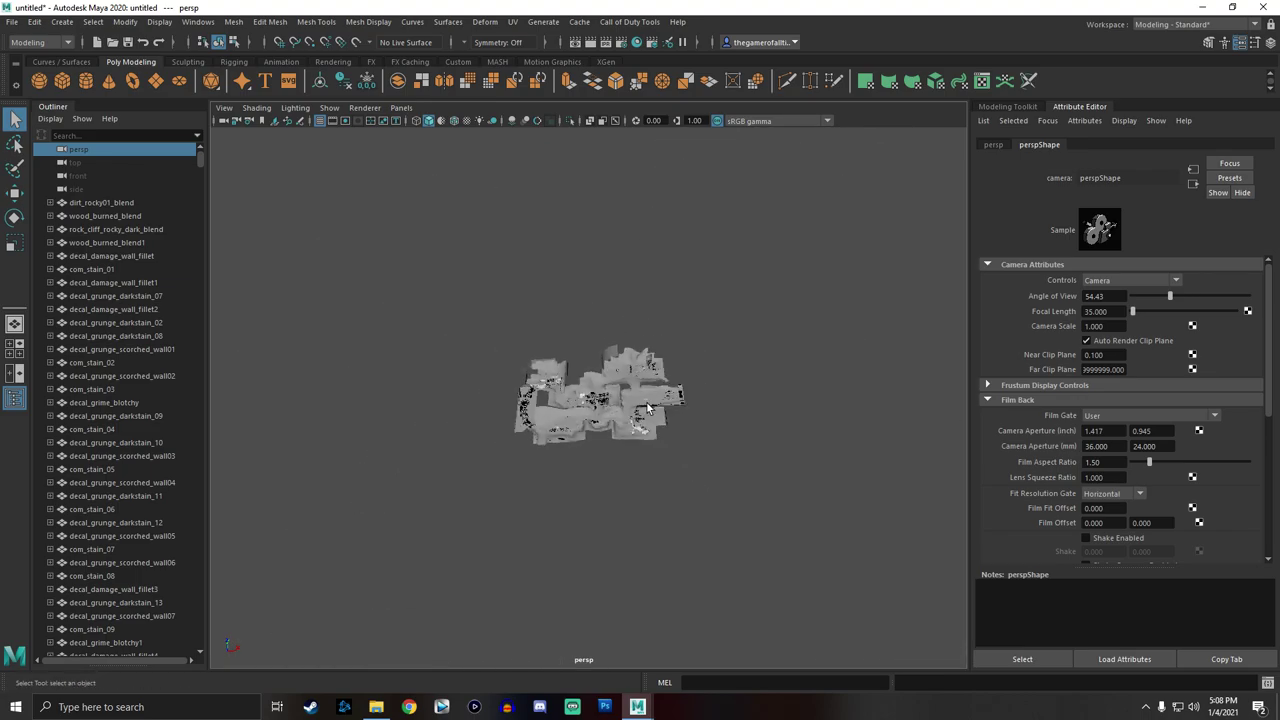
{"action": "left_click", "coordinate": [648, 407]}
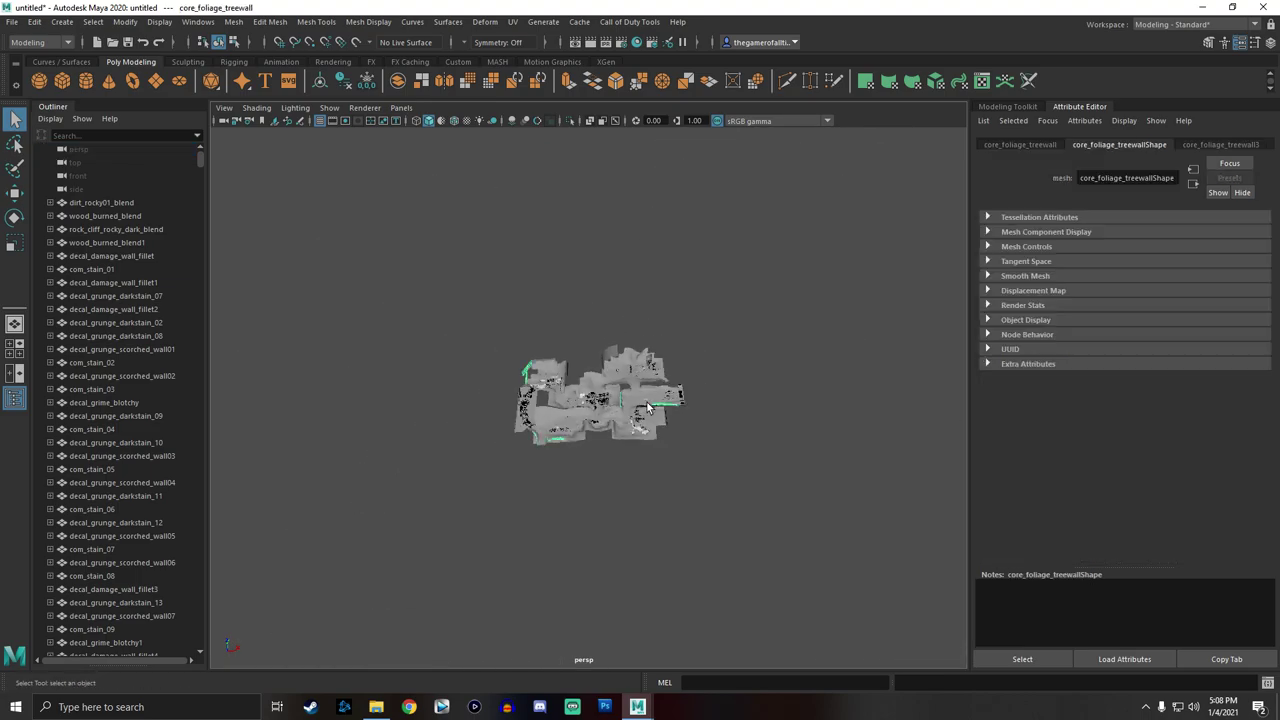
{"action": "left_click", "coordinate": [587, 358]}
{"action": "left_click_drag", "start_coordinate": [576, 340], "coordinate": [554, 368], "text": "alt"}
{"action": "scroll", "coordinate": [584, 432], "scroll_direction": "up", "scroll_amount": 10}
{"action": "scroll", "coordinate": [584, 432], "scroll_direction": "up", "scroll_amount": 3}
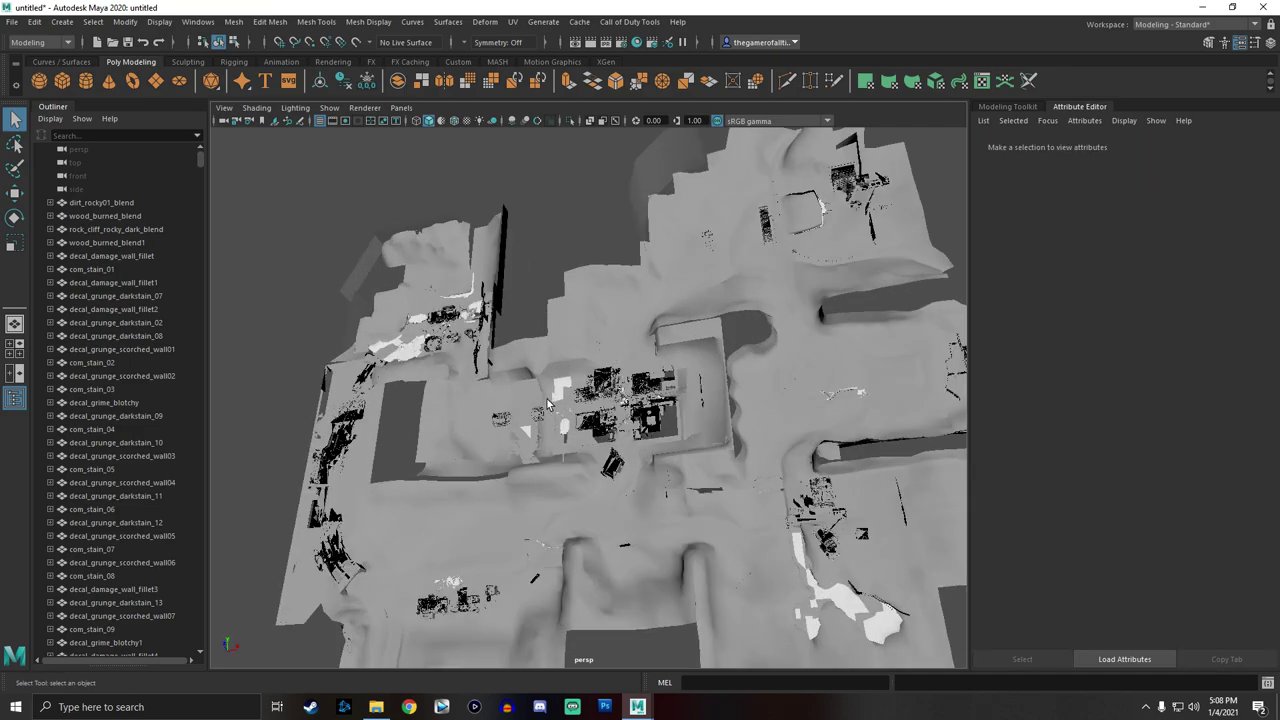
Inspect the buildings, cracked streets and wall surfaces in the central town area of the TranZit map up close.
{"action": "scroll", "coordinate": [598, 414], "scroll_direction": "up", "scroll_amount": 6}
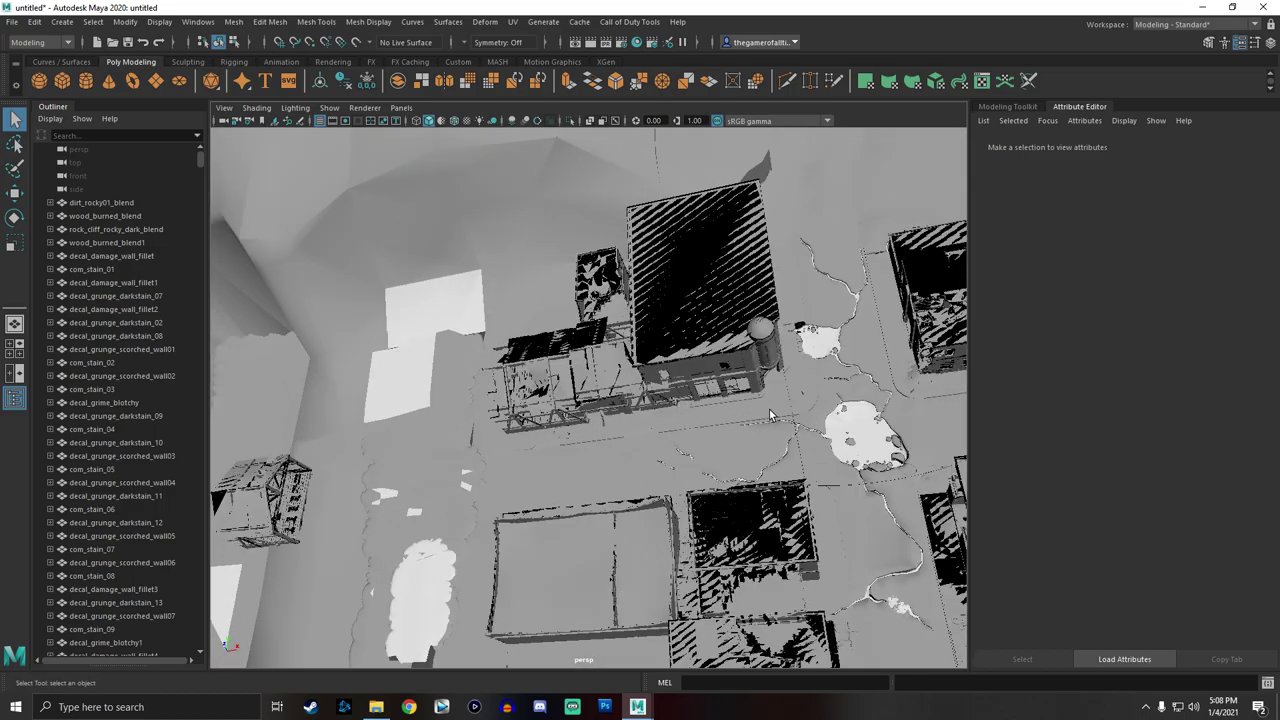
{"action": "scroll", "coordinate": [588, 339], "scroll_direction": "down", "scroll_amount": 5}
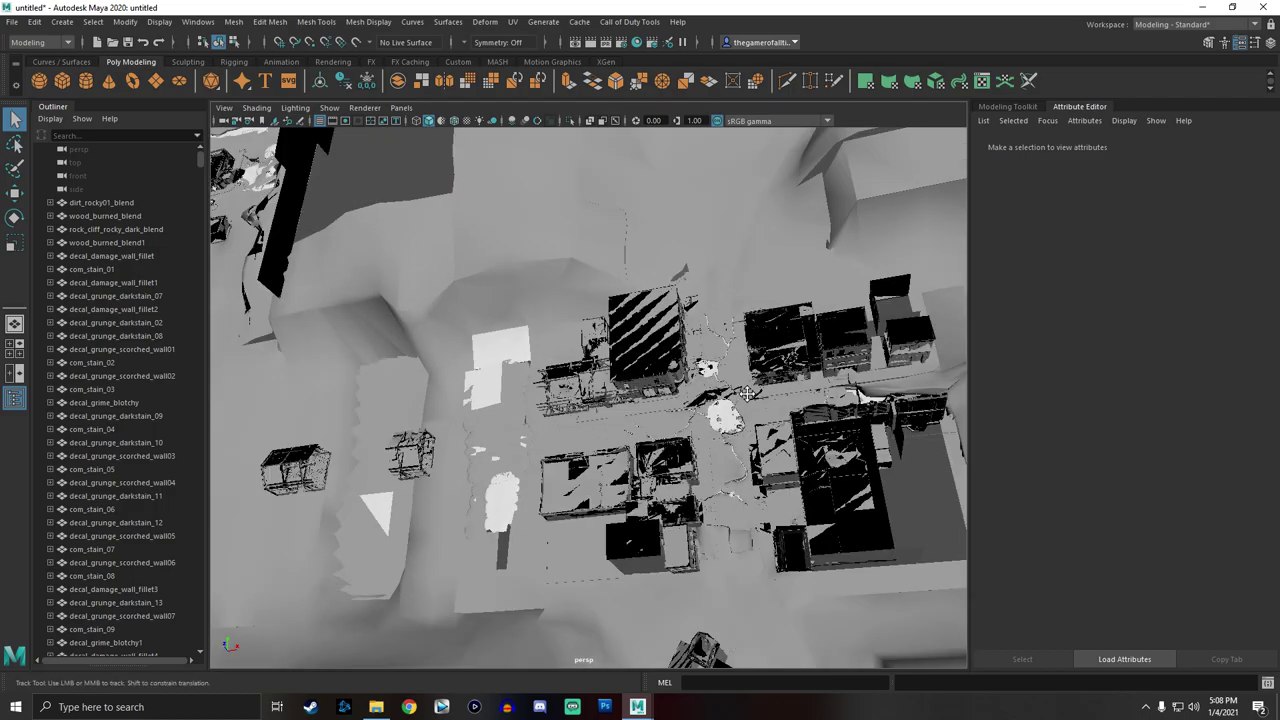
{"action": "scroll", "coordinate": [697, 327], "scroll_direction": "up", "scroll_amount": 6}
{"action": "scroll", "coordinate": [700, 327], "scroll_direction": "down", "scroll_amount": 3}
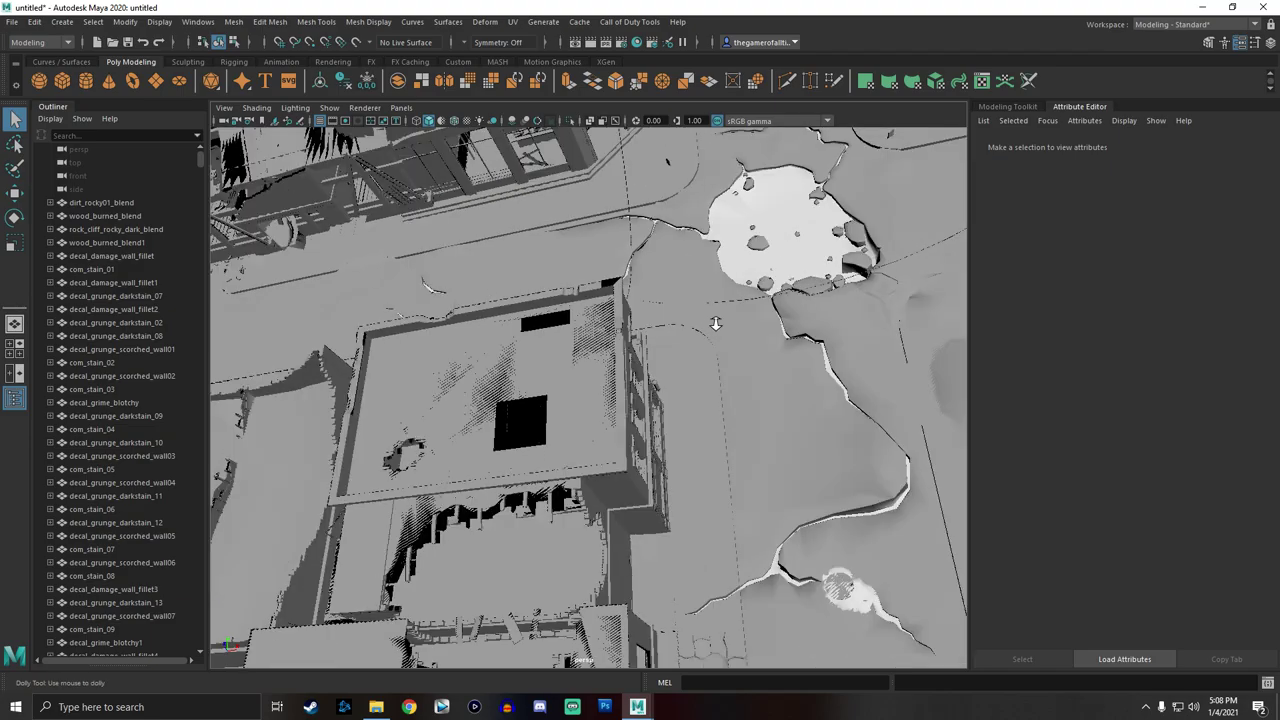
{"action": "scroll", "coordinate": [709, 315], "scroll_direction": "up", "scroll_amount": 3}
{"action": "left_click_drag", "start_coordinate": [700, 423], "coordinate": [720, 351], "text": "alt"}
{"action": "right_click_drag", "start_coordinate": [720, 351], "coordinate": [449, 593], "text": "alt"}
{"action": "scroll", "coordinate": [520, 379], "scroll_direction": "up", "scroll_amount": 4}
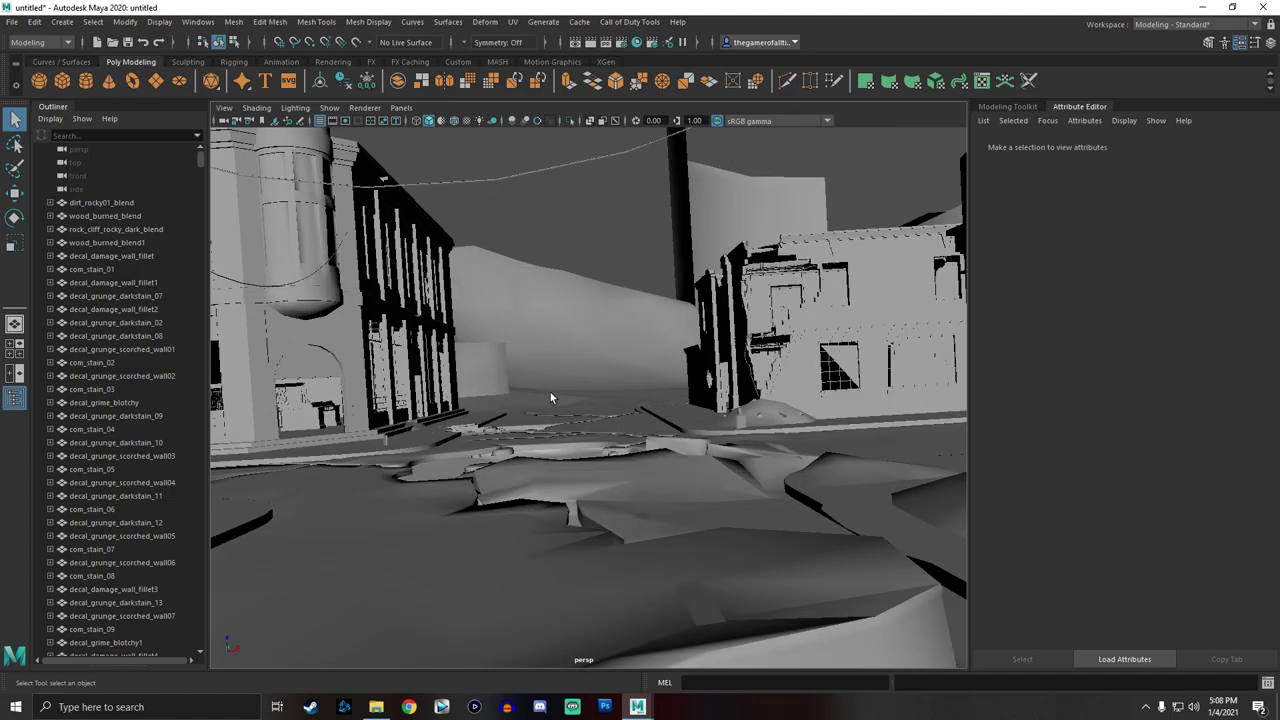
{"action": "left_click_drag", "start_coordinate": [661, 408], "coordinate": [667, 403], "text": "alt"}
{"action": "scroll", "coordinate": [654, 437], "scroll_direction": "up", "scroll_amount": 5}
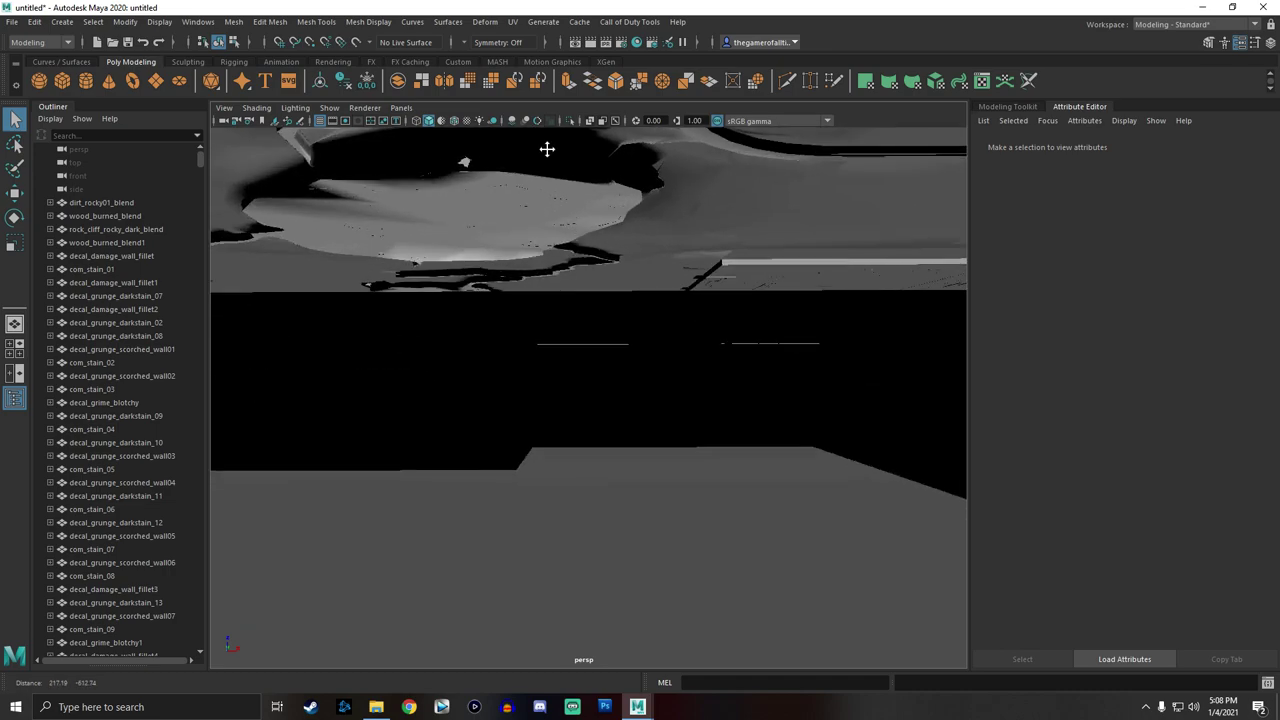
{"action": "scroll", "coordinate": [629, 363], "scroll_direction": "up", "scroll_amount": 2}
{"action": "scroll", "coordinate": [646, 380], "scroll_direction": "up", "scroll_amount": 2}
{"action": "left_click_drag", "start_coordinate": [511, 363], "coordinate": [557, 358], "text": "alt"}
{"action": "scroll", "coordinate": [560, 362], "scroll_direction": "down", "scroll_amount": 4}
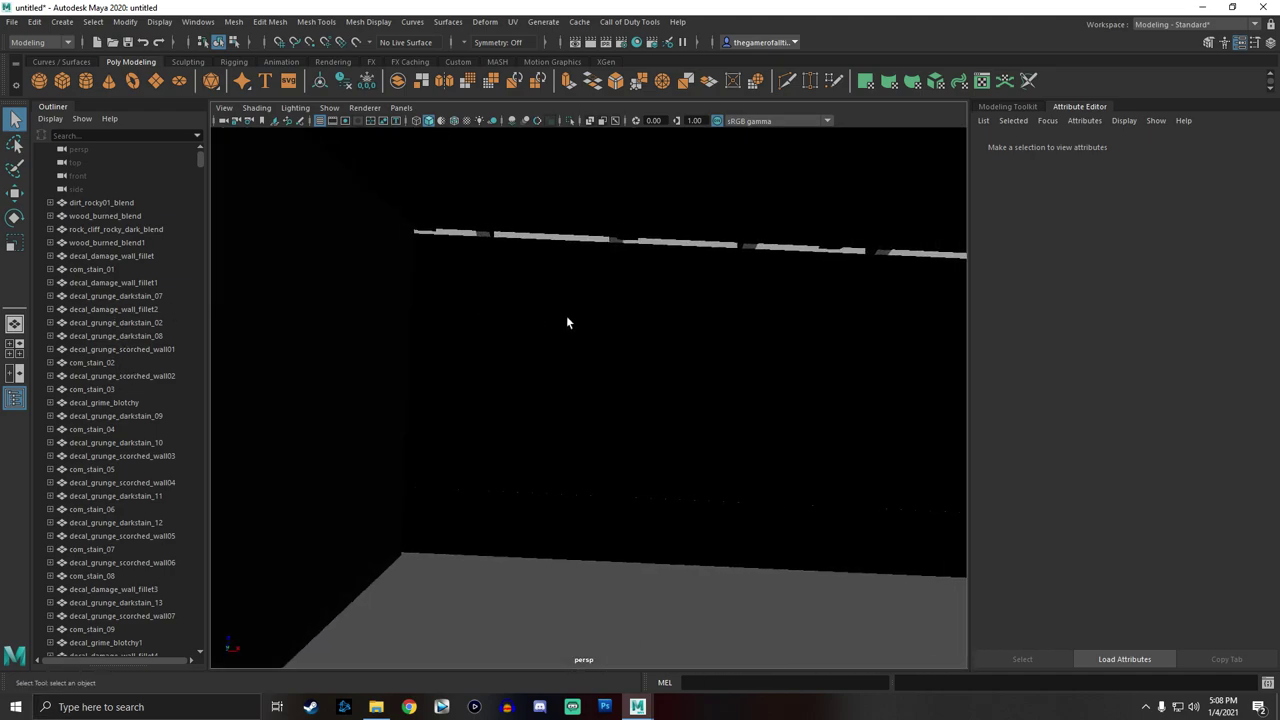
{"action": "scroll", "coordinate": [676, 427], "scroll_direction": "up", "scroll_amount": 6}
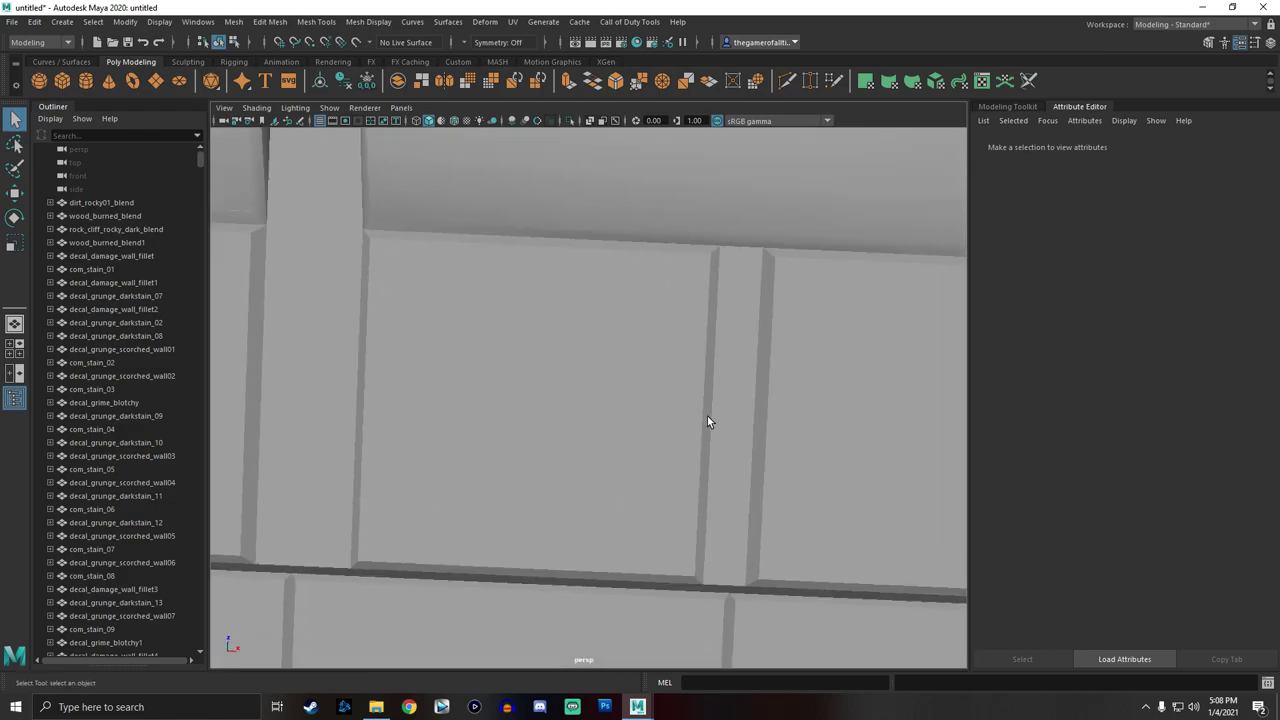
Examine the TranZit terrain from afar and the cluster of farm buildings around the barn up close.
{"action": "left_click_drag", "start_coordinate": [680, 437], "coordinate": [644, 434], "text": "alt"}
{"action": "scroll", "coordinate": [643, 418], "scroll_direction": "down", "scroll_amount": 10}
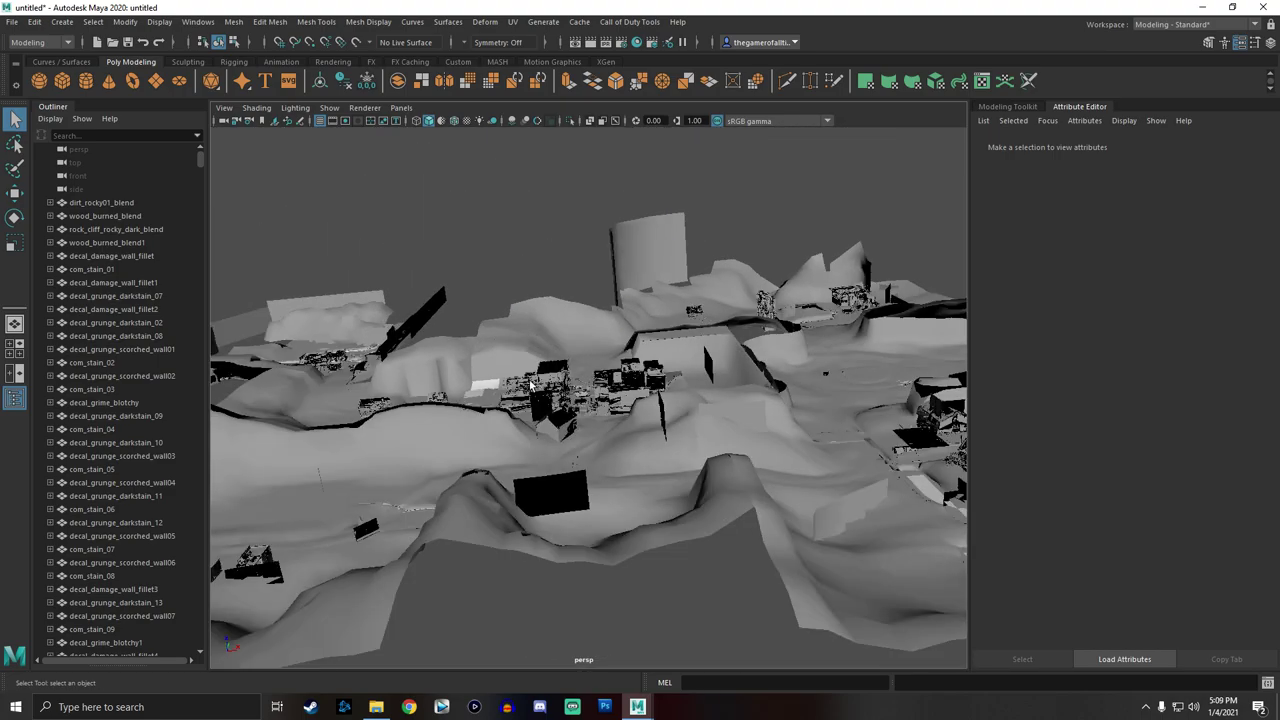
{"action": "scroll", "coordinate": [549, 388], "scroll_direction": "down", "scroll_amount": 3}
{"action": "left_click_drag", "start_coordinate": [754, 409], "coordinate": [606, 400], "text": "alt"}
{"action": "scroll", "coordinate": [609, 398], "scroll_direction": "up", "scroll_amount": 10}
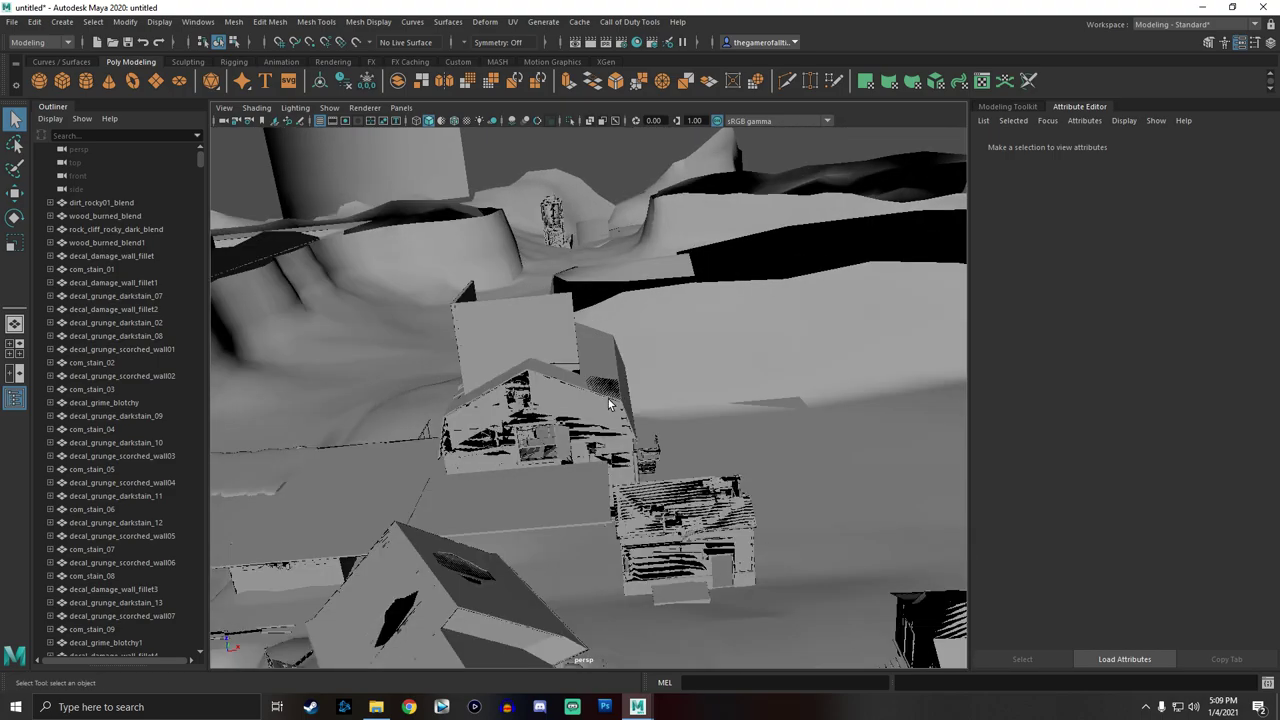
{"action": "scroll", "coordinate": [609, 403], "scroll_direction": "up", "scroll_amount": 10}
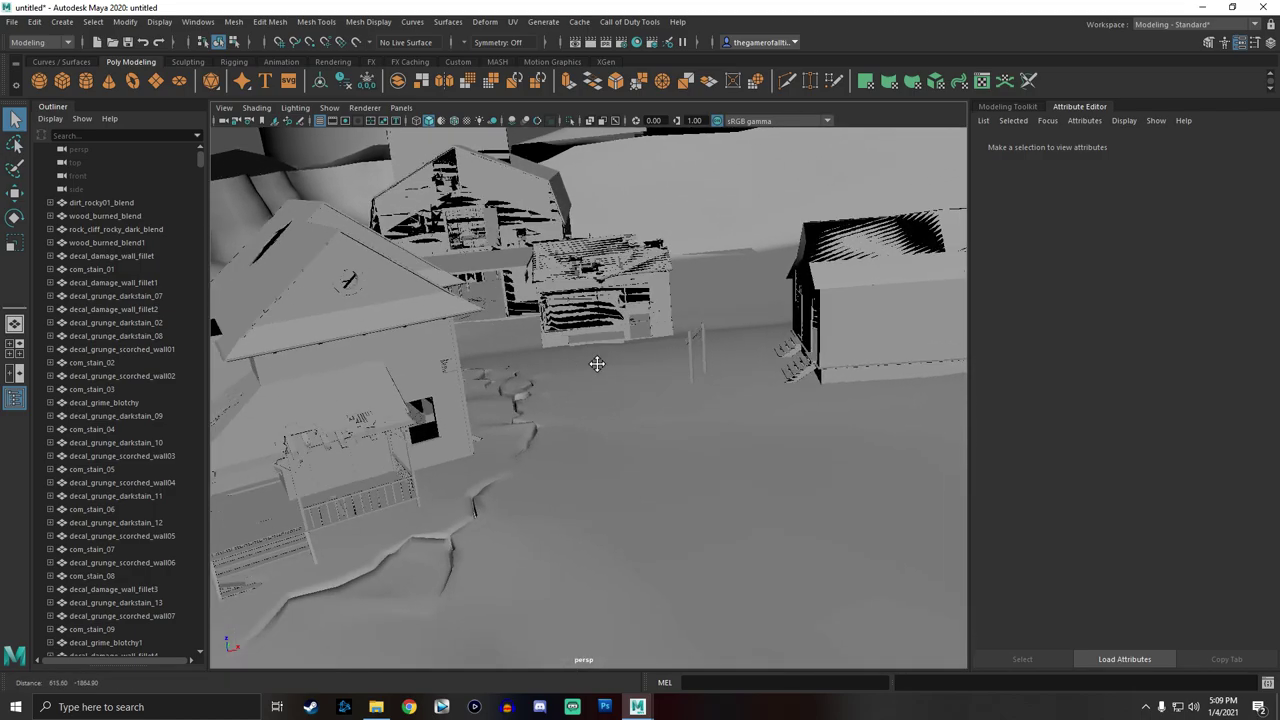
{"action": "left_click_drag", "start_coordinate": [595, 355], "coordinate": [656, 418], "text": "alt"}
{"action": "scroll", "coordinate": [669, 380], "scroll_direction": "up", "scroll_amount": 5}
{"action": "scroll", "coordinate": [670, 380], "scroll_direction": "down", "scroll_amount": 5}
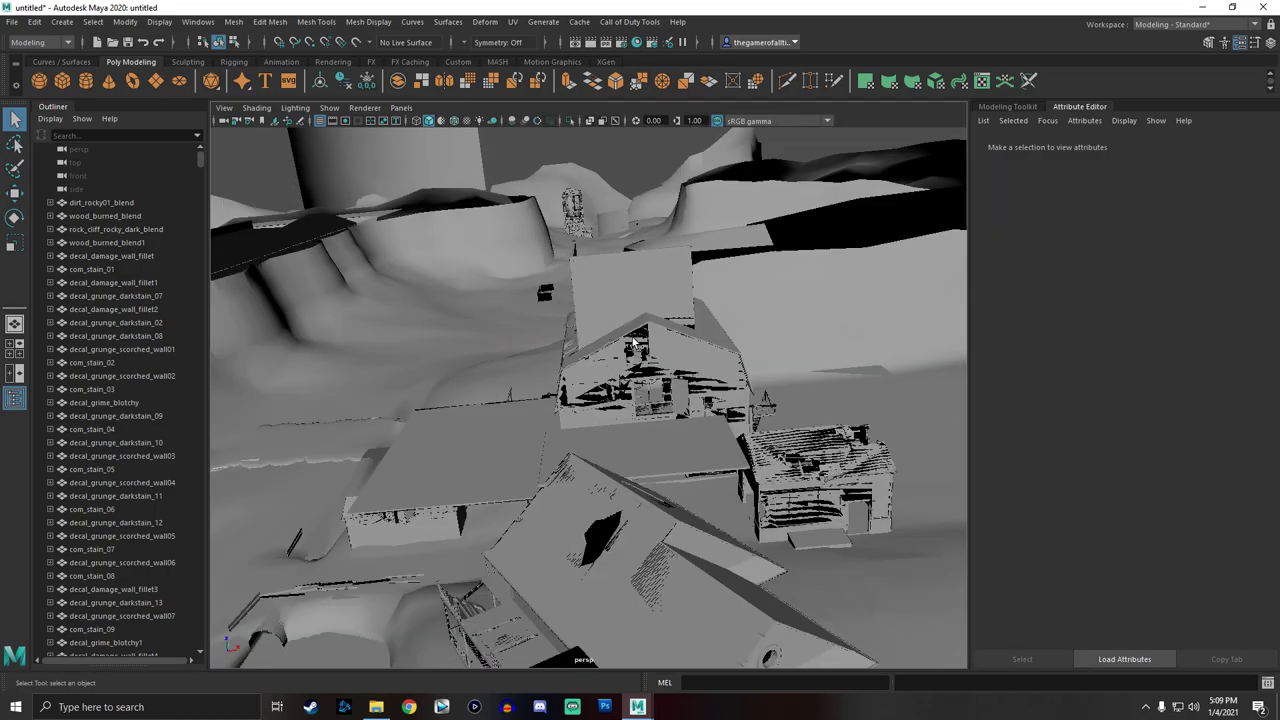
Delete the flat sheet mesh standing behind the barn in the farm area.
{"action": "left_click", "coordinate": [624, 281]}
{"action": "left_click_drag", "start_coordinate": [624, 281], "coordinate": [672, 377], "text": "alt"}
{"action": "key", "text": "Delete"}
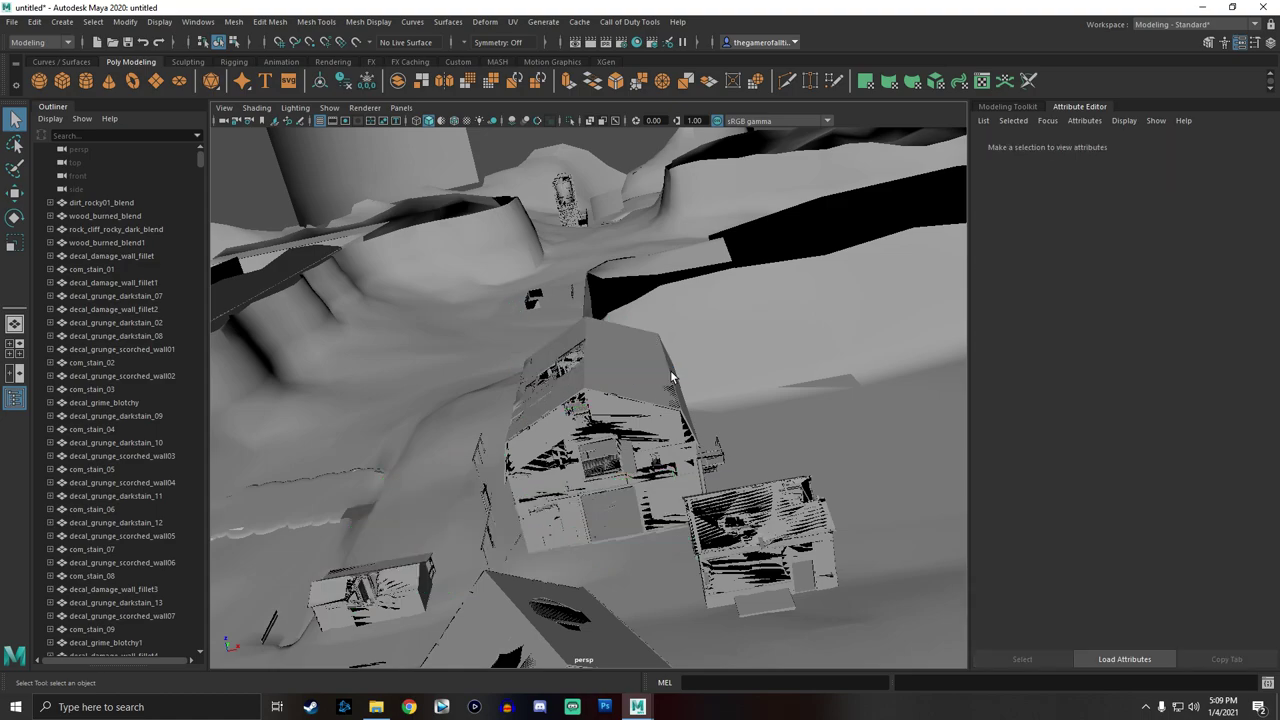
Inspect the barn's interior and delete the tall curved atmos_glow_fire_02 mesh rising above the terrain.
{"action": "scroll", "coordinate": [623, 535], "scroll_direction": "up", "scroll_amount": 5}
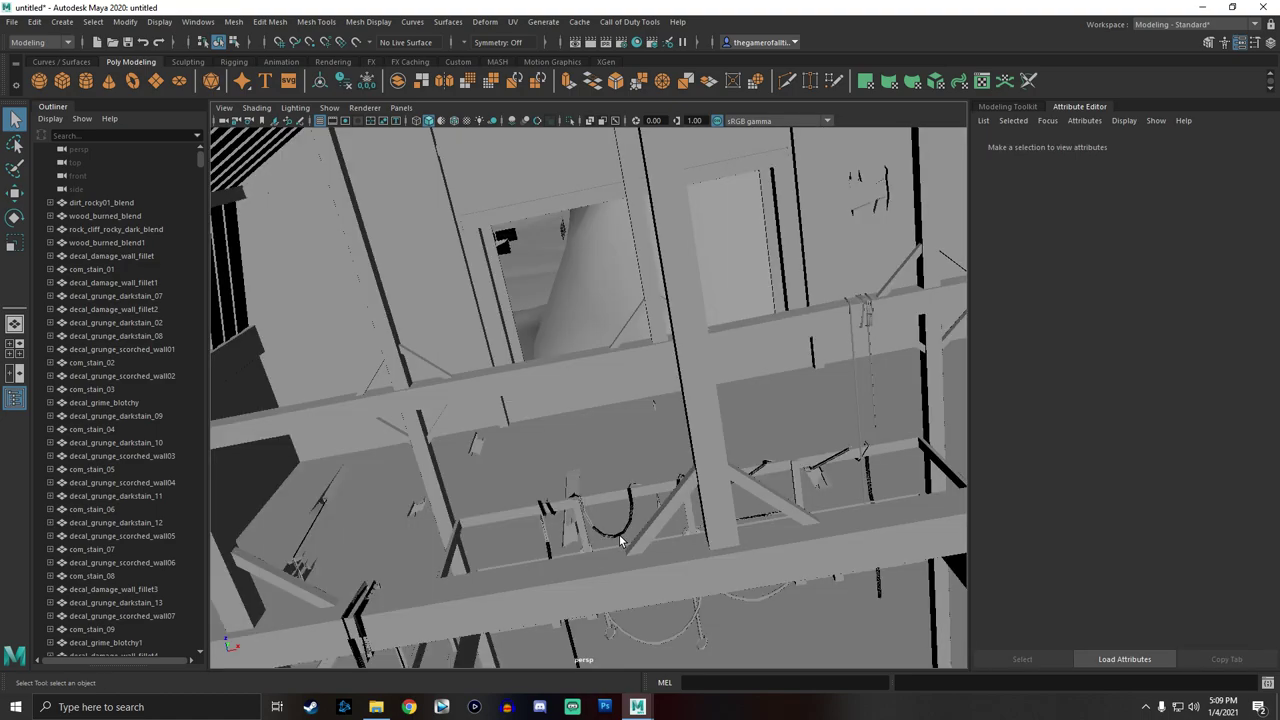
{"action": "scroll", "coordinate": [623, 540], "scroll_direction": "down", "scroll_amount": 3}
{"action": "middle_click_drag", "start_coordinate": [623, 538], "coordinate": [611, 479], "text": "alt"}
{"action": "right_click_drag", "start_coordinate": [598, 385], "coordinate": [607, 309], "text": "alt"}
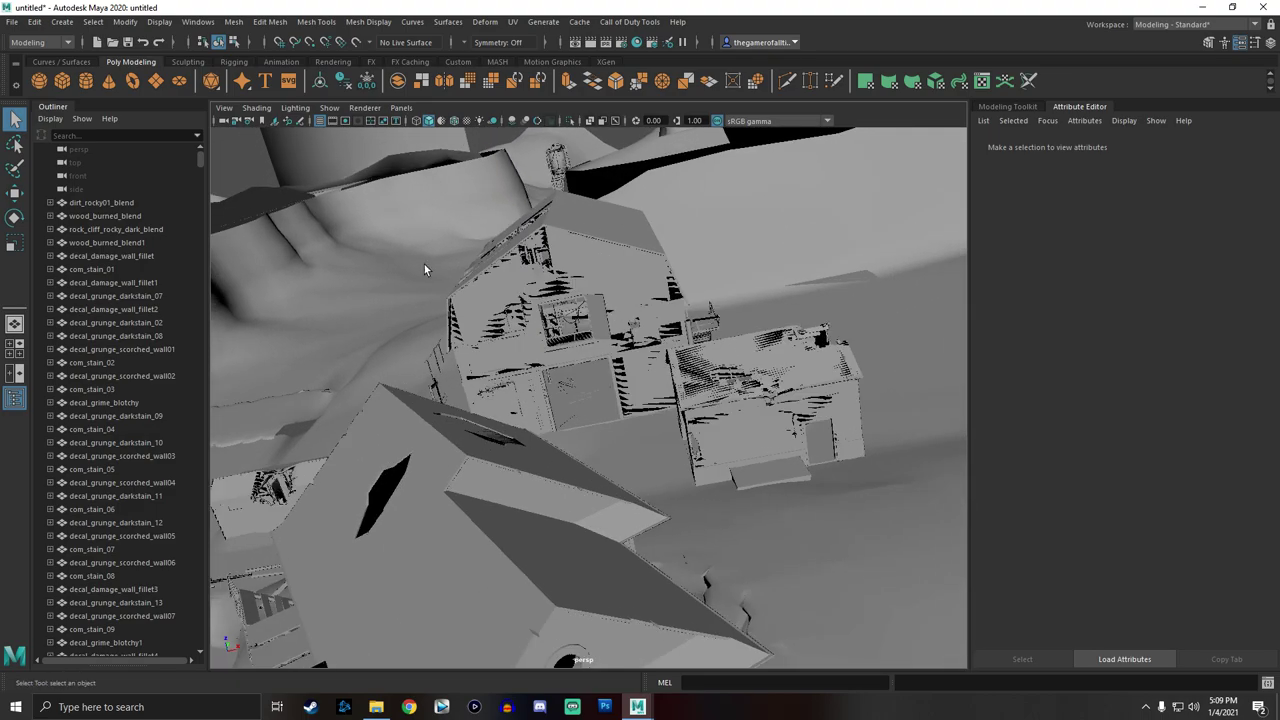
{"action": "left_click_drag", "start_coordinate": [546, 322], "coordinate": [593, 316], "text": "alt"}
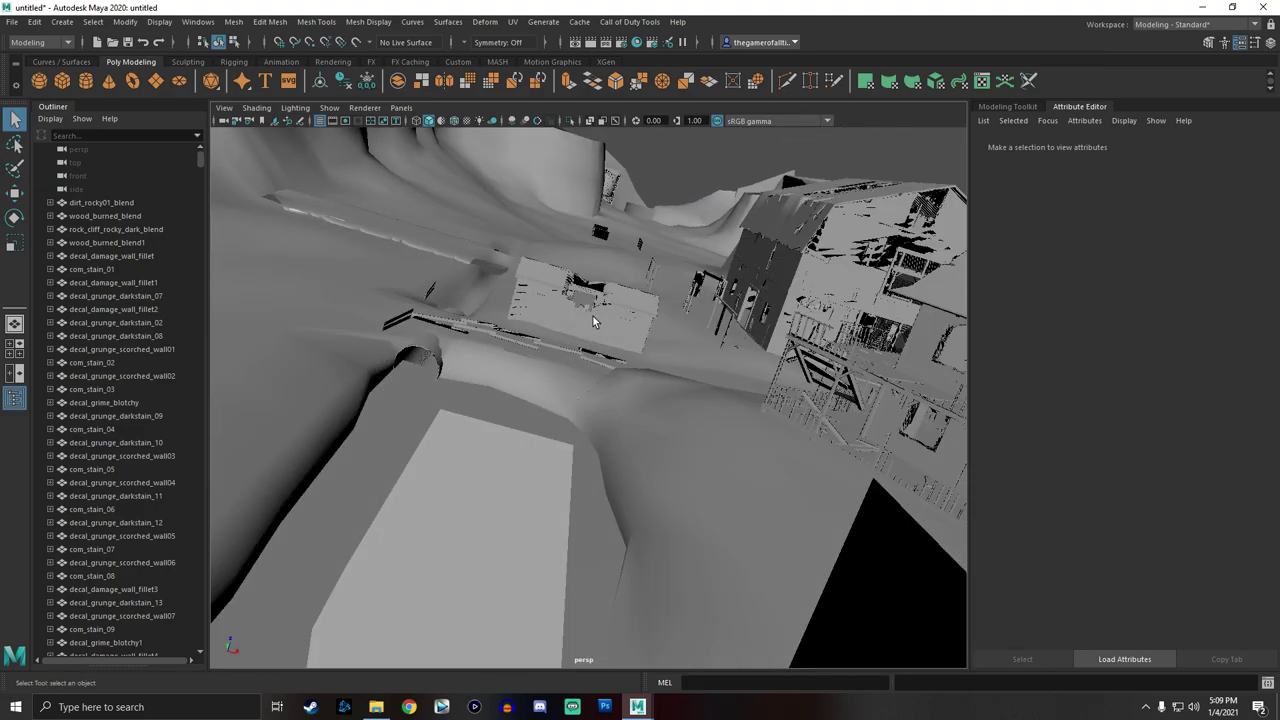
{"action": "scroll", "coordinate": [593, 316], "scroll_direction": "down", "scroll_amount": 6}
{"action": "left_click", "coordinate": [513, 211]}
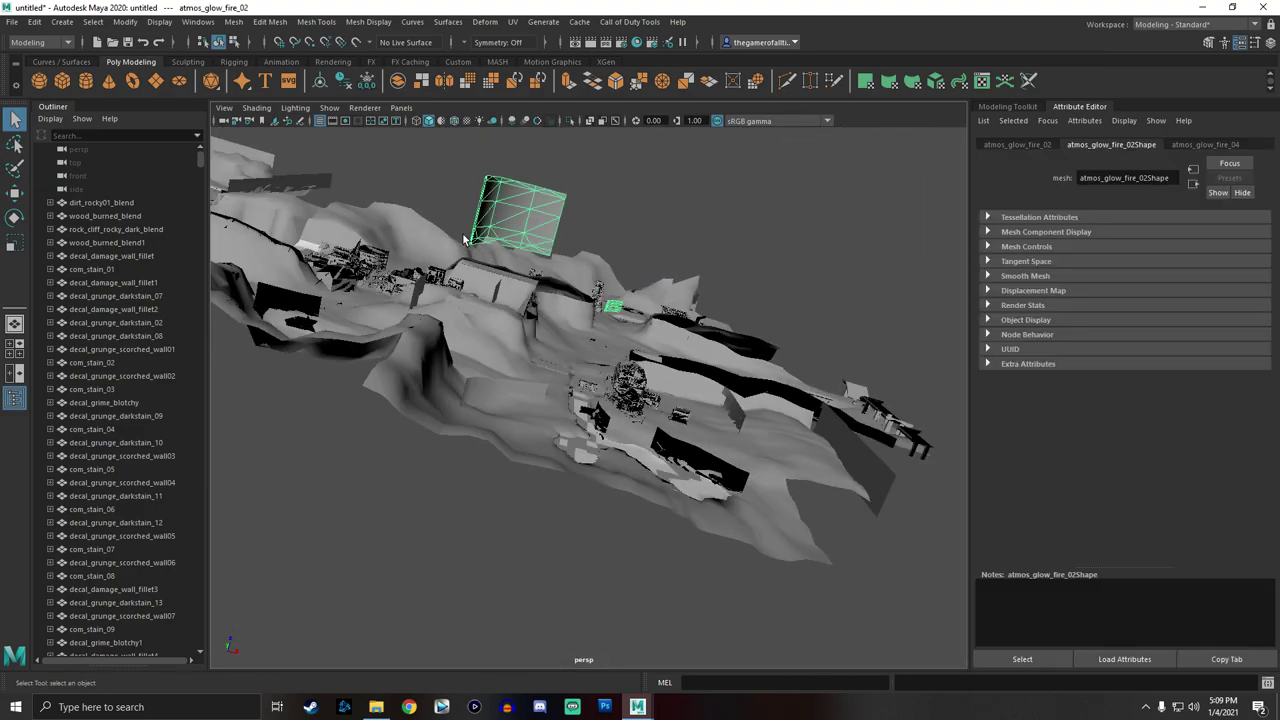
{"action": "key", "text": "Delete"}
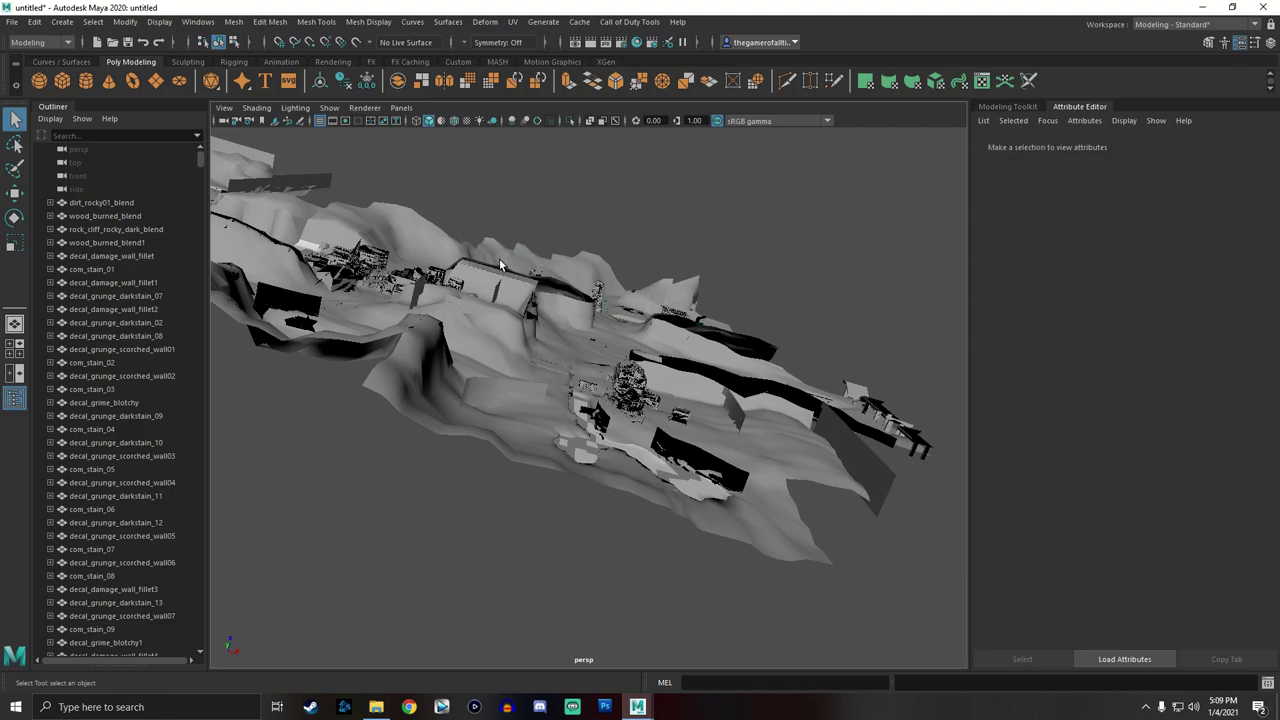
Examine the terrain, roads and building groups at the far end of the map in the perspective view.
{"action": "middle_click_drag", "start_coordinate": [491, 271], "coordinate": [954, 470], "text": "alt"}
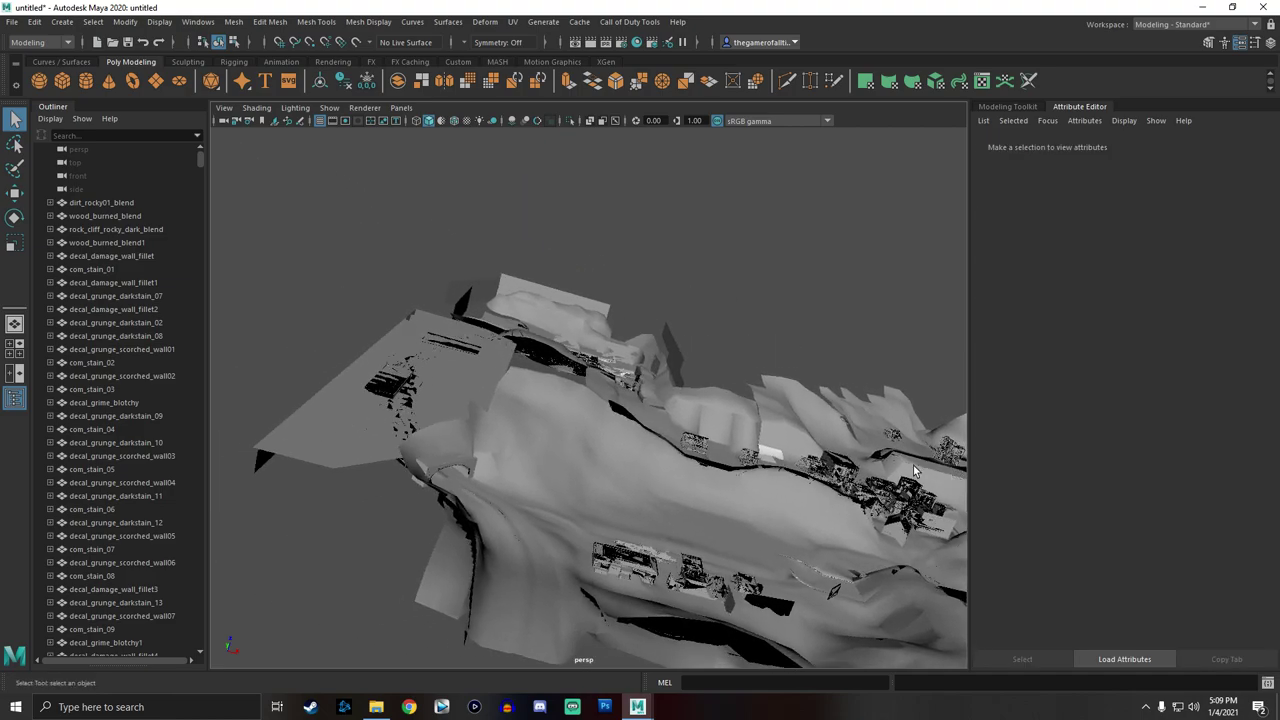
{"action": "scroll", "coordinate": [386, 387], "scroll_direction": "up", "scroll_amount": 5}
{"action": "middle_click_drag", "start_coordinate": [683, 336], "coordinate": [903, 443], "text": "alt"}
{"action": "left_click_drag", "start_coordinate": [903, 443], "coordinate": [892, 400], "text": "alt"}
{"action": "scroll", "coordinate": [892, 400], "scroll_direction": "down", "scroll_amount": 5}
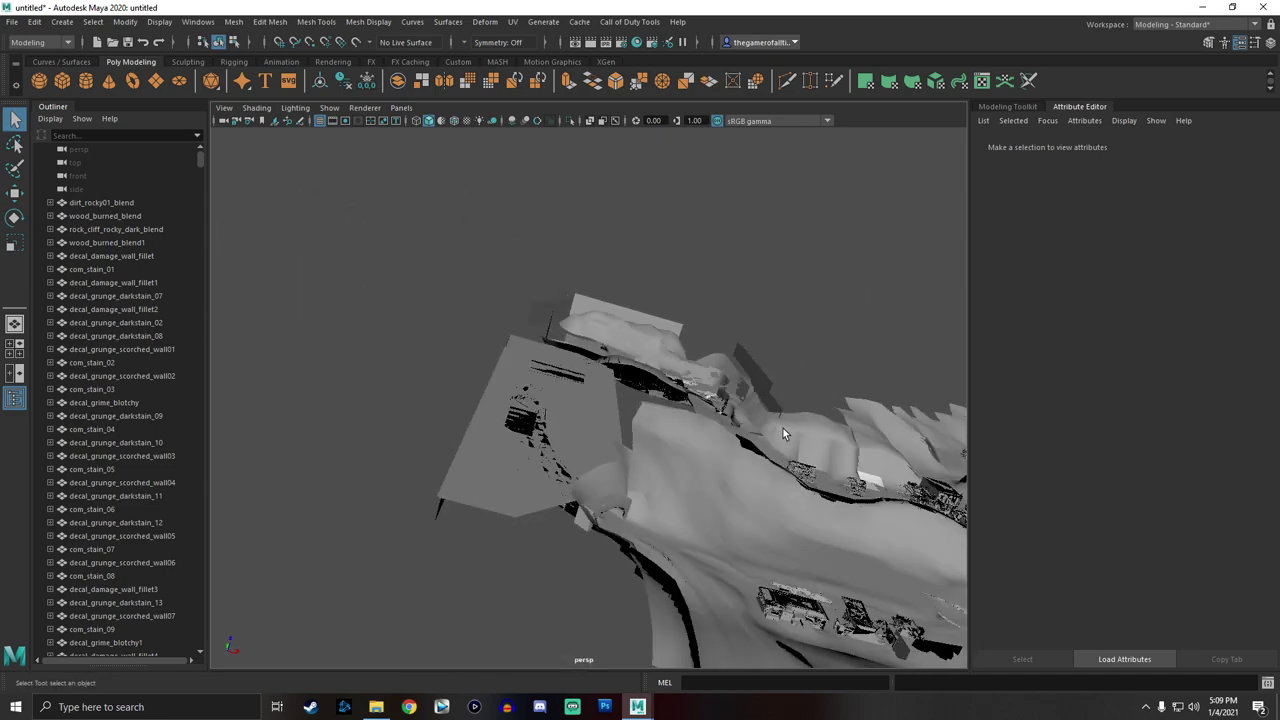
{"action": "left_click_drag", "start_coordinate": [724, 489], "coordinate": [661, 462], "text": "alt"}
{"action": "scroll", "coordinate": [614, 442], "scroll_direction": "up", "scroll_amount": 8}
{"action": "scroll", "coordinate": [659, 463], "scroll_direction": "up", "scroll_amount": 3}
{"action": "scroll", "coordinate": [596, 495], "scroll_direction": "up", "scroll_amount": 5}
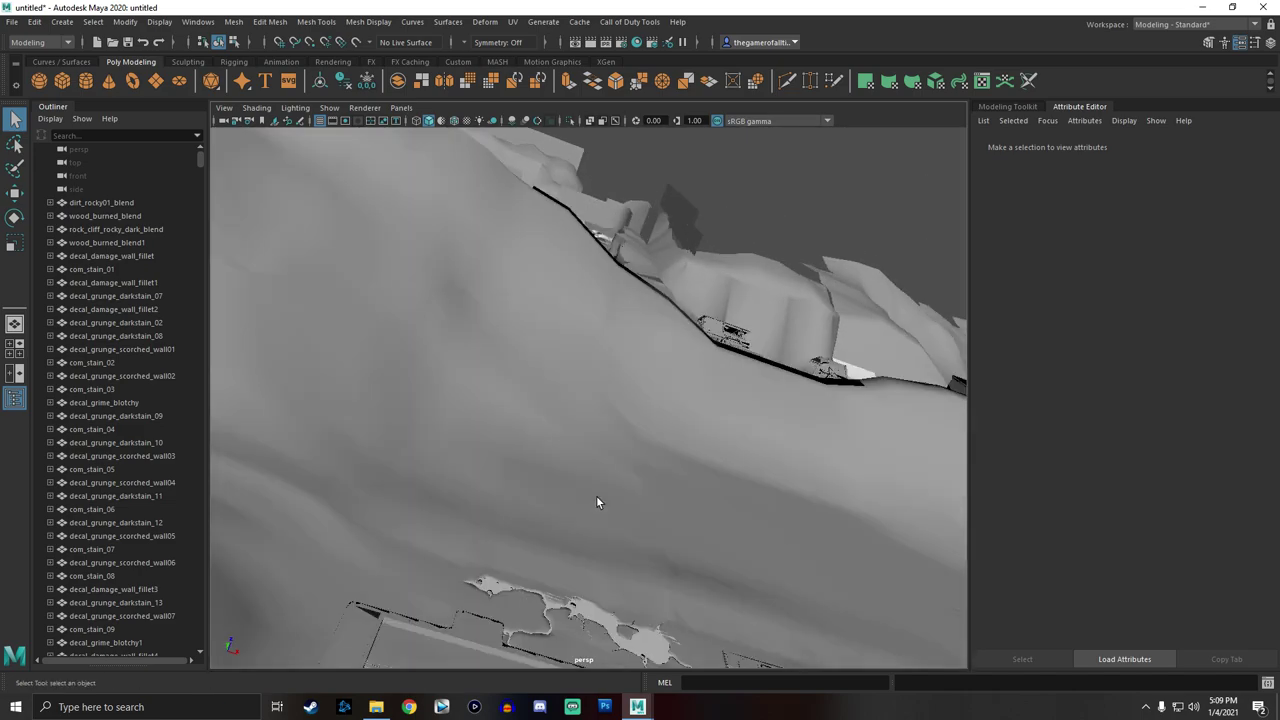
Inspect the ground decals and the broken windows of the nearby building up close.
{"action": "middle_click_drag", "start_coordinate": [601, 497], "coordinate": [606, 400], "text": "alt"}
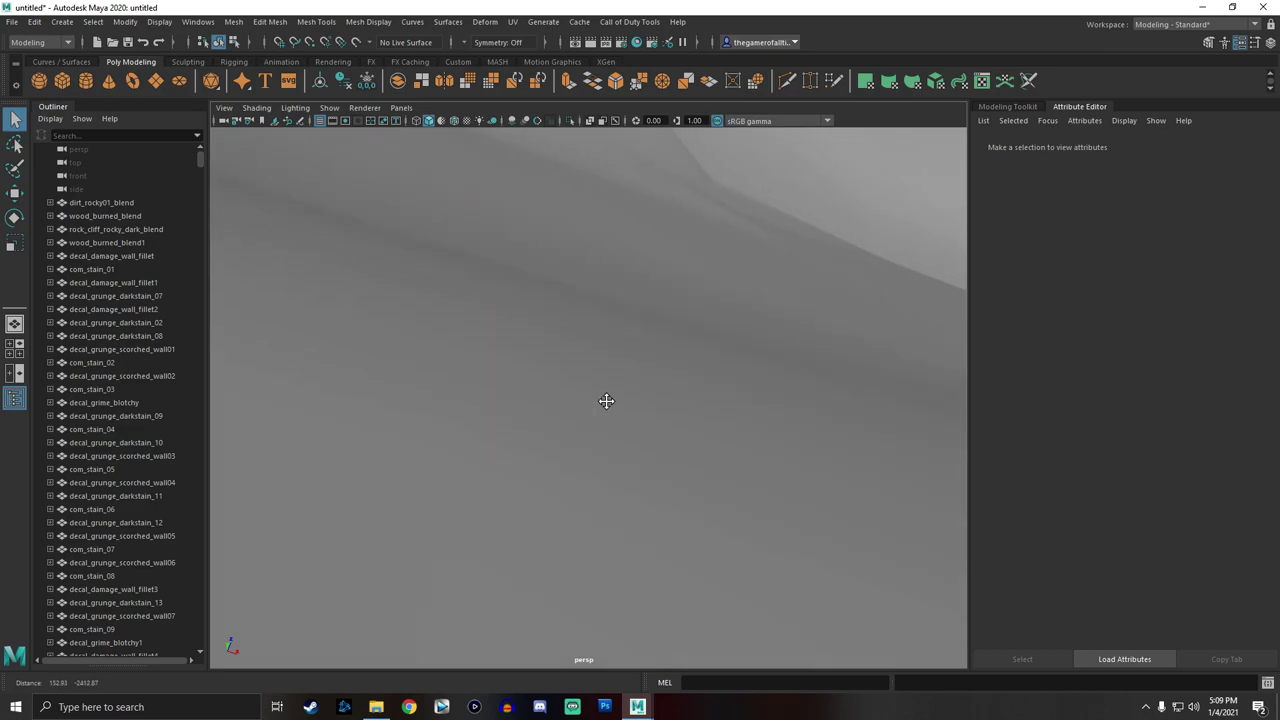
{"action": "scroll", "coordinate": [604, 400], "scroll_direction": "down", "scroll_amount": 4}
{"action": "scroll", "coordinate": [603, 406], "scroll_direction": "down", "scroll_amount": 3}
{"action": "scroll", "coordinate": [603, 406], "scroll_direction": "up", "scroll_amount": 3}
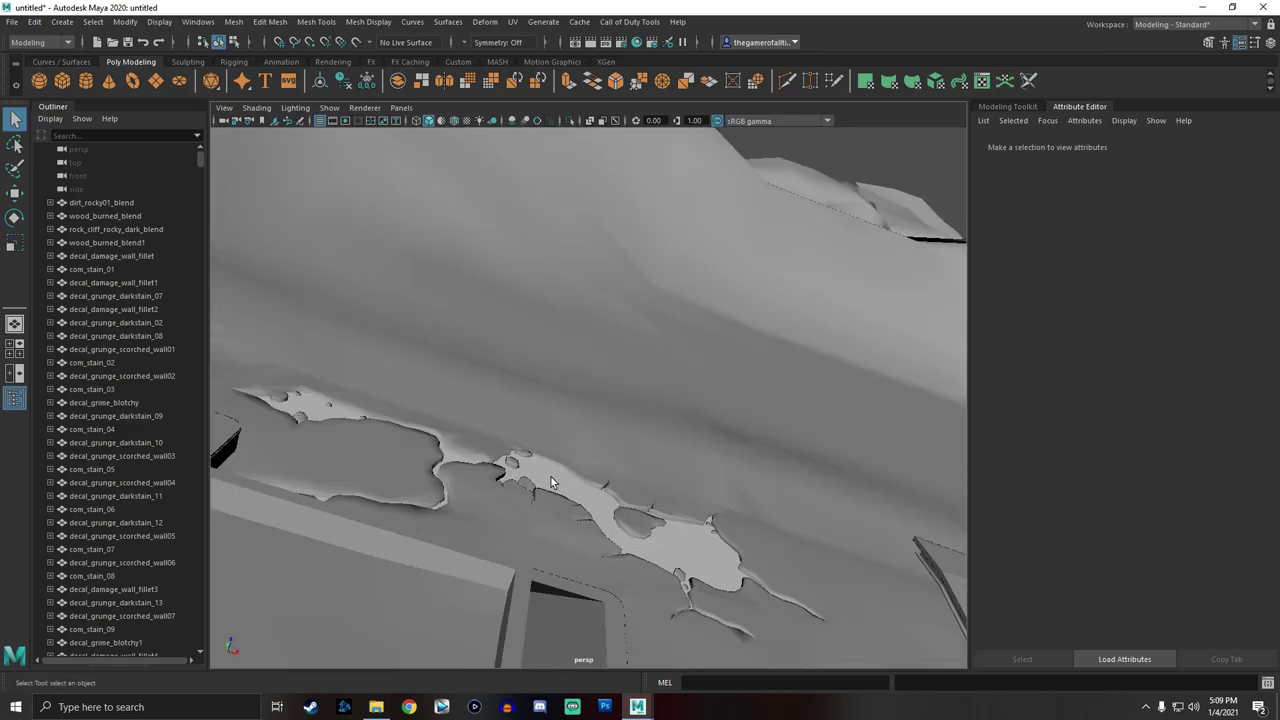
{"action": "left_click_drag", "start_coordinate": [603, 406], "coordinate": [562, 470], "text": "alt"}
{"action": "scroll", "coordinate": [562, 470], "scroll_direction": "up", "scroll_amount": 5}
{"action": "scroll", "coordinate": [608, 395], "scroll_direction": "down", "scroll_amount": 3}
{"action": "scroll", "coordinate": [608, 395], "scroll_direction": "up", "scroll_amount": 3}
{"action": "scroll", "coordinate": [608, 394], "scroll_direction": "down", "scroll_amount": 4}
{"action": "right_click_drag", "start_coordinate": [608, 394], "coordinate": [625, 481], "text": "alt"}
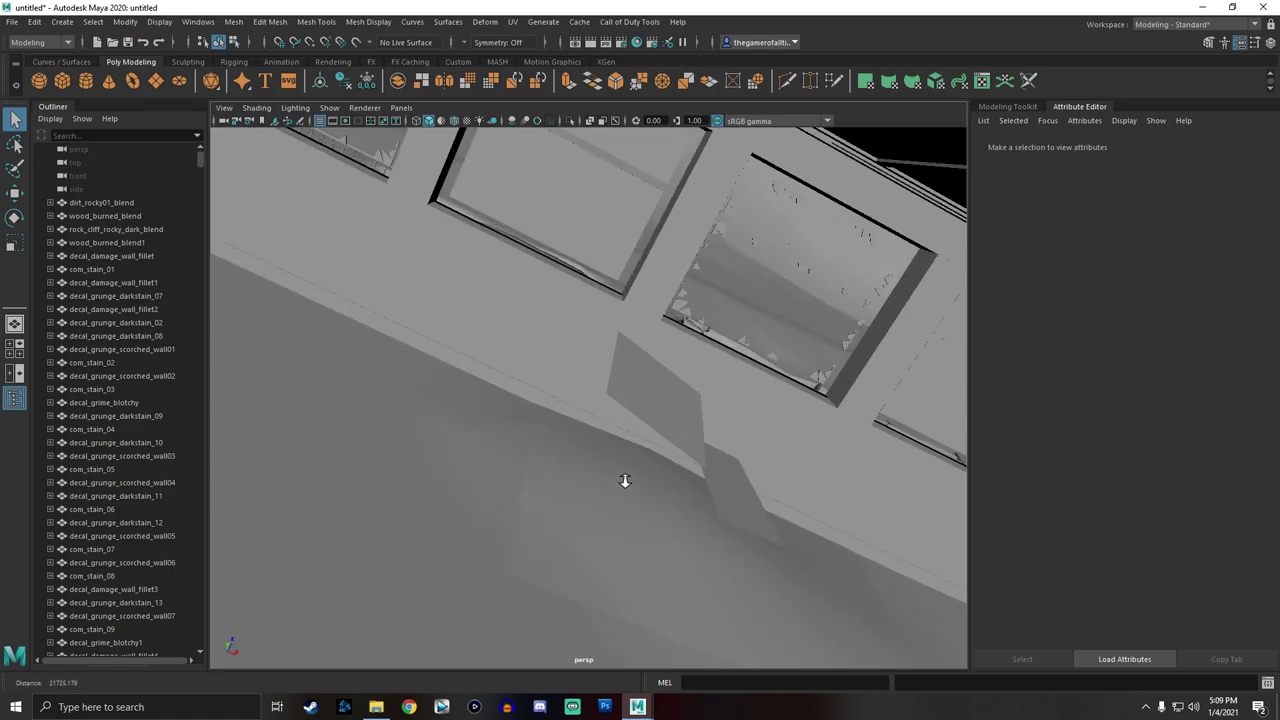
{"action": "scroll", "coordinate": [626, 477], "scroll_direction": "up", "scroll_amount": 3}
Examine the whole map from above and the fenced building on the open terrain.
{"action": "left_click_drag", "start_coordinate": [645, 483], "coordinate": [607, 433], "text": "alt"}
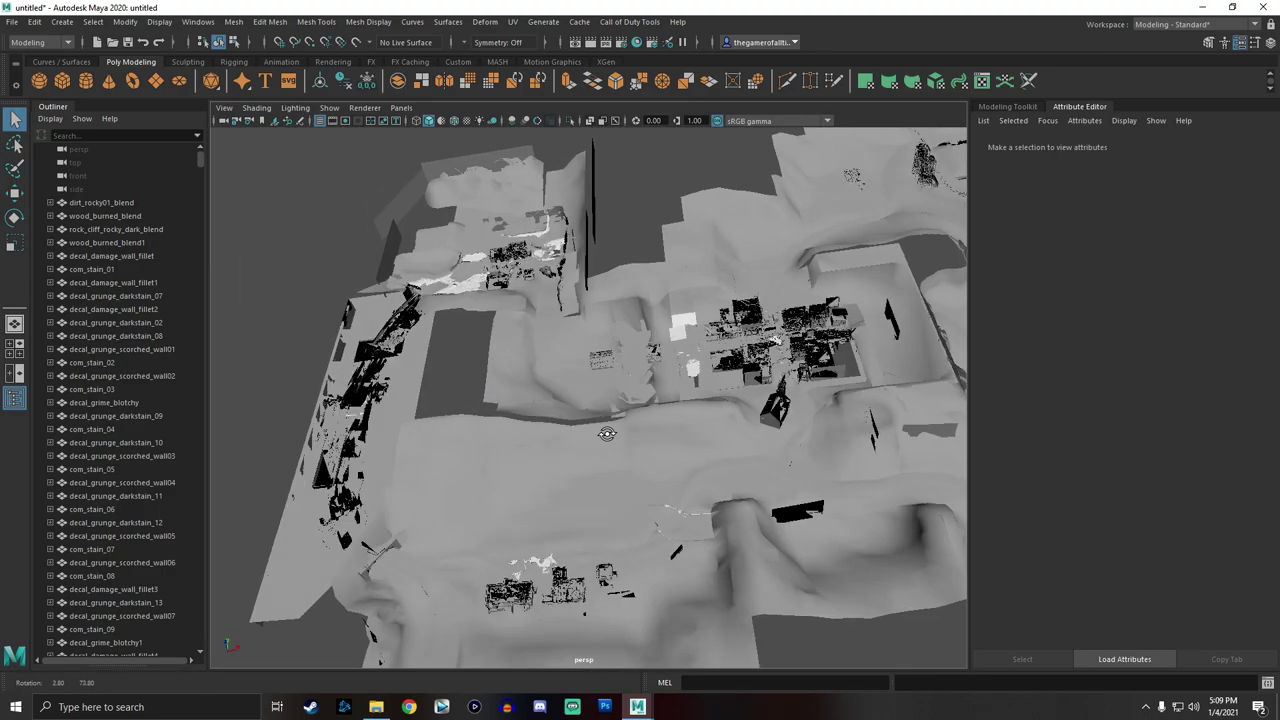
{"action": "middle_click_drag", "start_coordinate": [760, 434], "coordinate": [299, 476], "text": "alt"}
{"action": "scroll", "coordinate": [665, 339], "scroll_direction": "up", "scroll_amount": 5}
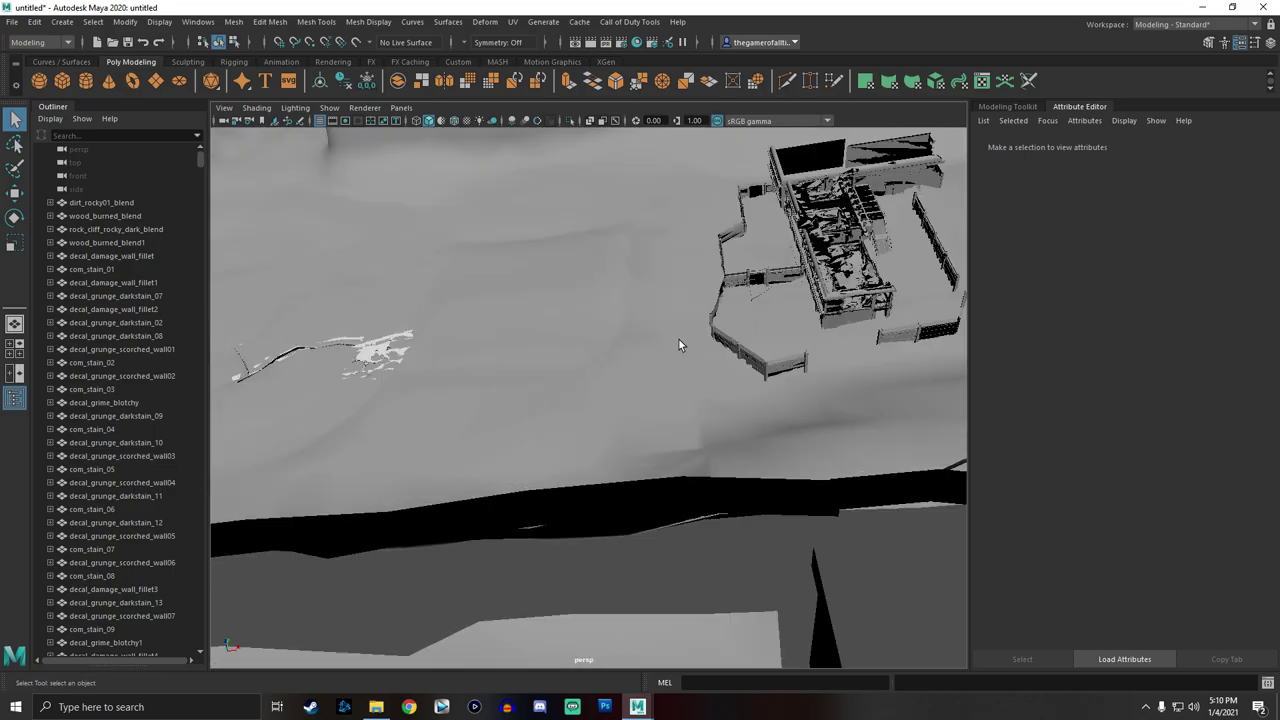
{"action": "middle_click_drag", "start_coordinate": [749, 318], "coordinate": [610, 398], "text": "alt"}
{"action": "scroll", "coordinate": [680, 323], "scroll_direction": "up", "scroll_amount": 5}
{"action": "left_click_drag", "start_coordinate": [680, 323], "coordinate": [694, 306], "text": "alt"}
{"action": "right_click_drag", "start_coordinate": [694, 306], "coordinate": [628, 410], "text": "alt"}
{"action": "mouse_move", "coordinate": [664, 343]}
{"action": "left_mouse_down", "text": "alt"}
{"action": "mouse_move", "coordinate": [712, 351]}
{"action": "mouse_move", "coordinate": [631, 349]}
{"action": "mouse_move", "coordinate": [657, 341]}
{"action": "left_mouse_up", "text": "alt"}
{"action": "scroll", "coordinate": [657, 341], "scroll_direction": "down", "scroll_amount": 12}
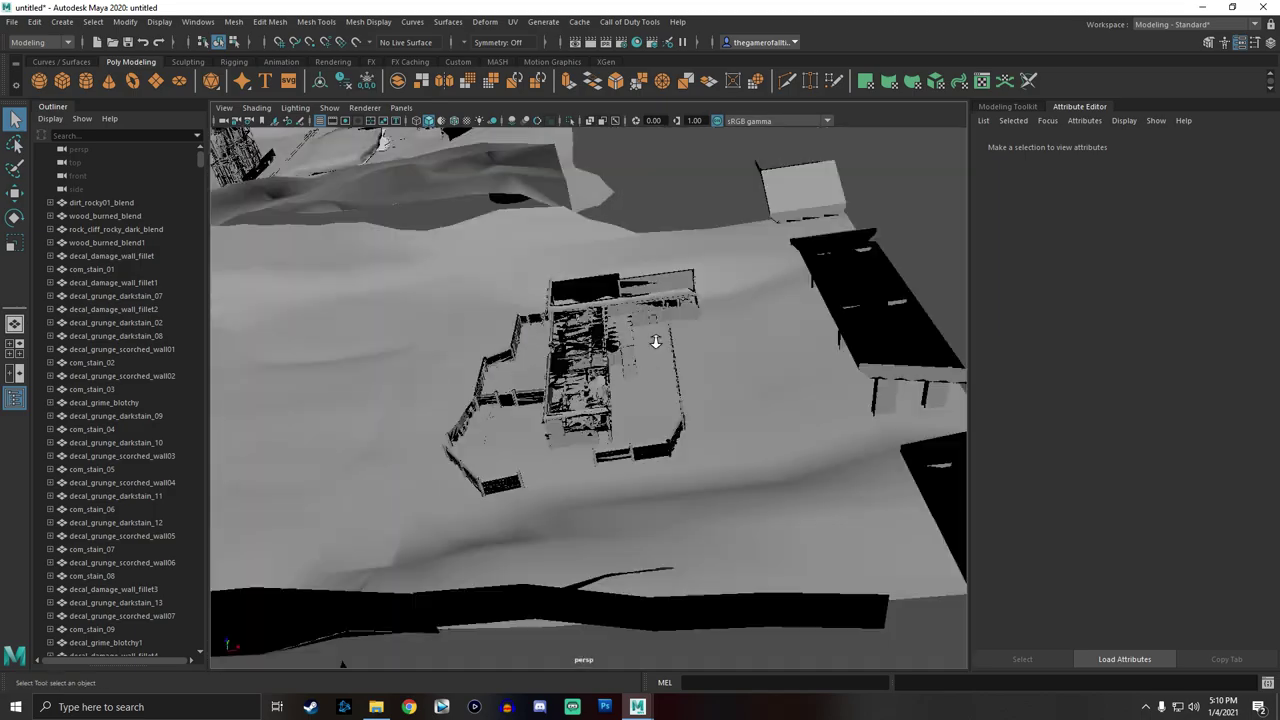
{"action": "scroll", "coordinate": [629, 347], "scroll_direction": "up", "scroll_amount": 4}
{"action": "middle_click_drag", "start_coordinate": [438, 389], "coordinate": [688, 356], "text": "alt"}
{"action": "left_click", "coordinate": [124, 204]}
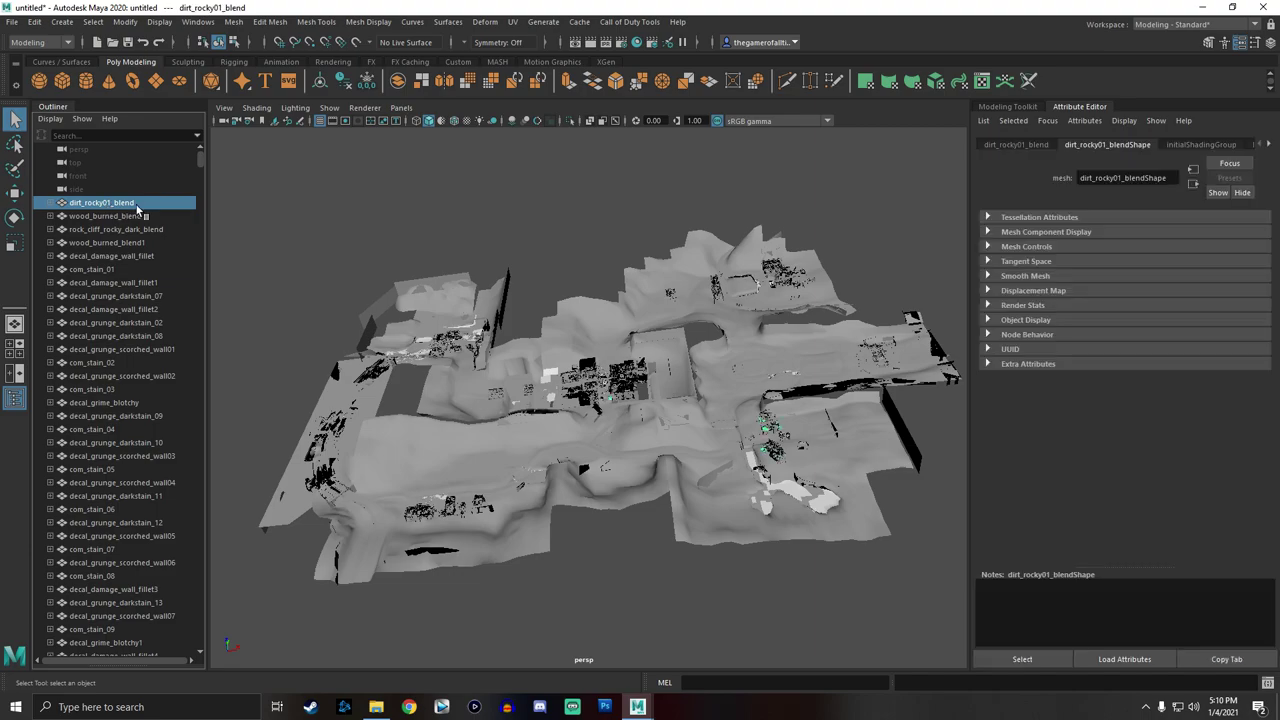
{"action": "left_click_drag", "start_coordinate": [201, 160], "coordinate": [207, 641]}
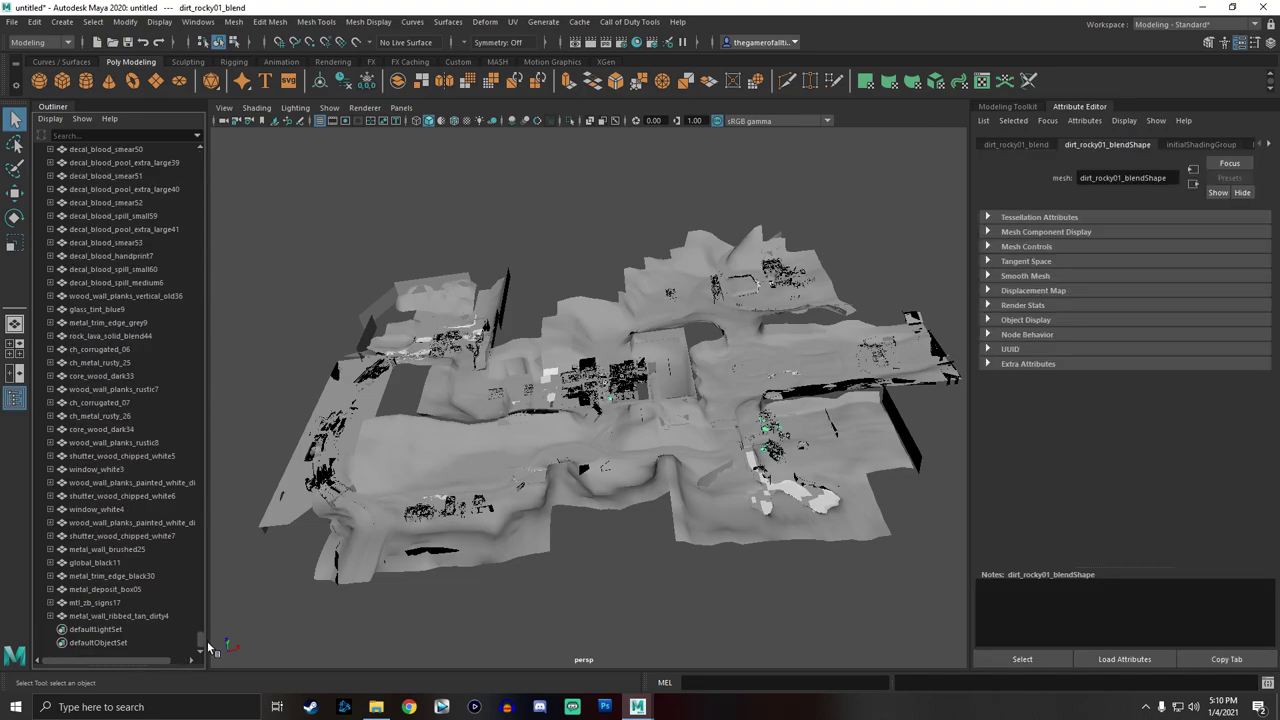
{"action": "left_click", "coordinate": [133, 616], "text": "shift"}
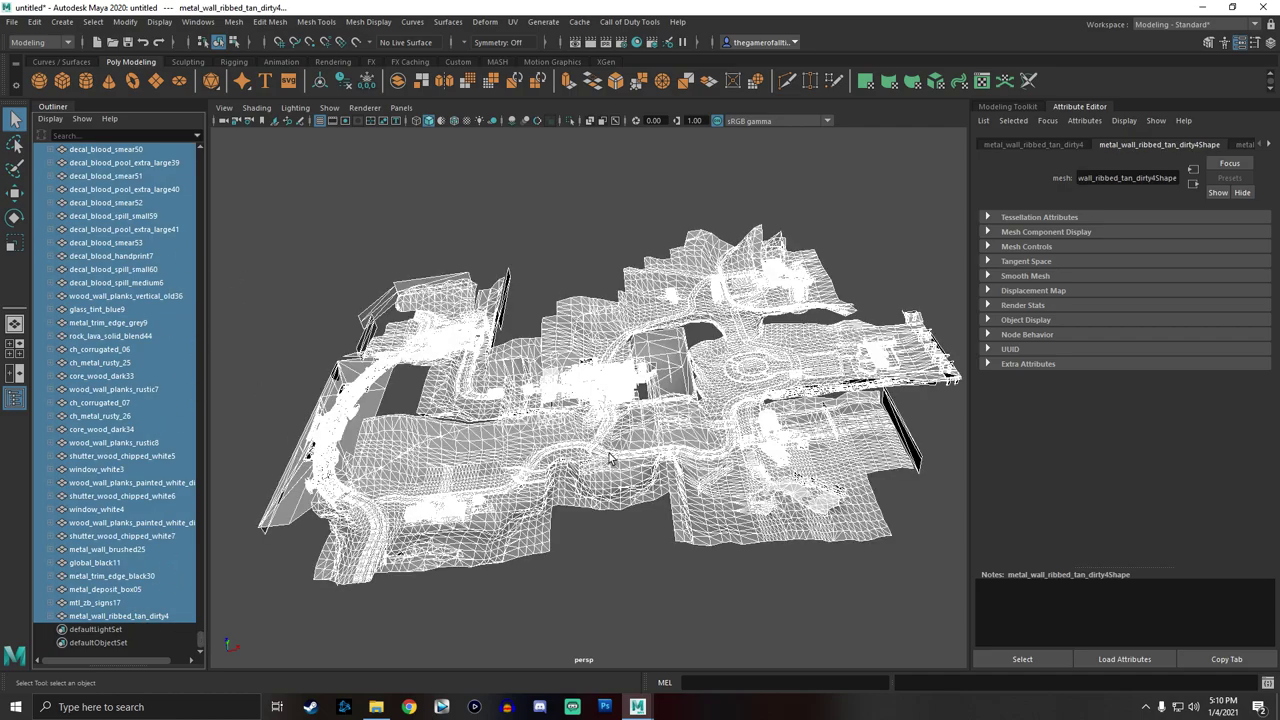
{"action": "left_click", "coordinate": [357, 271]}
Delete the core_foliage_treewall and core_foliage_treewall1 meshes around the map's edges.
{"action": "key", "text": "6"}
{"action": "left_click", "coordinate": [380, 309]}
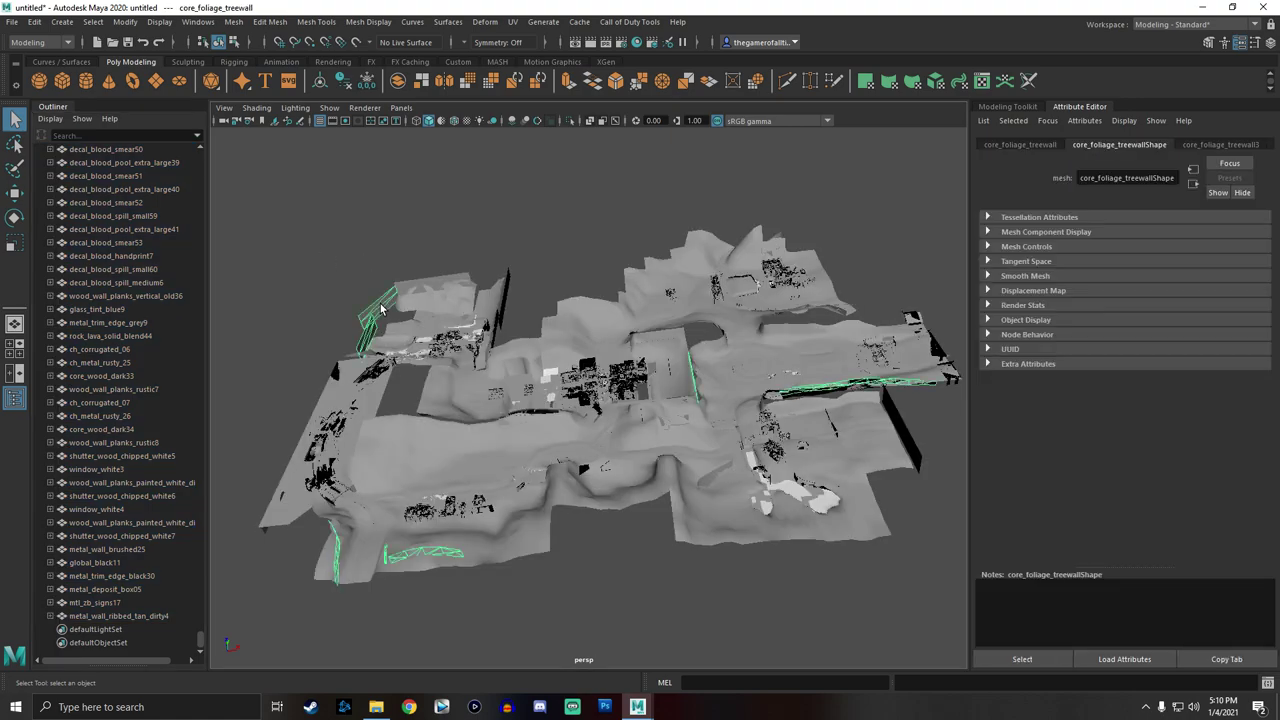
{"action": "key", "text": "Delete"}
{"action": "left_click", "coordinate": [411, 281]}
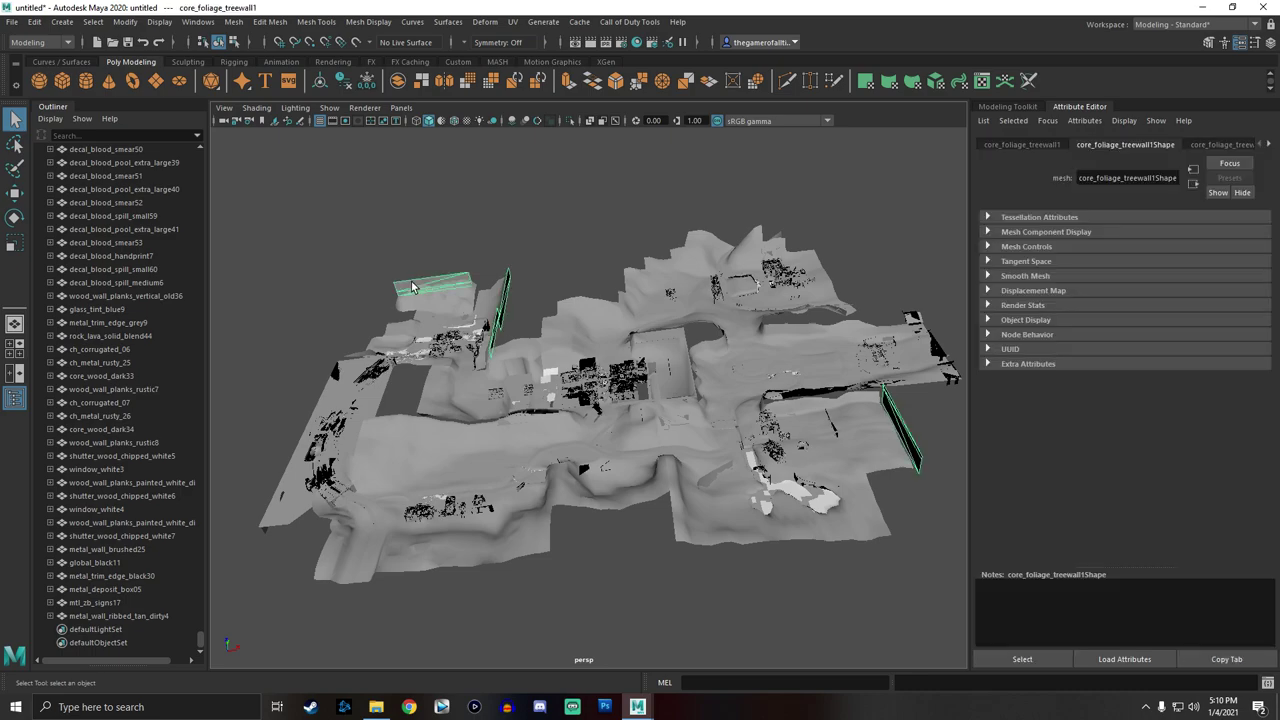
{"action": "key", "text": "Delete"}
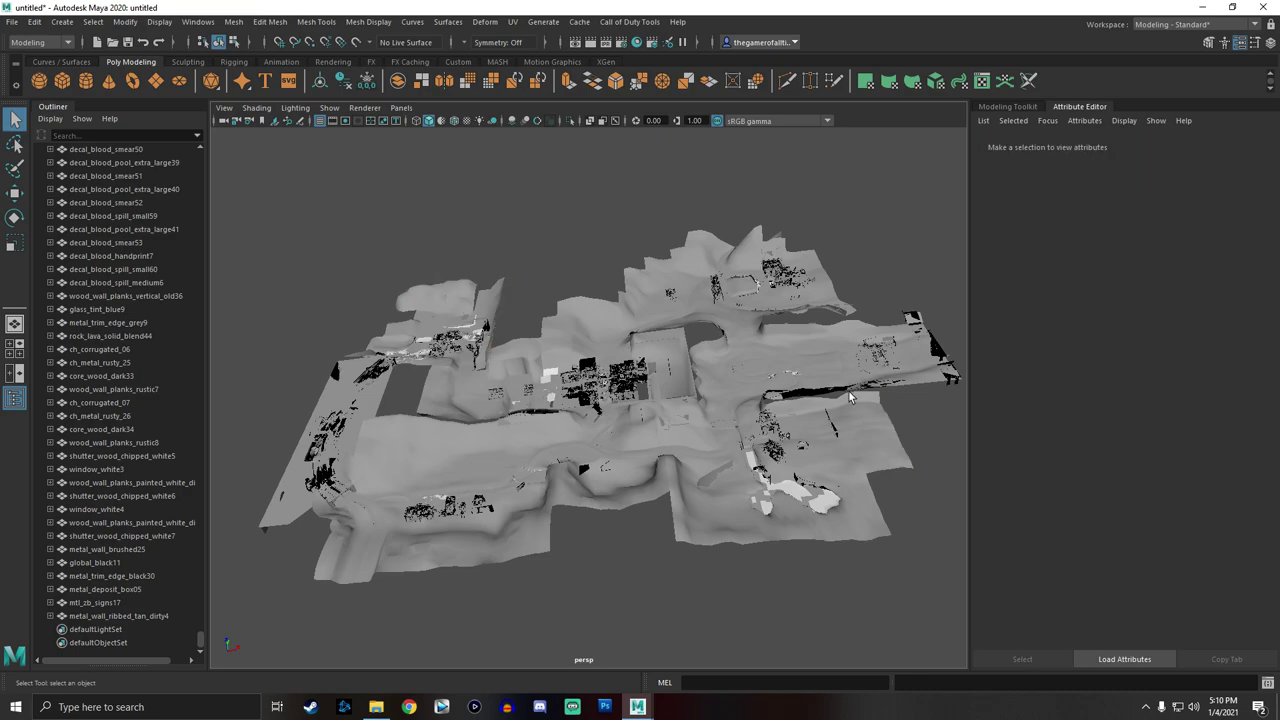
Examine which parts of the map the afr_ground_grass_02 and atmos_glow_fire meshes cover.
{"action": "left_click", "coordinate": [698, 250]}
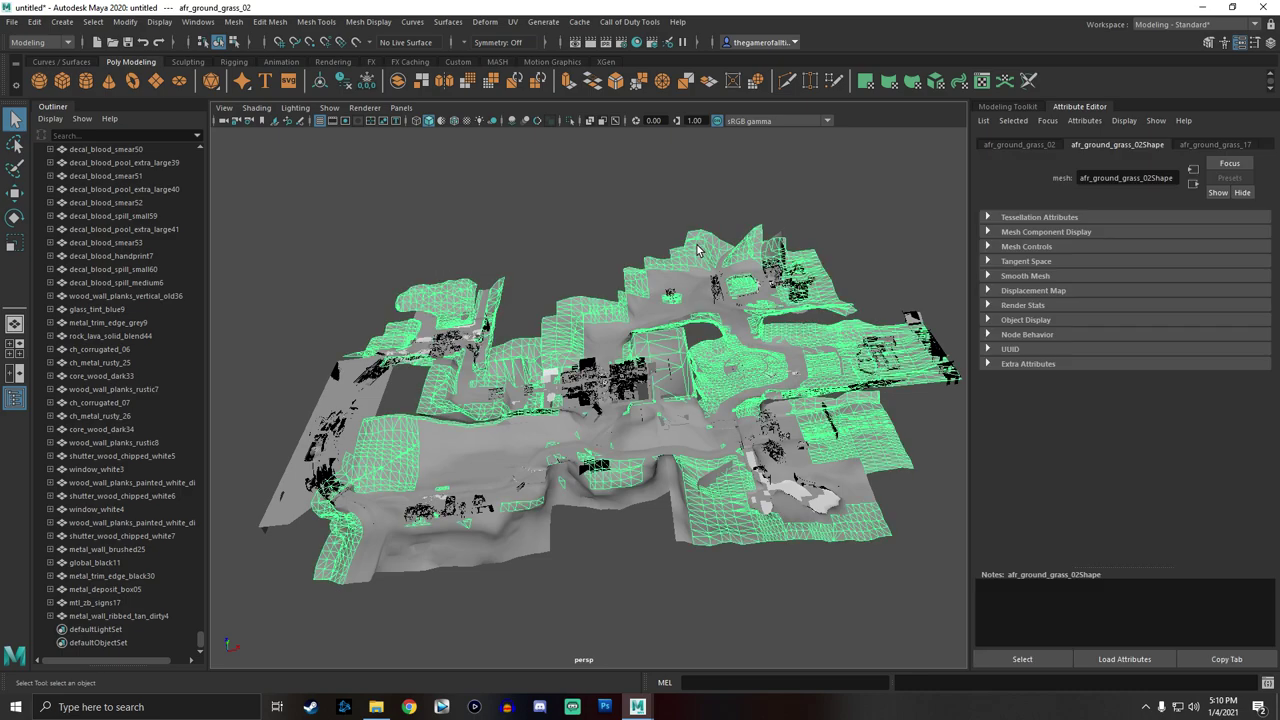
{"action": "left_click", "coordinate": [549, 267]}
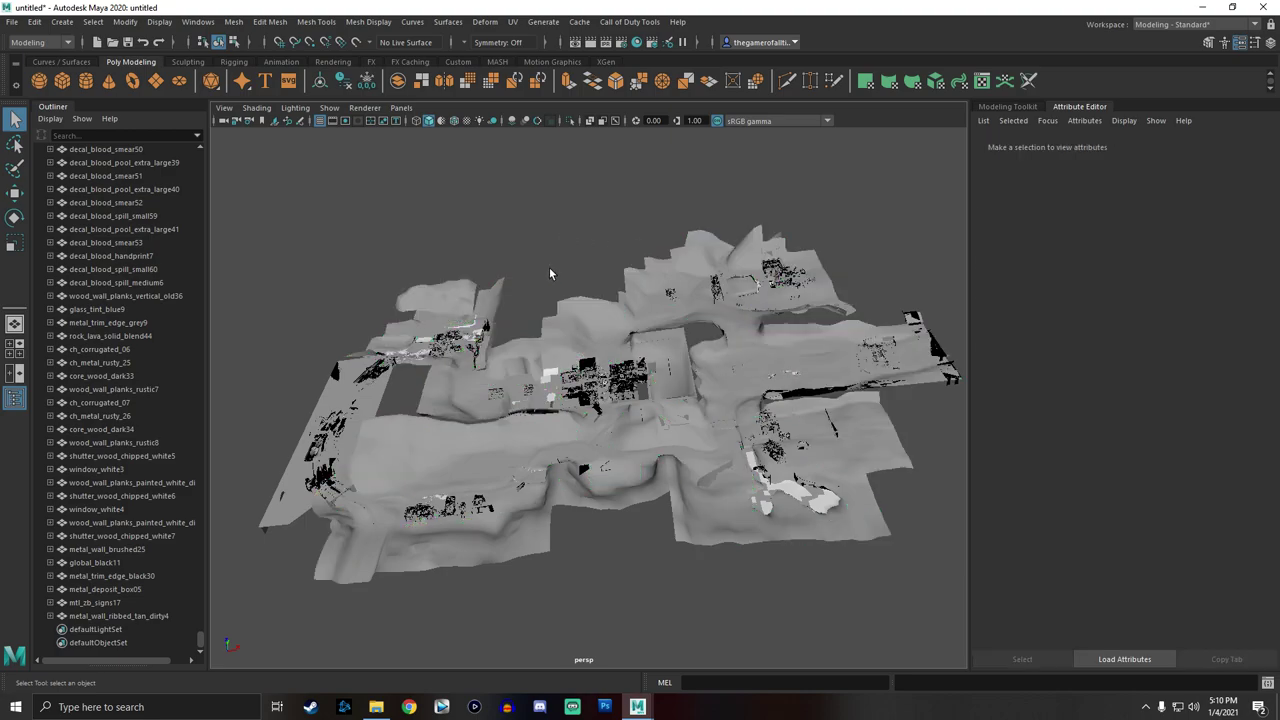
{"action": "left_click", "coordinate": [585, 470]}
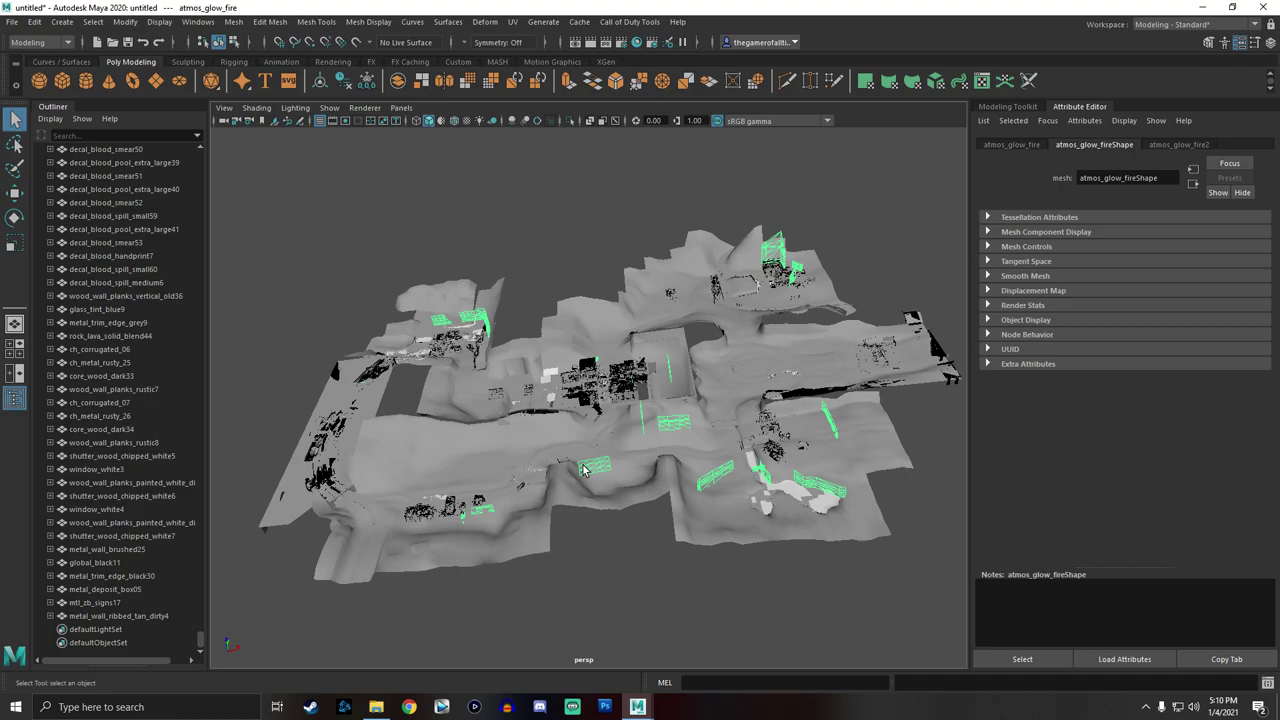
{"action": "left_click", "coordinate": [547, 256]}
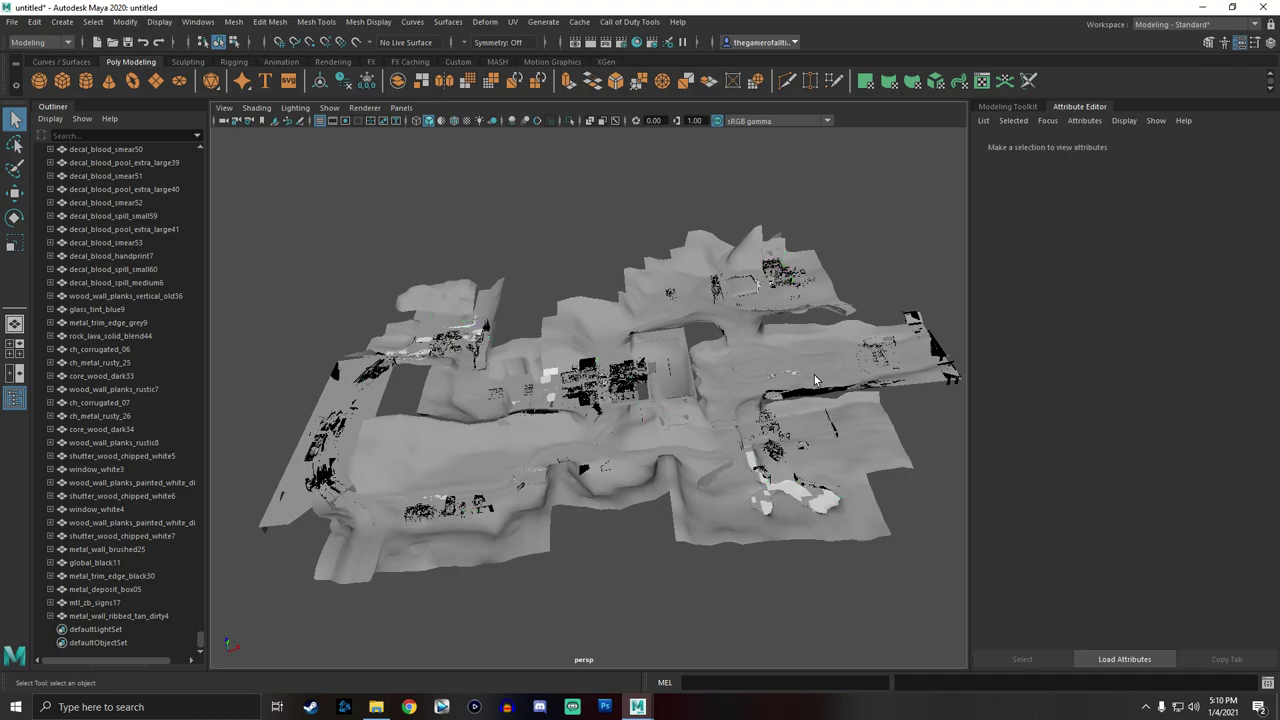
Select all map meshes from dirt_rocky01_blend through metal_wall_ribbed_tan_dirty4.
{"action": "scroll", "coordinate": [123, 256], "scroll_direction": "up", "scroll_amount": 10}
{"action": "scroll", "coordinate": [190, 590], "scroll_direction": "up", "scroll_amount": 10}
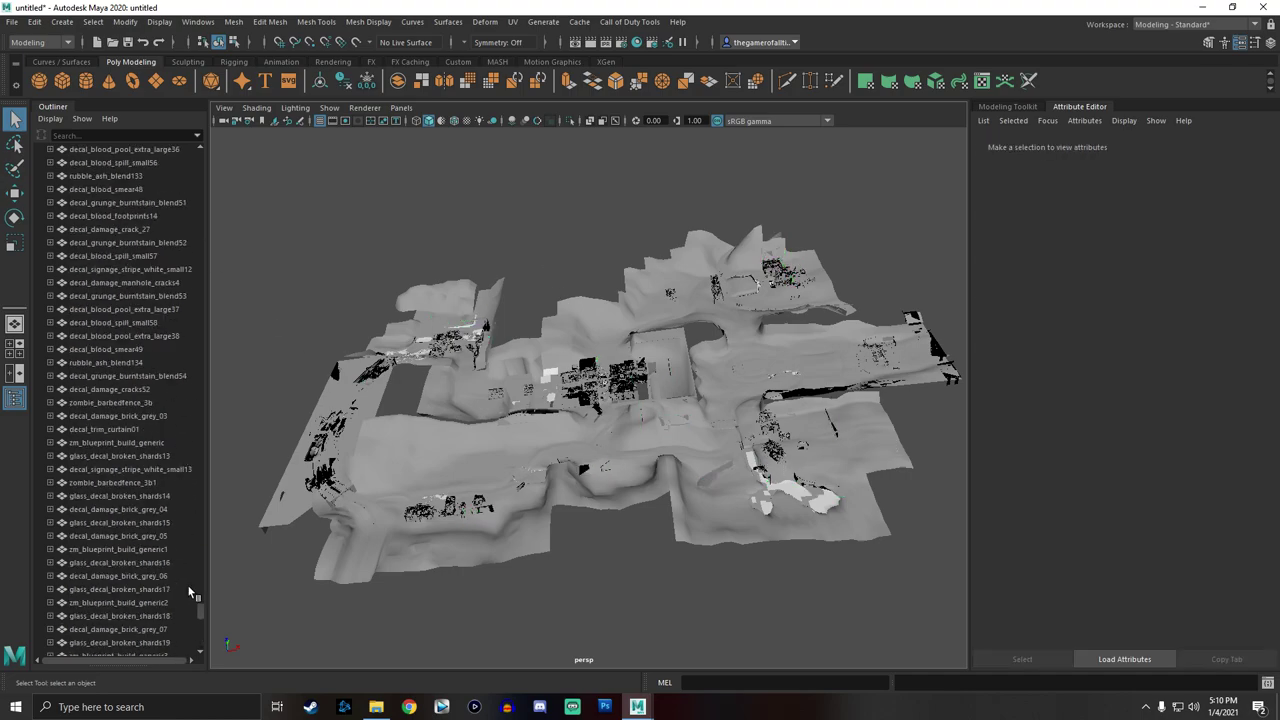
{"action": "left_click_drag", "start_coordinate": [200, 609], "coordinate": [136, 200]}
{"action": "left_click", "coordinate": [105, 617]}
{"action": "left_click", "coordinate": [136, 202]}
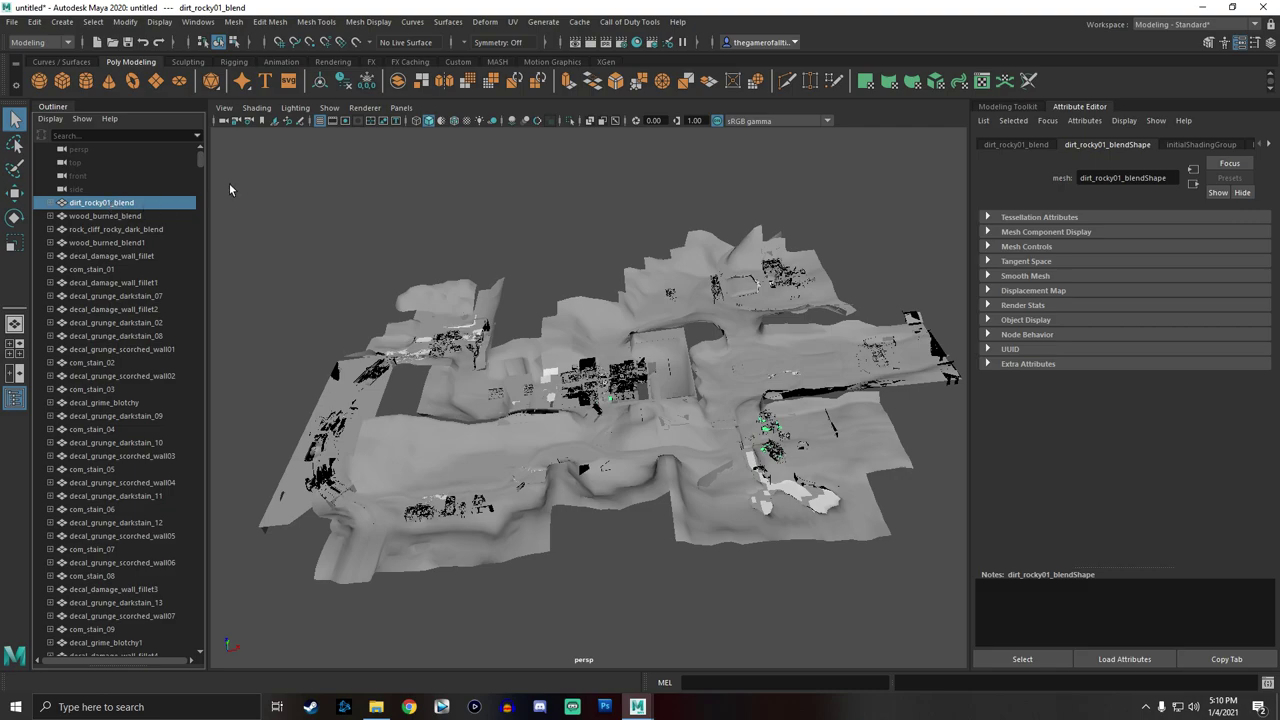
{"action": "left_click_drag", "start_coordinate": [202, 154], "coordinate": [211, 651]}
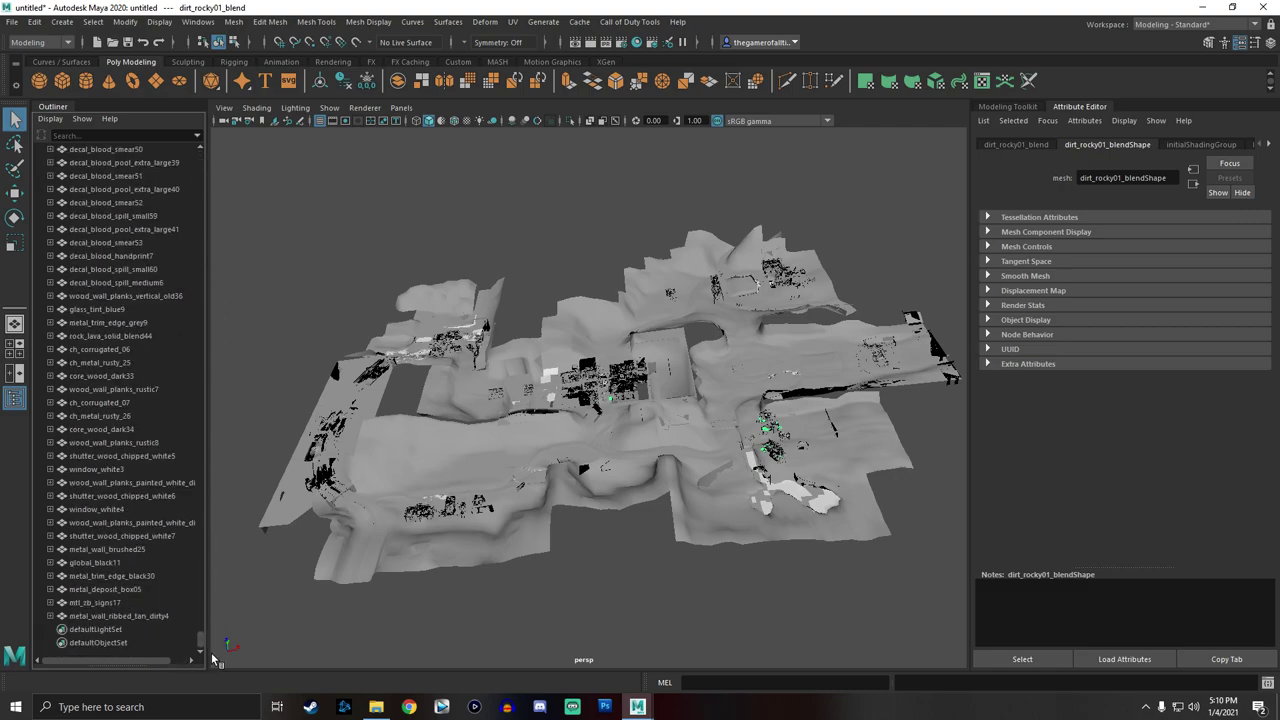
{"action": "left_click", "coordinate": [120, 617], "text": "shift"}
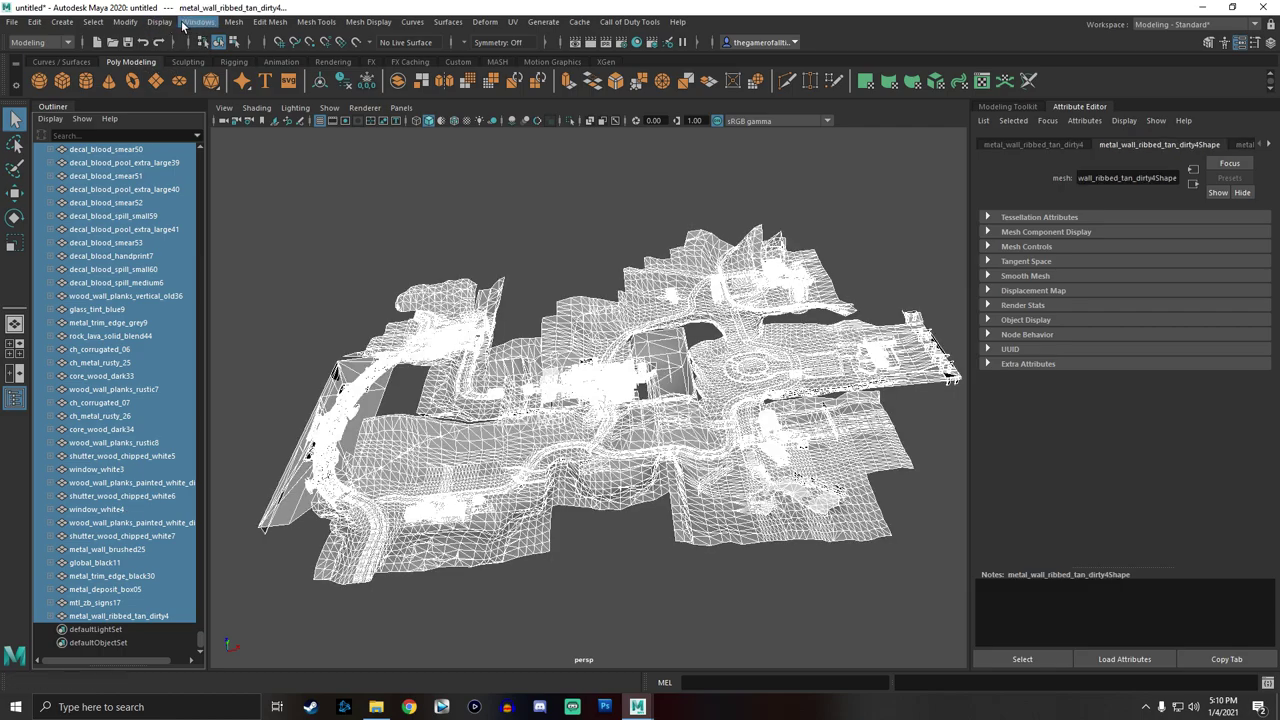
{"action": "left_click", "coordinate": [233, 22]}
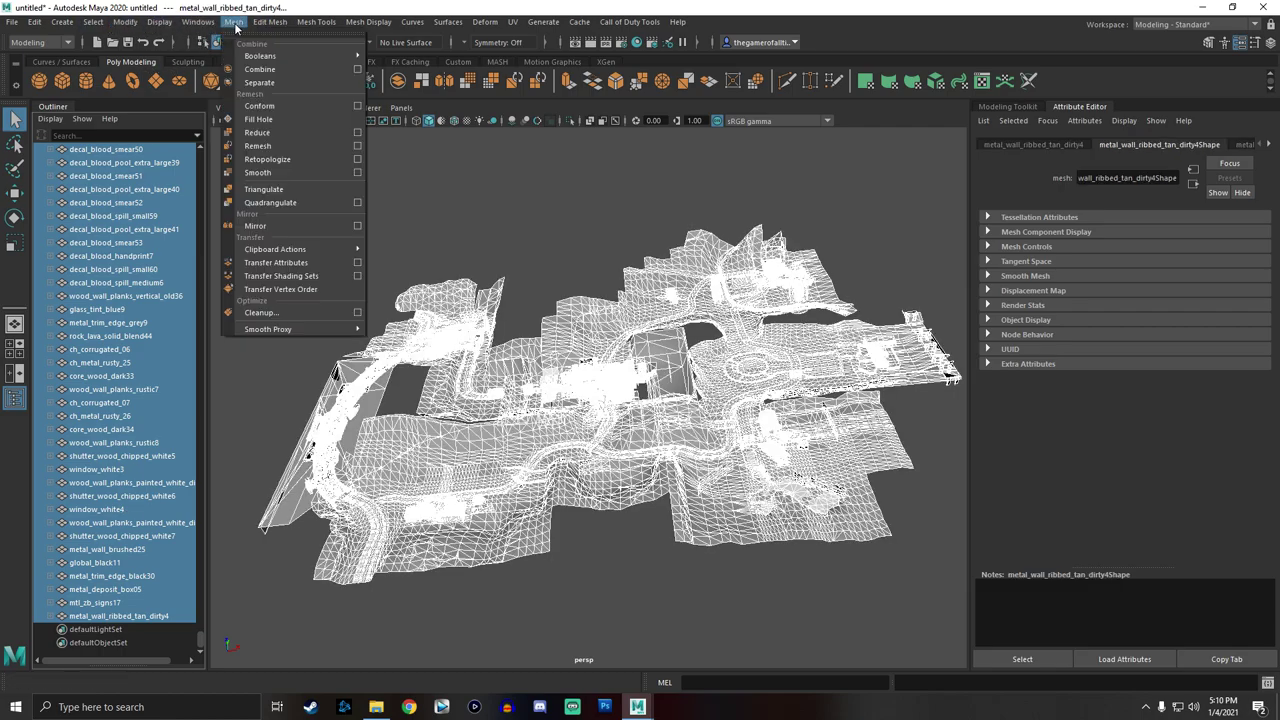
{"action": "left_click", "coordinate": [229, 23]}
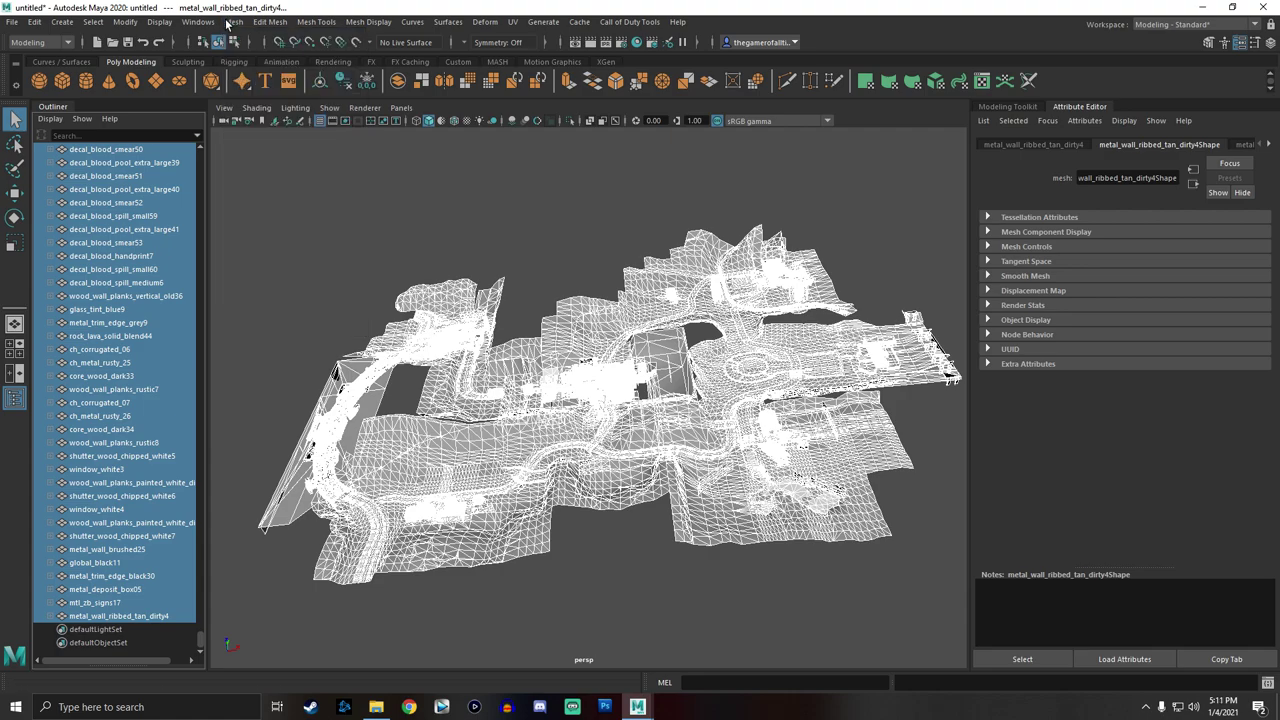
Compare the Rigging menu set with the Modeling menu set, ending on Modeling.
{"action": "left_click", "coordinate": [35, 46]}
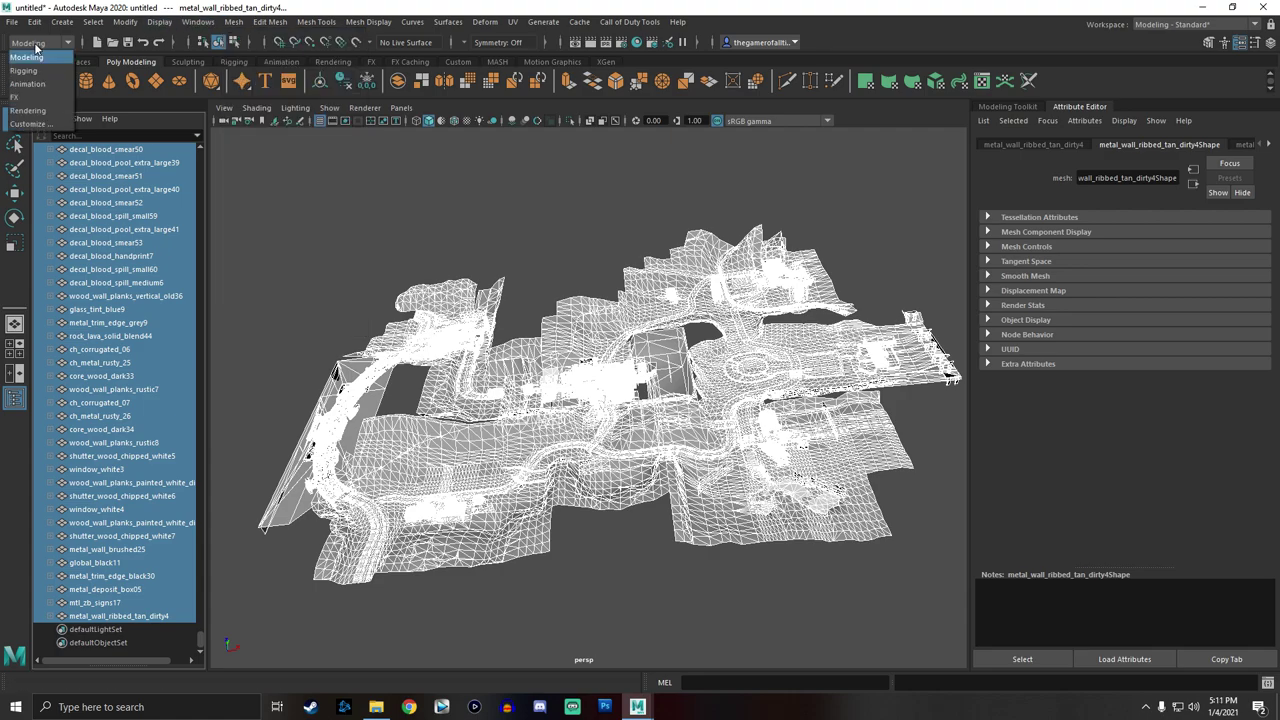
{"action": "left_click", "coordinate": [38, 71]}
{"action": "left_click", "coordinate": [34, 46]}
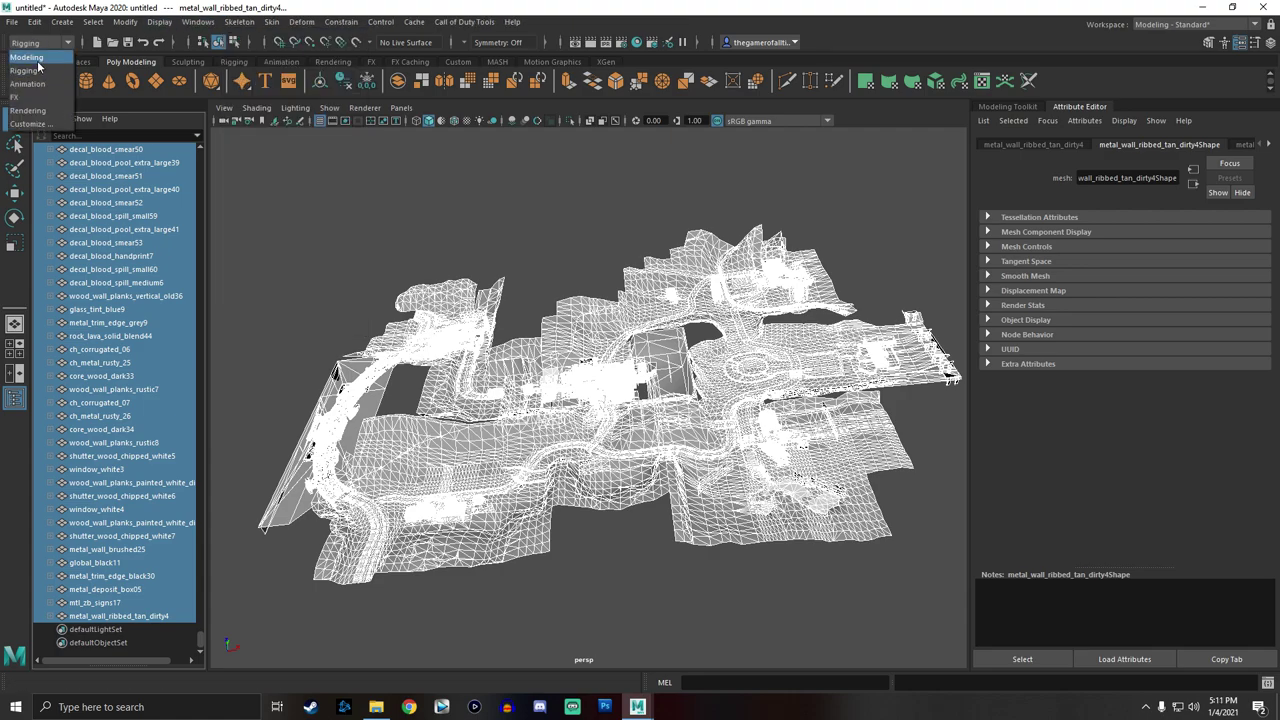
{"action": "left_click", "coordinate": [44, 57]}
{"action": "left_click", "coordinate": [40, 42]}
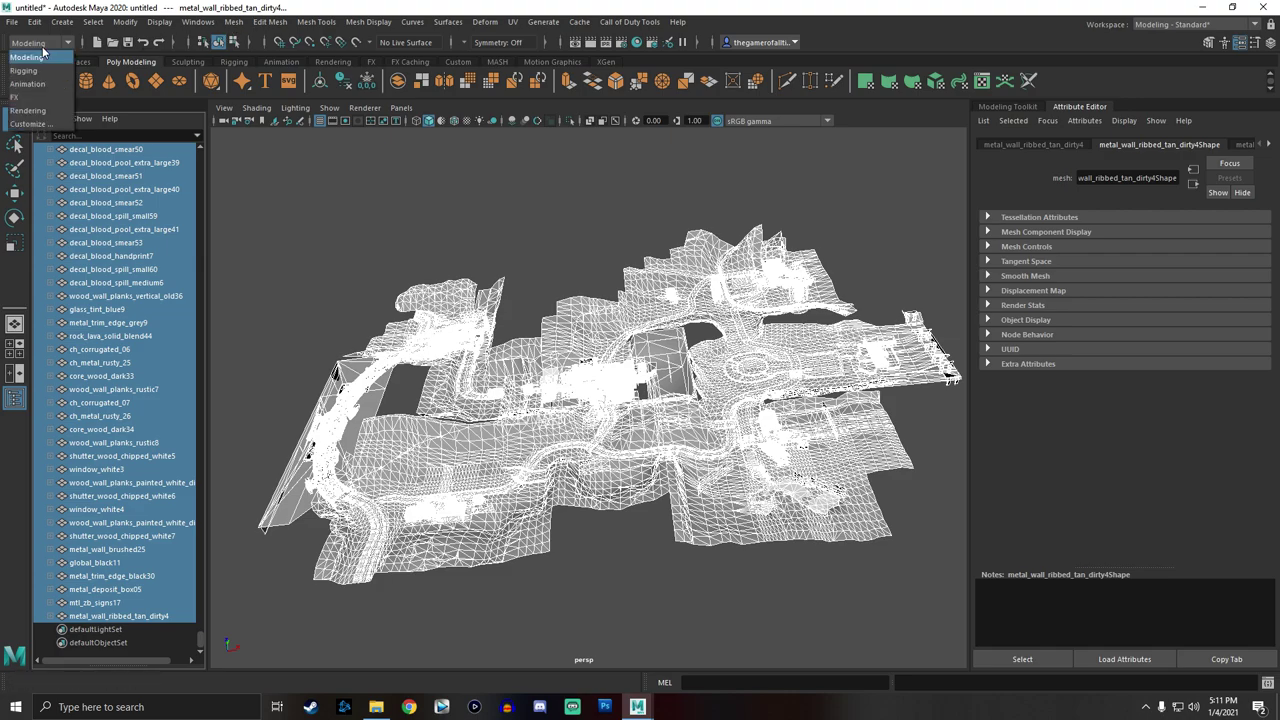
{"action": "left_click", "coordinate": [45, 71]}
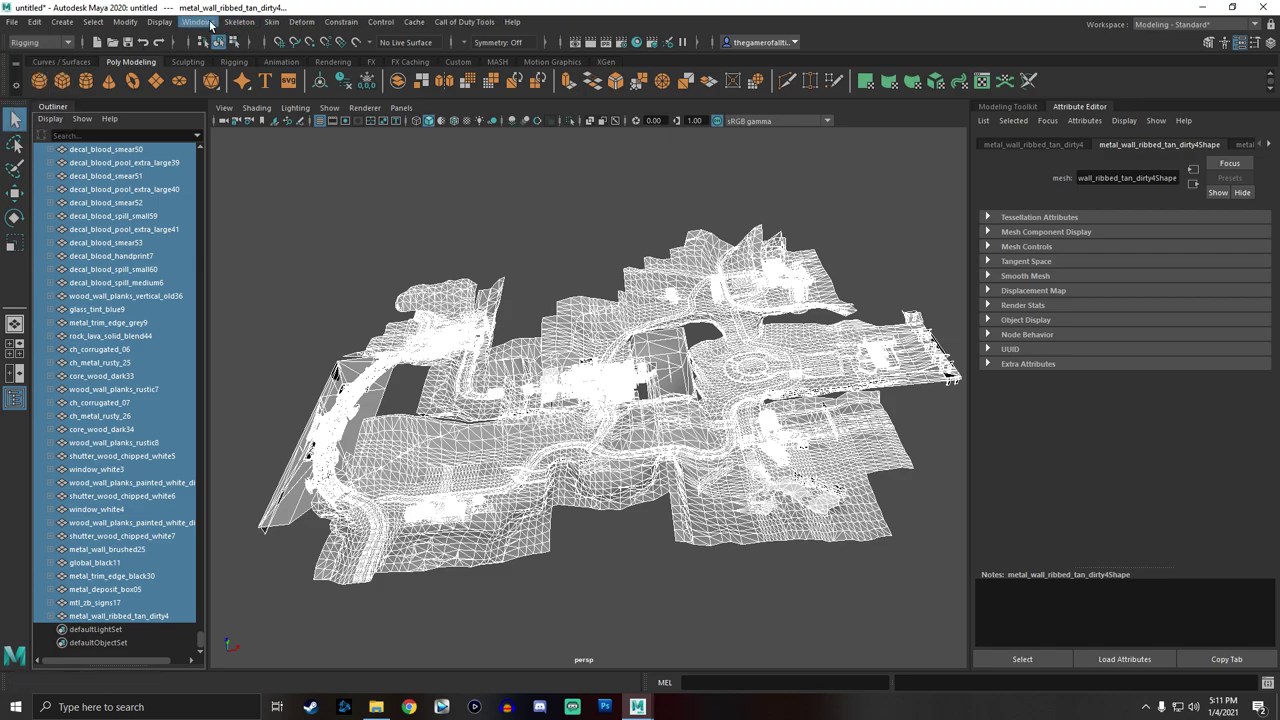
{"action": "left_click", "coordinate": [58, 45]}
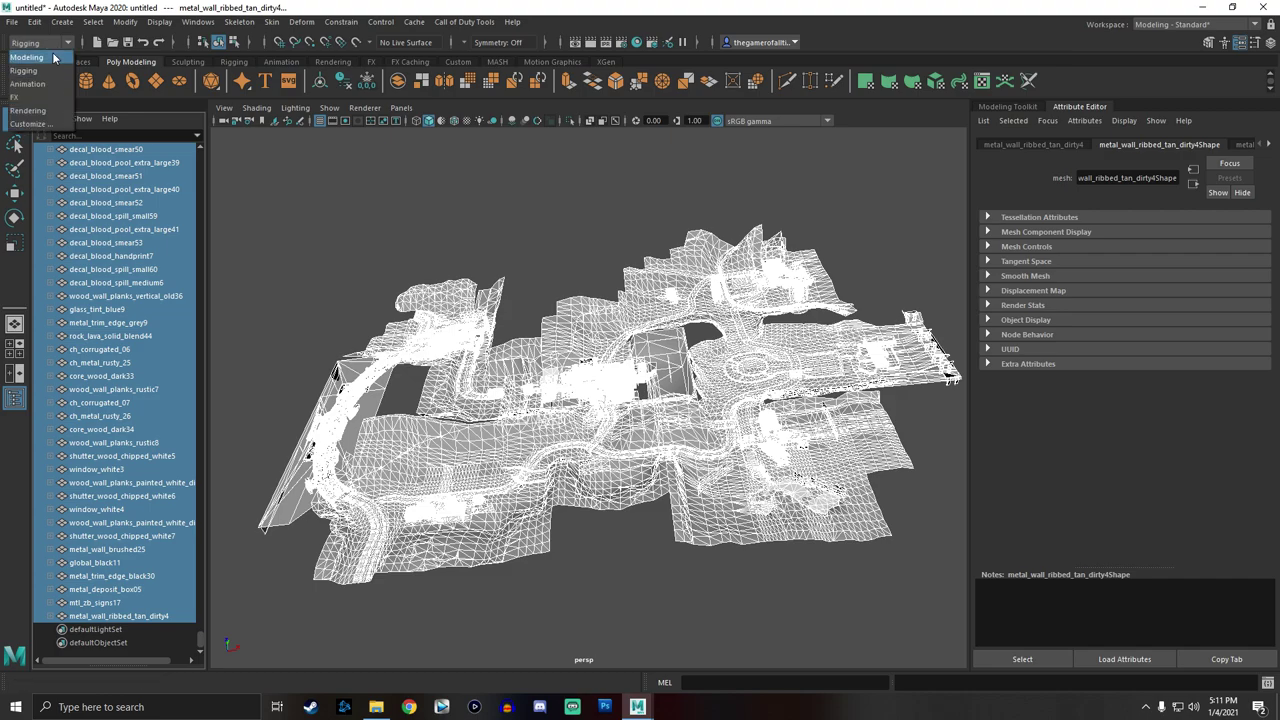
{"action": "left_click", "coordinate": [44, 57]}
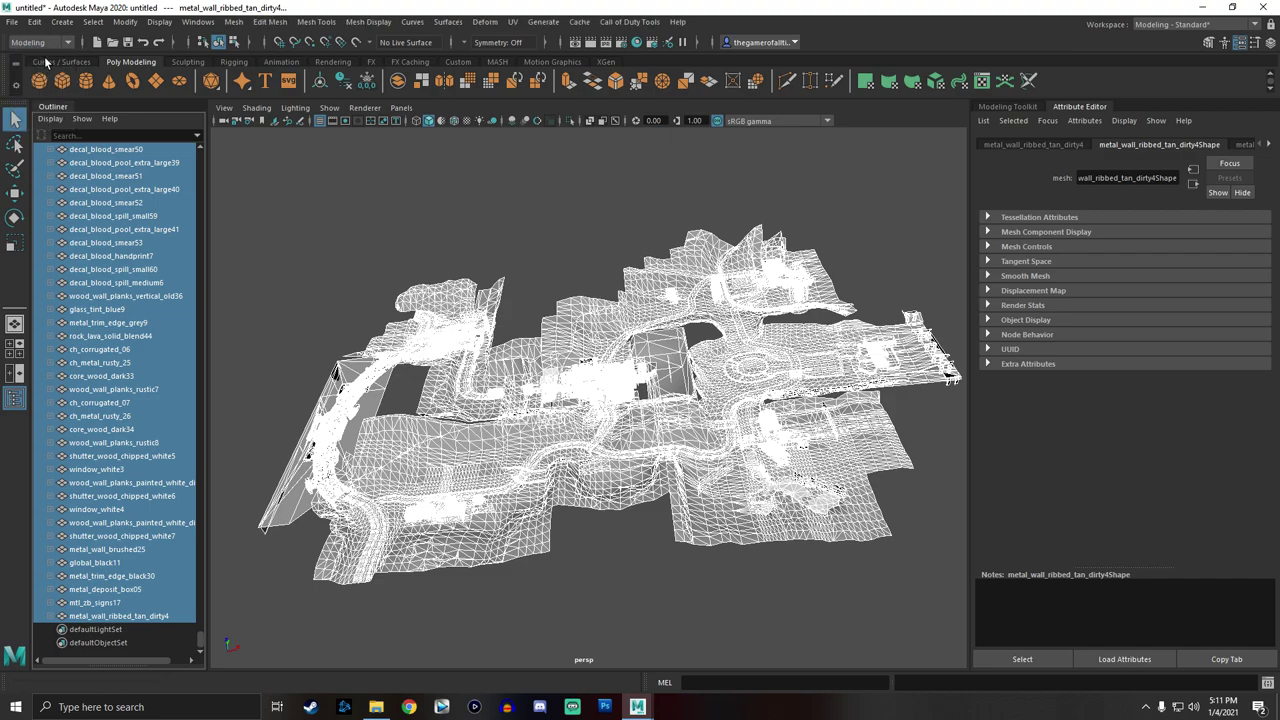
Combine all the selected map meshes into a single mesh.
{"action": "left_click", "coordinate": [226, 28]}
{"action": "left_click", "coordinate": [258, 69]}
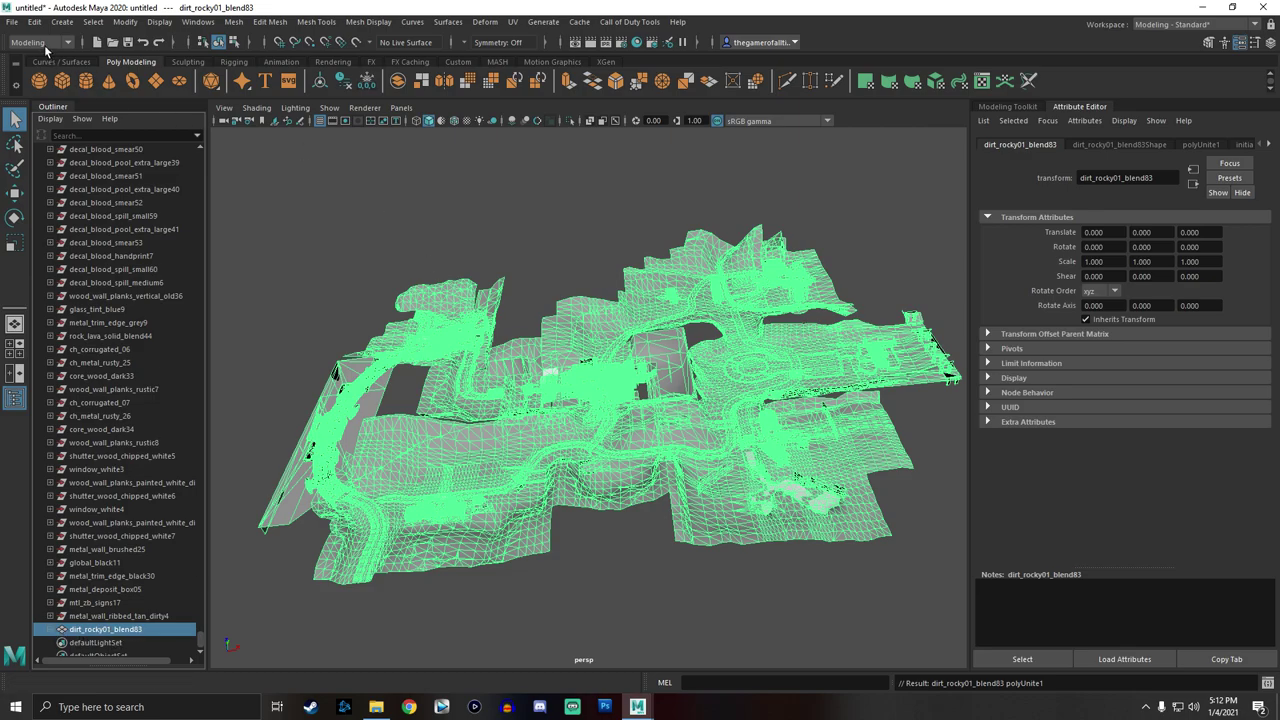
Start saving the scene under a new name and browse to E:\SteamLibrary\steamapps\common\Call of Duty Black Ops III\model_export.
{"action": "left_click", "coordinate": [12, 22]}
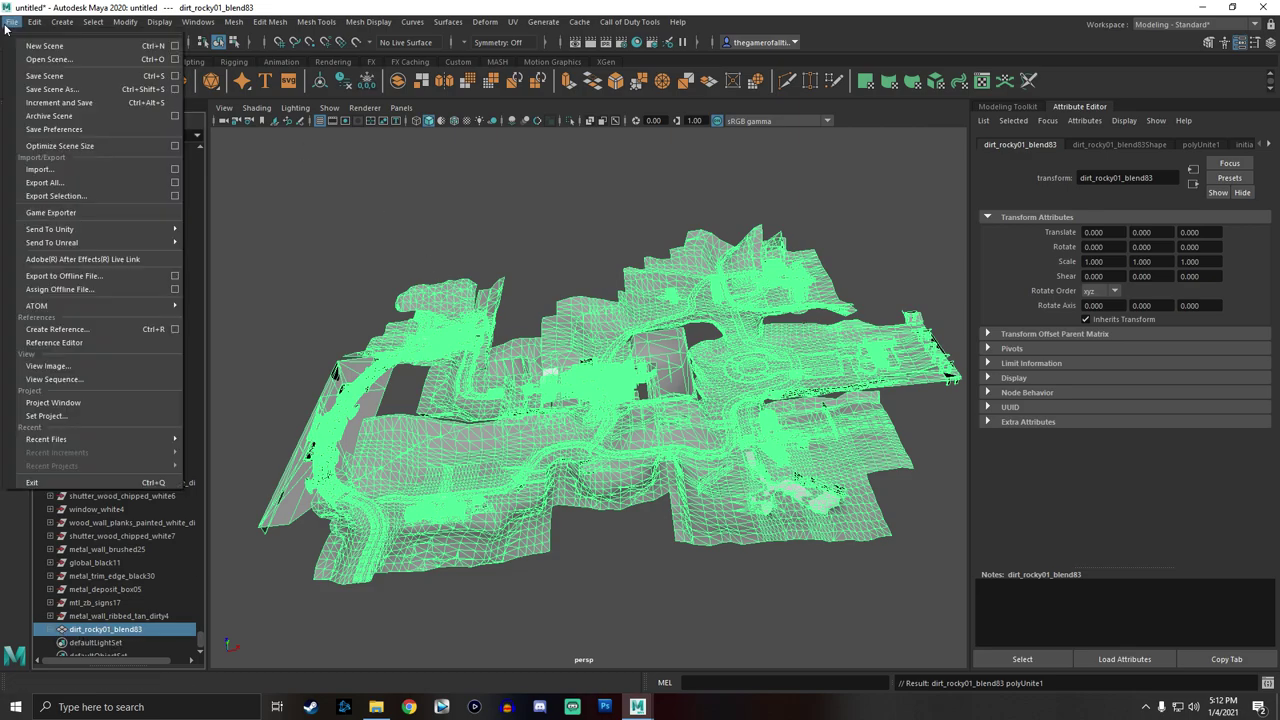
{"action": "left_click", "coordinate": [67, 90]}
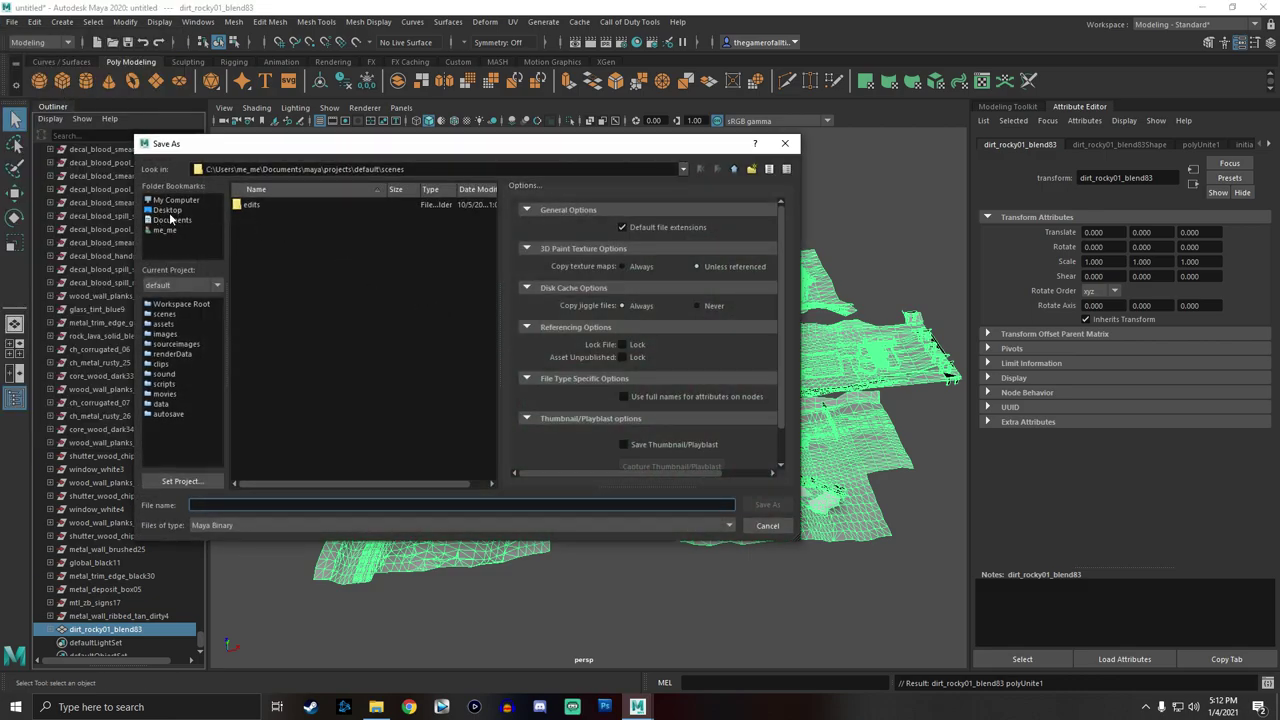
{"action": "left_click", "coordinate": [168, 210]}
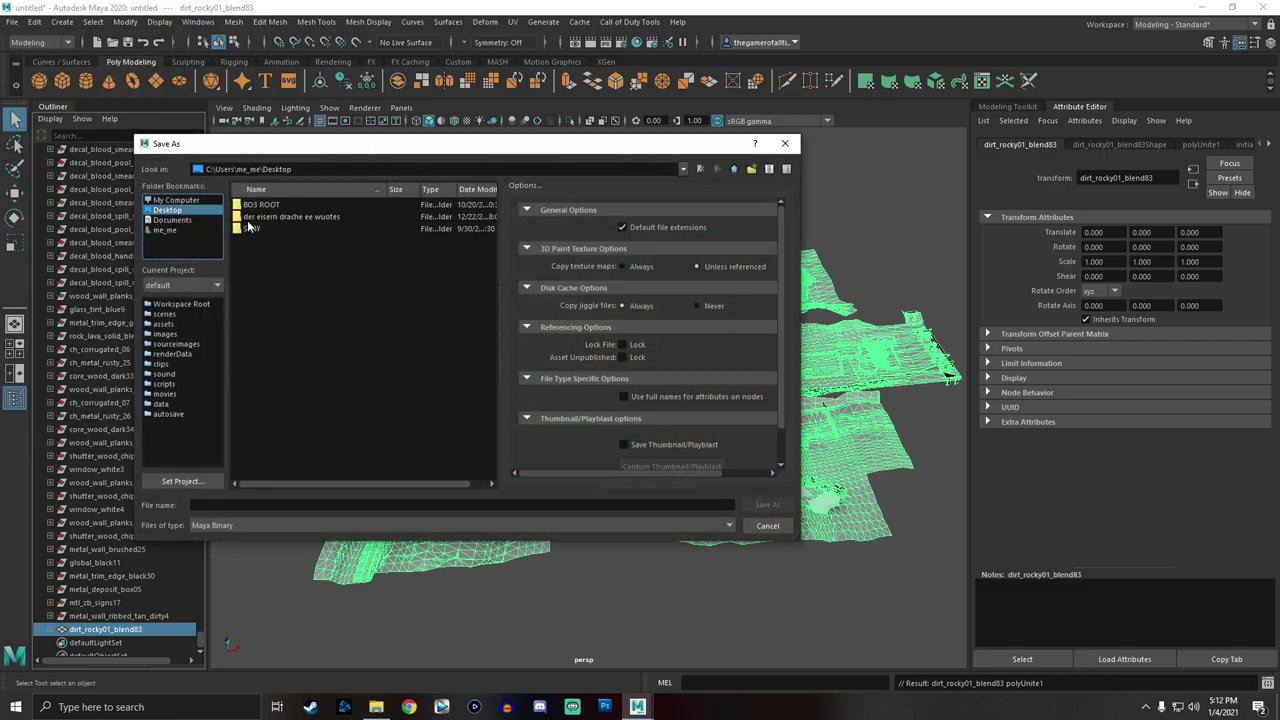
{"action": "left_click", "coordinate": [176, 200]}
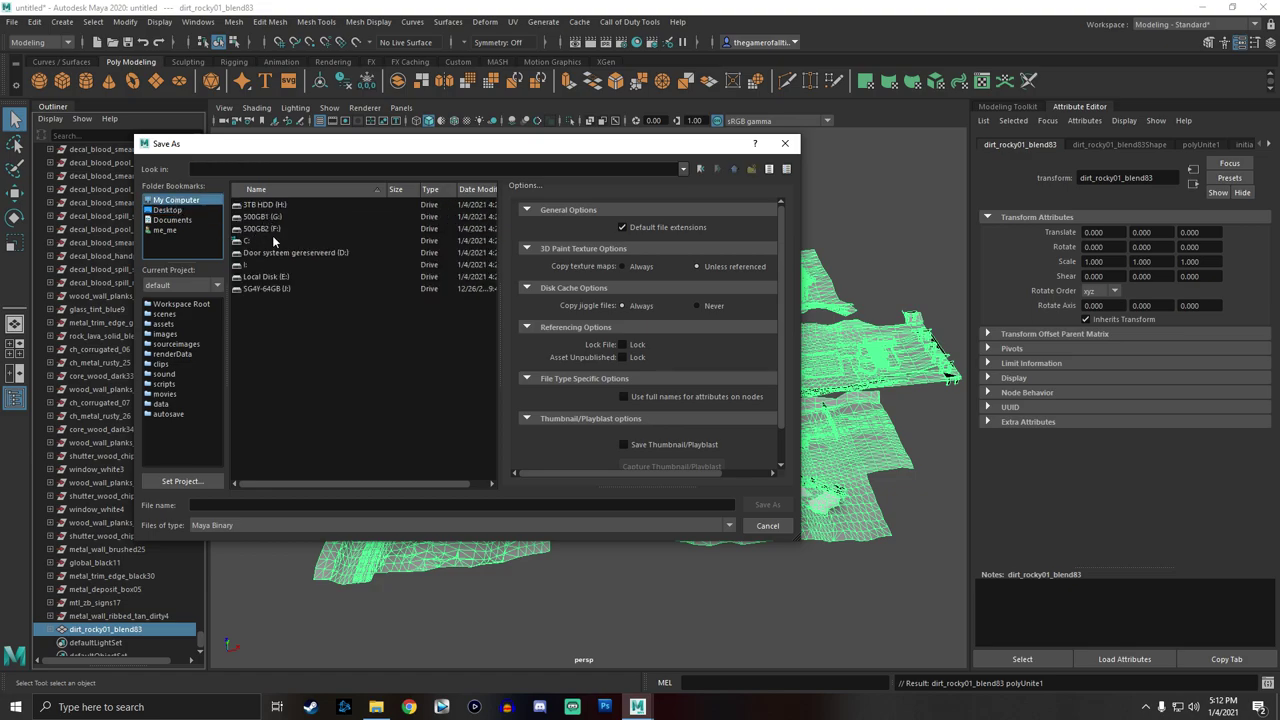
{"action": "double_click", "coordinate": [280, 277]}
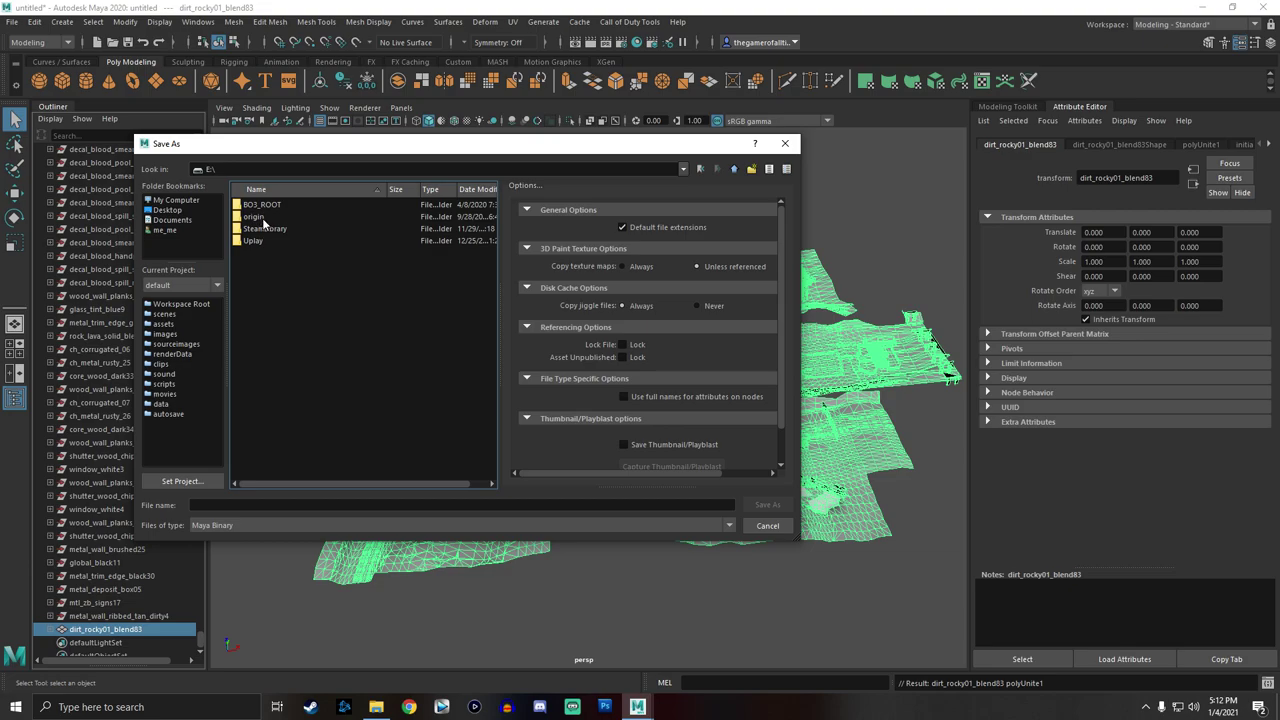
{"action": "double_click", "coordinate": [264, 228]}
{"action": "double_click", "coordinate": [263, 206]}
{"action": "double_click", "coordinate": [276, 206]}
{"action": "double_click", "coordinate": [300, 227]}
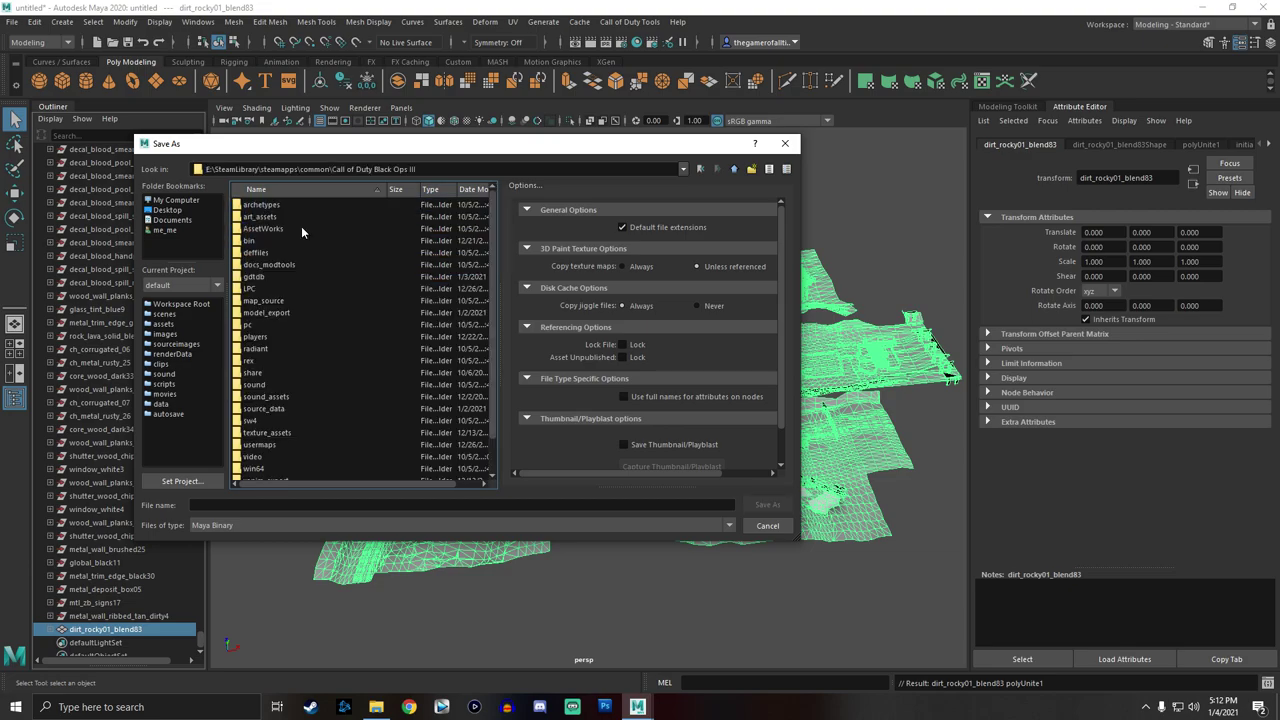
{"action": "double_click", "coordinate": [272, 313]}
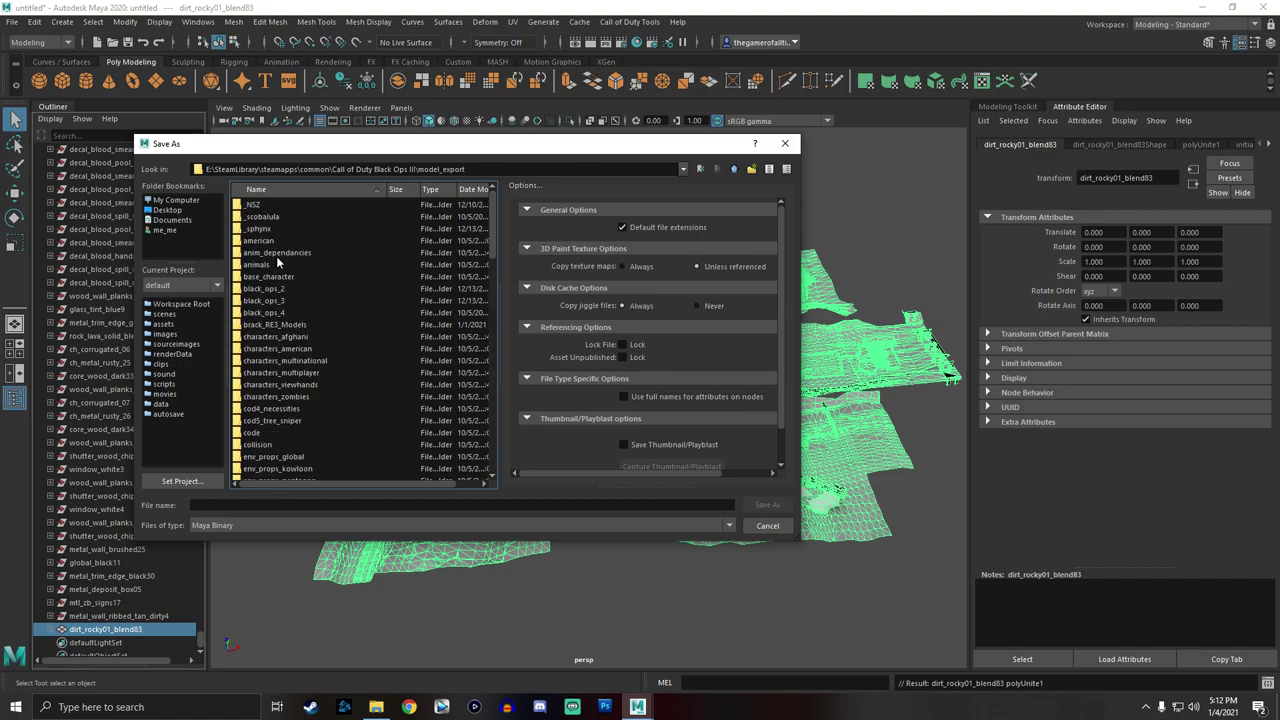
Save the scene as Maya Binary file sg4y_tranzit in the sg4y\maps\zombies_maps\tranzit folder.
{"action": "left_click", "coordinate": [271, 326]}
{"action": "key", "text": "s"}
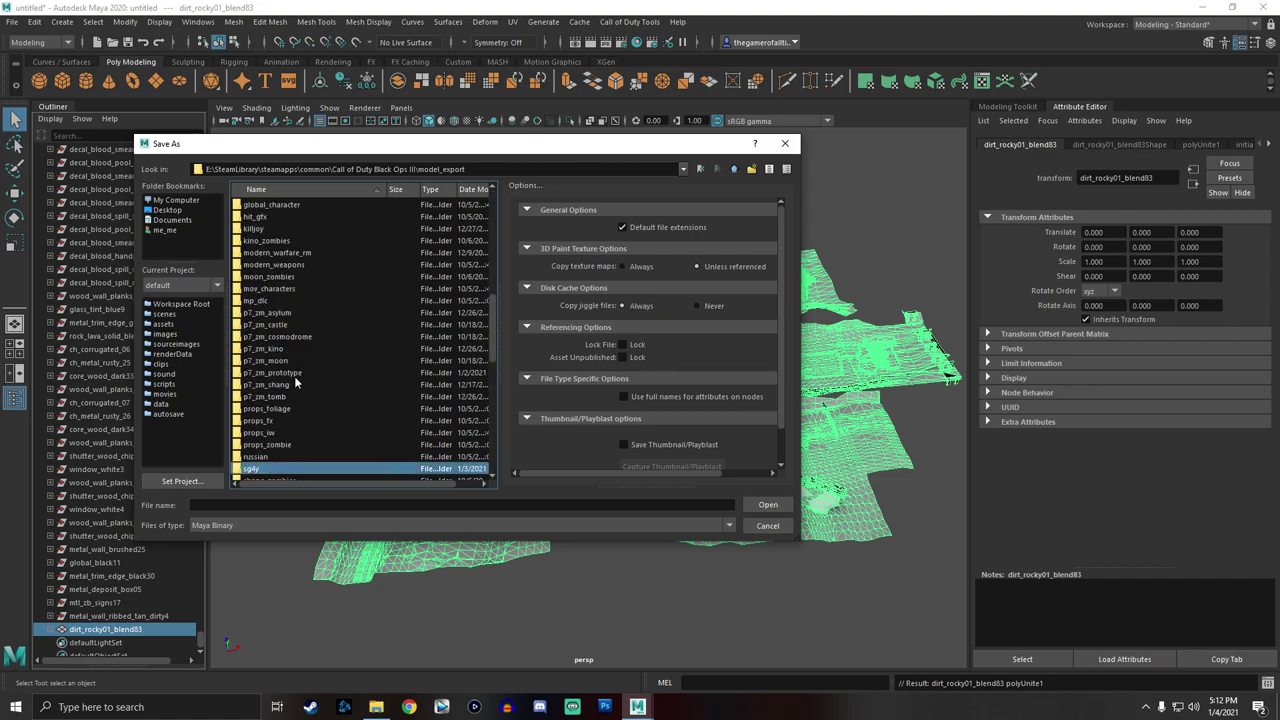
{"action": "double_click", "coordinate": [259, 469]}
{"action": "left_click", "coordinate": [261, 218]}
{"action": "double_click", "coordinate": [261, 218]}
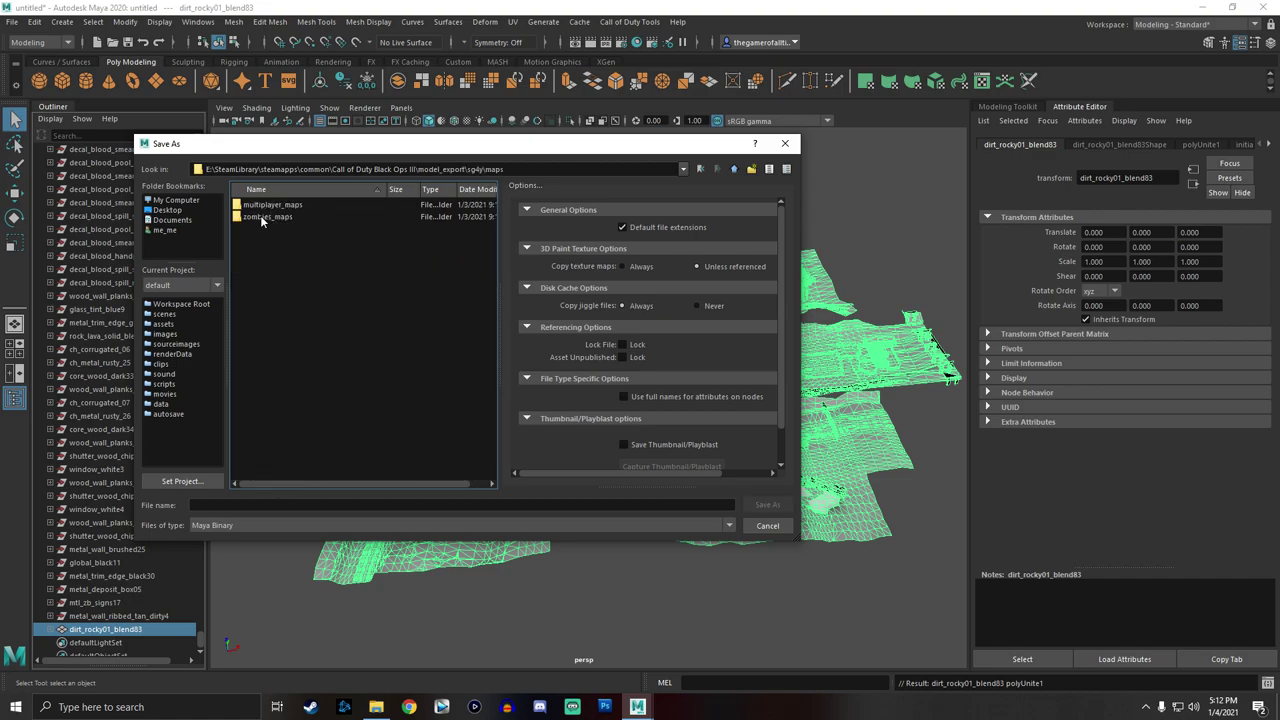
{"action": "double_click", "coordinate": [272, 217]}
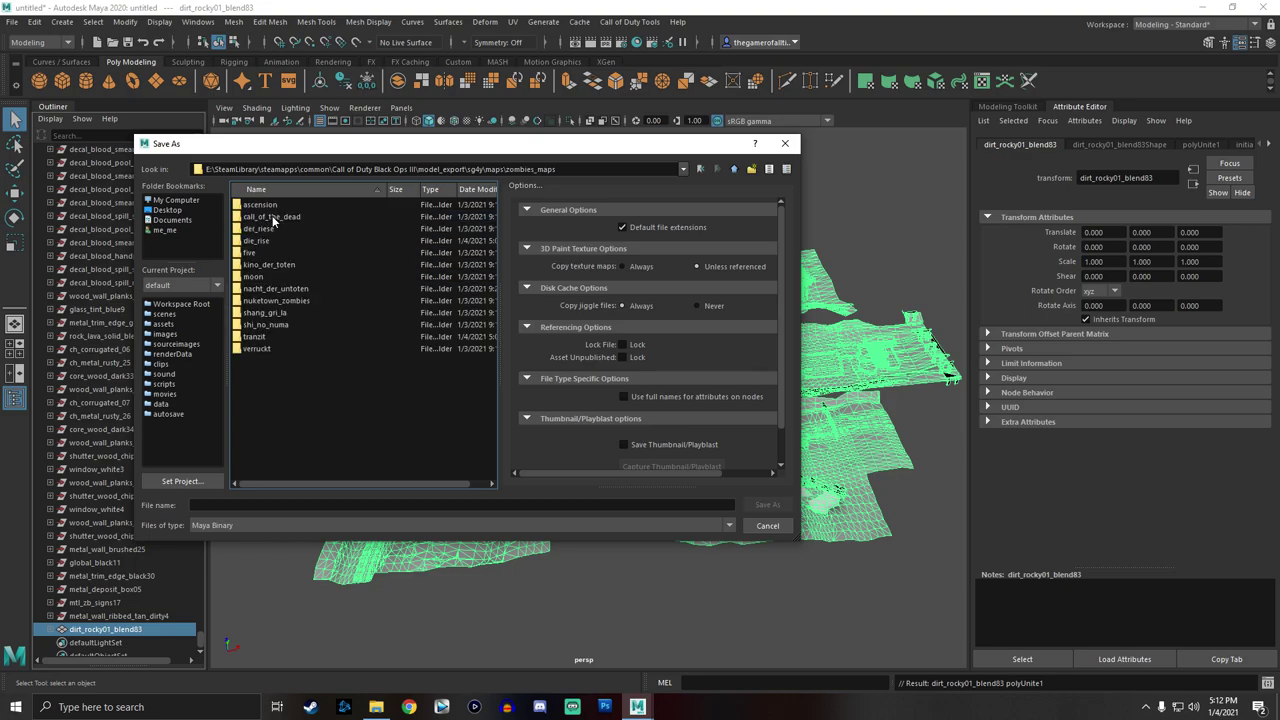
{"action": "double_click", "coordinate": [258, 337]}
{"action": "left_click", "coordinate": [263, 504]}
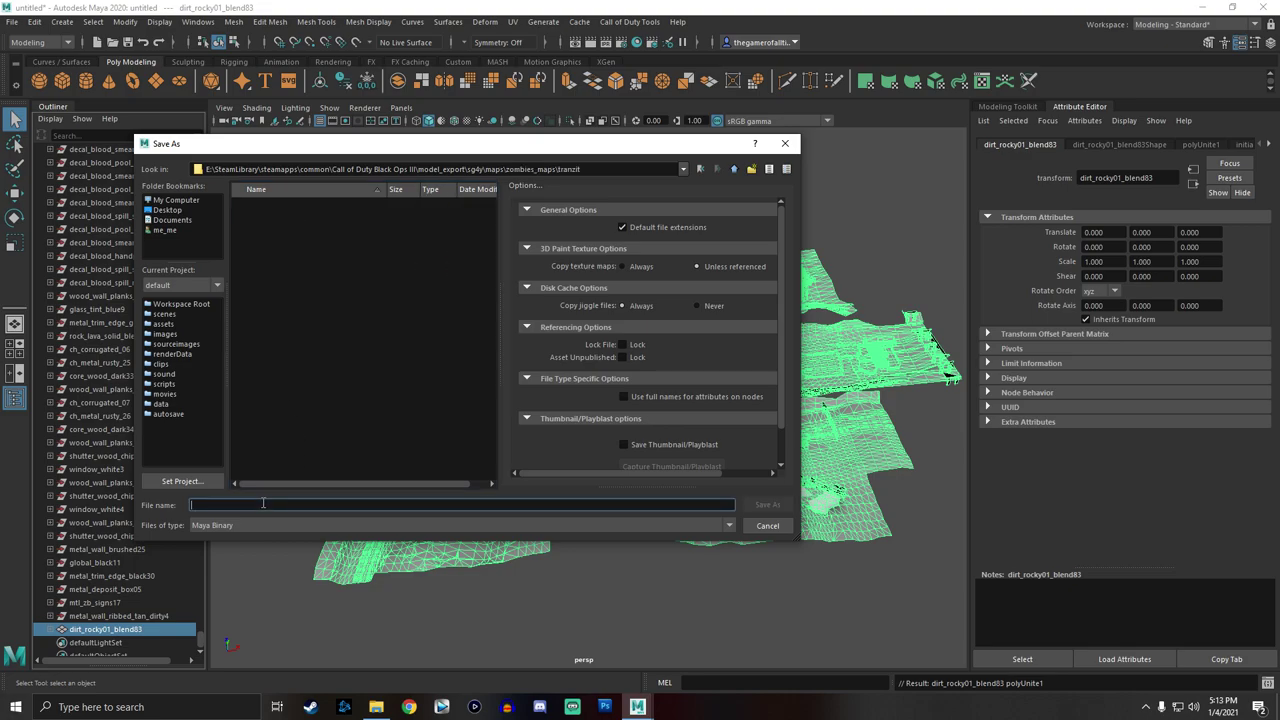
{"action": "type", "text": "sg4y_tranzit"}
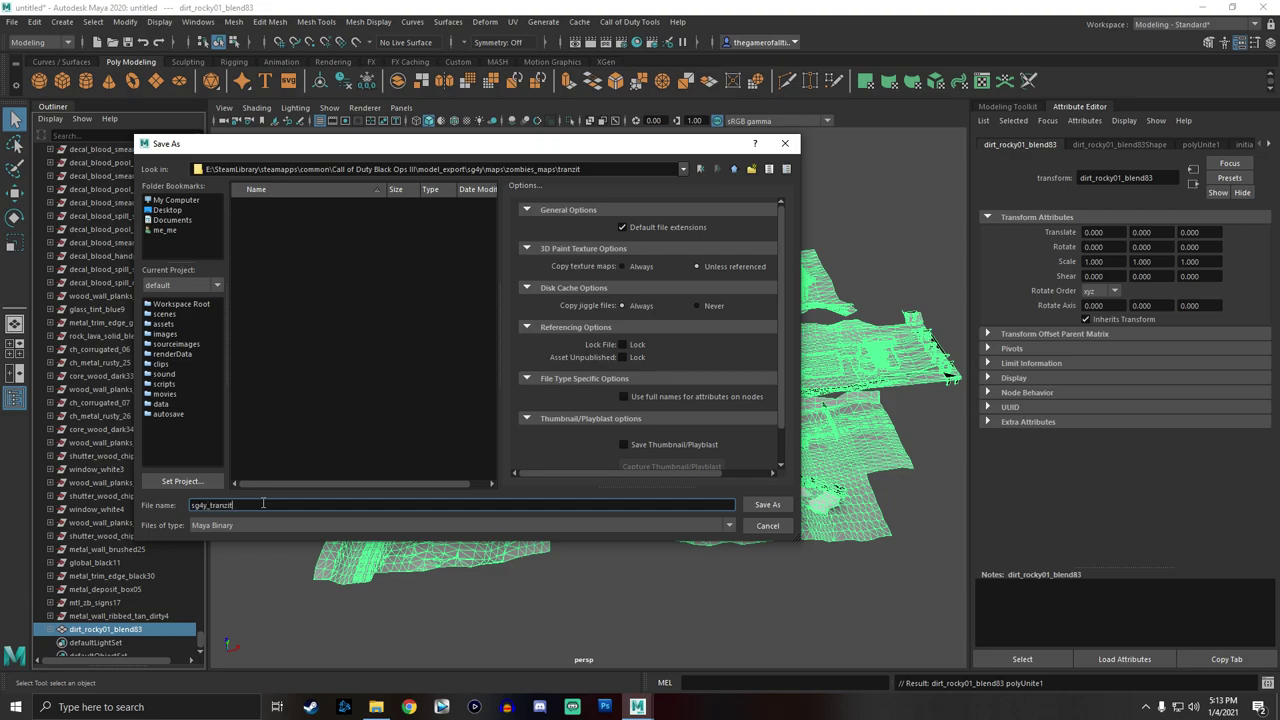
{"action": "key", "text": "Return"}
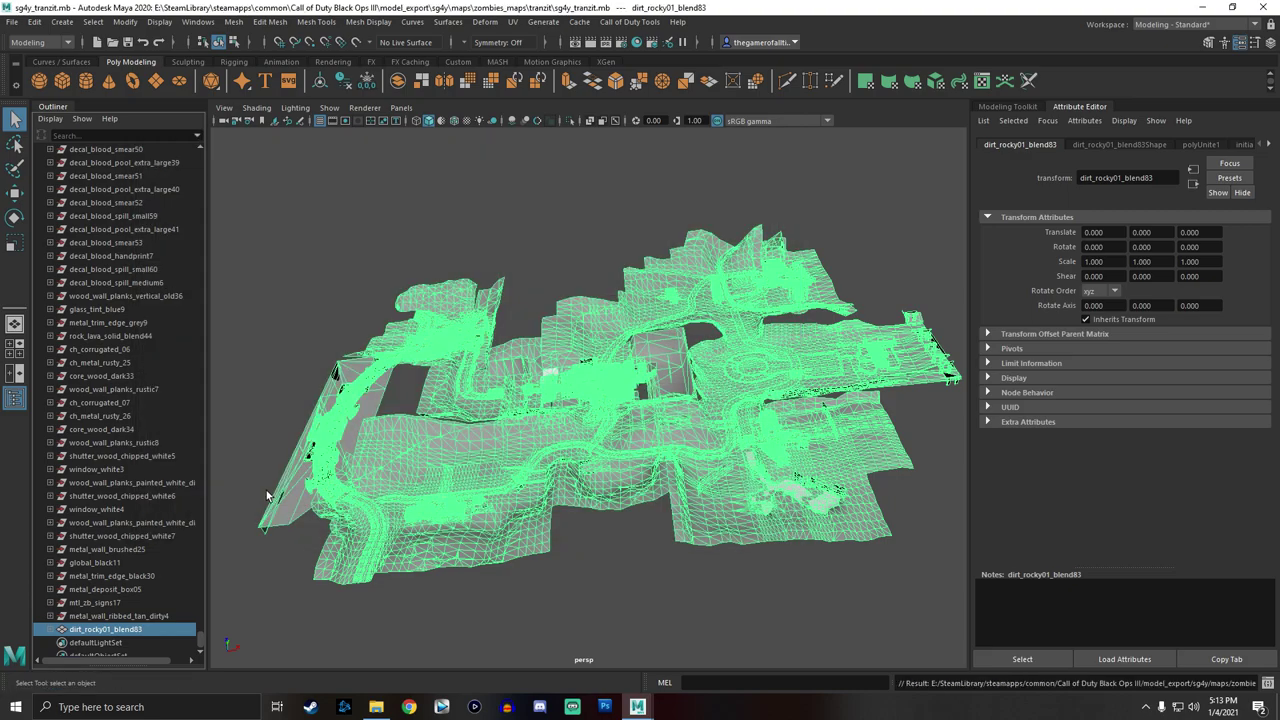
Check which current game is selected in the Call of Duty Tools game settings.
{"action": "left_click", "coordinate": [628, 22]}
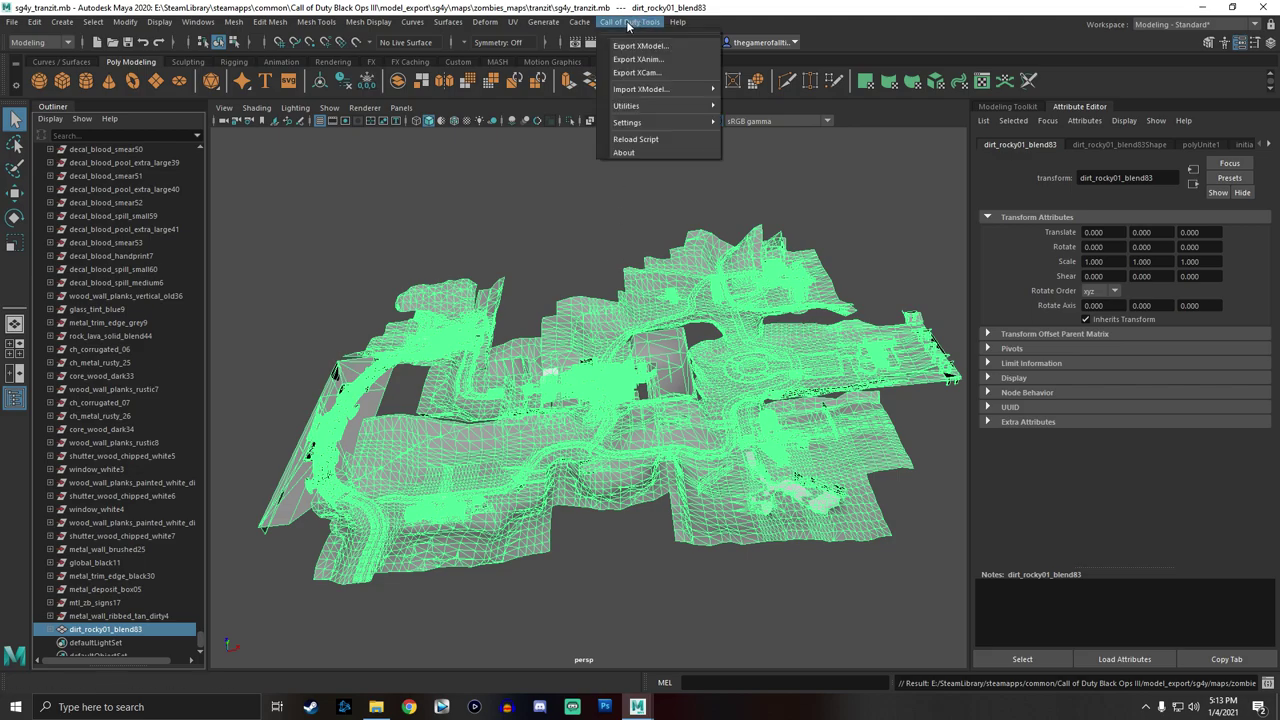
{"action": "mouse_move", "coordinate": [642, 123]}
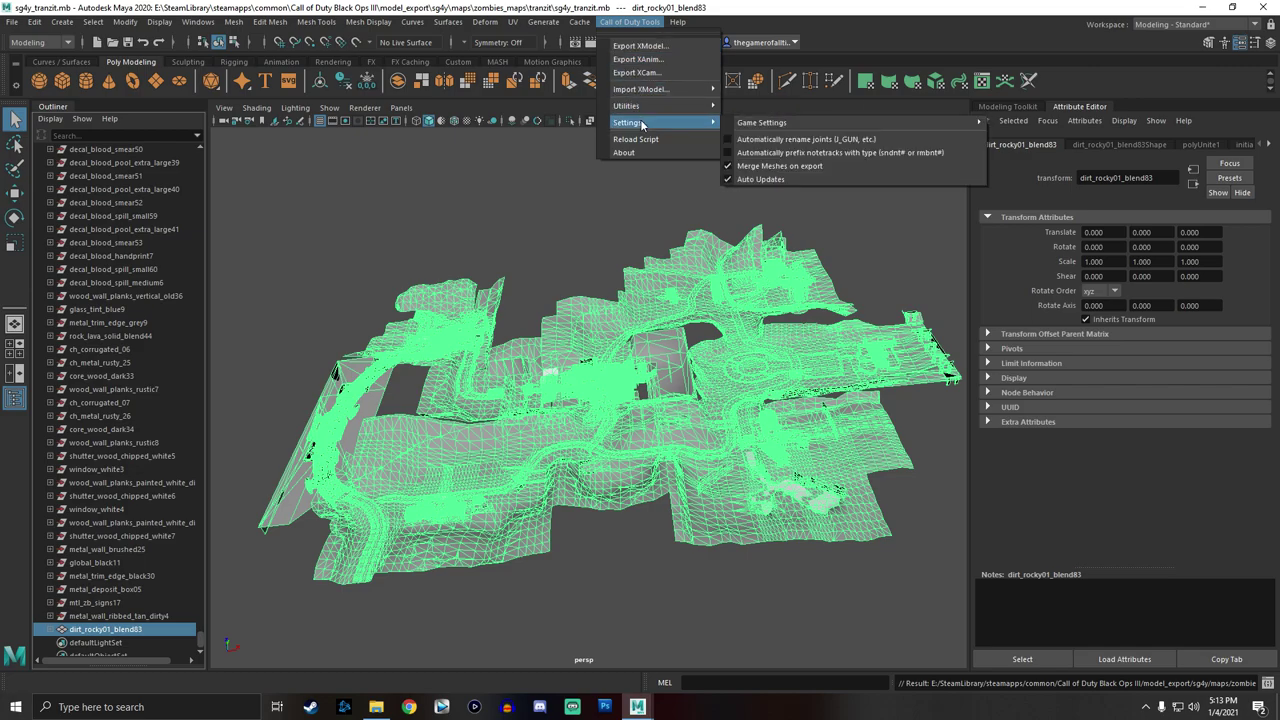
{"action": "mouse_move", "coordinate": [772, 124]}
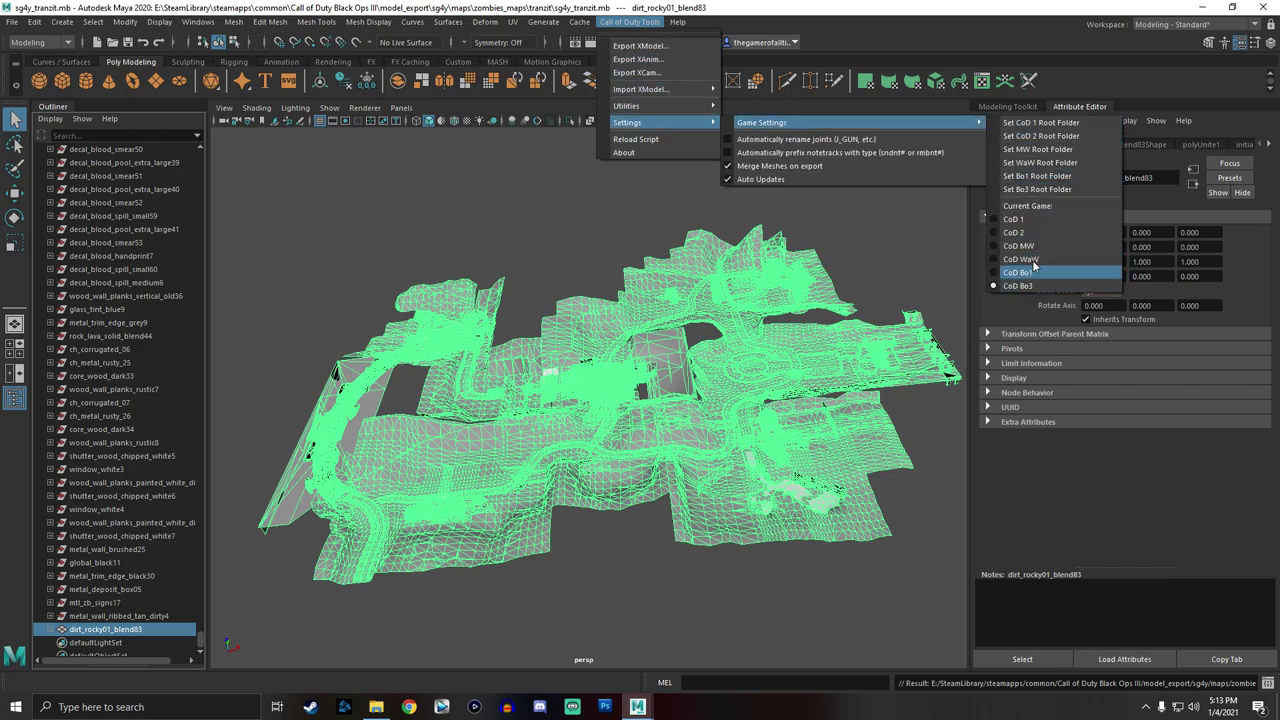
Set the Export XModel destination to sg4y_tranzit_map on the Desktop, using the XModel Binary File format.
{"action": "left_click", "coordinate": [637, 48]}
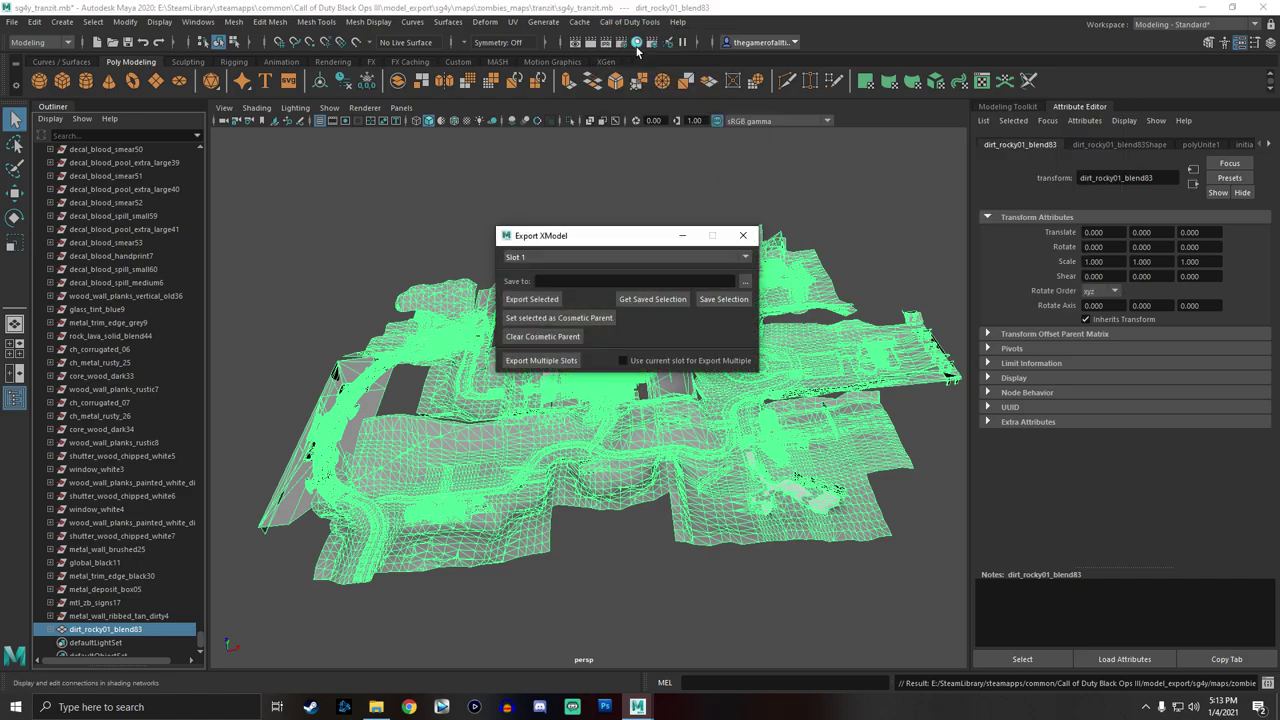
{"action": "left_click", "coordinate": [745, 281]}
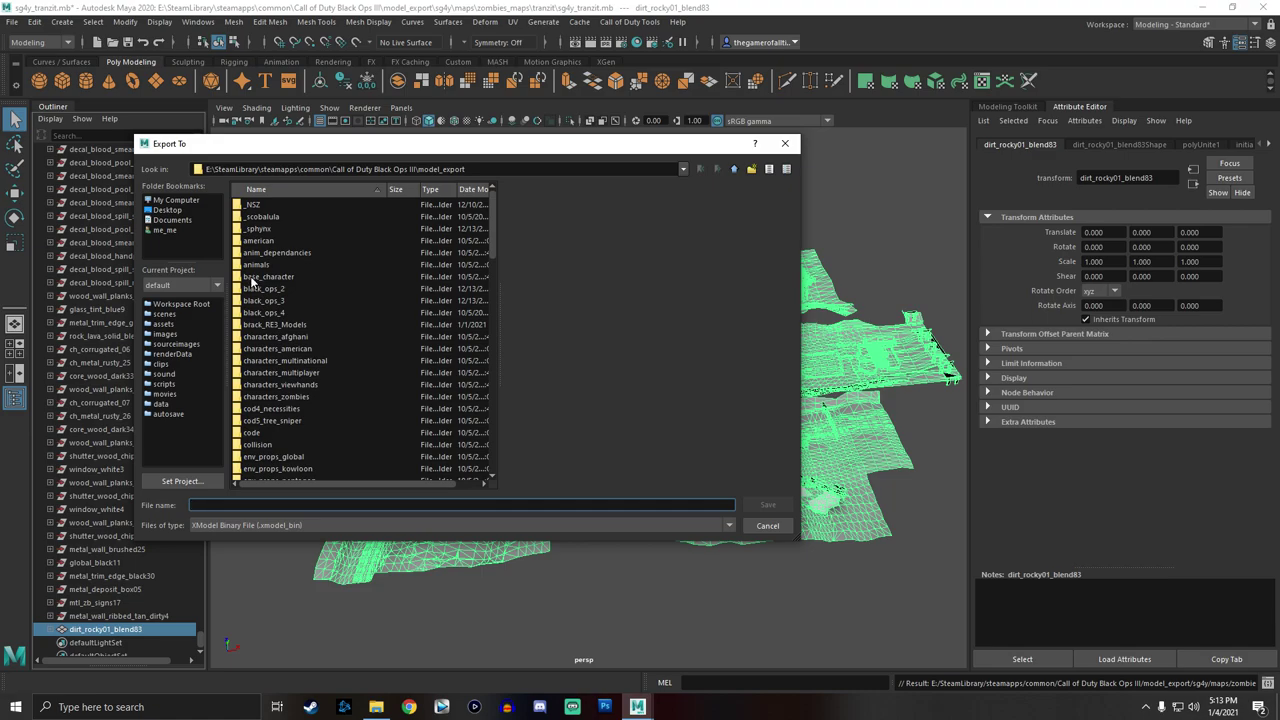
{"action": "left_click", "coordinate": [167, 210]}
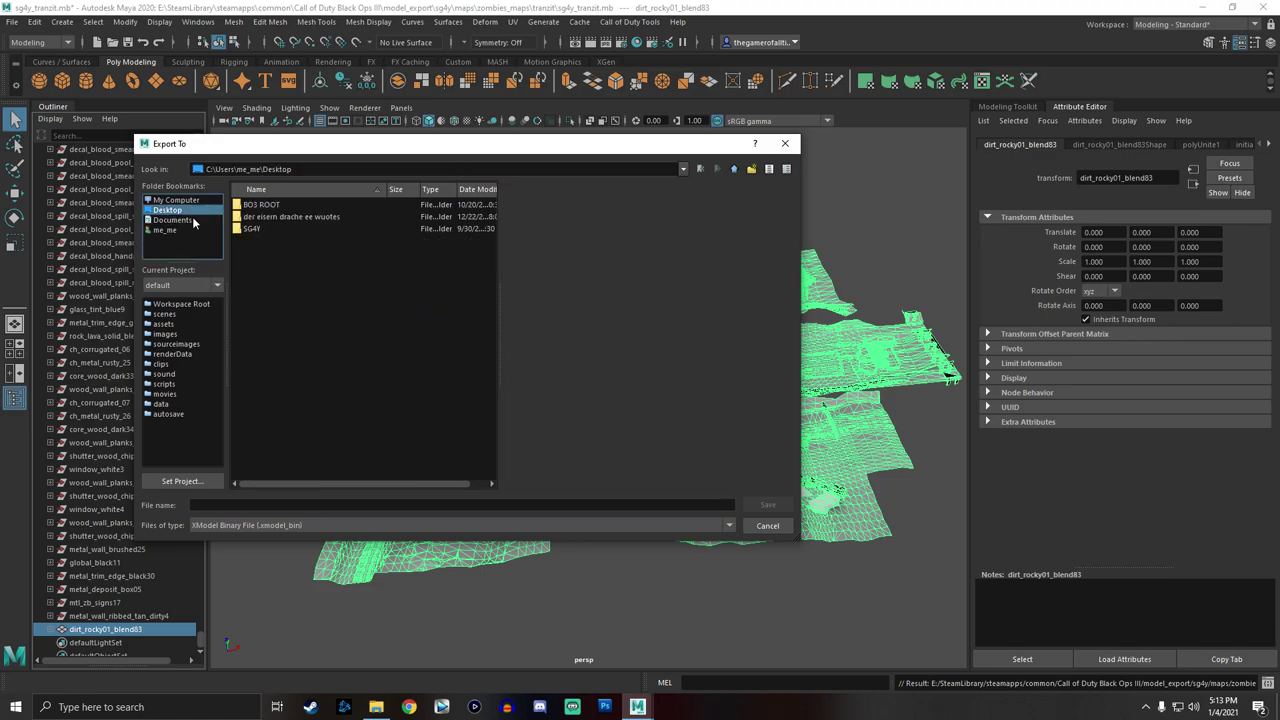
{"action": "left_click", "coordinate": [261, 524]}
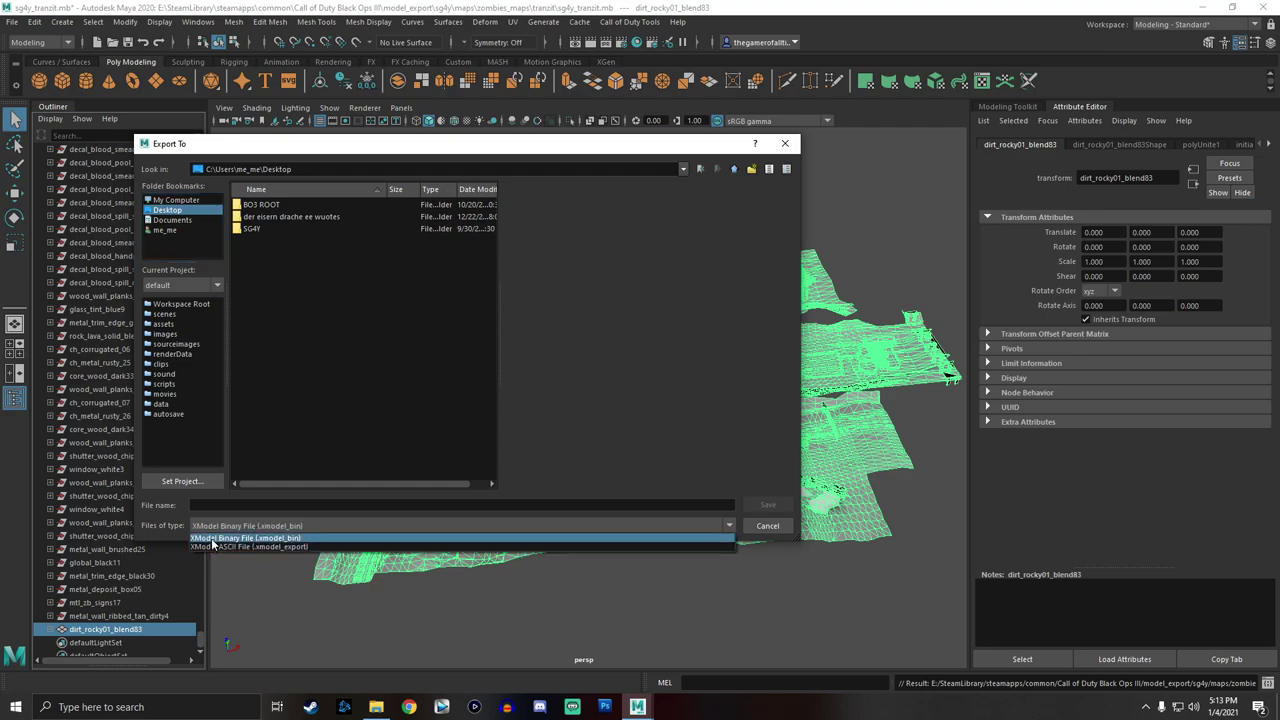
{"action": "left_click", "coordinate": [266, 525]}
{"action": "left_click", "coordinate": [262, 506]}
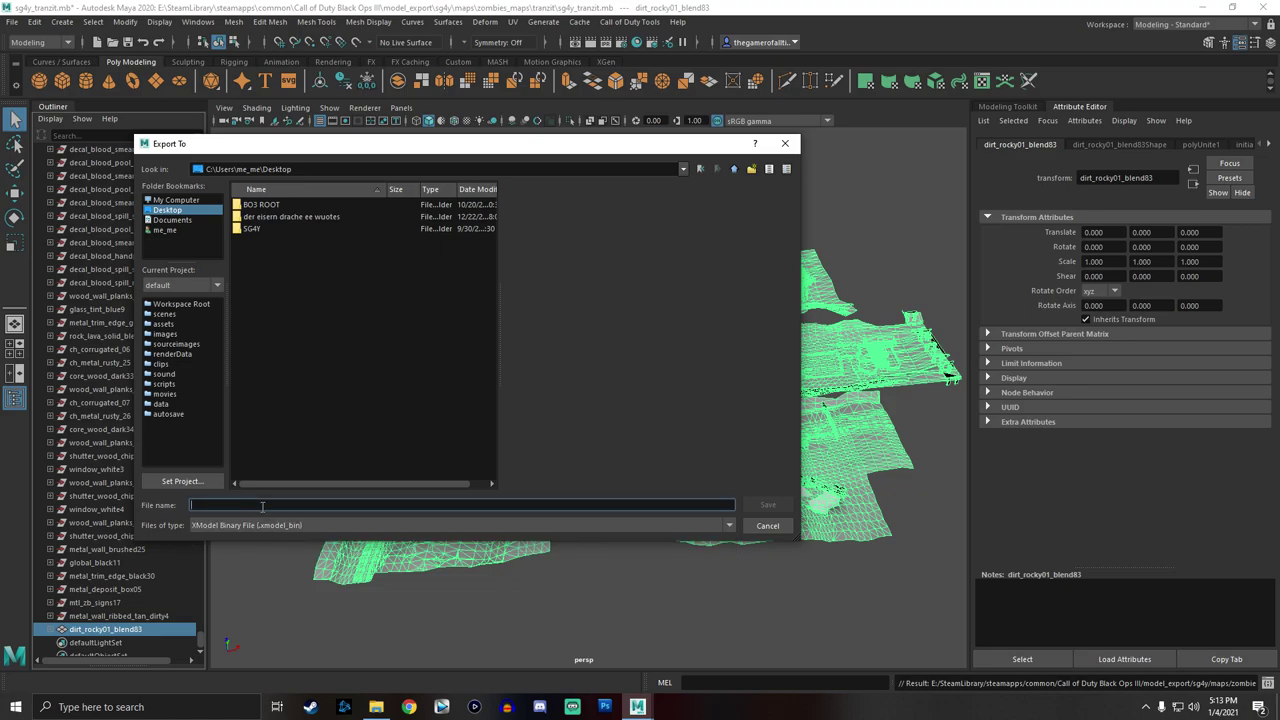
{"action": "type", "text": "sg4y_"}
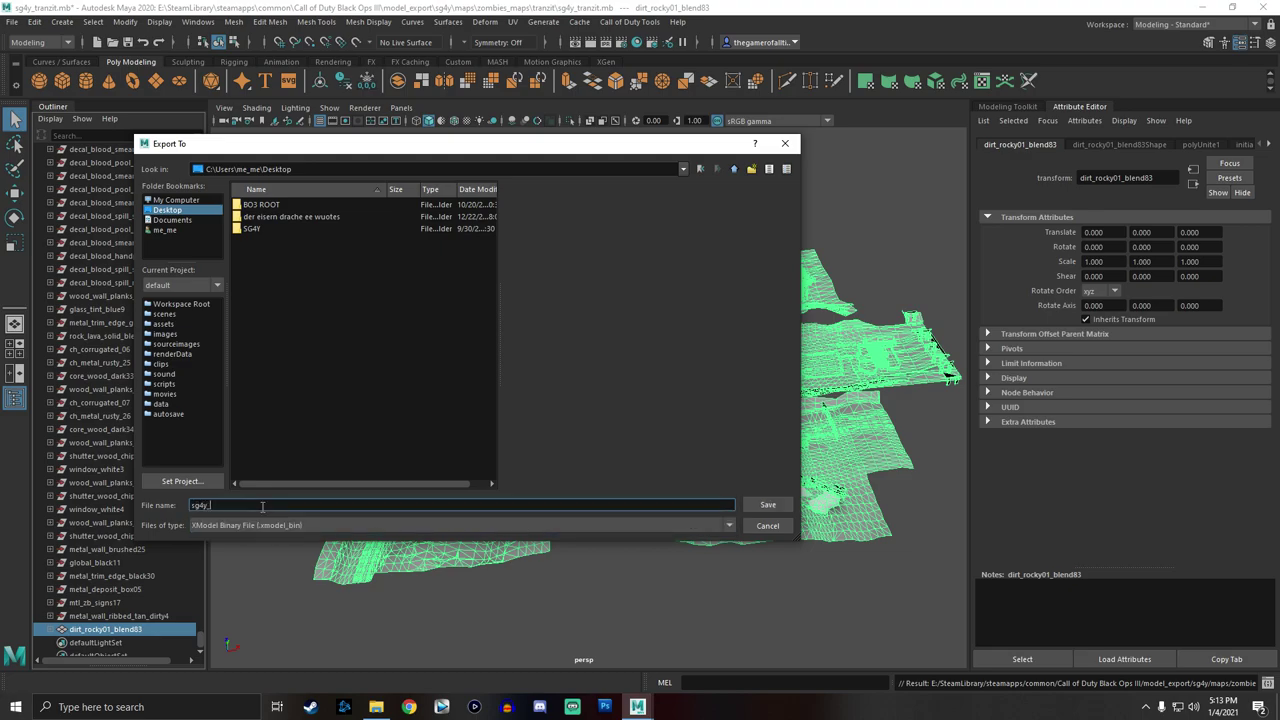
{"action": "type", "text": "tranzit_map"}
{"action": "key", "text": "Return"}
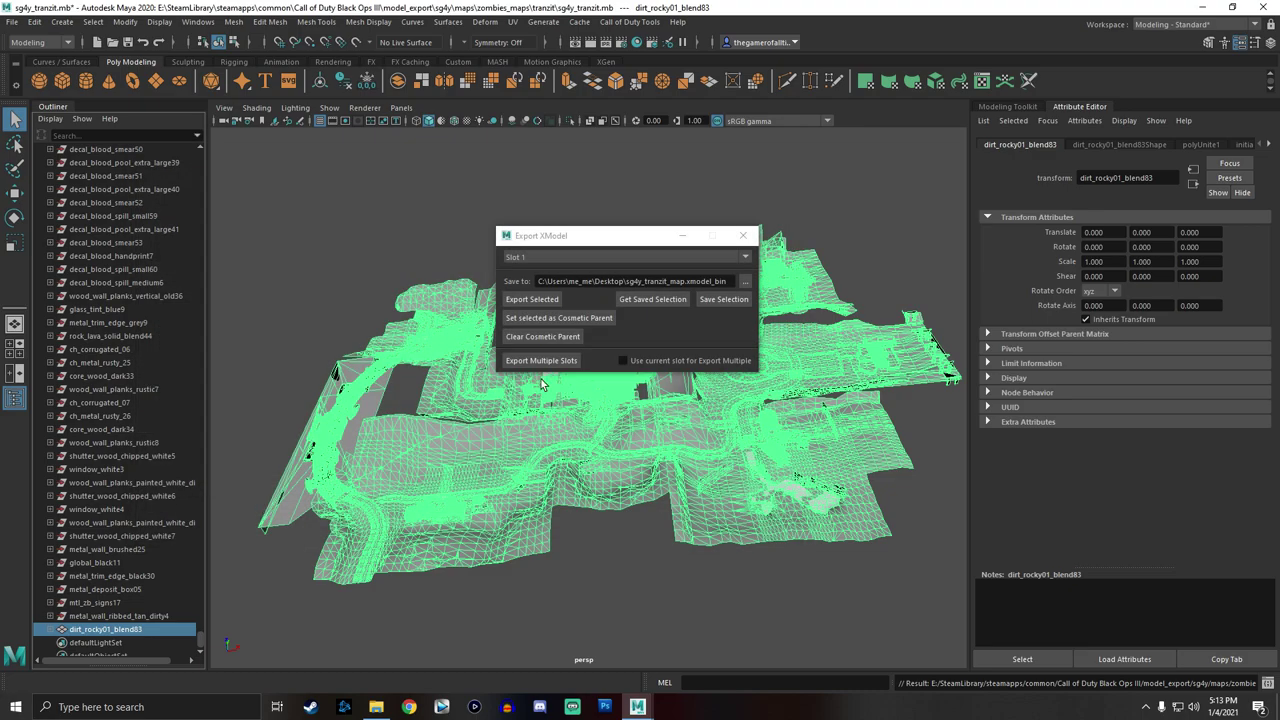
Export the selected combined mesh as an XModel without saving changes to the scene.
{"action": "left_click", "coordinate": [530, 302]}
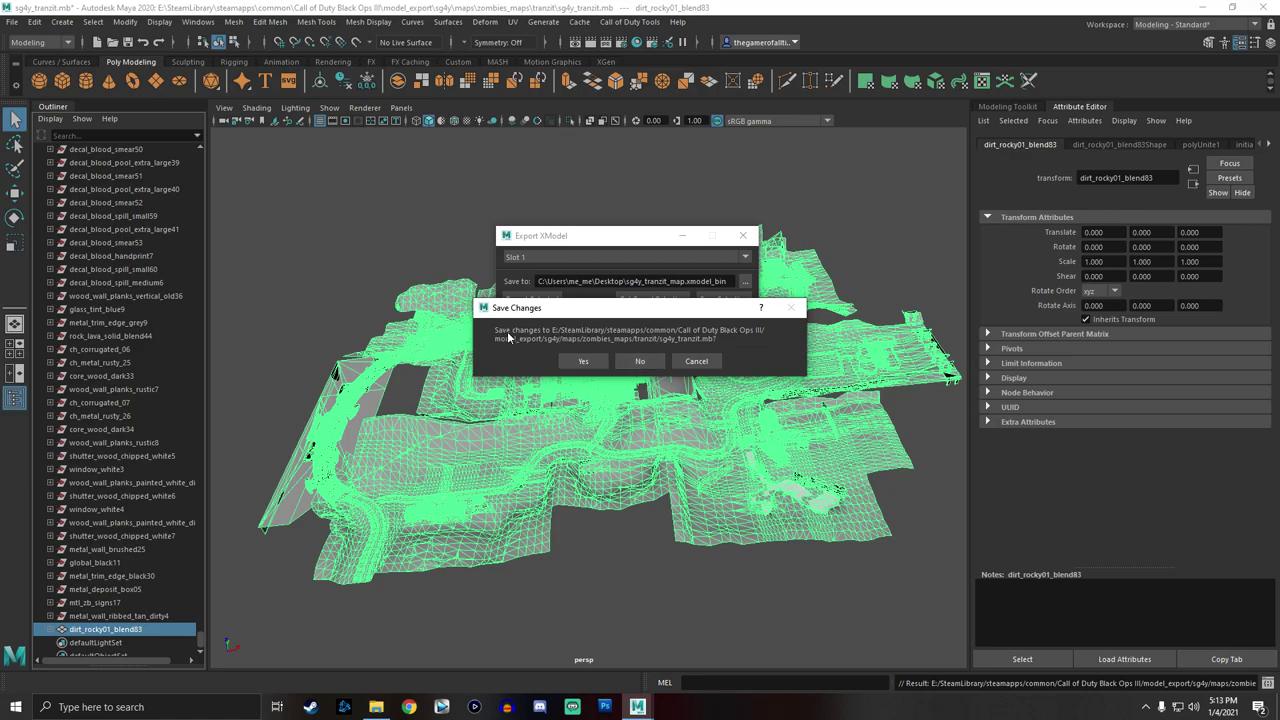
{"action": "left_click", "coordinate": [632, 362]}
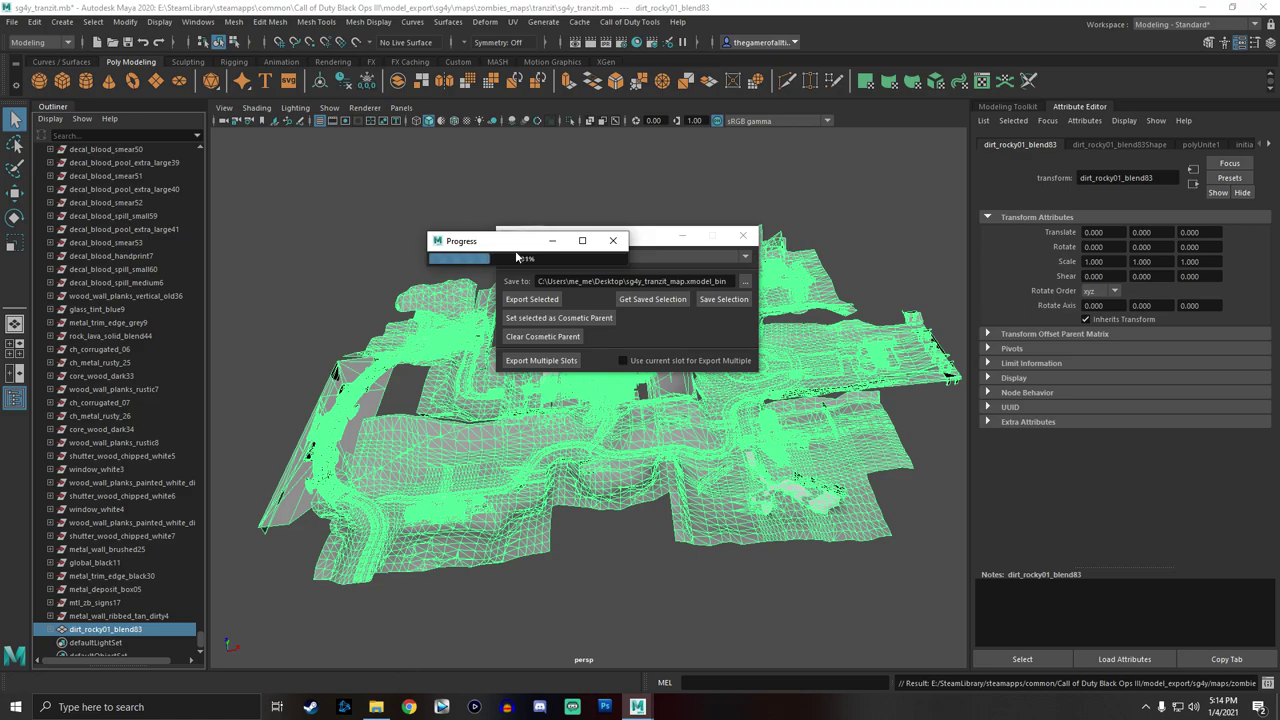
Switch to Steam and start the Black Ops III Mod Tools Launcher while the export runs.
{"action": "left_click", "coordinate": [376, 707]}
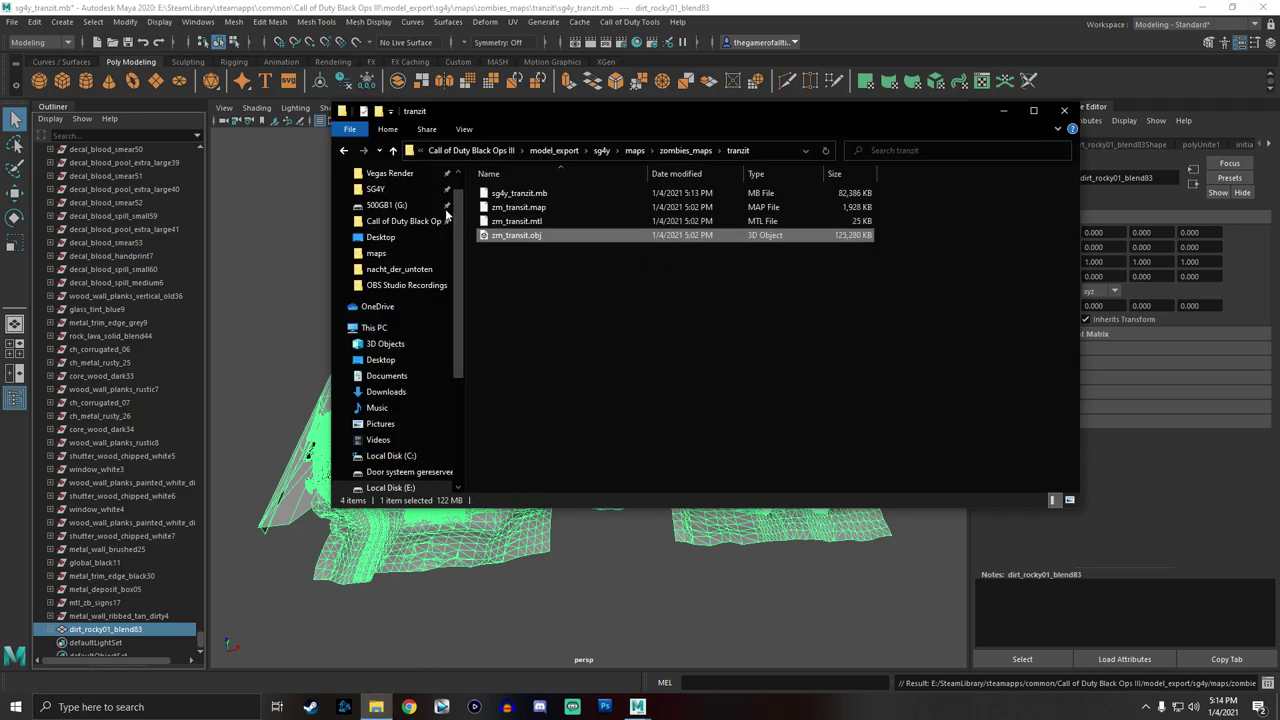
{"action": "left_click", "coordinate": [376, 707]}
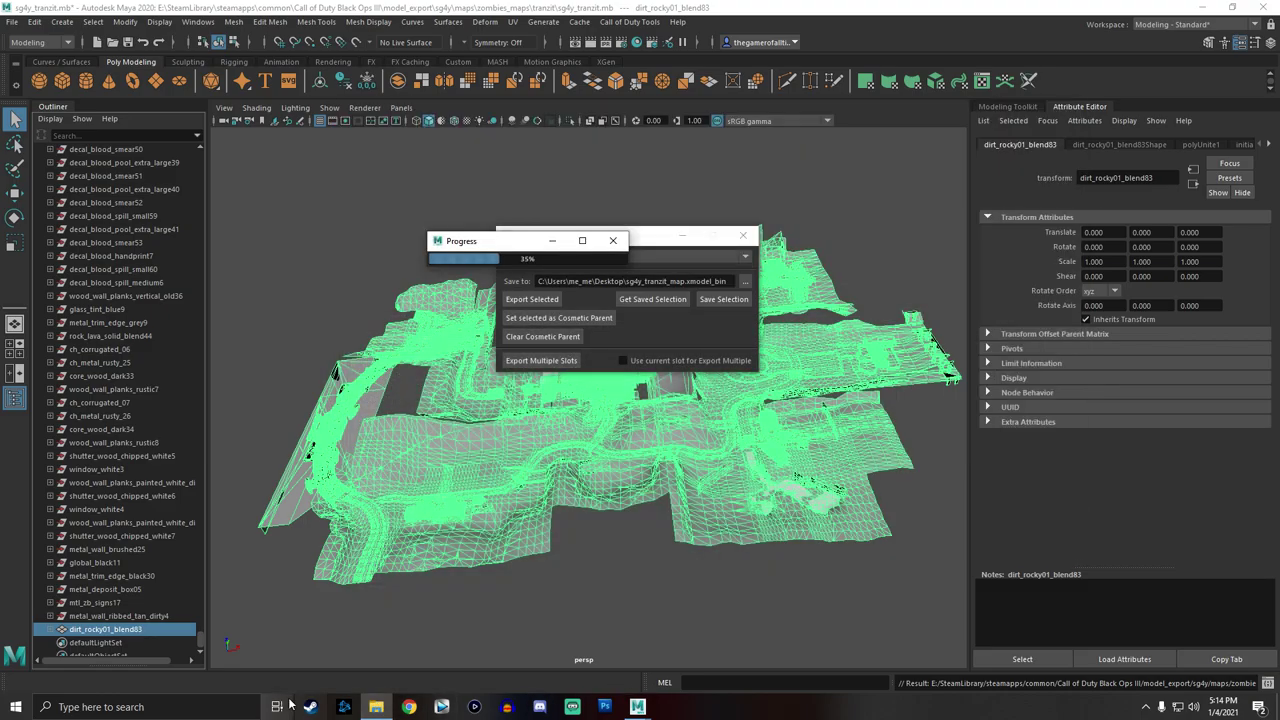
{"action": "left_click", "coordinate": [310, 707]}
{"action": "left_click", "coordinate": [143, 37]}
{"action": "left_click", "coordinate": [84, 162]}
{"action": "left_click", "coordinate": [251, 286]}
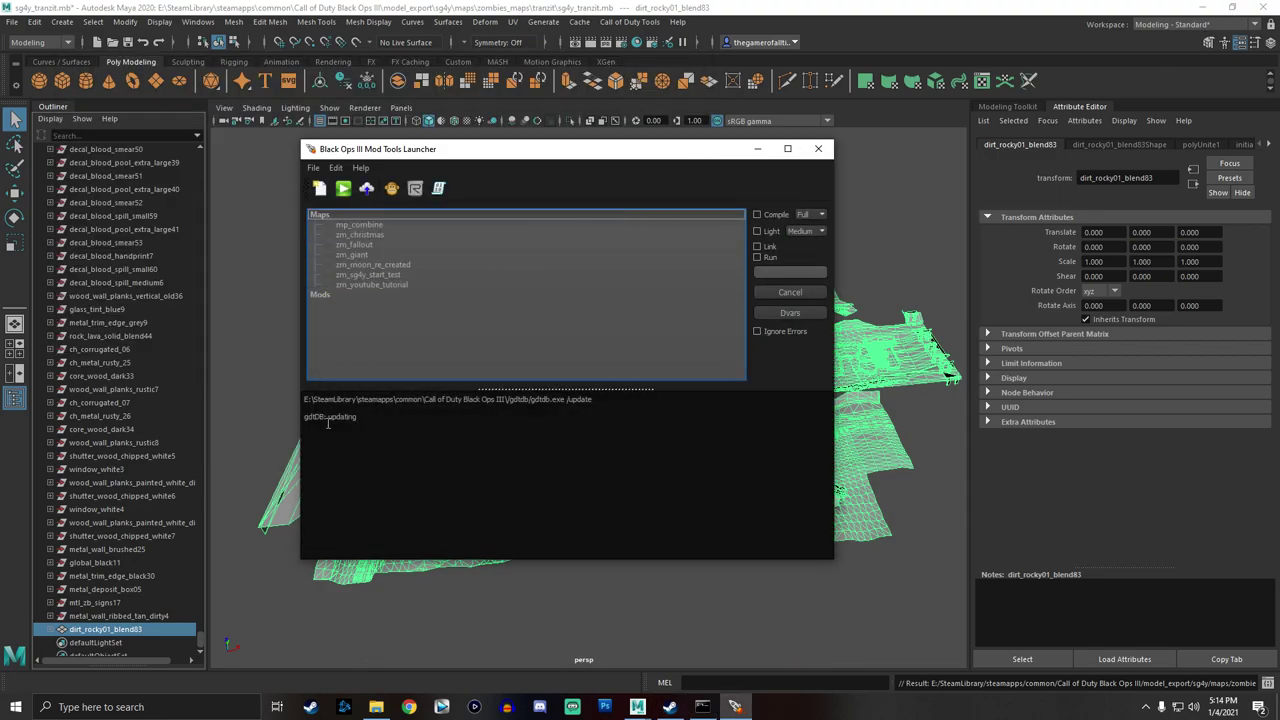
Move the Mod Tools Launcher clear of the export progress and launch its Asset Editor.
{"action": "left_click_drag", "start_coordinate": [535, 143], "coordinate": [651, 194]}
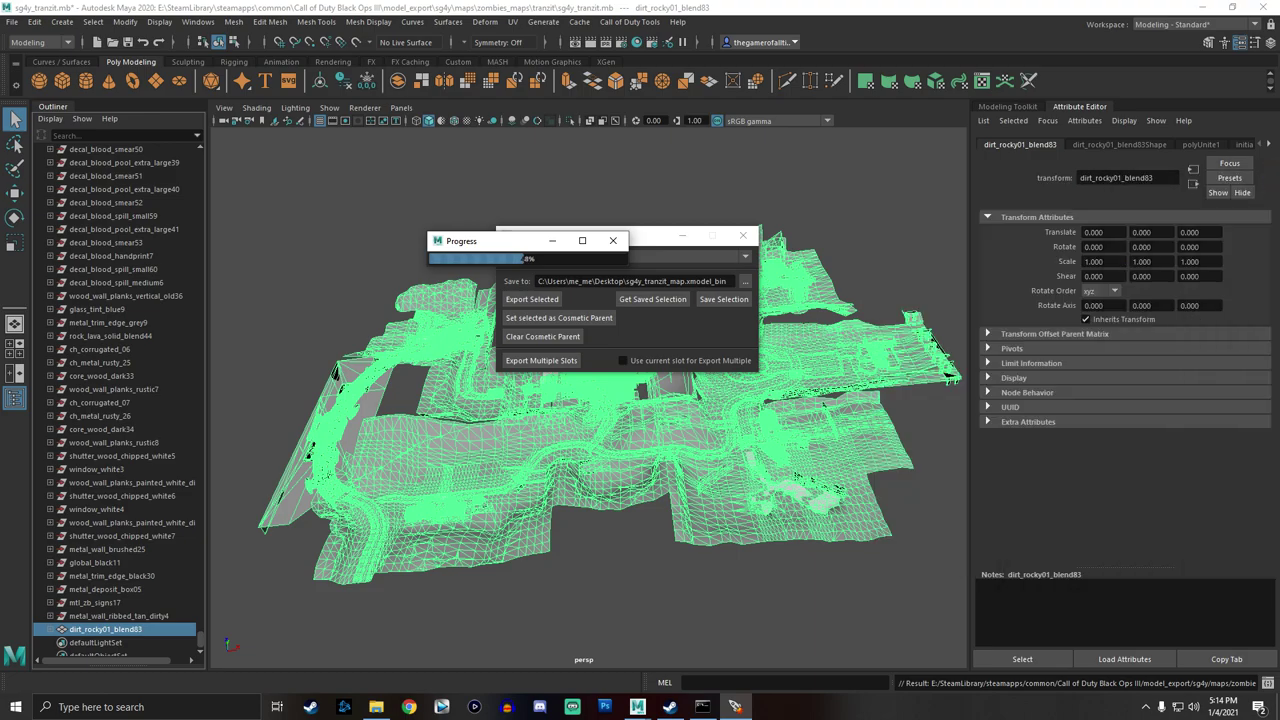
{"action": "left_click_drag", "start_coordinate": [1279, 190], "coordinate": [809, 175]}
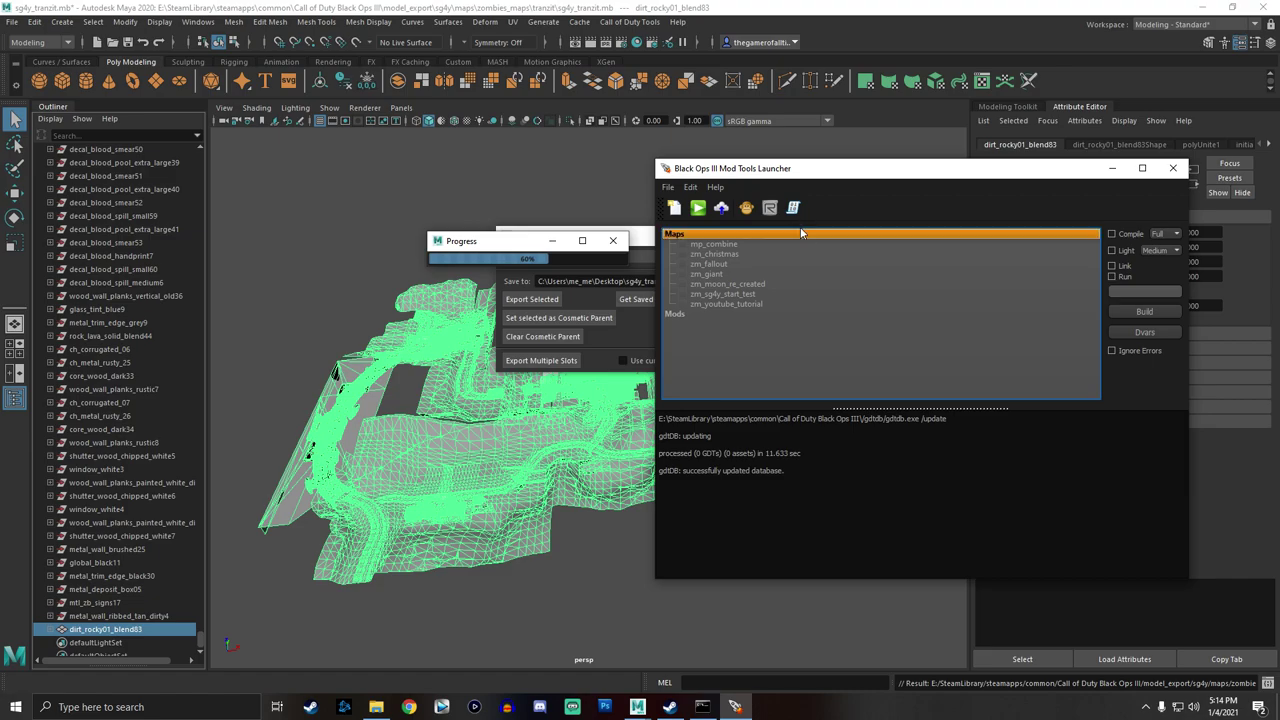
{"action": "left_click", "coordinate": [746, 208]}
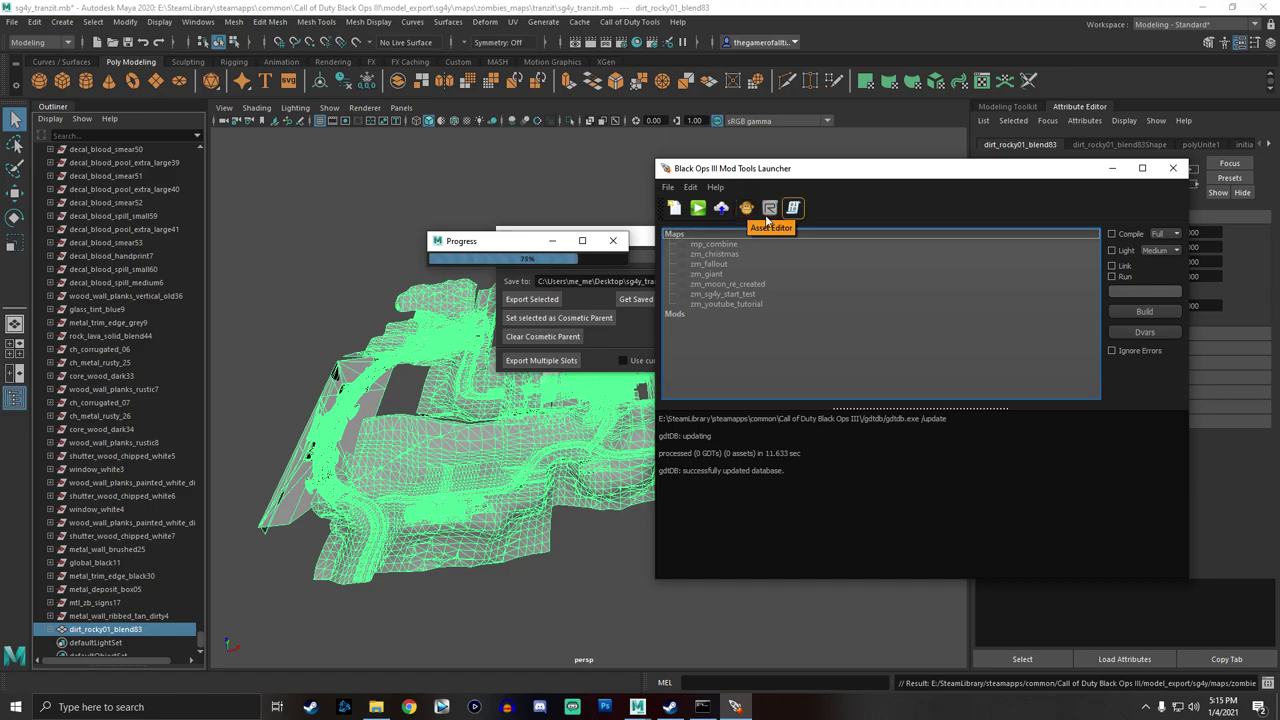
{"action": "left_click", "coordinate": [746, 209]}
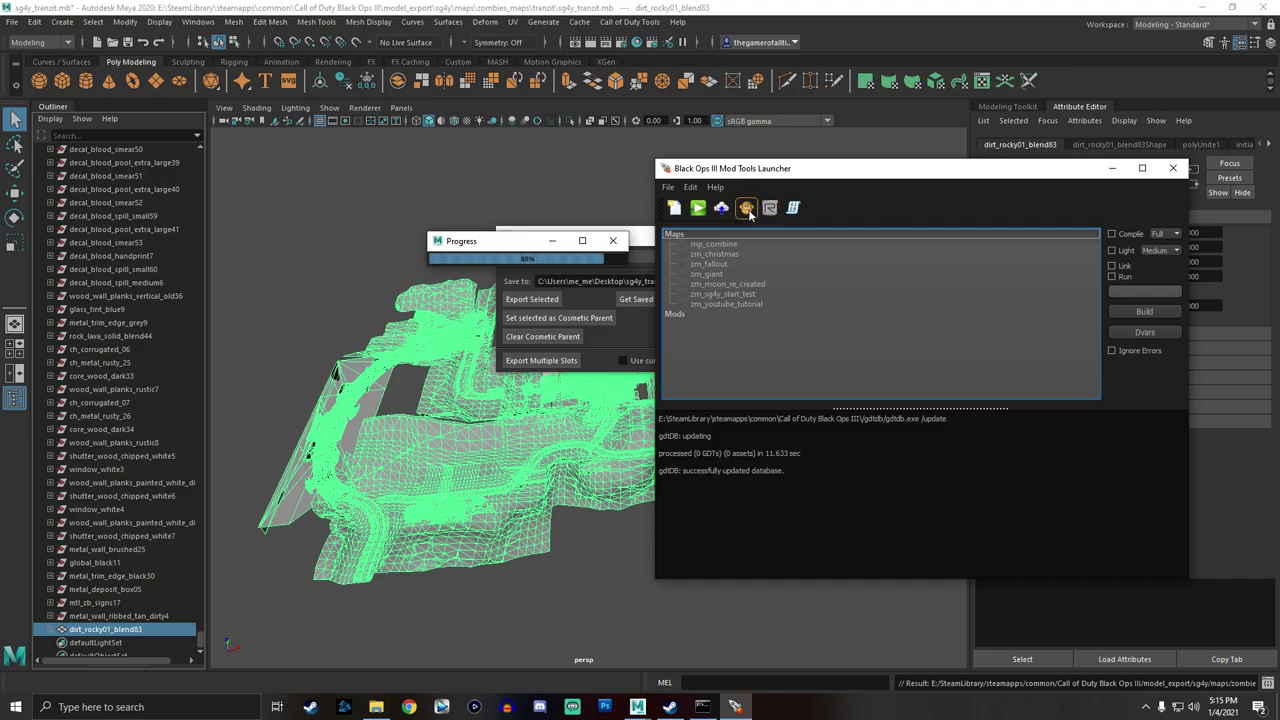
Check the running processes in Task Manager while the Asset Editor loads, and close Task Manager.
{"action": "mouse_move", "coordinate": [800, 168]}
{"action": "left_mouse_down"}
{"action": "mouse_move", "coordinate": [792, 296]}
{"action": "mouse_move", "coordinate": [823, 157]}
{"action": "left_mouse_up"}
{"action": "left_click", "coordinate": [731, 252]}
{"action": "left_click", "coordinate": [778, 434]}
{"action": "right_click", "coordinate": [880, 716]}
{"action": "left_click", "coordinate": [900, 652]}
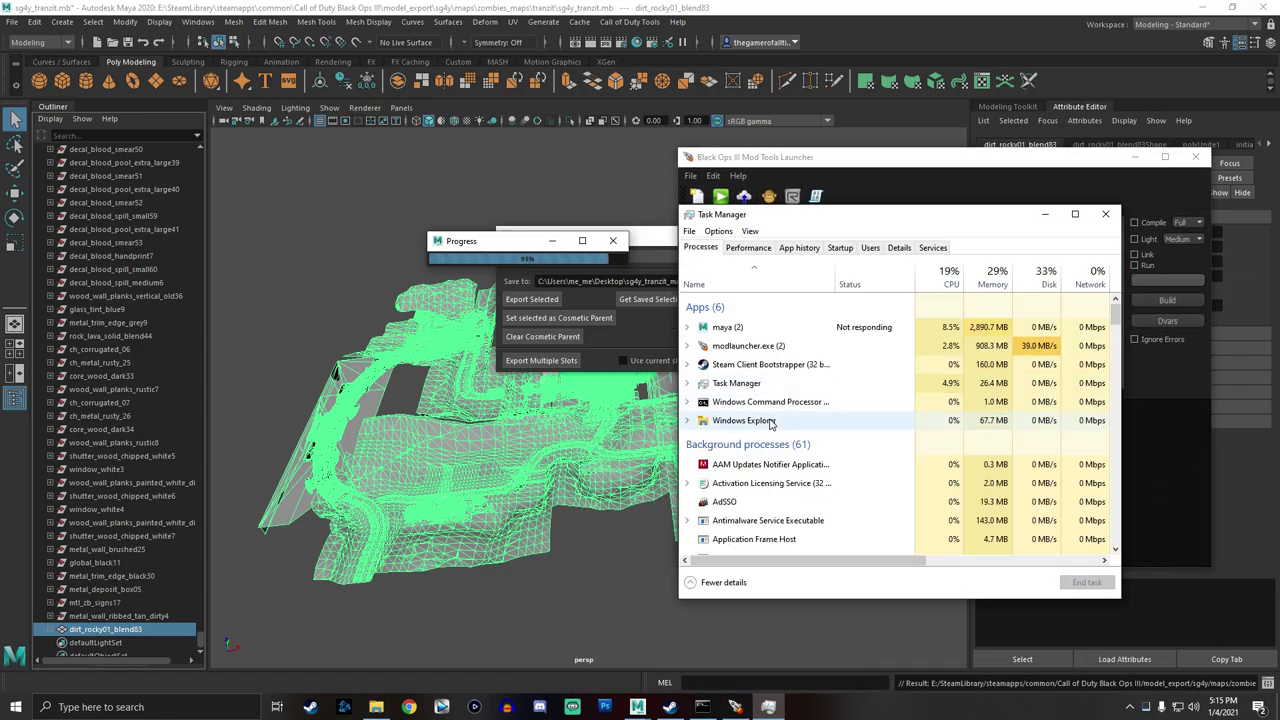
{"action": "scroll", "coordinate": [744, 420], "scroll_direction": "down", "scroll_amount": 2}
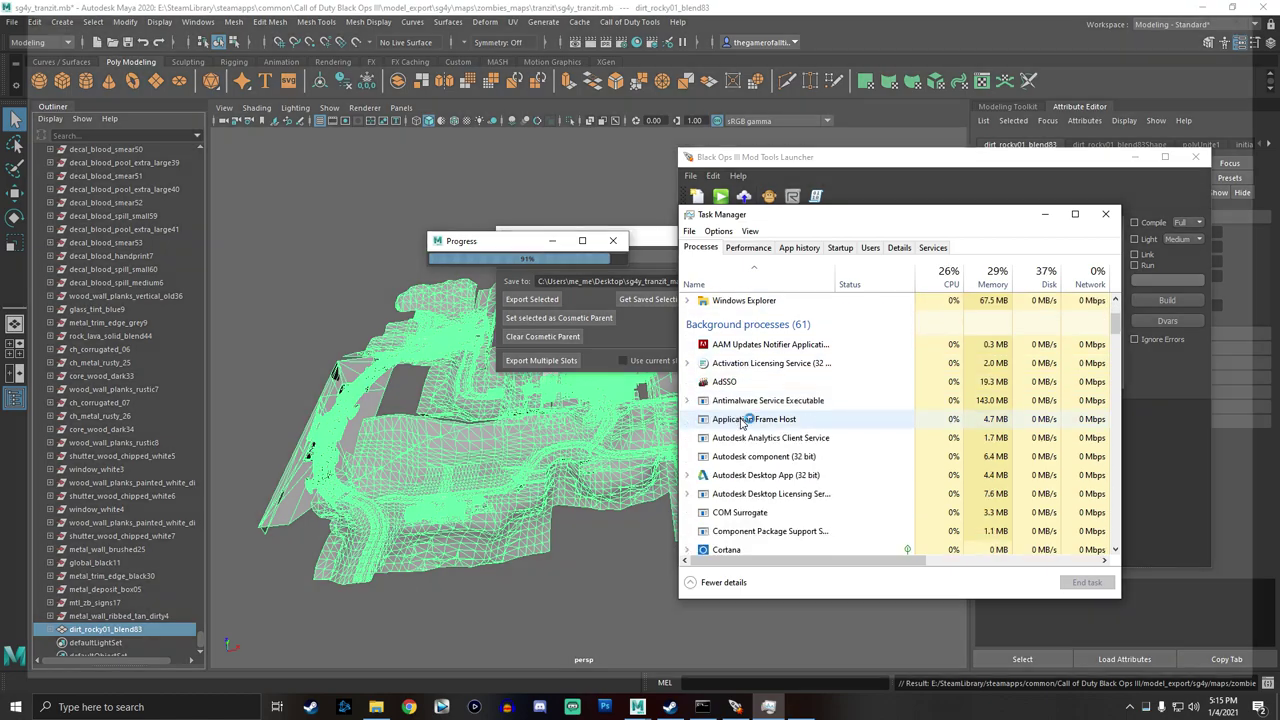
{"action": "scroll", "coordinate": [747, 420], "scroll_direction": "up", "scroll_amount": 2}
{"action": "left_click", "coordinate": [1105, 214]}
{"action": "left_click", "coordinate": [1091, 201]}
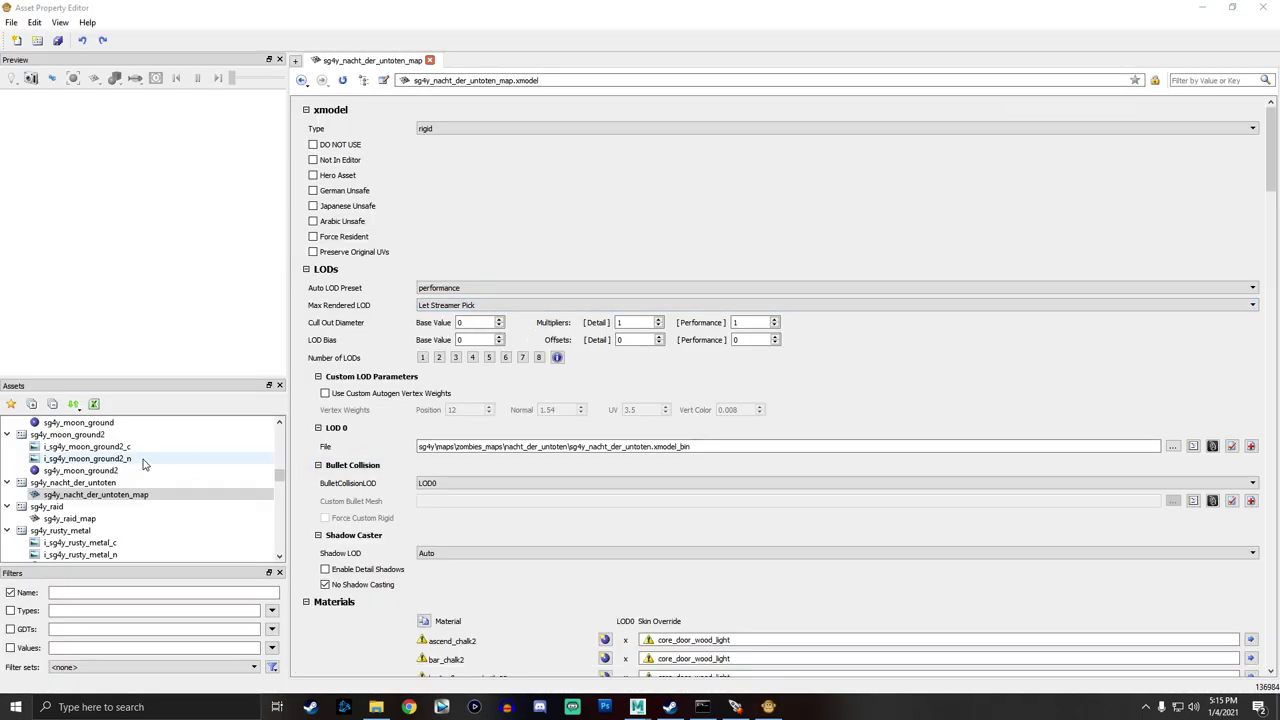
Browse the asset list in the Asset Property Editor and minimize the editor.
{"action": "scroll", "coordinate": [548, 525], "scroll_direction": "down", "scroll_amount": 3}
{"action": "scroll", "coordinate": [548, 525], "scroll_direction": "up", "scroll_amount": 3}
{"action": "left_click", "coordinate": [73, 404]}
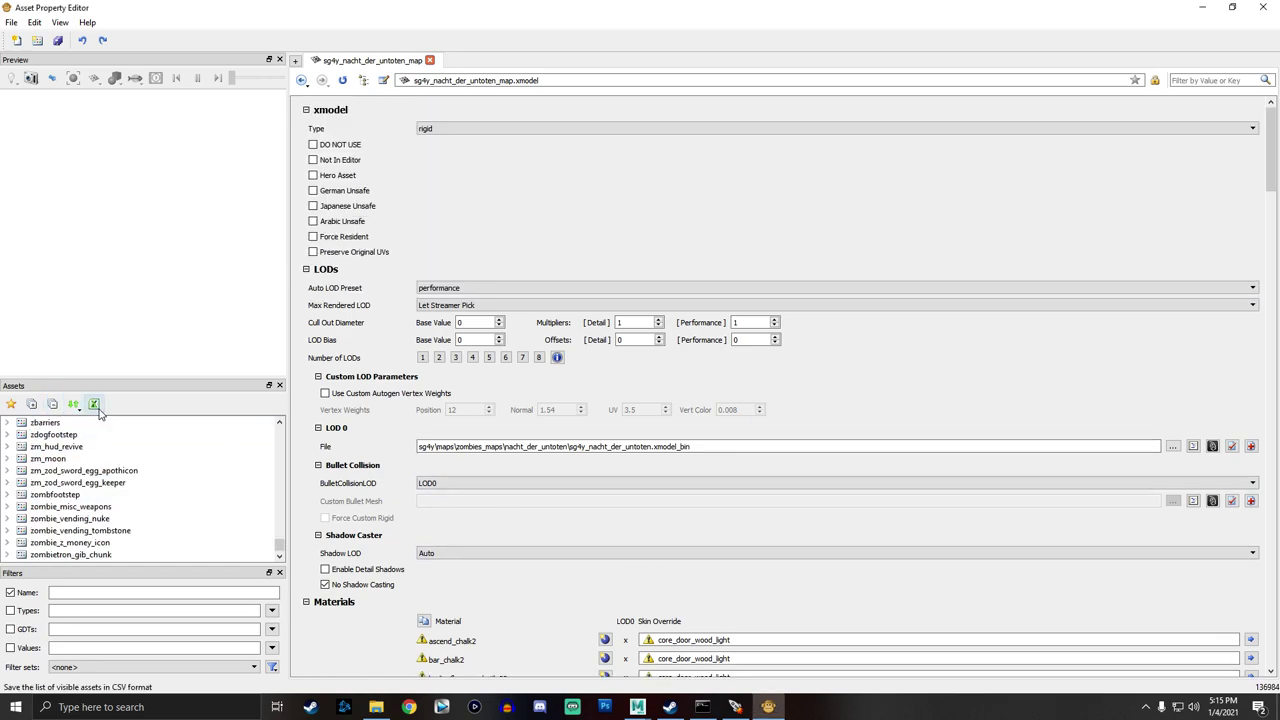
{"action": "left_click", "coordinate": [1202, 7]}
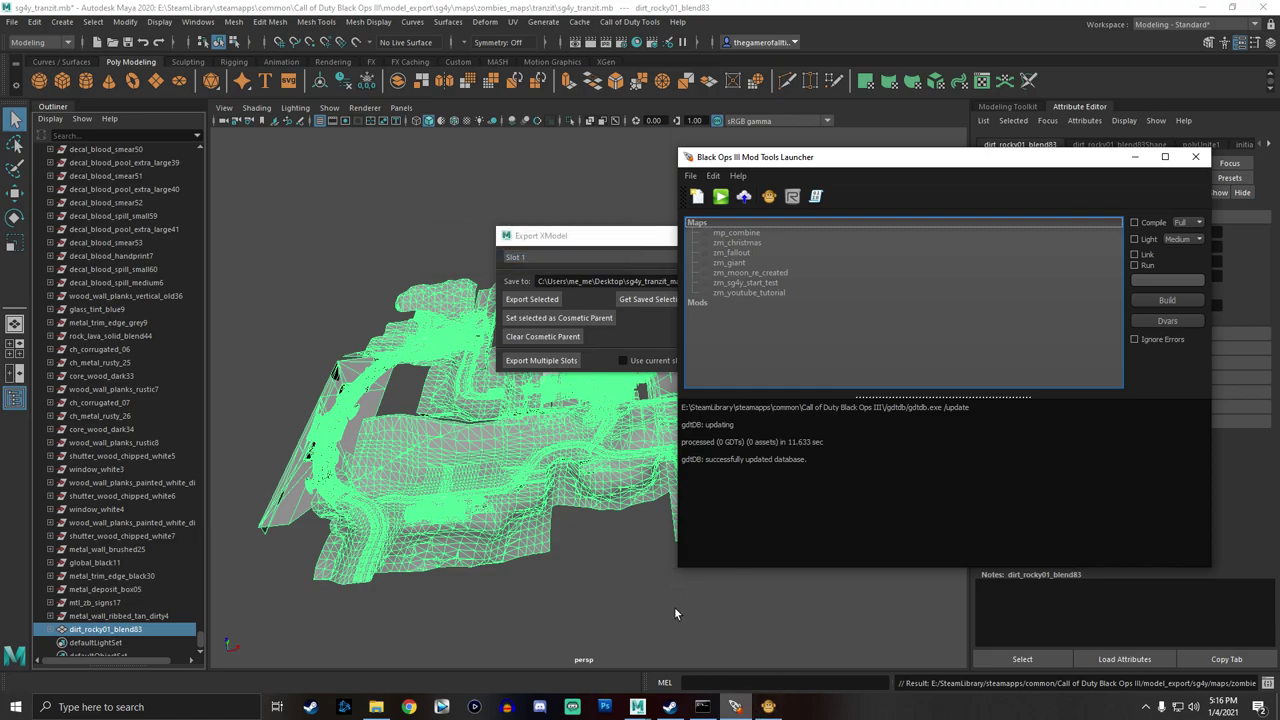
Close the Export XModel window in Maya, minimize Maya, and place the exported file in open space on the desktop.
{"action": "left_click", "coordinate": [577, 239]}
{"action": "left_click", "coordinate": [743, 235]}
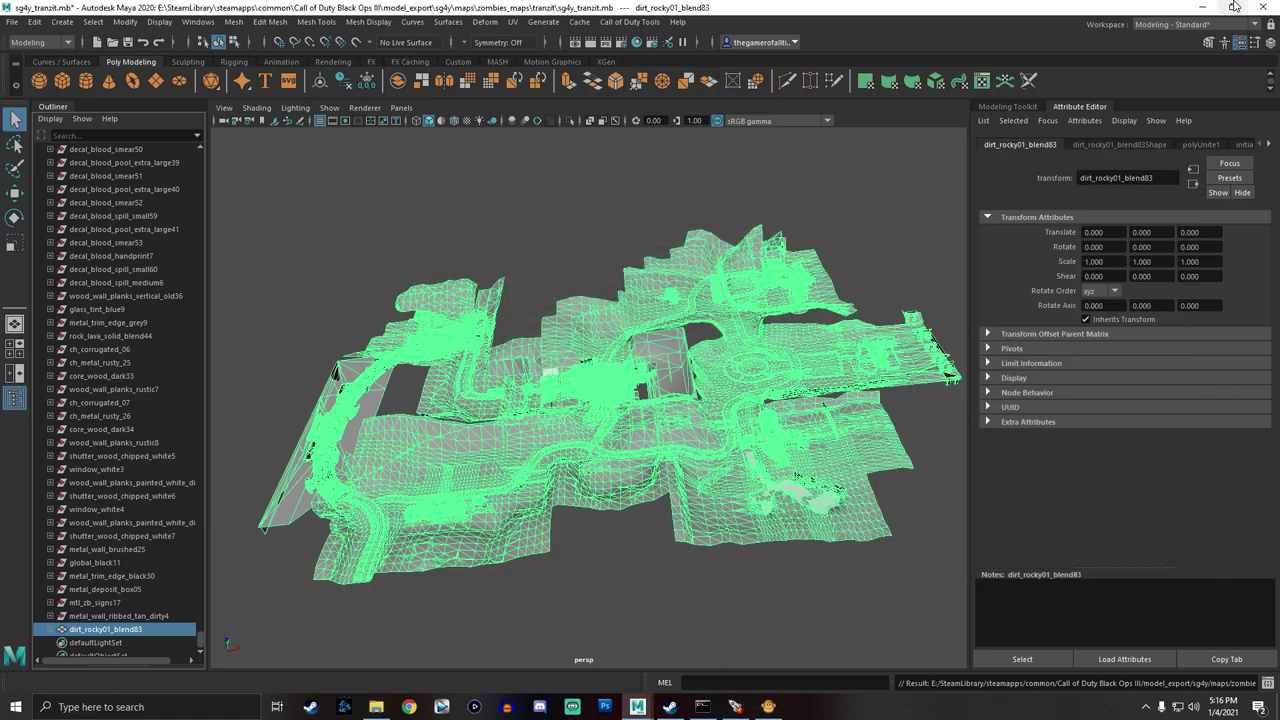
{"action": "left_click", "coordinate": [1203, 7]}
{"action": "left_click_drag", "start_coordinate": [38, 632], "coordinate": [240, 365]}
{"action": "left_click_drag", "start_coordinate": [312, 462], "coordinate": [316, 495]}
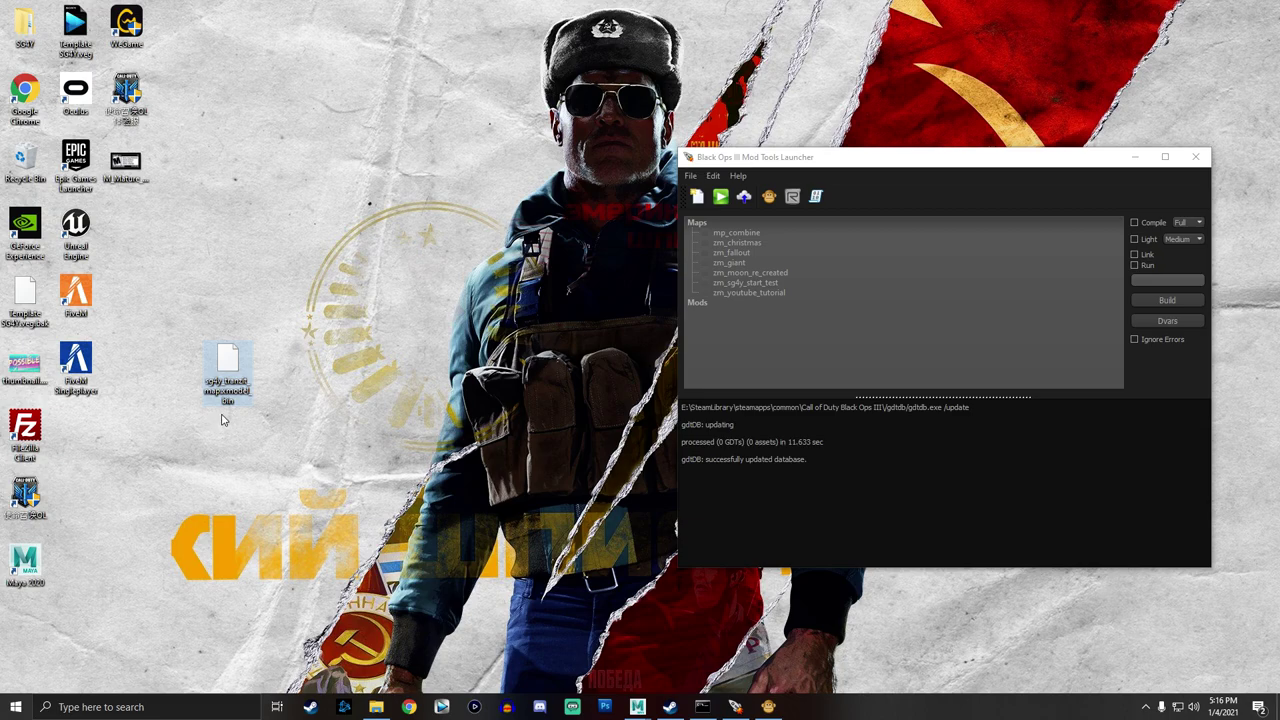
Move sg4y_tranzit_map.xmodel_bin from the desktop into the model_export\sg4y\maps\zombies_maps\tranzit folder.
{"action": "right_click", "coordinate": [247, 374]}
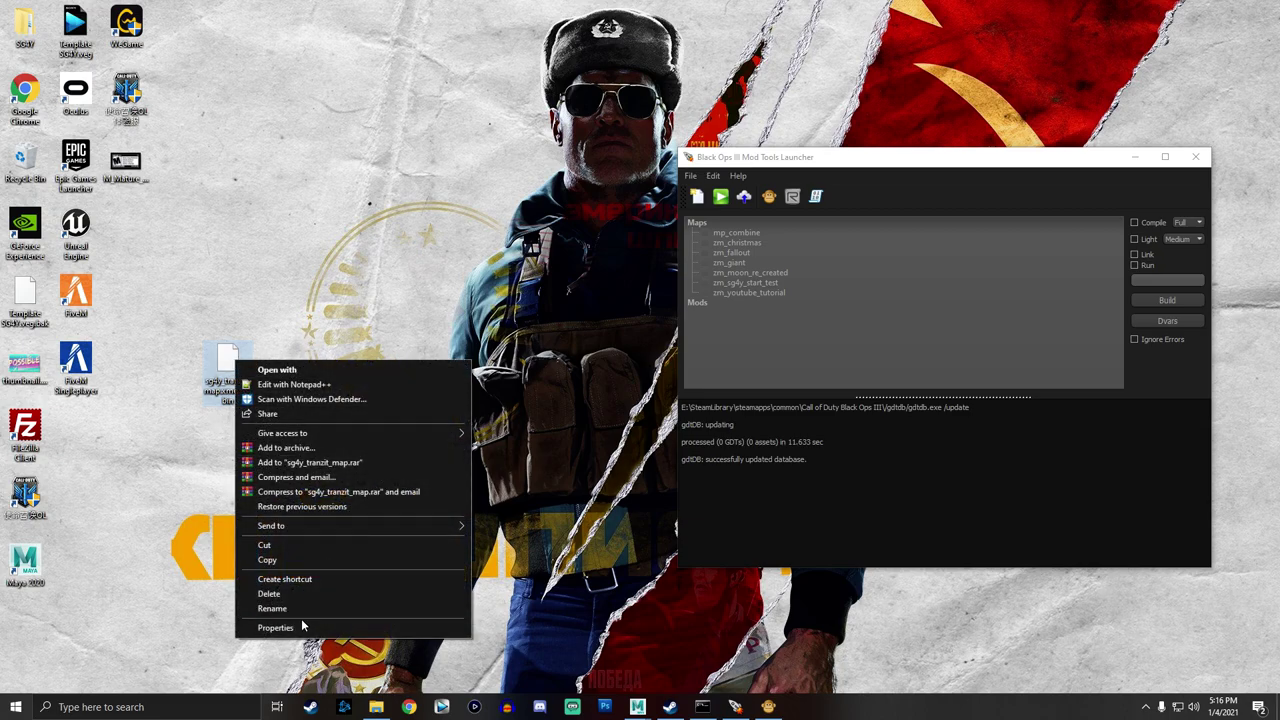
{"action": "left_click", "coordinate": [276, 548]}
{"action": "left_click", "coordinate": [376, 707]}
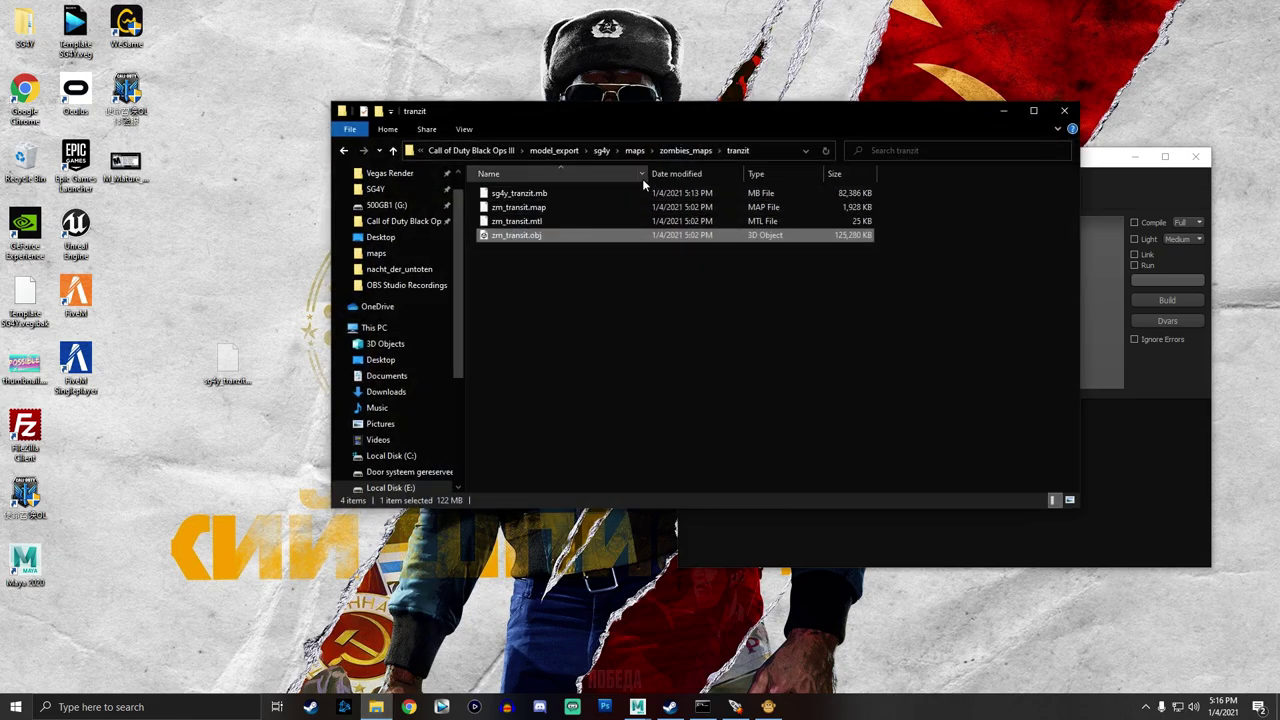
{"action": "left_click", "coordinate": [546, 305]}
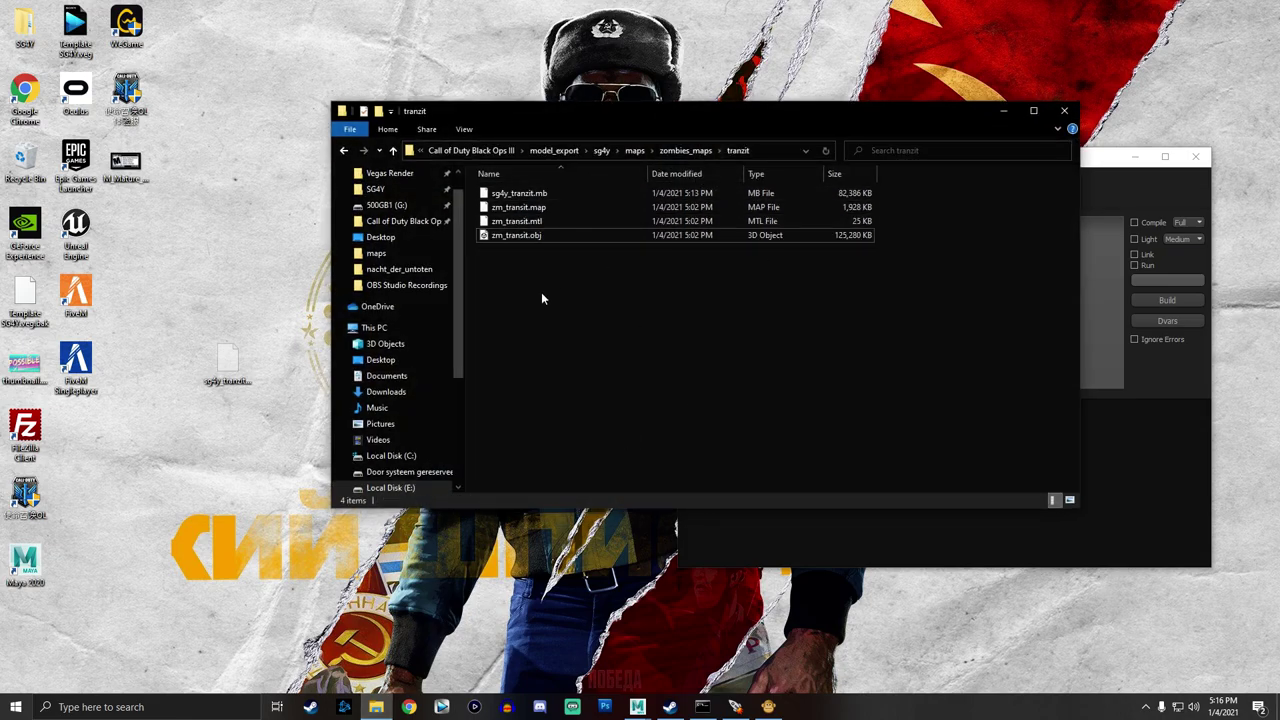
{"action": "key", "text": "ctrl+v"}
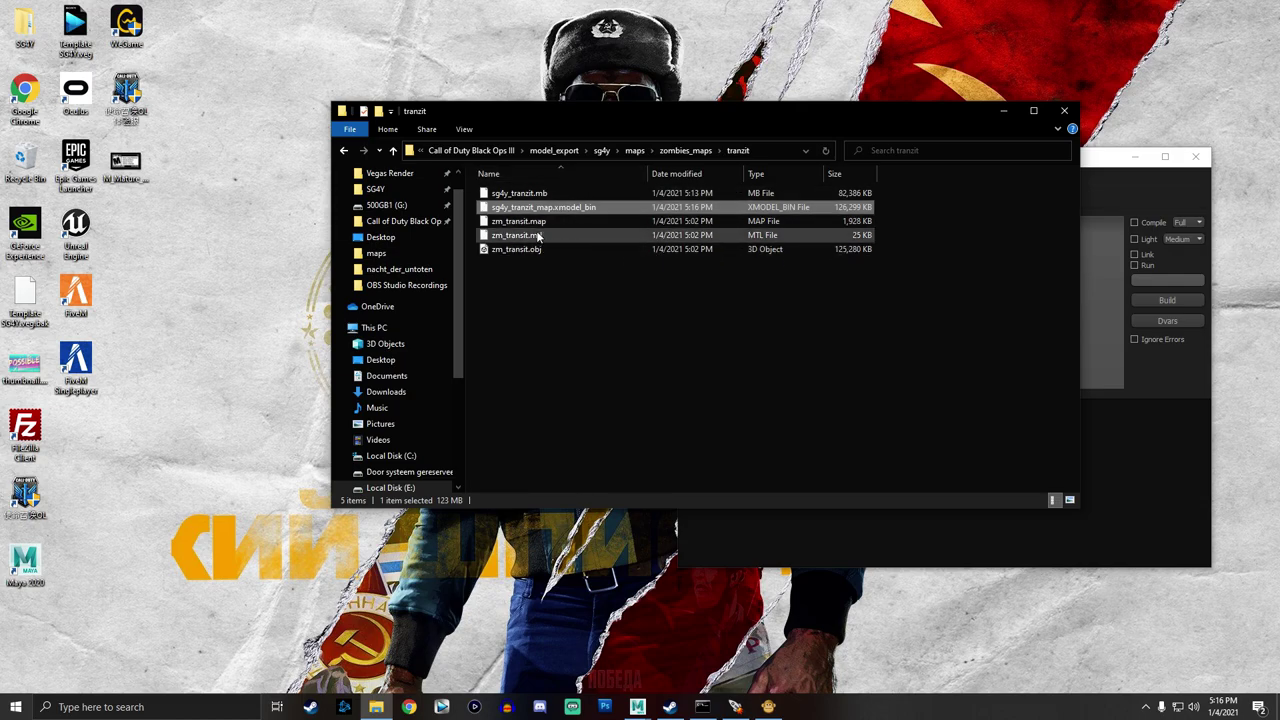
{"action": "left_click", "coordinate": [686, 150]}
{"action": "double_click", "coordinate": [519, 349]}
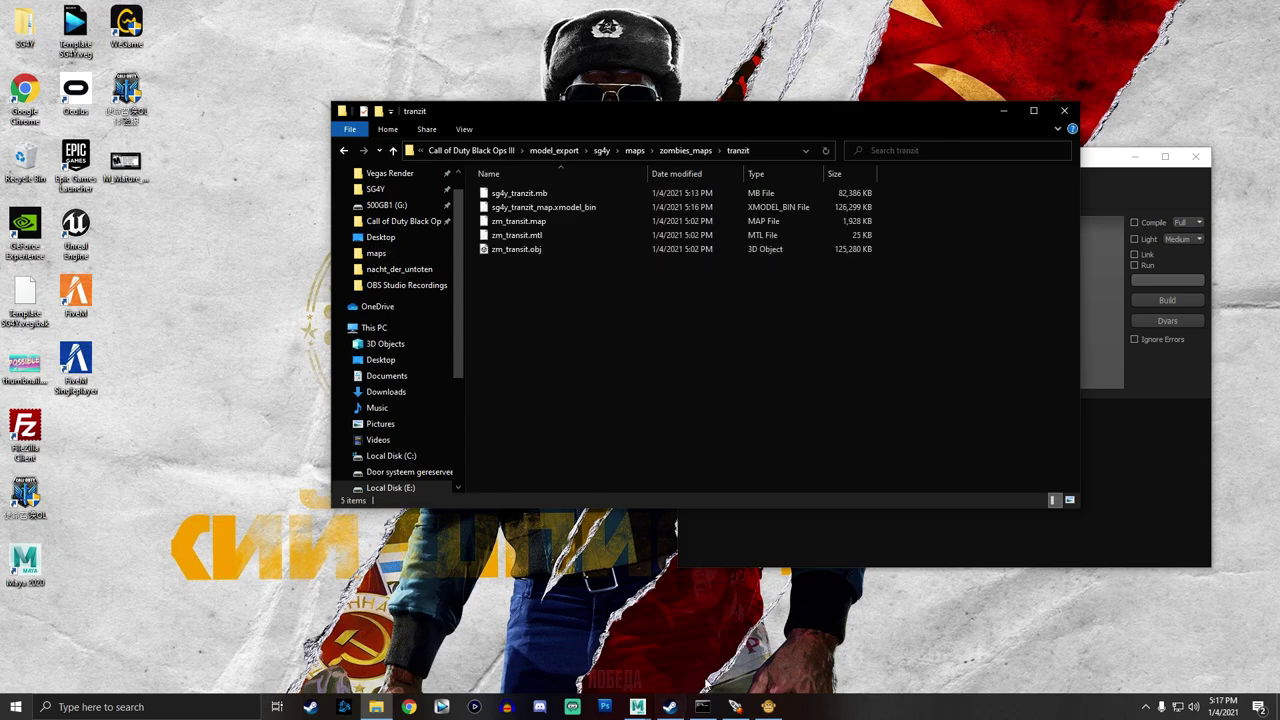
Switch to Maya, save the scene on the Desktop as Maya Binary sg4y_tranzit.mb, and minimize Maya.
{"action": "mouse_move", "coordinate": [733, 690]}
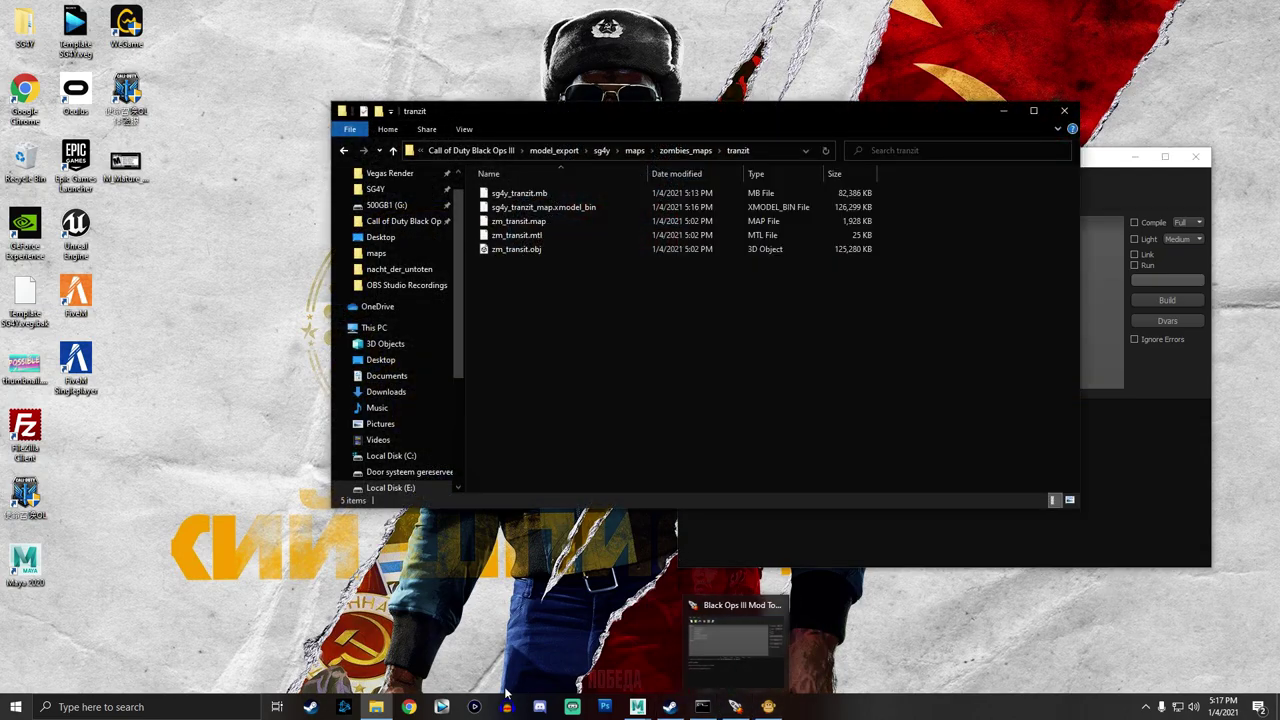
{"action": "mouse_move", "coordinate": [637, 707]}
{"action": "left_click", "coordinate": [663, 657]}
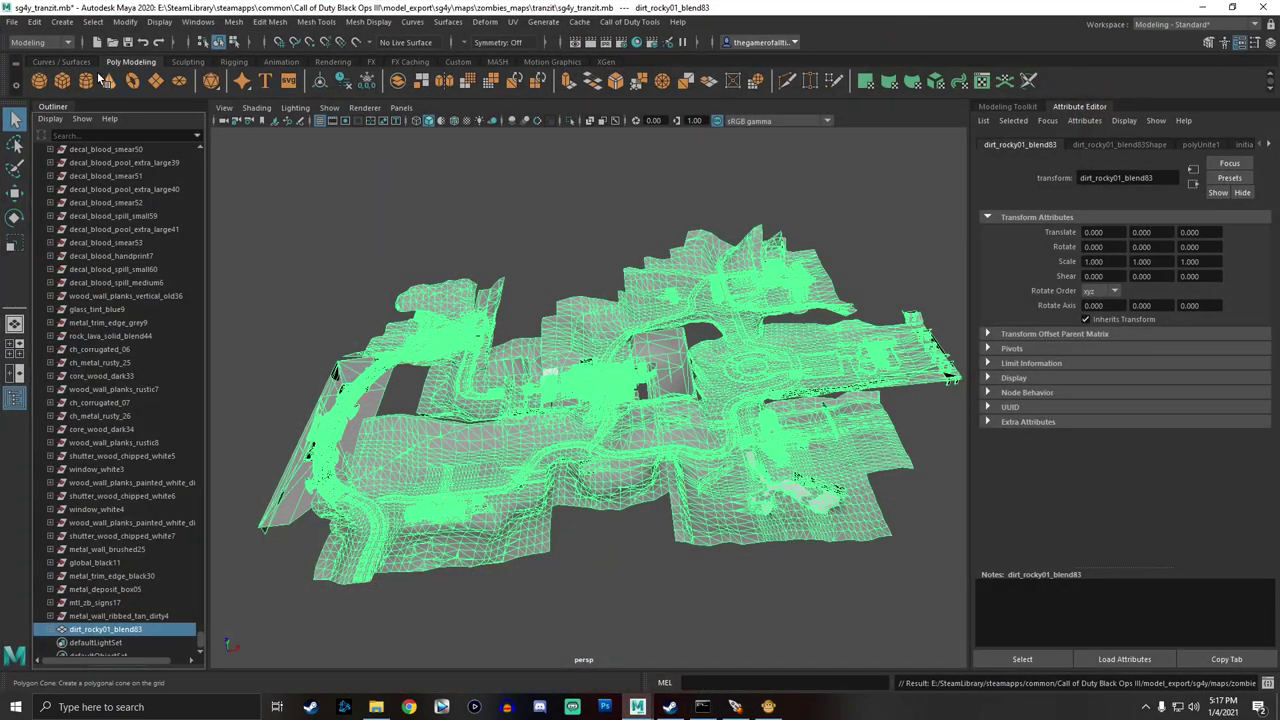
{"action": "left_click", "coordinate": [11, 22]}
{"action": "left_click", "coordinate": [47, 92]}
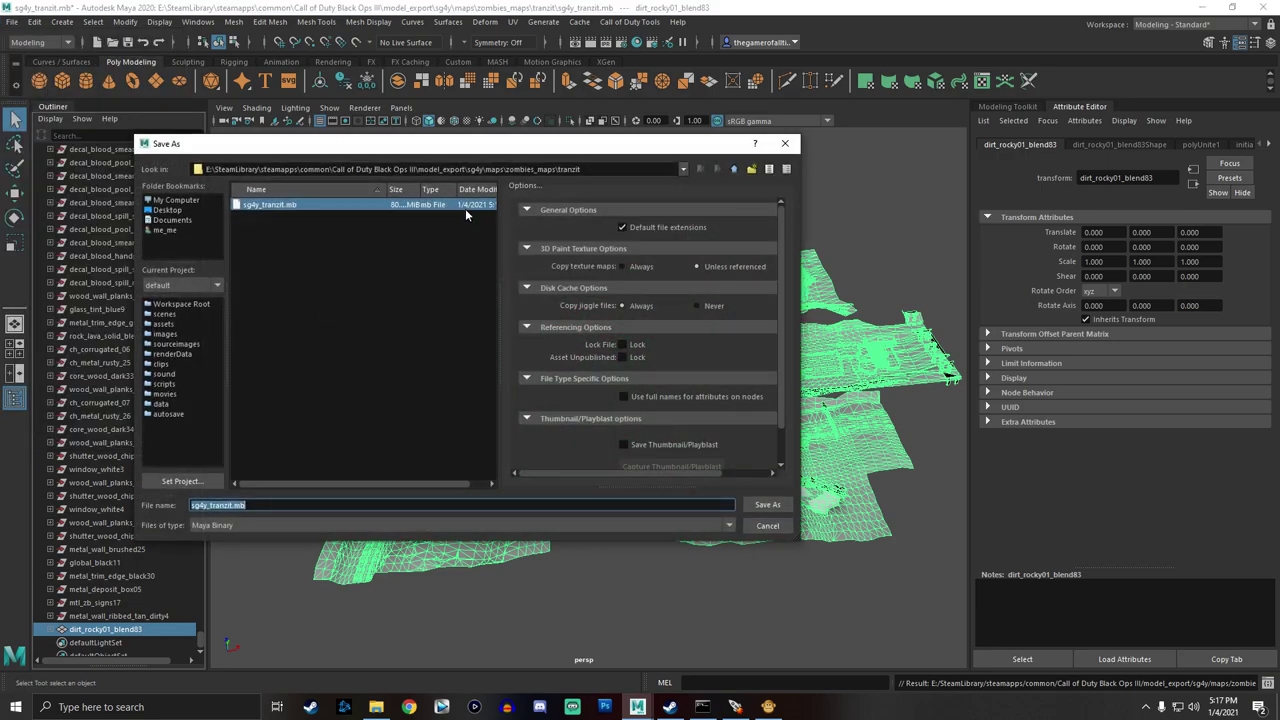
{"action": "left_click", "coordinate": [166, 210]}
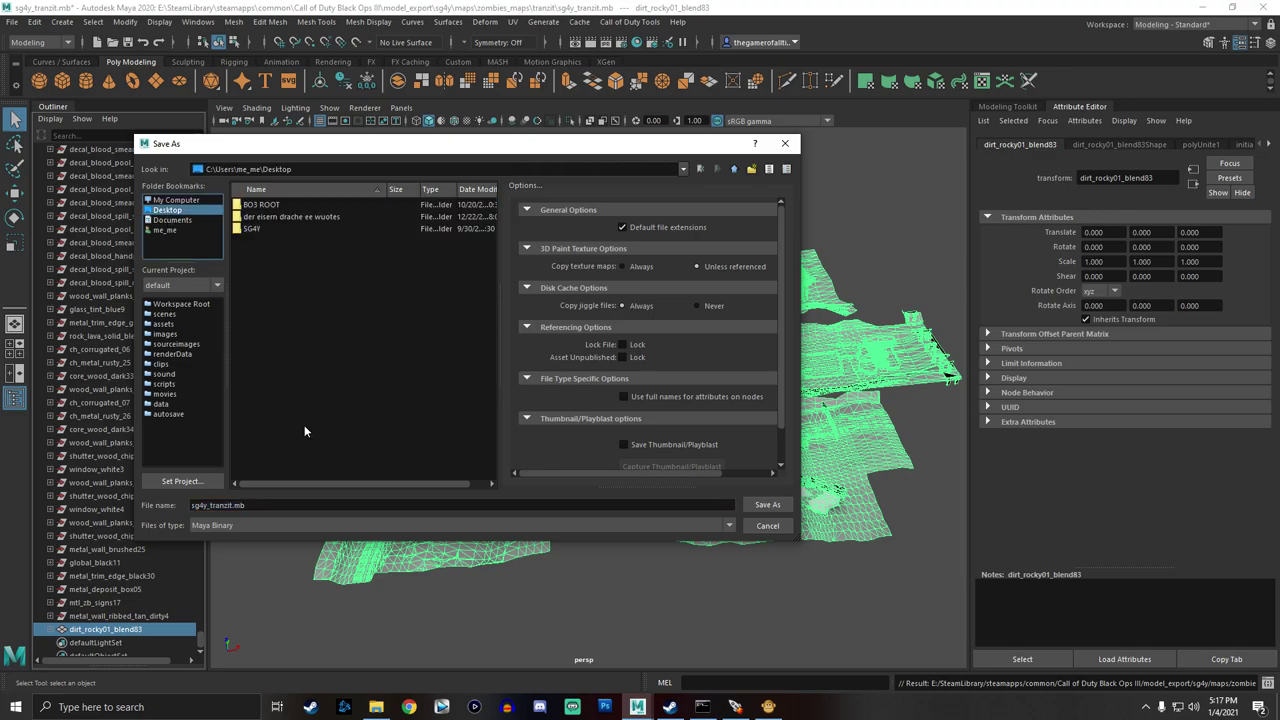
{"action": "left_click", "coordinate": [767, 505]}
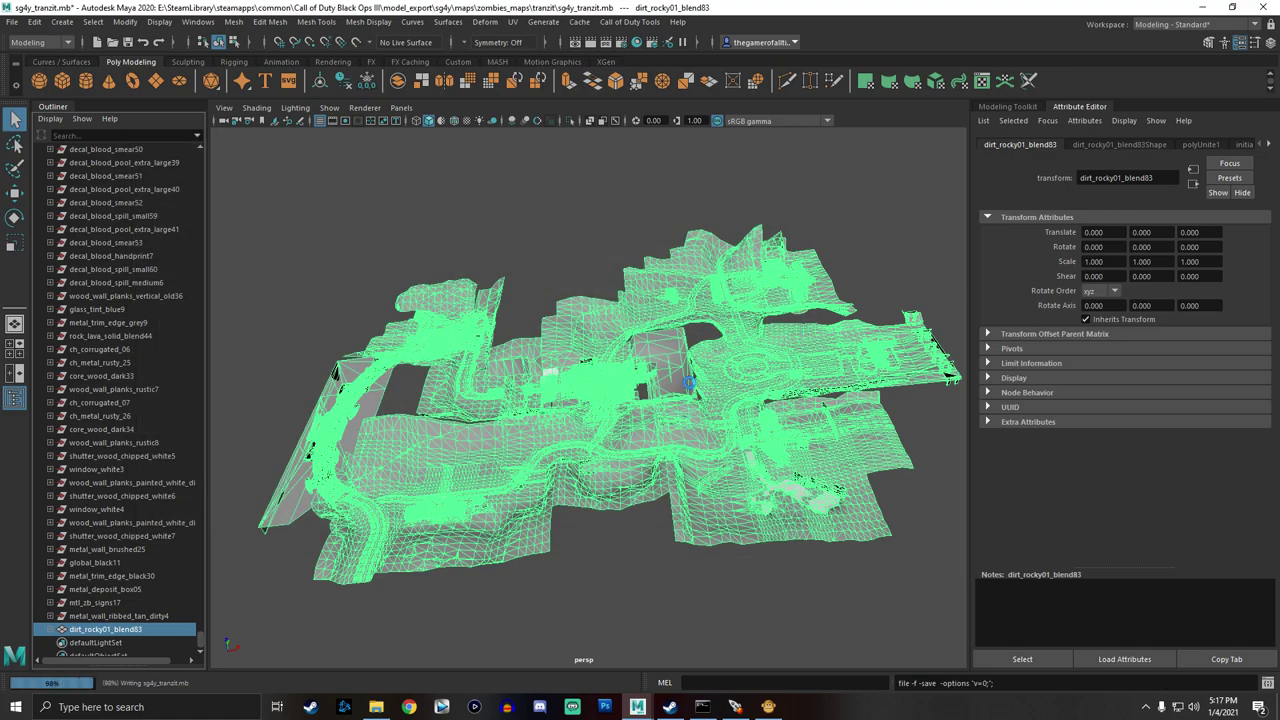
{"action": "left_click", "coordinate": [1202, 7]}
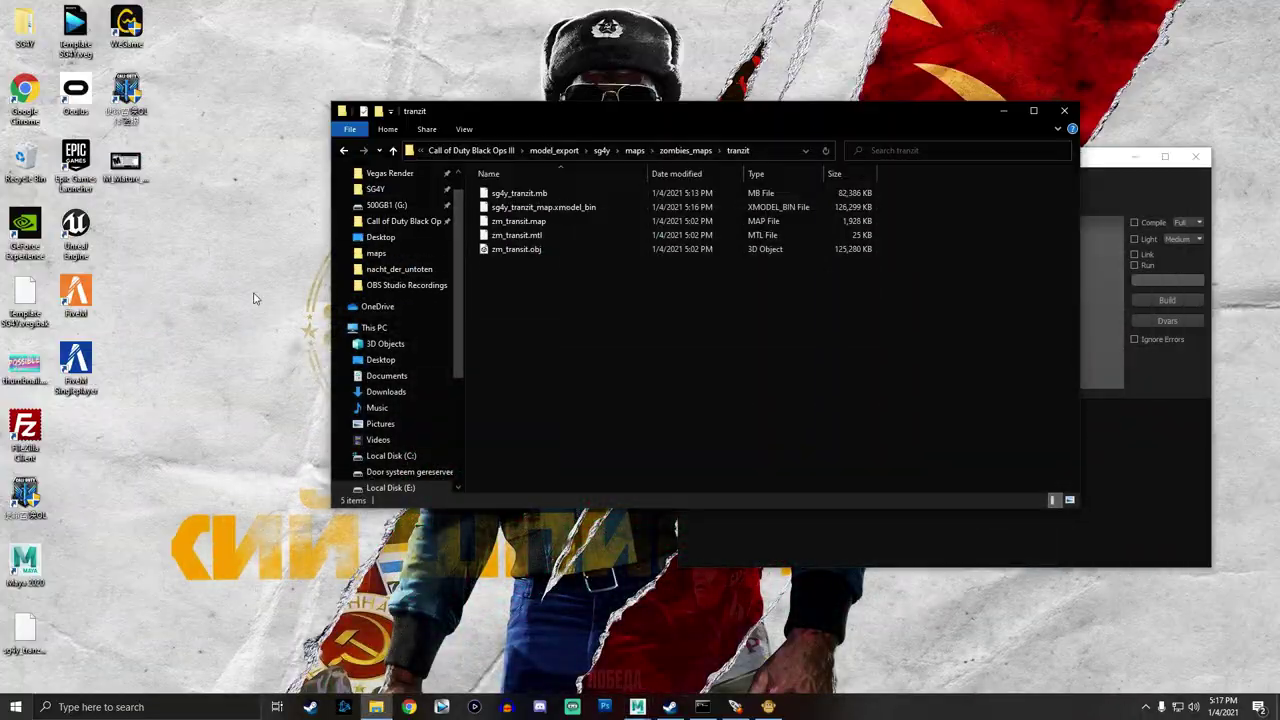
Try to change the default application for sg4y_tranzit.mb through its file properties, browsing for another app on this PC.
{"action": "left_click", "coordinate": [37, 632]}
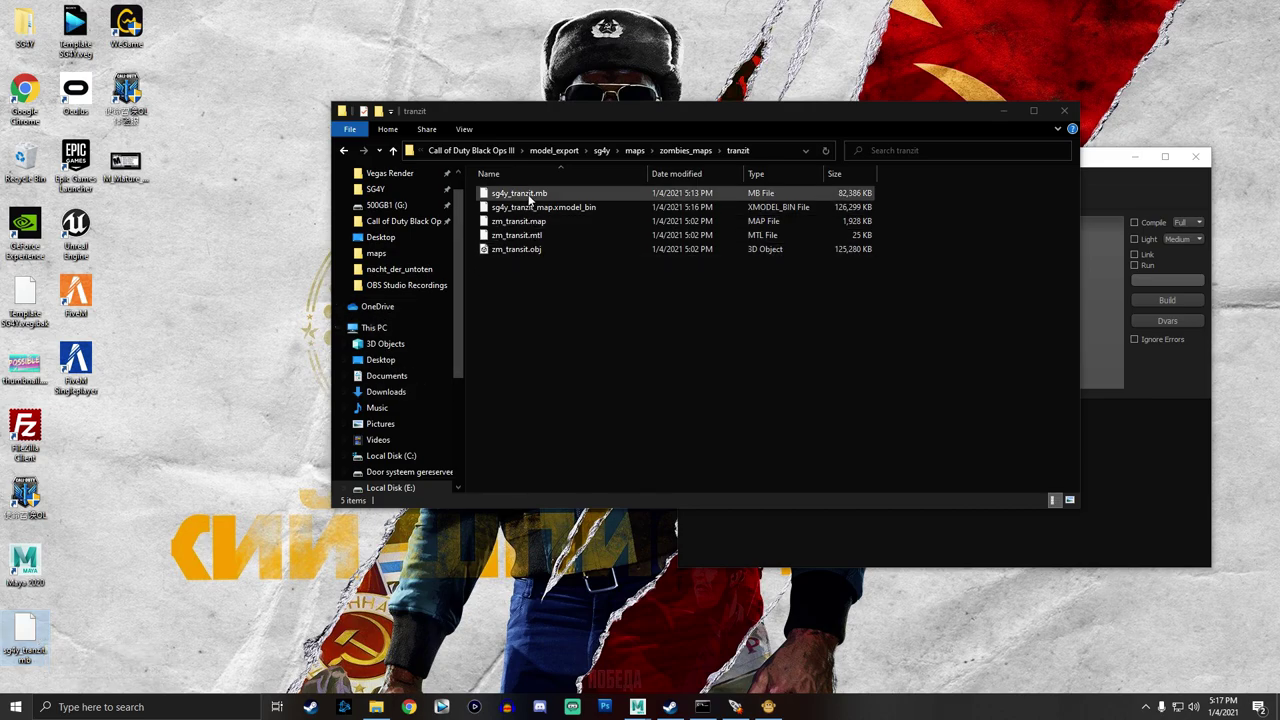
{"action": "right_click", "coordinate": [527, 196]}
{"action": "left_click", "coordinate": [565, 441]}
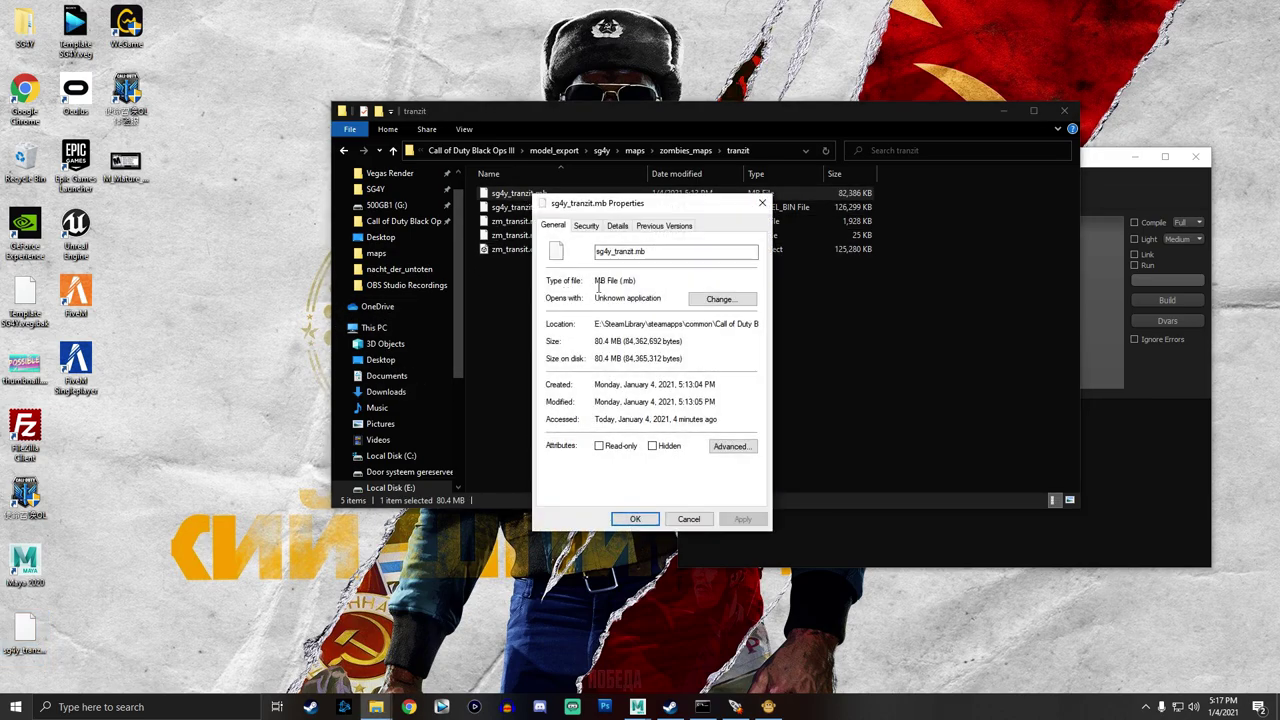
{"action": "left_click", "coordinate": [707, 300]}
{"action": "left_click", "coordinate": [555, 290]}
{"action": "scroll", "coordinate": [612, 354], "scroll_direction": "down", "scroll_amount": 2}
{"action": "scroll", "coordinate": [612, 354], "scroll_direction": "down", "scroll_amount": 1}
{"action": "left_click", "coordinate": [585, 427]}
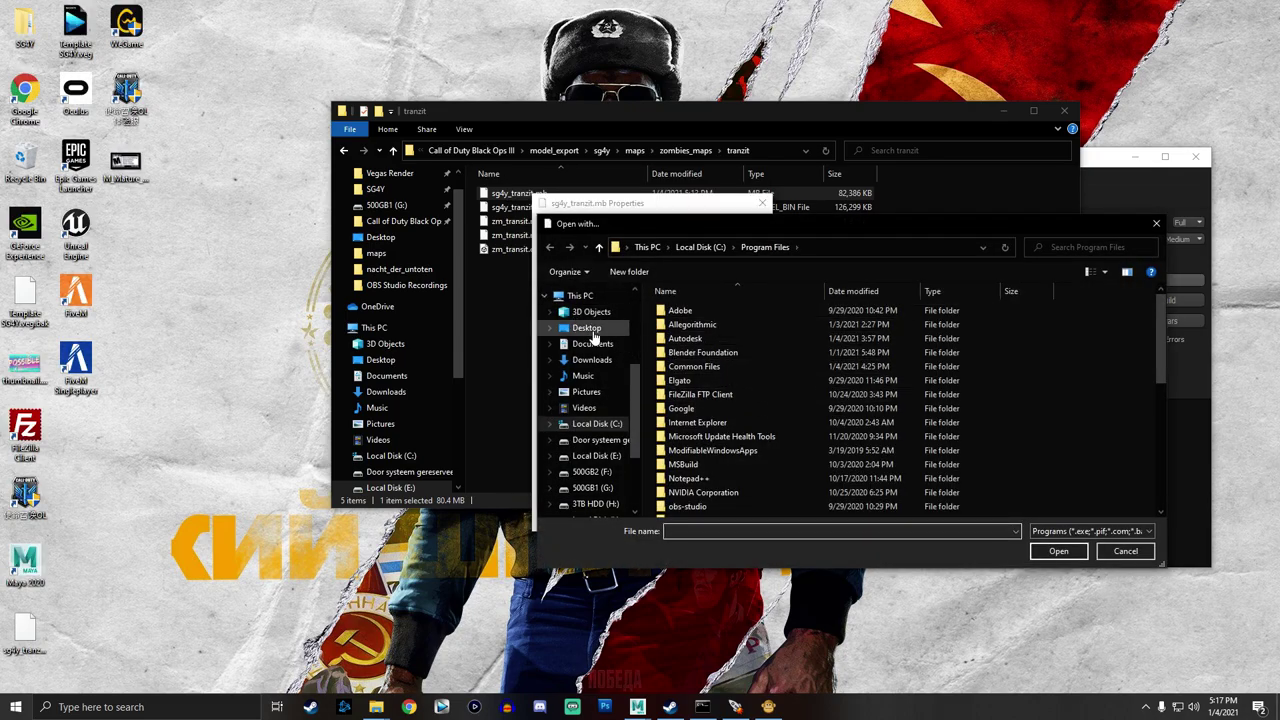
Look for the Maya installation in Program Files (x86) on Local Disk (C:).
{"action": "scroll", "coordinate": [687, 427], "scroll_direction": "down", "scroll_amount": 5}
{"action": "scroll", "coordinate": [687, 427], "scroll_direction": "up", "scroll_amount": 5}
{"action": "left_click", "coordinate": [703, 249]}
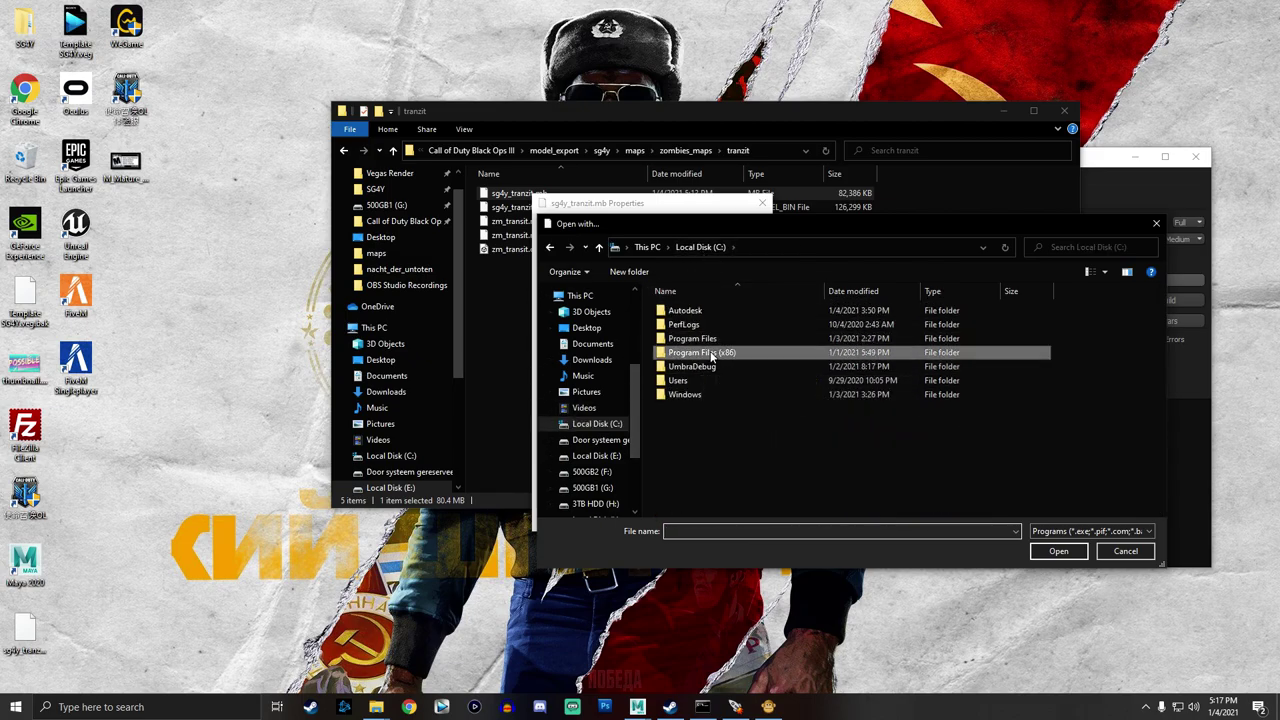
{"action": "double_click", "coordinate": [705, 353]}
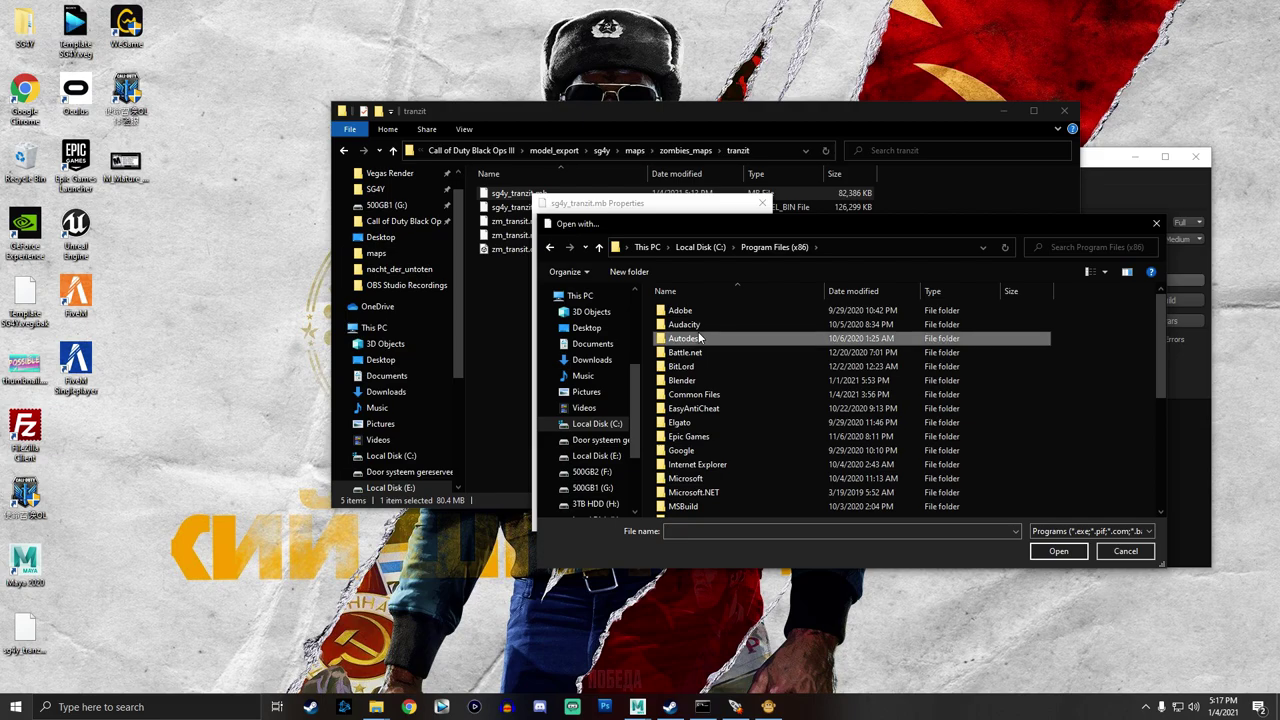
{"action": "key", "text": "m"}
{"action": "scroll", "coordinate": [715, 473], "scroll_direction": "down", "scroll_amount": 1}
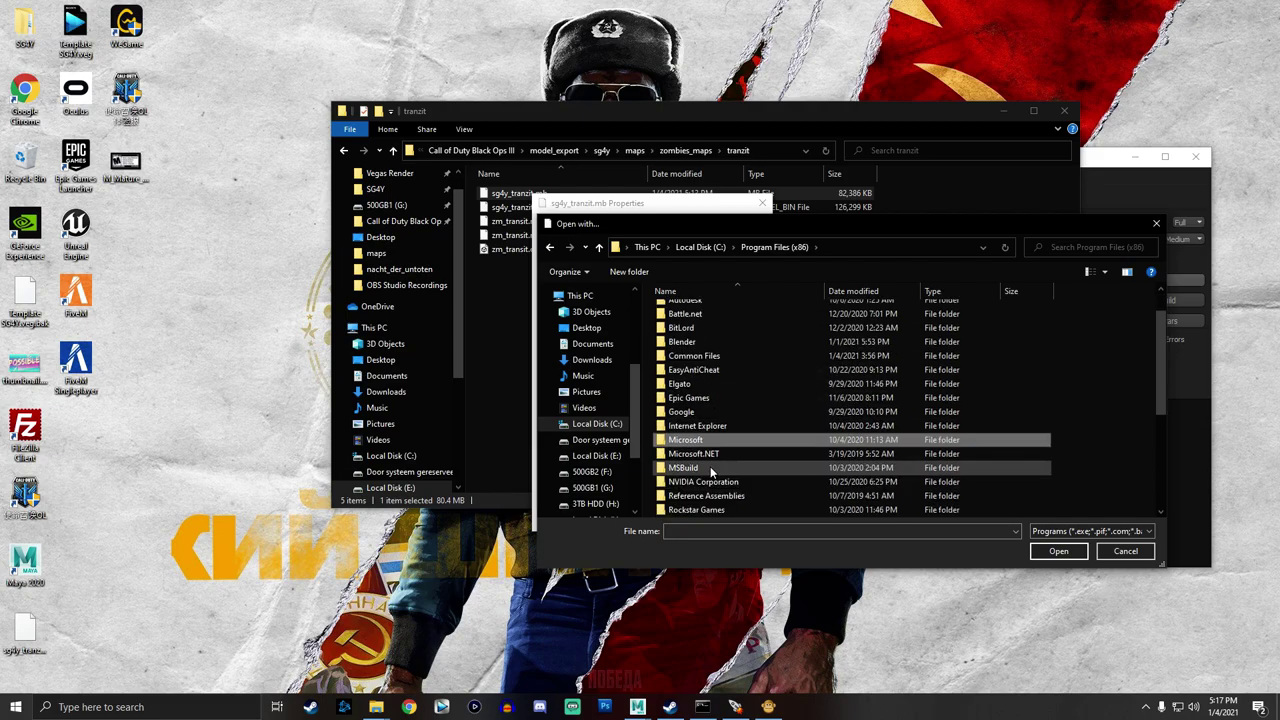
{"action": "scroll", "coordinate": [715, 473], "scroll_direction": "up", "scroll_amount": 1}
Search Program Files\Autodesk\Maya2020\bin for the Maya executable, and close the file browser and properties without choosing one.
{"action": "left_click", "coordinate": [605, 427]}
{"action": "double_click", "coordinate": [700, 339]}
{"action": "double_click", "coordinate": [700, 339]}
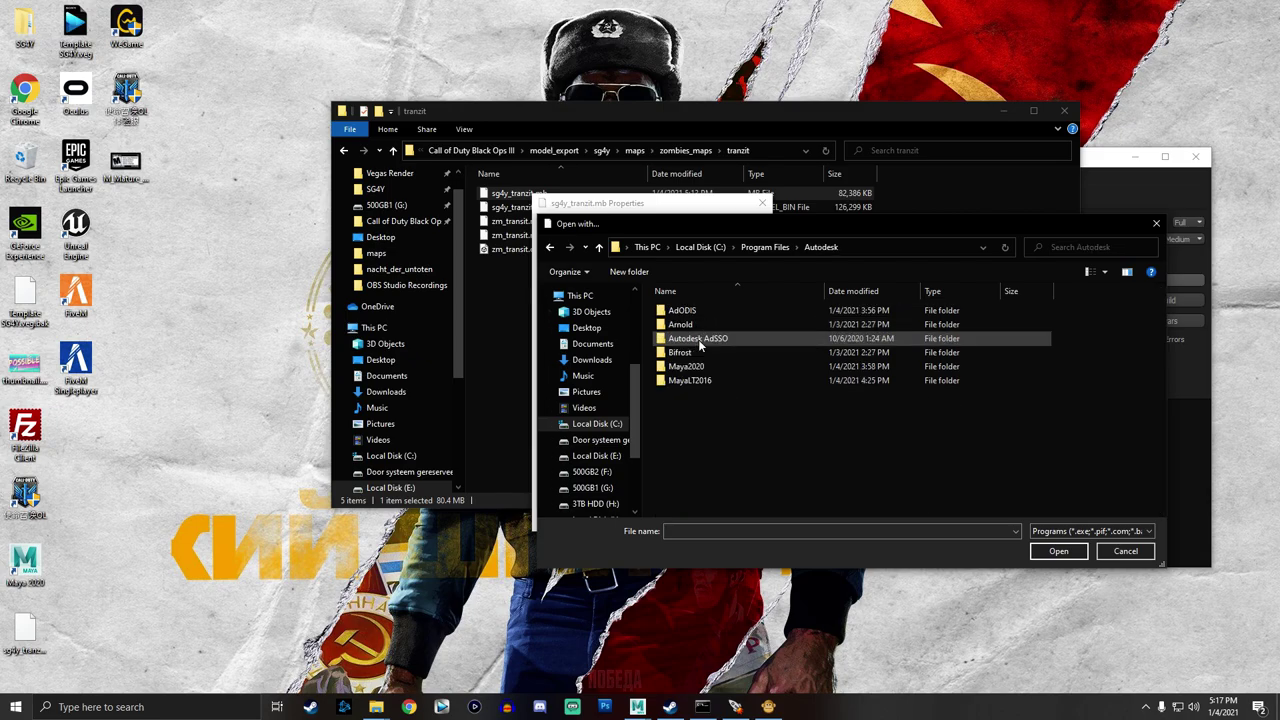
{"action": "double_click", "coordinate": [690, 366]}
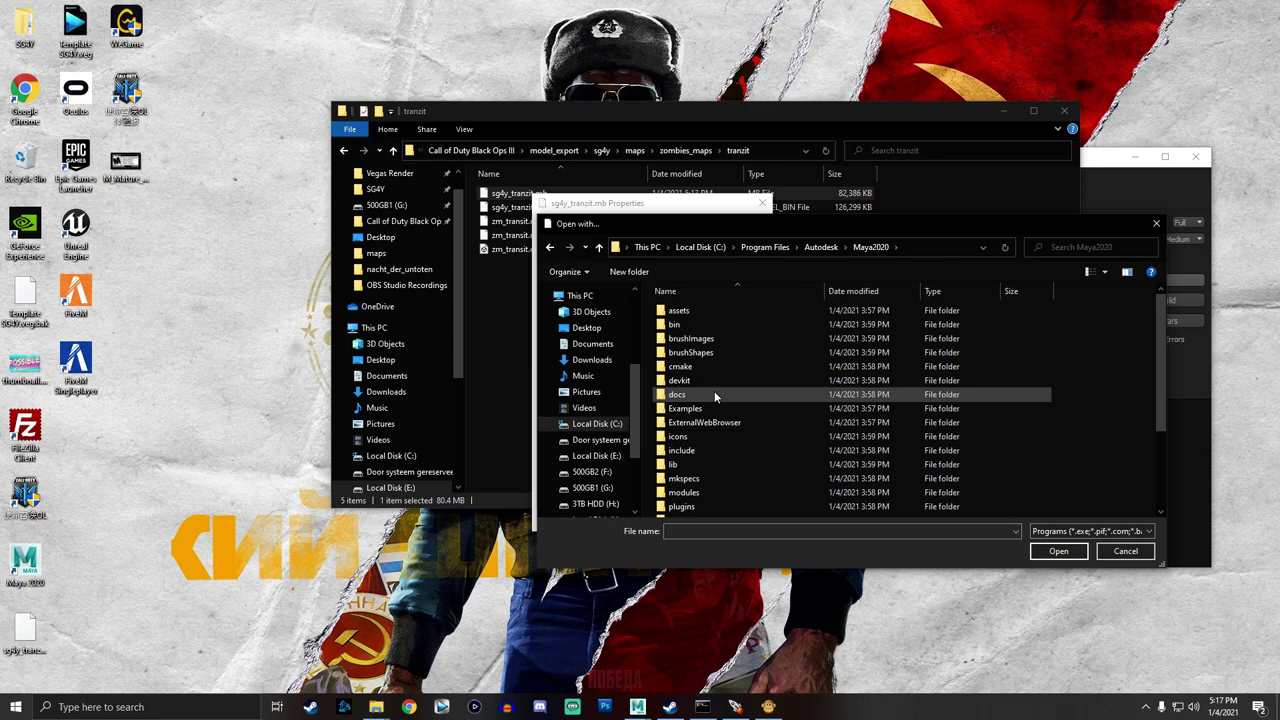
{"action": "scroll", "coordinate": [684, 327], "scroll_direction": "down", "scroll_amount": 1}
{"action": "scroll", "coordinate": [684, 326], "scroll_direction": "up", "scroll_amount": 1}
{"action": "double_click", "coordinate": [684, 326]}
{"action": "scroll", "coordinate": [716, 356], "scroll_direction": "down", "scroll_amount": 8}
{"action": "scroll", "coordinate": [717, 356], "scroll_direction": "up", "scroll_amount": 3}
{"action": "scroll", "coordinate": [713, 368], "scroll_direction": "up", "scroll_amount": 2}
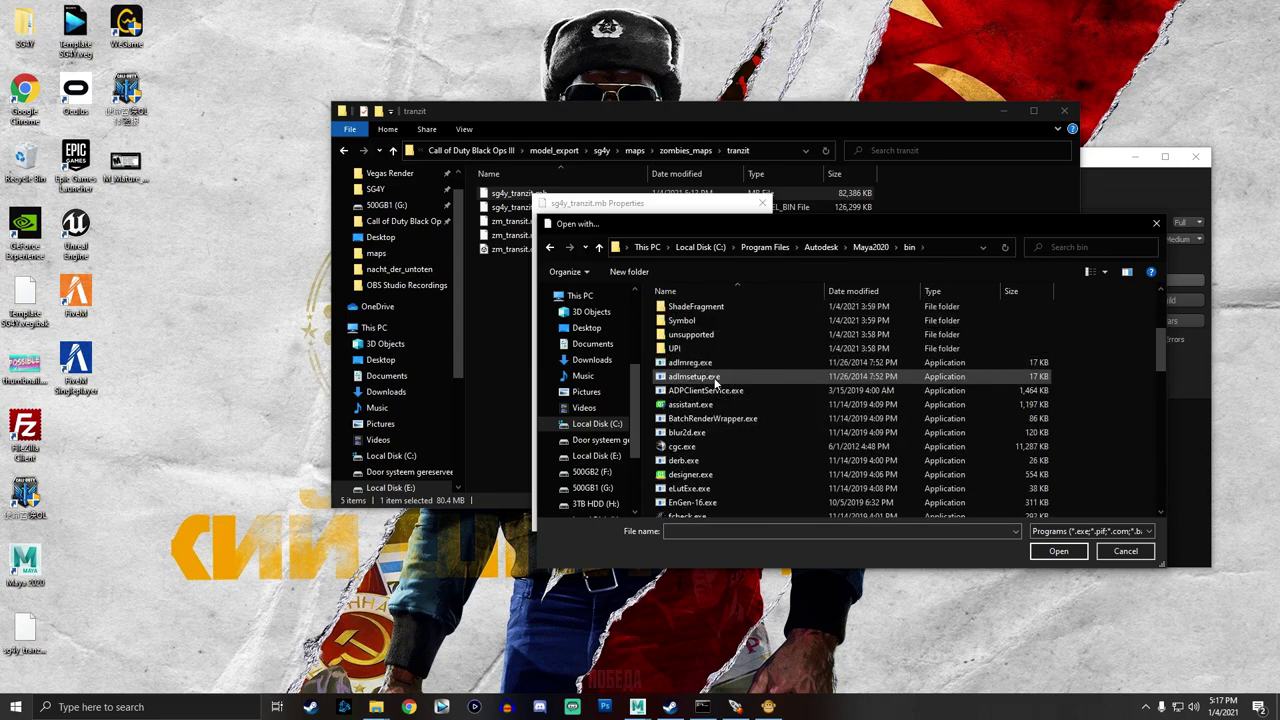
{"action": "scroll", "coordinate": [715, 388], "scroll_direction": "down", "scroll_amount": 3}
{"action": "scroll", "coordinate": [714, 393], "scroll_direction": "down", "scroll_amount": 10}
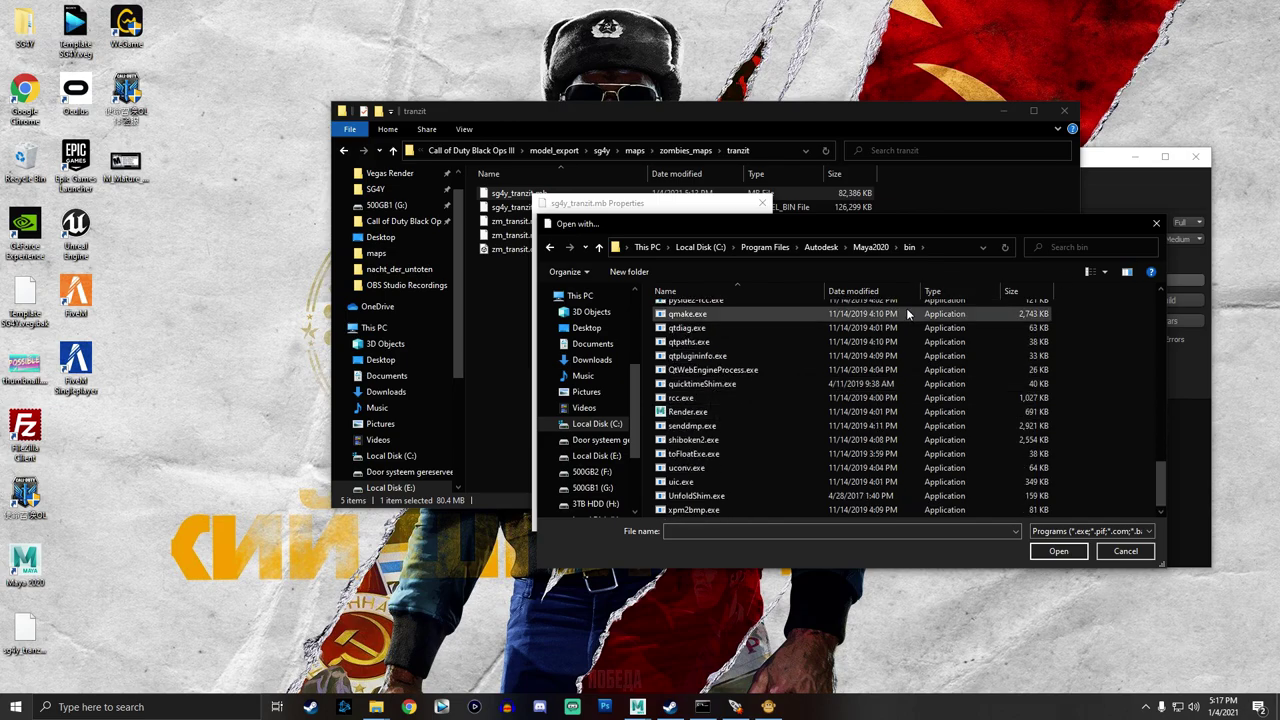
{"action": "left_click", "coordinate": [1157, 223]}
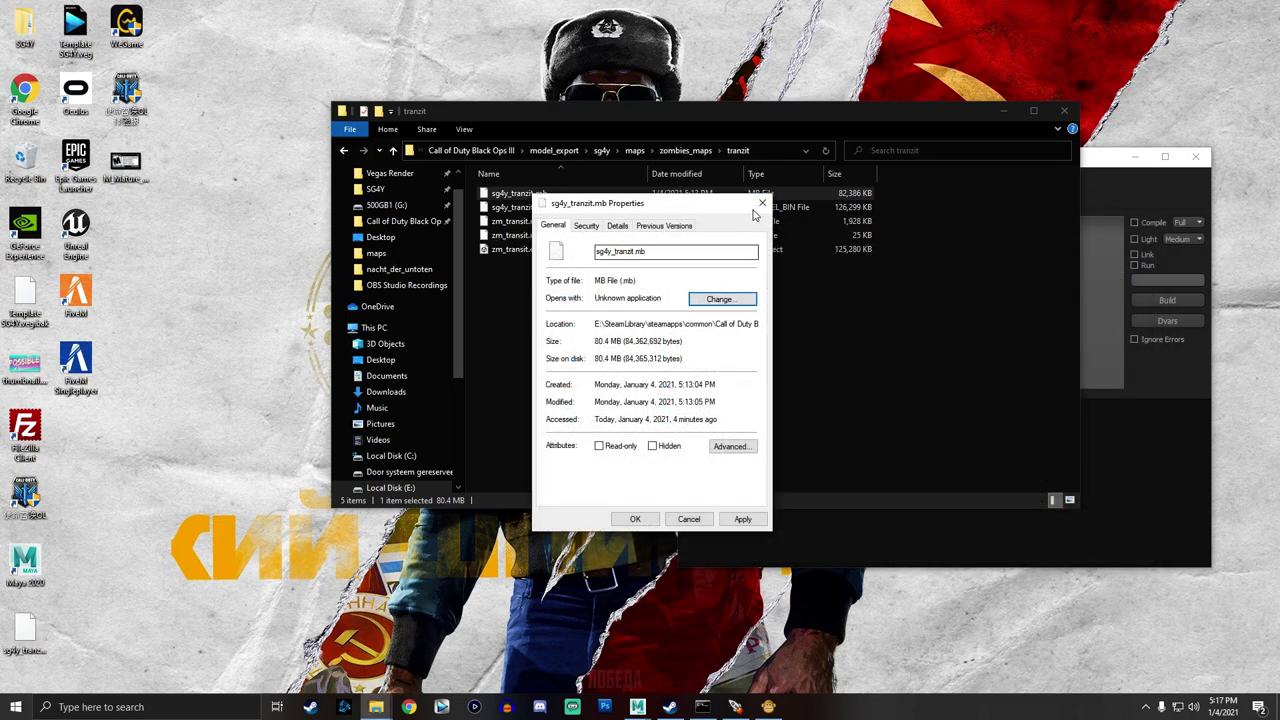
{"action": "left_click", "coordinate": [758, 208]}
{"action": "double_click", "coordinate": [549, 194]}
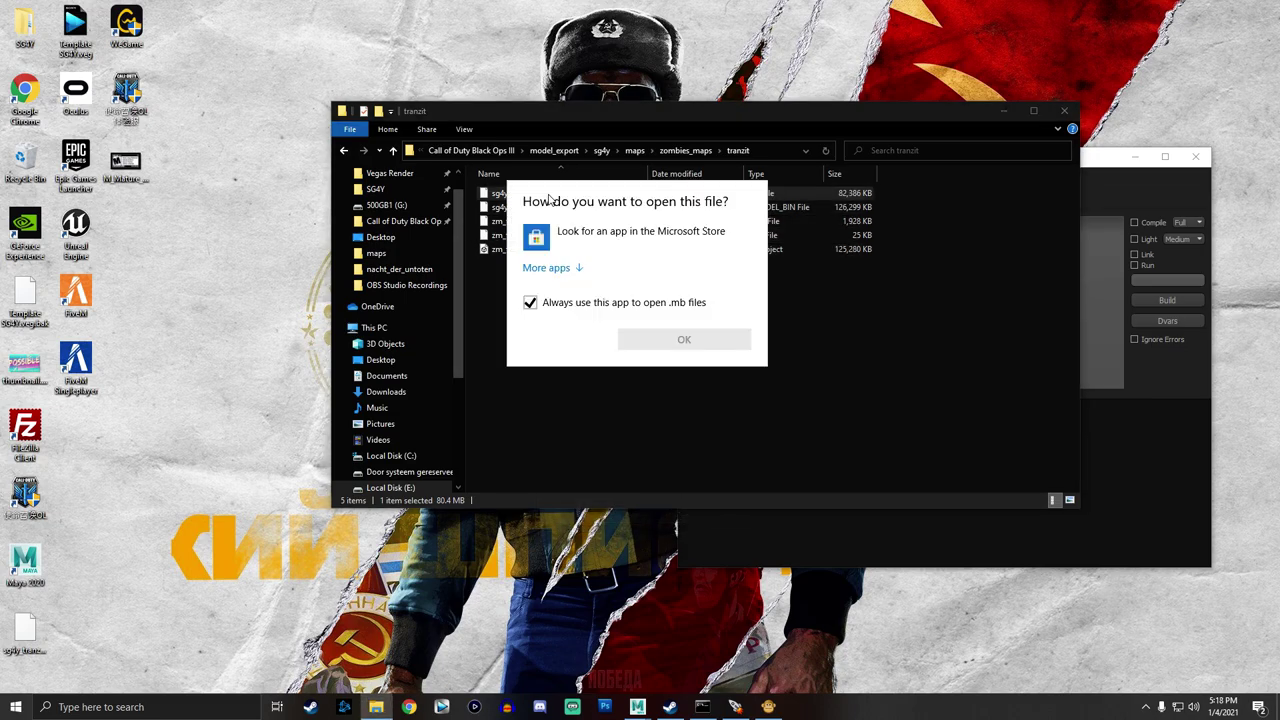
{"action": "left_click", "coordinate": [560, 272]}
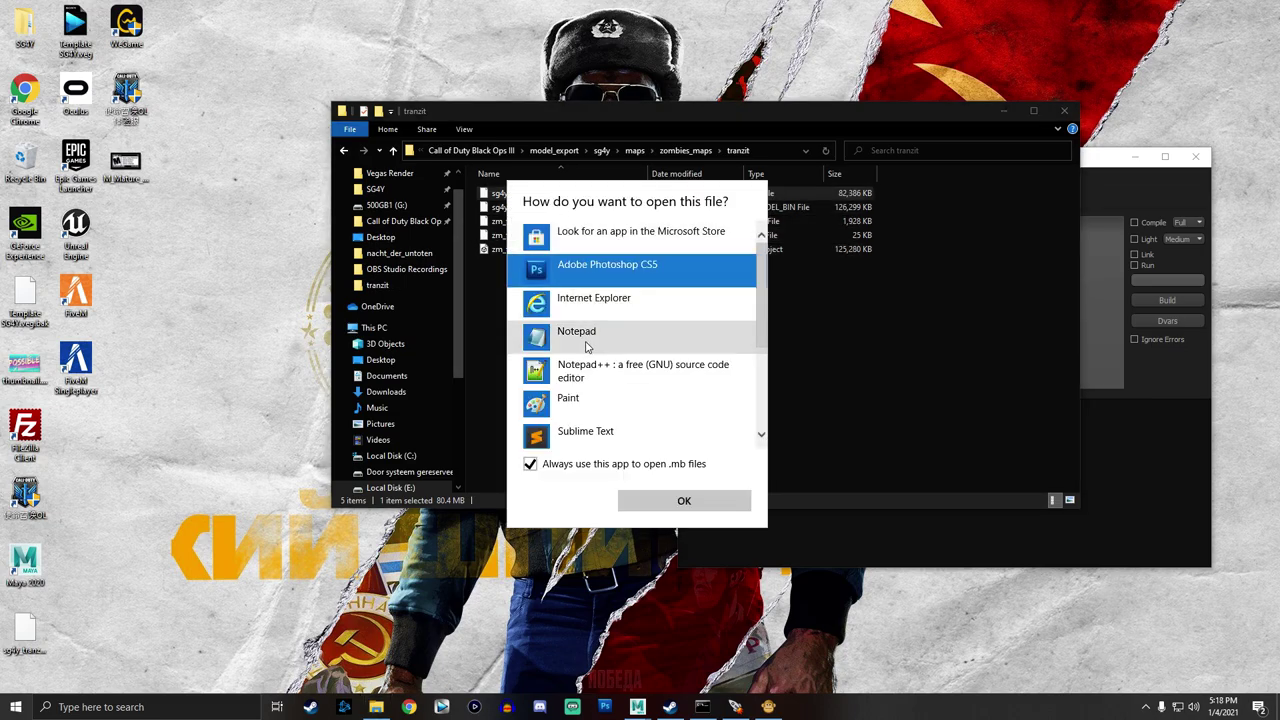
{"action": "scroll", "coordinate": [610, 350], "scroll_direction": "down", "scroll_amount": 3}
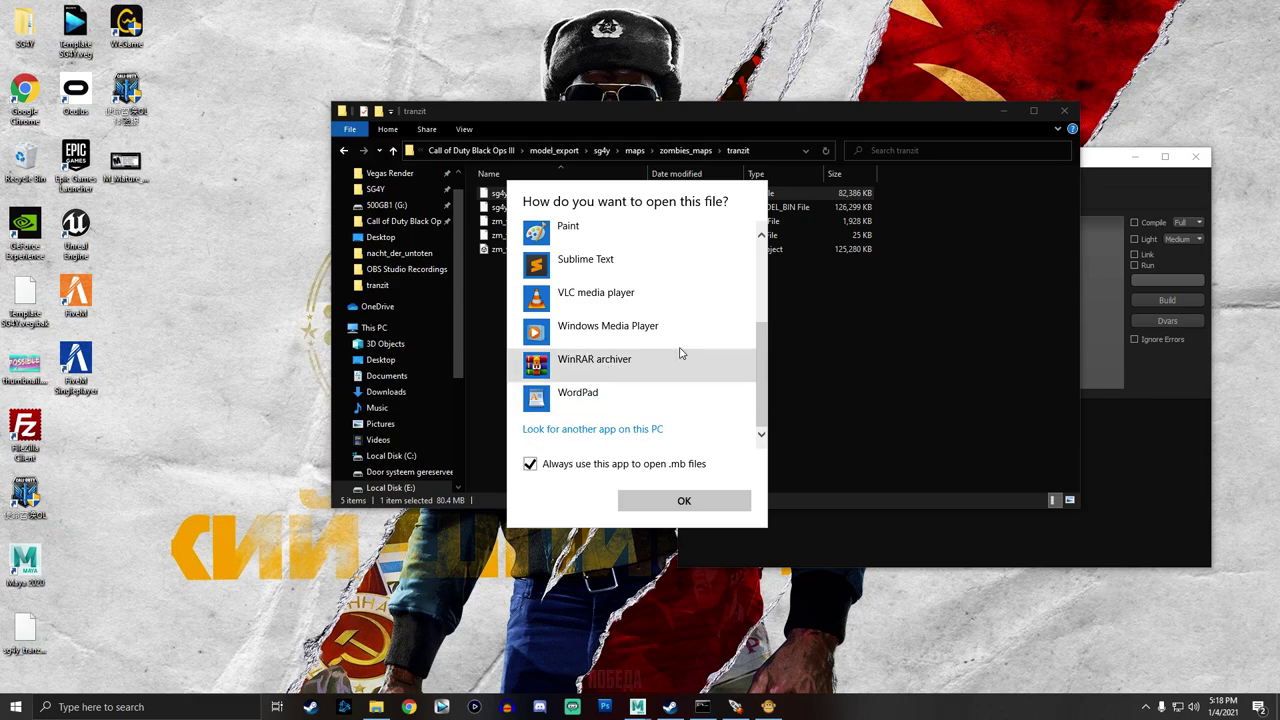
{"action": "scroll", "coordinate": [680, 320], "scroll_direction": "up", "scroll_amount": 3}
{"action": "left_click", "coordinate": [768, 463]}
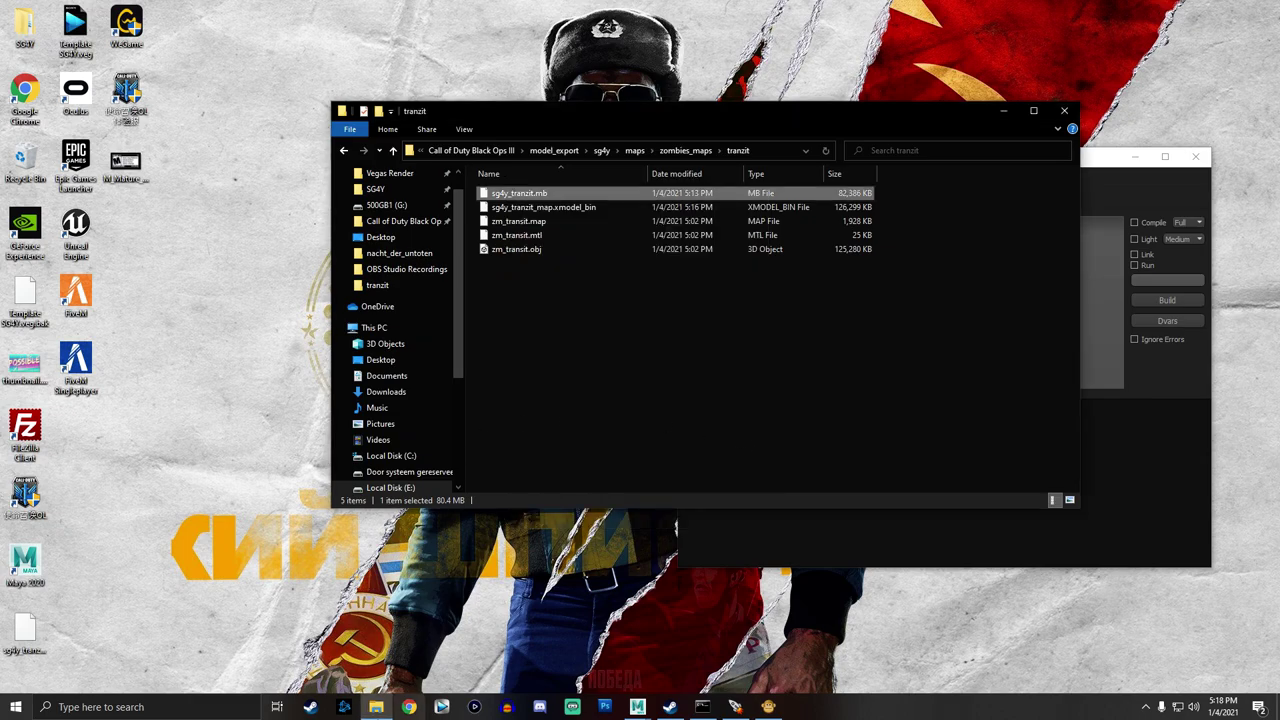
Open the file location of the Maya 2020 desktop shortcut, copy that folder's path, and minimize the window.
{"action": "right_click", "coordinate": [637, 707]}
{"action": "right_click", "coordinate": [38, 580]}
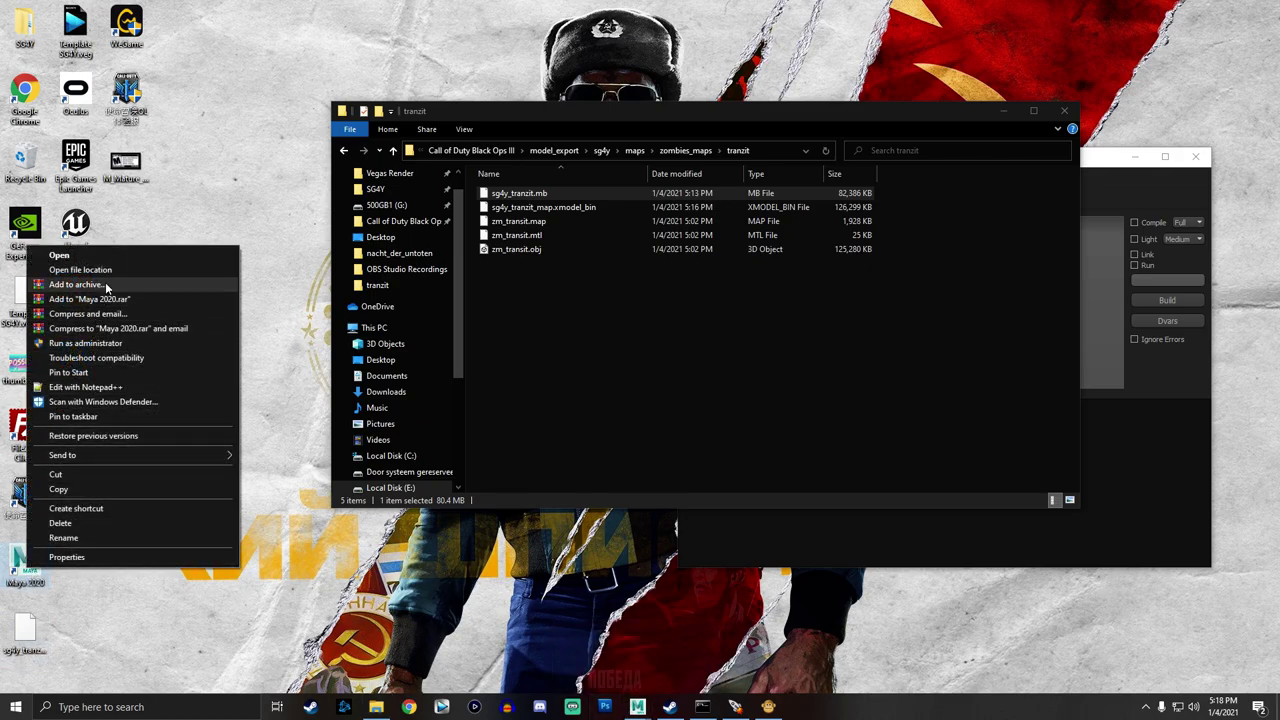
{"action": "left_click", "coordinate": [80, 269]}
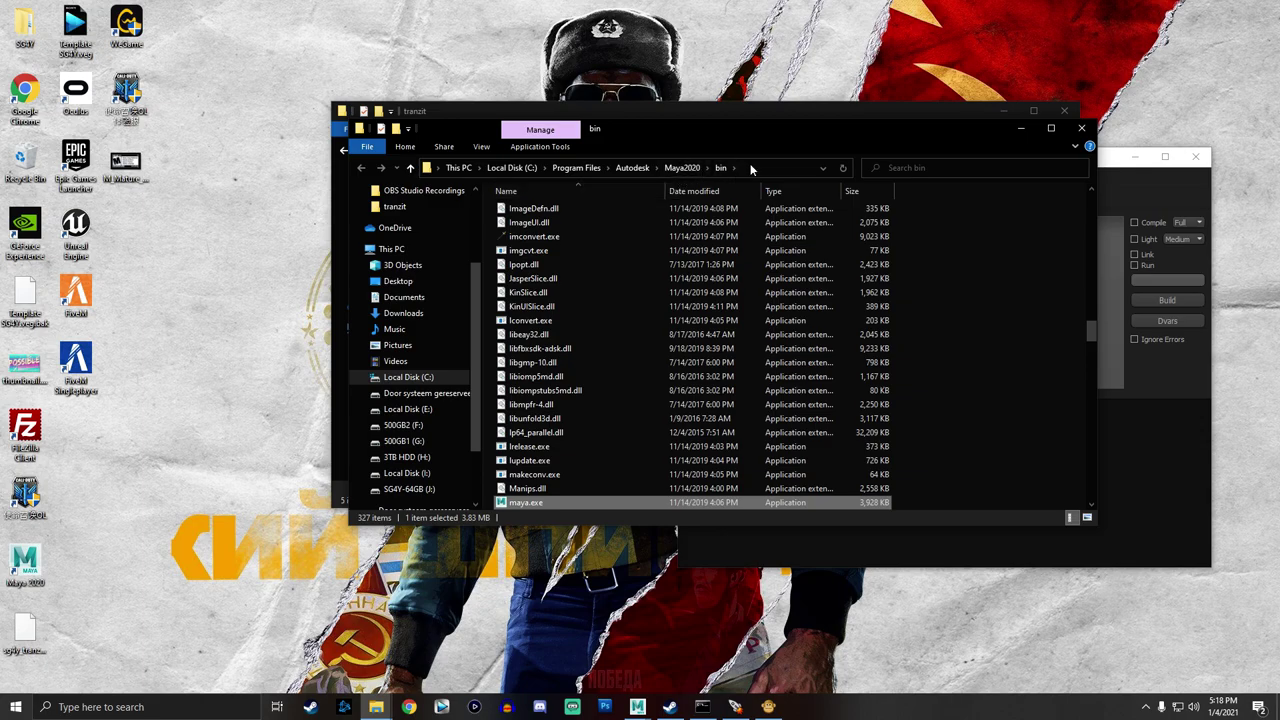
{"action": "left_click", "coordinate": [751, 168]}
{"action": "key", "text": "ctrl+c"}
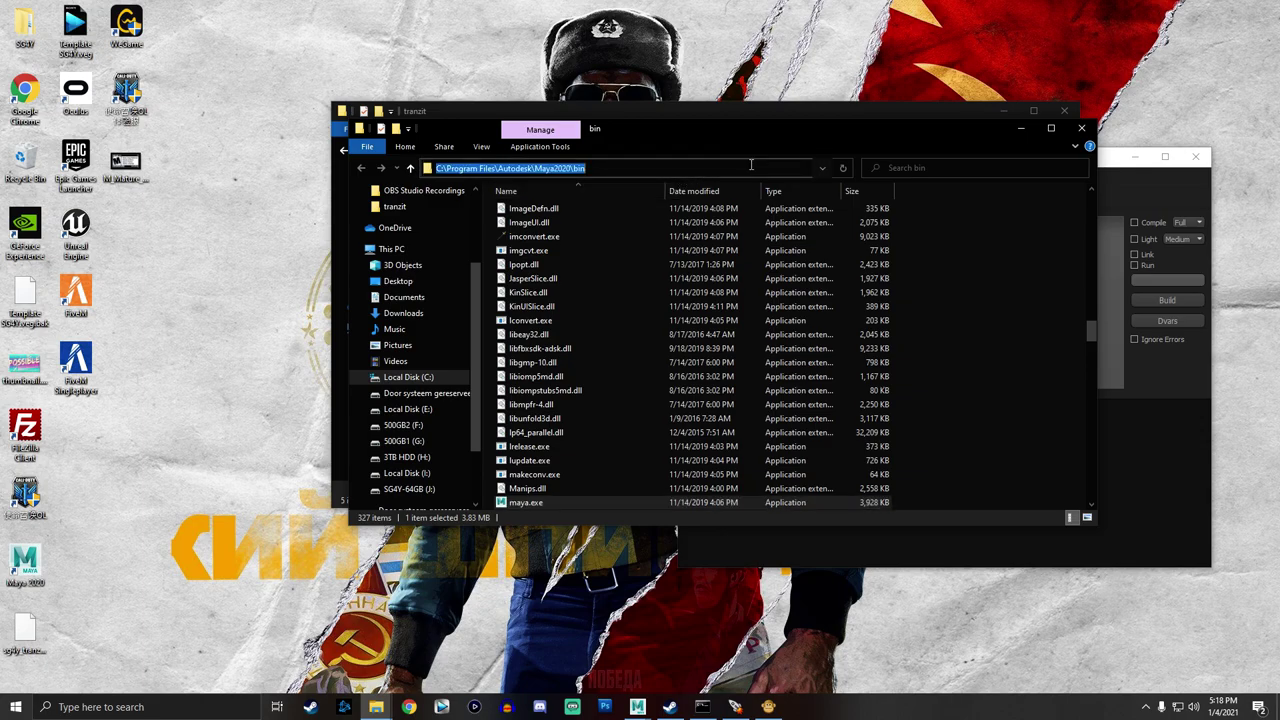
{"action": "left_click", "coordinate": [1020, 129]}
Change the default app of sg4y_tranzit.mb through its properties, browsing this PC to C:\Program Files\Autodesk\Maya2020\bin with the copied path.
{"action": "right_click", "coordinate": [538, 195]}
{"action": "left_click", "coordinate": [597, 444]}
{"action": "left_click", "coordinate": [730, 305]}
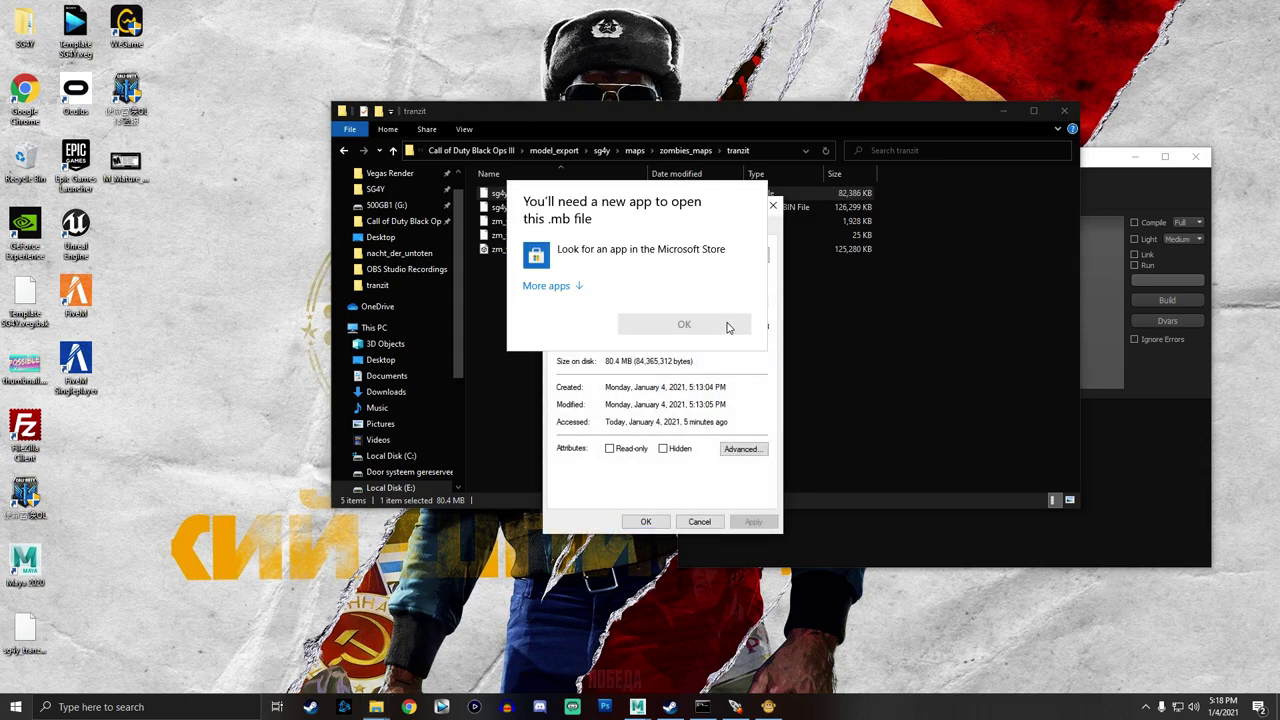
{"action": "left_click", "coordinate": [547, 286]}
{"action": "scroll", "coordinate": [593, 430], "scroll_direction": "down", "scroll_amount": 5}
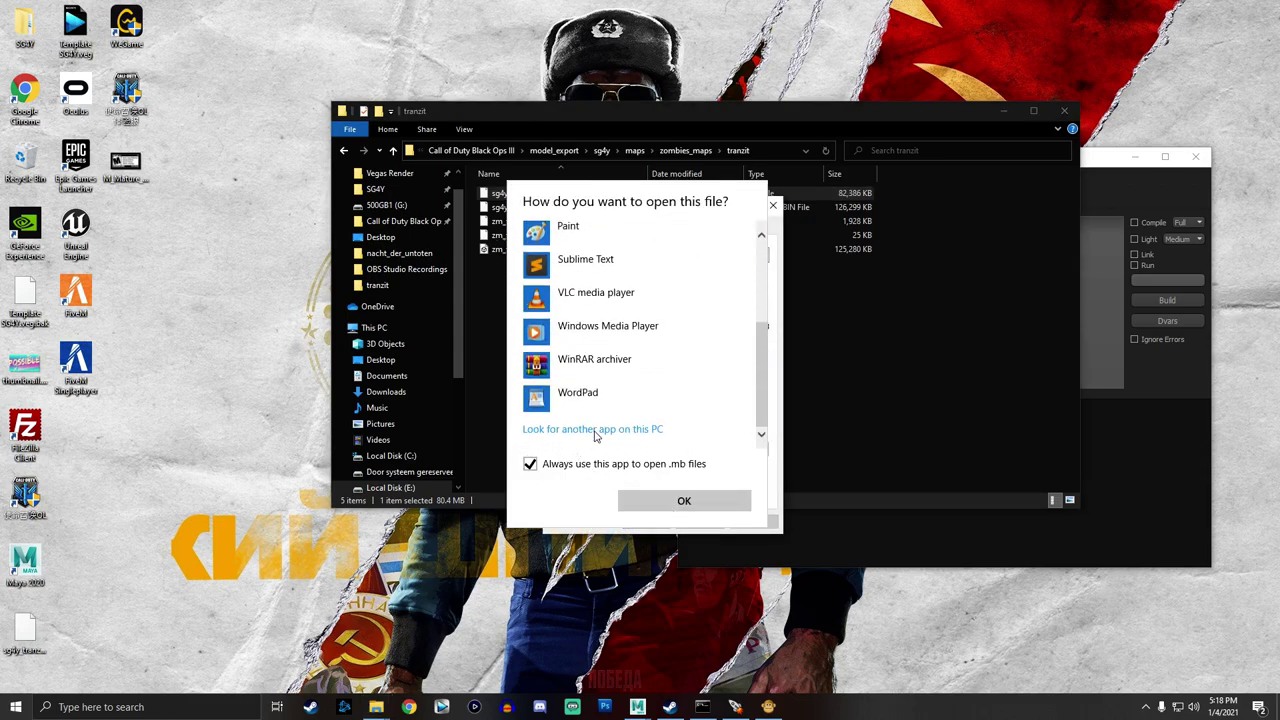
{"action": "left_click", "coordinate": [594, 429]}
{"action": "left_click", "coordinate": [832, 246]}
{"action": "key", "text": "ctrl+v"}
{"action": "key", "text": "Return"}
Choose maya.exe as the app that opens .mb files, apply the change, and close the file properties.
{"action": "scroll", "coordinate": [710, 435], "scroll_direction": "down", "scroll_amount": 5}
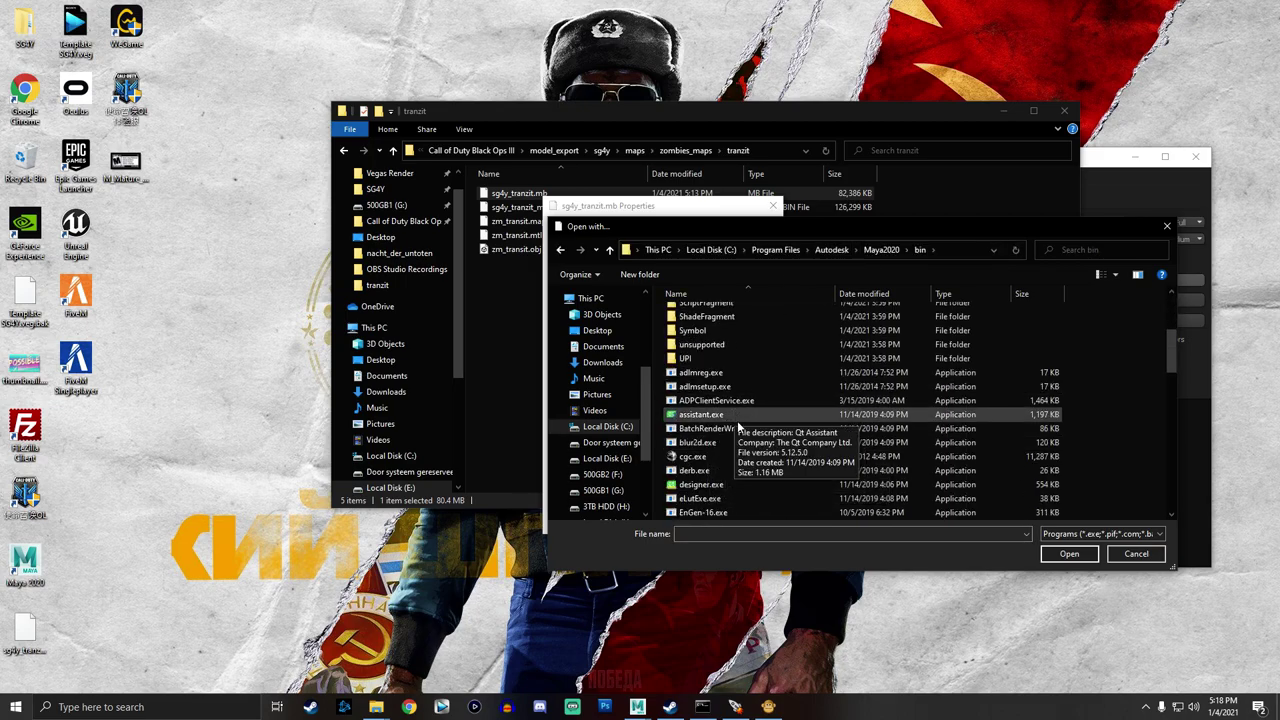
{"action": "left_click", "coordinate": [733, 428]}
{"action": "key", "text": "m"}
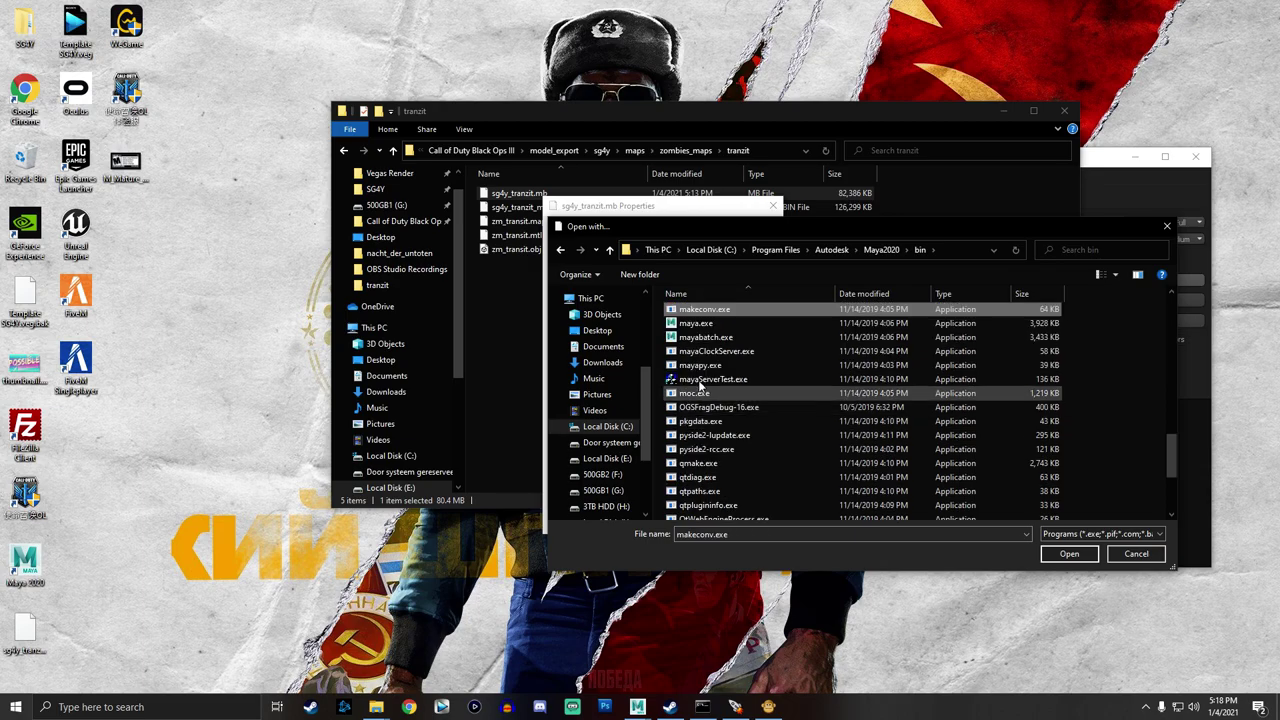
{"action": "double_click", "coordinate": [725, 325]}
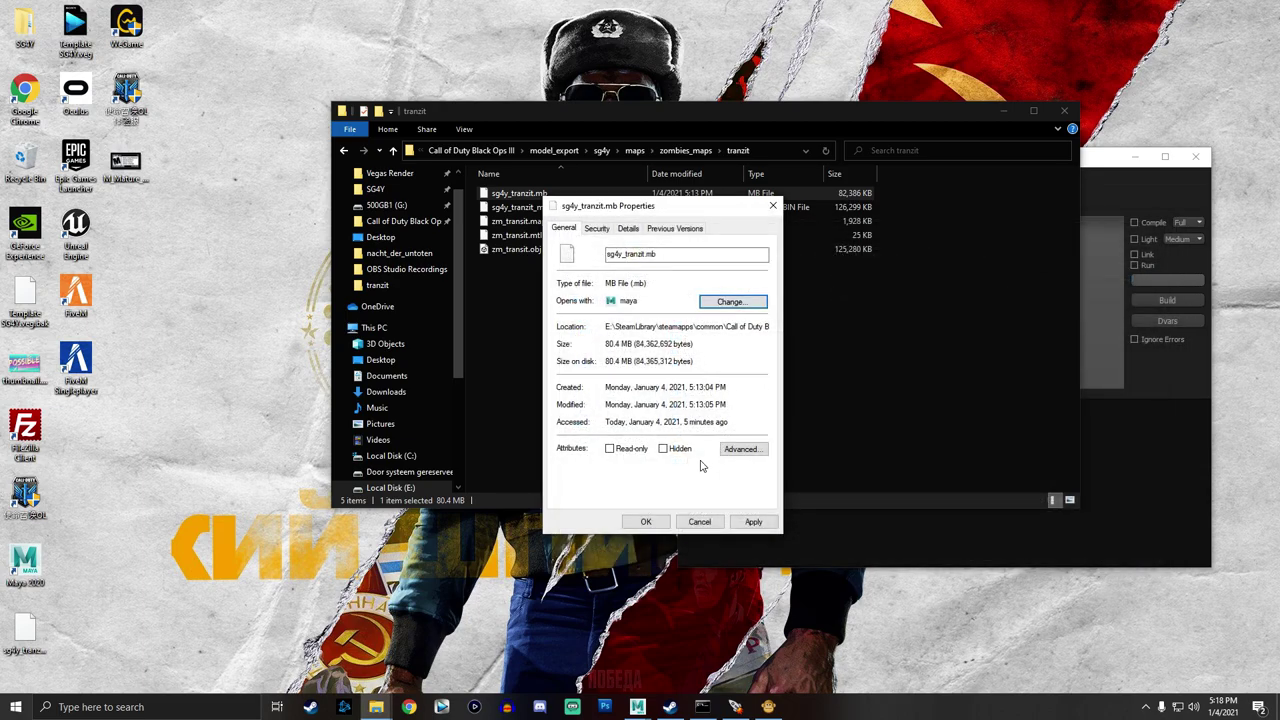
{"action": "left_click", "coordinate": [753, 521]}
{"action": "left_click", "coordinate": [664, 527]}
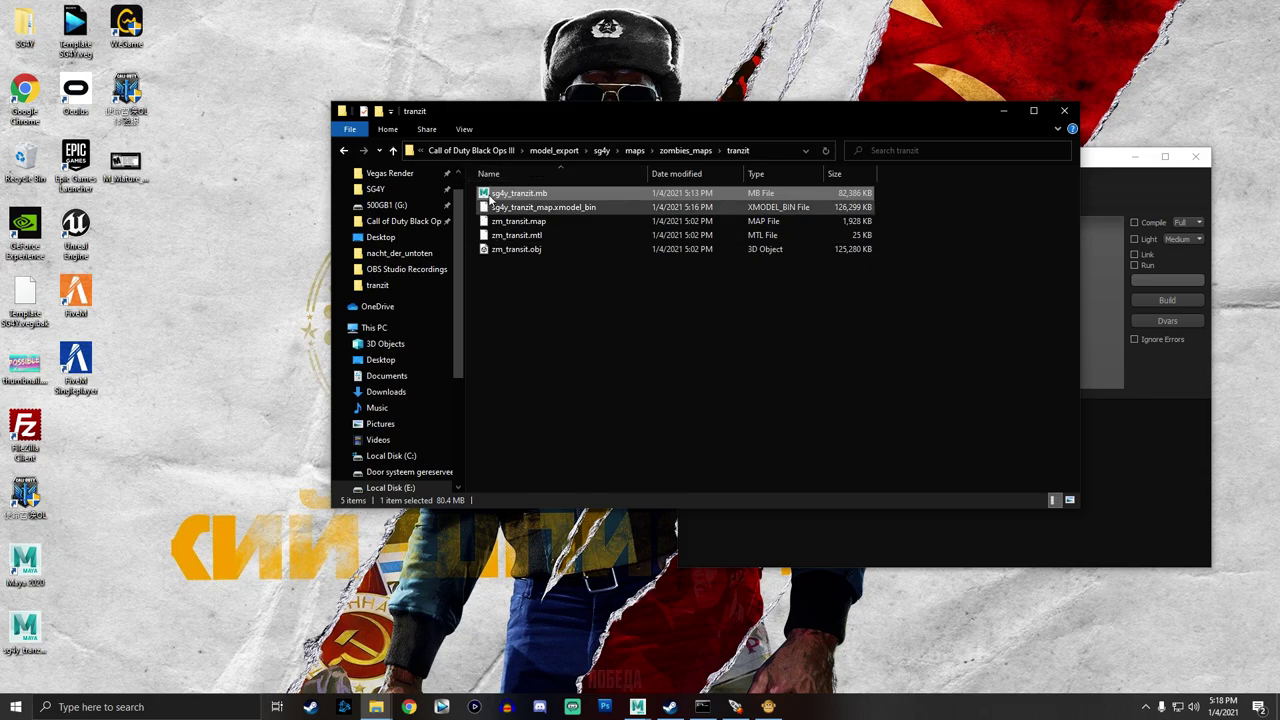
Delete the sg4y_tranzit.mb copy from the Desktop and select sg4y_tranzit_map.xmodel_bin in the tranzit folder.
{"action": "left_click_drag", "start_coordinate": [738, 110], "coordinate": [729, 135]}
{"action": "left_click", "coordinate": [28, 630]}
{"action": "key", "text": "Delete"}
{"action": "left_click_drag", "start_coordinate": [662, 140], "coordinate": [612, 165]}
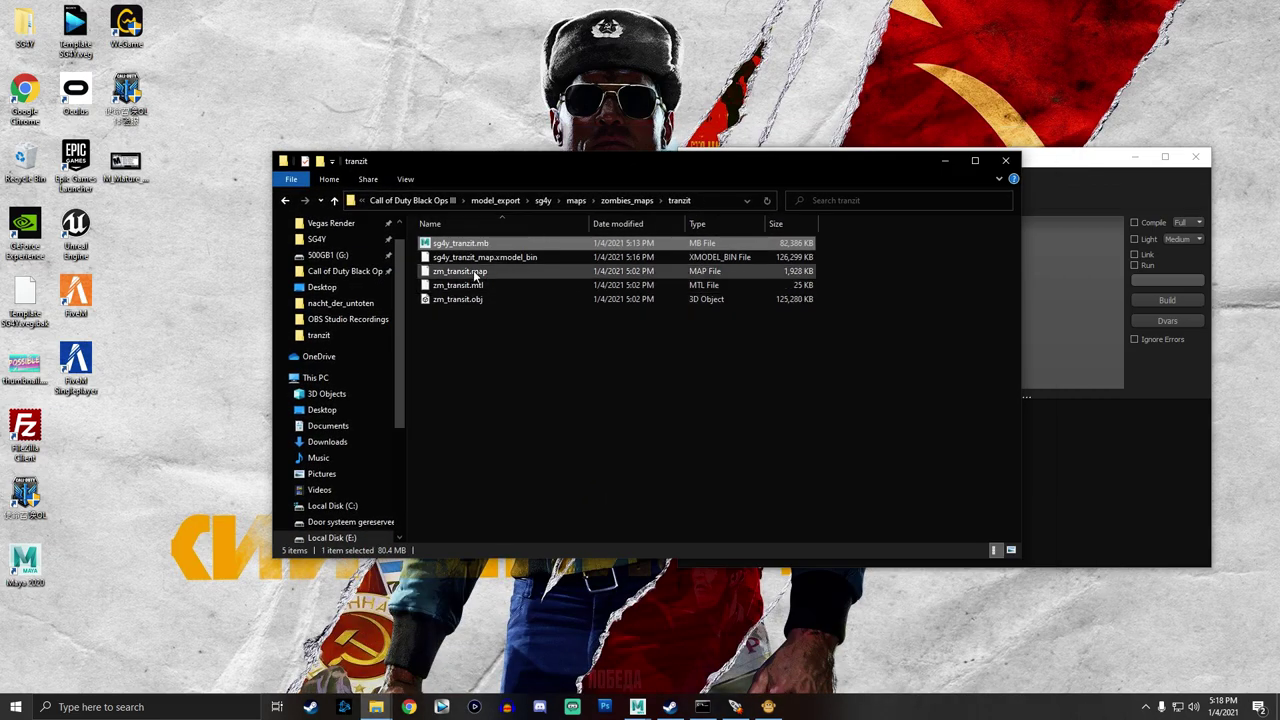
{"action": "left_click", "coordinate": [456, 258]}
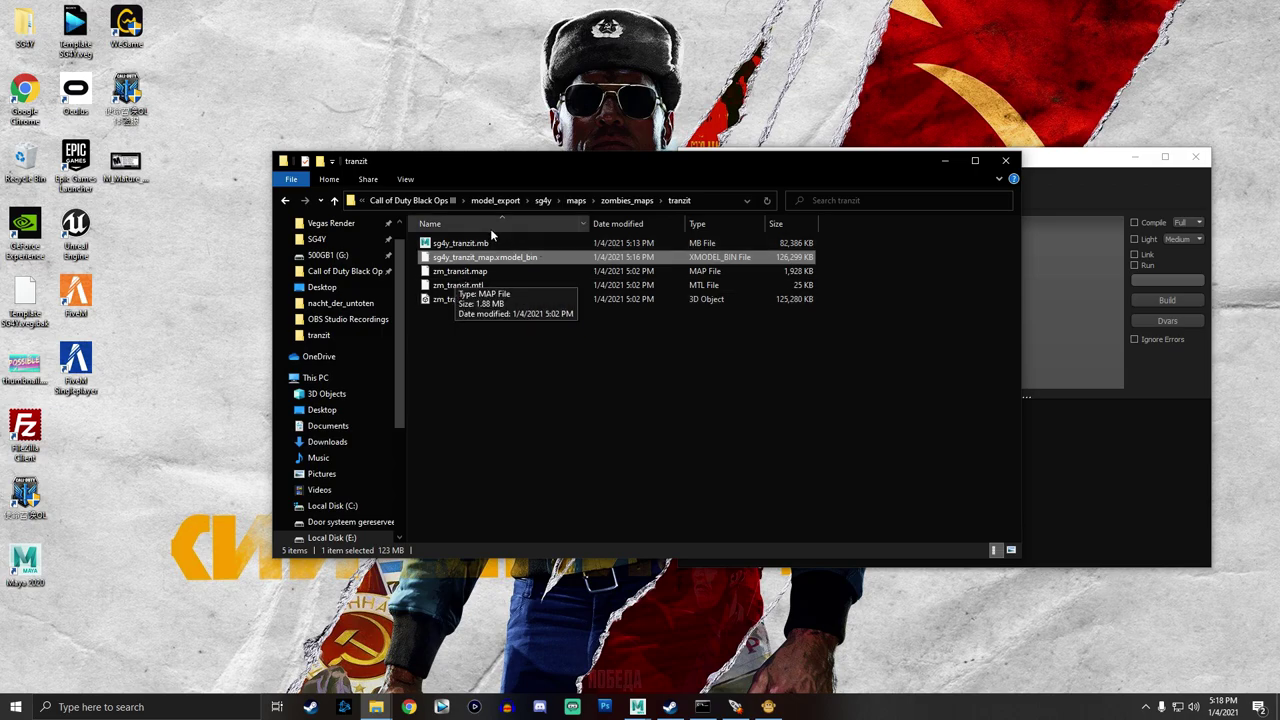
{"action": "left_click_drag", "start_coordinate": [673, 155], "coordinate": [605, 181]}
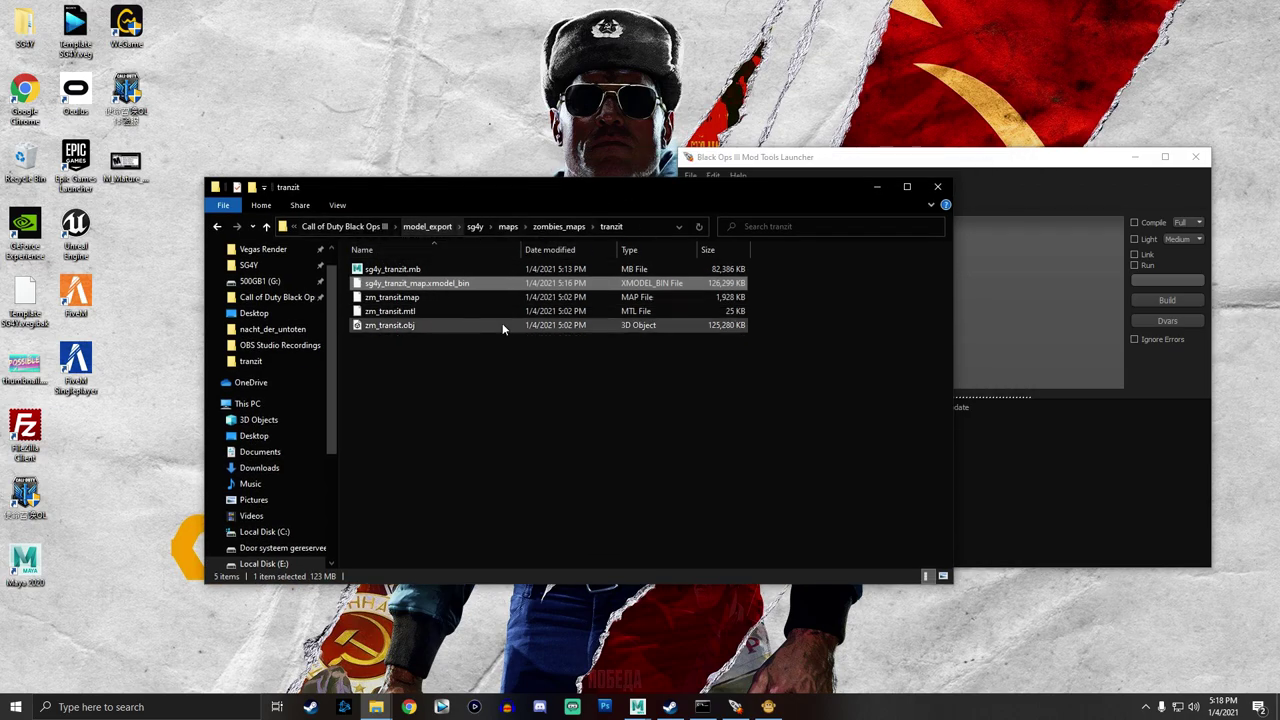
Switch to Asset Property Editor and create a GDT file named sg4y_tranzit_map in model_export\sg4y\maps\zombies_maps\tranzit.
{"action": "left_click", "coordinate": [875, 188]}
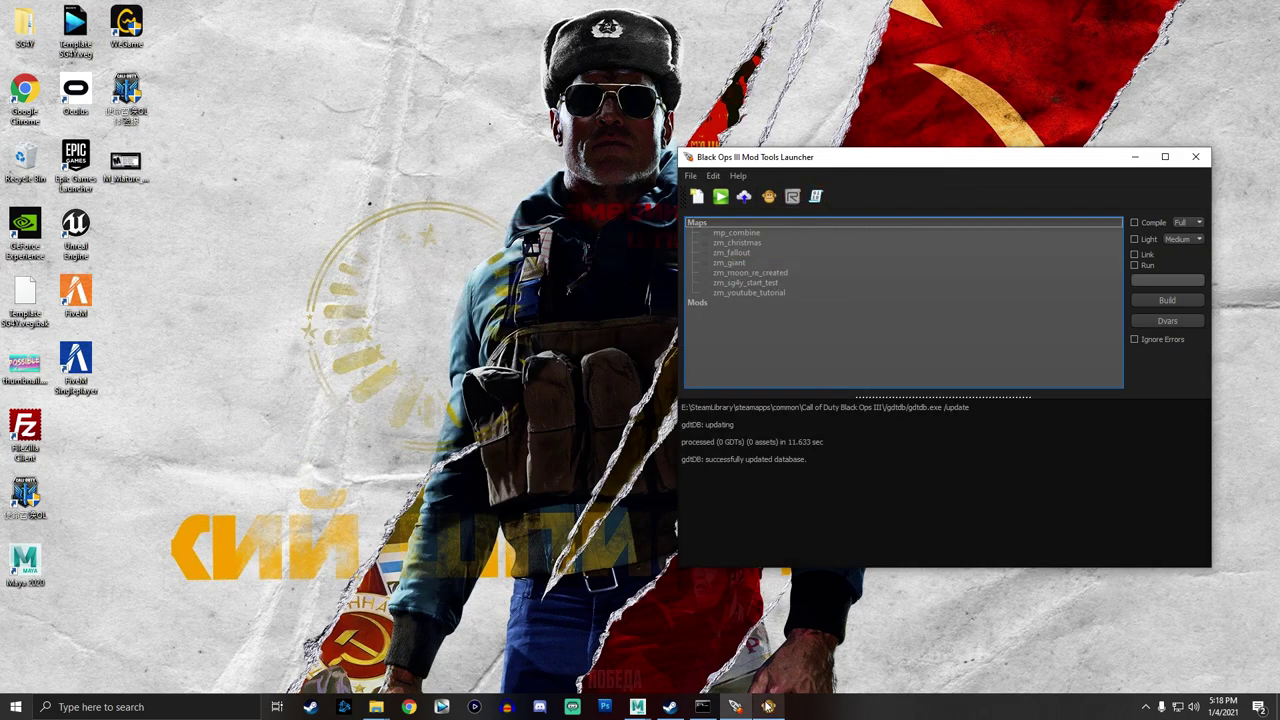
{"action": "left_click", "coordinate": [768, 707]}
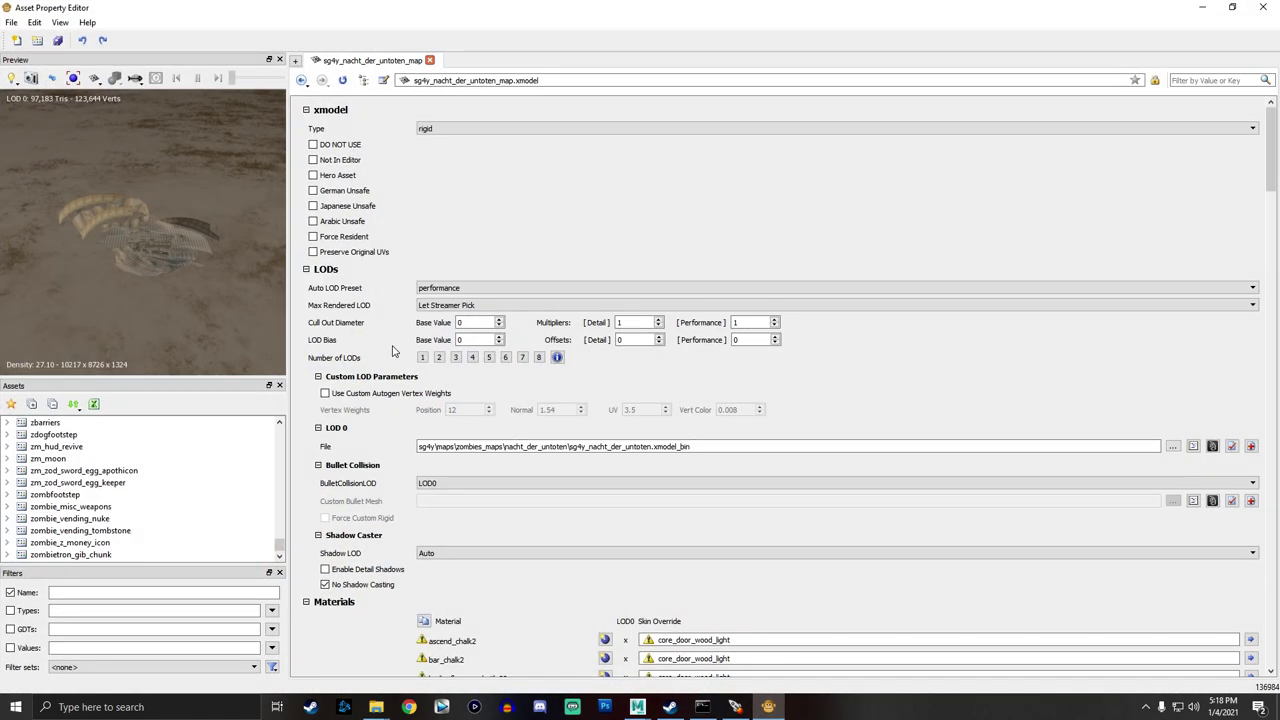
{"action": "left_click", "coordinate": [38, 41]}
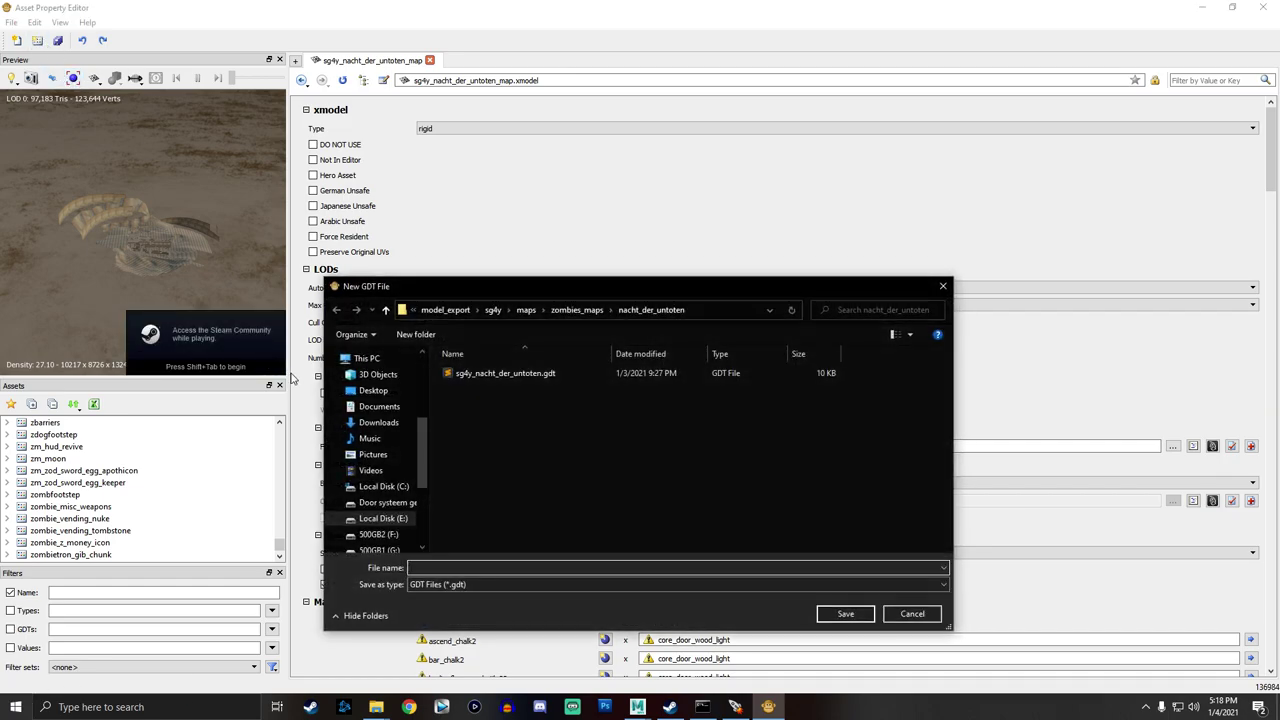
{"action": "left_click", "coordinate": [585, 311]}
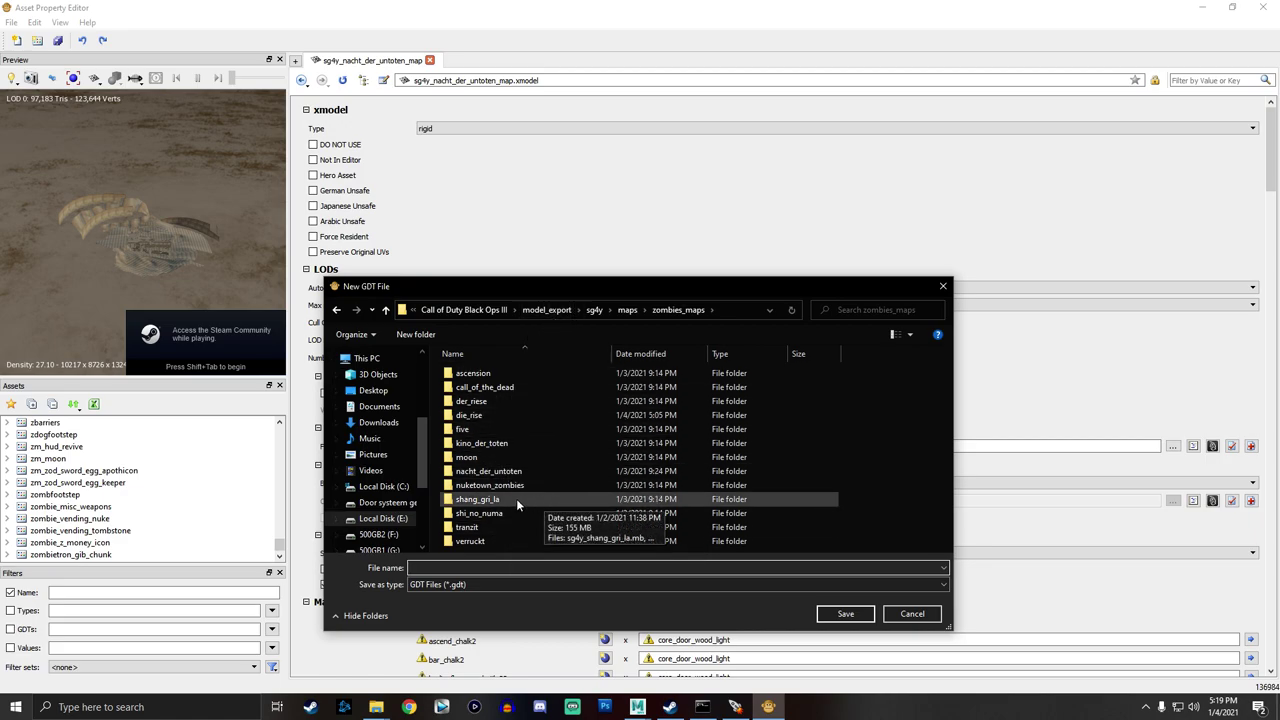
{"action": "double_click", "coordinate": [491, 526]}
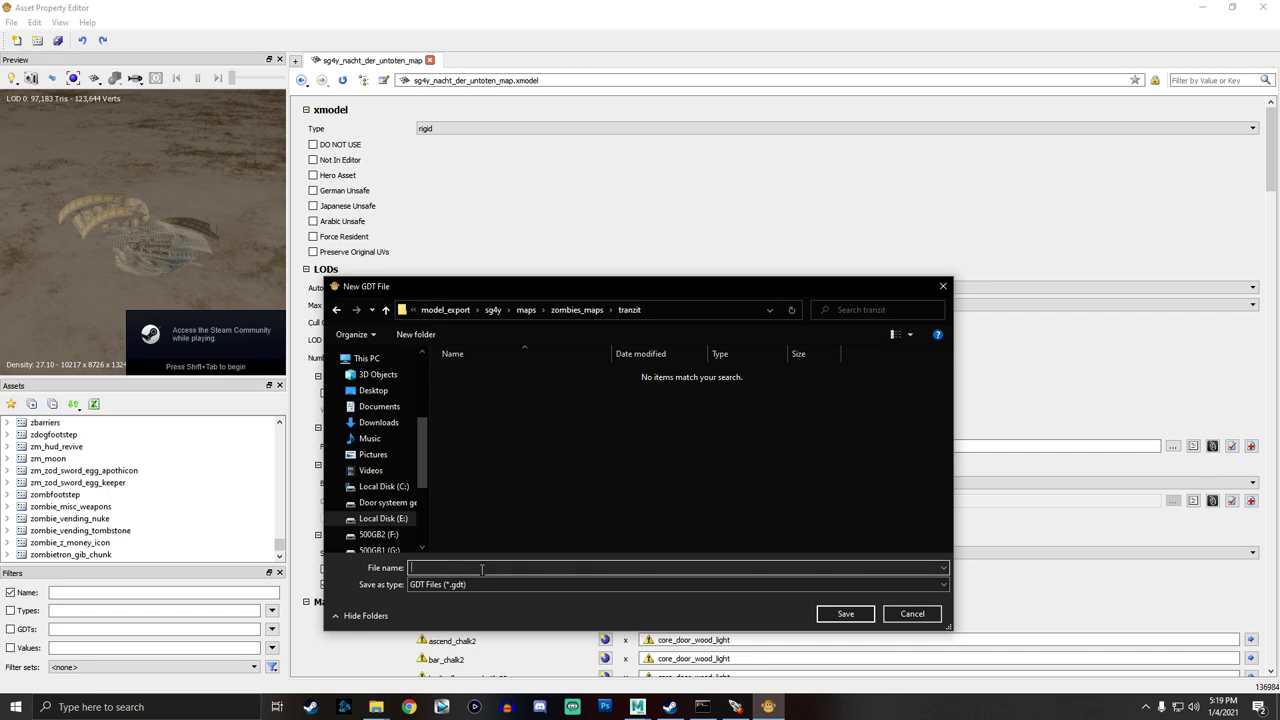
{"action": "type", "text": "sg"}
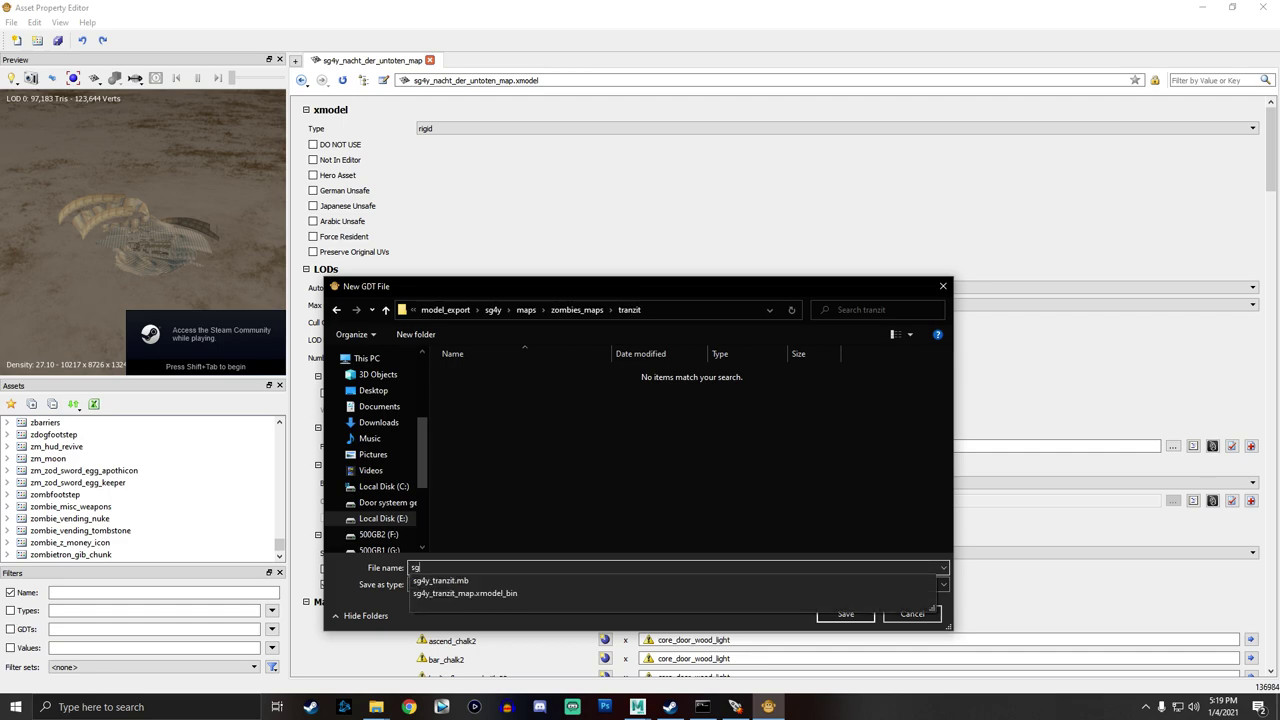
{"action": "type", "text": "4y_tranzit_map"}
{"action": "key", "text": "Return"}
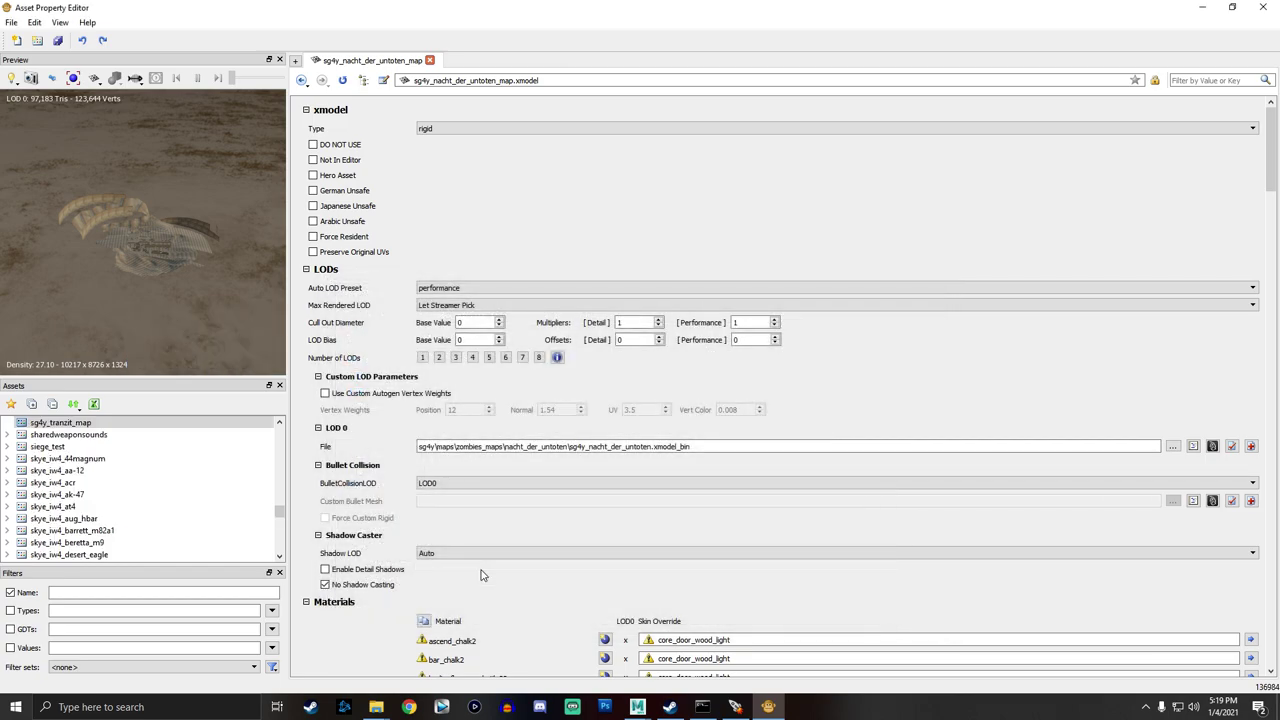
Add a new asset of type xmodel named sg4y_tranzit_map to the sg4y_tranzit_map GDT.
{"action": "right_click", "coordinate": [84, 424]}
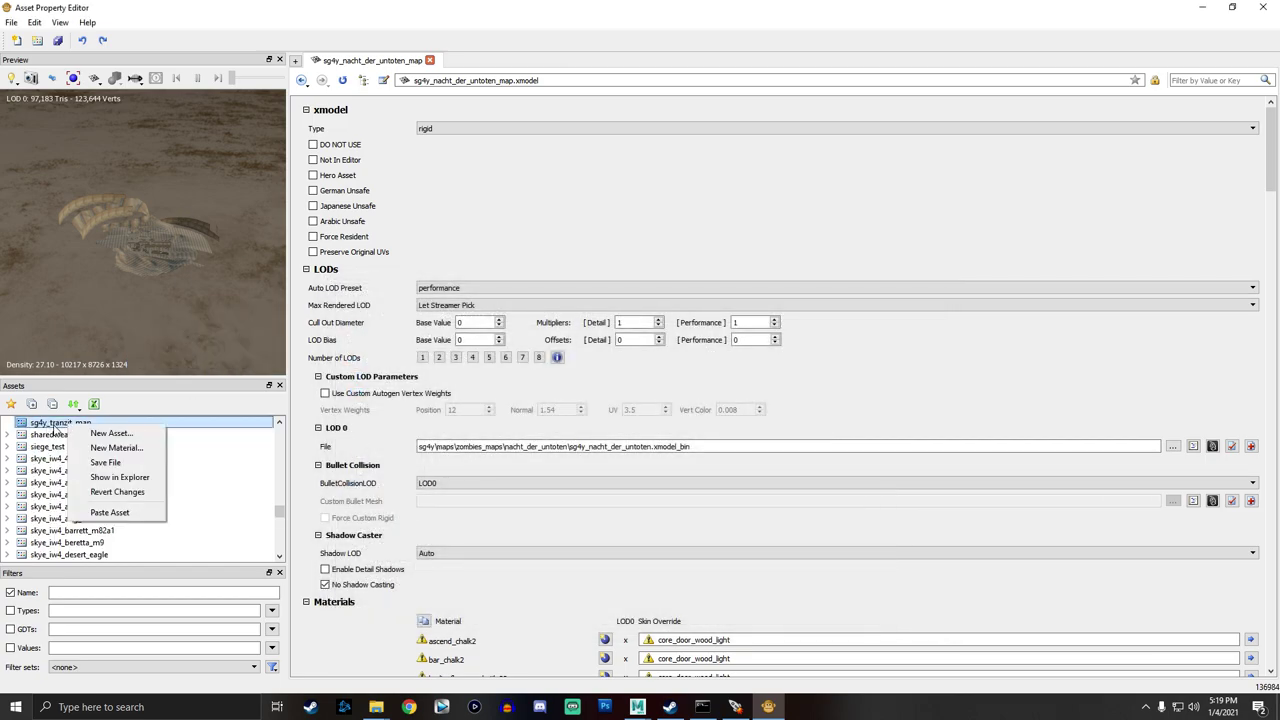
{"action": "left_click", "coordinate": [108, 433]}
{"action": "left_click", "coordinate": [566, 350]}
{"action": "left_click", "coordinate": [570, 356]}
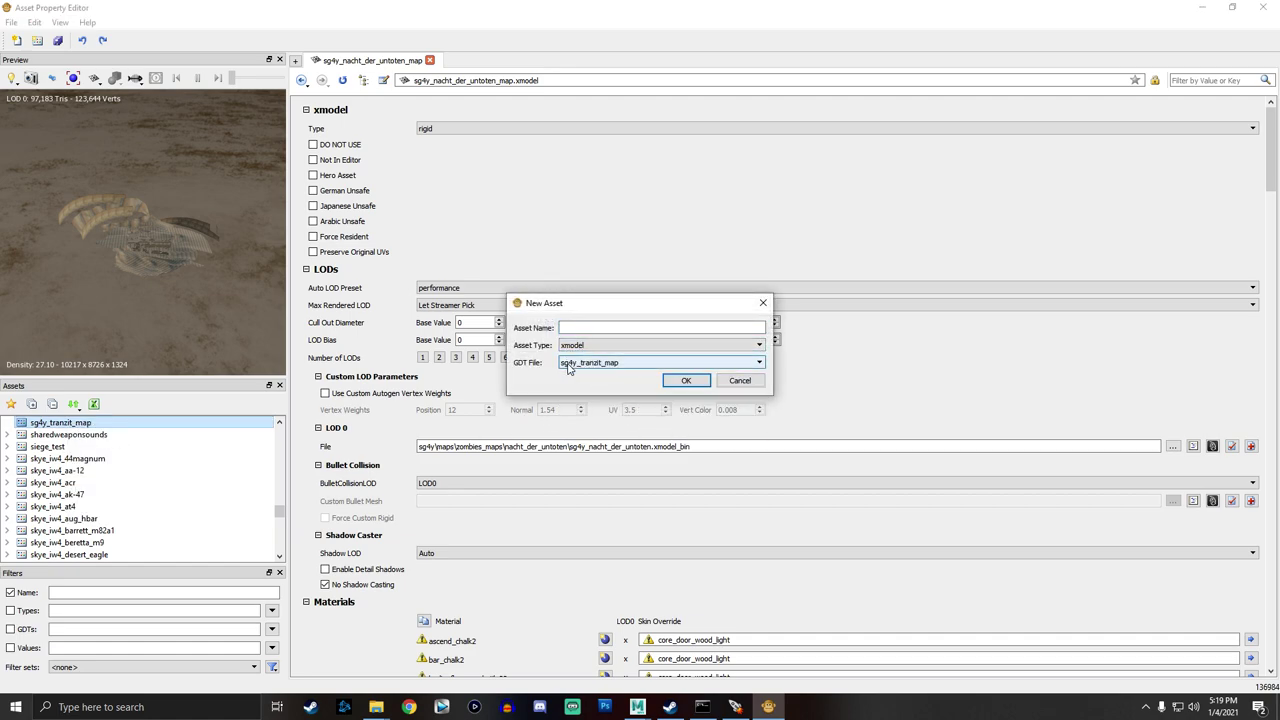
{"action": "left_click", "coordinate": [581, 328]}
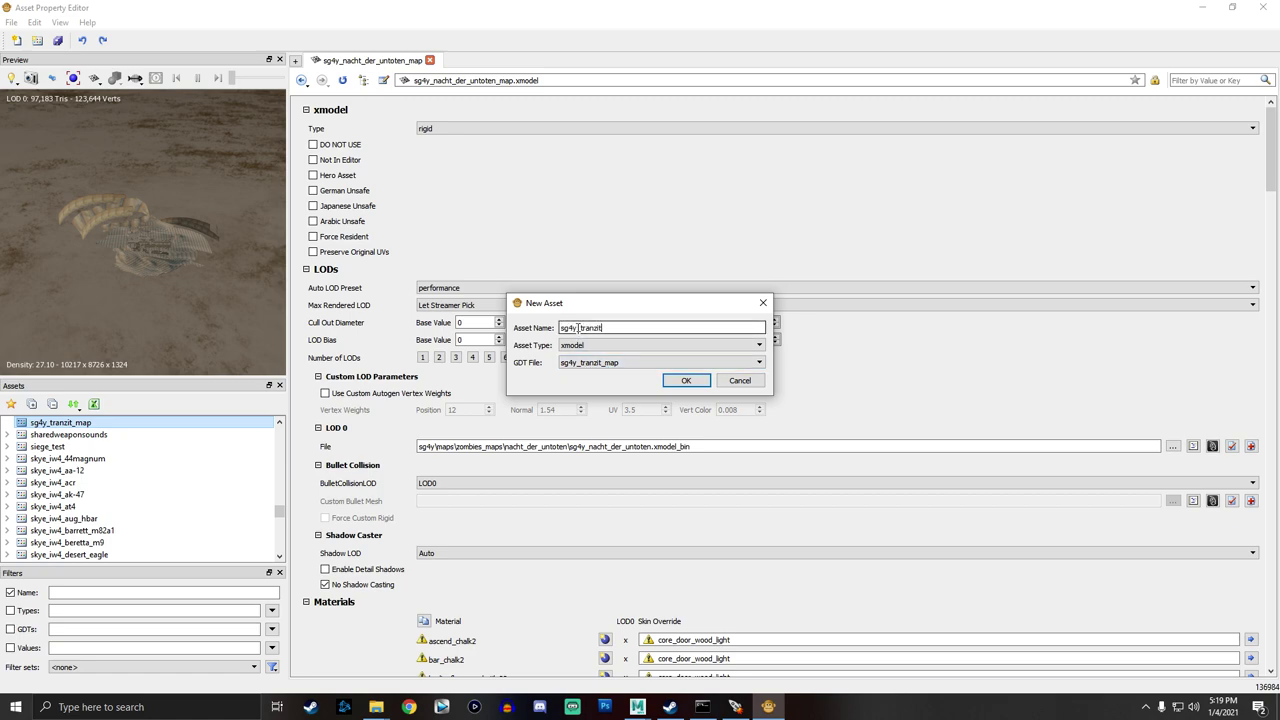
{"action": "left_click", "coordinate": [686, 380]}
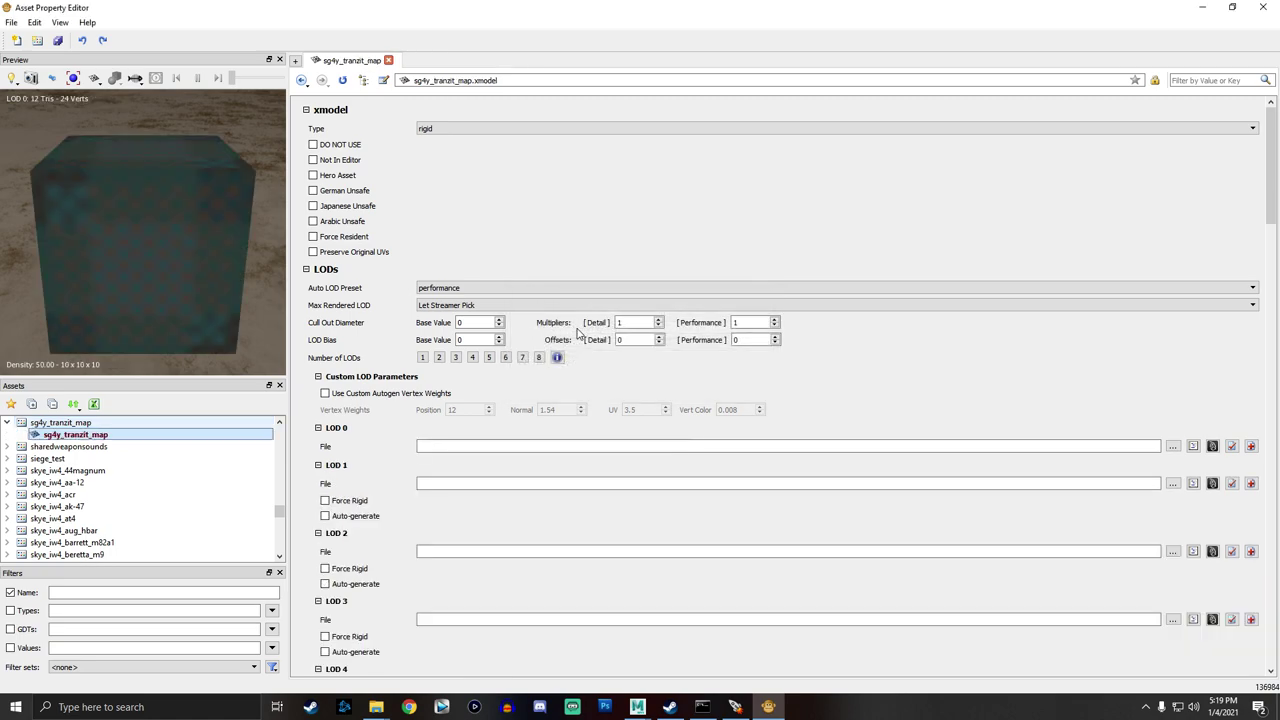
Set the LOD 0 file of the xmodel to sg4y\maps\zombies_maps\tranzit\sg4y_tranzit_map.xmodel_bin.
{"action": "mouse_move", "coordinate": [146, 242]}
{"action": "left_mouse_down"}
{"action": "mouse_move", "coordinate": [190, 200]}
{"action": "mouse_move", "coordinate": [200, 270]}
{"action": "mouse_move", "coordinate": [149, 240]}
{"action": "left_mouse_up"}
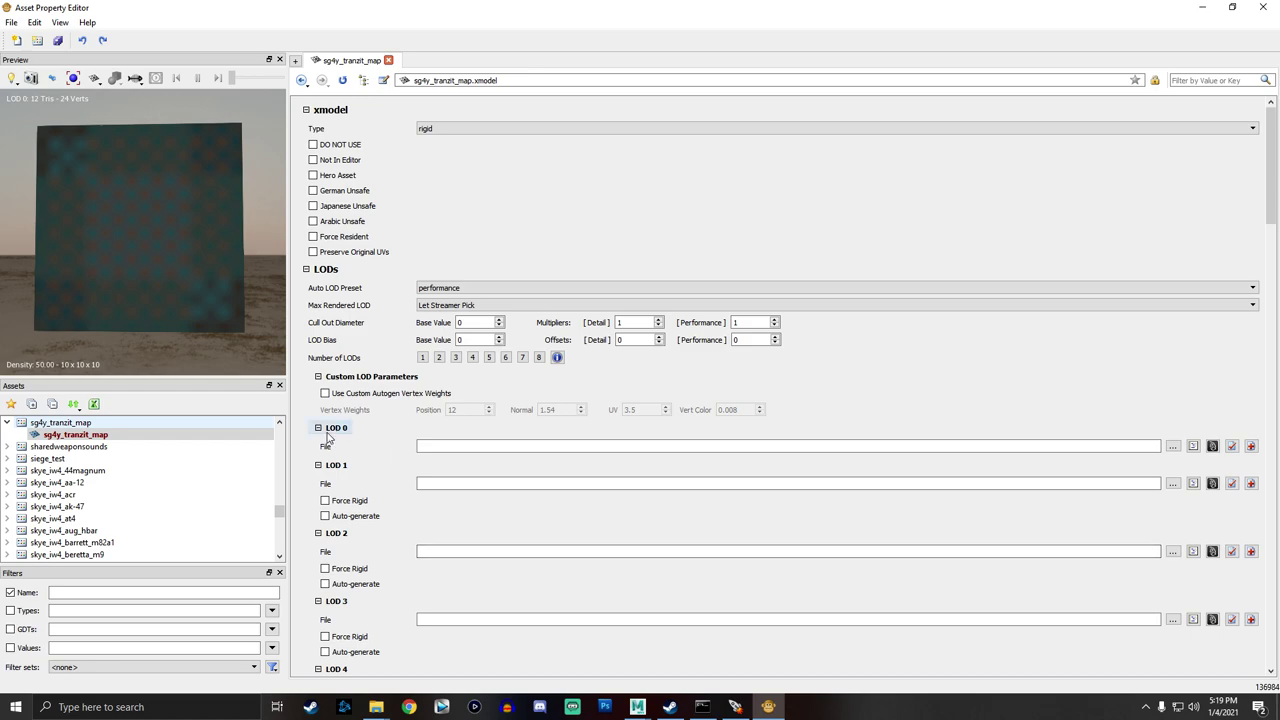
{"action": "left_click", "coordinate": [1174, 448]}
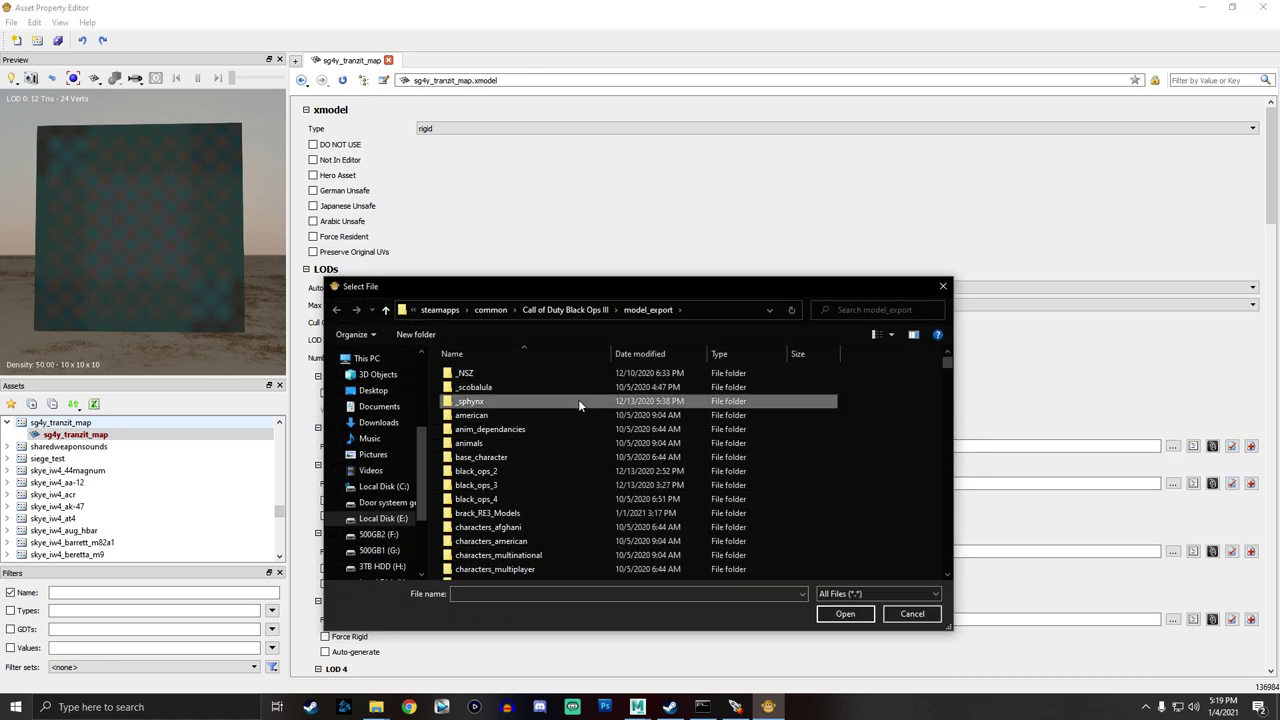
{"action": "double_click", "coordinate": [488, 370]}
{"action": "left_click", "coordinate": [478, 390]}
{"action": "double_click", "coordinate": [478, 391]}
{"action": "double_click", "coordinate": [483, 388]}
{"action": "left_click", "coordinate": [476, 530]}
{"action": "double_click", "coordinate": [476, 530]}
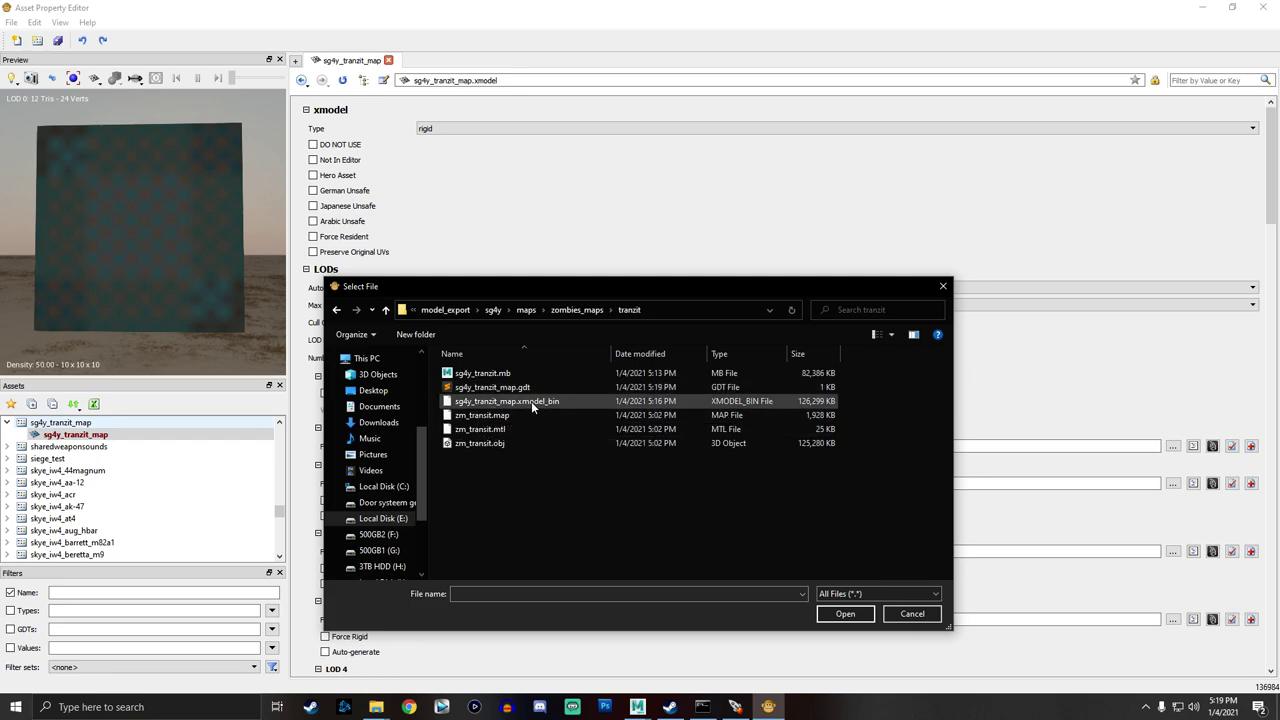
{"action": "left_click", "coordinate": [533, 404]}
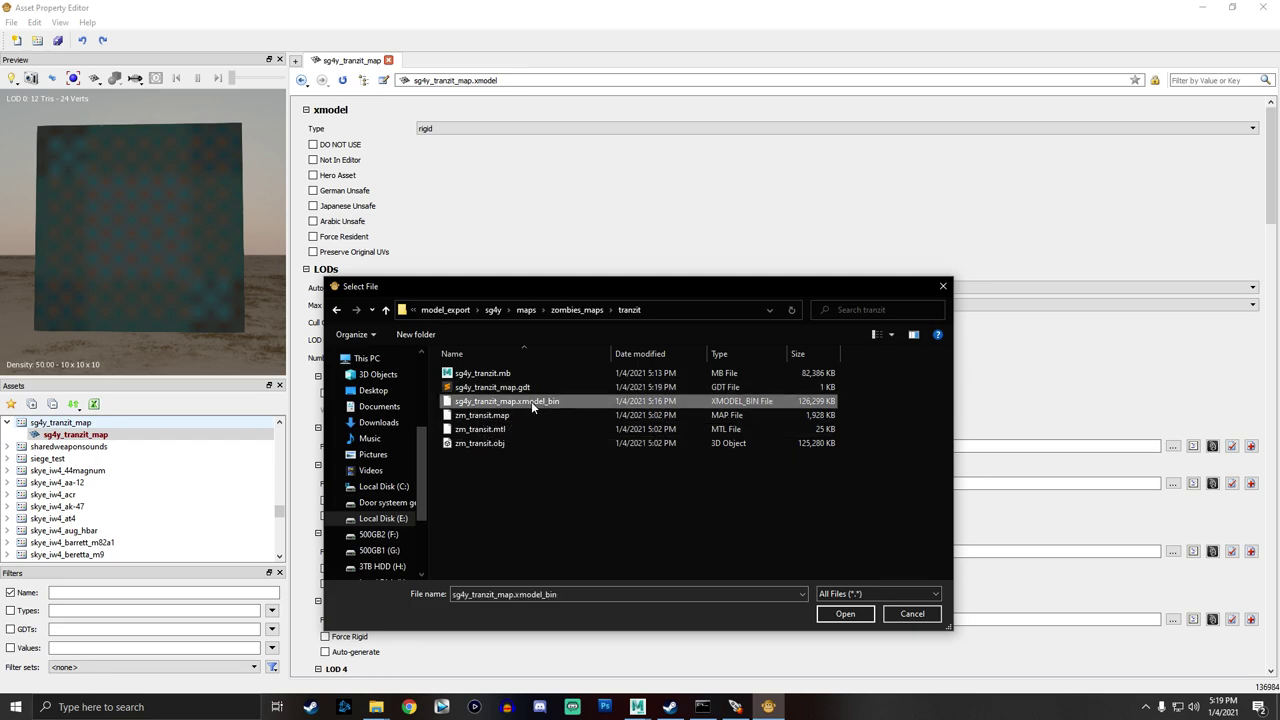
{"action": "left_click", "coordinate": [843, 614]}
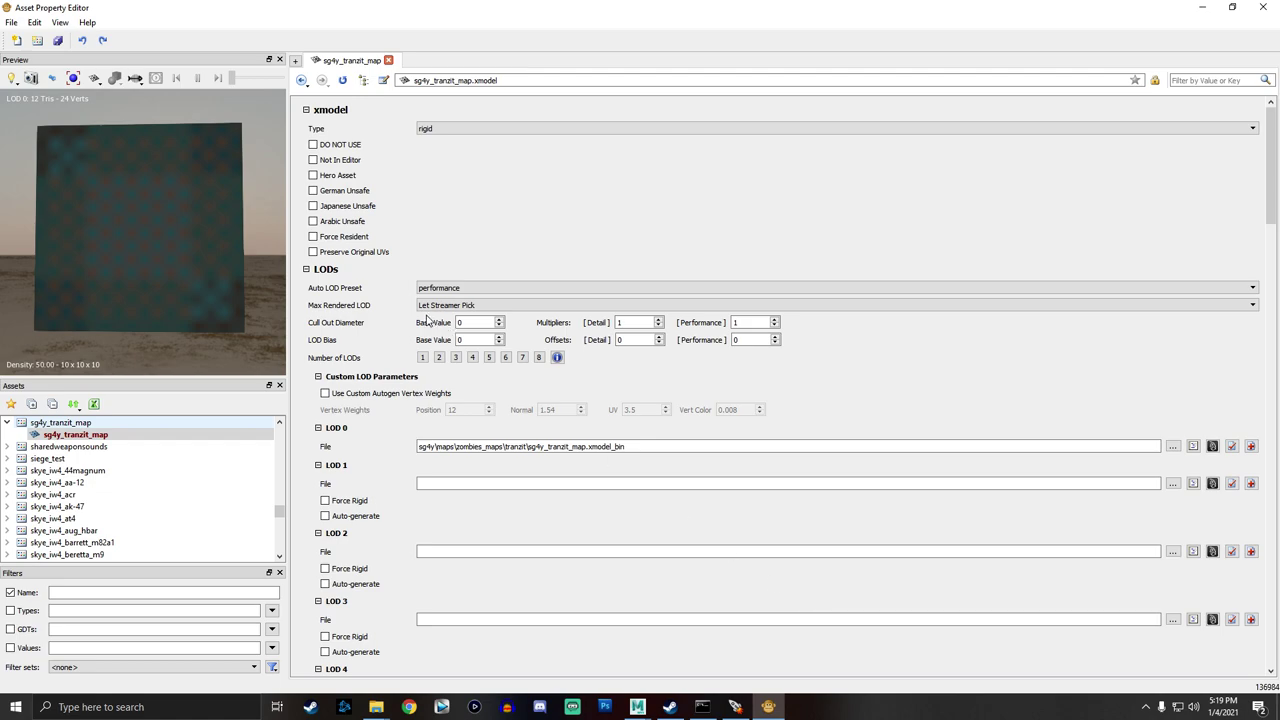
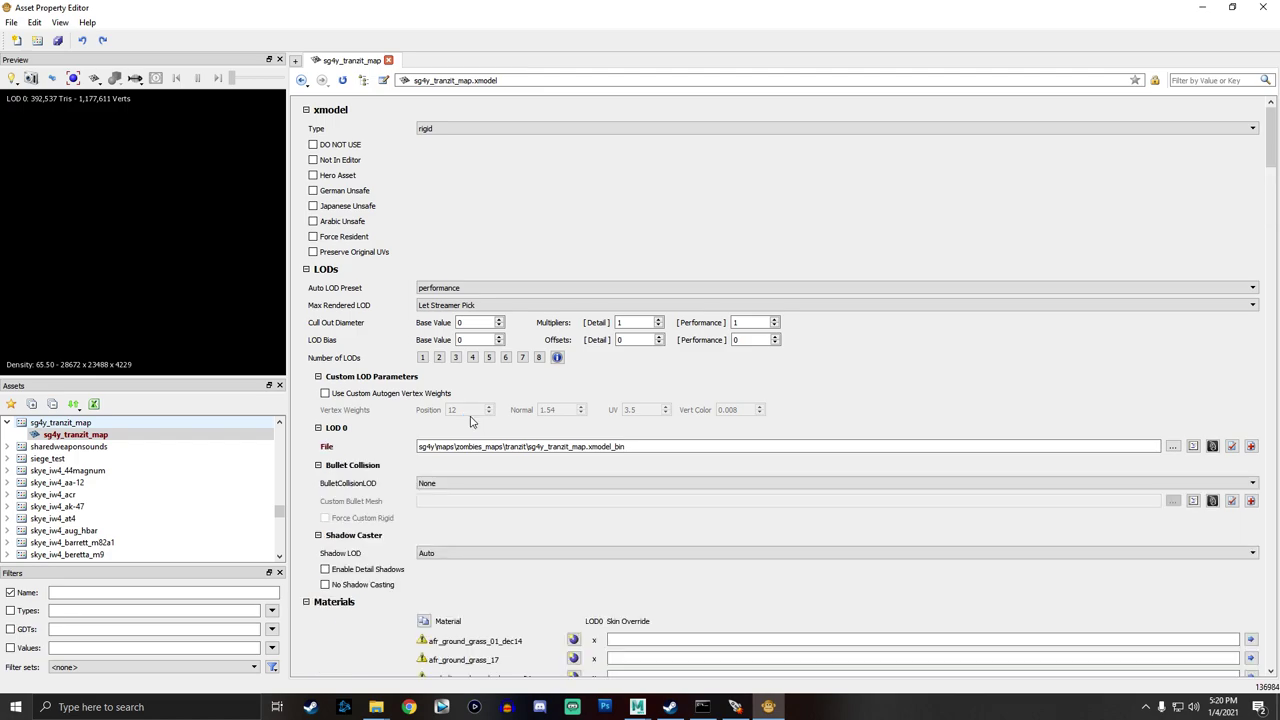
Look through the Materials list and its empty skin overrides on the sg4y_tranzit_map xmodel.
{"action": "scroll", "coordinate": [476, 460], "scroll_direction": "down", "scroll_amount": 10}
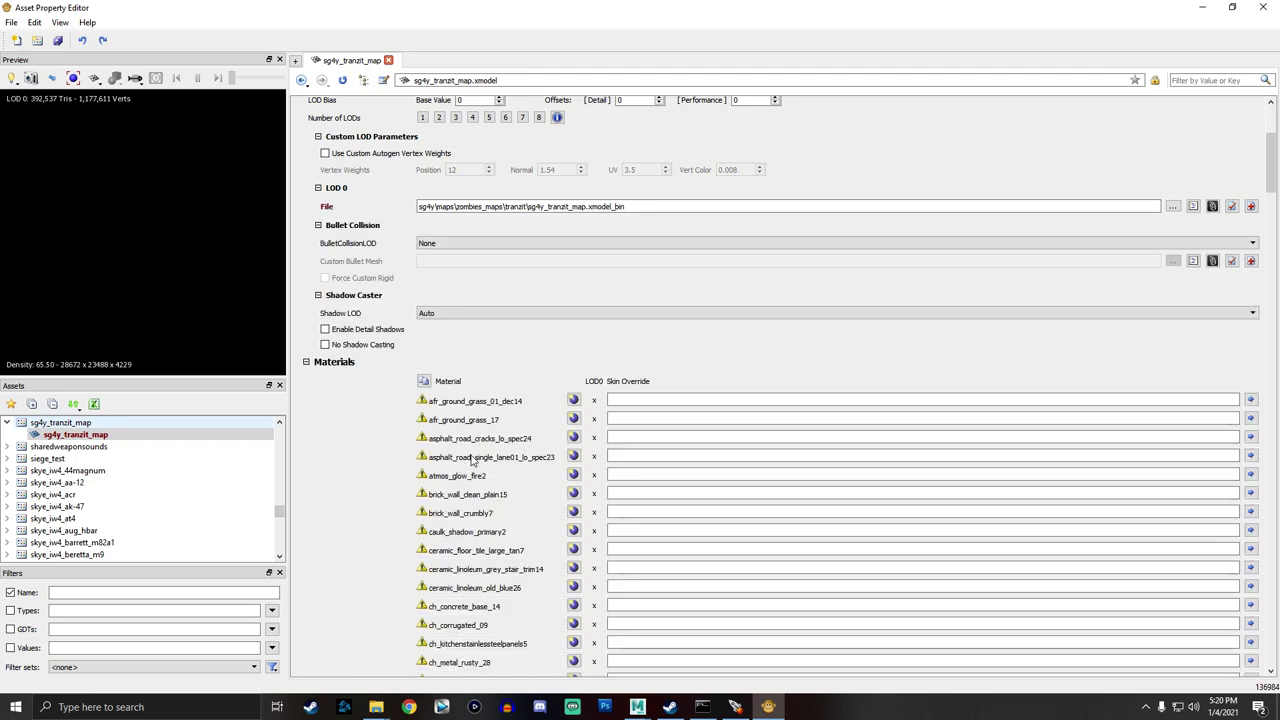
{"action": "scroll", "coordinate": [476, 360], "scroll_direction": "down", "scroll_amount": 6}
{"action": "scroll", "coordinate": [453, 401], "scroll_direction": "up", "scroll_amount": 10}
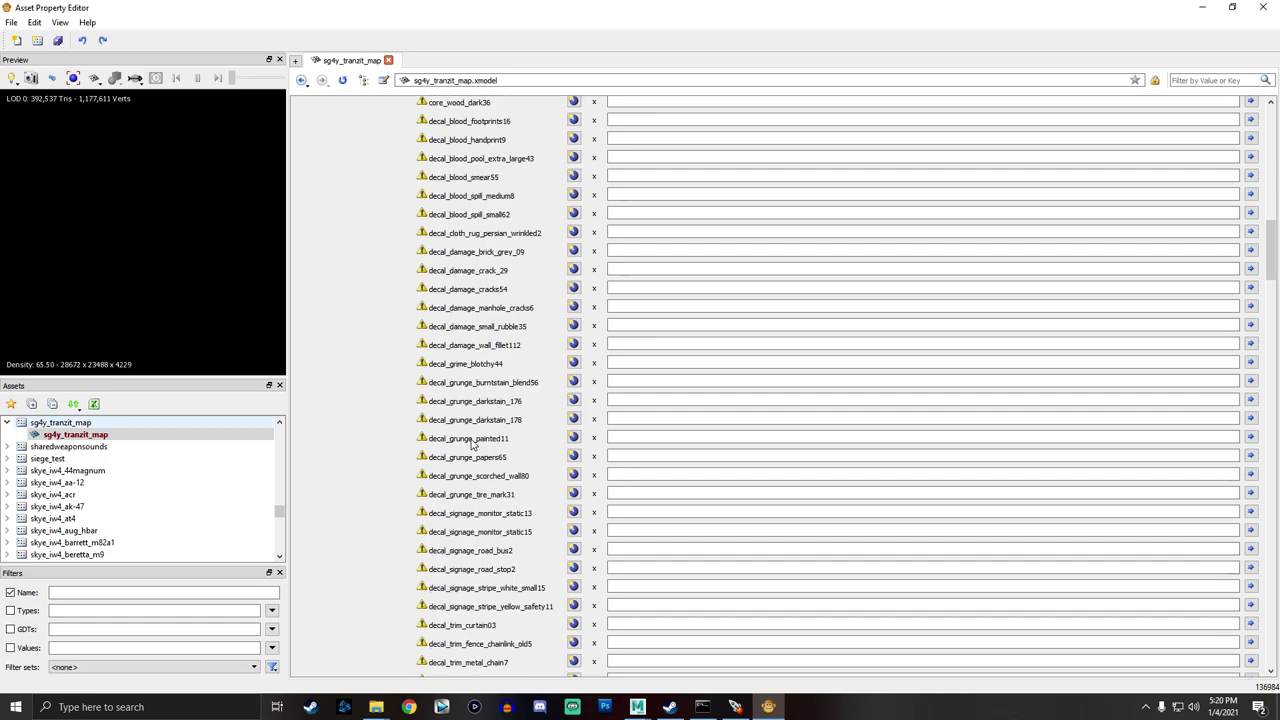
Examine the sg4y_tranzit_map model in the preview from several angles and distances.
{"action": "scroll", "coordinate": [455, 397], "scroll_direction": "up", "scroll_amount": 5}
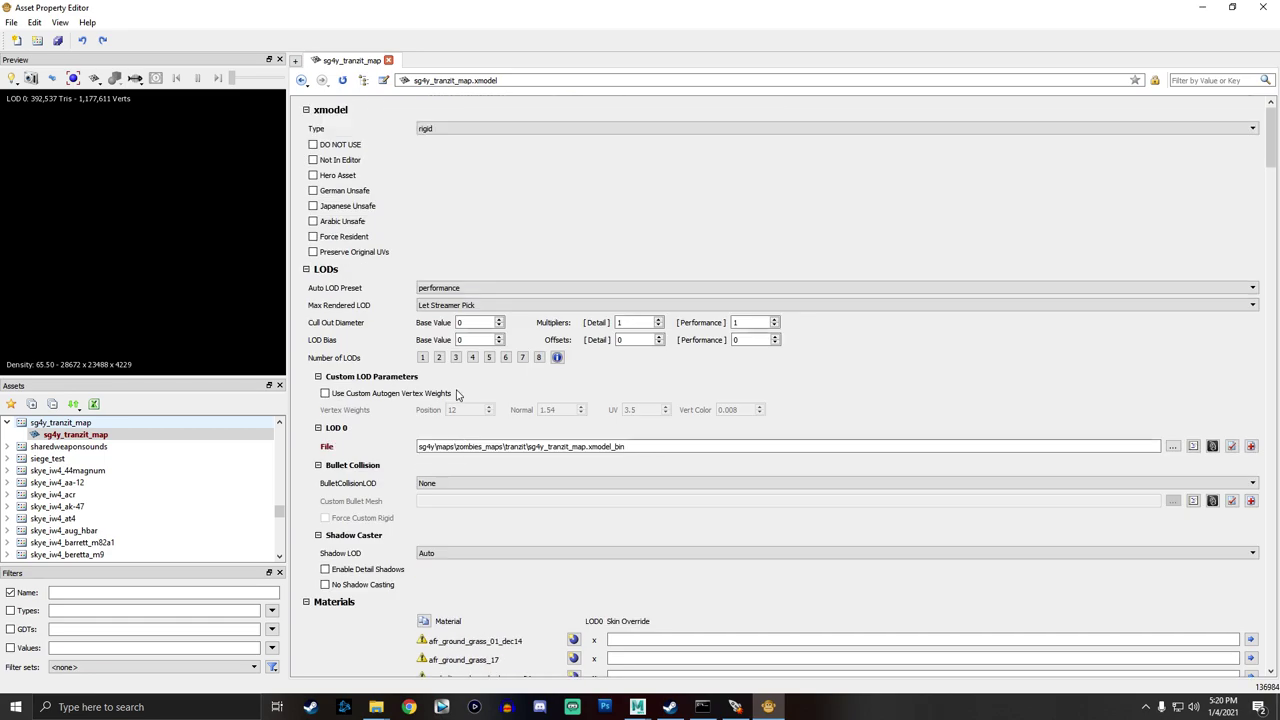
{"action": "left_click", "coordinate": [73, 79]}
{"action": "left_click_drag", "start_coordinate": [130, 196], "coordinate": [154, 339]}
{"action": "scroll", "coordinate": [142, 236], "scroll_direction": "up", "scroll_amount": 5}
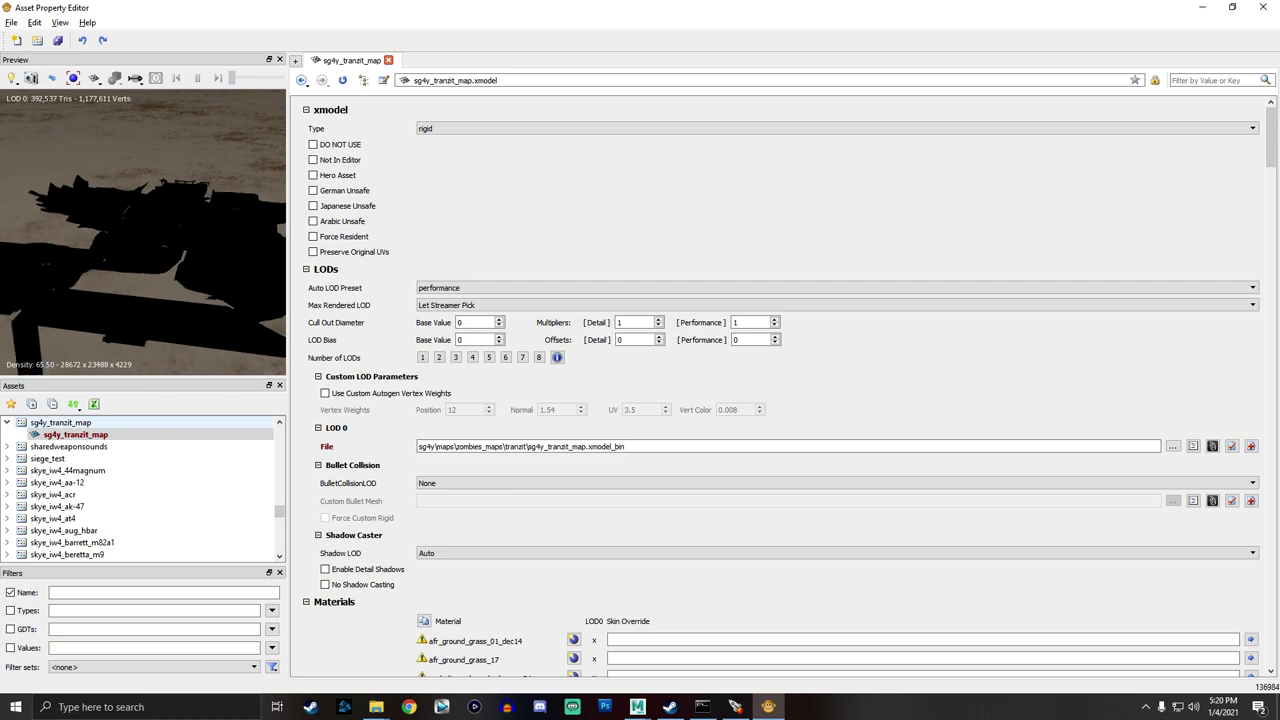
{"action": "scroll", "coordinate": [142, 236], "scroll_direction": "up", "scroll_amount": 1}
{"action": "scroll", "coordinate": [142, 236], "scroll_direction": "down", "scroll_amount": 2}
{"action": "scroll", "coordinate": [142, 236], "scroll_direction": "up", "scroll_amount": 3}
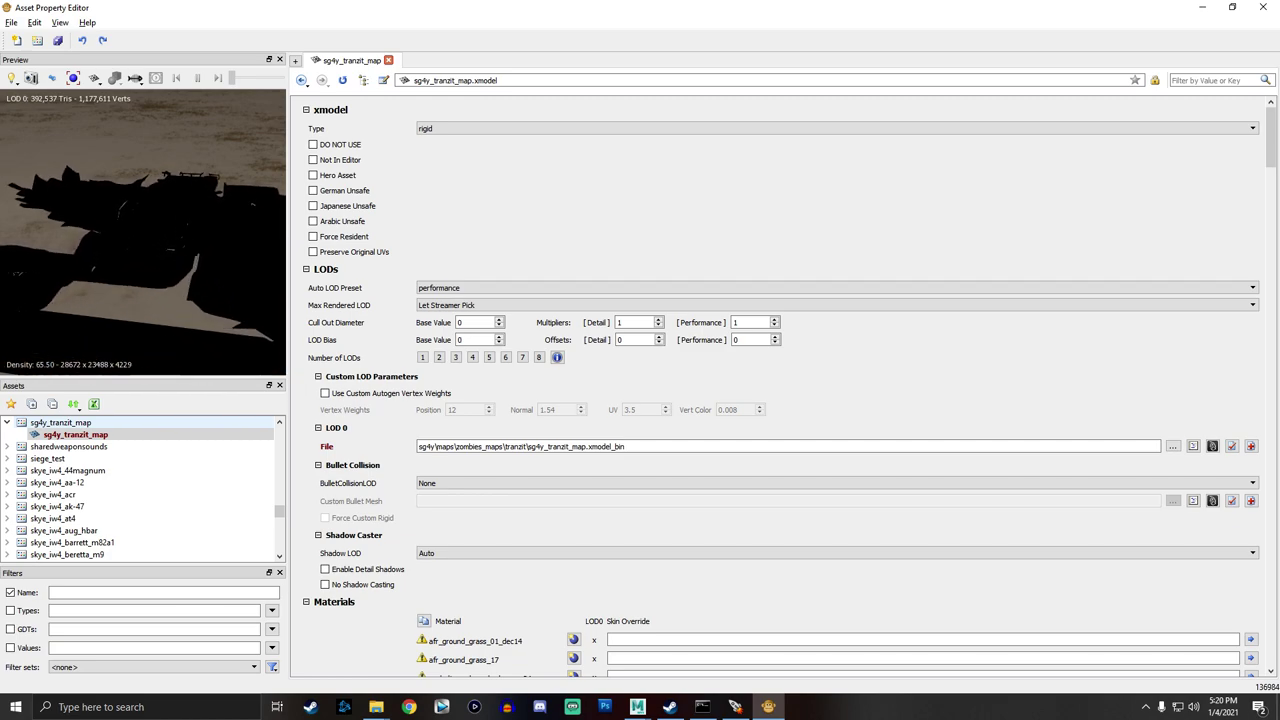
{"action": "scroll", "coordinate": [142, 236], "scroll_direction": "up", "scroll_amount": 3}
{"action": "scroll", "coordinate": [142, 236], "scroll_direction": "down", "scroll_amount": 3}
{"action": "scroll", "coordinate": [142, 236], "scroll_direction": "up", "scroll_amount": 2}
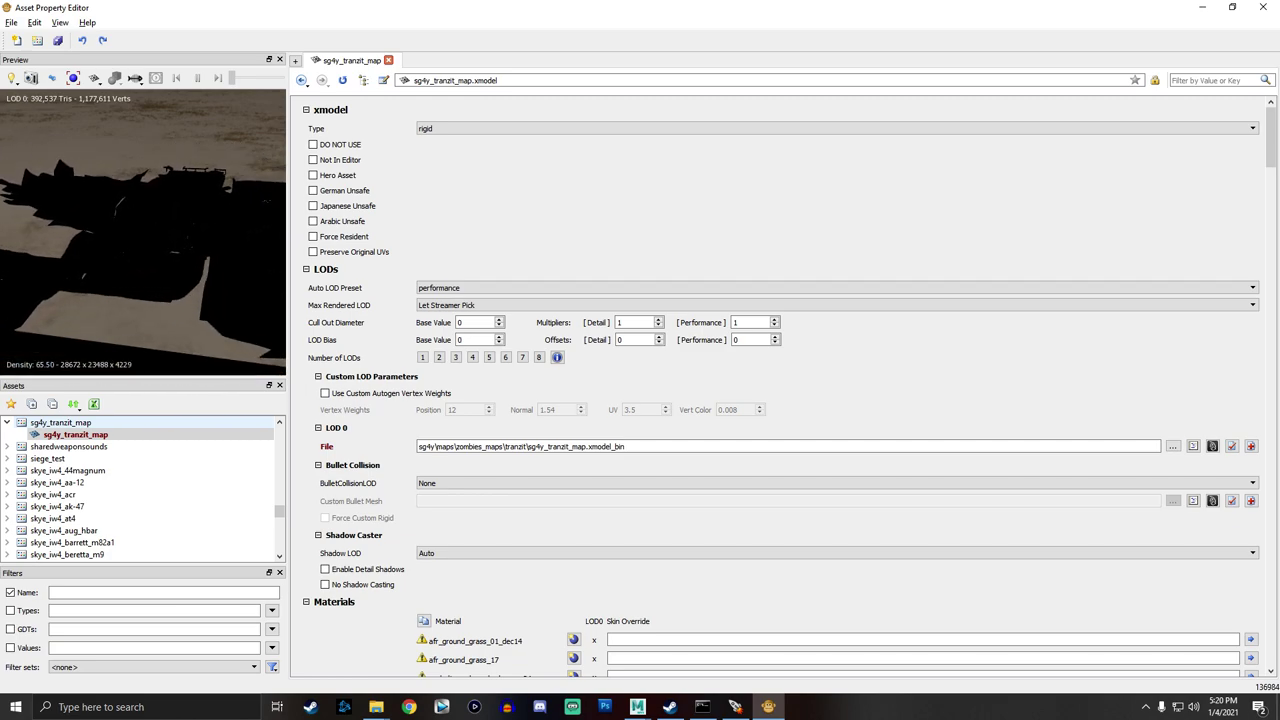
{"action": "left_click_drag", "start_coordinate": [229, 297], "coordinate": [235, 301]}
{"action": "mouse_move", "coordinate": [180, 264]}
{"action": "left_mouse_down"}
{"action": "mouse_move", "coordinate": [167, 254]}
{"action": "mouse_move", "coordinate": [201, 264]}
{"action": "left_mouse_up"}
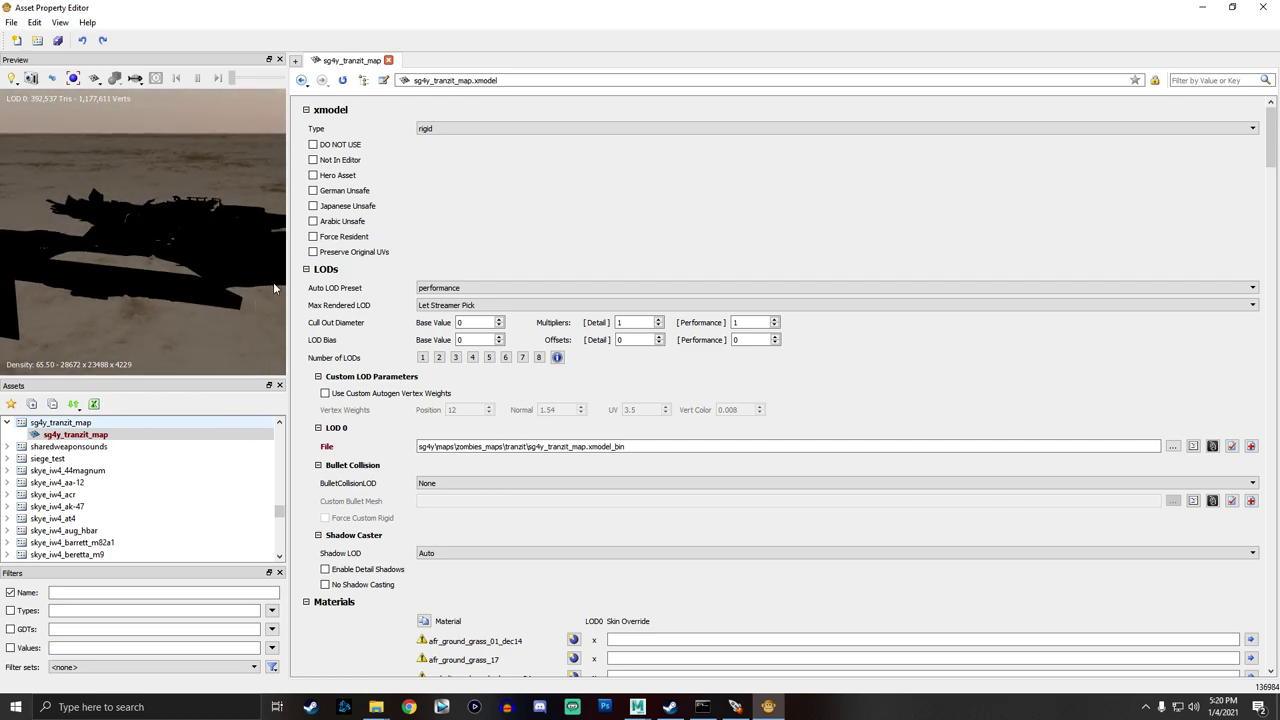
Set the skin override of material afr_ground_grass_01_dec14 to ac_prs_ter_grass_mud_a.
{"action": "scroll", "coordinate": [608, 528], "scroll_direction": "down", "scroll_amount": 3}
{"action": "scroll", "coordinate": [608, 528], "scroll_direction": "down", "scroll_amount": 2}
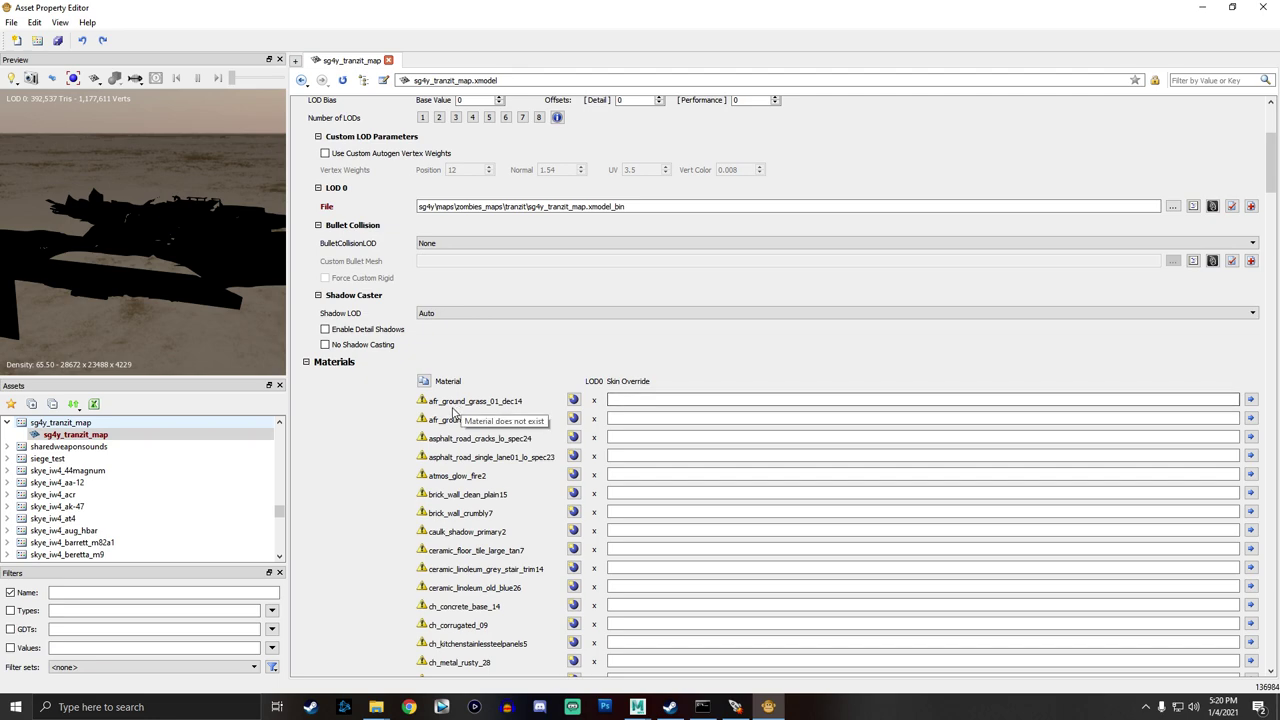
{"action": "left_click", "coordinate": [609, 403]}
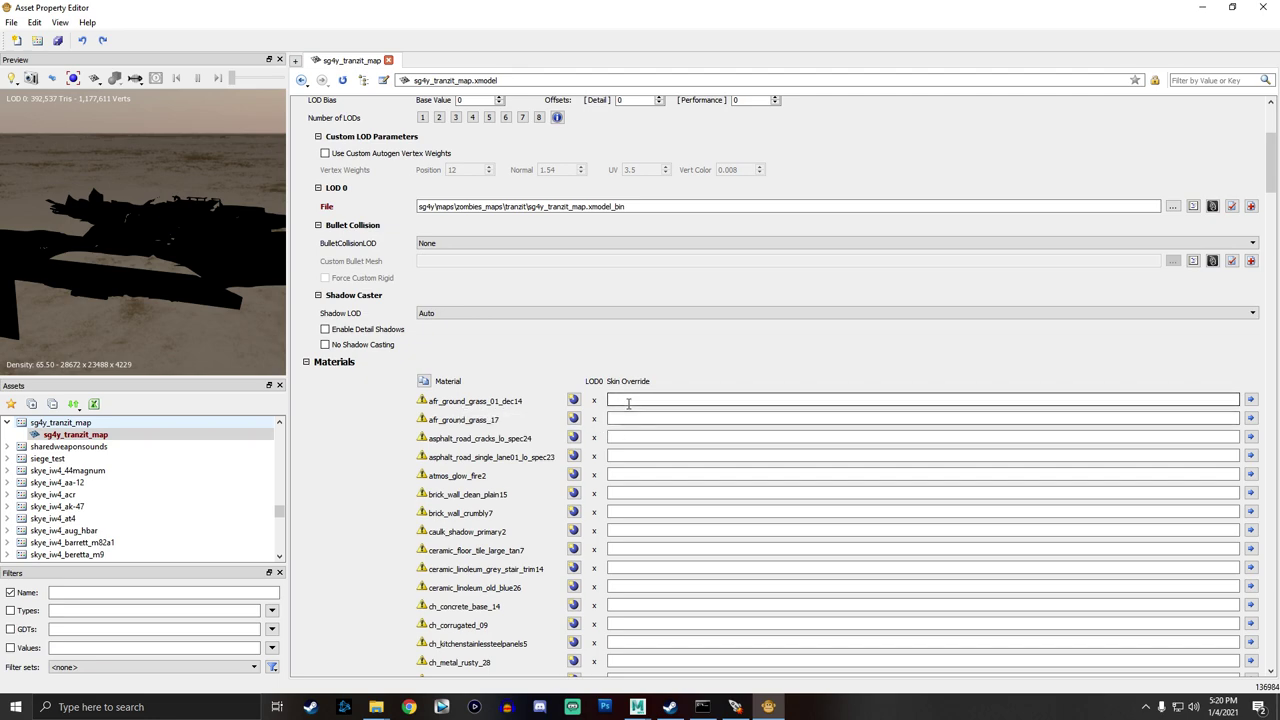
{"action": "left_click", "coordinate": [649, 403]}
{"action": "left_click", "coordinate": [638, 401]}
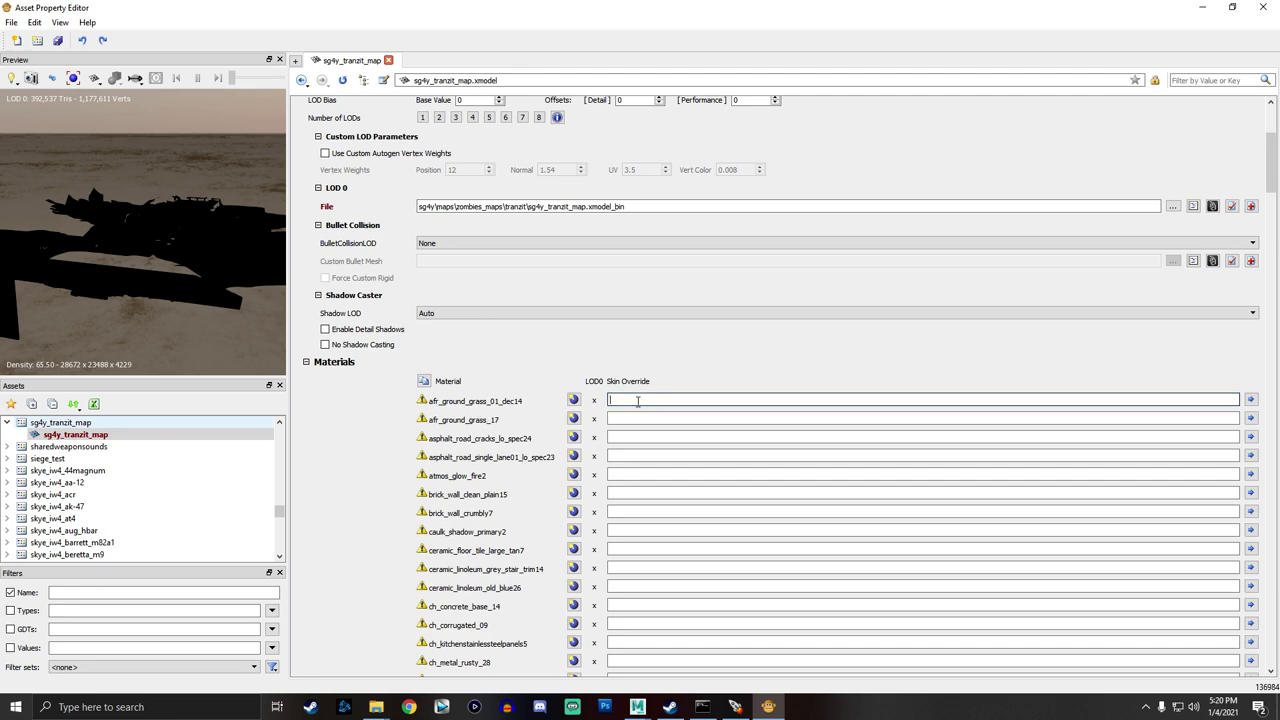
{"action": "type", "text": "grass"}
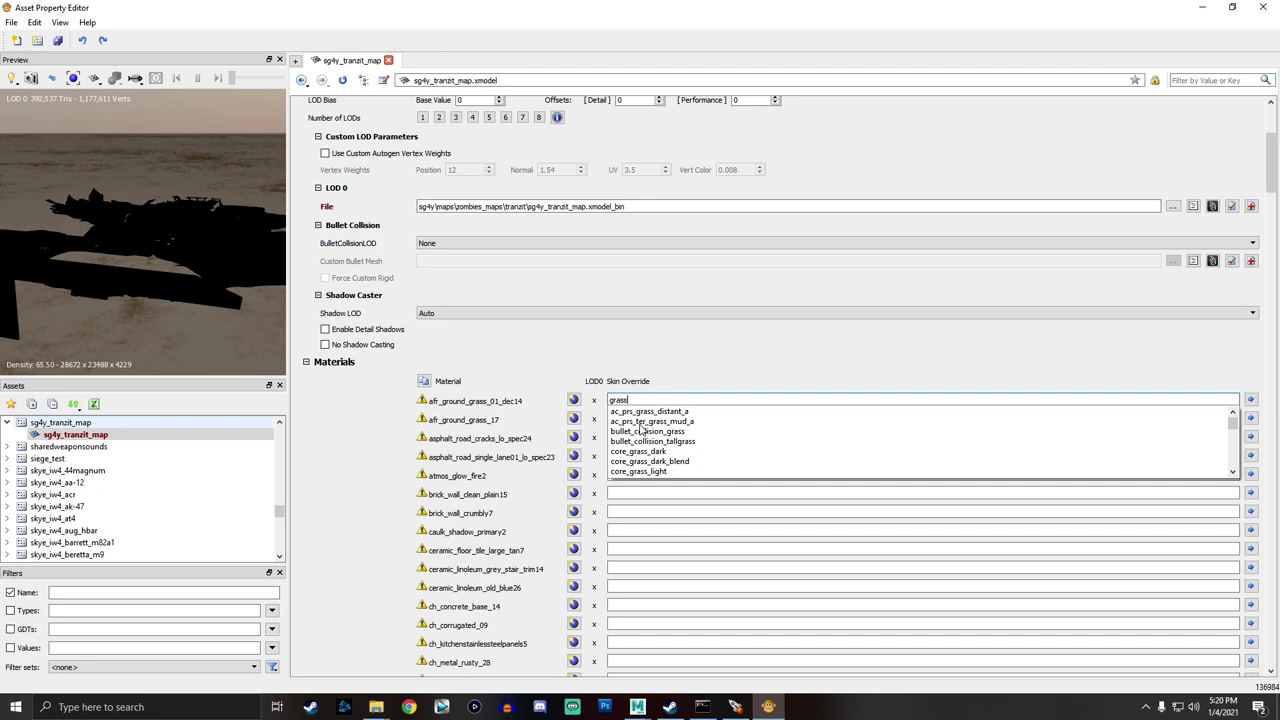
{"action": "left_click", "coordinate": [668, 421]}
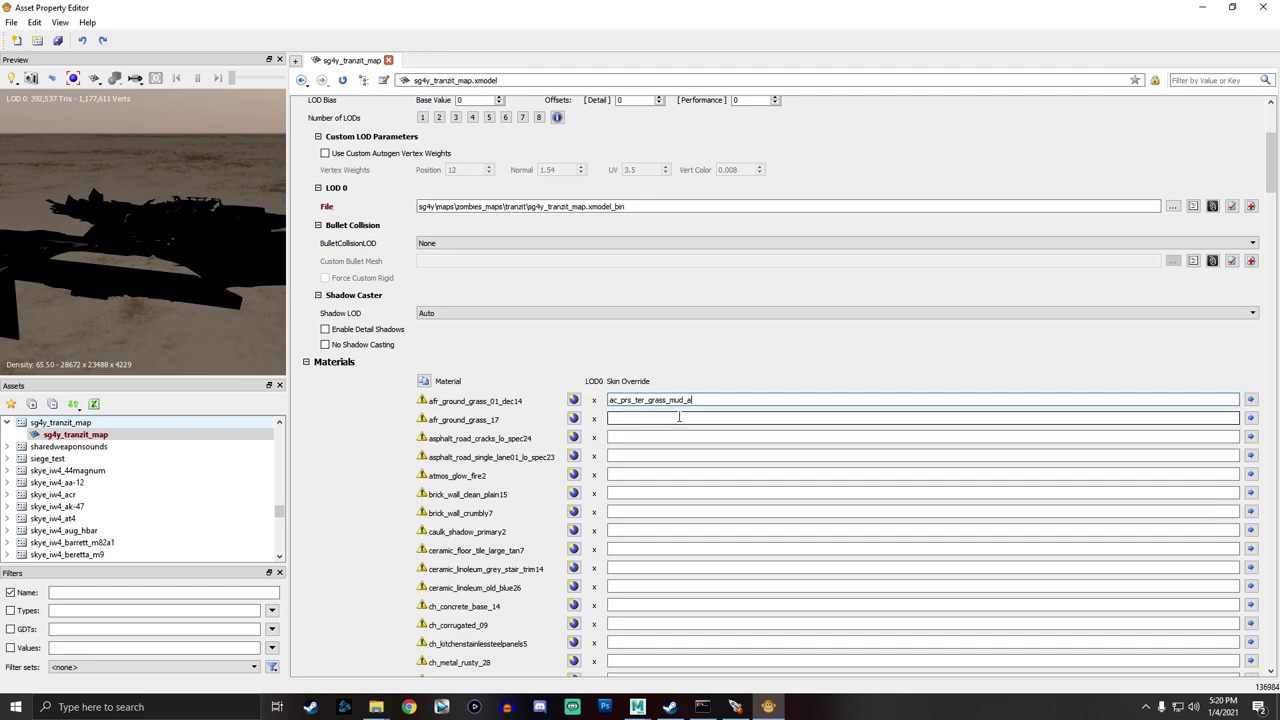
Try core_grass_med as the skin override of afr_ground_grass_17, check it in the preview and clear it again.
{"action": "left_click", "coordinate": [670, 417]}
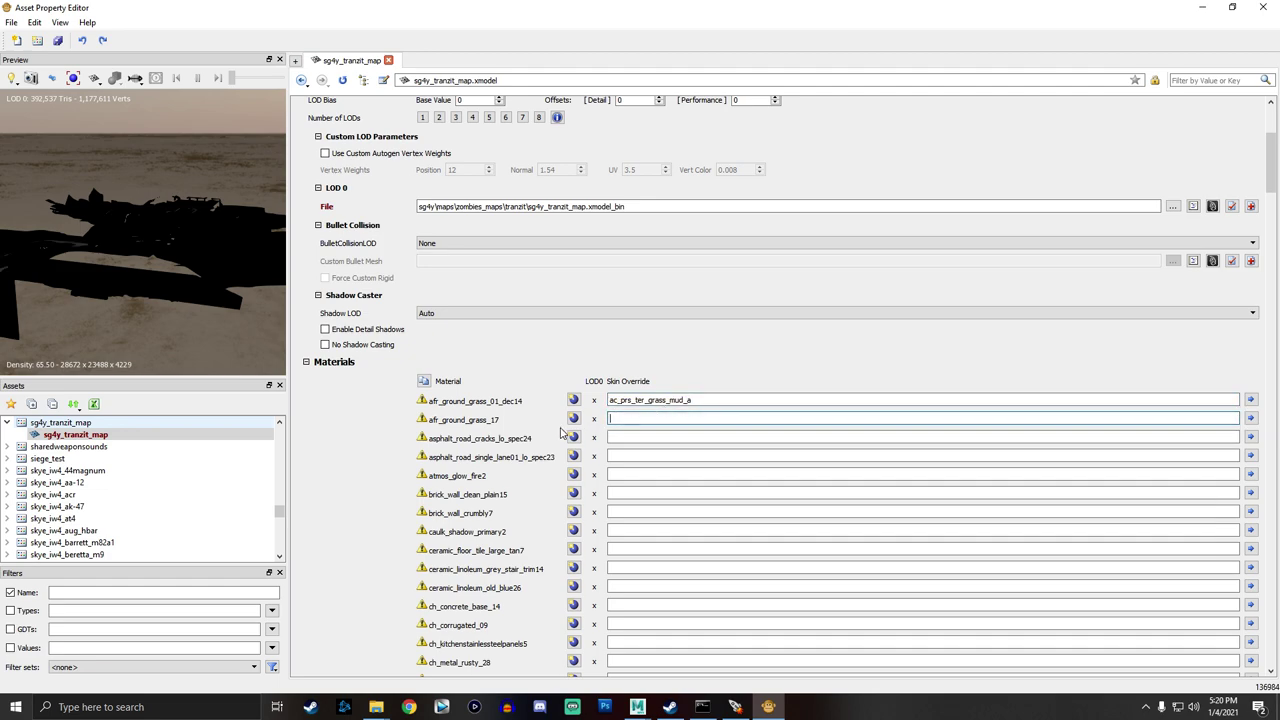
{"action": "left_click_drag", "start_coordinate": [108, 243], "coordinate": [135, 310]}
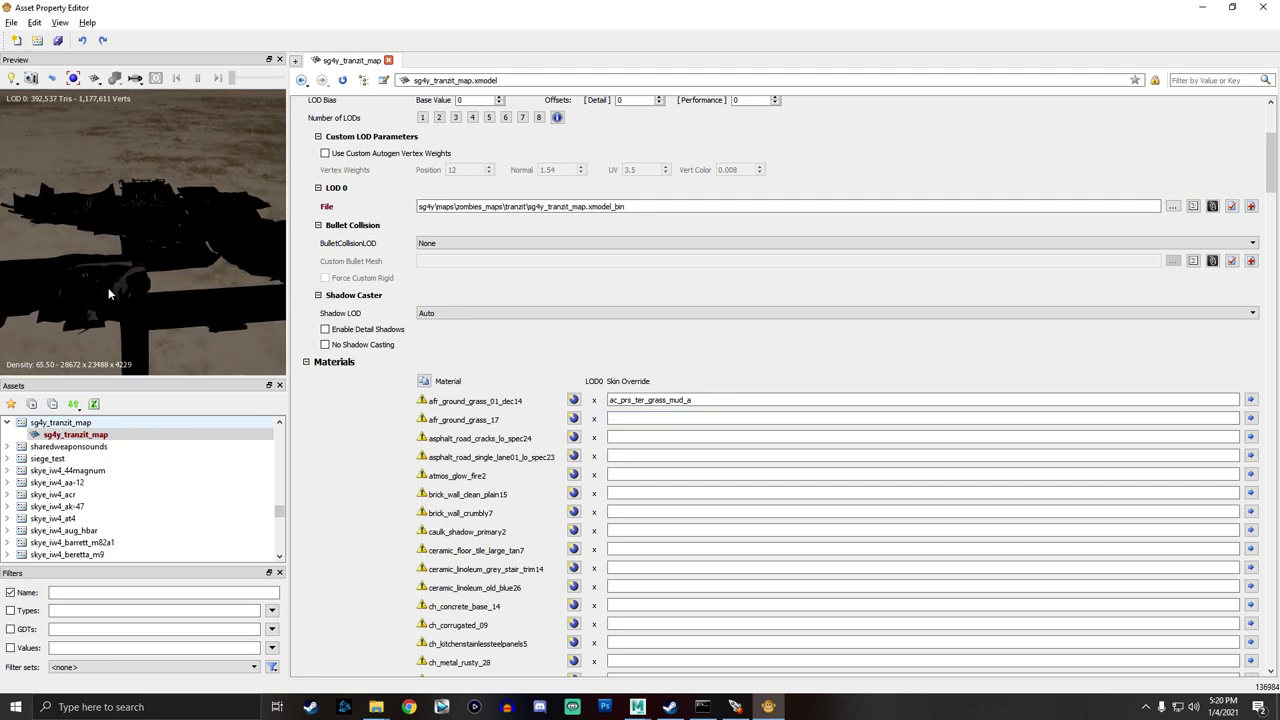
{"action": "right_click_drag", "start_coordinate": [120, 292], "coordinate": [148, 307]}
{"action": "middle_click_drag", "start_coordinate": [148, 307], "coordinate": [172, 276]}
{"action": "mouse_move", "coordinate": [185, 292]}
{"action": "left_mouse_down"}
{"action": "mouse_move", "coordinate": [222, 277]}
{"action": "mouse_move", "coordinate": [206, 295]}
{"action": "left_mouse_up"}
{"action": "right_click_drag", "start_coordinate": [206, 295], "coordinate": [184, 285]}
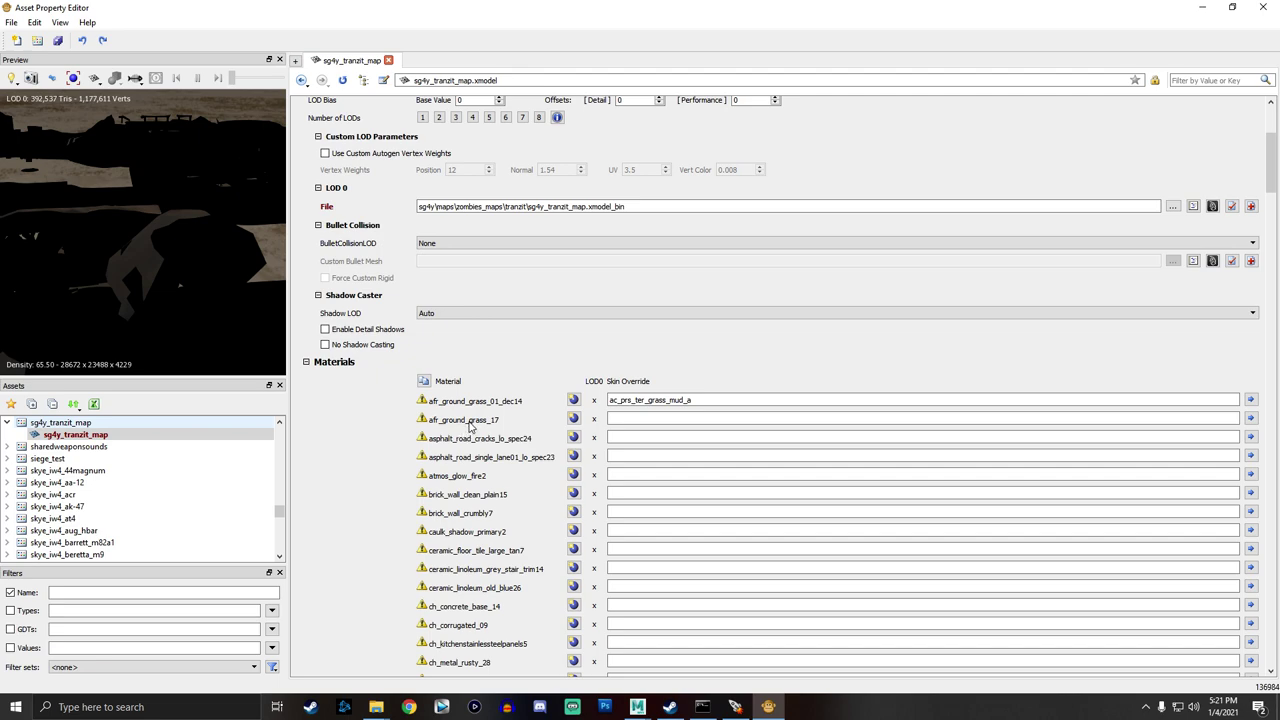
{"action": "left_click", "coordinate": [610, 419]}
{"action": "type", "text": "grass_"}
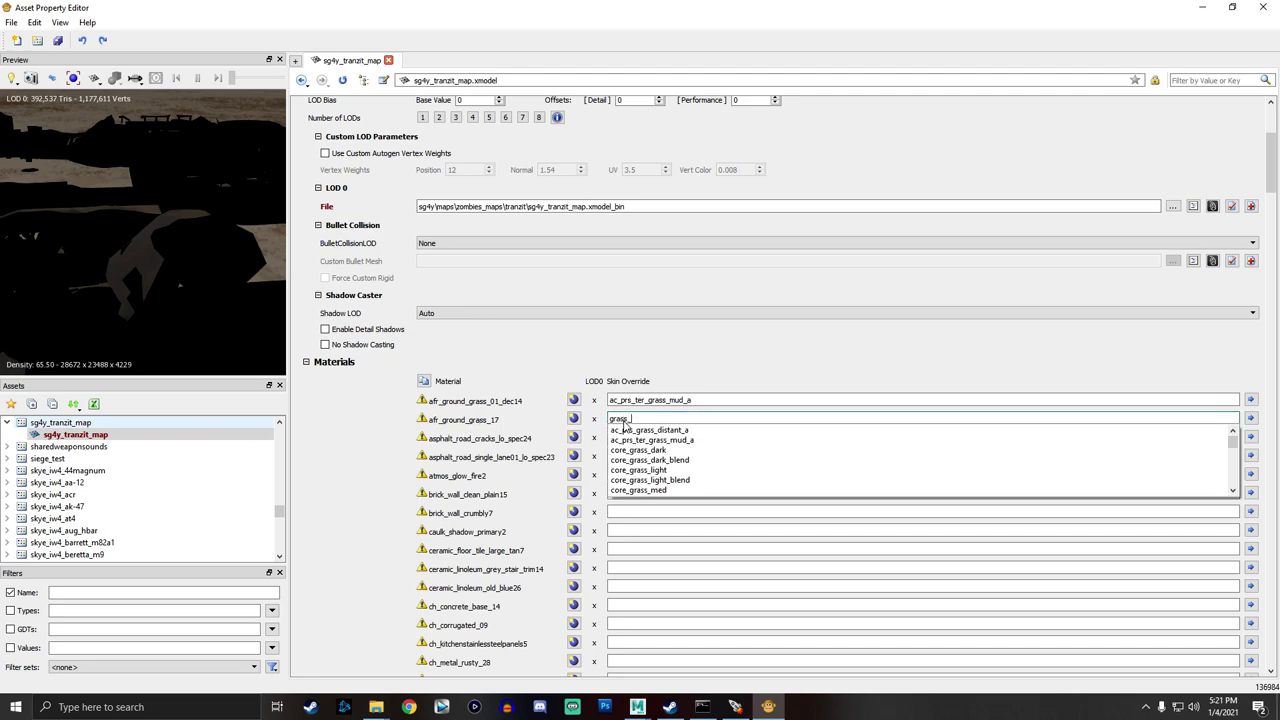
{"action": "left_click", "coordinate": [664, 491]}
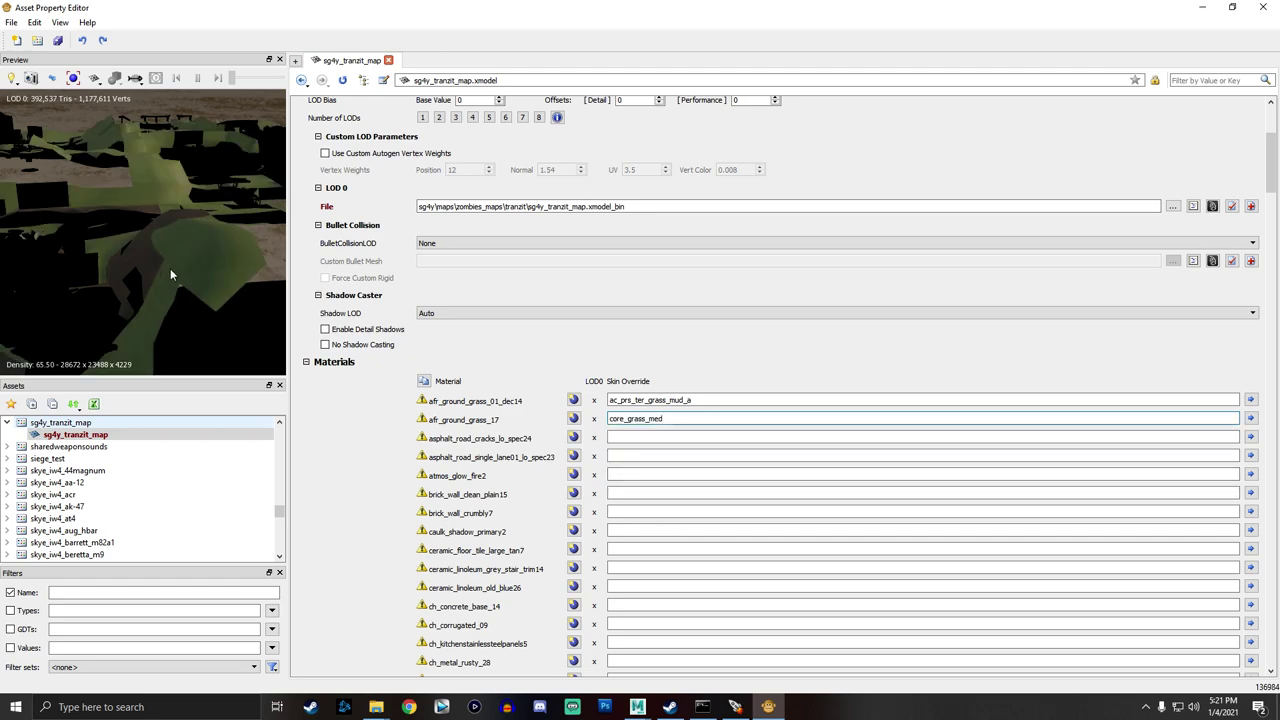
{"action": "right_click_drag", "start_coordinate": [156, 236], "coordinate": [156, 190]}
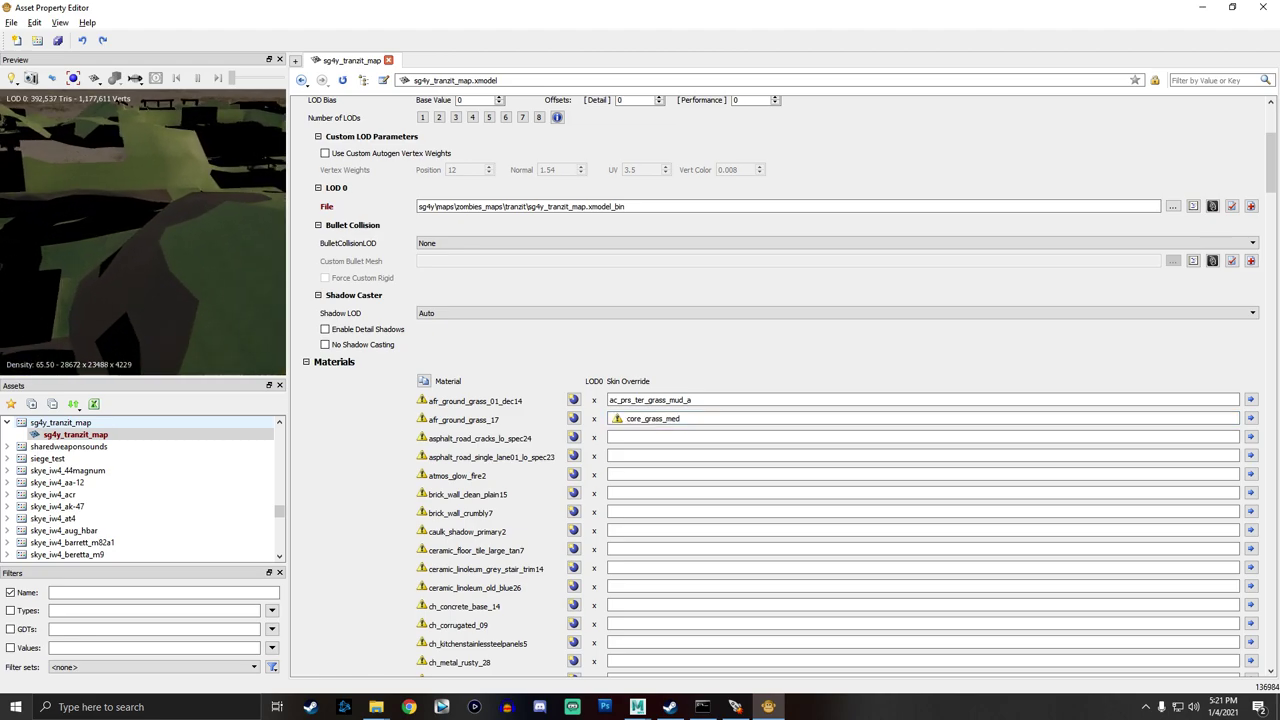
{"action": "double_click", "coordinate": [700, 420]}
{"action": "key", "text": "BackSpace"}
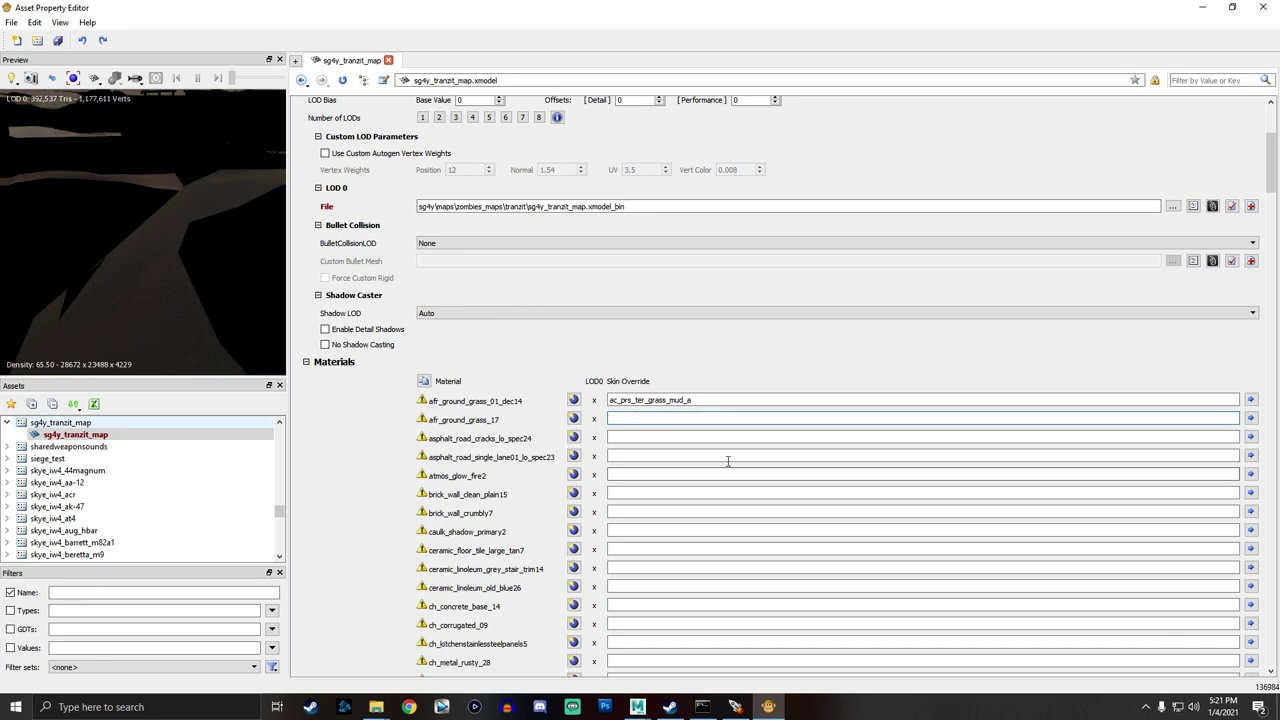
Copy the ac_prs_ter_grass_mud_a skin override from afr_ground_grass_01_dec14 to afr_ground_grass_17.
{"action": "double_click", "coordinate": [718, 401]}
{"action": "key", "text": "ctrl+c"}
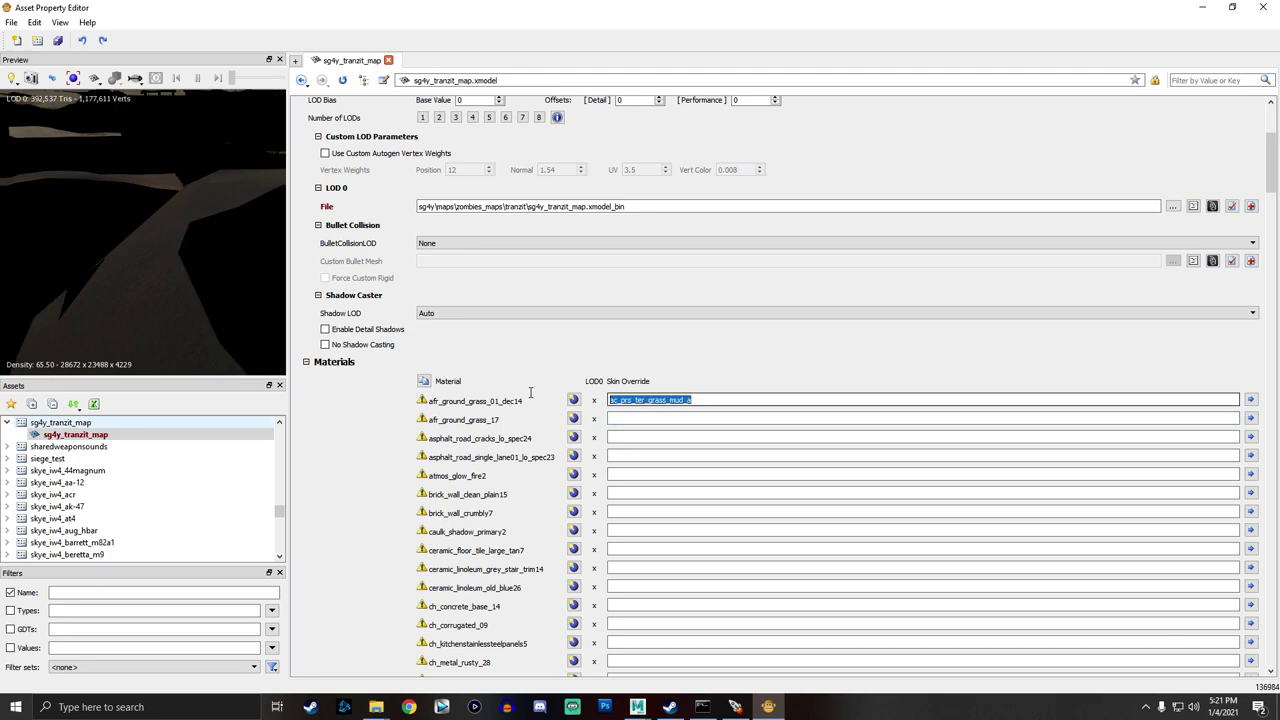
{"action": "double_click", "coordinate": [627, 420]}
{"action": "key", "text": "ctrl+v"}
{"action": "key", "text": "BackSpace"}
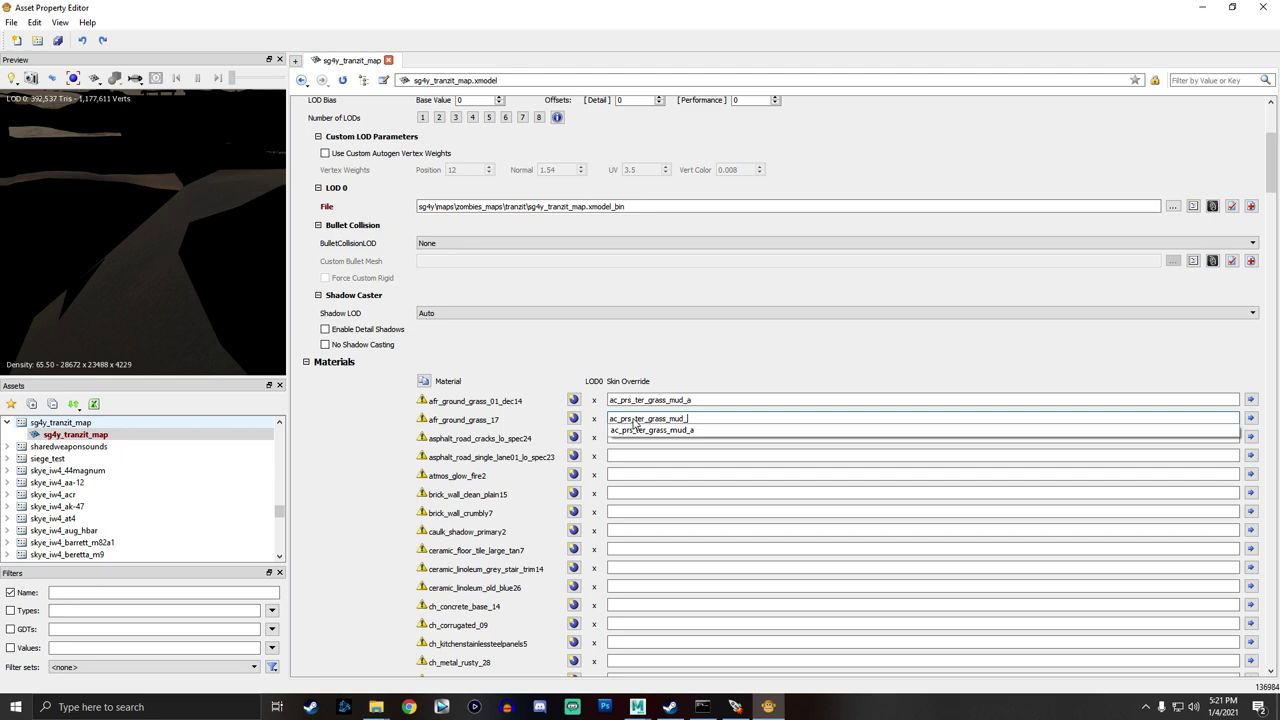
{"action": "type", "text": "a"}
{"action": "key", "text": "Return"}
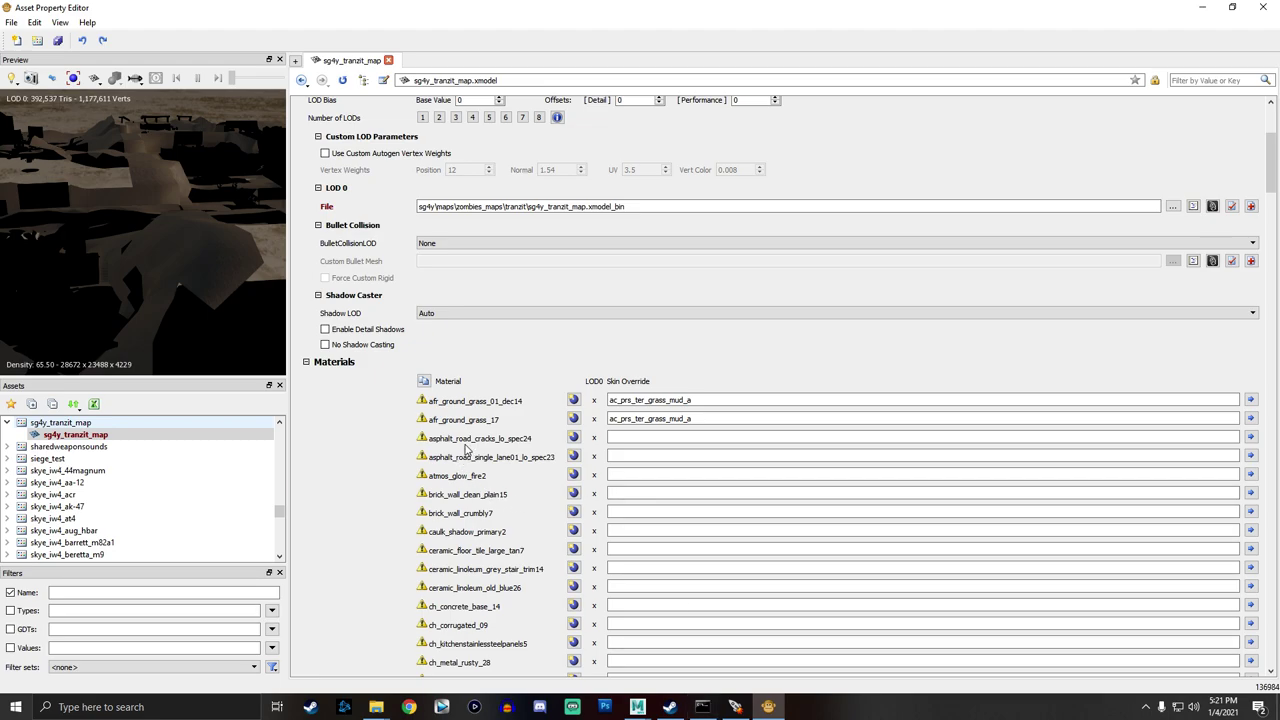
Set the skin override of asphalt_road_cracks_lo_spec24 to asphalt_road_cracks_lo_spec and inspect the roads in the preview.
{"action": "left_click", "coordinate": [634, 438]}
{"action": "type", "text": "road"}
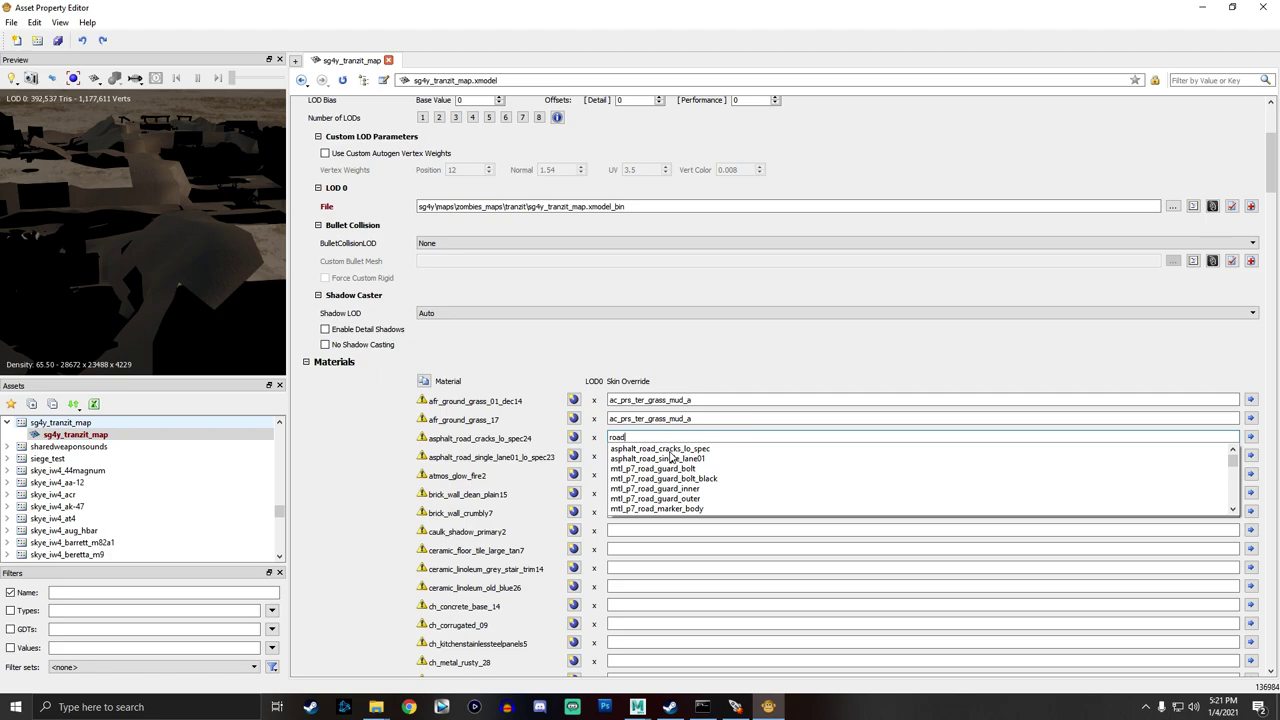
{"action": "left_click", "coordinate": [671, 450]}
{"action": "left_click_drag", "start_coordinate": [63, 250], "coordinate": [71, 280]}
{"action": "left_click_drag", "start_coordinate": [245, 281], "coordinate": [150, 215]}
{"action": "right_click_drag", "start_coordinate": [240, 282], "coordinate": [210, 343]}
{"action": "left_click_drag", "start_coordinate": [211, 350], "coordinate": [281, 357]}
Set the skin override of asphalt_road_single_lane01_lo_spec23 to asphalt_road_cracks_lo_spec and inspect the model in the preview.
{"action": "left_click", "coordinate": [621, 454]}
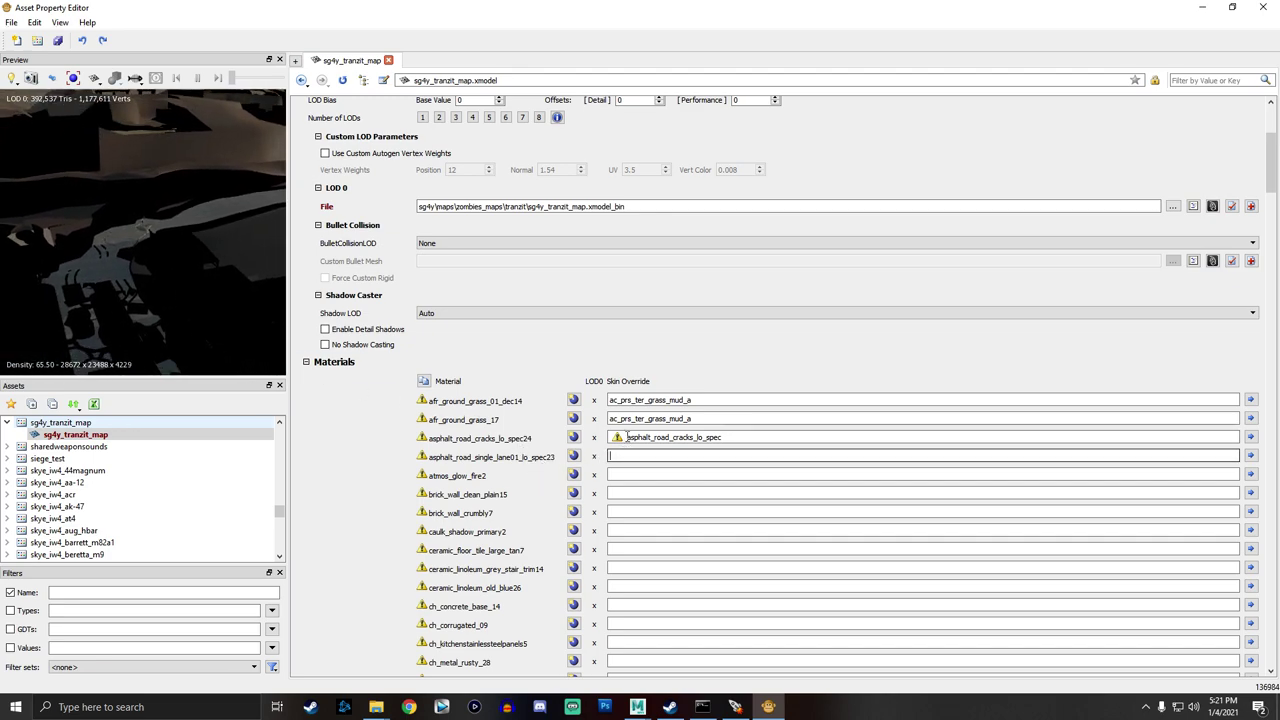
{"action": "left_click", "coordinate": [627, 455]}
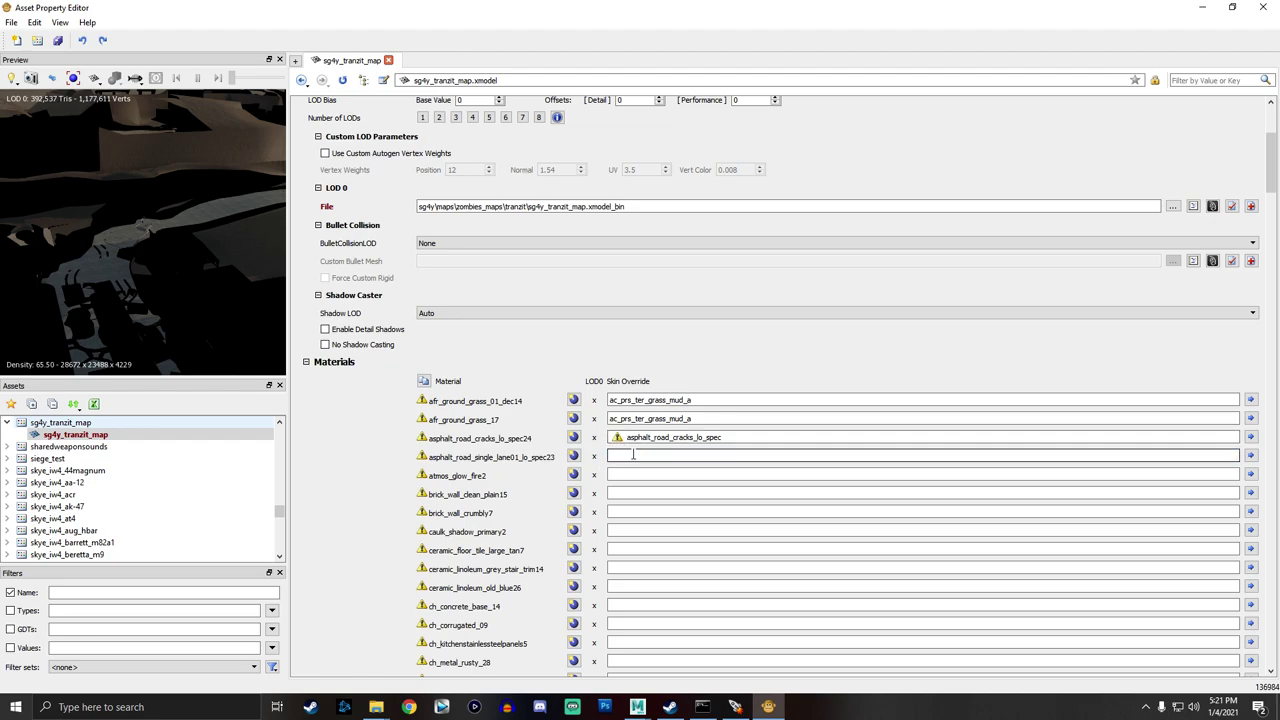
{"action": "type", "text": "road"}
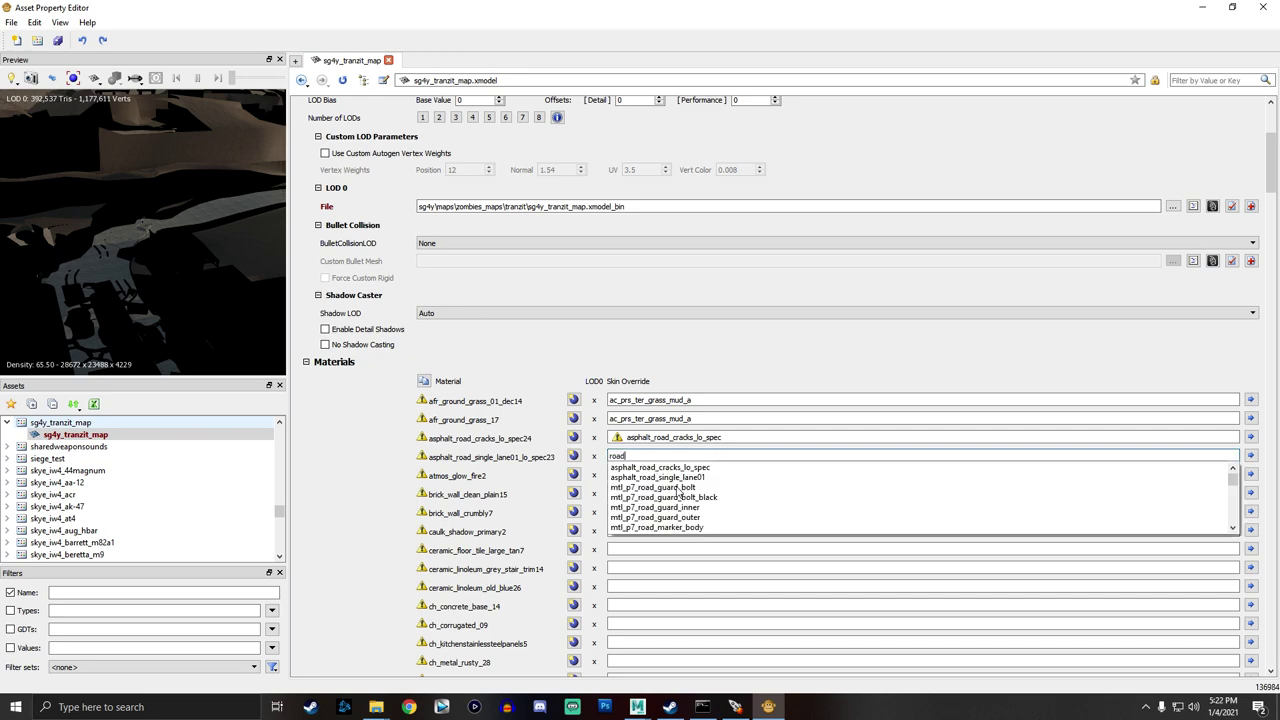
{"action": "scroll", "coordinate": [706, 522], "scroll_direction": "down", "scroll_amount": 2}
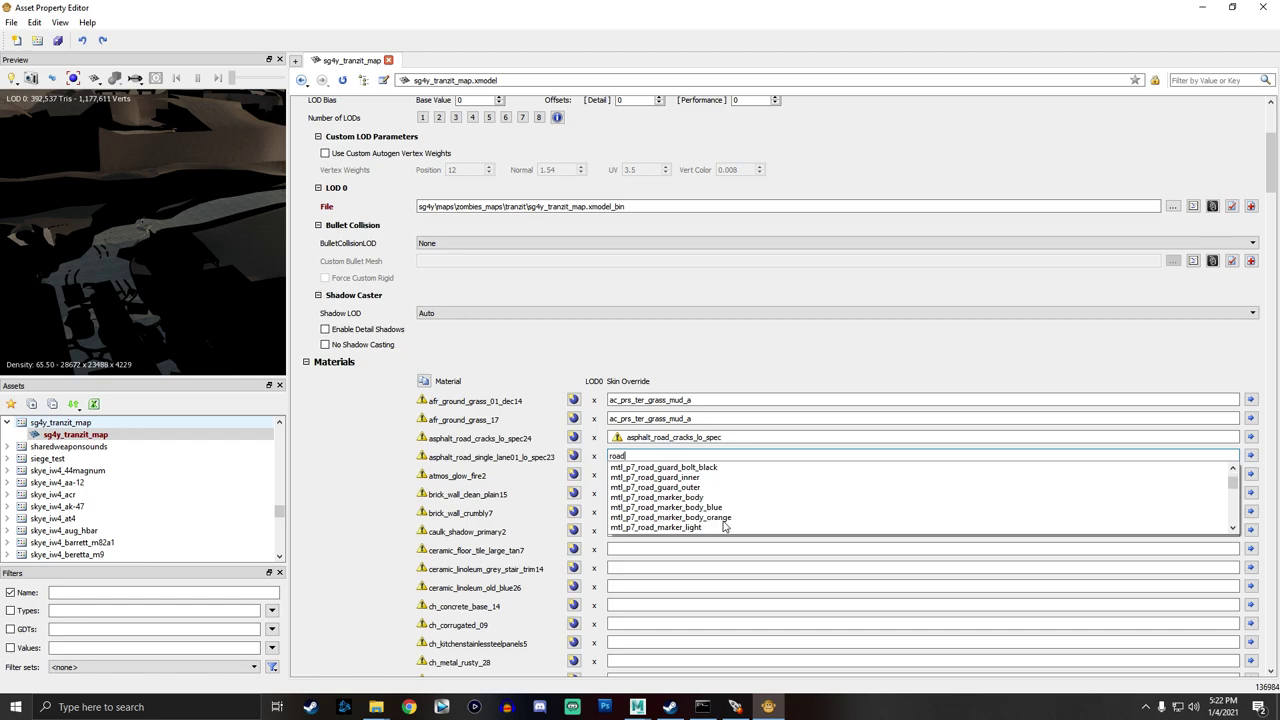
{"action": "scroll", "coordinate": [720, 526], "scroll_direction": "down", "scroll_amount": 3}
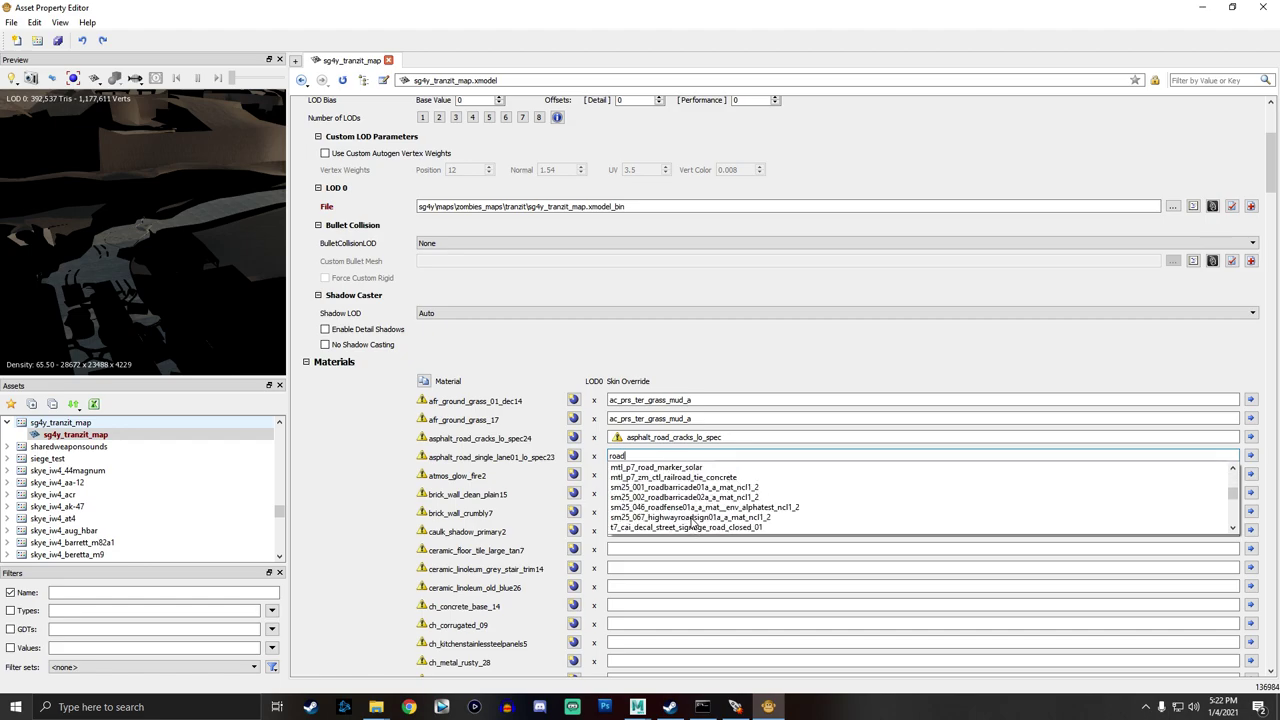
{"action": "scroll", "coordinate": [695, 530], "scroll_direction": "down", "scroll_amount": 2}
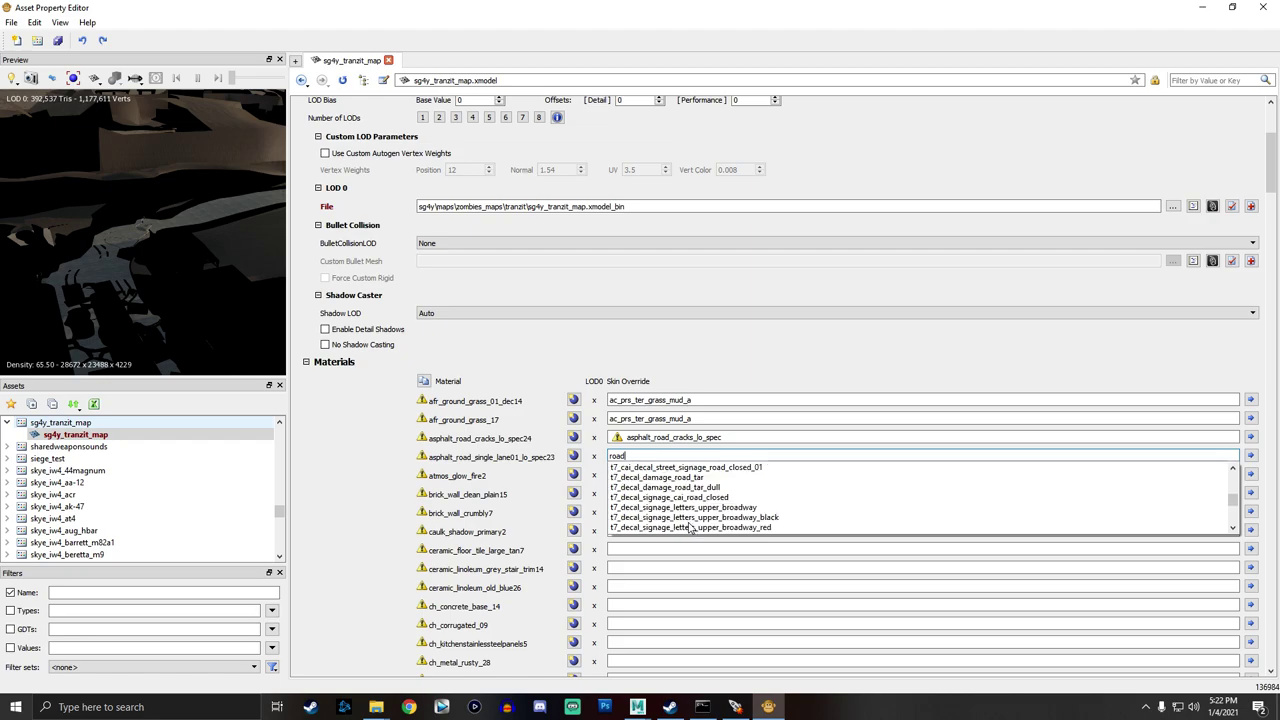
{"action": "scroll", "coordinate": [685, 525], "scroll_direction": "up", "scroll_amount": 8}
{"action": "left_click", "coordinate": [673, 467]}
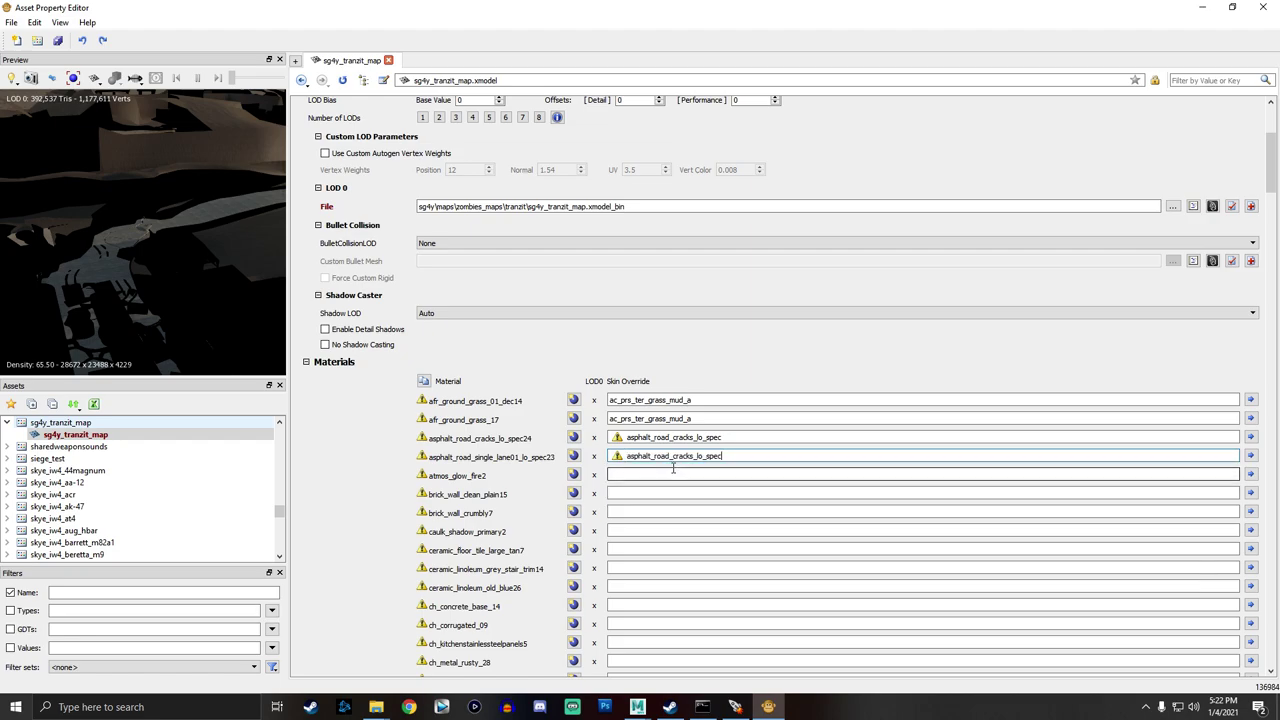
{"action": "left_click_drag", "start_coordinate": [112, 227], "coordinate": [160, 265]}
{"action": "right_click_drag", "start_coordinate": [160, 265], "coordinate": [160, 215]}
{"action": "left_click_drag", "start_coordinate": [130, 258], "coordinate": [115, 256]}
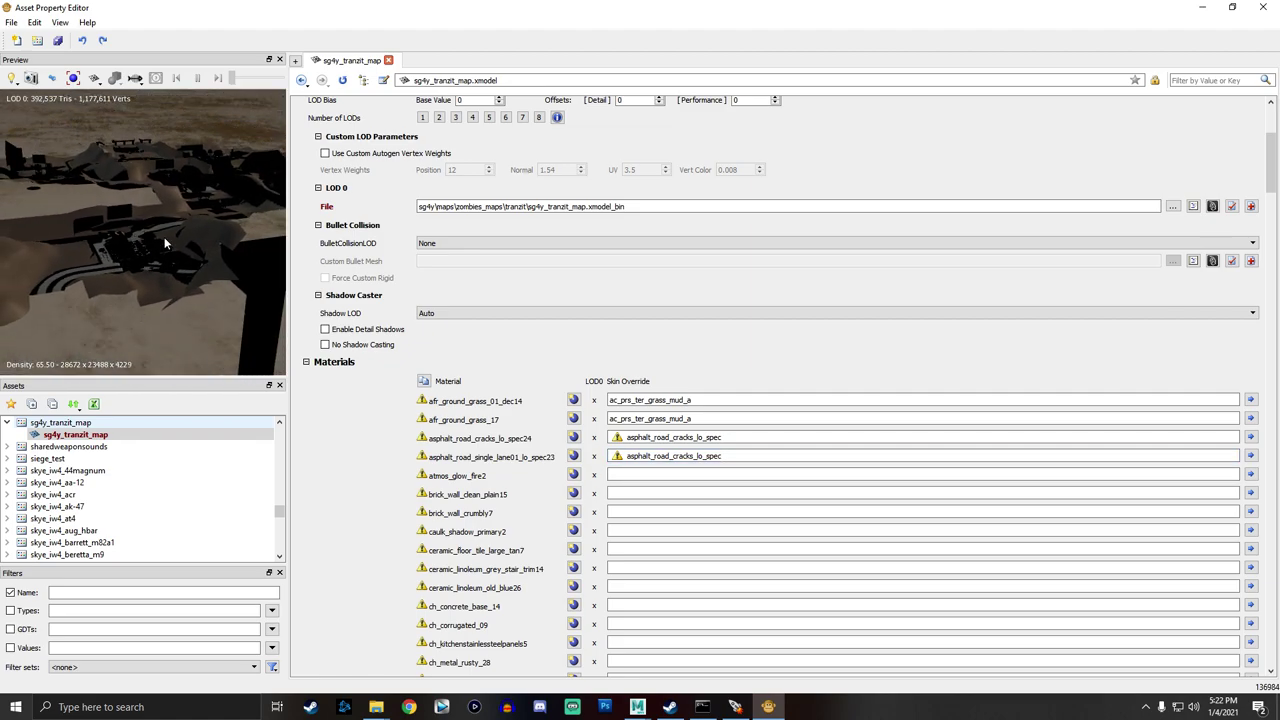
Try c_54i_warlord_glow_red as the skin override of atmos_glow_fire2 and check it in the preview.
{"action": "left_click", "coordinate": [623, 474]}
{"action": "type", "text": "glow_red"}
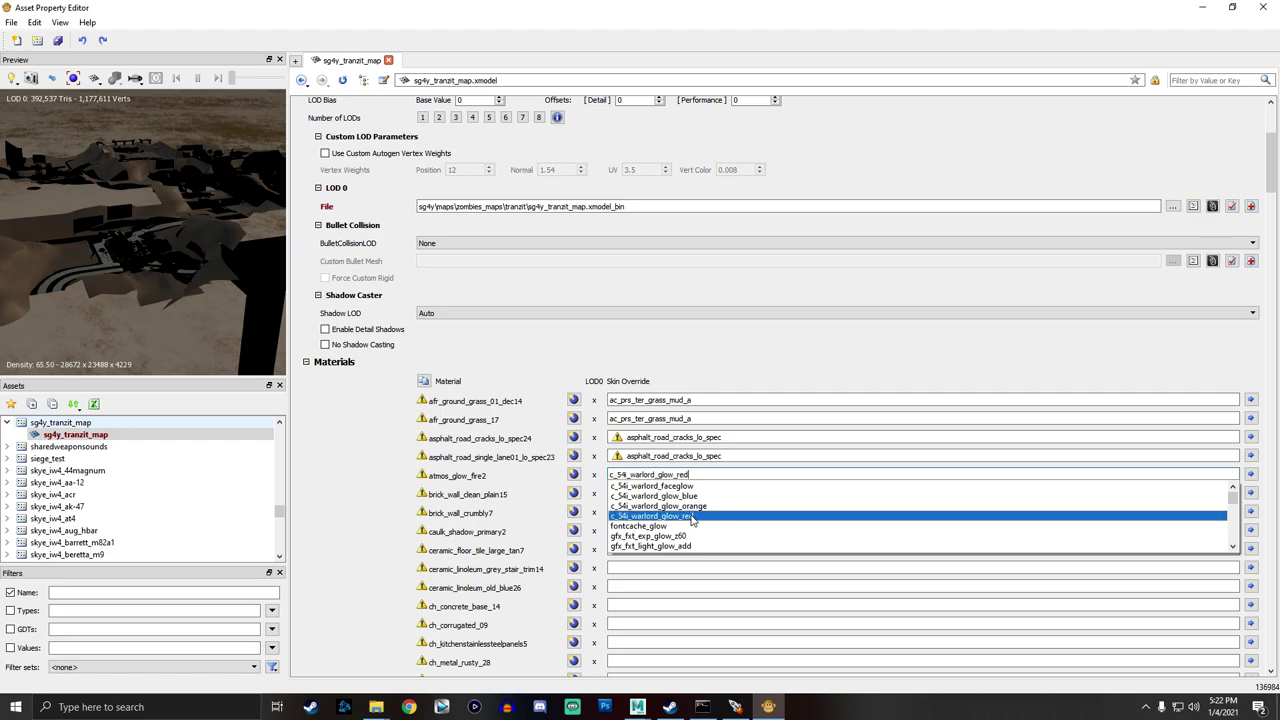
{"action": "left_click", "coordinate": [691, 516]}
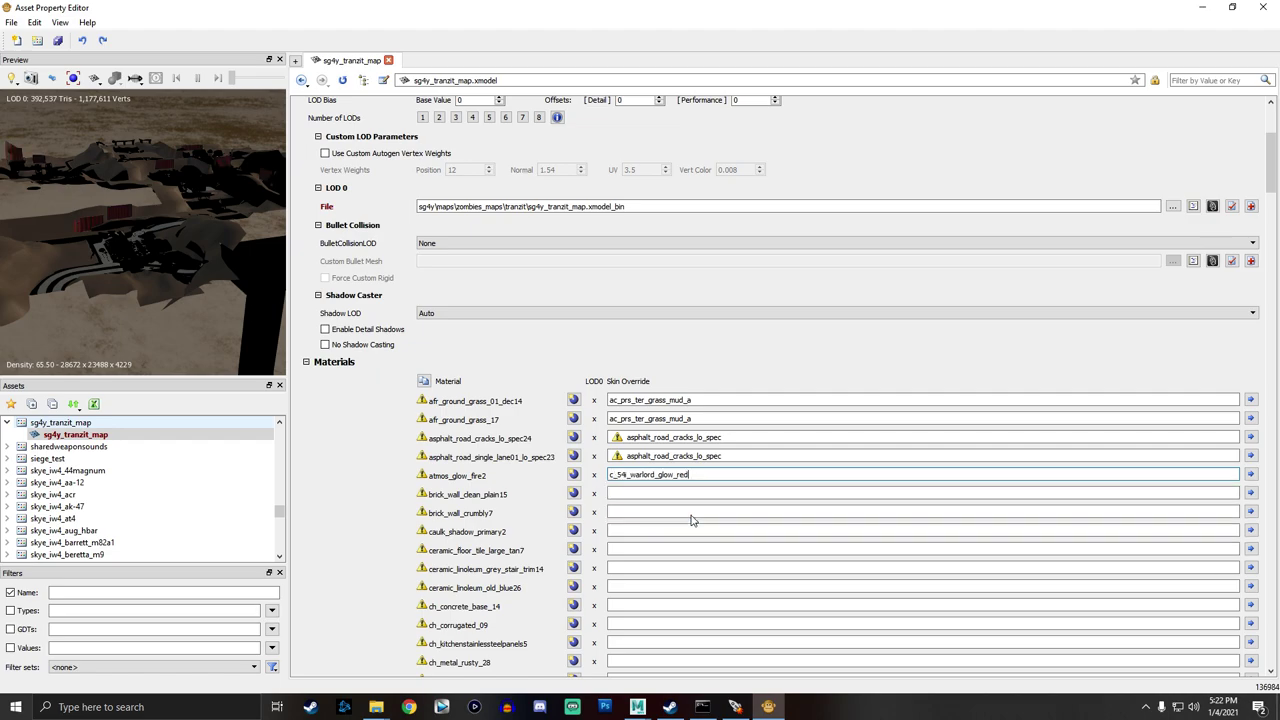
{"action": "right_click_drag", "start_coordinate": [225, 121], "coordinate": [140, 170]}
{"action": "left_click_drag", "start_coordinate": [110, 140], "coordinate": [163, 170]}
Replace the skin override of atmos_glow_fire2 with color_red and check it in the preview.
{"action": "left_click", "coordinate": [690, 475]}
{"action": "double_click", "coordinate": [660, 475]}
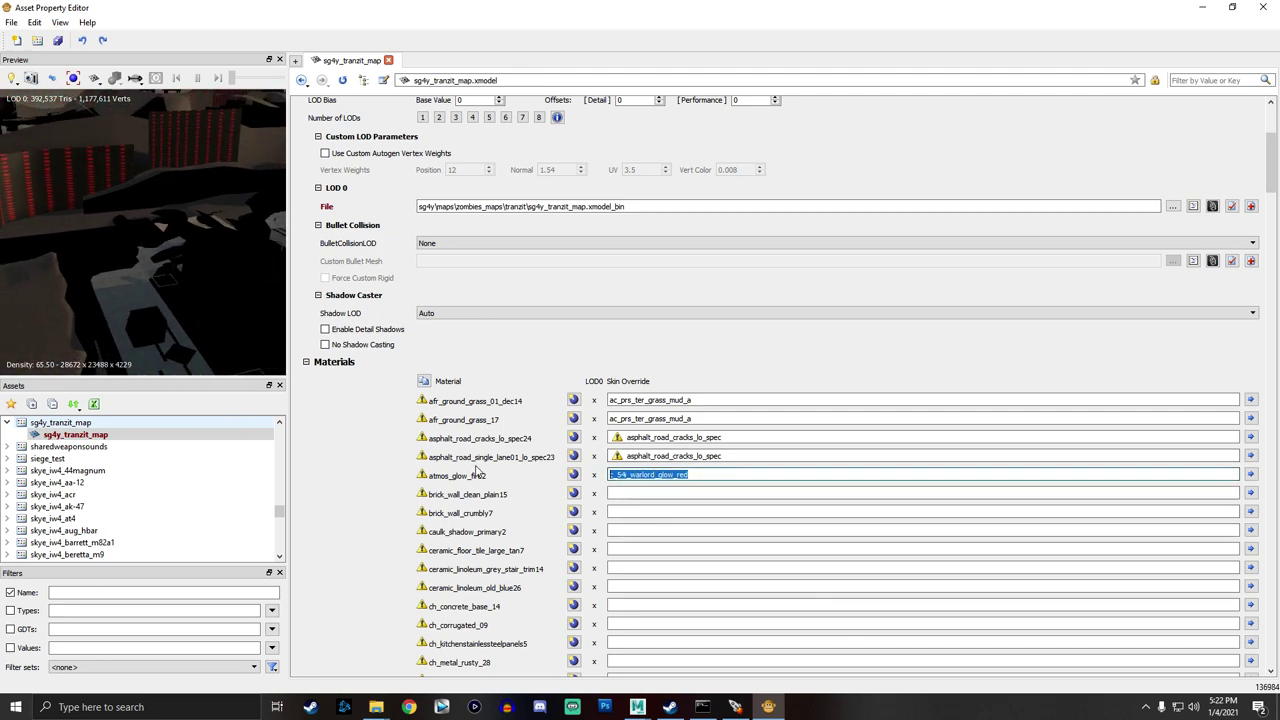
{"action": "type", "text": "red"}
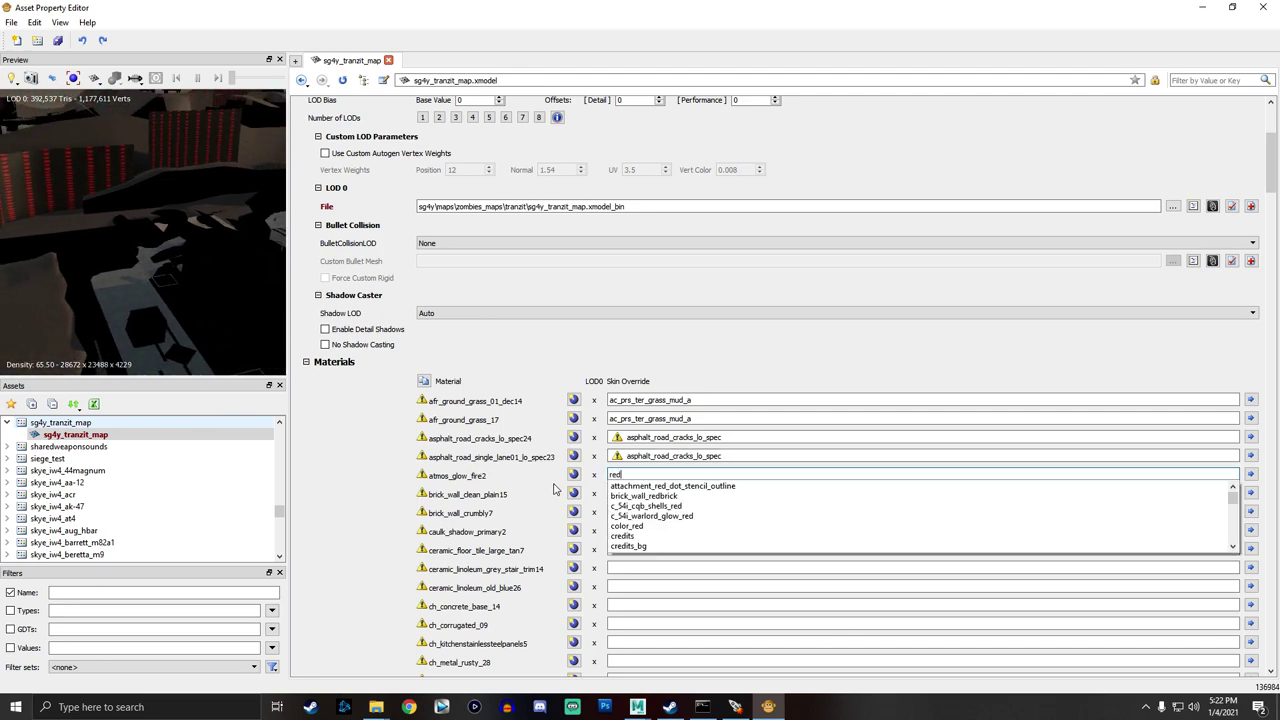
{"action": "left_click", "coordinate": [641, 526]}
{"action": "mouse_move", "coordinate": [138, 223]}
{"action": "left_mouse_down"}
{"action": "mouse_move", "coordinate": [150, 205]}
{"action": "mouse_move", "coordinate": [125, 225]}
{"action": "mouse_move", "coordinate": [140, 230]}
{"action": "left_mouse_up"}
{"action": "right_click_drag", "start_coordinate": [82, 172], "coordinate": [82, 205]}
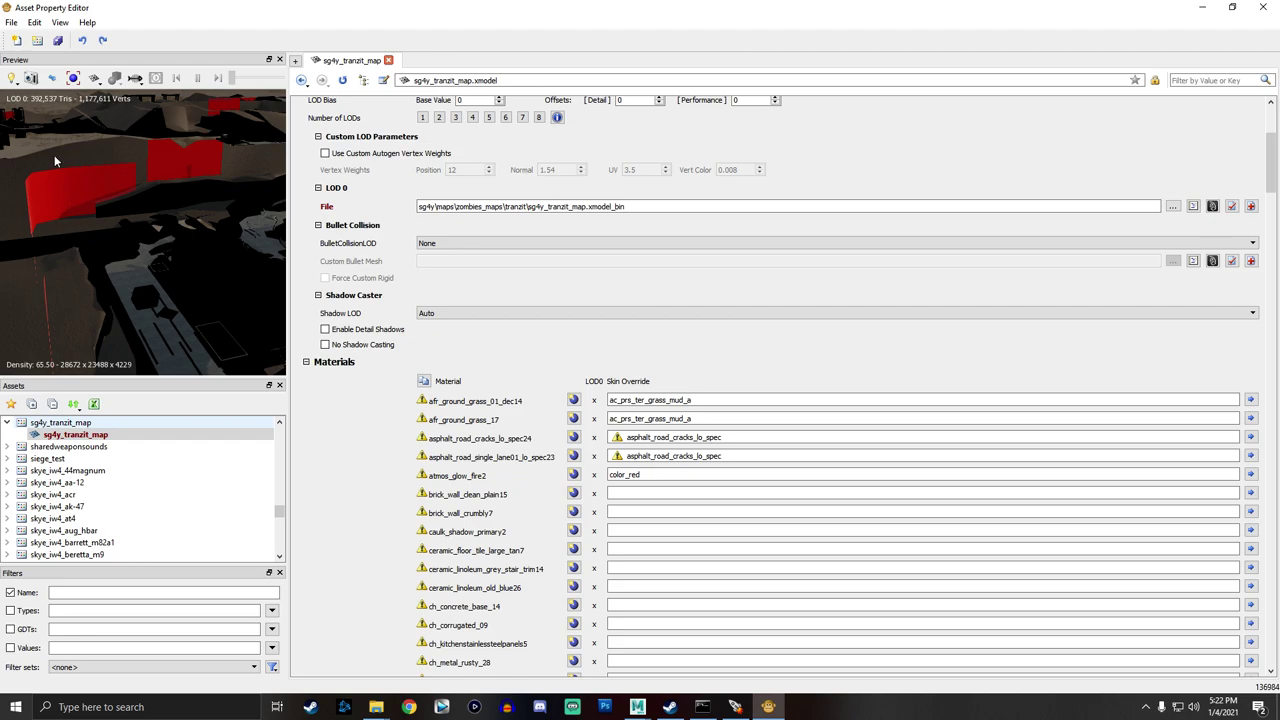
Try gfx_exp_fire_em as the skin override of atmos_glow_fire2.
{"action": "left_click_drag", "start_coordinate": [642, 474], "coordinate": [550, 474]}
{"action": "type", "text": "fire"}
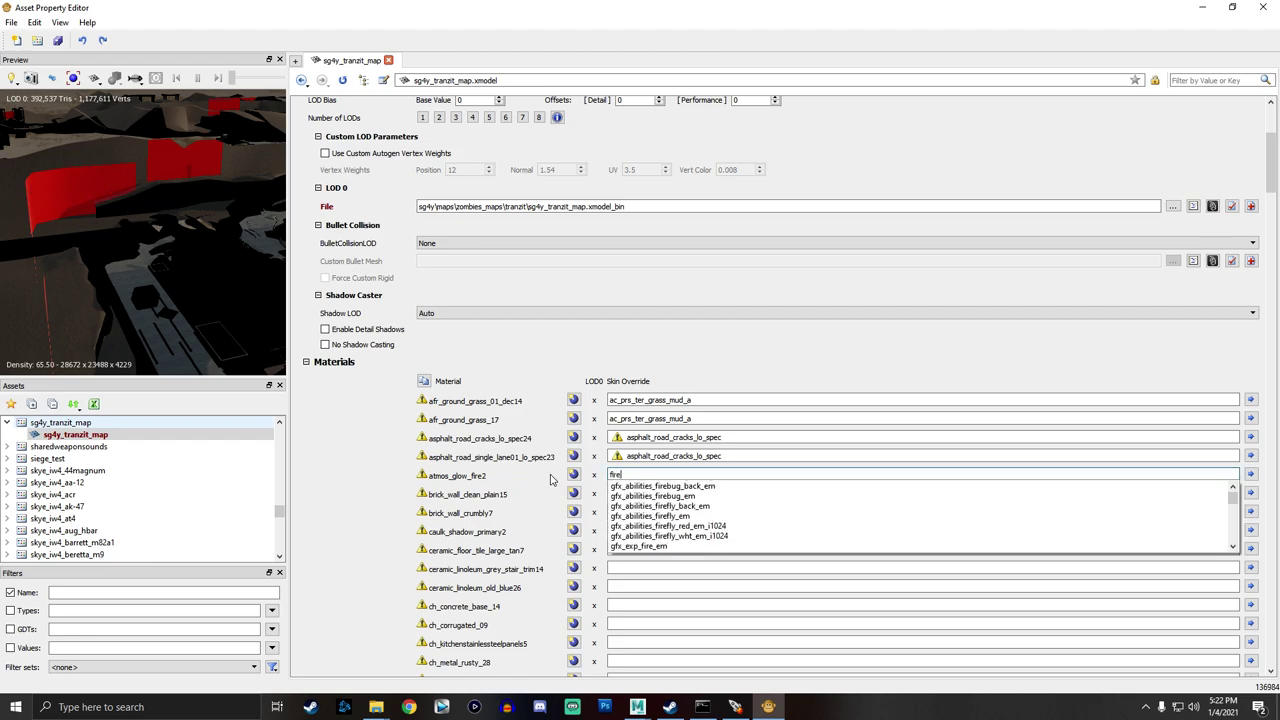
{"action": "left_click", "coordinate": [657, 548]}
{"action": "key", "text": "Return"}
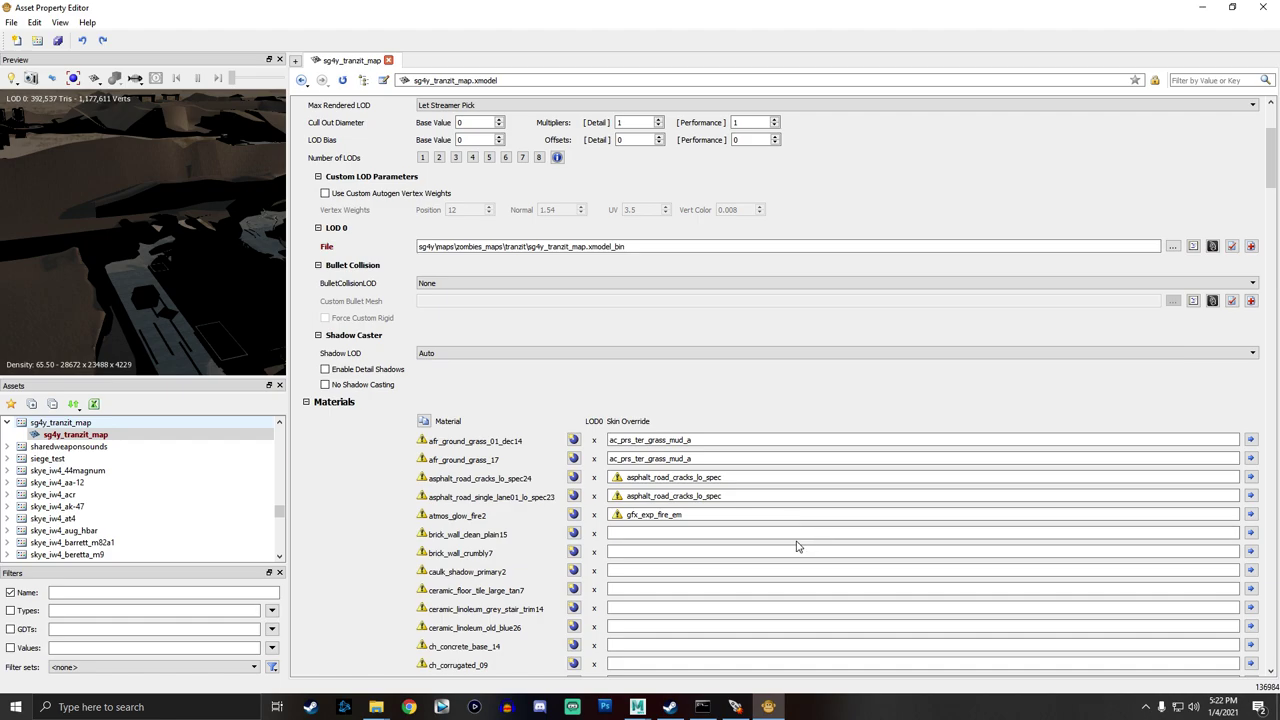
Replace the skin override of atmos_glow_fire2 with global_invisible.
{"action": "left_click_drag", "start_coordinate": [687, 514], "coordinate": [543, 523]}
{"action": "key", "text": "BackSpace"}
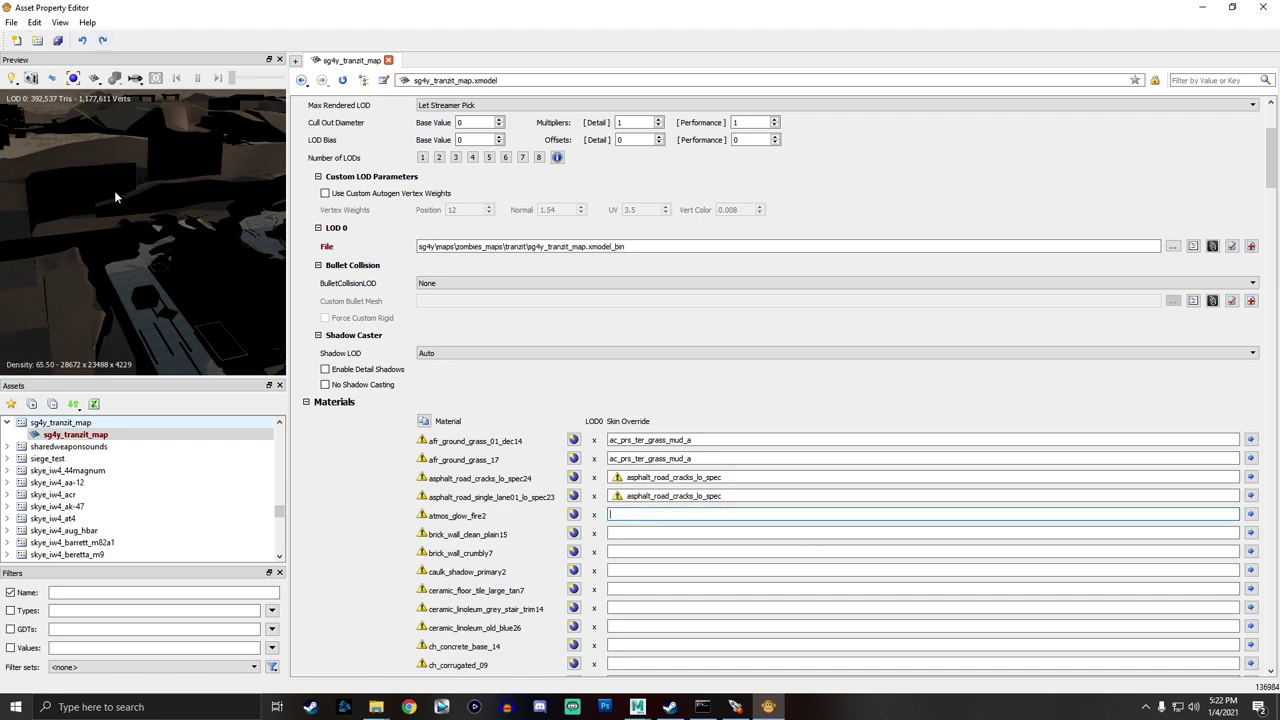
{"action": "type", "text": "global_inv"}
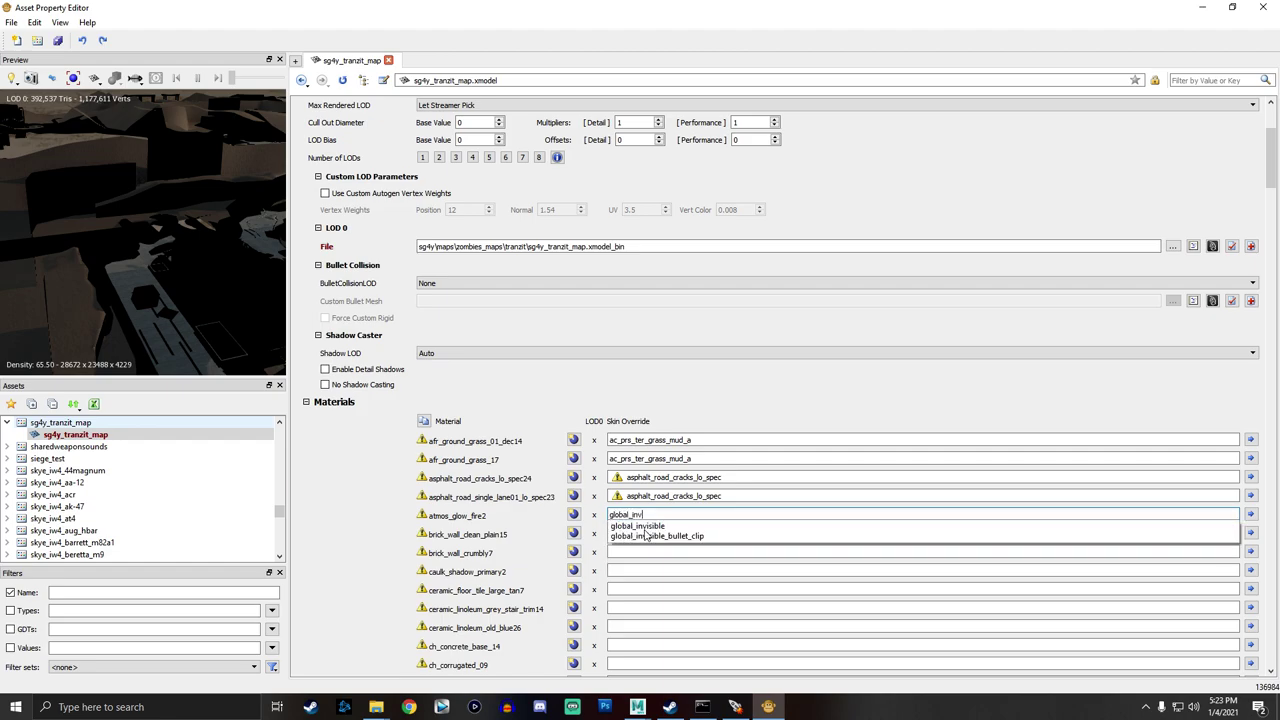
{"action": "left_click", "coordinate": [645, 528]}
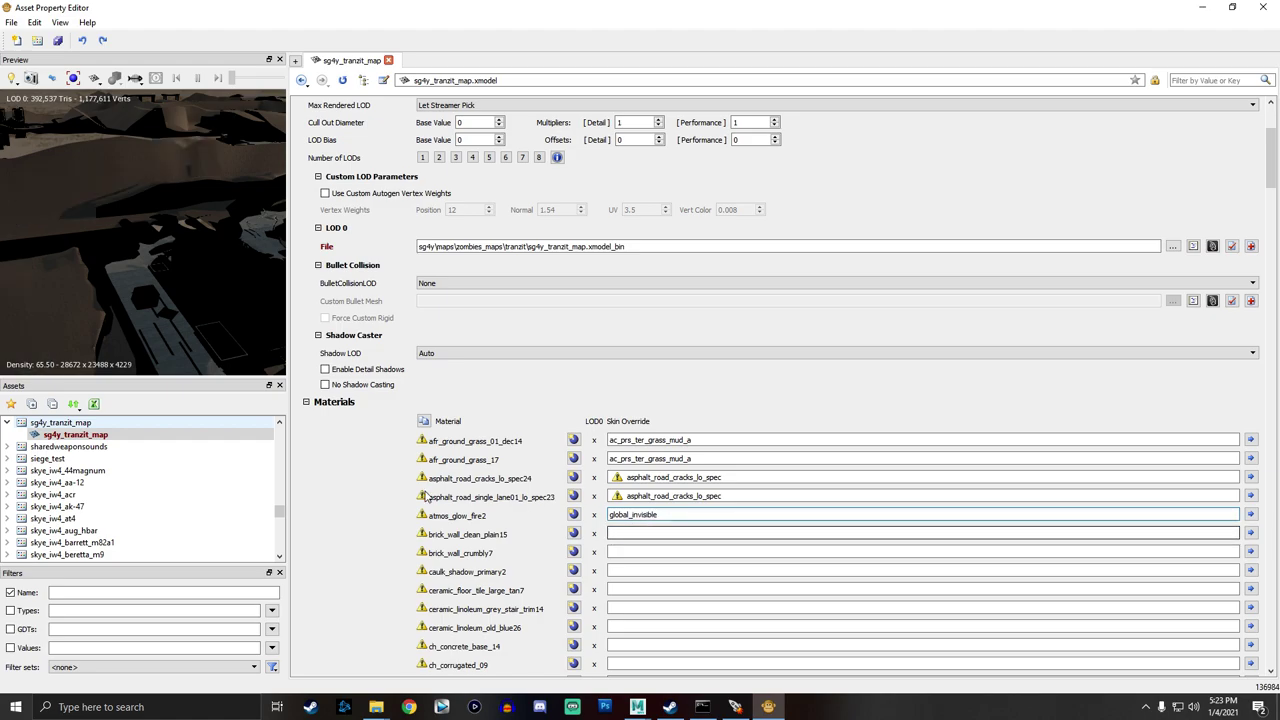
Try brick_wall_middle_east_plaster_01 as the skin override of brick_wall_clean_plain15 and inspect the walls in the preview.
{"action": "left_click", "coordinate": [637, 533]}
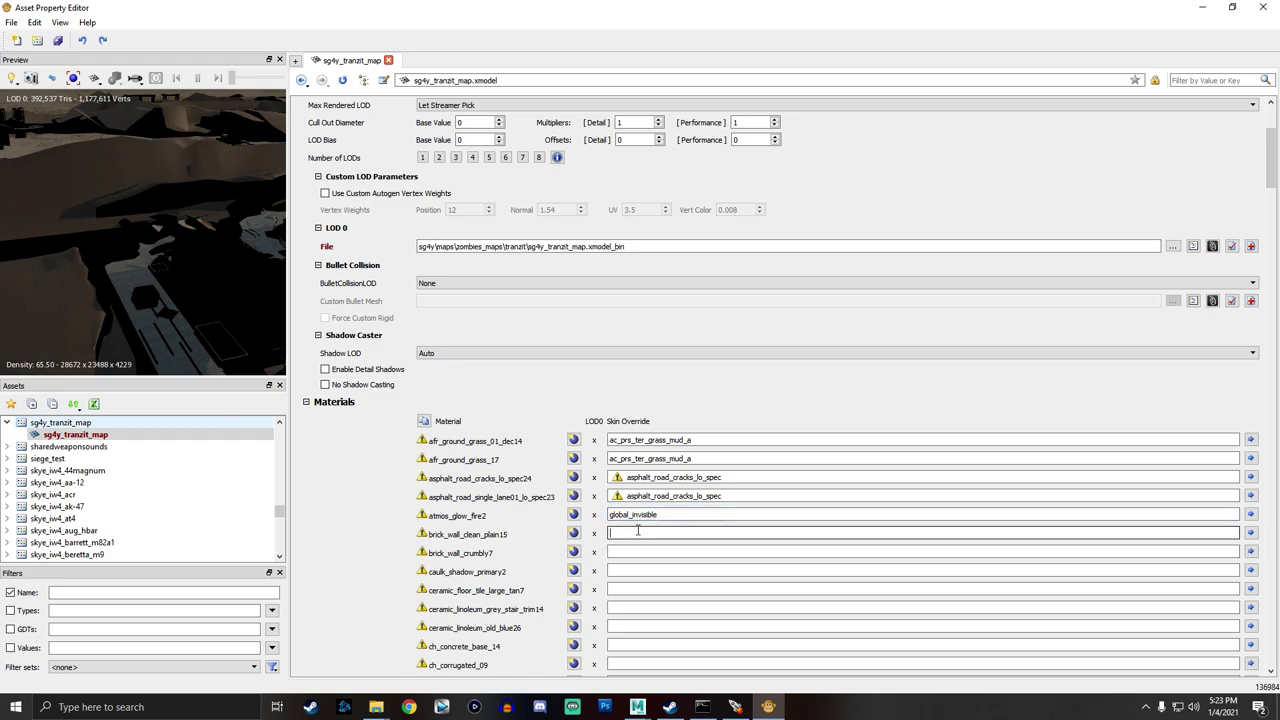
{"action": "type", "text": "brick"}
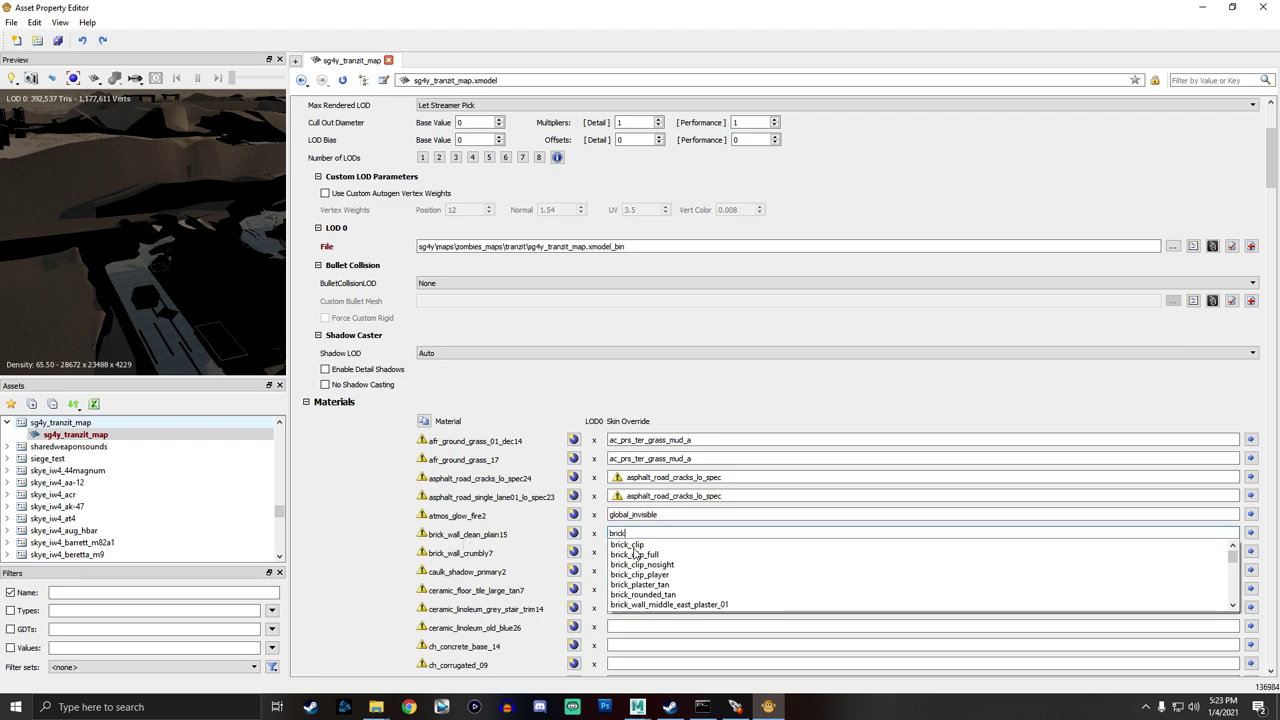
{"action": "left_click", "coordinate": [660, 605]}
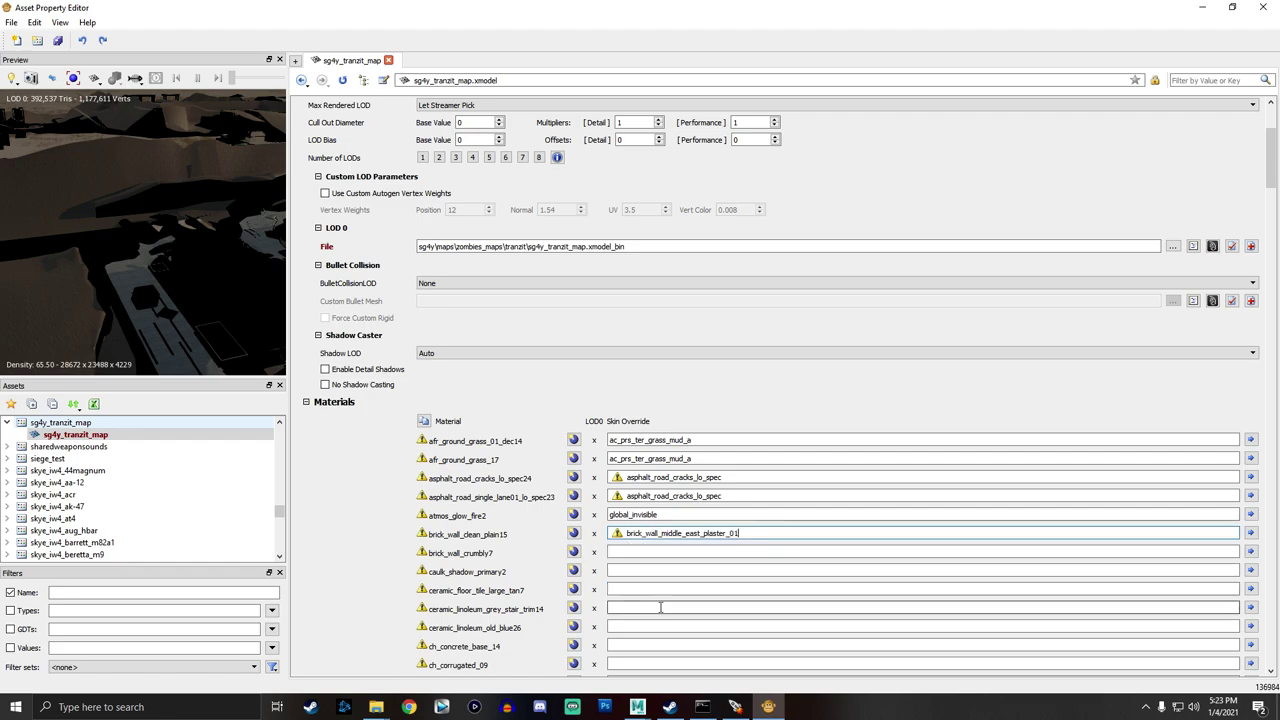
{"action": "left_click_drag", "start_coordinate": [200, 160], "coordinate": [200, 250]}
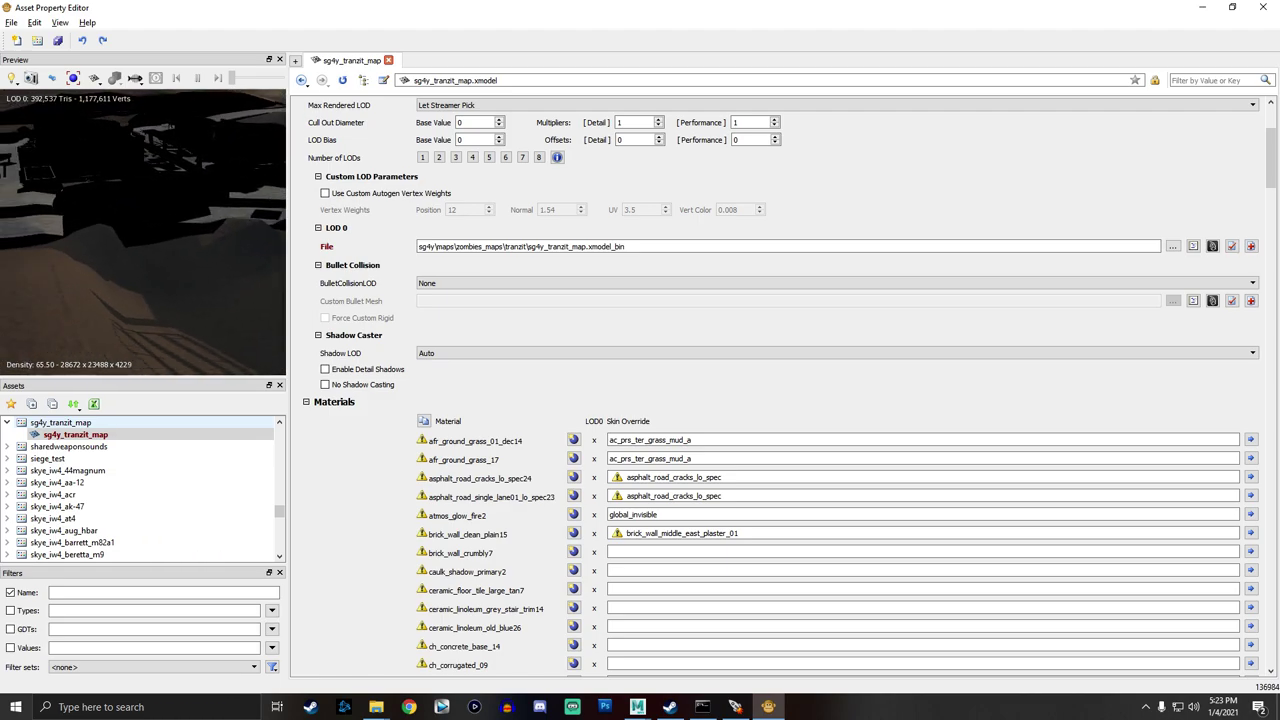
{"action": "left_click_drag", "start_coordinate": [216, 148], "coordinate": [140, 104]}
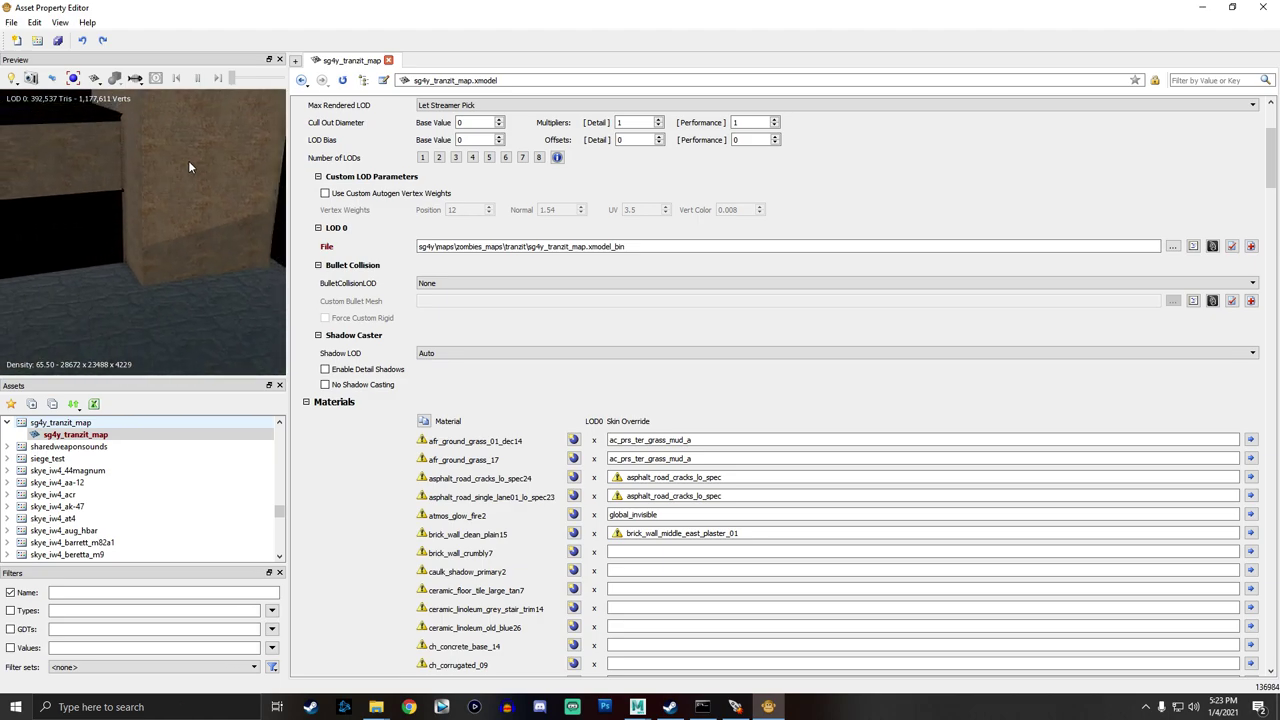
Replace the skin override of brick_wall_clean_plain15 with core_brick_light and inspect the building in the preview.
{"action": "left_click_drag", "start_coordinate": [740, 533], "coordinate": [515, 537]}
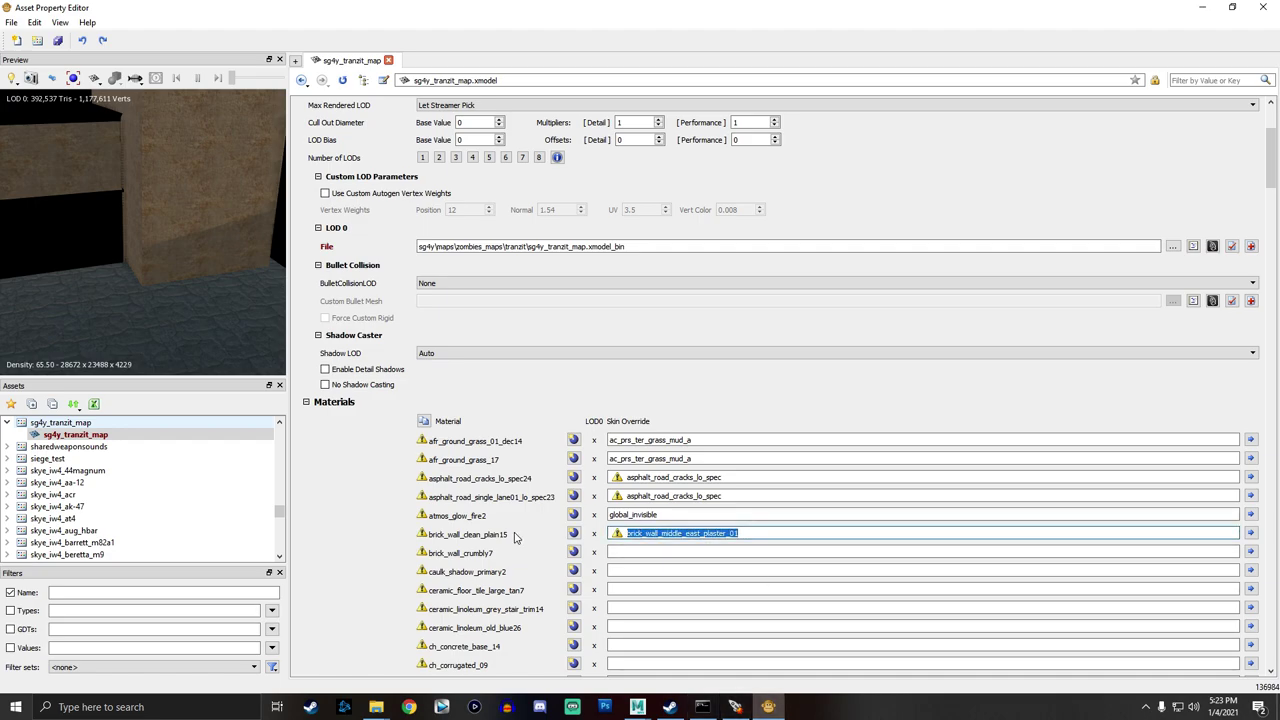
{"action": "key", "text": "BackSpace"}
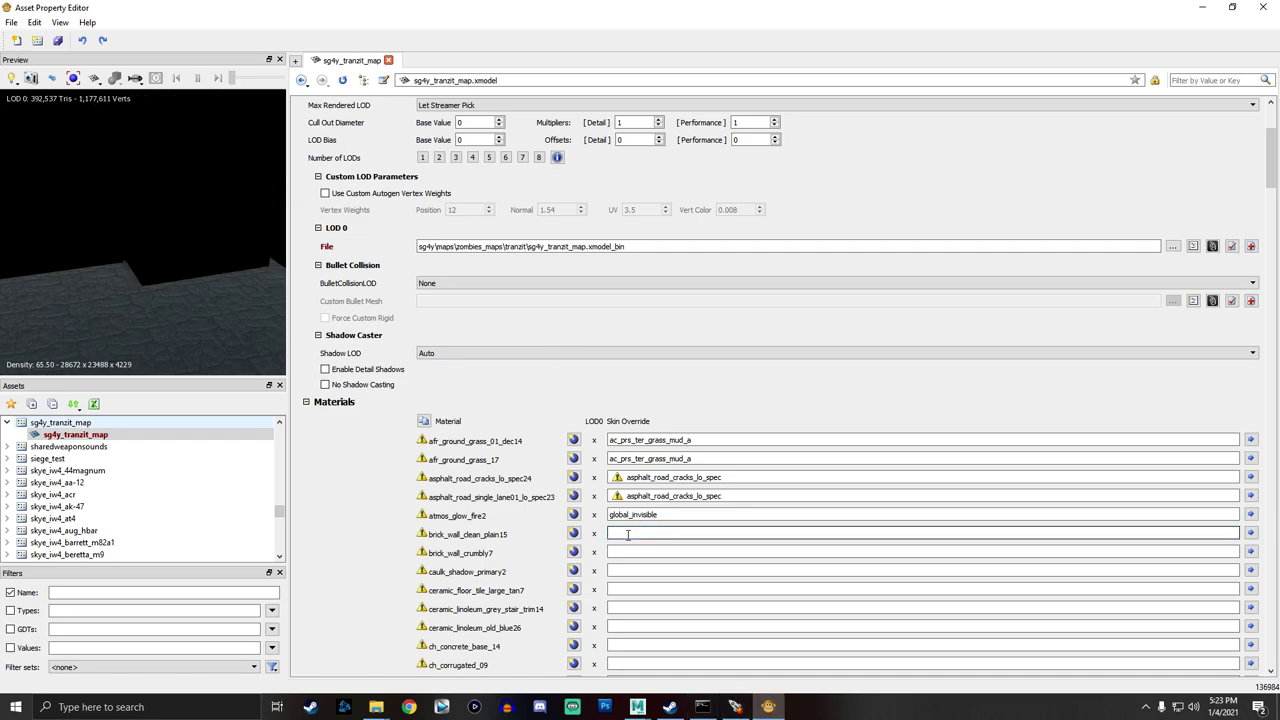
{"action": "type", "text": "brick"}
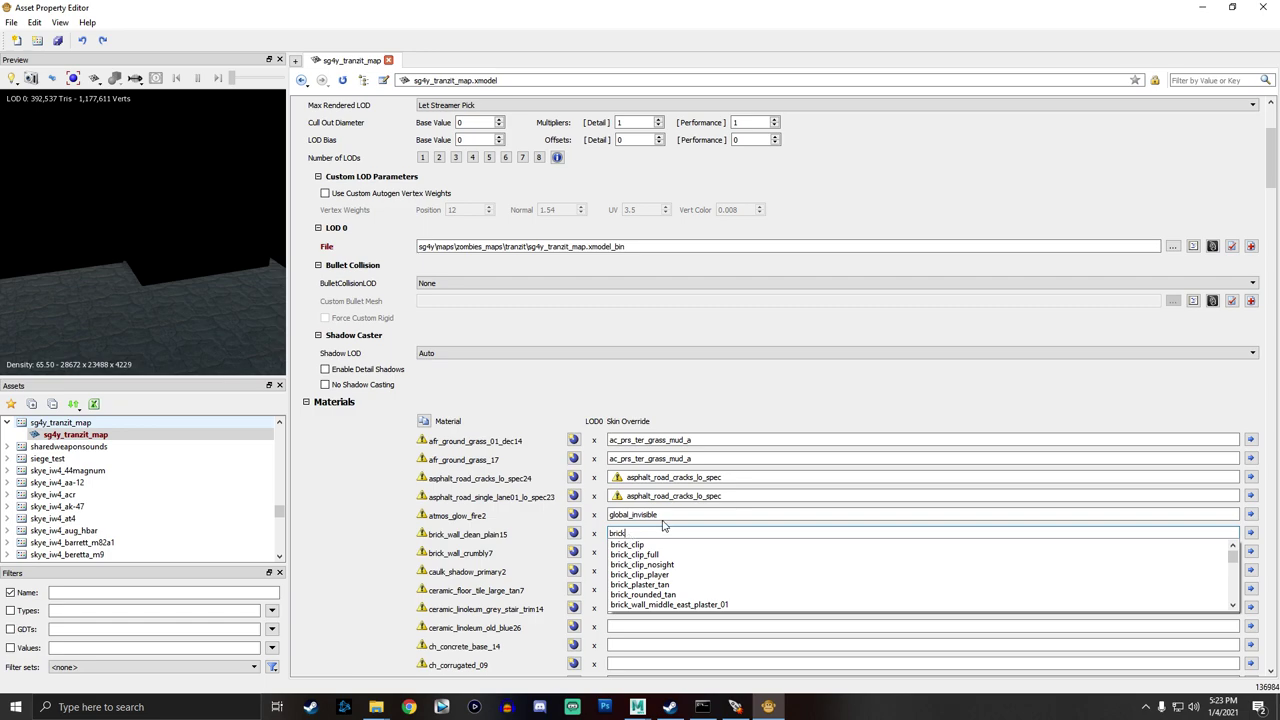
{"action": "scroll", "coordinate": [700, 575], "scroll_direction": "down", "scroll_amount": 2}
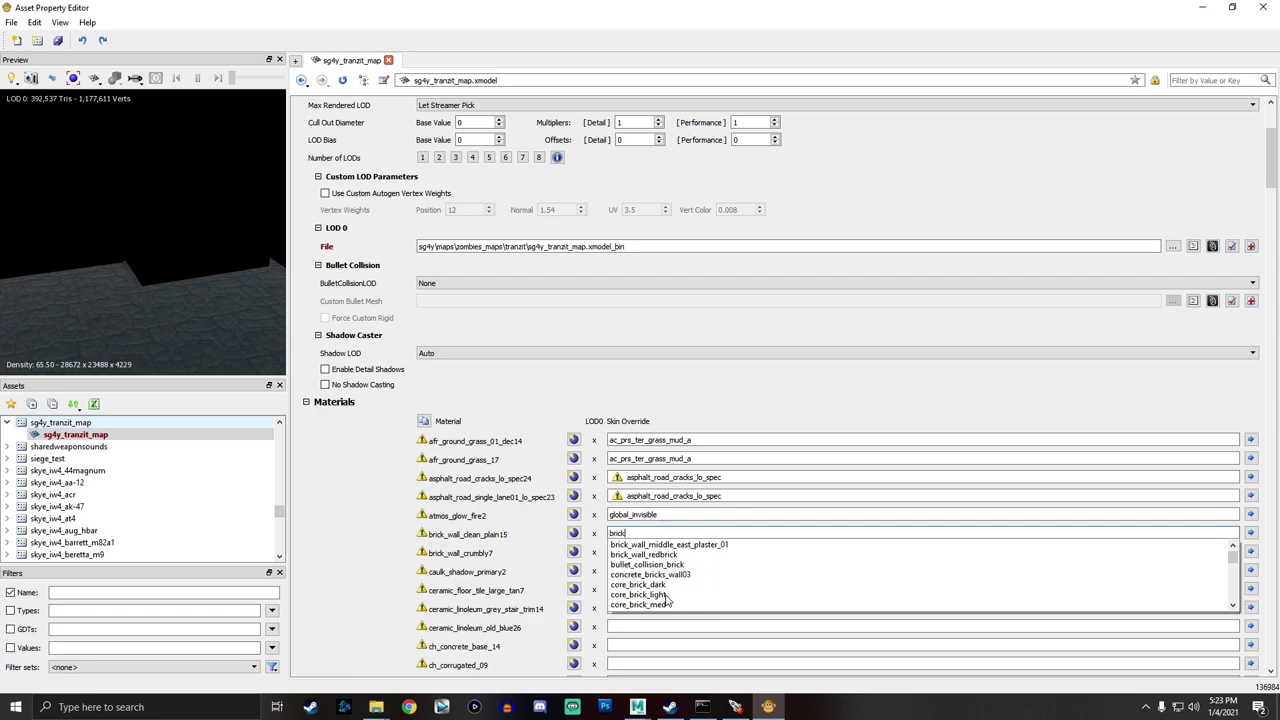
{"action": "left_click", "coordinate": [661, 597]}
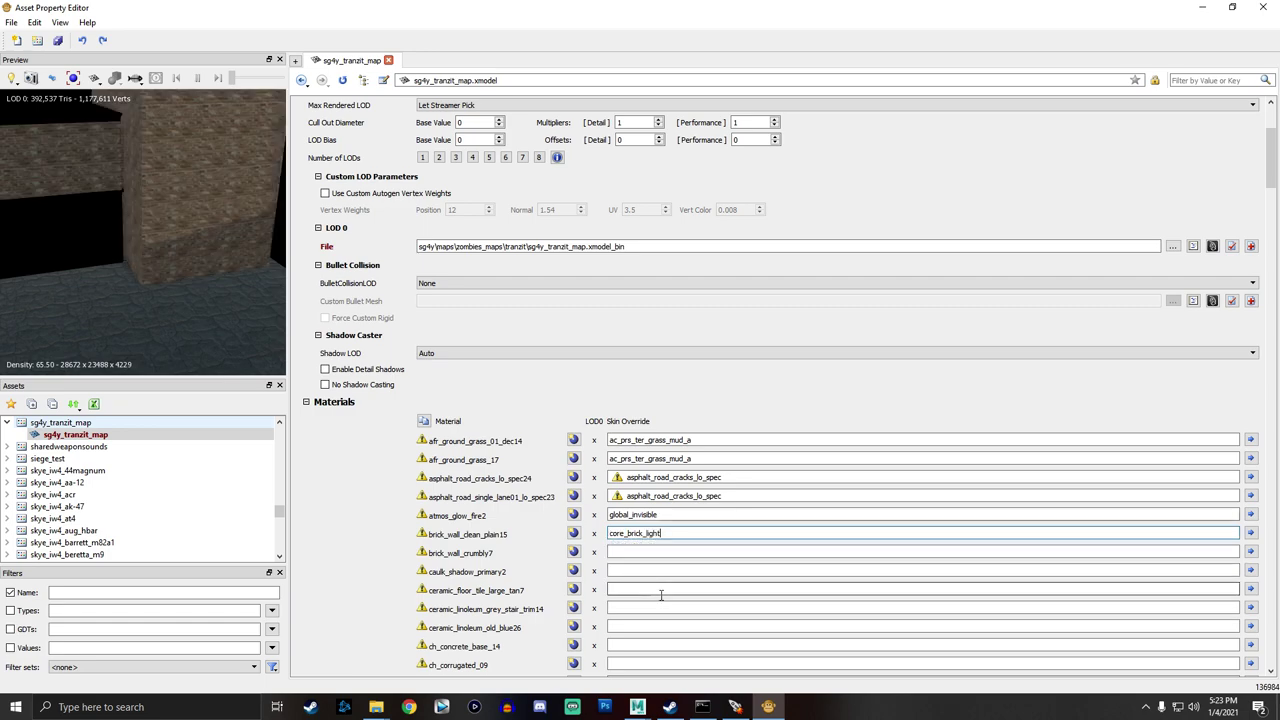
{"action": "mouse_move", "coordinate": [119, 253]}
{"action": "left_mouse_down"}
{"action": "mouse_move", "coordinate": [100, 240]}
{"action": "mouse_move", "coordinate": [140, 255]}
{"action": "mouse_move", "coordinate": [115, 240]}
{"action": "mouse_move", "coordinate": [135, 225]}
{"action": "mouse_move", "coordinate": [150, 235]}
{"action": "mouse_move", "coordinate": [140, 245]}
{"action": "mouse_move", "coordinate": [120, 215]}
{"action": "mouse_move", "coordinate": [136, 242]}
{"action": "left_mouse_up"}
{"action": "scroll", "coordinate": [143, 232], "scroll_direction": "down", "scroll_amount": 5}
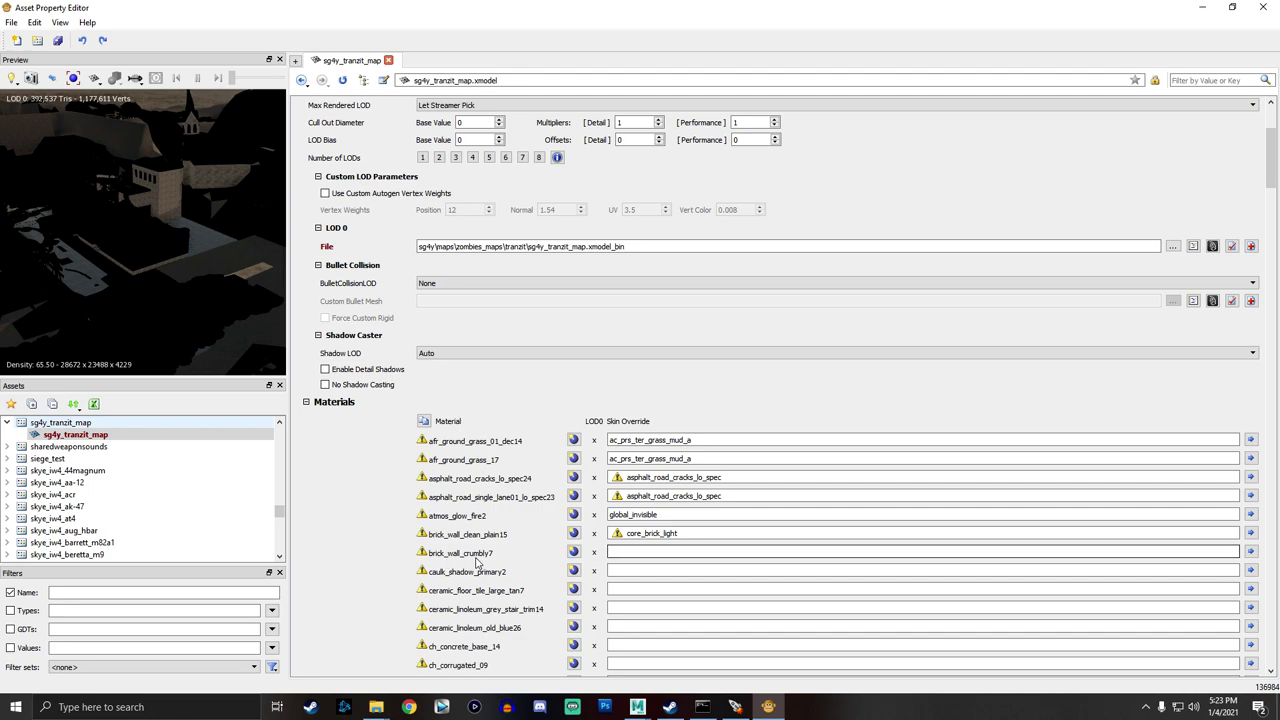
Set the skin override of brick_wall_crumbly7 to jun_art_stone_bricks_wall01 and inspect the walls in the preview.
{"action": "left_click", "coordinate": [631, 556]}
{"action": "type", "text": "brick"}
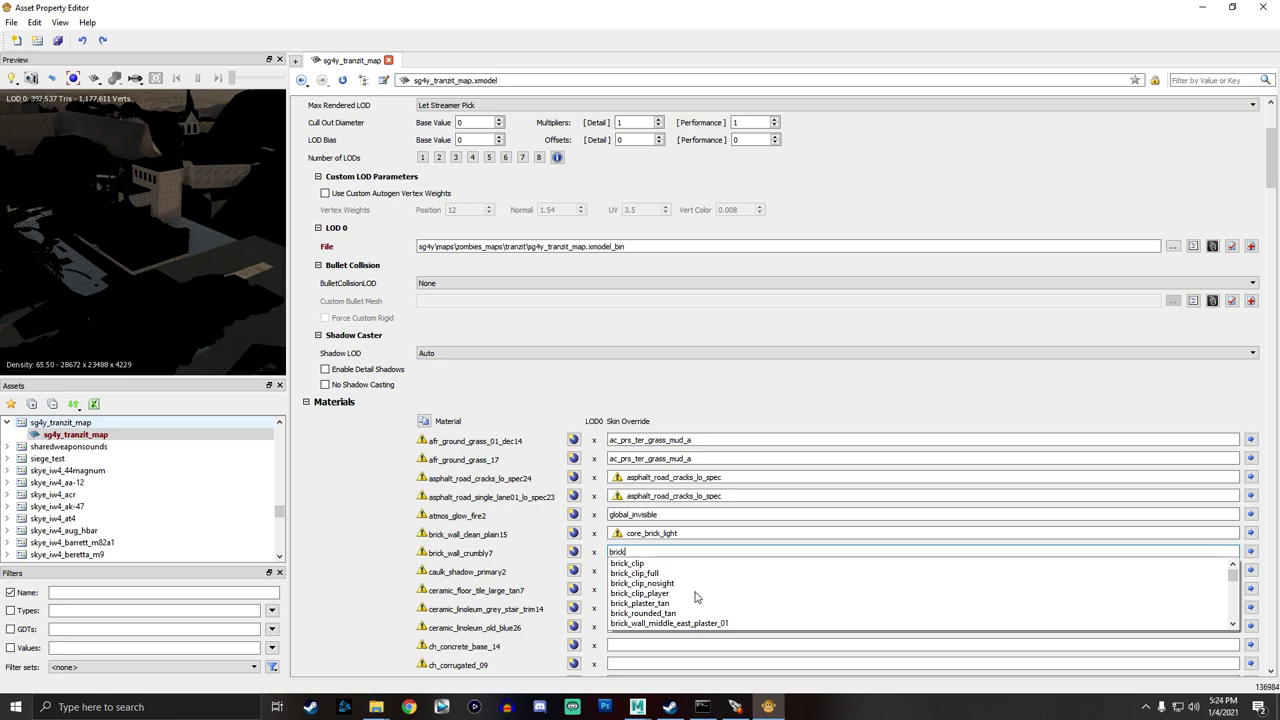
{"action": "scroll", "coordinate": [695, 597], "scroll_direction": "down", "scroll_amount": 1}
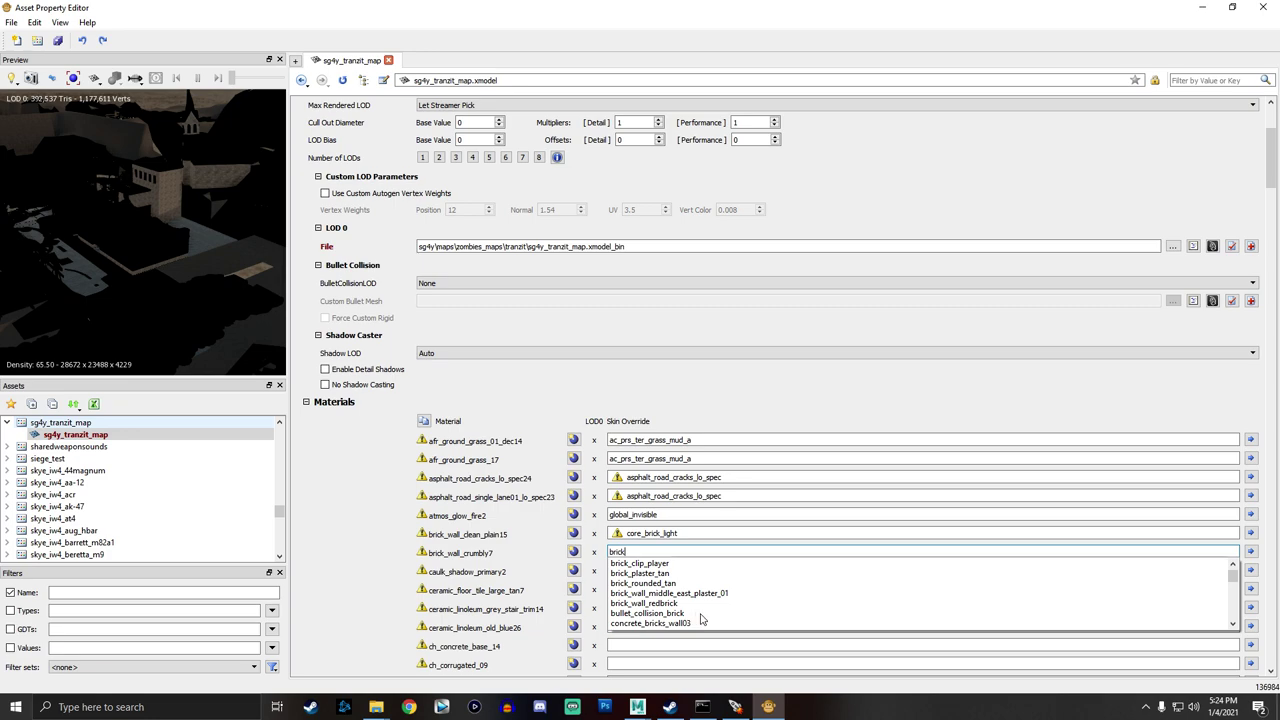
{"action": "scroll", "coordinate": [686, 624], "scroll_direction": "down", "scroll_amount": 1}
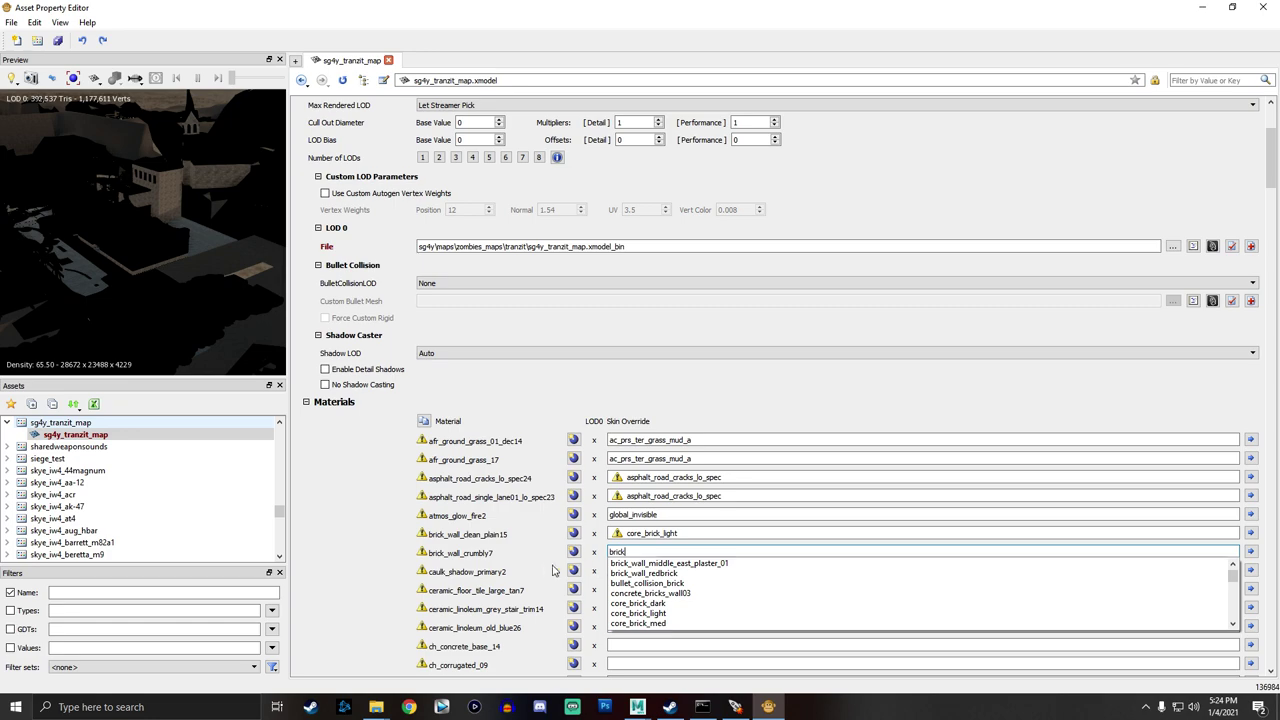
{"action": "scroll", "coordinate": [697, 622], "scroll_direction": "down", "scroll_amount": 1}
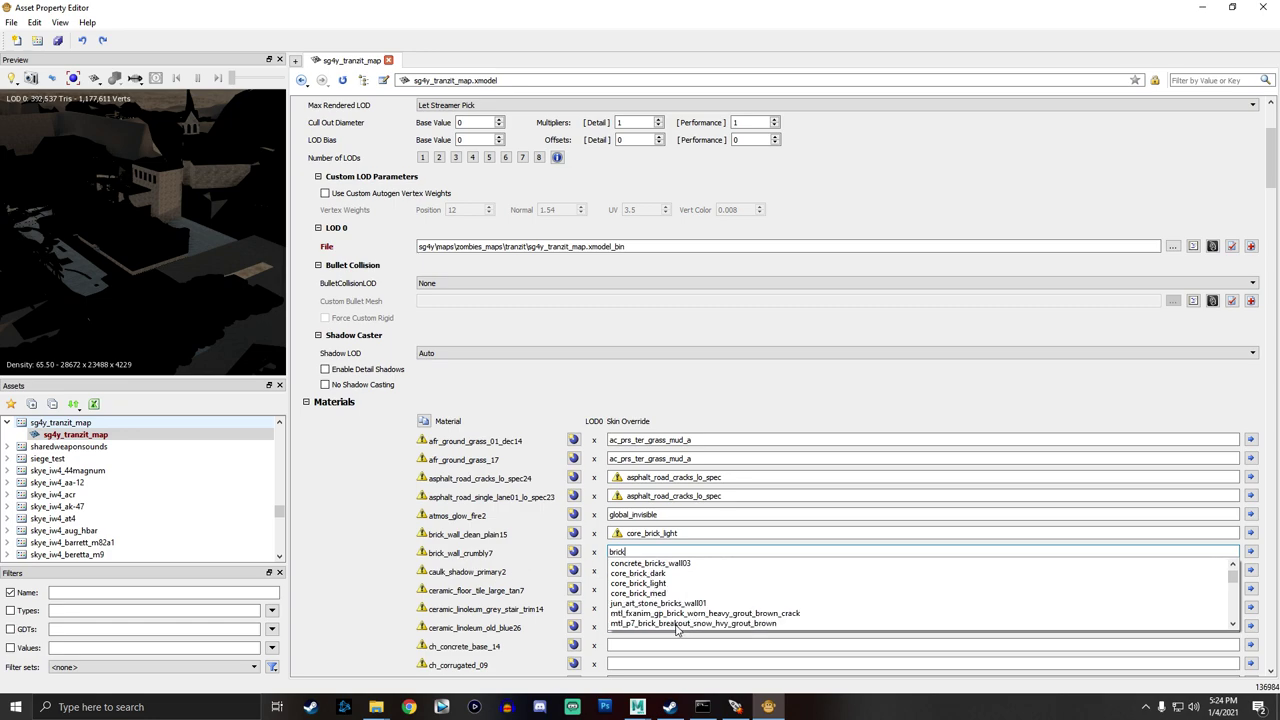
{"action": "left_click", "coordinate": [655, 604]}
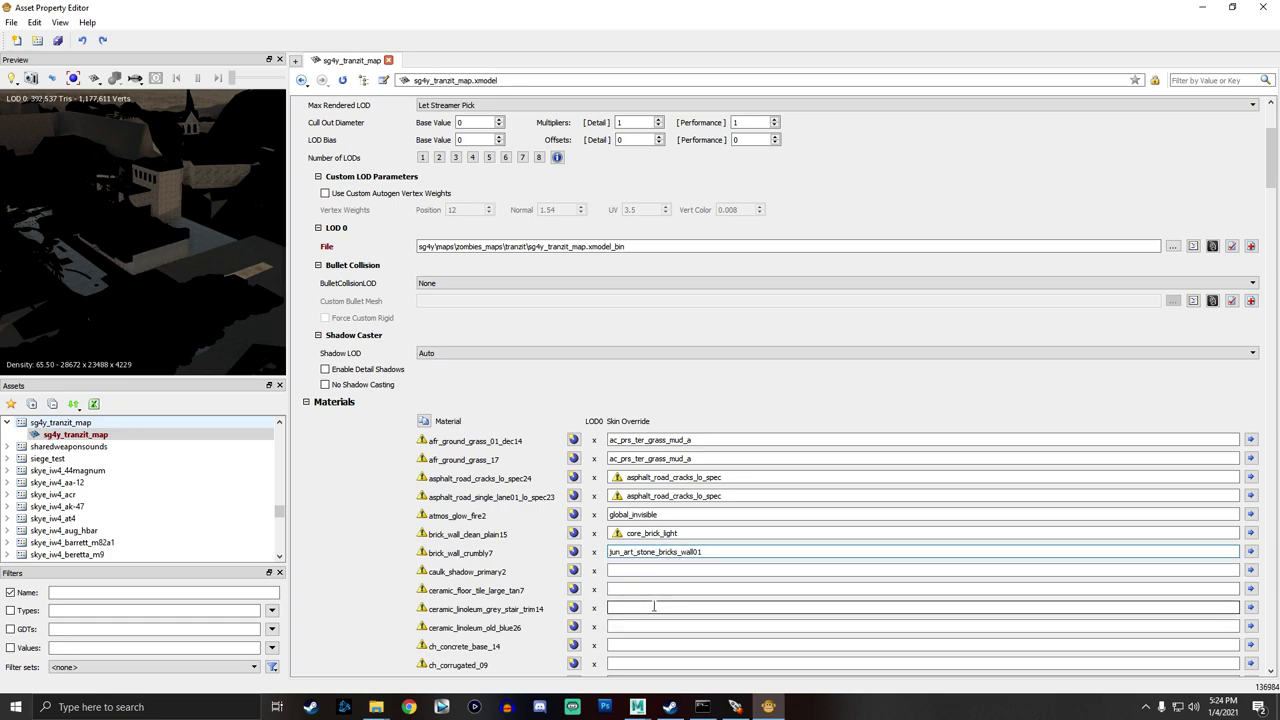
{"action": "scroll", "coordinate": [169, 273], "scroll_direction": "up", "scroll_amount": 5}
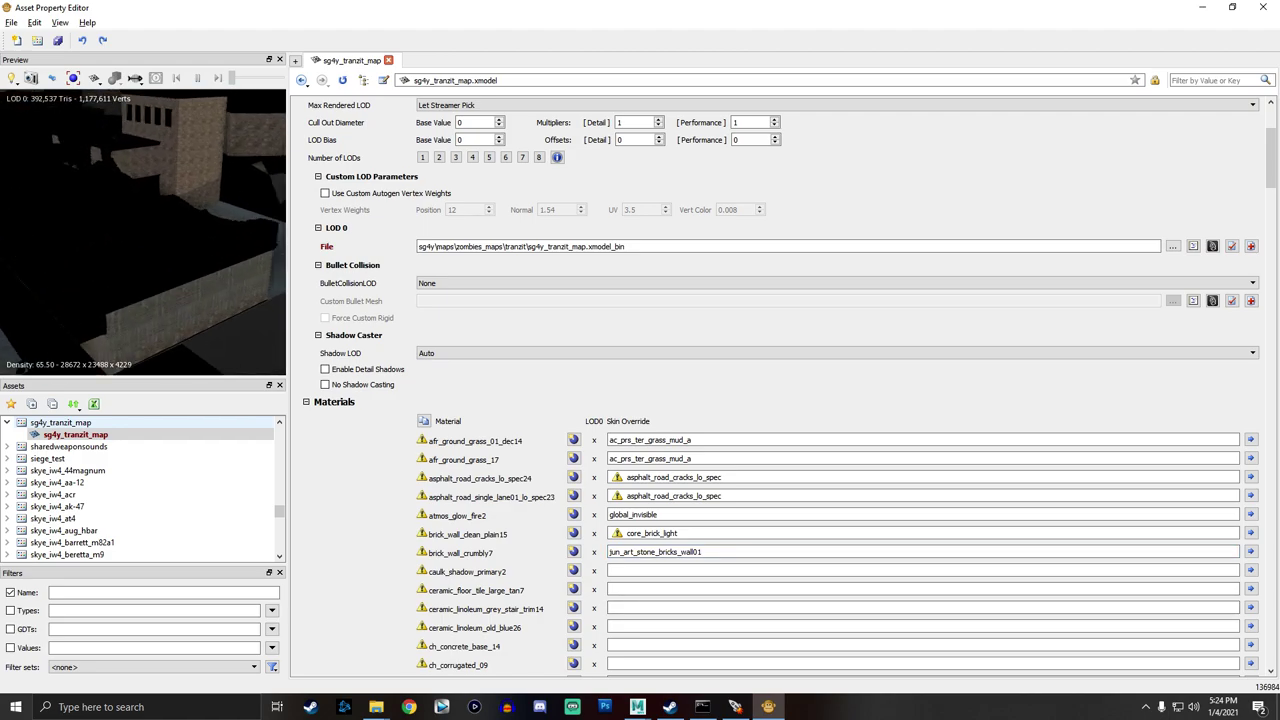
{"action": "left_click_drag", "start_coordinate": [187, 275], "coordinate": [663, 614]}
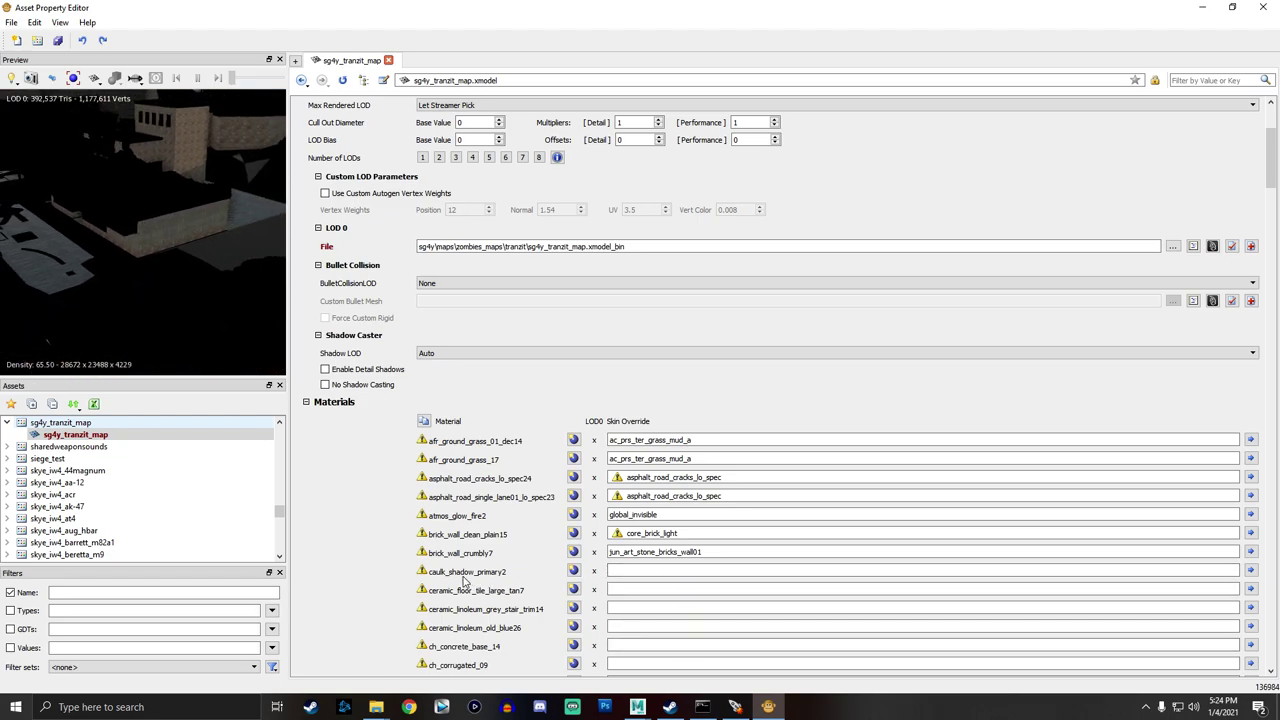
Set the skin override of caulk_shadow_primary2 to caulk_shadow_primary.
{"action": "type", "text": "shadow"}
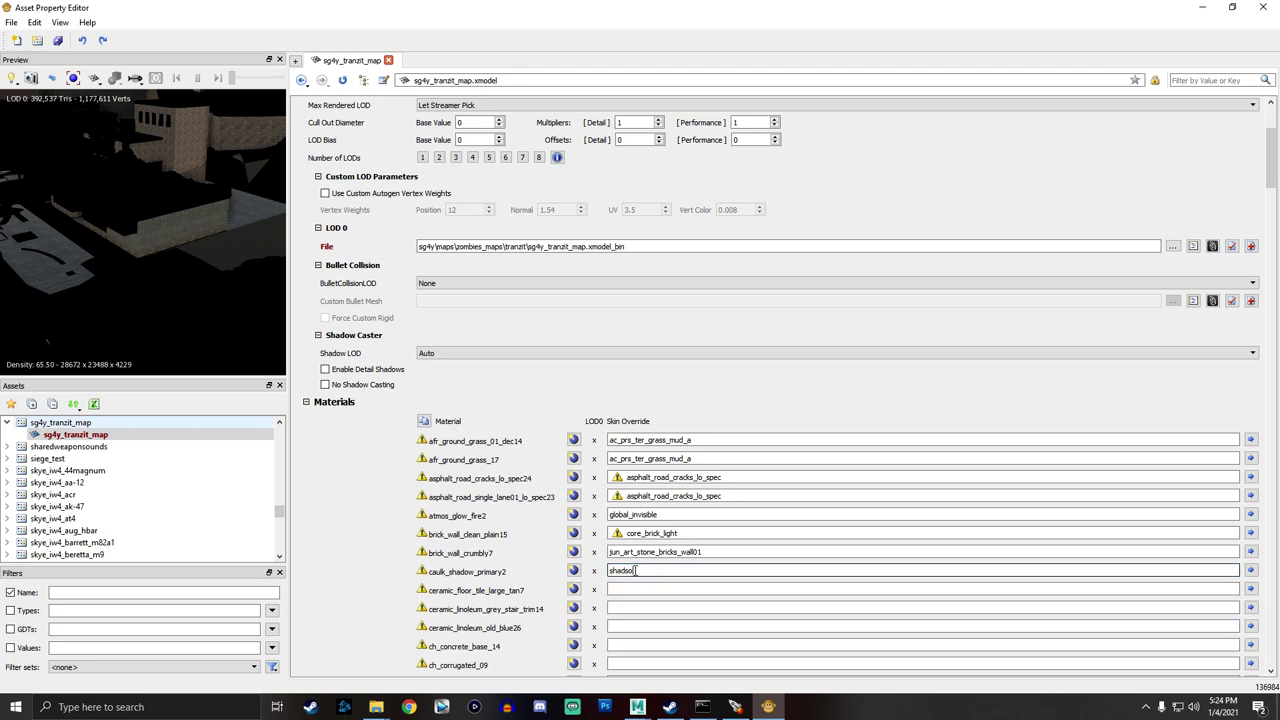
{"action": "key", "text": "BackSpace"}
{"action": "key", "text": "BackSpace"}
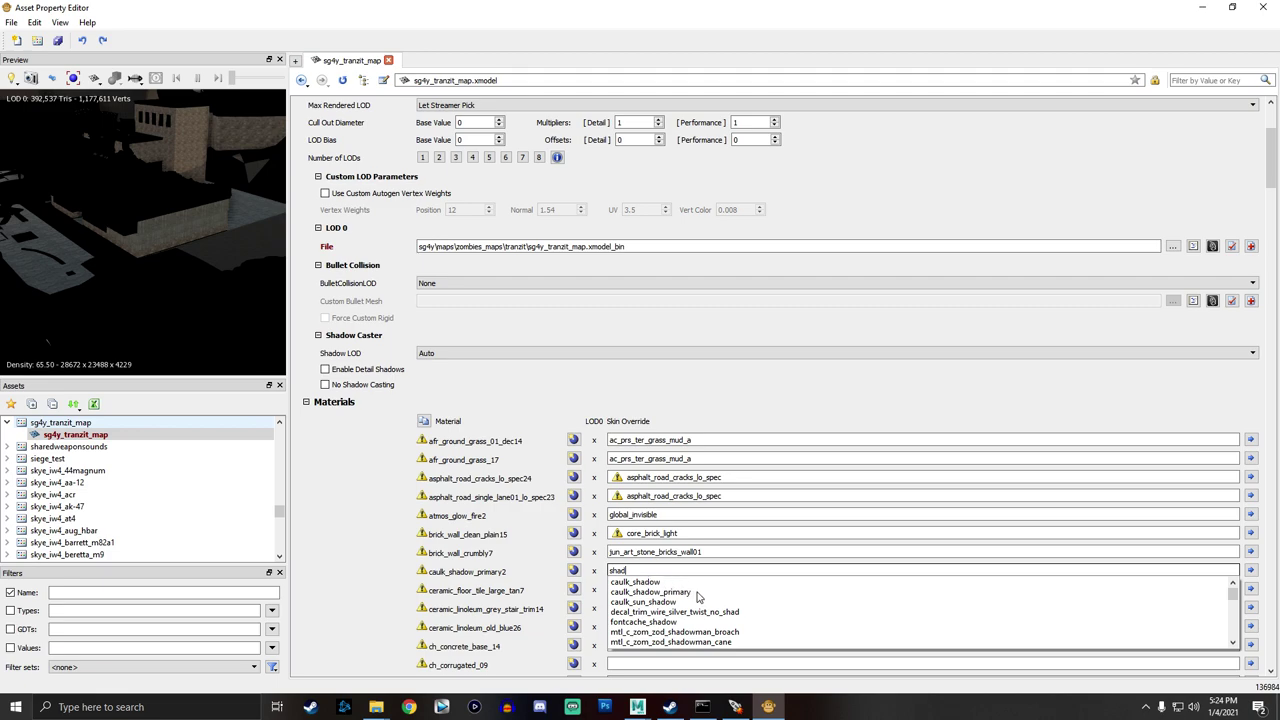
{"action": "left_click", "coordinate": [660, 592]}
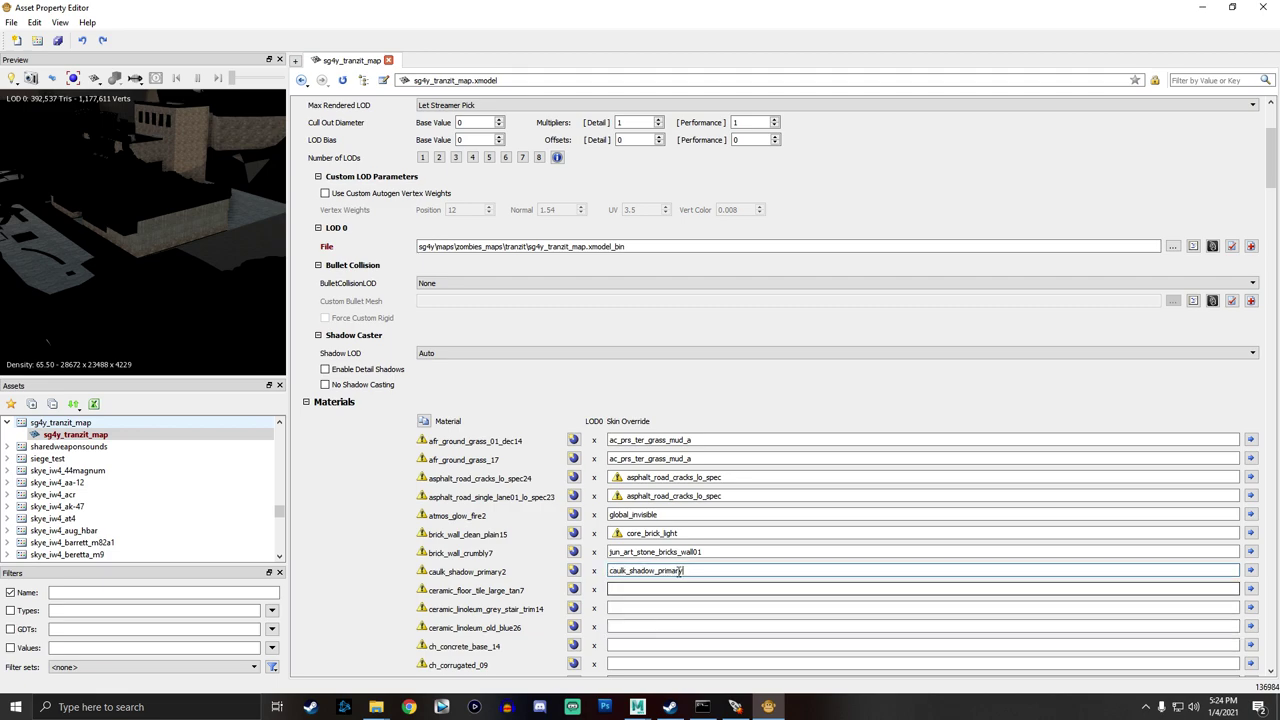
{"action": "key", "text": "BackSpace"}
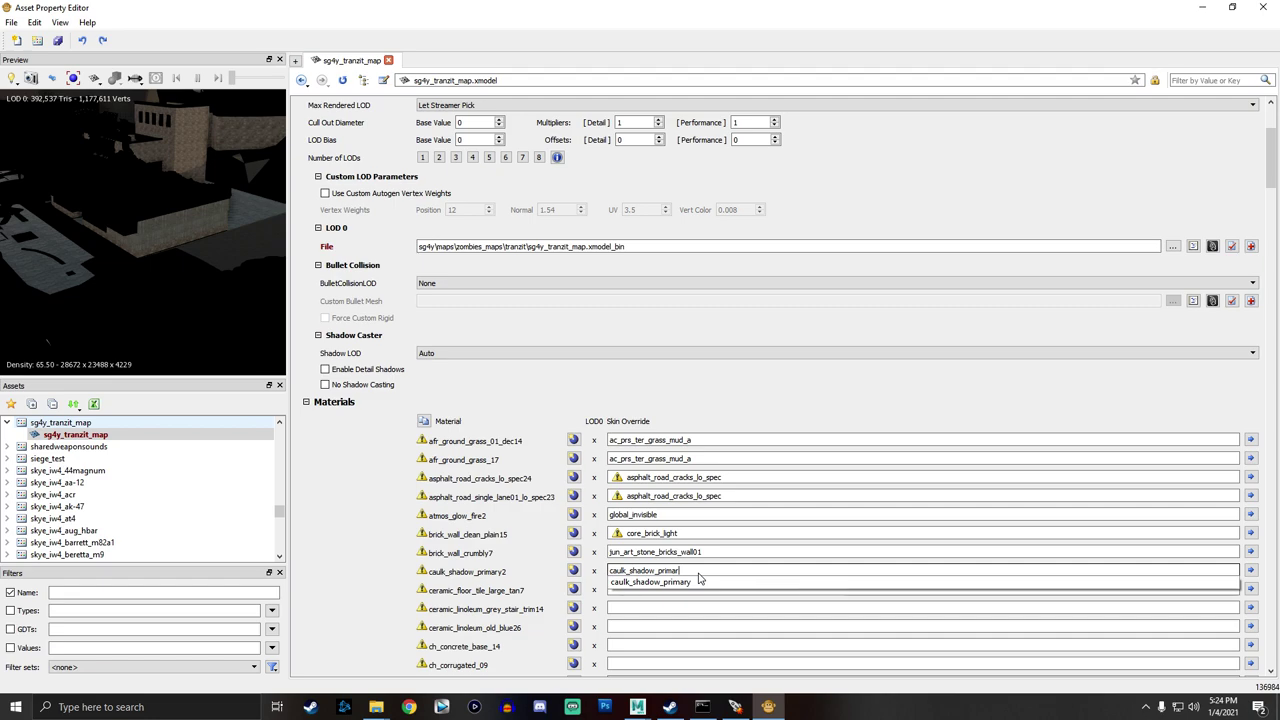
{"action": "left_click", "coordinate": [697, 583]}
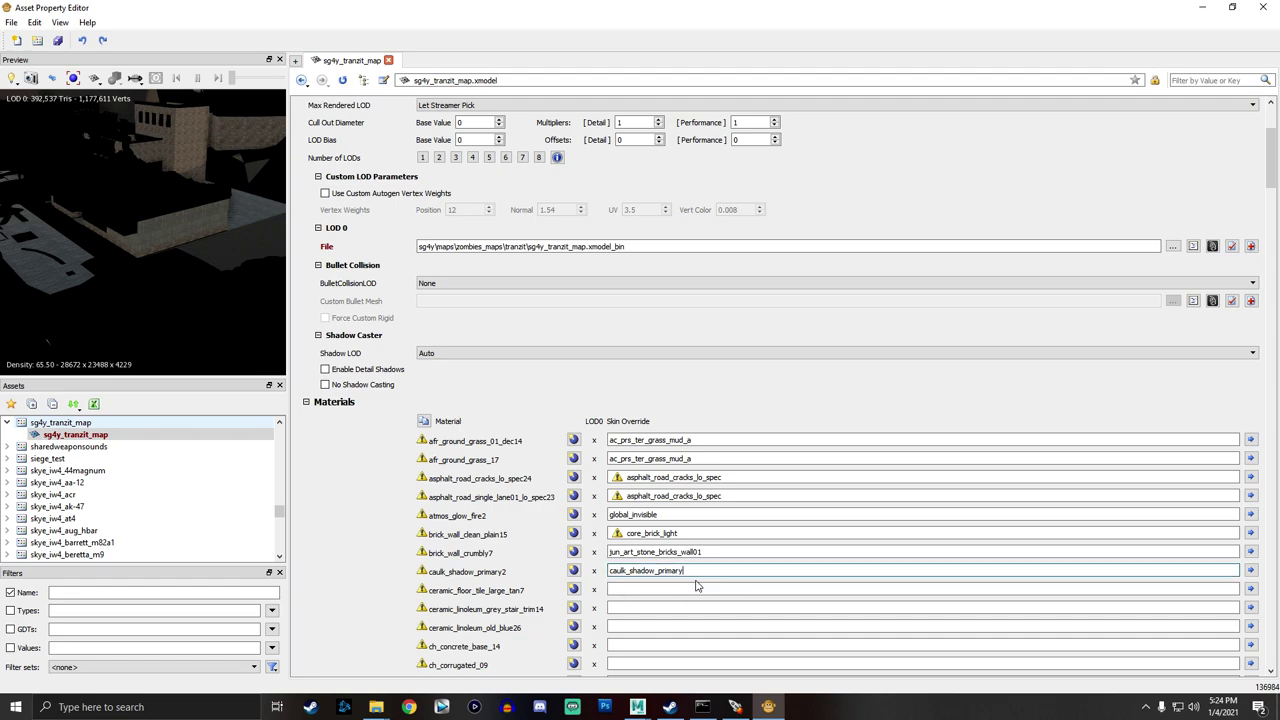
Look over the map in the preview and set the skin override of ceramic_floor_tile_large_tan7 to ceramic_floor_tile_marble_creme.
{"action": "left_click", "coordinate": [656, 589]}
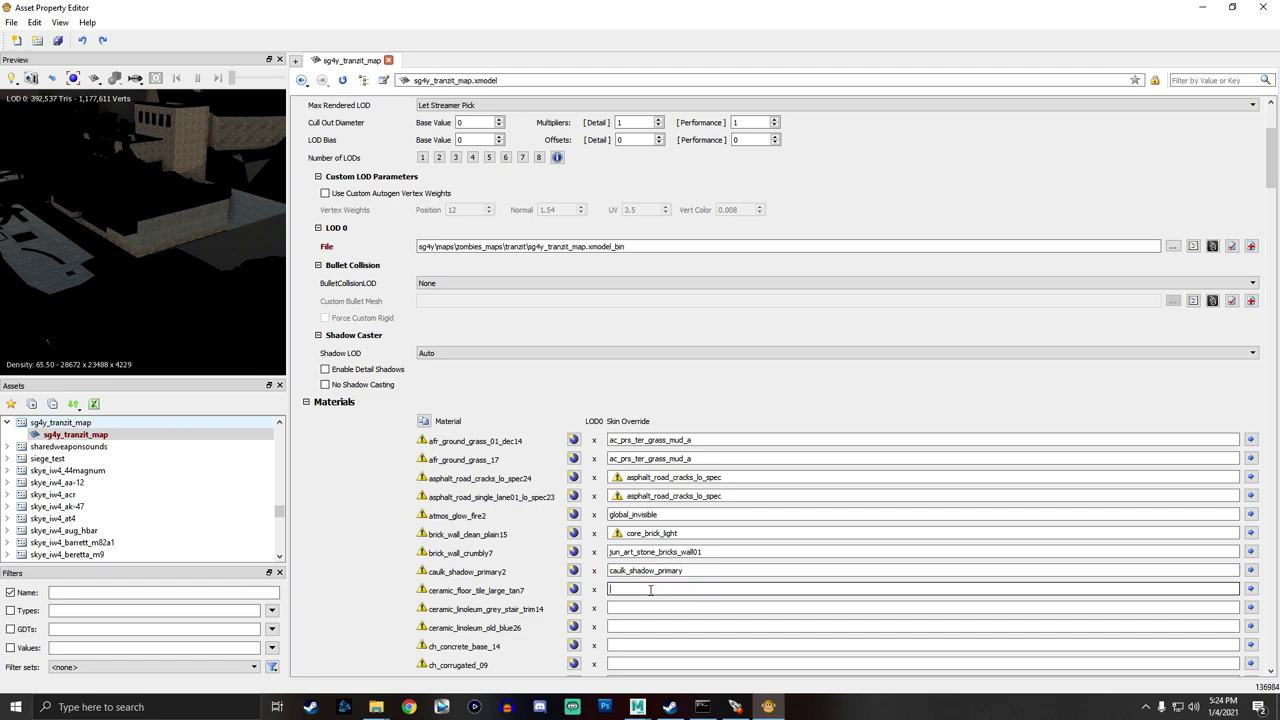
{"action": "left_click_drag", "start_coordinate": [131, 257], "coordinate": [160, 230]}
{"action": "right_click_drag", "start_coordinate": [160, 230], "coordinate": [138, 254]}
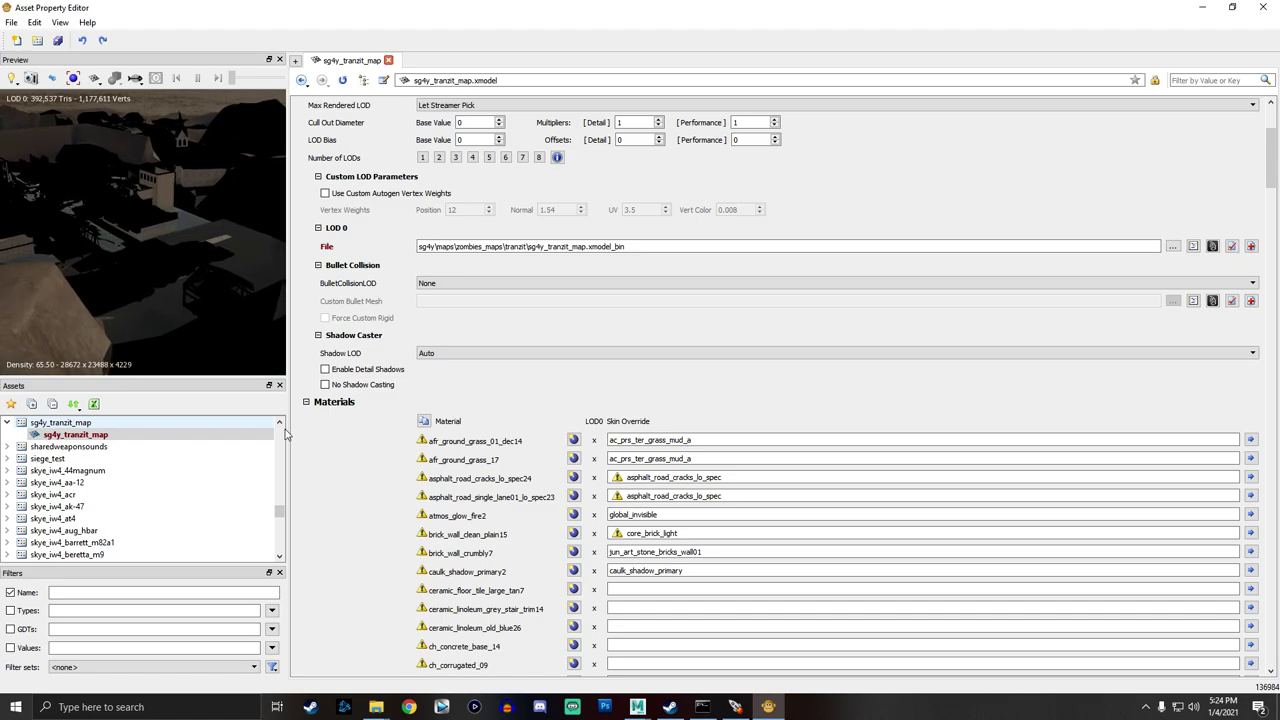
{"action": "scroll", "coordinate": [665, 589], "scroll_direction": "down", "scroll_amount": 1}
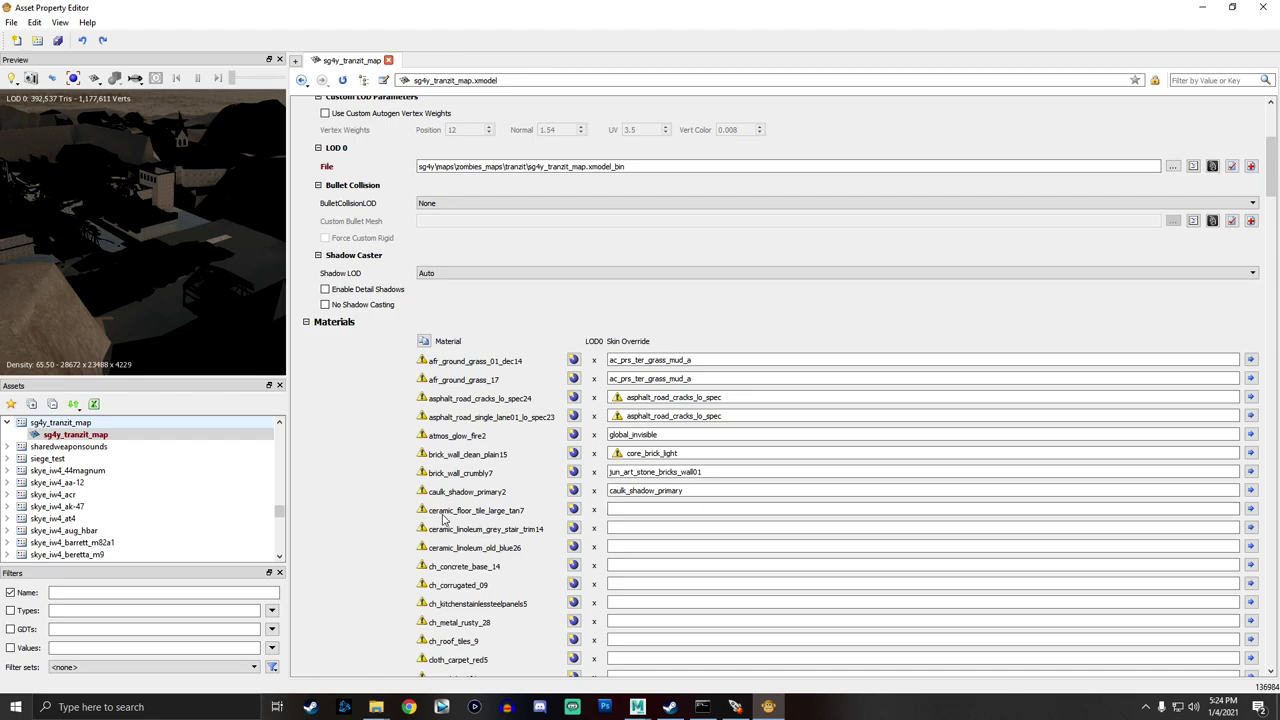
{"action": "left_click", "coordinate": [632, 512]}
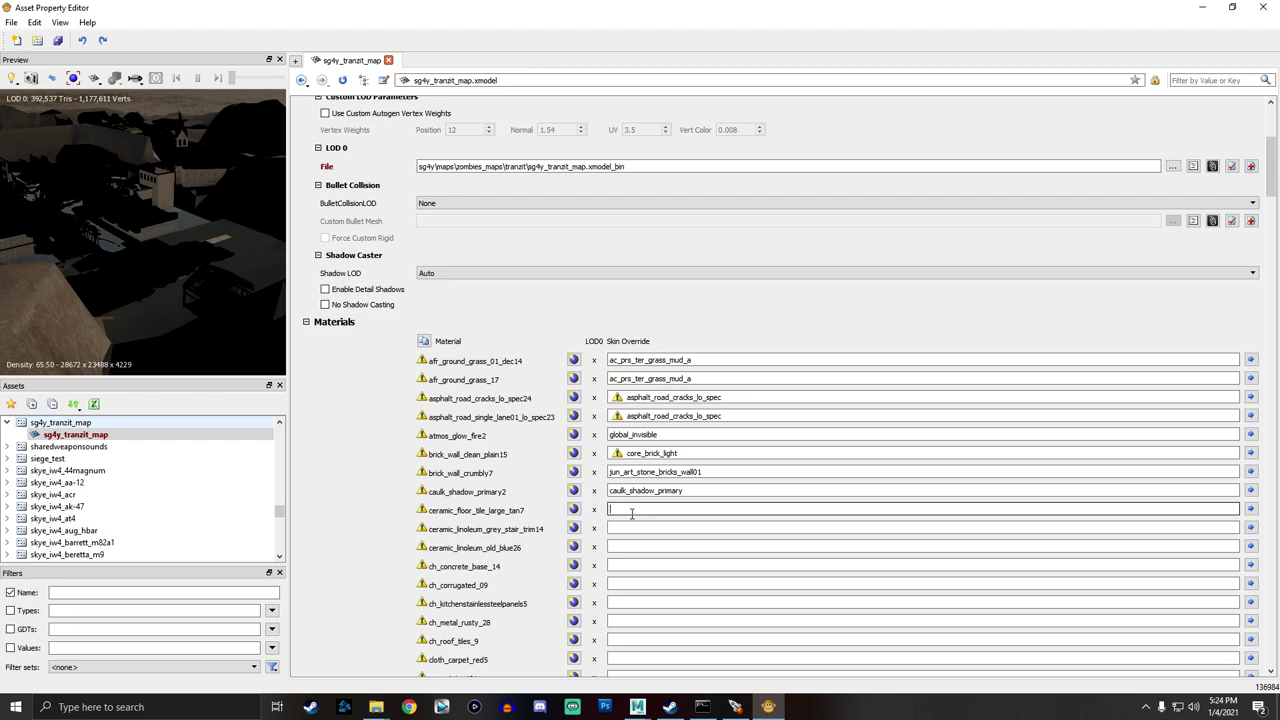
{"action": "type", "text": "cer"}
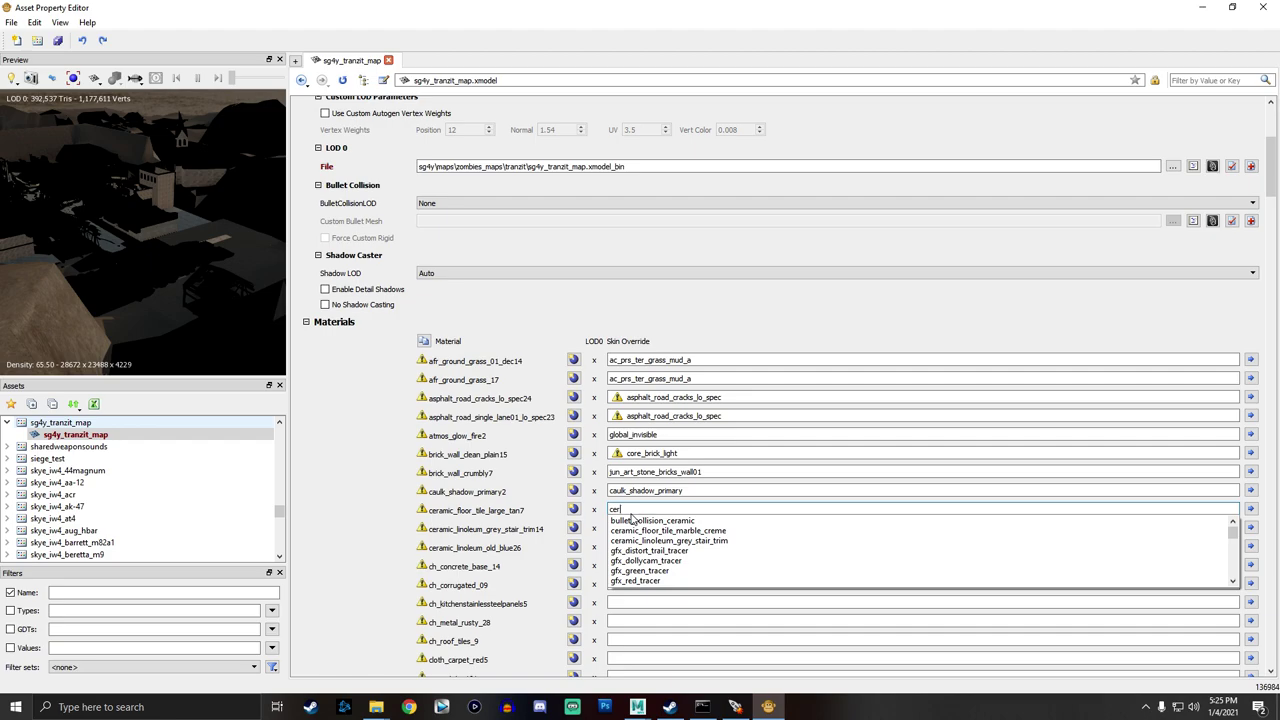
{"action": "type", "text": "amic"}
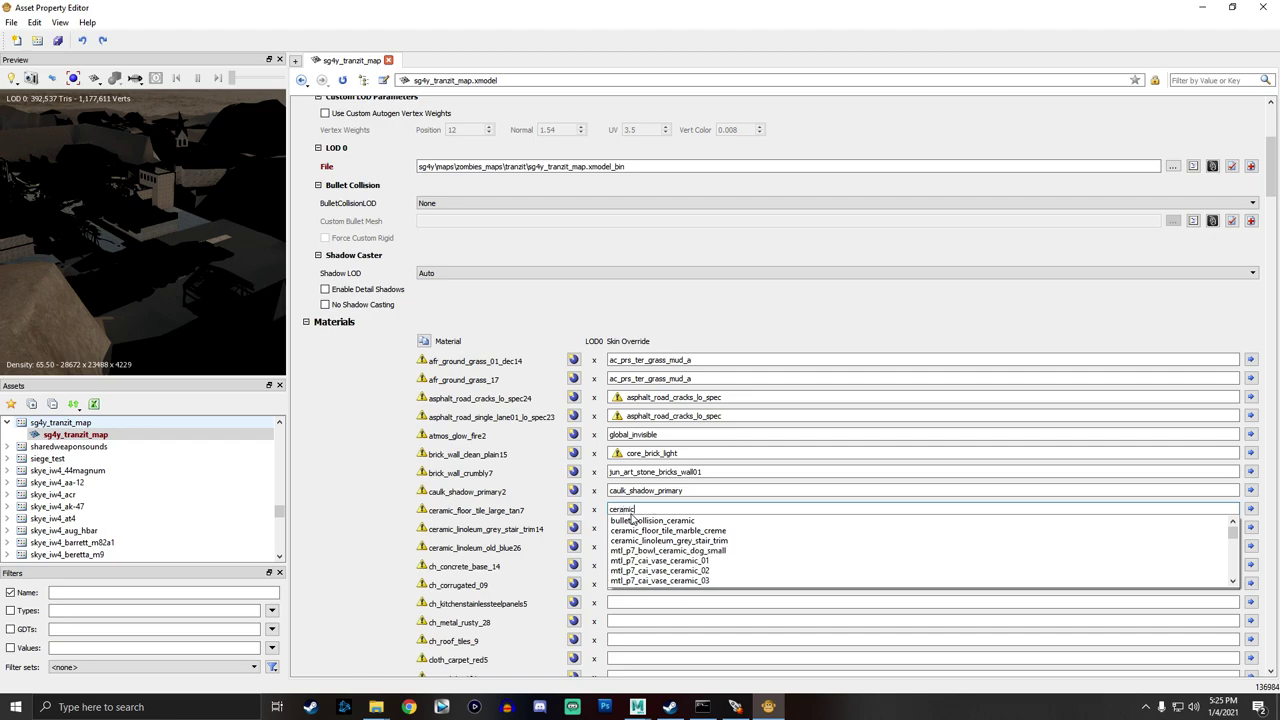
{"action": "left_click", "coordinate": [705, 530]}
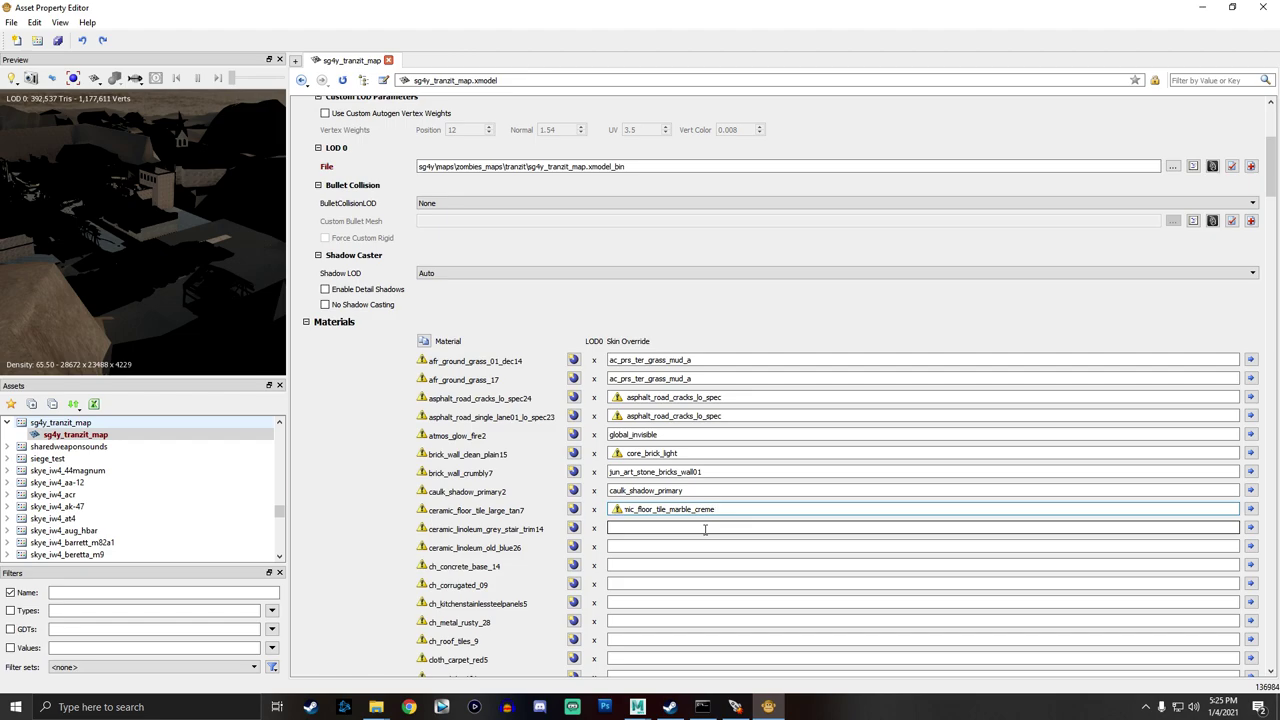
Set the skin override of ceramic_linoleum_grey_stair_trim14 to ceramic_linoleum_grey_stair_trim.
{"action": "left_click", "coordinate": [674, 528]}
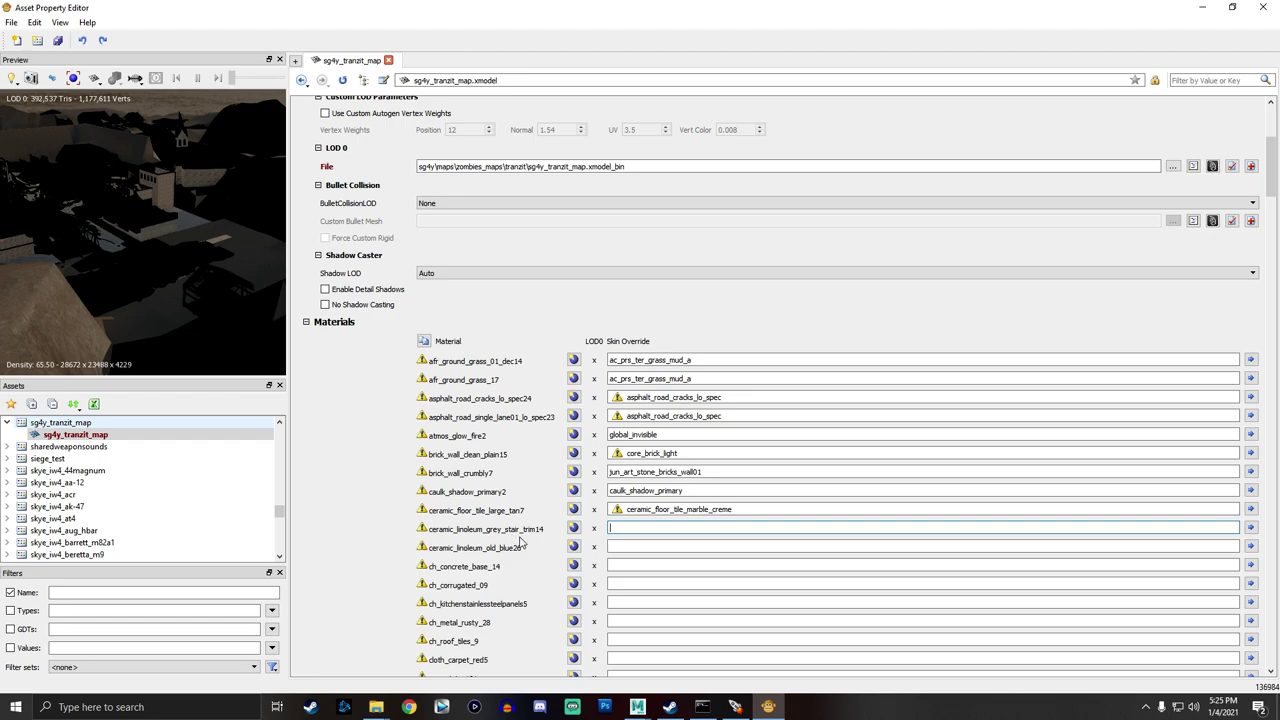
{"action": "type", "text": "cer"}
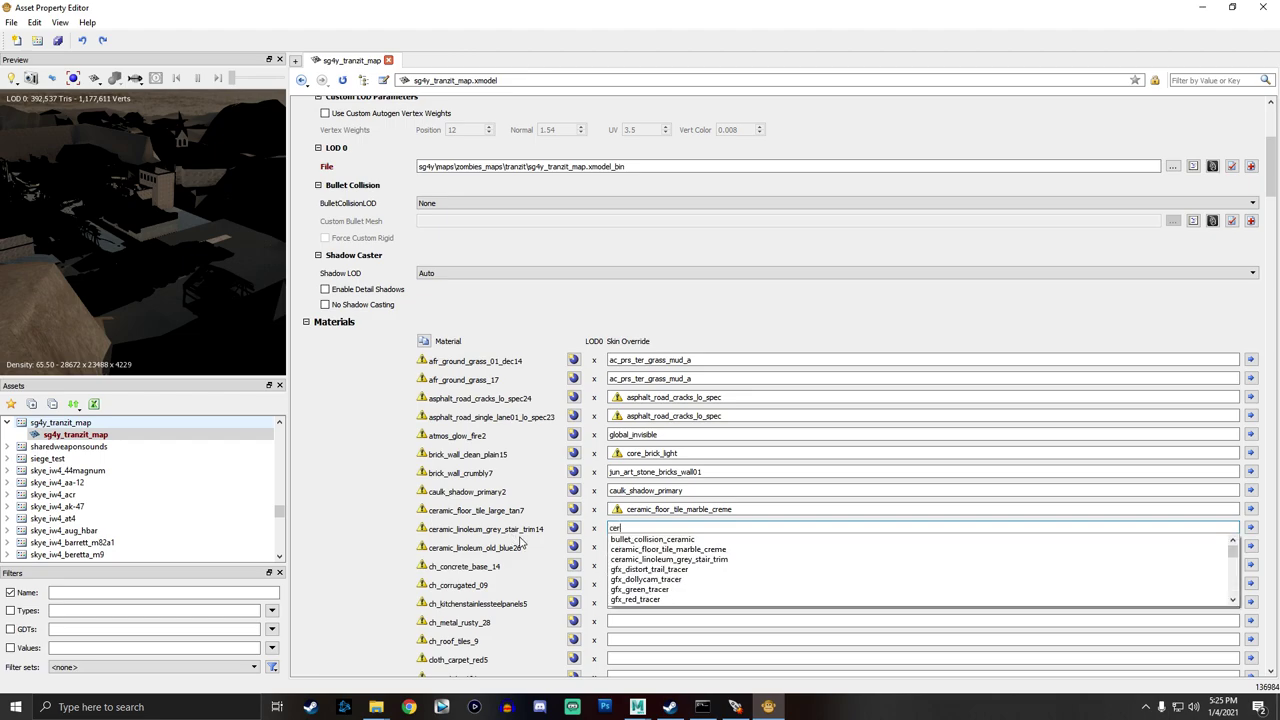
{"action": "type", "text": "amic"}
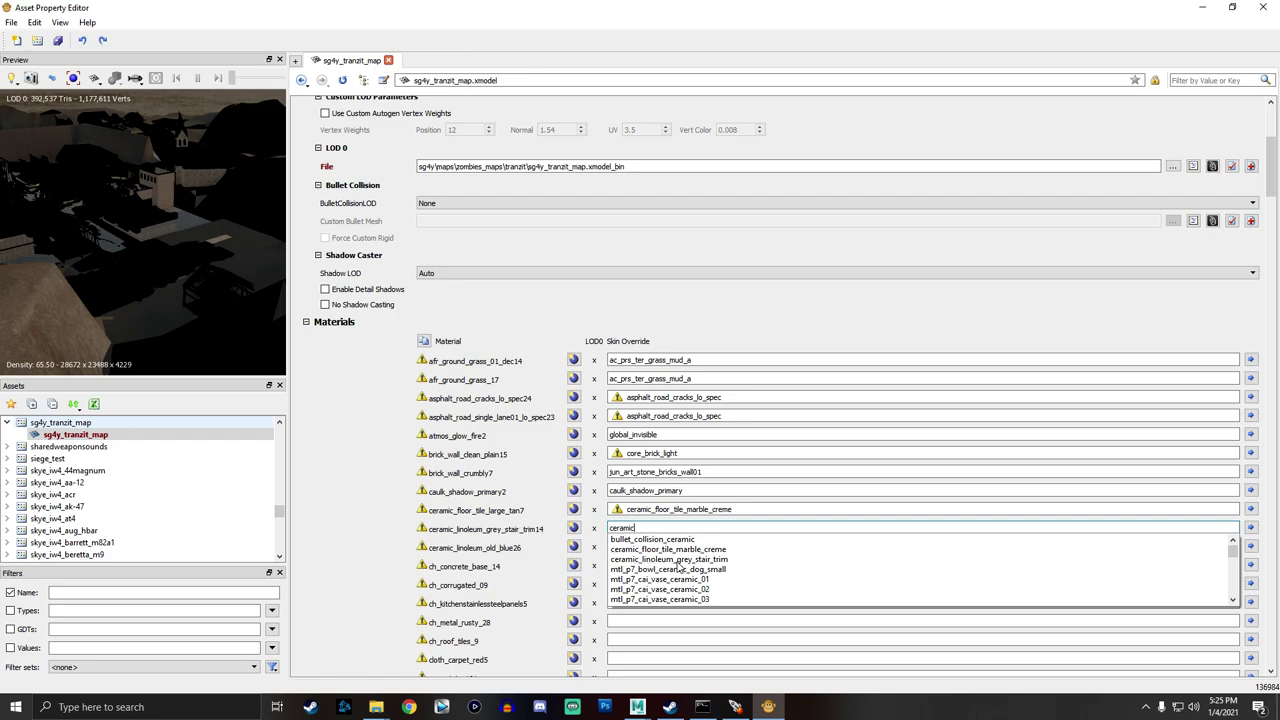
{"action": "left_click", "coordinate": [679, 560]}
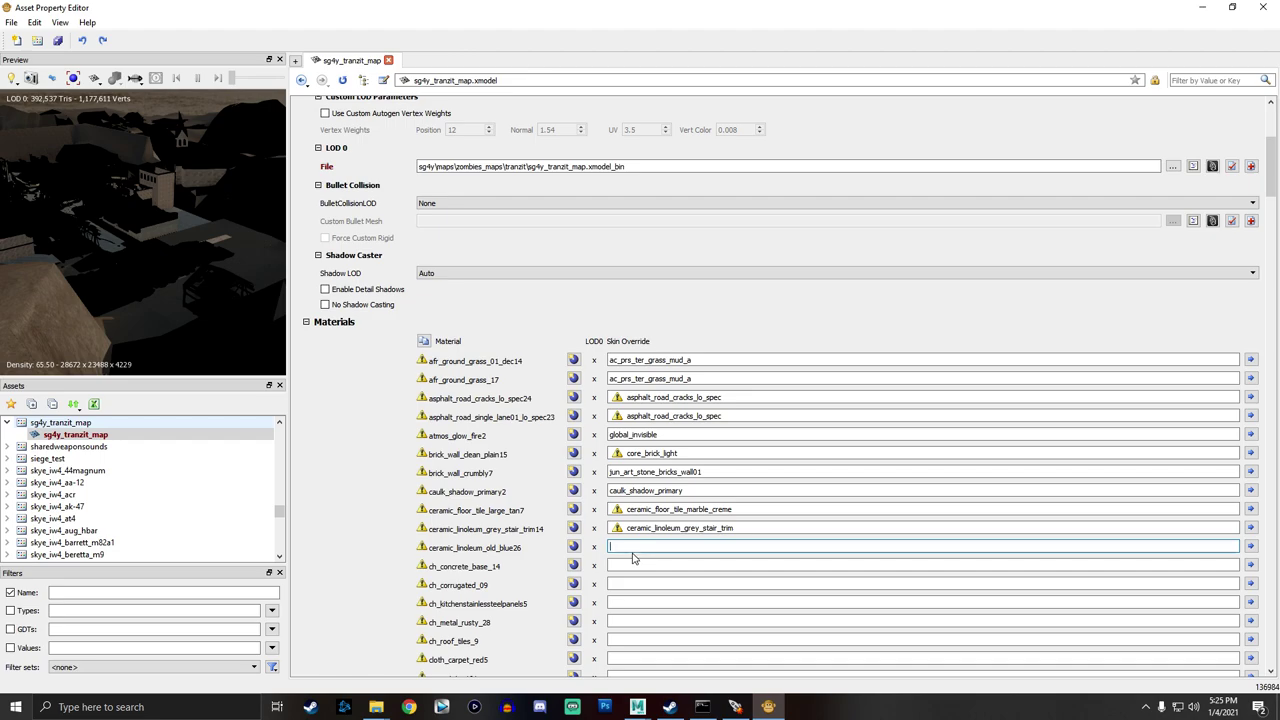
Filter the skin override materials for ceramic_linoleum_old_blue26 by "linol".
{"action": "type", "text": "lin"}
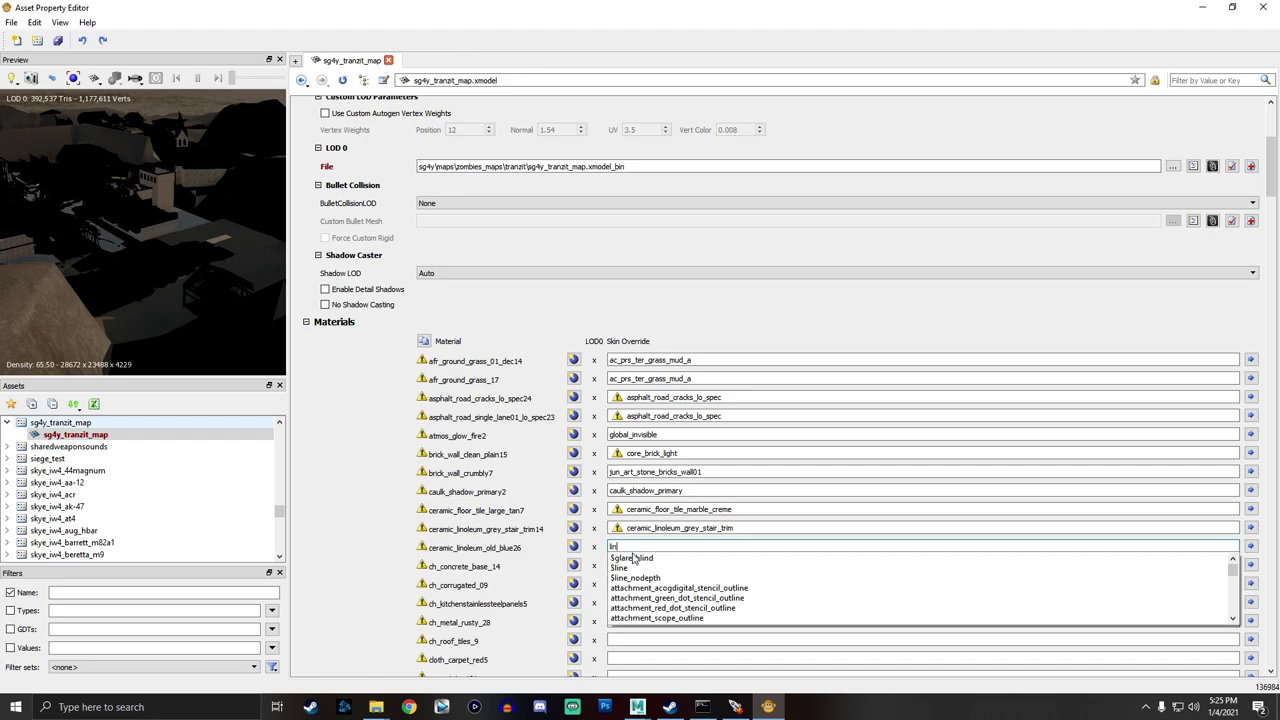
{"action": "type", "text": "ol"}
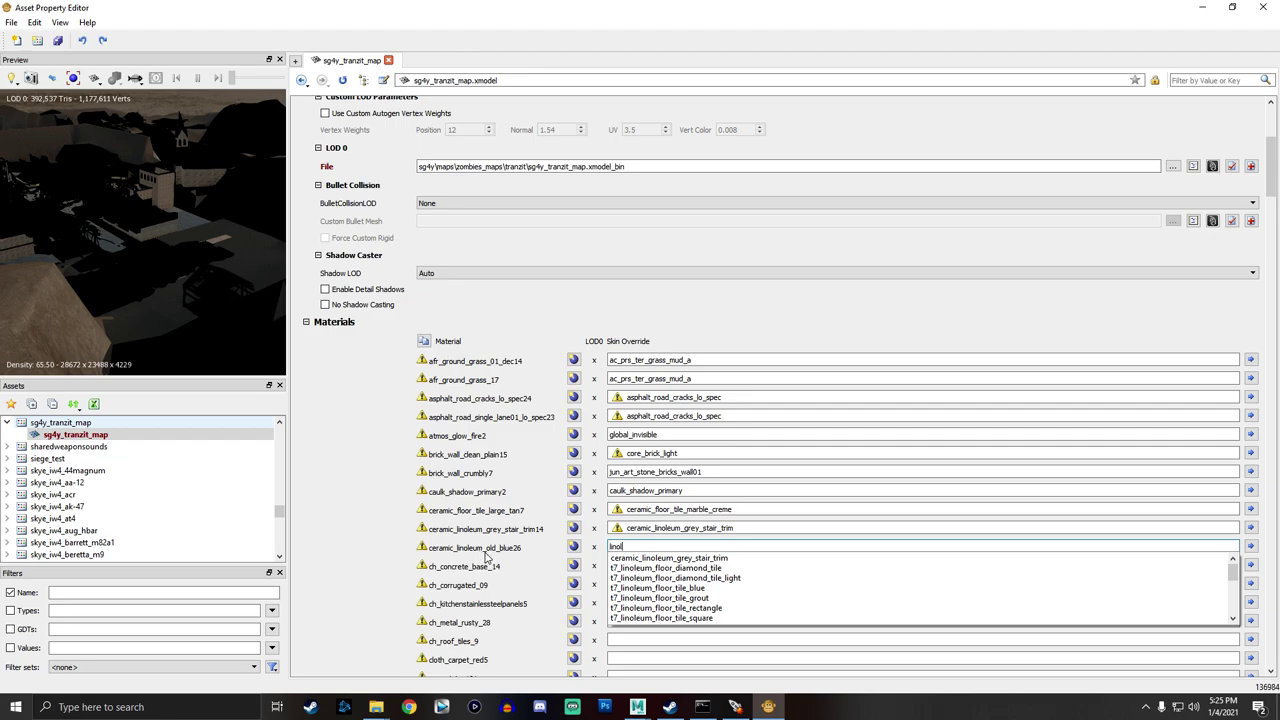
Set the skin overrides of ceramic_linoleum_old_blue26 to t7_linoleum_floor_tile_blue and of ch_concrete_base_14 to mp_b_art_concrete_base02_dark.
{"action": "left_click", "coordinate": [705, 588]}
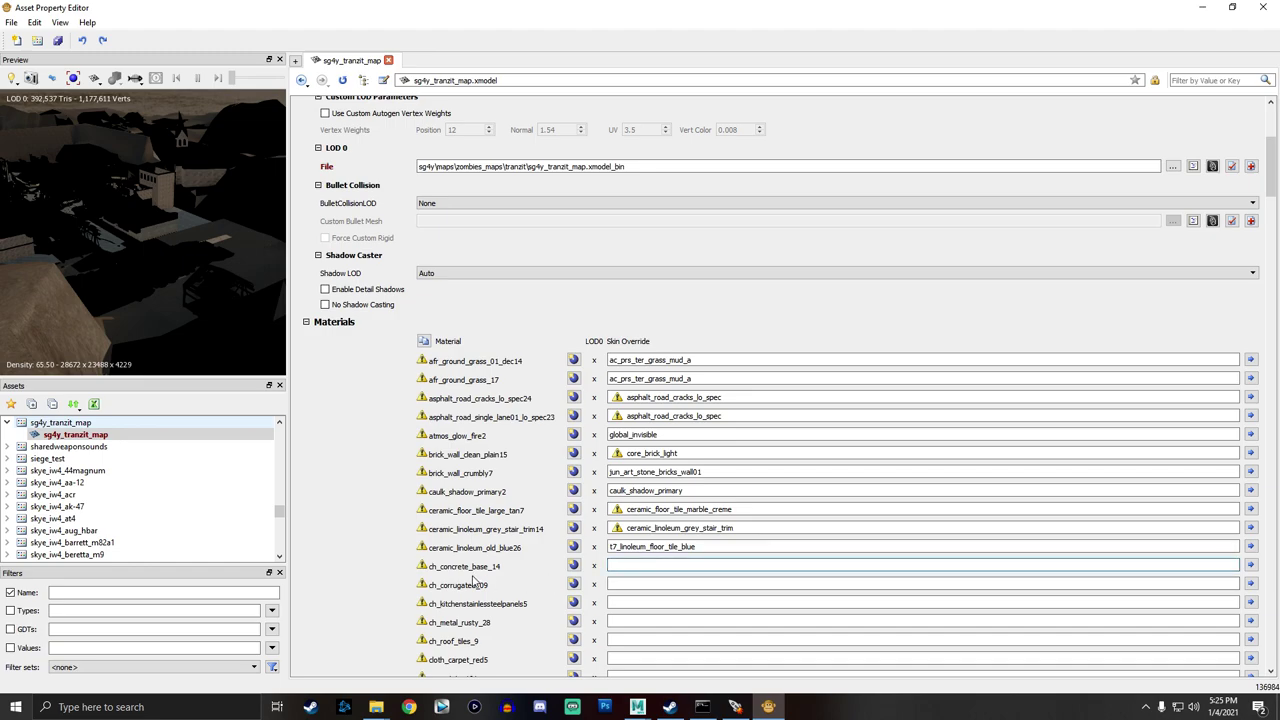
{"action": "type", "text": "concrete"}
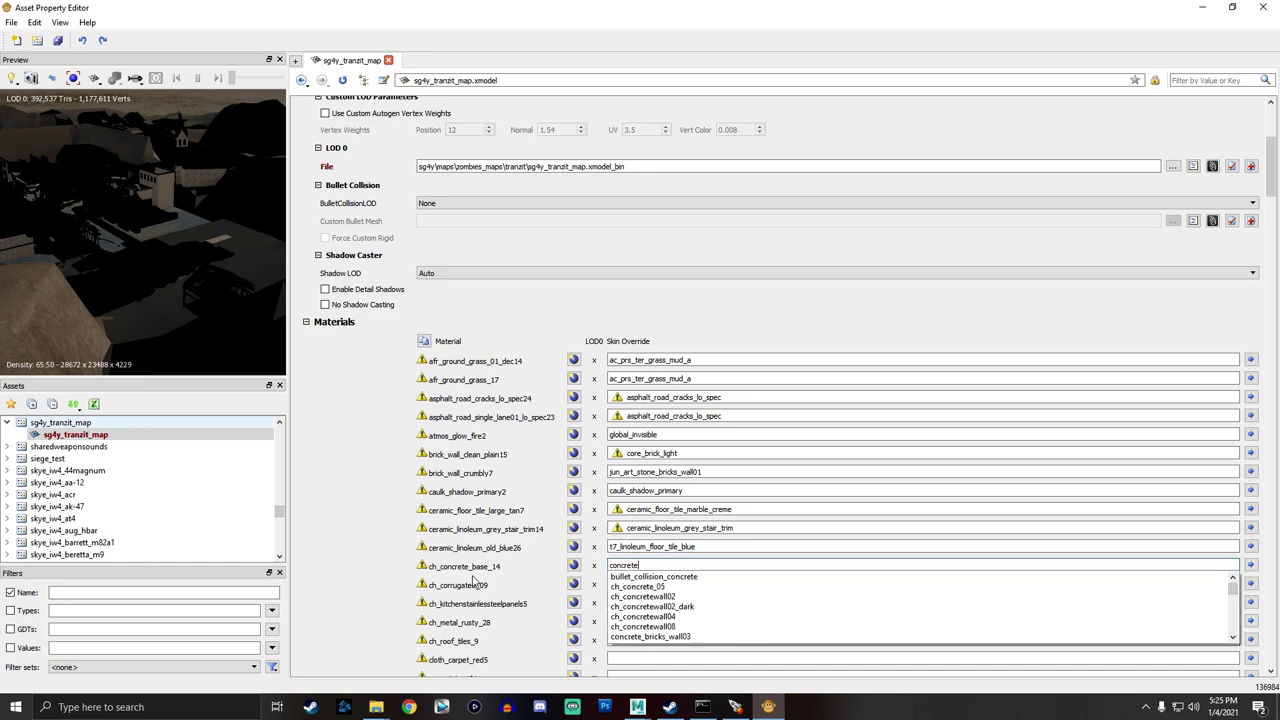
{"action": "type", "text": "_base"}
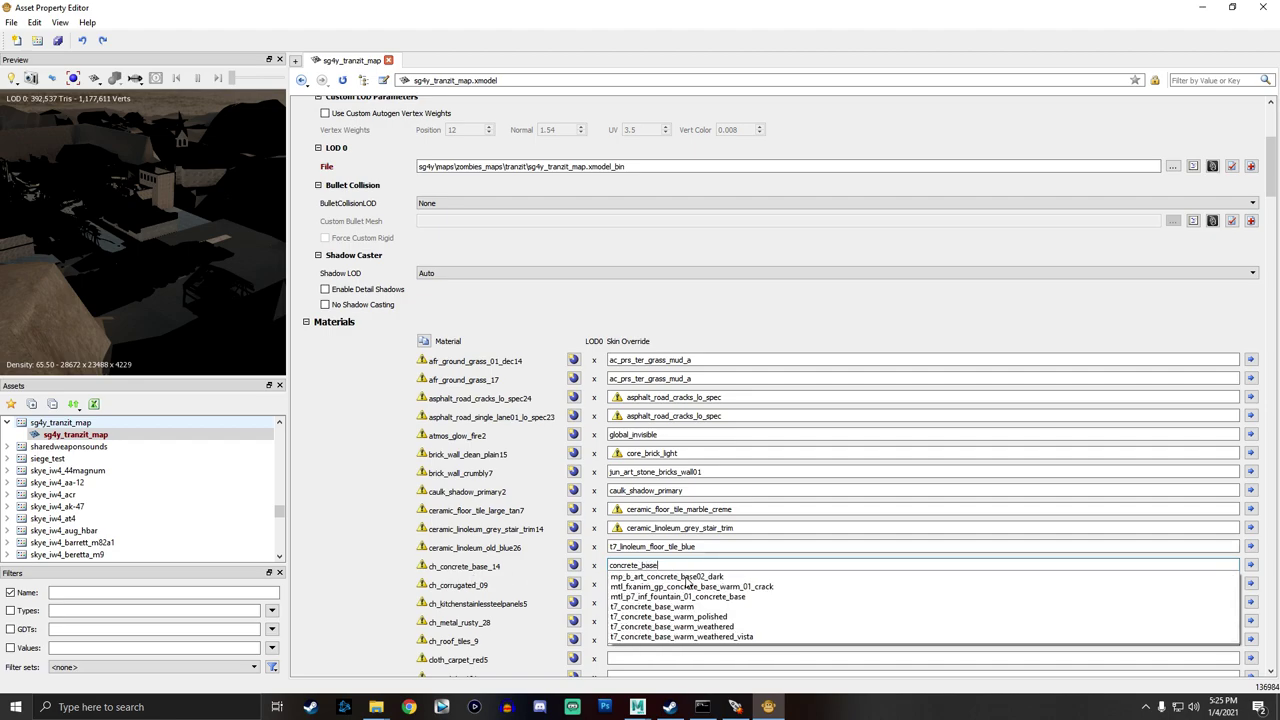
{"action": "left_click", "coordinate": [686, 578]}
{"action": "key", "text": "Return"}
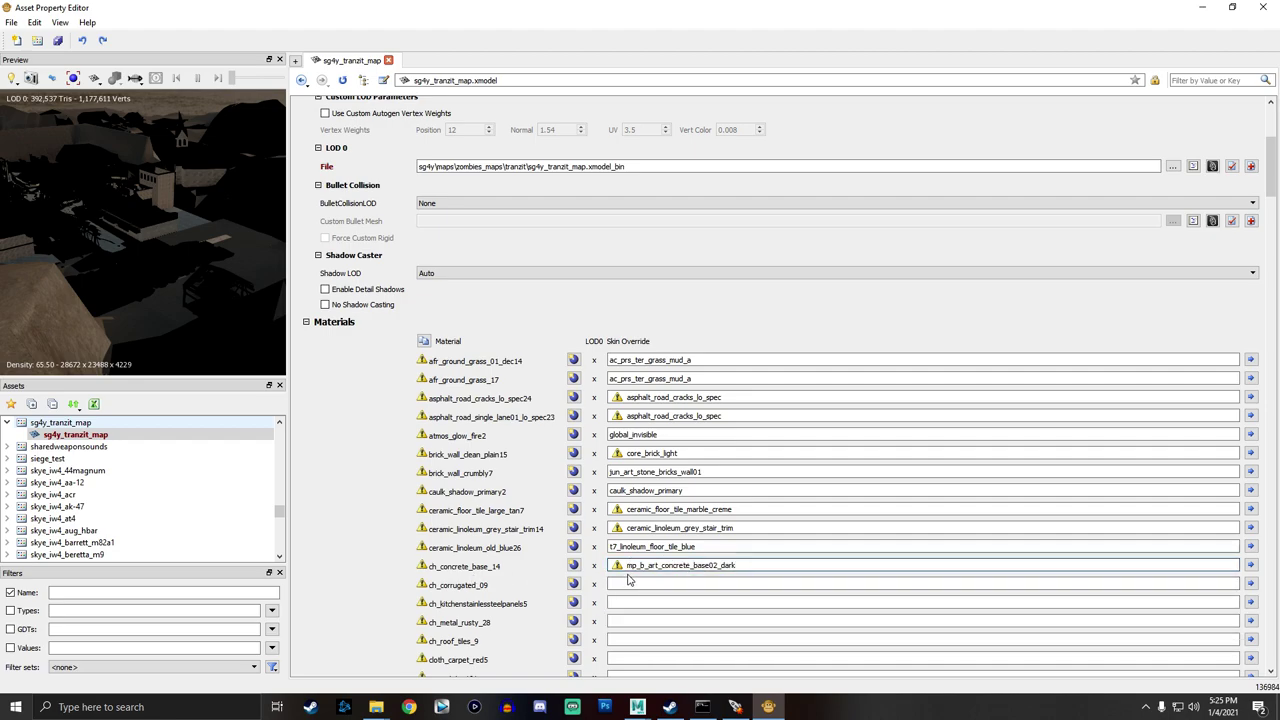
Examine the updated map model in the preview and review the materials that still need skin overrides.
{"action": "right_click_drag", "start_coordinate": [148, 233], "coordinate": [148, 290]}
{"action": "mouse_move", "coordinate": [148, 233]}
{"action": "right_mouse_down"}
{"action": "mouse_move", "coordinate": [148, 188]}
{"action": "mouse_move", "coordinate": [148, 240]}
{"action": "right_mouse_up"}
{"action": "left_click_drag", "start_coordinate": [145, 234], "coordinate": [141, 238]}
{"action": "scroll", "coordinate": [698, 420], "scroll_direction": "down", "scroll_amount": 20}
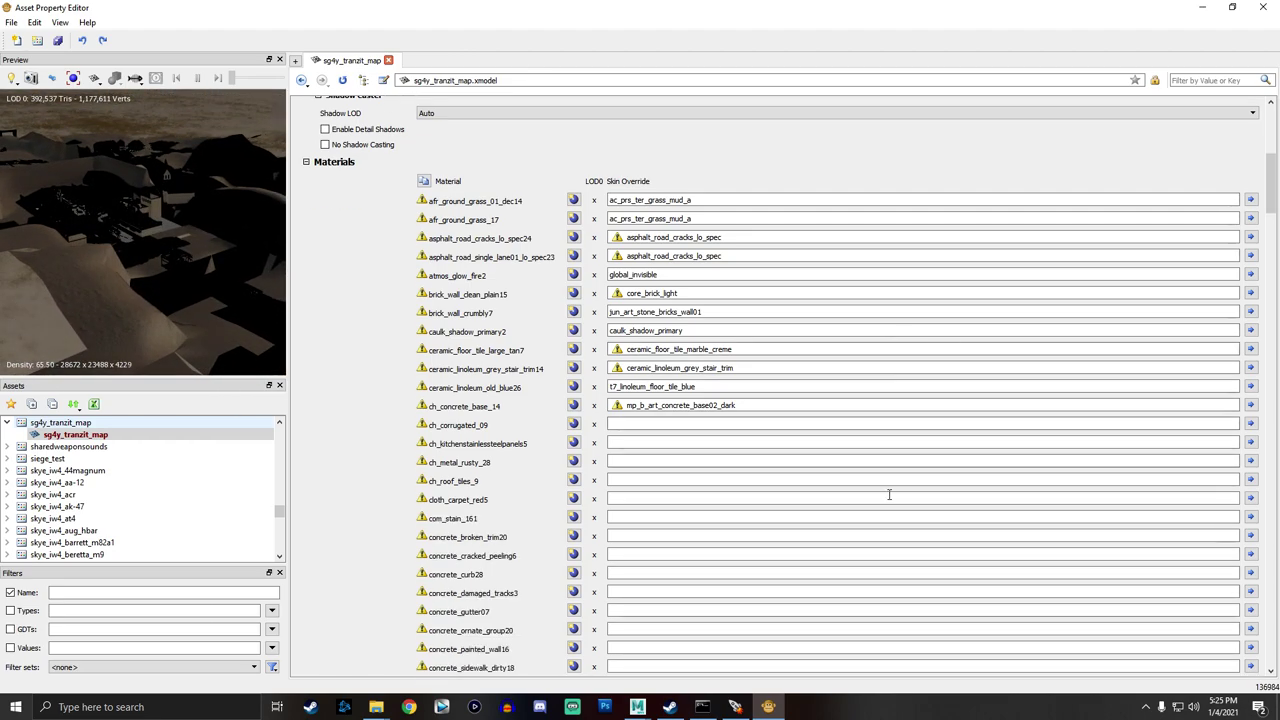
{"action": "scroll", "coordinate": [698, 420], "scroll_direction": "down", "scroll_amount": 20}
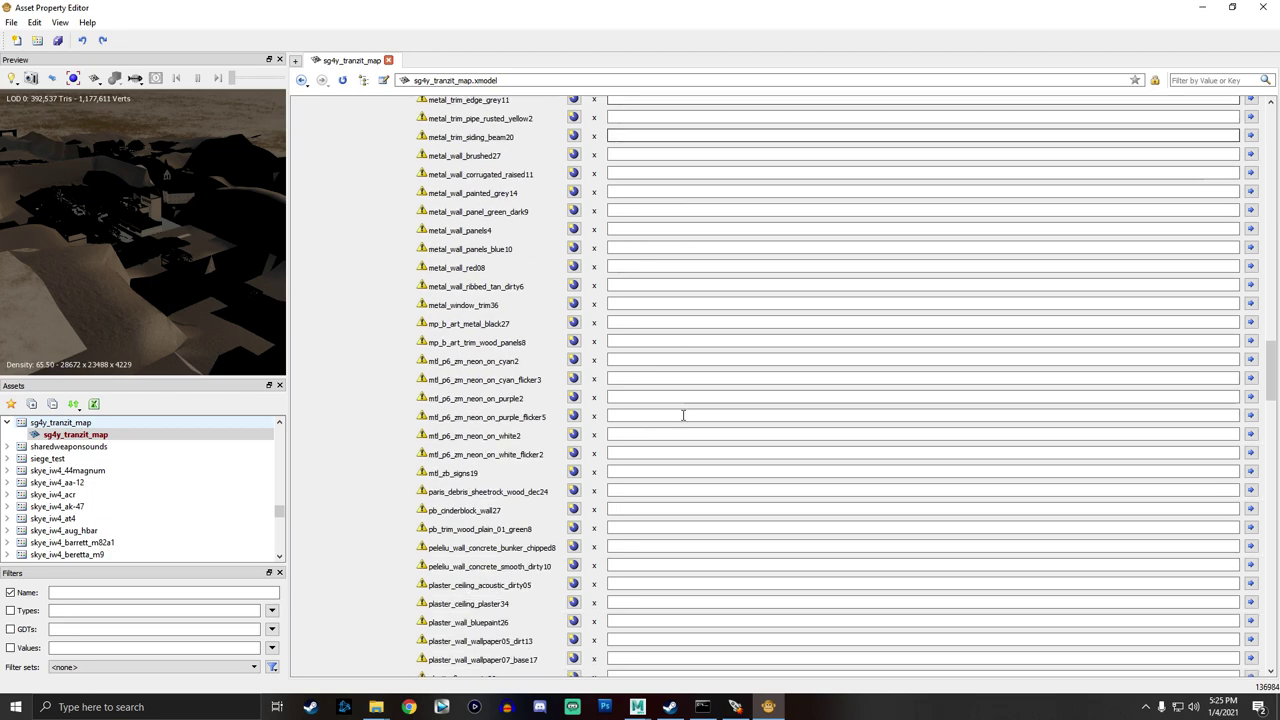
{"action": "scroll", "coordinate": [653, 391], "scroll_direction": "up", "scroll_amount": 3}
{"action": "scroll", "coordinate": [653, 391], "scroll_direction": "up", "scroll_amount": 15}
{"action": "scroll", "coordinate": [632, 364], "scroll_direction": "up", "scroll_amount": 10}
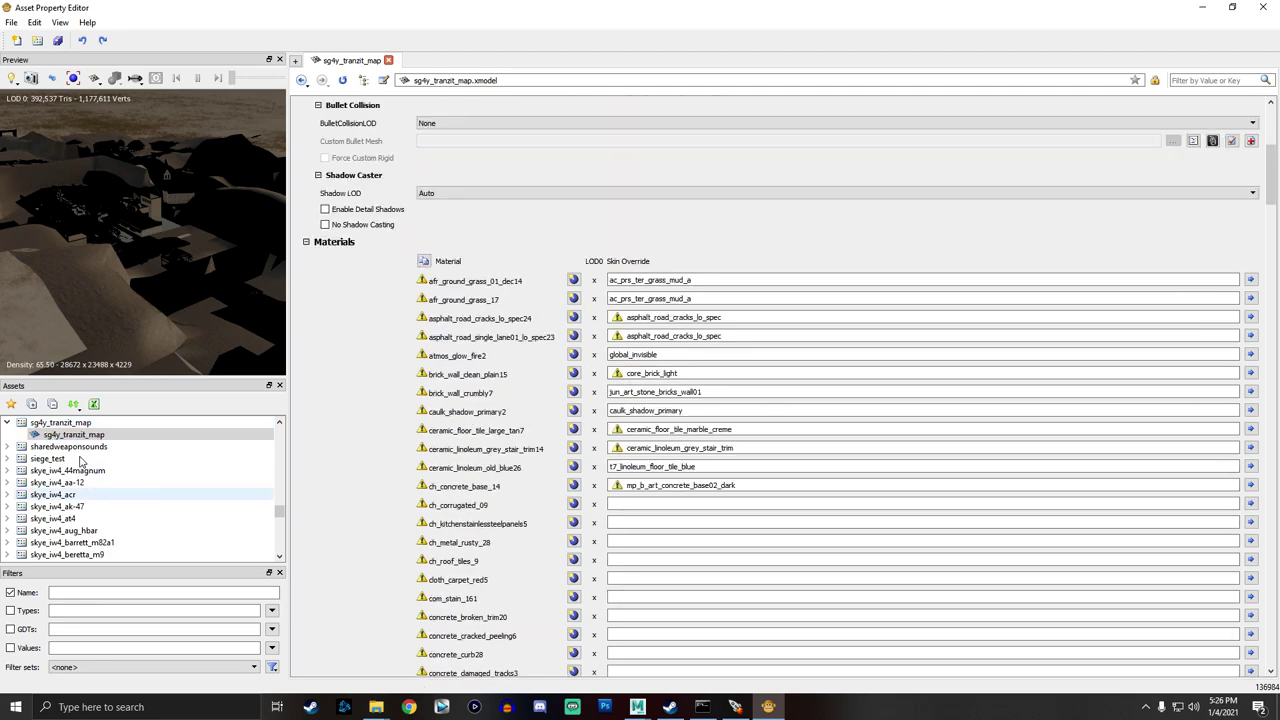
Switch to the zm_youtube_tutorial map in the Radiant level editor and turn off the camera's game view.
{"action": "left_click", "coordinate": [1201, 9]}
{"action": "left_click", "coordinate": [728, 292]}
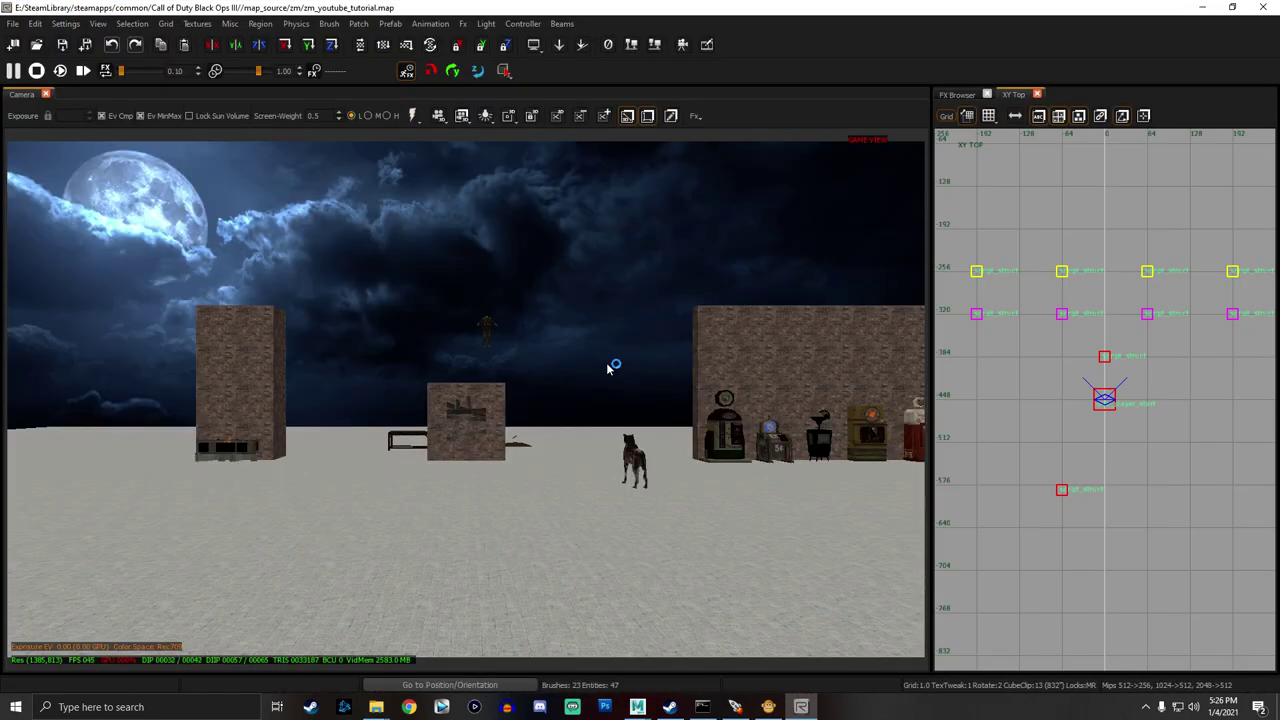
{"action": "right_click_drag", "start_coordinate": [607, 364], "coordinate": [900, 364]}
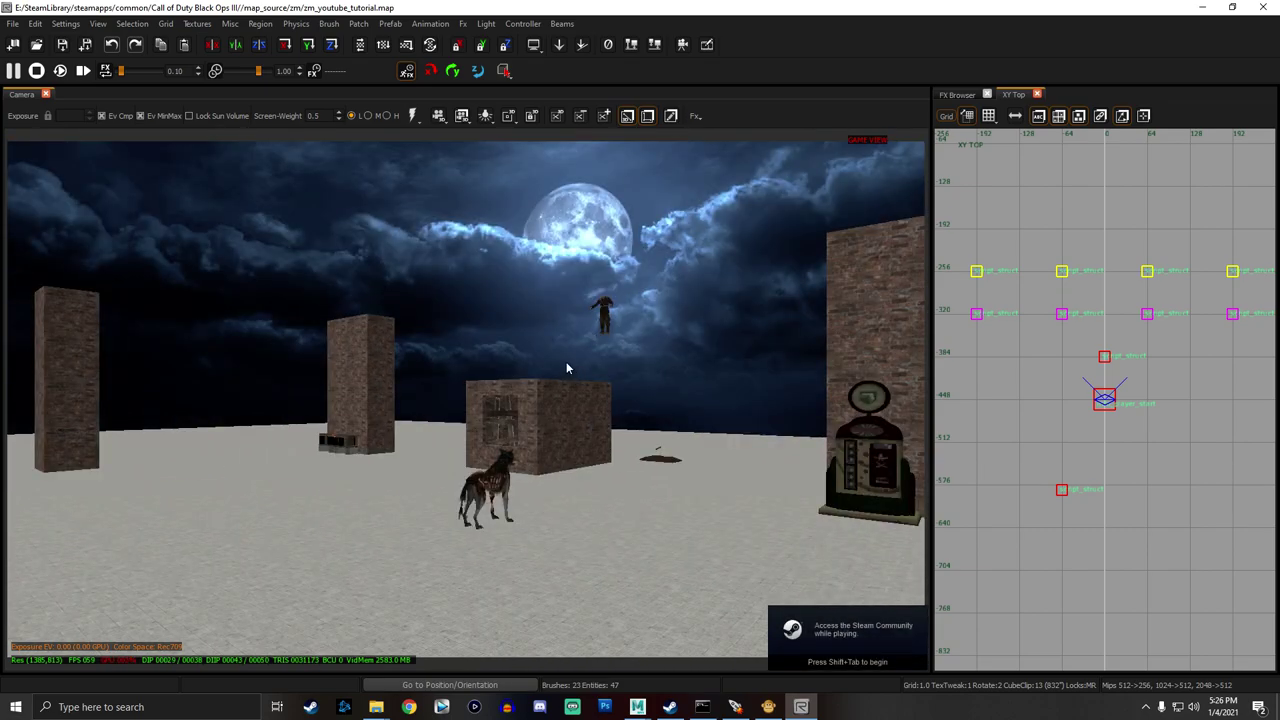
{"action": "right_click_drag", "start_coordinate": [566, 366], "coordinate": [440, 366]}
{"action": "key", "text": "g"}
Set the sun volume's ssi1 under Light State 1 to default_day and switch the camera to runtime lighting.
{"action": "right_click_drag", "start_coordinate": [573, 360], "coordinate": [663, 350]}
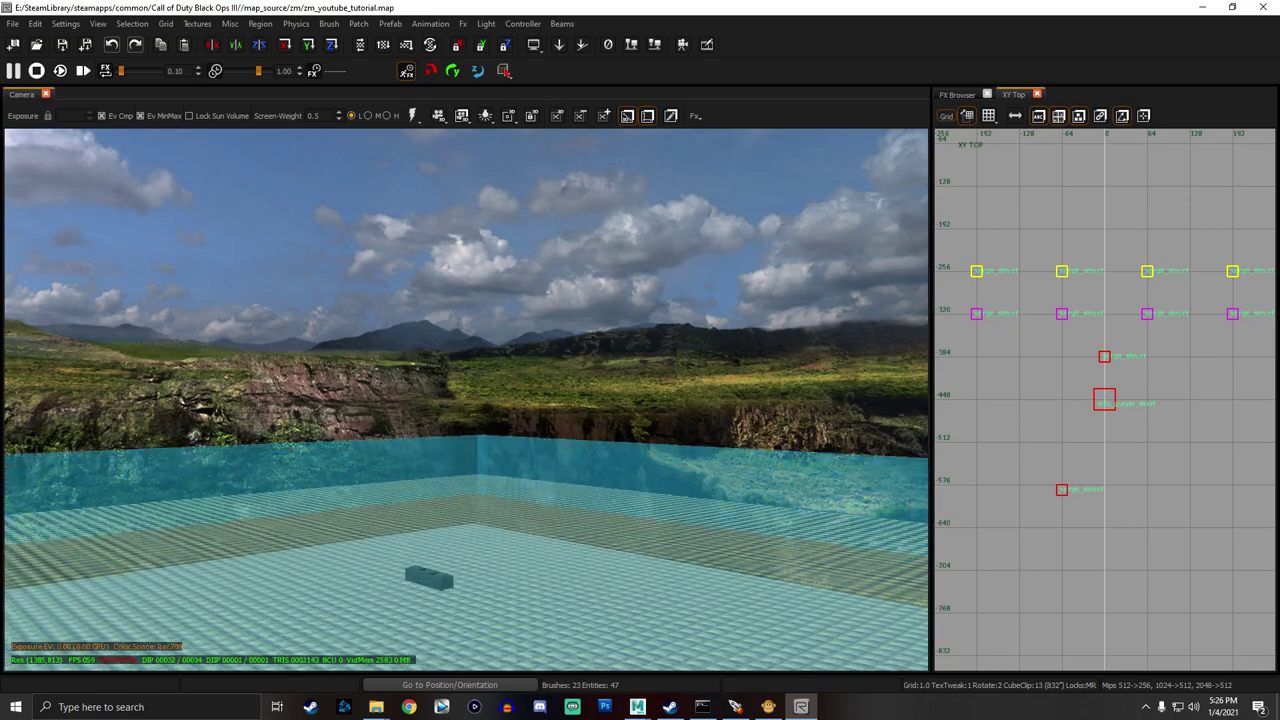
{"action": "right_click_drag", "start_coordinate": [564, 364], "coordinate": [564, 463]}
{"action": "left_click", "coordinate": [582, 525], "text": "shift"}
{"action": "right_click_drag", "start_coordinate": [581, 518], "coordinate": [581, 610]}
{"action": "key", "text": "n"}
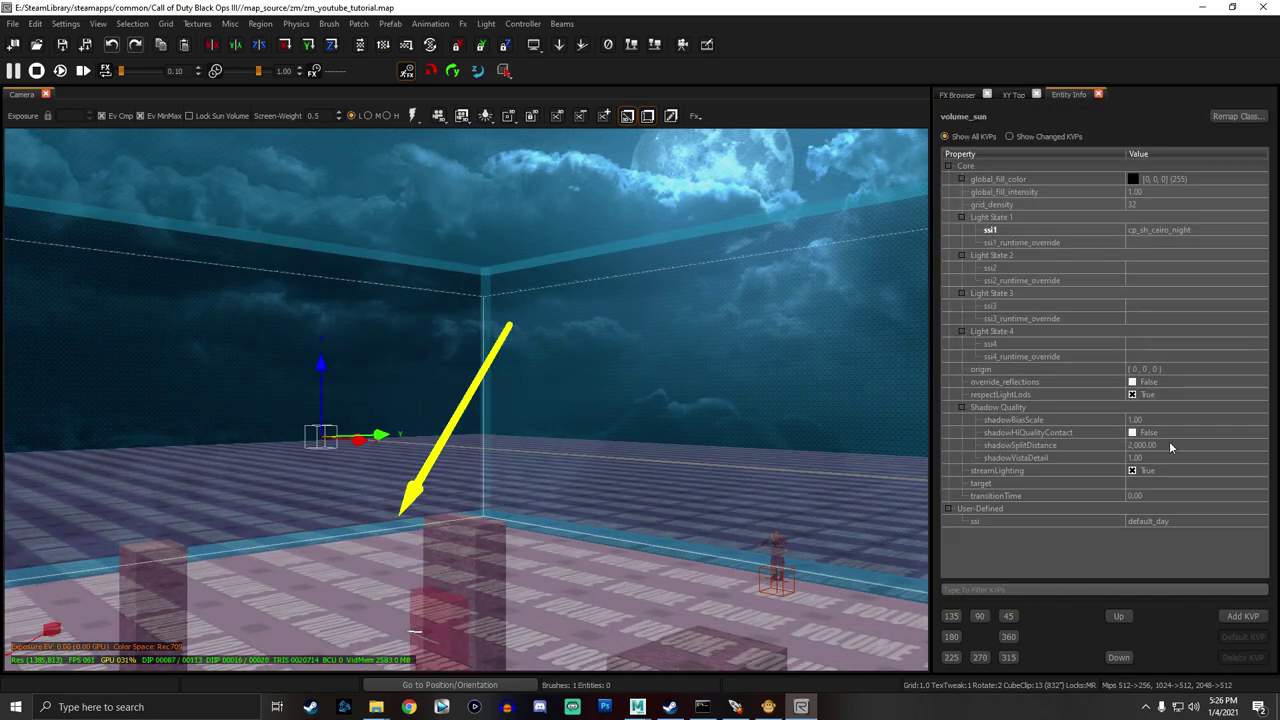
{"action": "left_click", "coordinate": [1212, 230]}
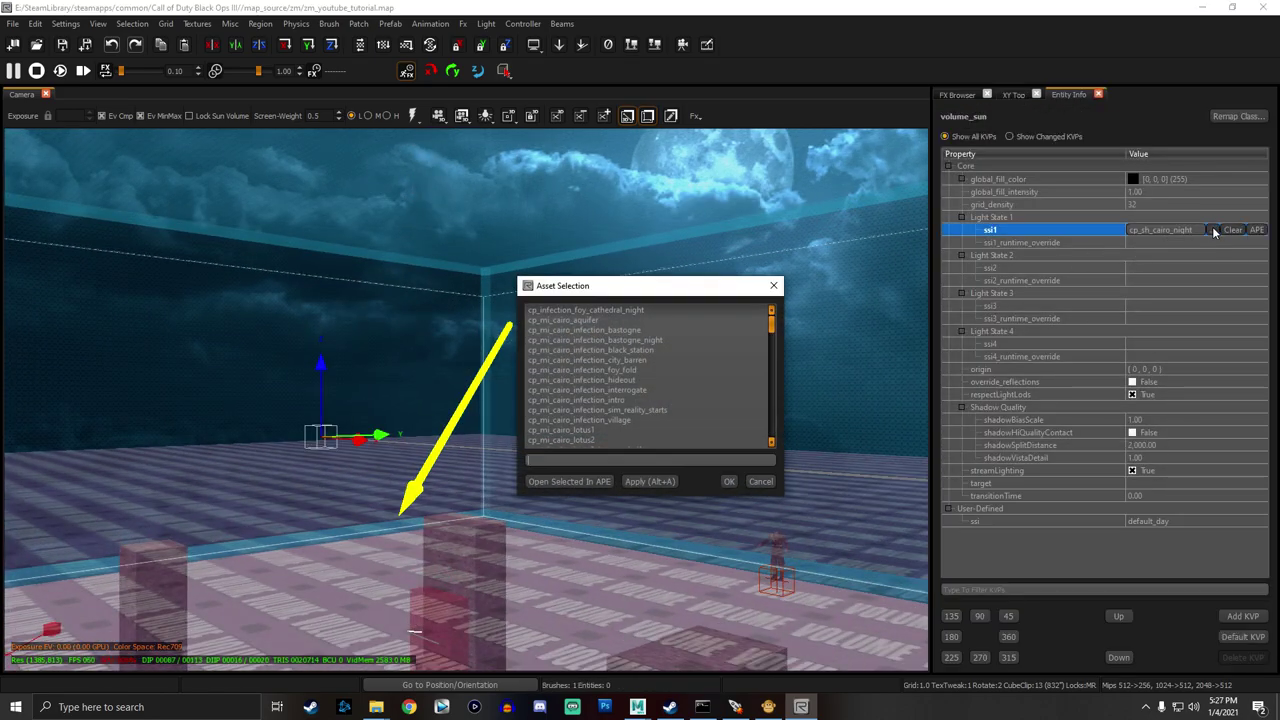
{"action": "type", "text": "day"}
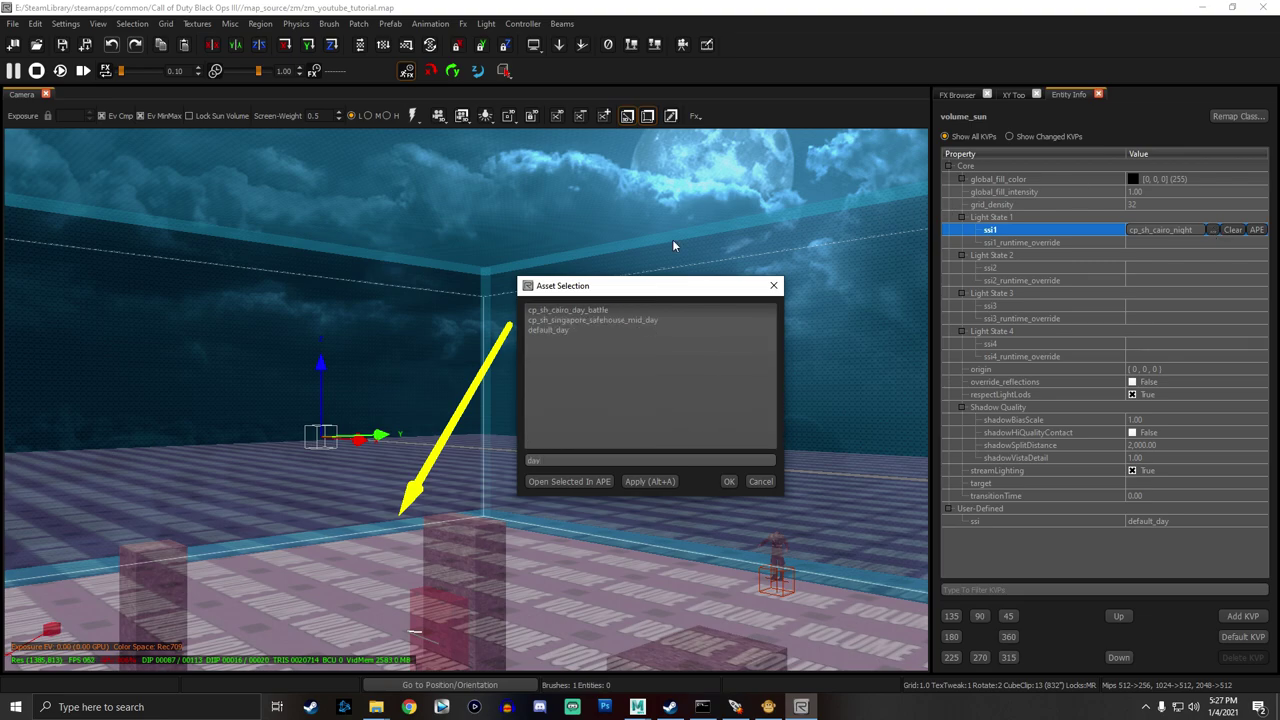
{"action": "double_click", "coordinate": [568, 331]}
{"action": "right_click_drag", "start_coordinate": [578, 344], "coordinate": [578, 355]}
{"action": "key", "text": "Escape"}
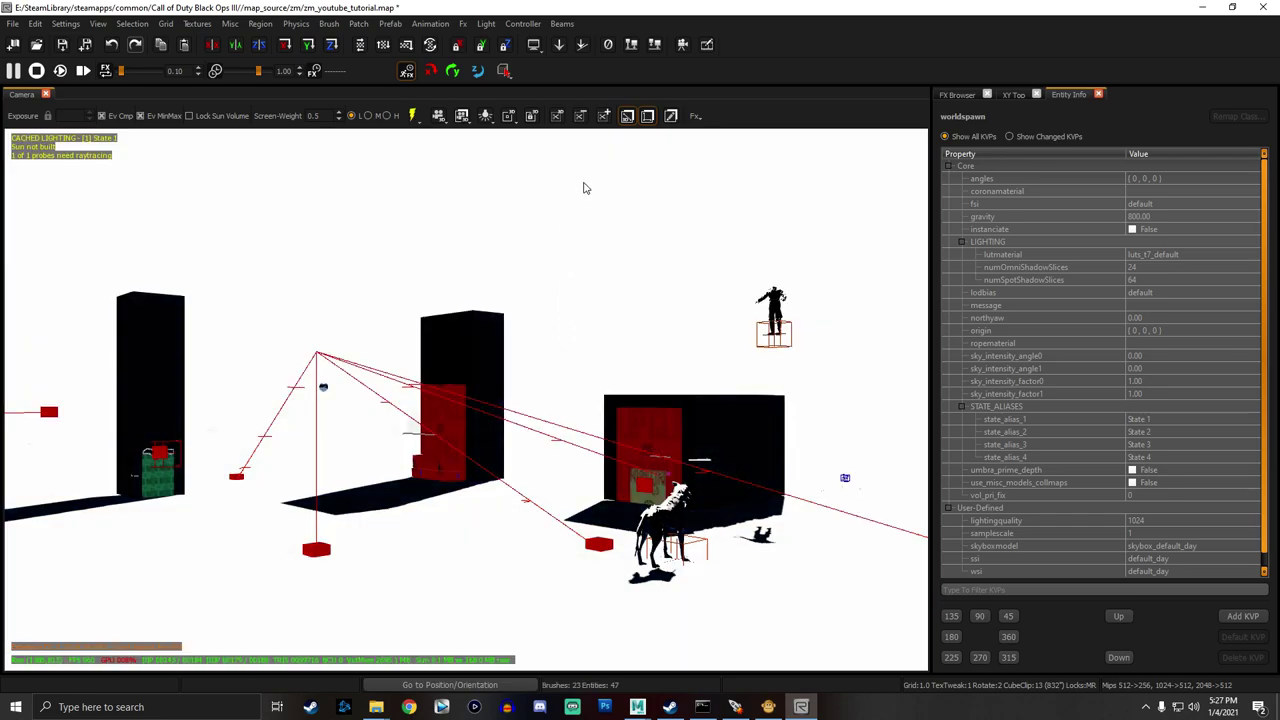
{"action": "left_click", "coordinate": [410, 116]}
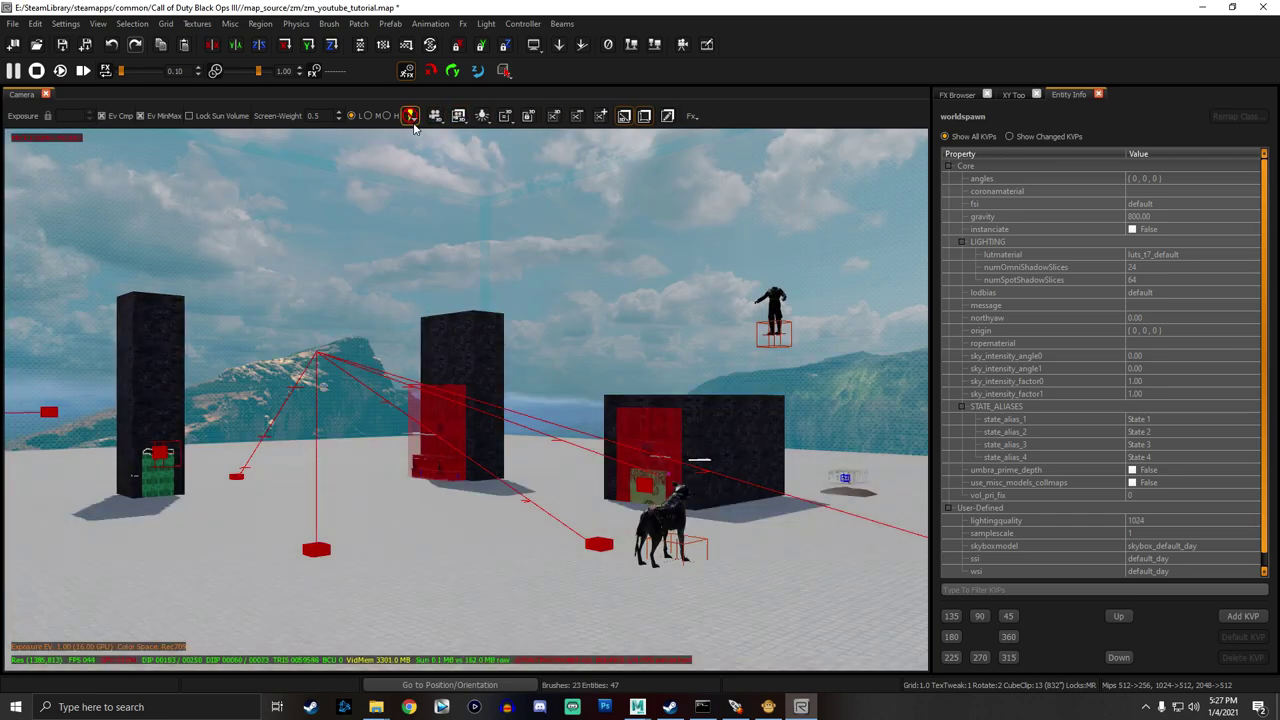
{"action": "right_click_drag", "start_coordinate": [560, 403], "coordinate": [576, 403]}
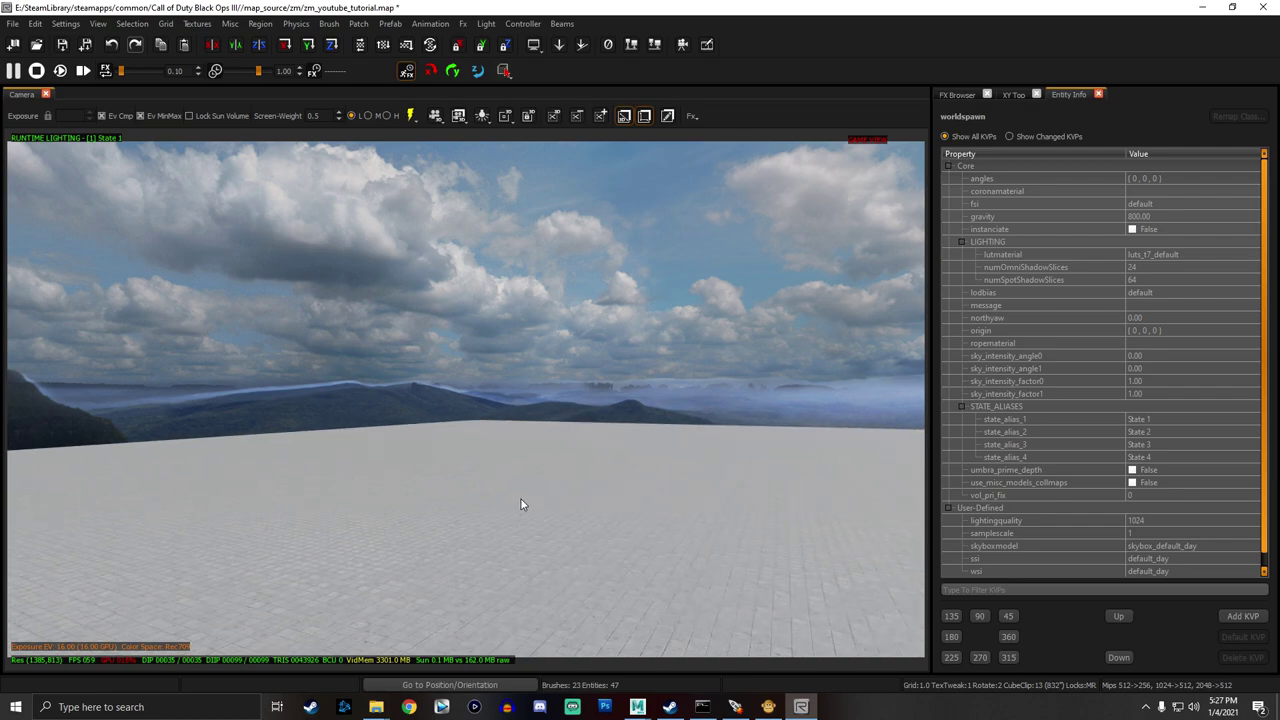
Search all models for "tranzit" and place sg4y_tranzit_map on the floor of the map as a misc_model.
{"action": "key", "text": "m"}
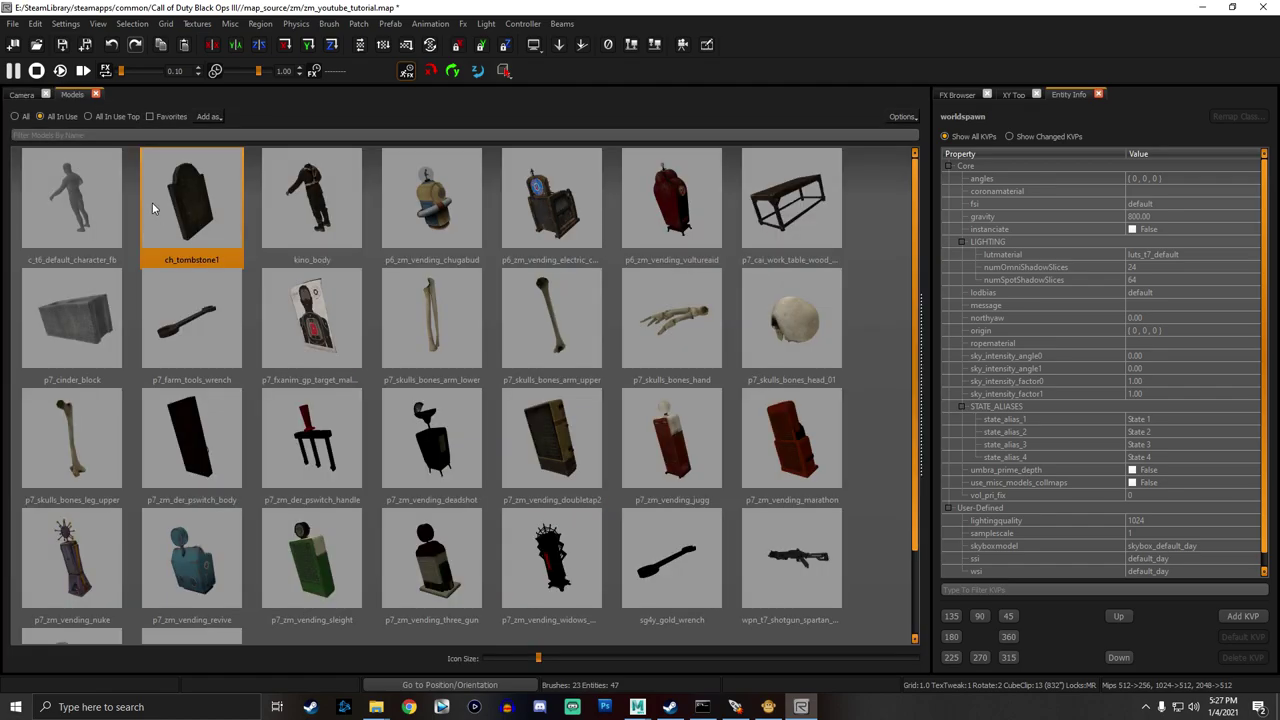
{"action": "left_click", "coordinate": [17, 117]}
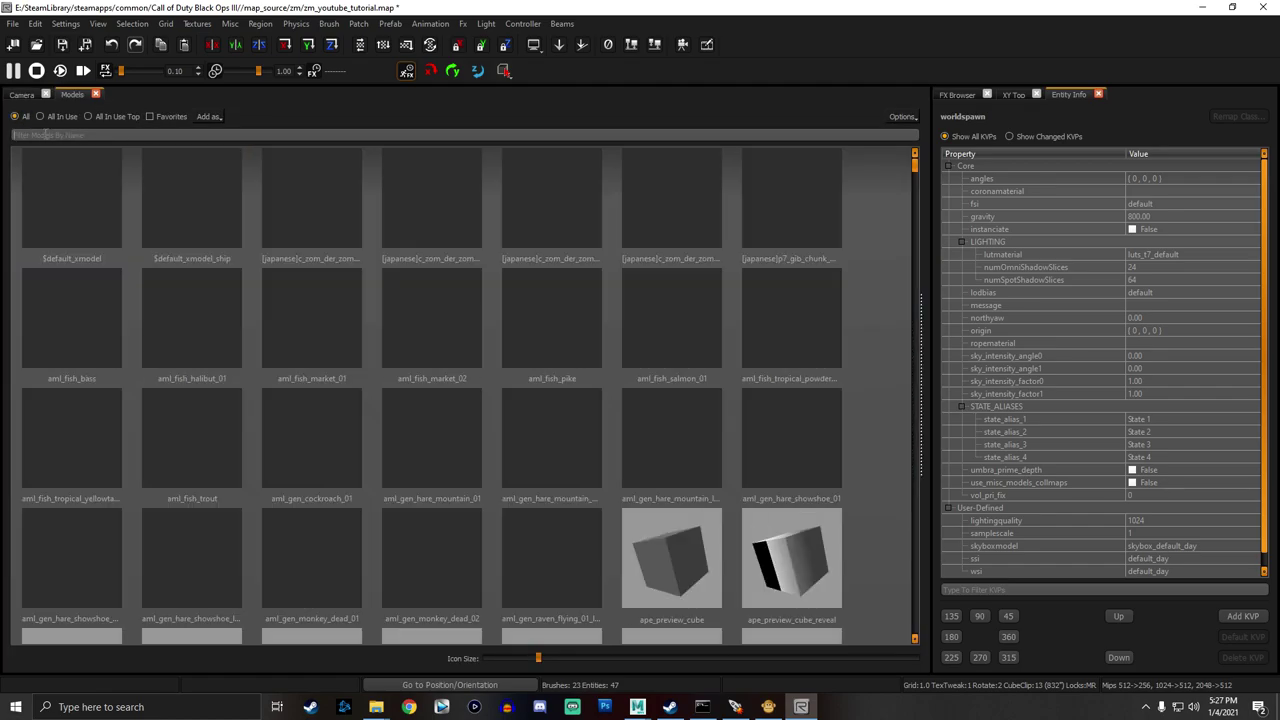
{"action": "left_click", "coordinate": [45, 134]}
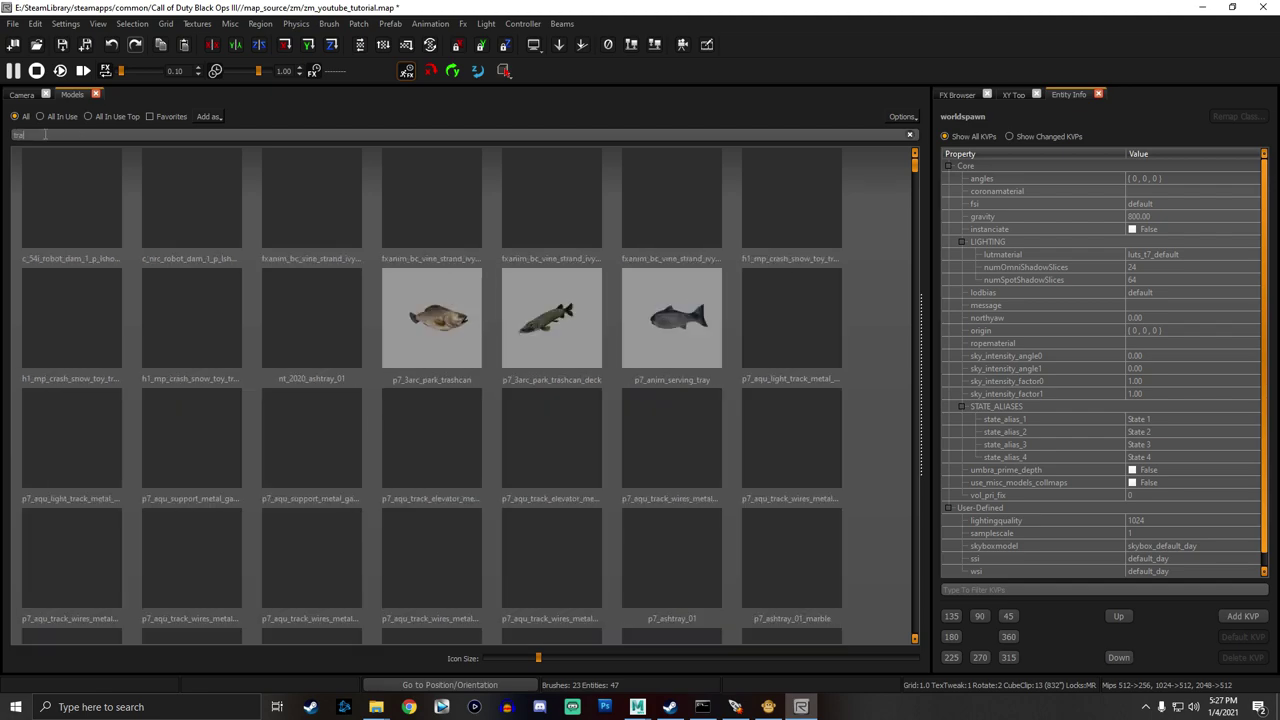
{"action": "type", "text": "tranzit"}
{"action": "left_click", "coordinate": [77, 178]}
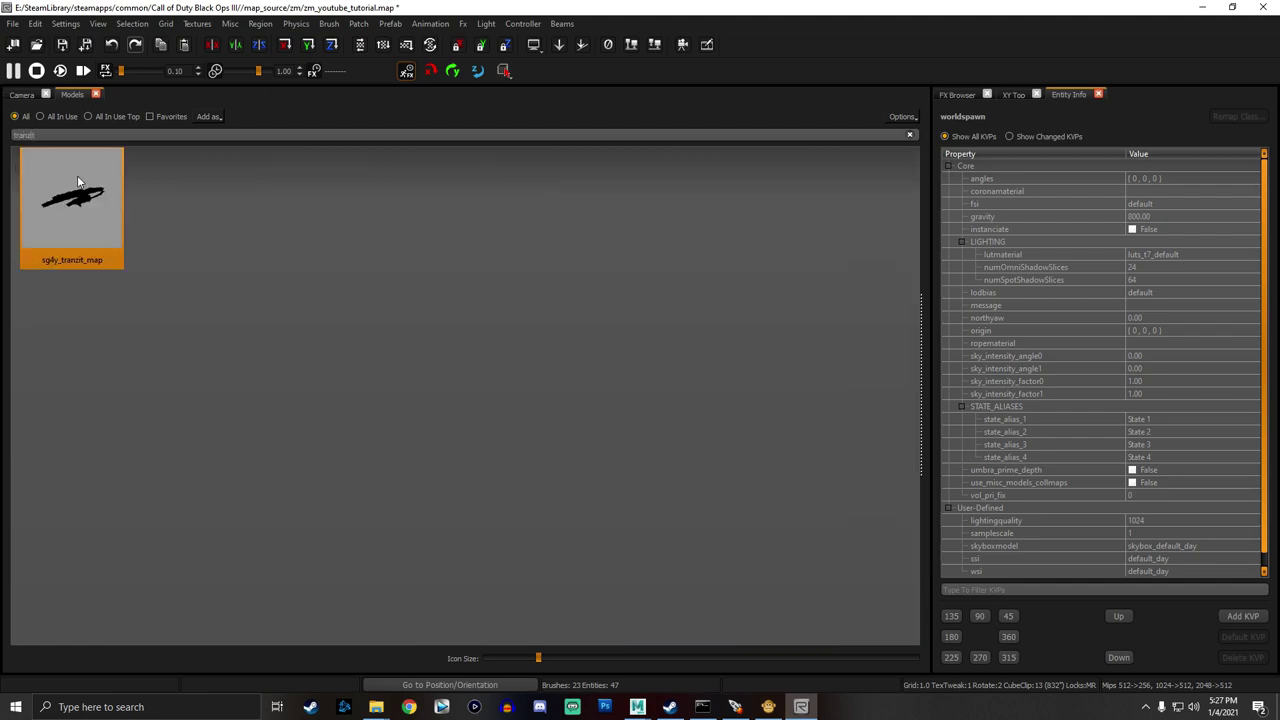
{"action": "double_click", "coordinate": [87, 227]}
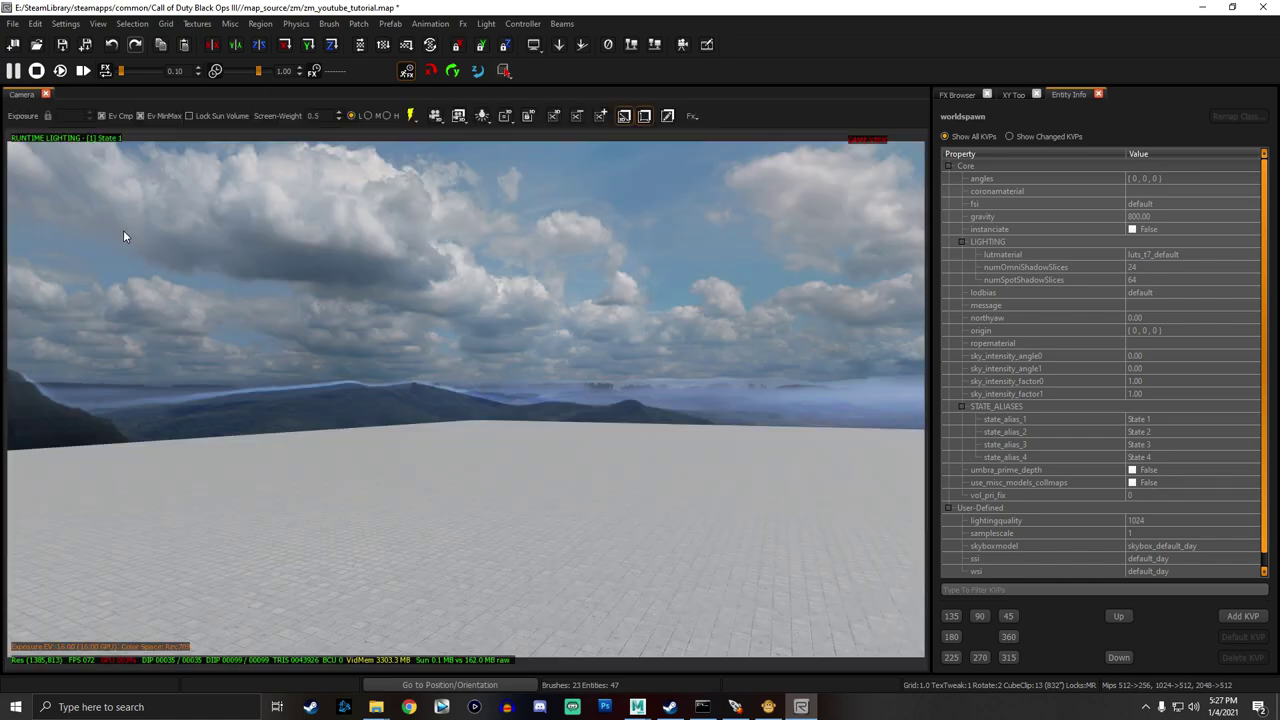
{"action": "right_click", "coordinate": [541, 549]}
{"action": "left_click", "coordinate": [706, 500]}
{"action": "double_click", "coordinate": [85, 216]}
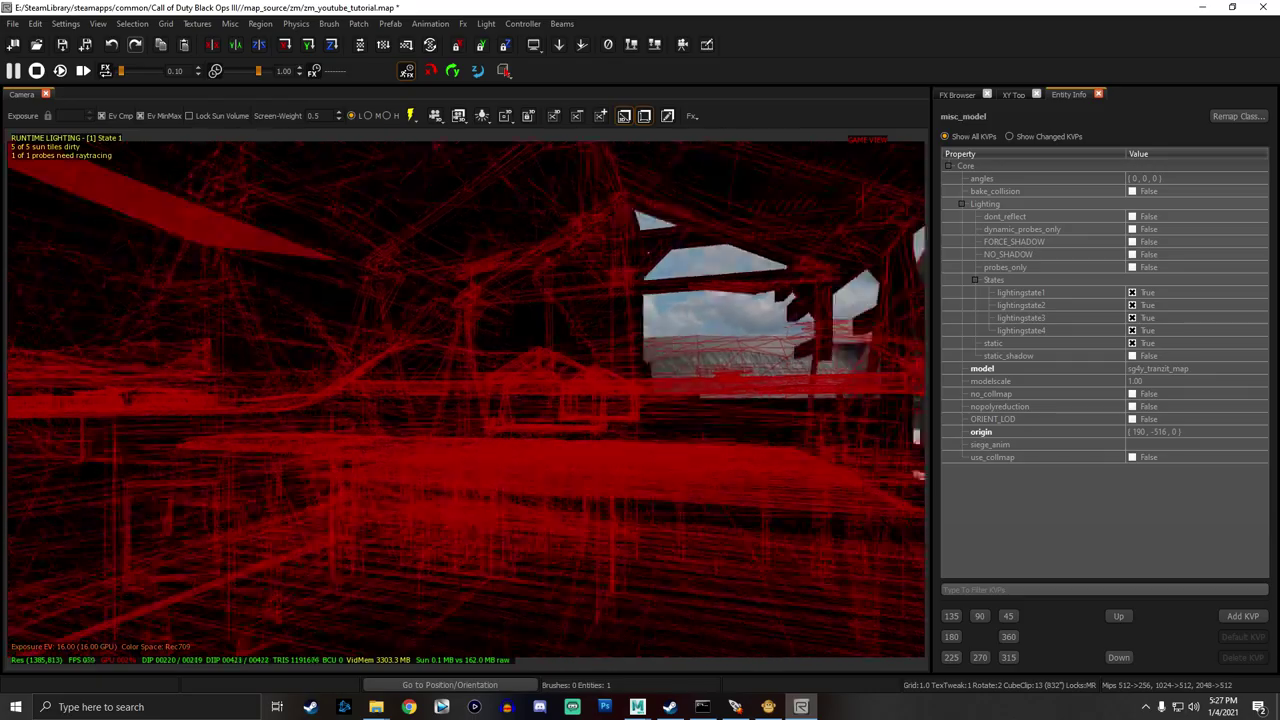
Move the placed tranzit map model away from the existing test room in the top view and deselect it.
{"action": "right_click_drag", "start_coordinate": [466, 400], "coordinate": [370, 365]}
{"action": "right_click_drag", "start_coordinate": [501, 420], "coordinate": [501, 381]}
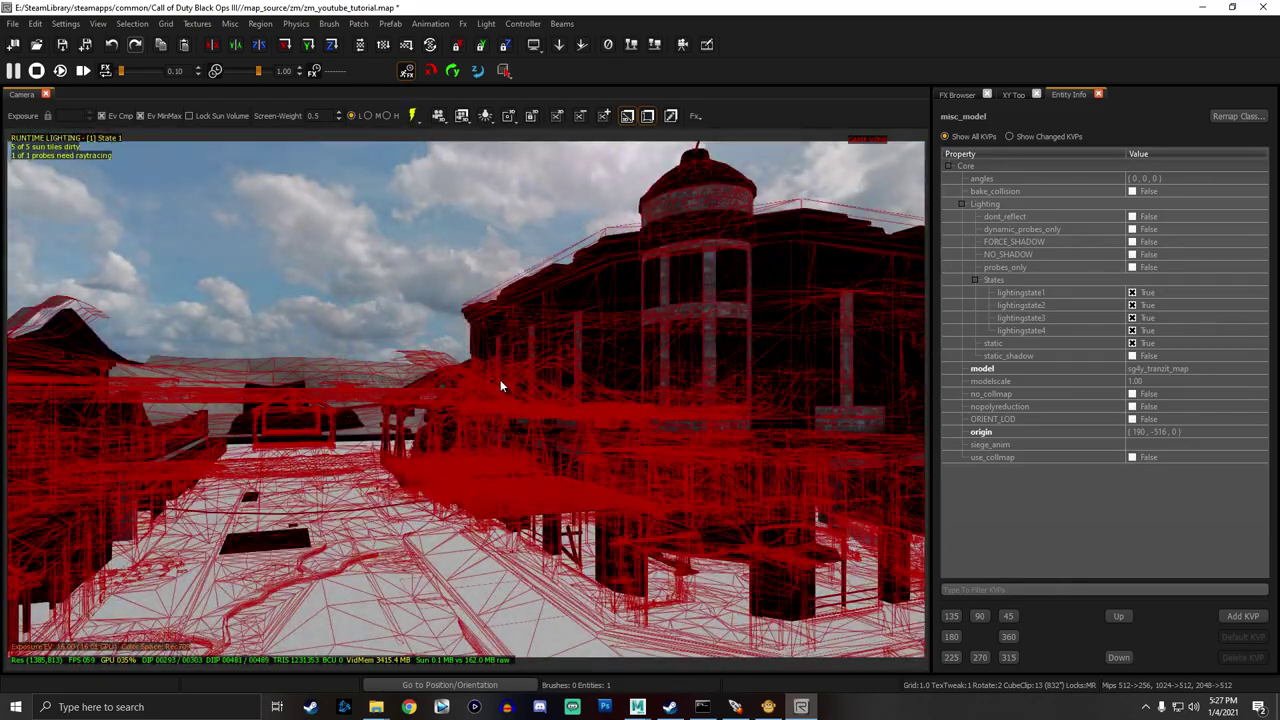
{"action": "key", "text": "n"}
{"action": "scroll", "coordinate": [1092, 406], "scroll_direction": "down", "scroll_amount": 12}
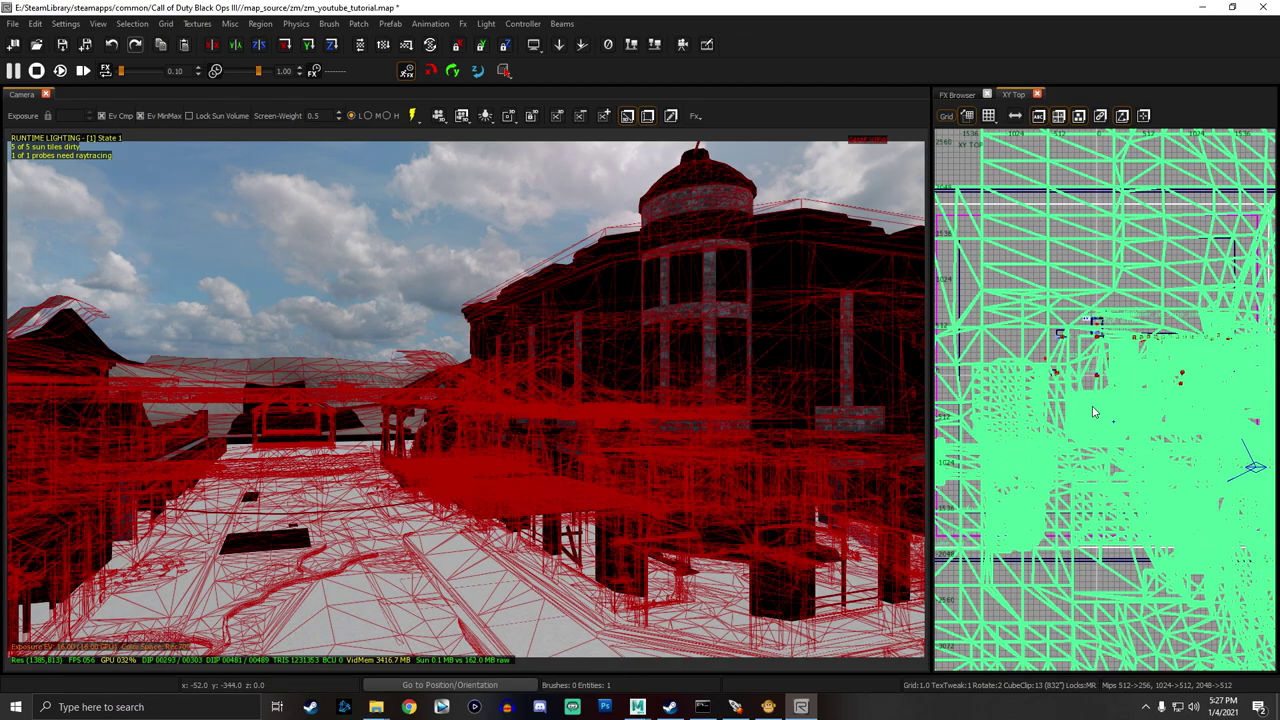
{"action": "scroll", "coordinate": [1092, 406], "scroll_direction": "down", "scroll_amount": 4}
{"action": "middle_click", "coordinate": [1093, 398]}
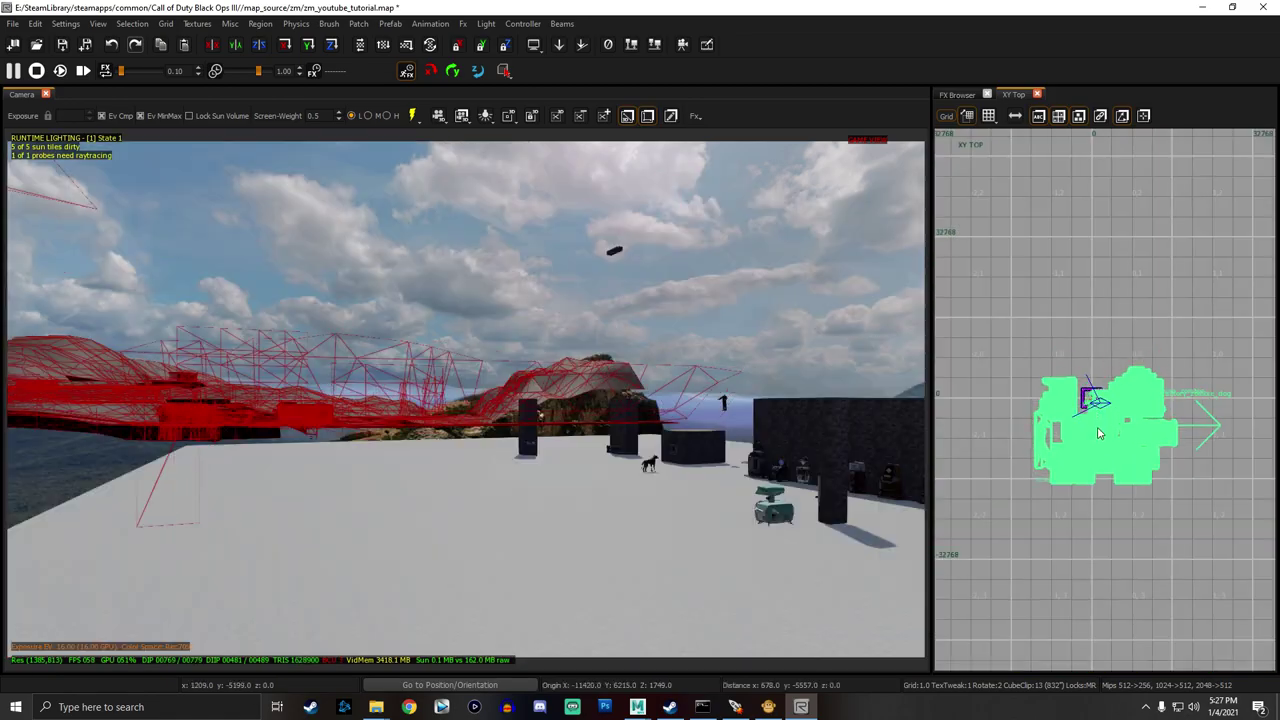
{"action": "middle_click_drag", "start_coordinate": [1097, 451], "coordinate": [1097, 448]}
{"action": "key", "text": "Escape"}
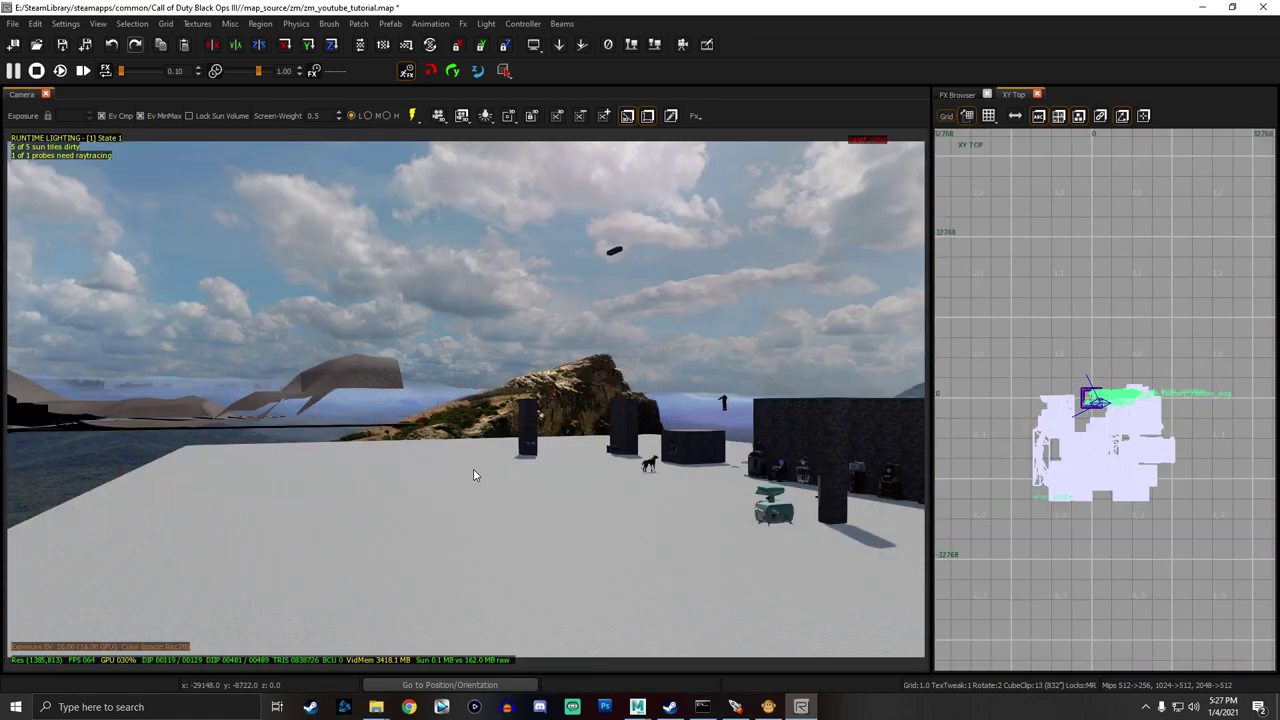
Examine the streets and buildings of the placed tranzit model from inside to check its textures and lighting.
{"action": "right_click_drag", "start_coordinate": [472, 451], "coordinate": [200, 445]}
{"action": "right_click_drag", "start_coordinate": [645, 437], "coordinate": [542, 386]}
{"action": "mouse_move", "coordinate": [469, 458]}
{"action": "right_mouse_down"}
{"action": "mouse_move", "coordinate": [520, 458]}
{"action": "mouse_move", "coordinate": [469, 458]}
{"action": "right_mouse_up"}
{"action": "left_click", "coordinate": [469, 606], "text": "shift"}
{"action": "right_click_drag", "start_coordinate": [469, 606], "coordinate": [511, 513]}
{"action": "key", "text": "Escape"}
{"action": "left_click", "coordinate": [436, 490], "text": "shift"}
{"action": "key", "text": "Escape"}
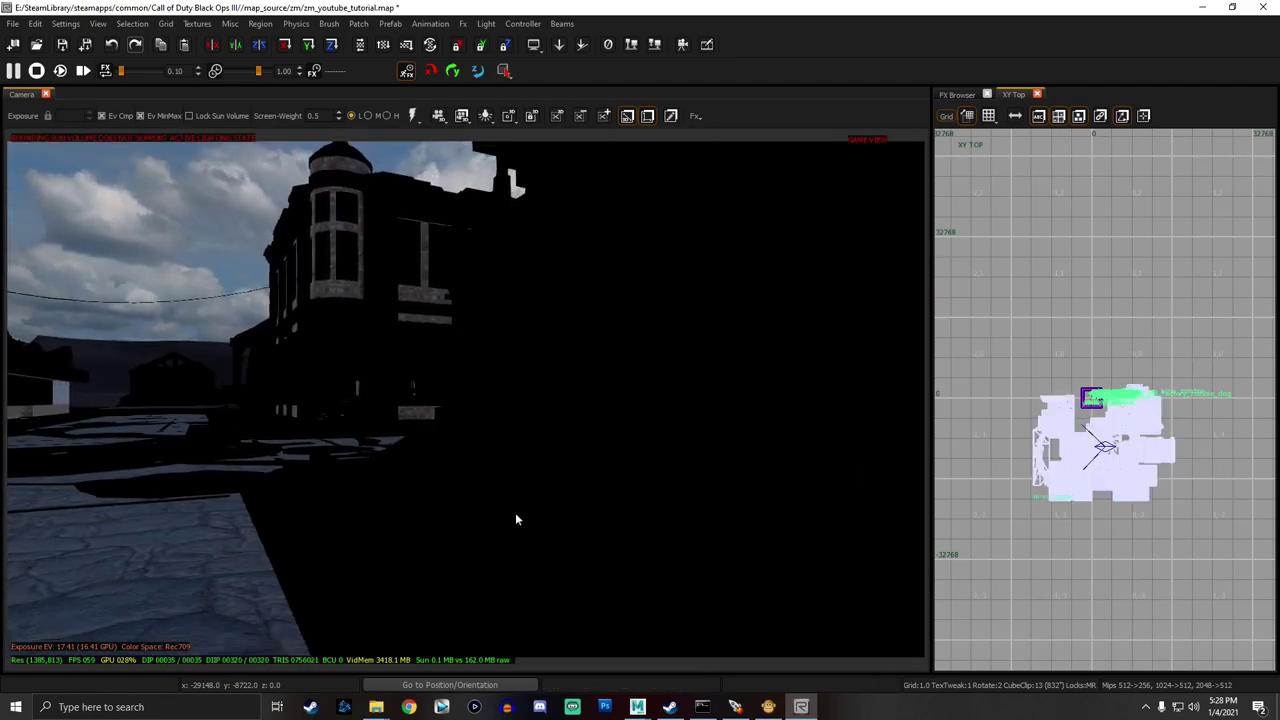
{"action": "left_click", "coordinate": [610, 448], "text": "shift"}
{"action": "right_click_drag", "start_coordinate": [610, 448], "coordinate": [500, 435]}
{"action": "key", "text": "Escape"}
{"action": "left_click", "coordinate": [592, 414], "text": "shift"}
{"action": "key", "text": "Escape"}
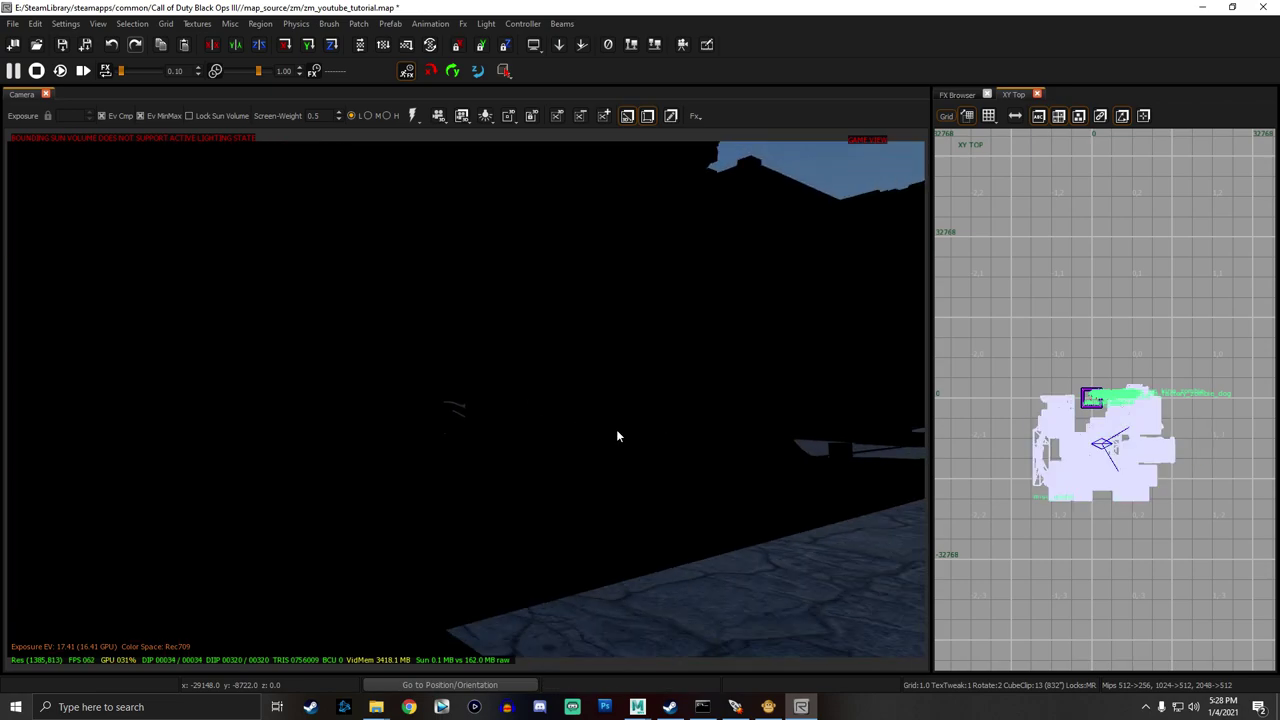
Add a light on the street of the tranzit model, raise it above the ground and enlarge its radius.
{"action": "right_click", "coordinate": [604, 524]}
{"action": "left_click", "coordinate": [621, 520]}
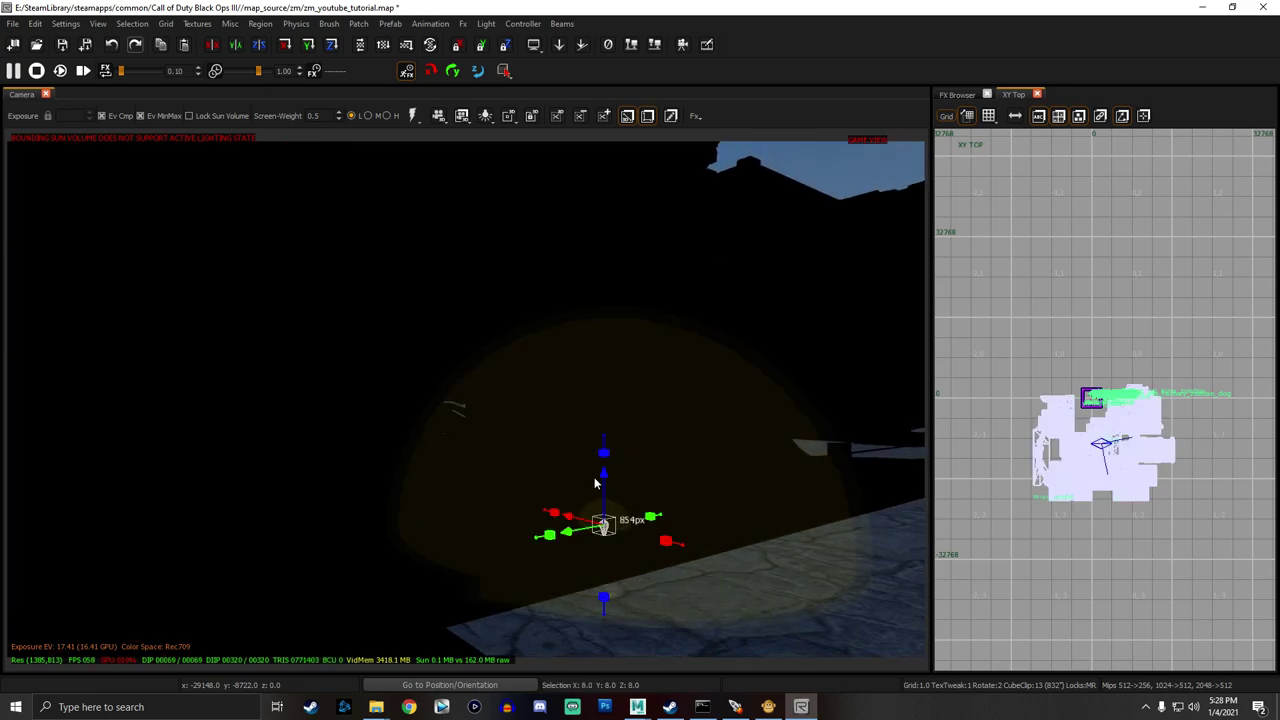
{"action": "left_click_drag", "start_coordinate": [607, 468], "coordinate": [610, 340]}
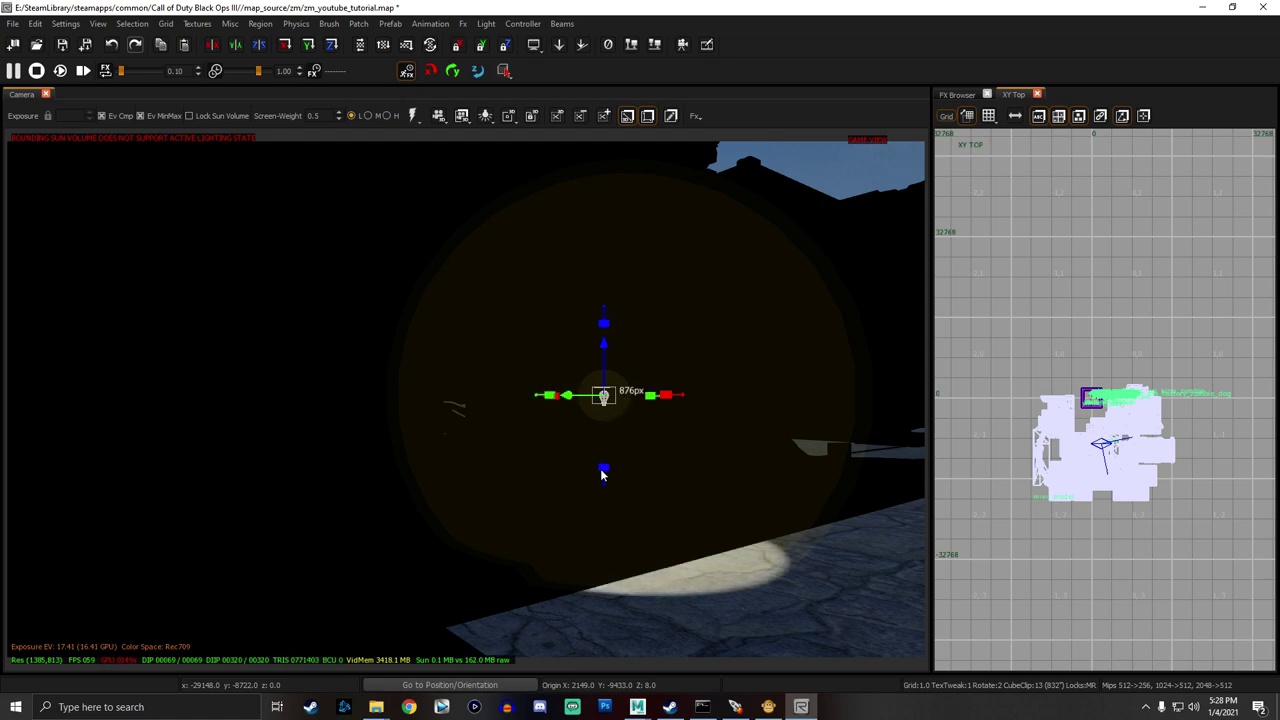
{"action": "left_click_drag", "start_coordinate": [602, 468], "coordinate": [610, 561]}
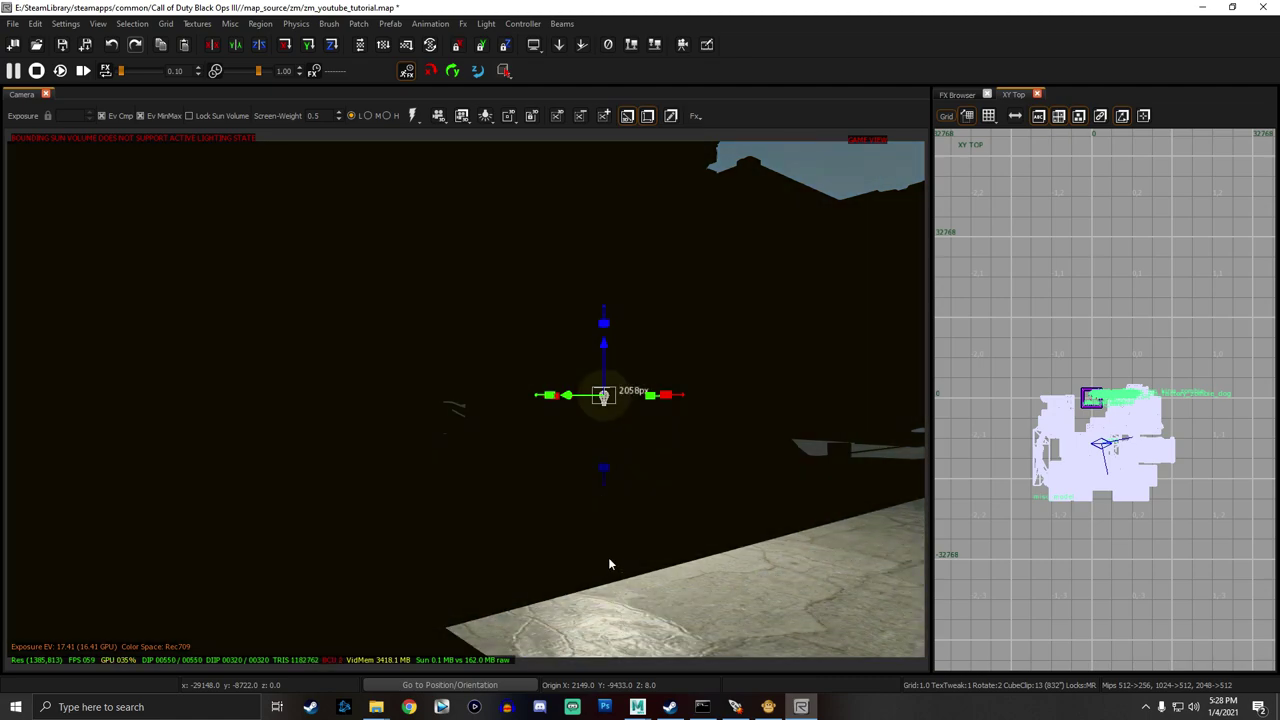
Shift the light sideways along the dark building, check how it illuminates the street and deselect it.
{"action": "right_click_drag", "start_coordinate": [609, 557], "coordinate": [720, 557]}
{"action": "left_click_drag", "start_coordinate": [624, 398], "coordinate": [372, 441]}
{"action": "left_click_drag", "start_coordinate": [407, 395], "coordinate": [491, 563]}
{"action": "right_click_drag", "start_coordinate": [491, 563], "coordinate": [400, 620]}
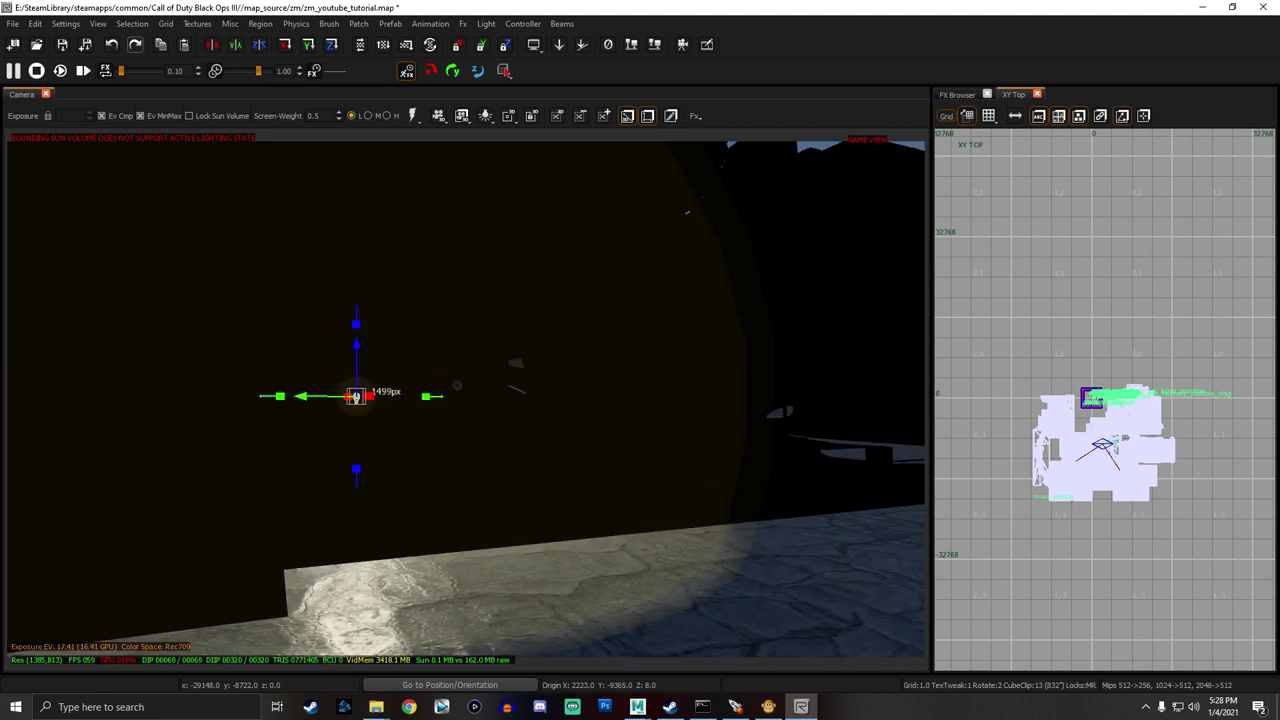
{"action": "right_click_drag", "start_coordinate": [634, 509], "coordinate": [496, 509]}
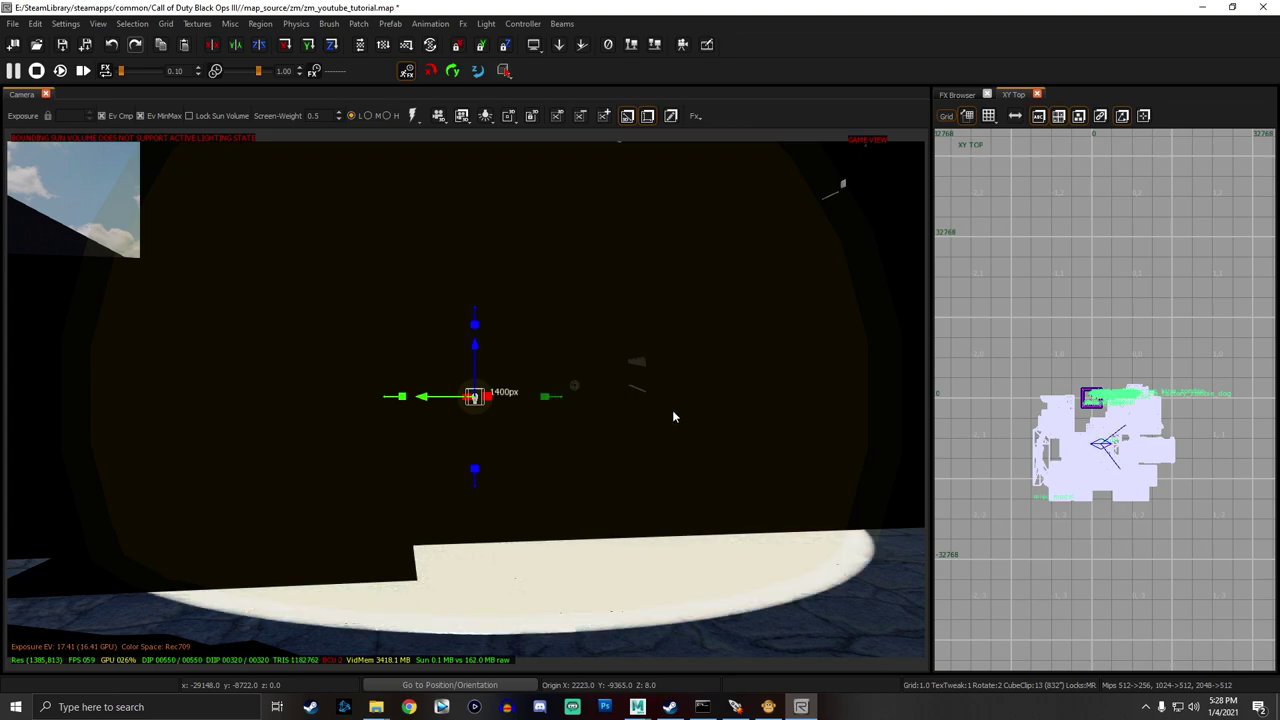
{"action": "right_click_drag", "start_coordinate": [474, 400], "coordinate": [460, 430]}
{"action": "key", "text": "Escape"}
{"action": "right_click_drag", "start_coordinate": [594, 404], "coordinate": [60, 382]}
{"action": "right_click_drag", "start_coordinate": [655, 388], "coordinate": [440, 393]}
{"action": "right_click_drag", "start_coordinate": [466, 399], "coordinate": [876, 380]}
{"action": "right_click_drag", "start_coordinate": [466, 400], "coordinate": [816, 360]}
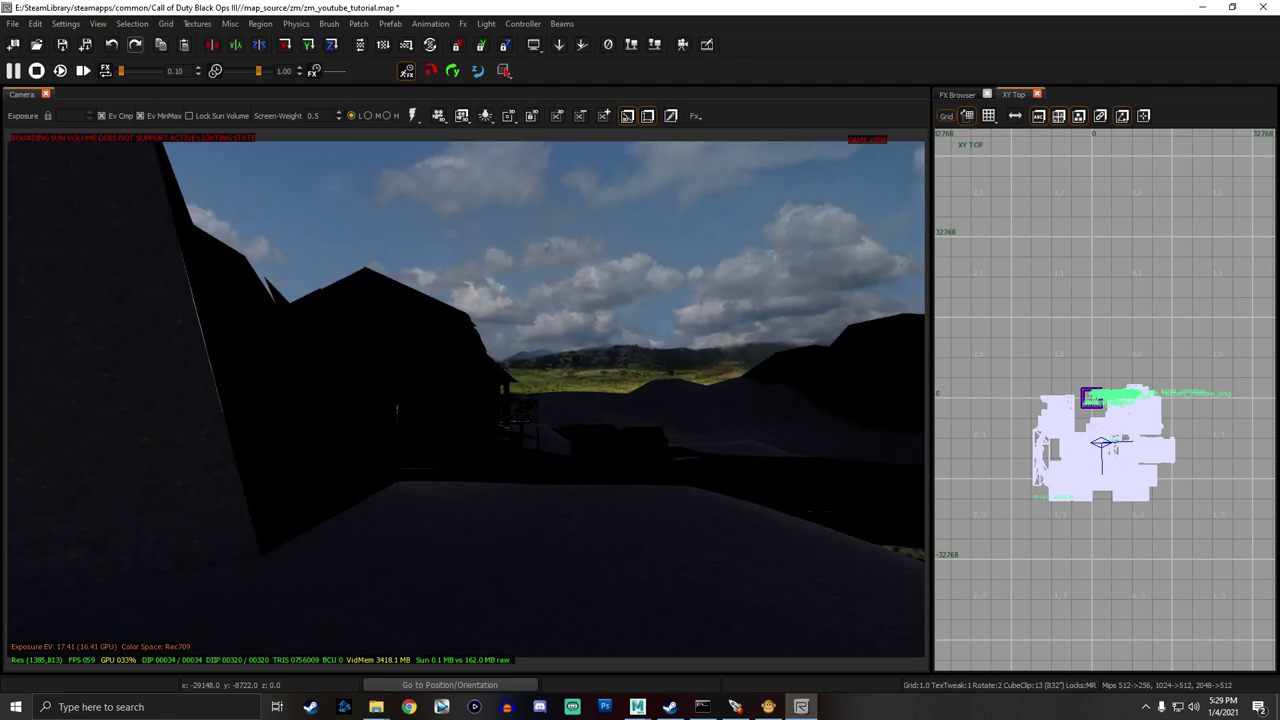
{"action": "right_click_drag", "start_coordinate": [466, 400], "coordinate": [666, 400]}
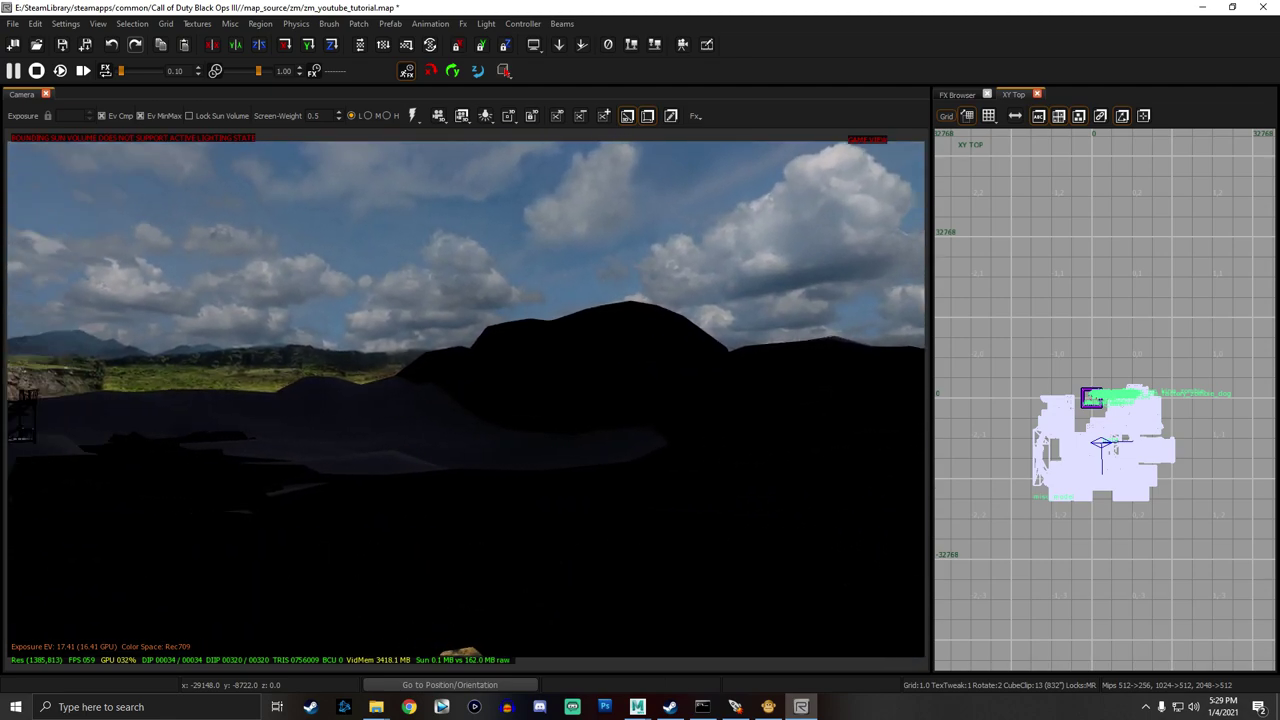
Examine the unlit buildings, terrain and overall extent of the tranzit model from the street and from high above.
{"action": "right_click_drag", "start_coordinate": [466, 400], "coordinate": [366, 425]}
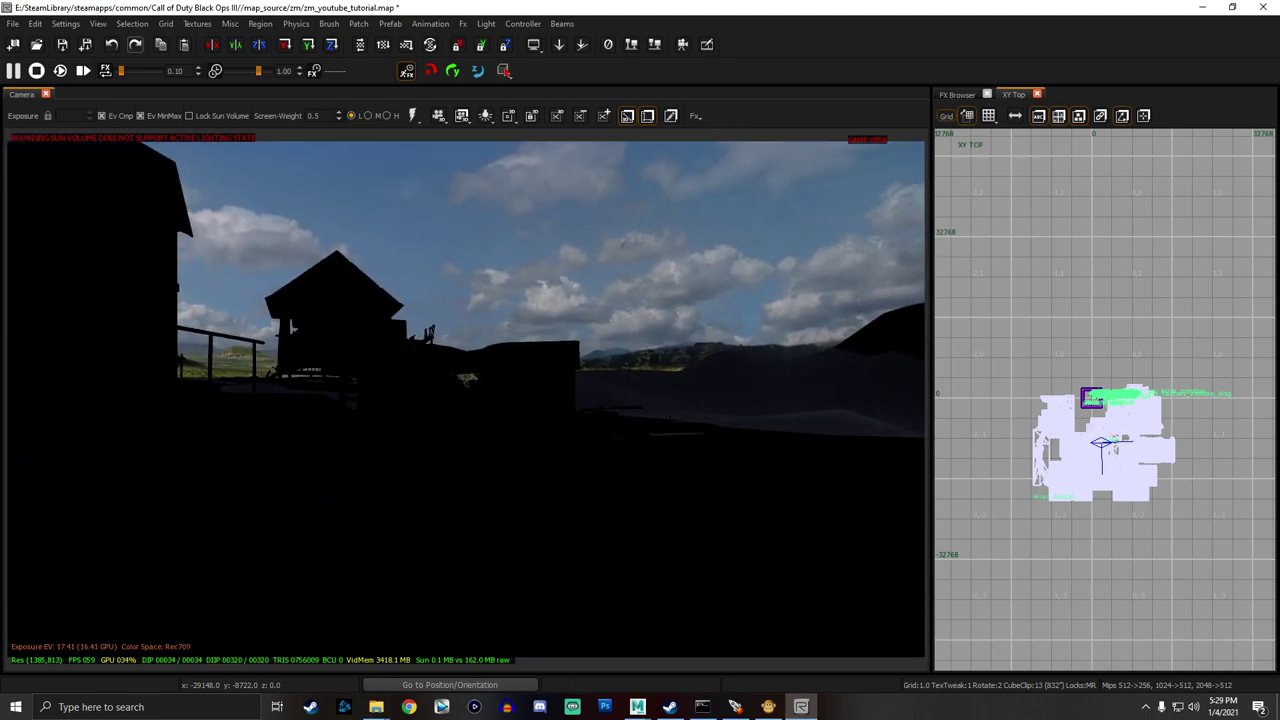
{"action": "right_click_drag", "start_coordinate": [466, 400], "coordinate": [666, 400]}
{"action": "right_click_drag", "start_coordinate": [466, 400], "coordinate": [566, 440]}
{"action": "right_click_drag", "start_coordinate": [466, 400], "coordinate": [596, 450]}
{"action": "right_click_drag", "start_coordinate": [466, 400], "coordinate": [726, 390]}
{"action": "right_click_drag", "start_coordinate": [466, 400], "coordinate": [586, 330]}
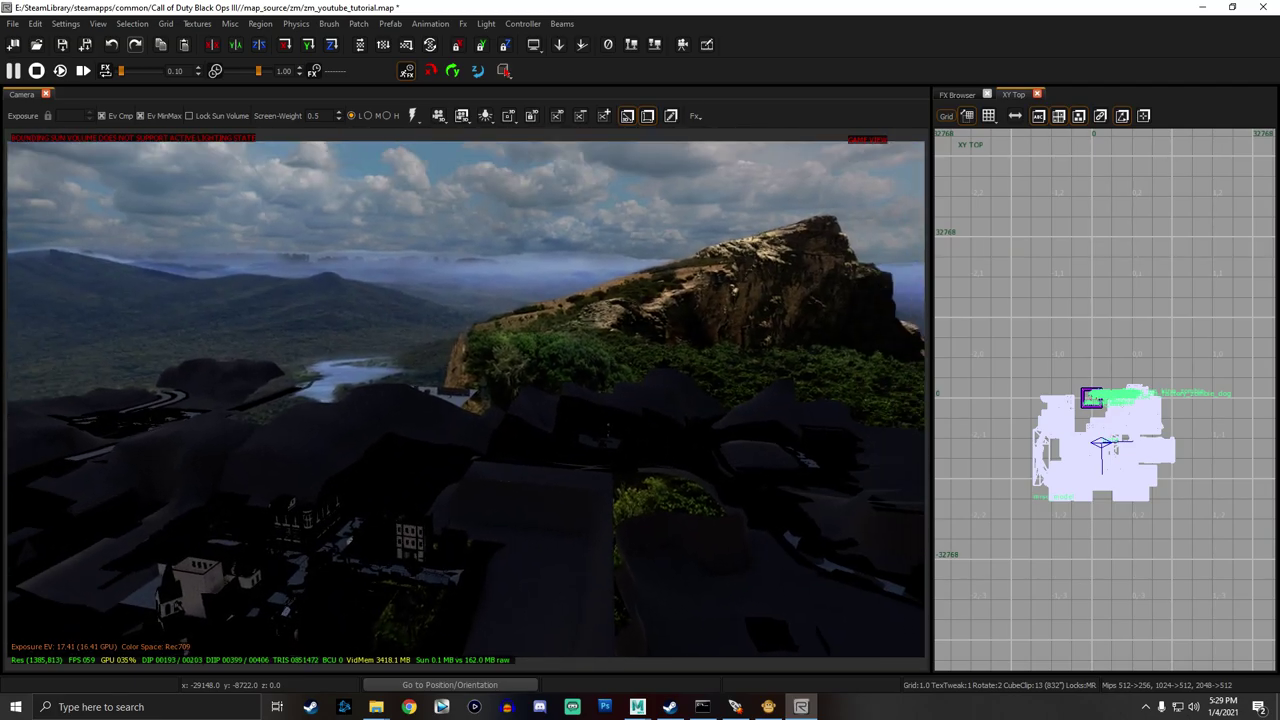
{"action": "right_click_drag", "start_coordinate": [466, 400], "coordinate": [626, 410]}
{"action": "right_click_drag", "start_coordinate": [466, 400], "coordinate": [286, 380]}
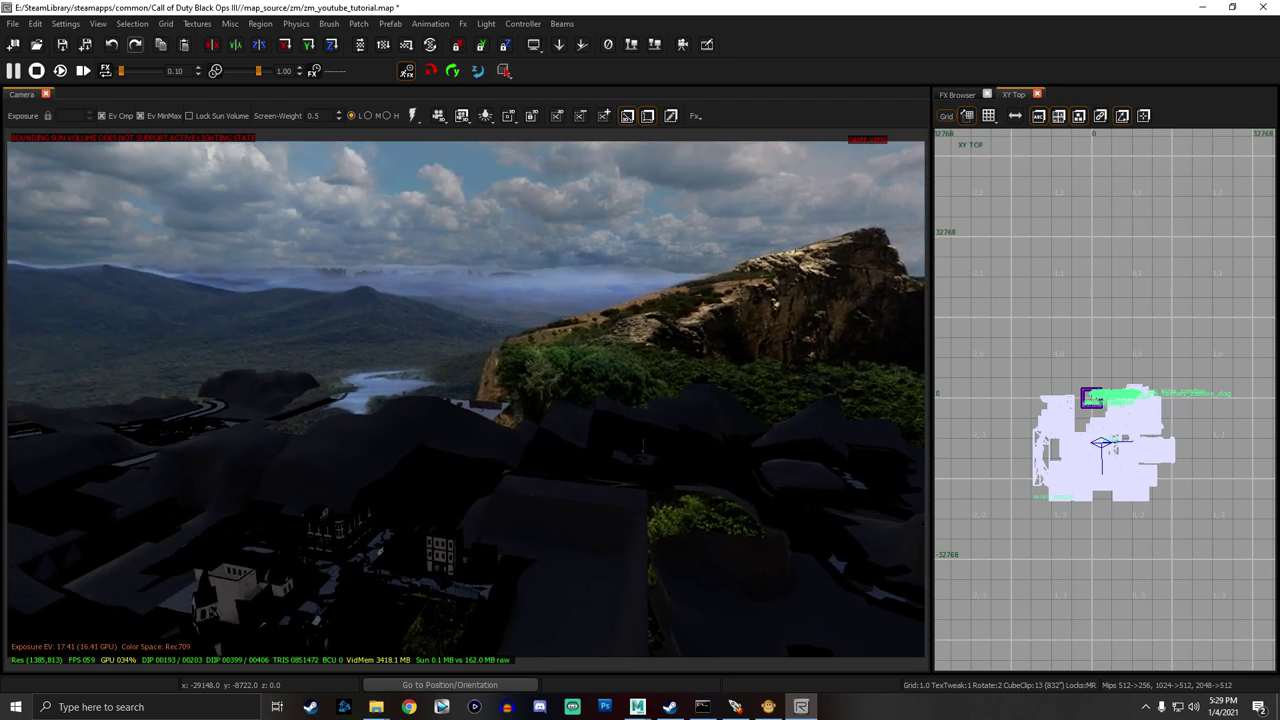
{"action": "right_click_drag", "start_coordinate": [466, 400], "coordinate": [416, 408]}
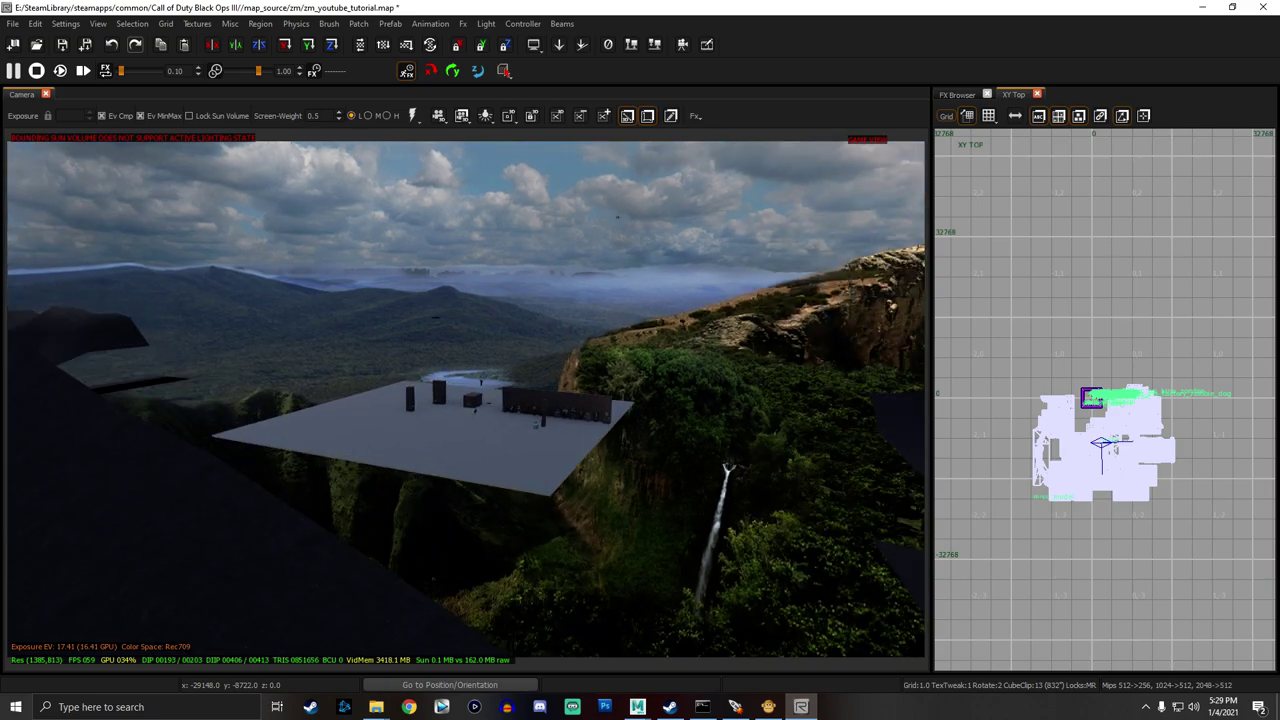
Select the sun volume and enlarge it in the top view to about 41600 by 35200 units, enclosing the whole tranzit model.
{"action": "key", "text": "g"}
{"action": "mouse_move", "coordinate": [601, 462]}
{"action": "right_mouse_down"}
{"action": "mouse_move", "coordinate": [556, 450]}
{"action": "mouse_move", "coordinate": [756, 470]}
{"action": "mouse_move", "coordinate": [356, 464]}
{"action": "mouse_move", "coordinate": [596, 462]}
{"action": "mouse_move", "coordinate": [600, 510]}
{"action": "mouse_move", "coordinate": [605, 477]}
{"action": "mouse_move", "coordinate": [590, 477]}
{"action": "mouse_move", "coordinate": [660, 500]}
{"action": "mouse_move", "coordinate": [617, 454]}
{"action": "right_mouse_up"}
{"action": "left_click", "coordinate": [605, 477], "text": "shift"}
{"action": "scroll", "coordinate": [1190, 422], "scroll_direction": "down", "scroll_amount": 4}
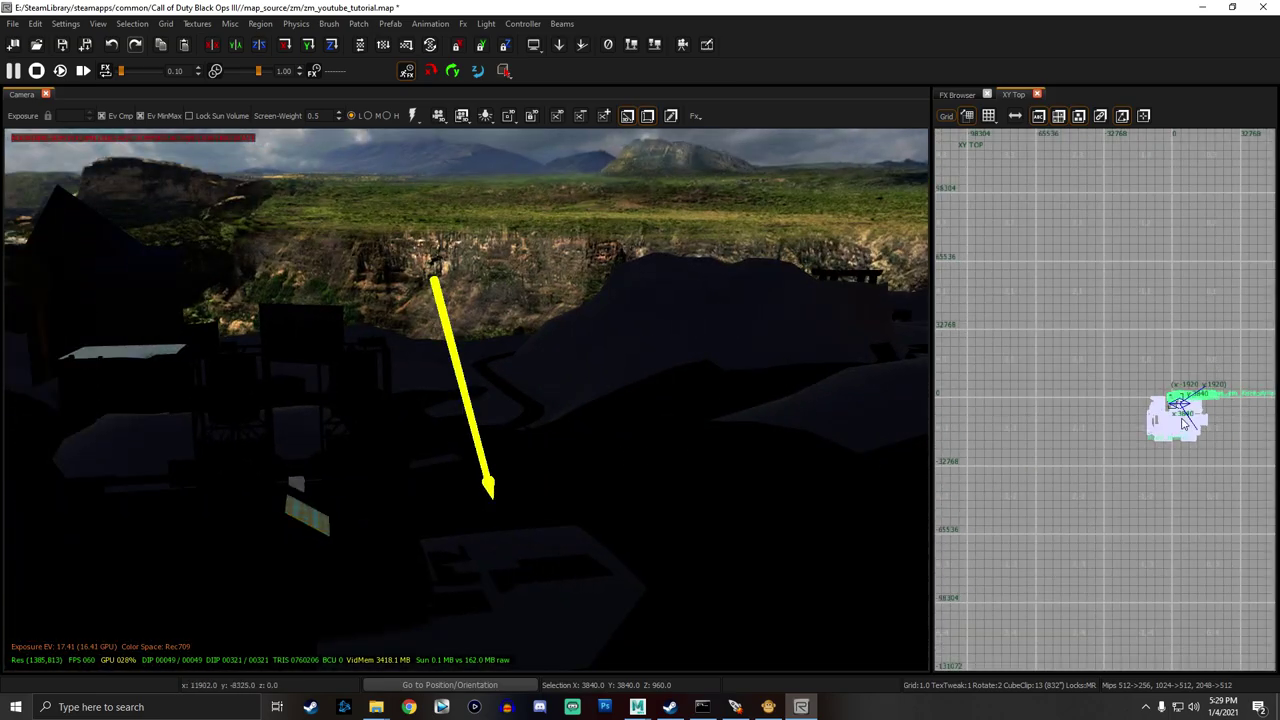
{"action": "left_click_drag", "start_coordinate": [1215, 430], "coordinate": [1248, 427]}
{"action": "right_click_drag", "start_coordinate": [620, 446], "coordinate": [560, 392]}
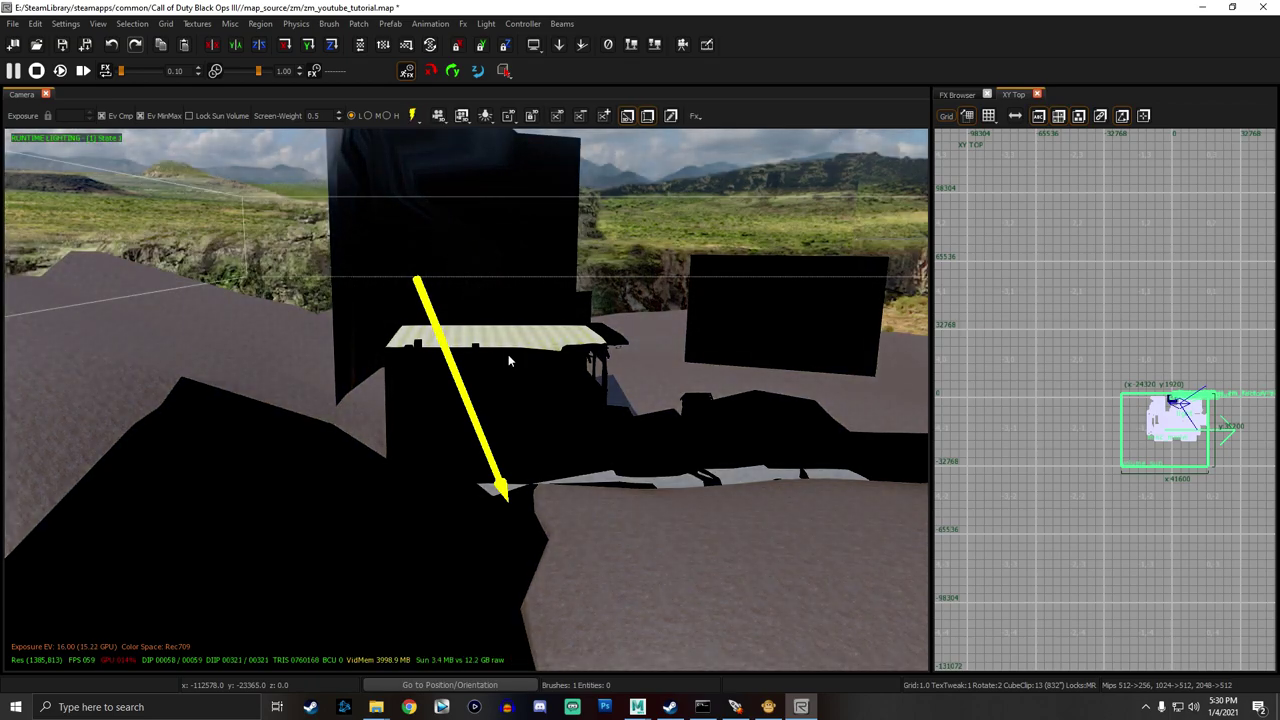
Examine the sunlit terrain and the dark surfaces across the tranzit model at ground level.
{"action": "right_click_drag", "start_coordinate": [508, 356], "coordinate": [650, 400]}
{"action": "right_click_drag", "start_coordinate": [550, 400], "coordinate": [652, 401]}
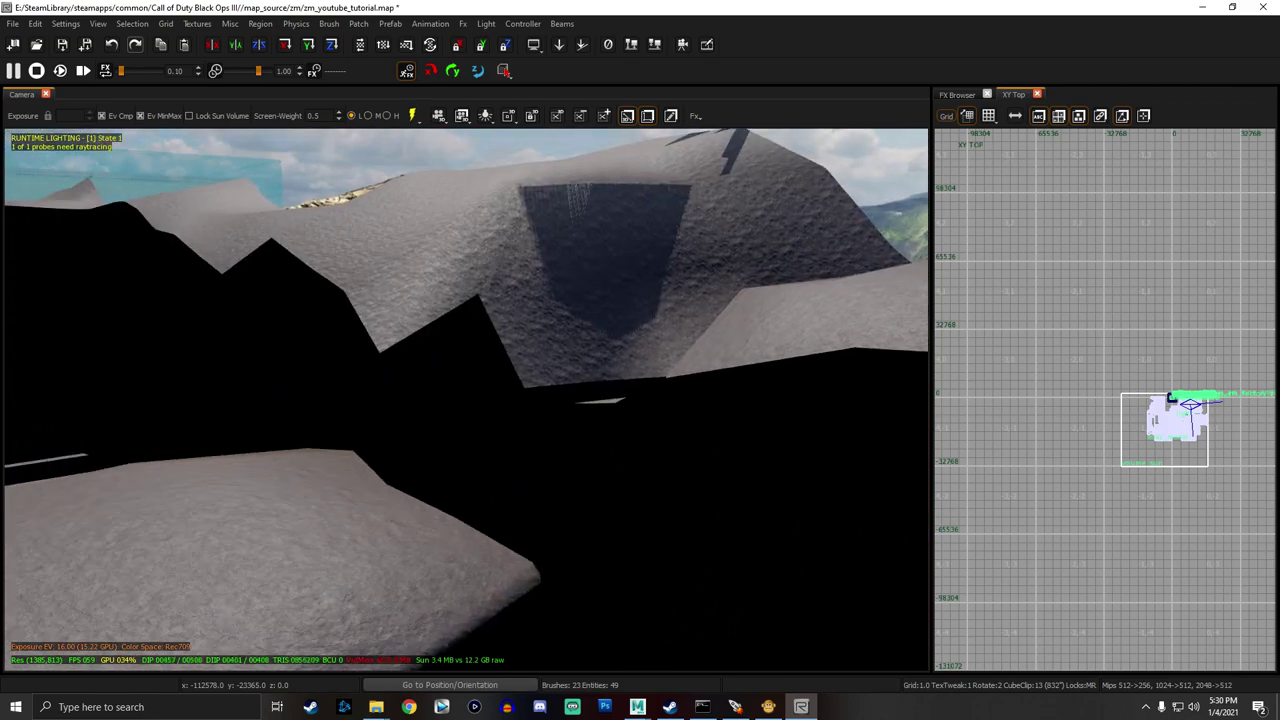
{"action": "right_click_drag", "start_coordinate": [652, 401], "coordinate": [660, 401]}
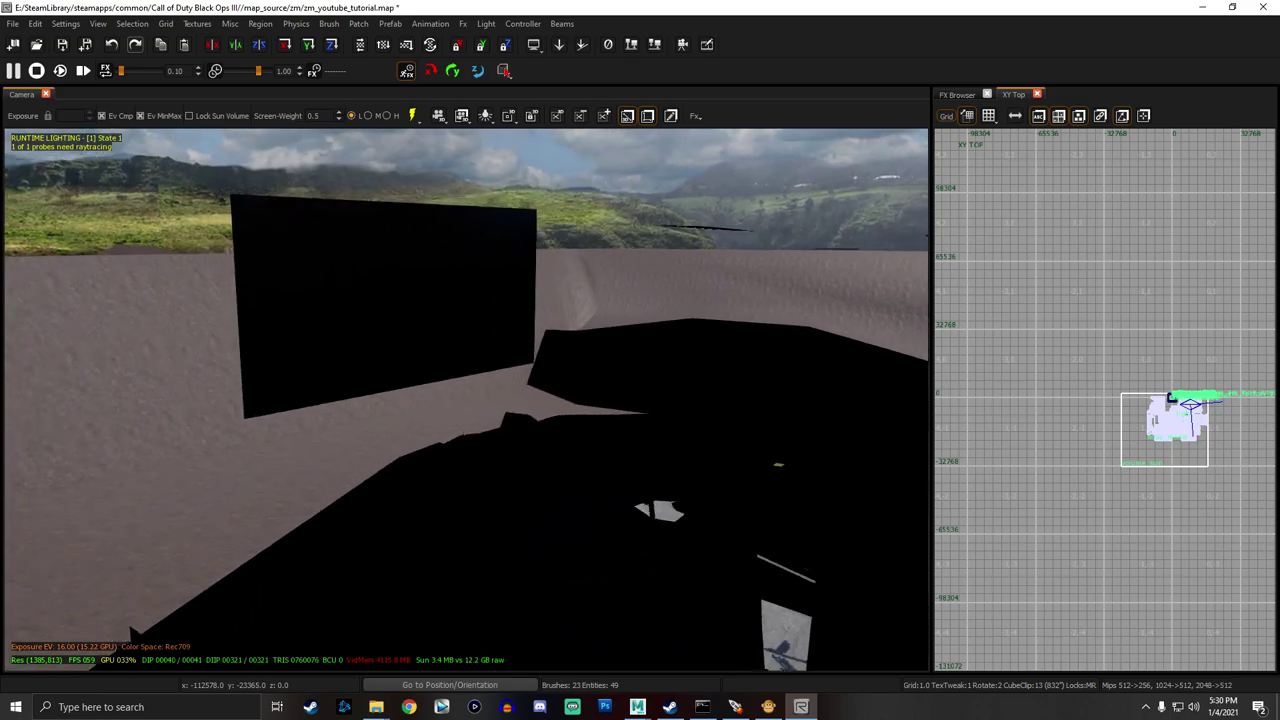
{"action": "right_click_drag", "start_coordinate": [466, 400], "coordinate": [406, 410]}
{"action": "right_click_drag", "start_coordinate": [220, 336], "coordinate": [520, 410]}
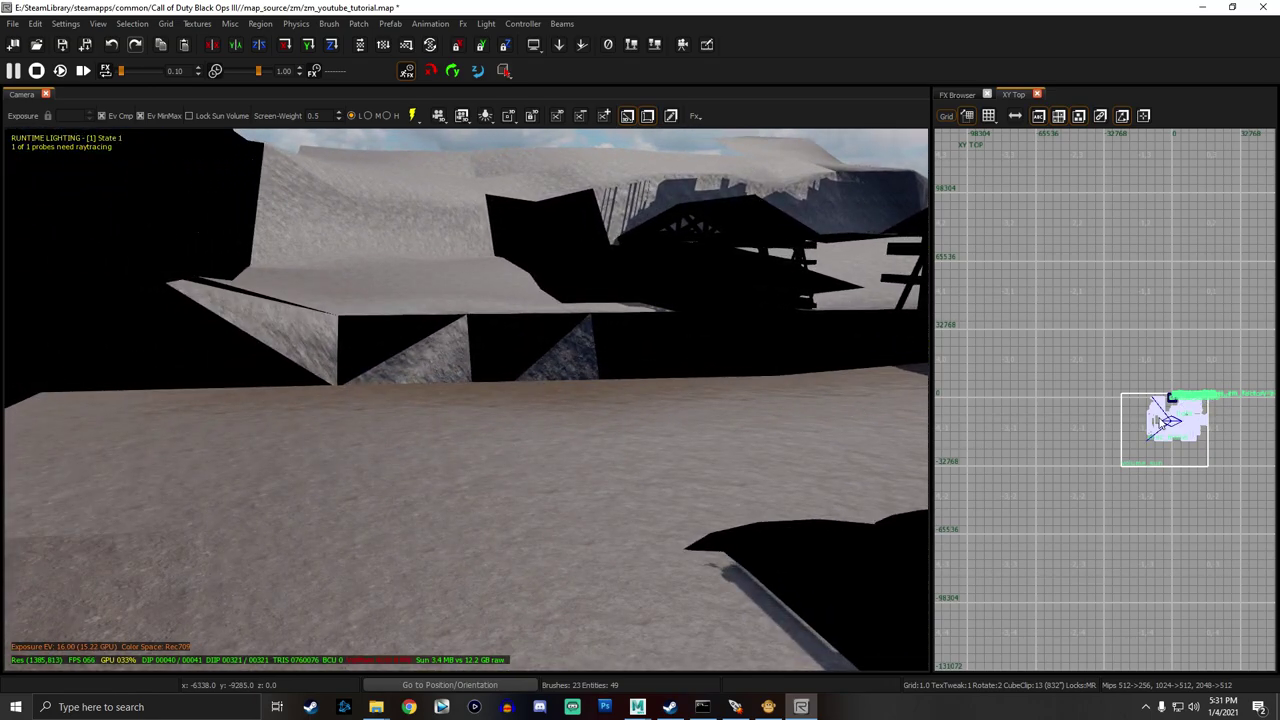
{"action": "scroll", "coordinate": [1161, 424], "scroll_direction": "up", "scroll_amount": 13}
{"action": "left_click", "coordinate": [538, 548], "text": "shift"}
{"action": "key", "text": "Escape"}
{"action": "scroll", "coordinate": [1096, 405], "scroll_direction": "down", "scroll_amount": 3}
{"action": "scroll", "coordinate": [1182, 407], "scroll_direction": "up", "scroll_amount": 5}
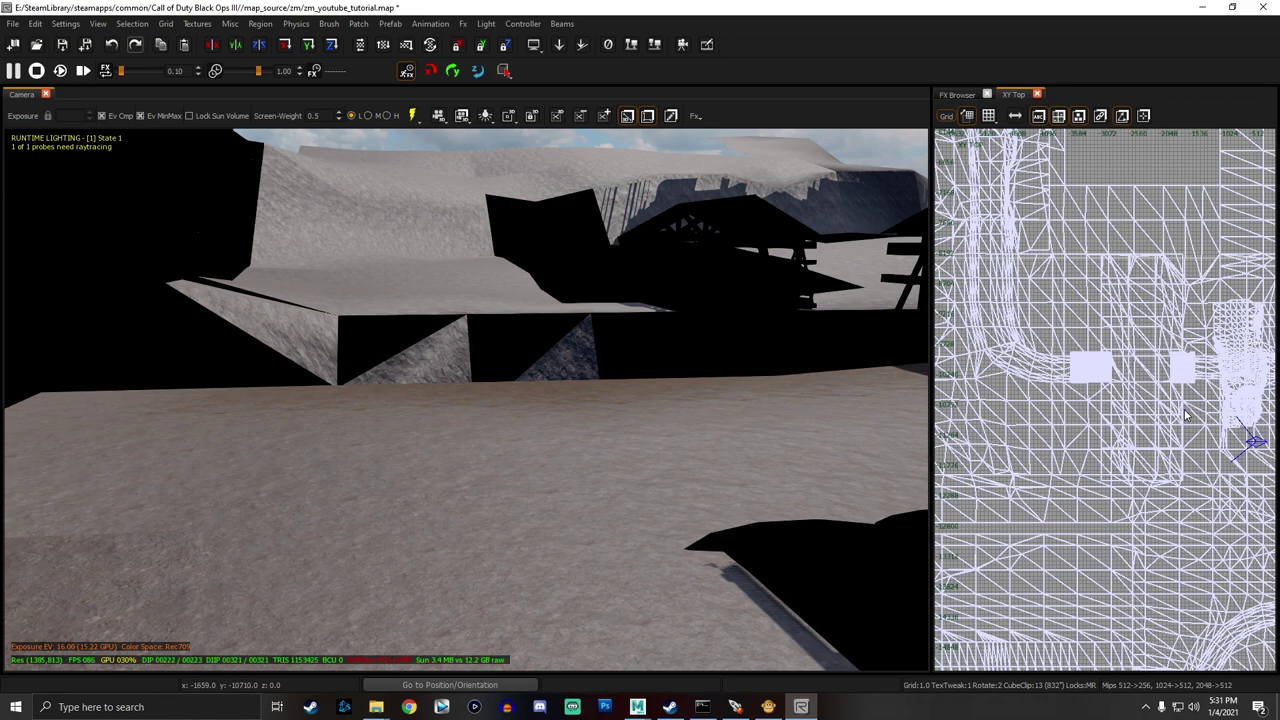
Draw a square brush about 597 units long on the terrain near the wooden shelter and flatten it into a thin slab at ground level.
{"action": "left_click_drag", "start_coordinate": [1182, 407], "coordinate": [1214, 443]}
{"action": "mouse_move", "coordinate": [742, 349]}
{"action": "right_mouse_down"}
{"action": "mouse_move", "coordinate": [742, 390]}
{"action": "mouse_move", "coordinate": [762, 394]}
{"action": "mouse_move", "coordinate": [762, 260]}
{"action": "mouse_move", "coordinate": [800, 295]}
{"action": "mouse_move", "coordinate": [762, 350]}
{"action": "mouse_move", "coordinate": [755, 215]}
{"action": "mouse_move", "coordinate": [740, 275]}
{"action": "mouse_move", "coordinate": [670, 250]}
{"action": "mouse_move", "coordinate": [565, 290]}
{"action": "right_mouse_up"}
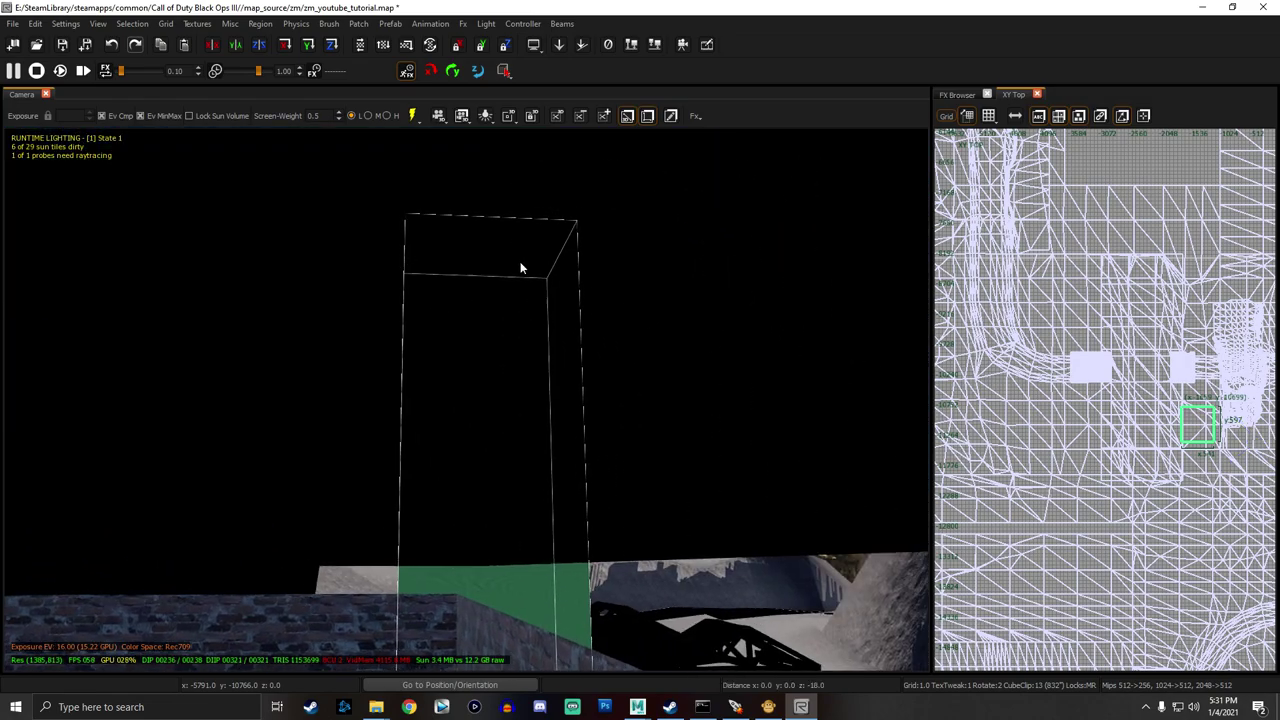
{"action": "mouse_move", "coordinate": [524, 555]}
{"action": "right_mouse_down"}
{"action": "mouse_move", "coordinate": [524, 340]}
{"action": "mouse_move", "coordinate": [524, 600]}
{"action": "mouse_move", "coordinate": [554, 627]}
{"action": "right_mouse_up"}
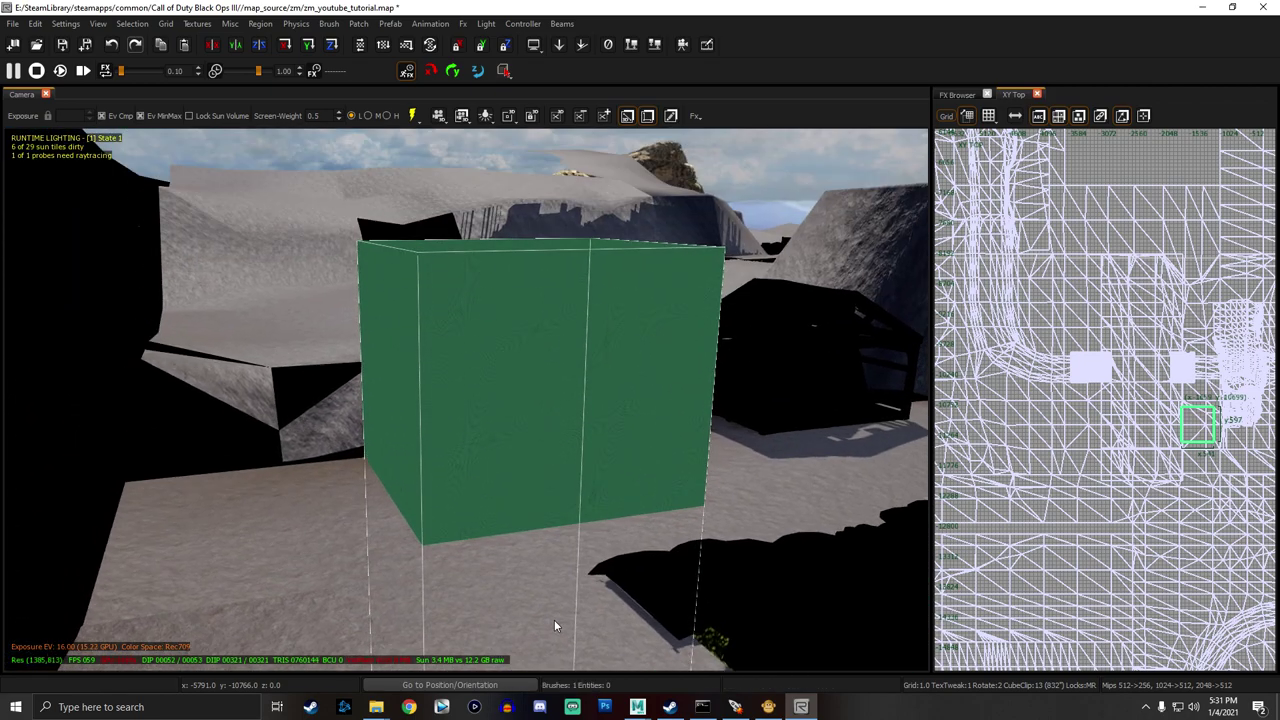
{"action": "mouse_move", "coordinate": [558, 200]}
{"action": "left_mouse_down"}
{"action": "mouse_move", "coordinate": [524, 523]}
{"action": "mouse_move", "coordinate": [539, 484]}
{"action": "left_mouse_up"}
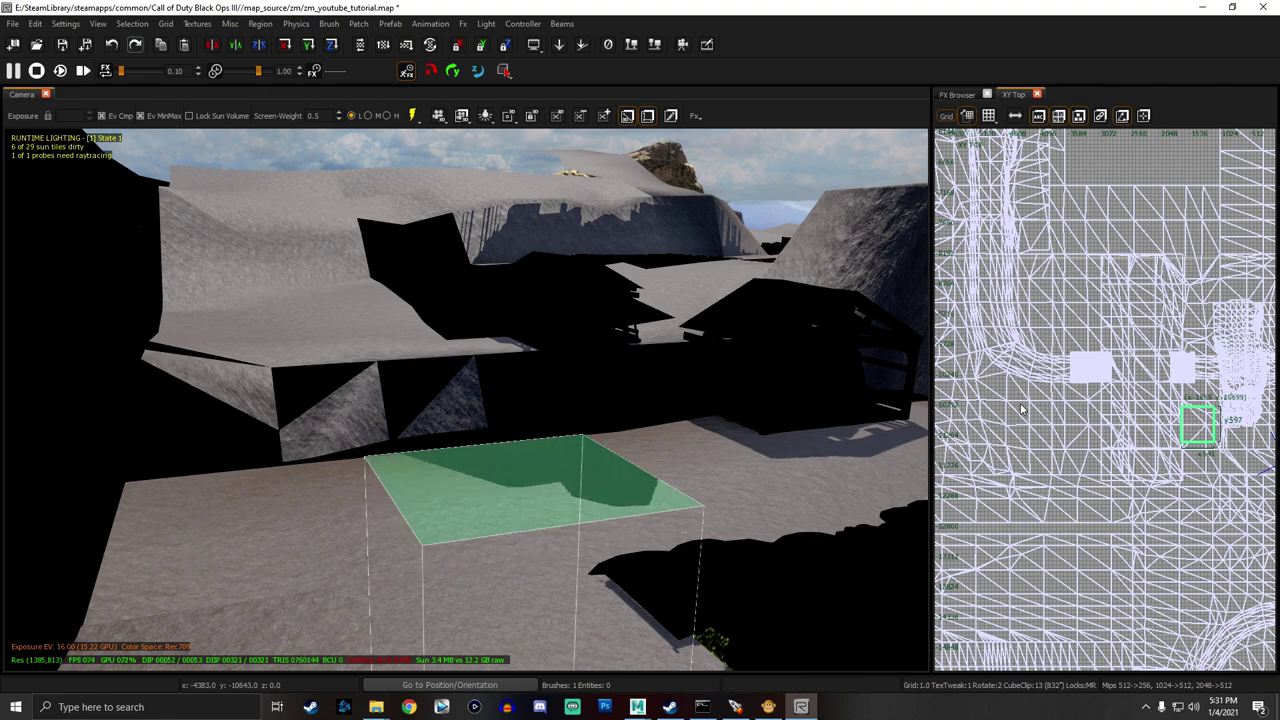
{"action": "key", "text": "ctrl+Tab"}
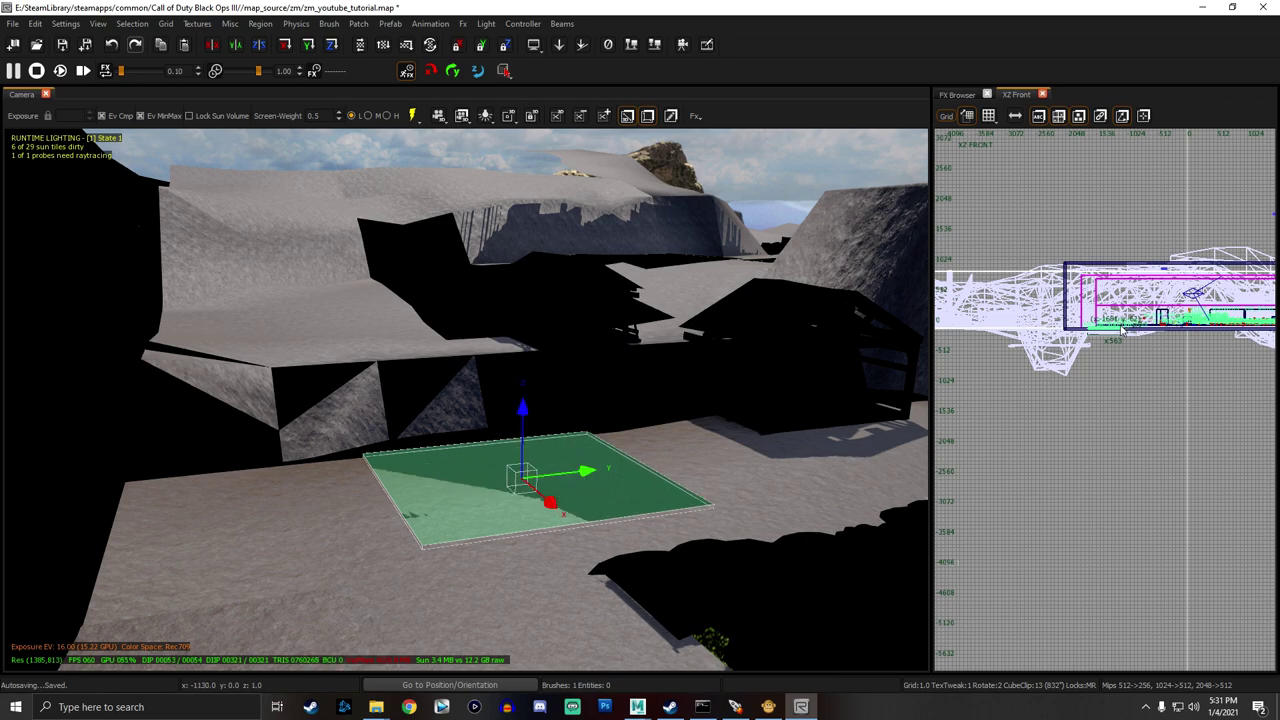
Stretch the flat brush in the top view to about 2401 by 2989 units over the surrounding ground.
{"action": "key", "text": "ctrl+Tab"}
{"action": "key", "text": "ctrl+Tab"}
{"action": "scroll", "coordinate": [1119, 401], "scroll_direction": "up", "scroll_amount": 2}
{"action": "left_click_drag", "start_coordinate": [1094, 483], "coordinate": [1099, 532]}
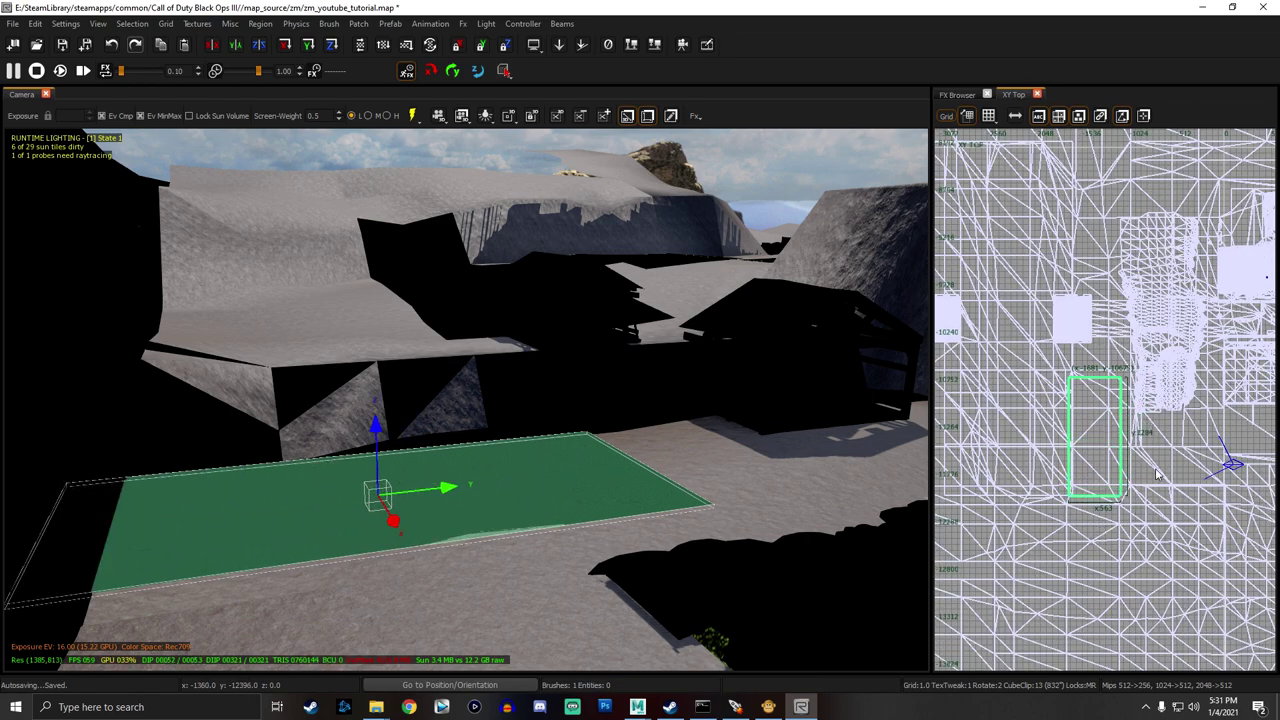
{"action": "left_click_drag", "start_coordinate": [1150, 495], "coordinate": [1228, 425]}
{"action": "left_click_drag", "start_coordinate": [1069, 441], "coordinate": [1027, 403]}
{"action": "left_click_drag", "start_coordinate": [1060, 325], "coordinate": [1050, 203]}
{"action": "right_click_drag", "start_coordinate": [1101, 225], "coordinate": [1046, 243]}
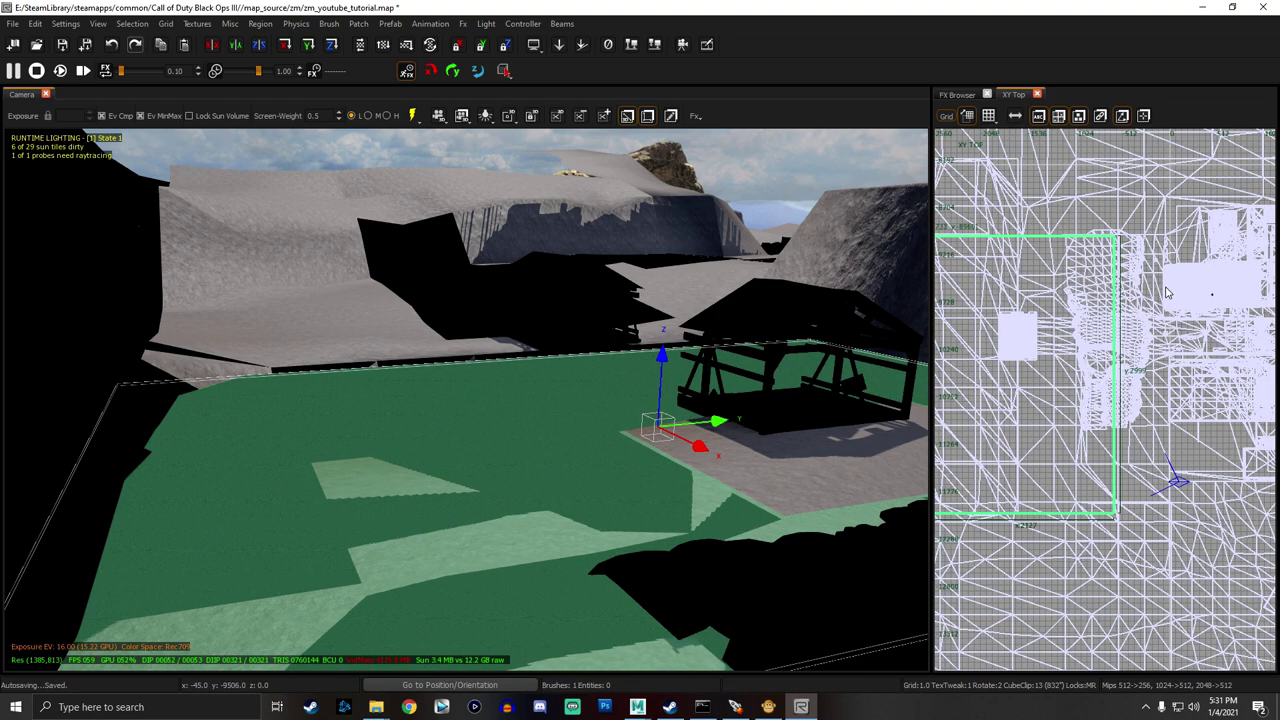
{"action": "left_click_drag", "start_coordinate": [1166, 293], "coordinate": [1191, 294]}
Apply the clip texture to the flat ground brush and deselect it.
{"action": "right_click_drag", "start_coordinate": [711, 383], "coordinate": [685, 389]}
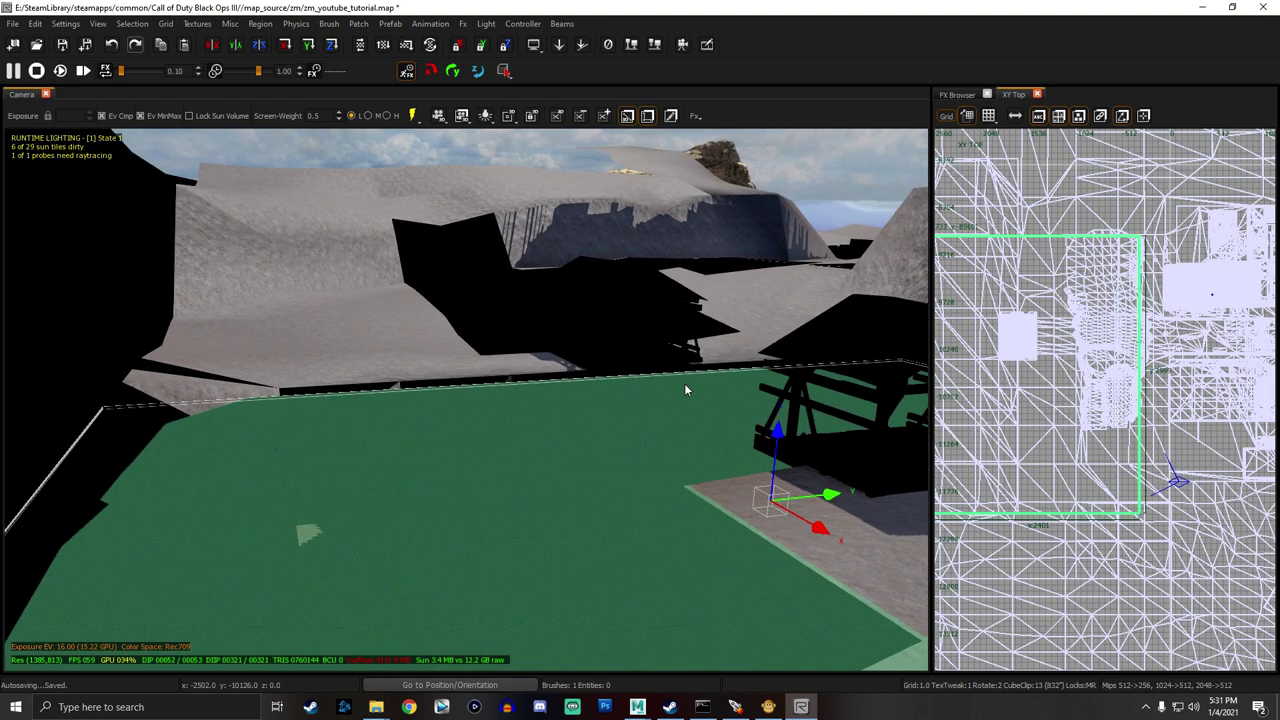
{"action": "right_click_drag", "start_coordinate": [827, 542], "coordinate": [643, 551]}
{"action": "key", "text": "t"}
{"action": "left_click", "coordinate": [1108, 219]}
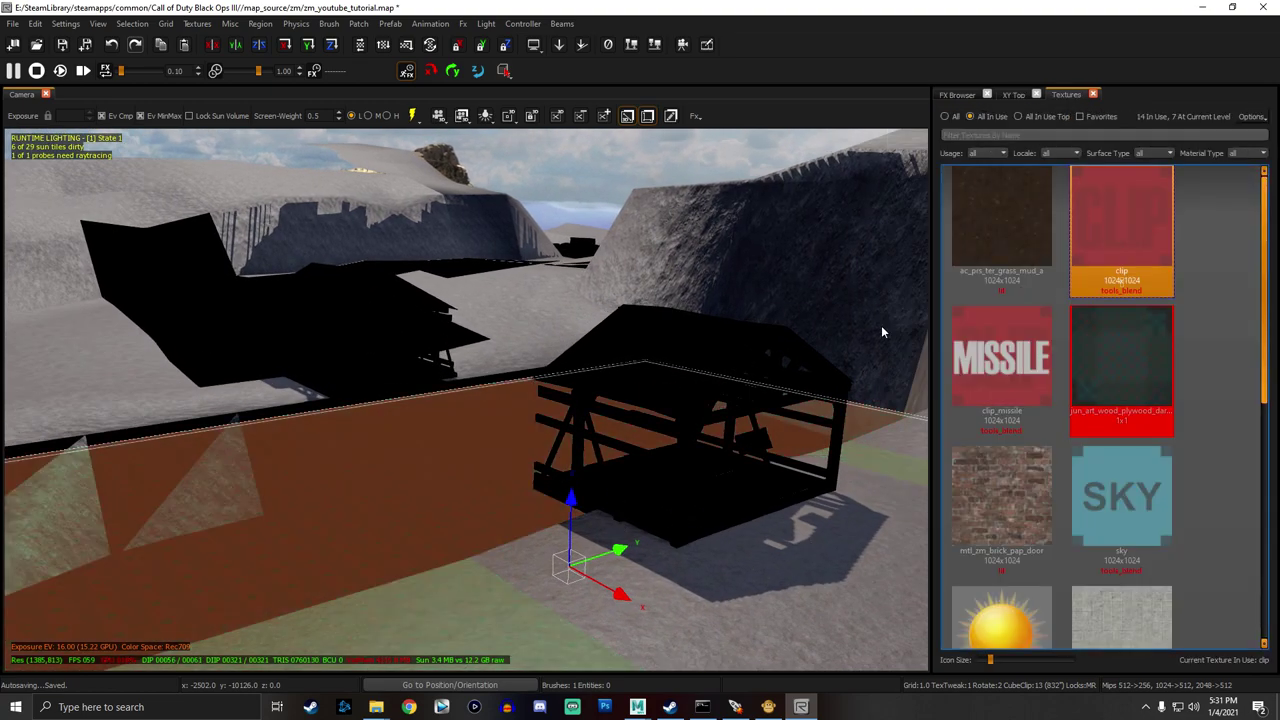
{"action": "key", "text": "t"}
{"action": "key", "text": "Escape"}
Inspect the area covered by the clip brush with the tranzit model out of view, then deselect the brush.
{"action": "right_click_drag", "start_coordinate": [559, 506], "coordinate": [560, 540]}
{"action": "right_click_drag", "start_coordinate": [440, 492], "coordinate": [560, 495]}
{"action": "right_click_drag", "start_coordinate": [370, 498], "coordinate": [394, 487]}
{"action": "left_click", "coordinate": [388, 408]}
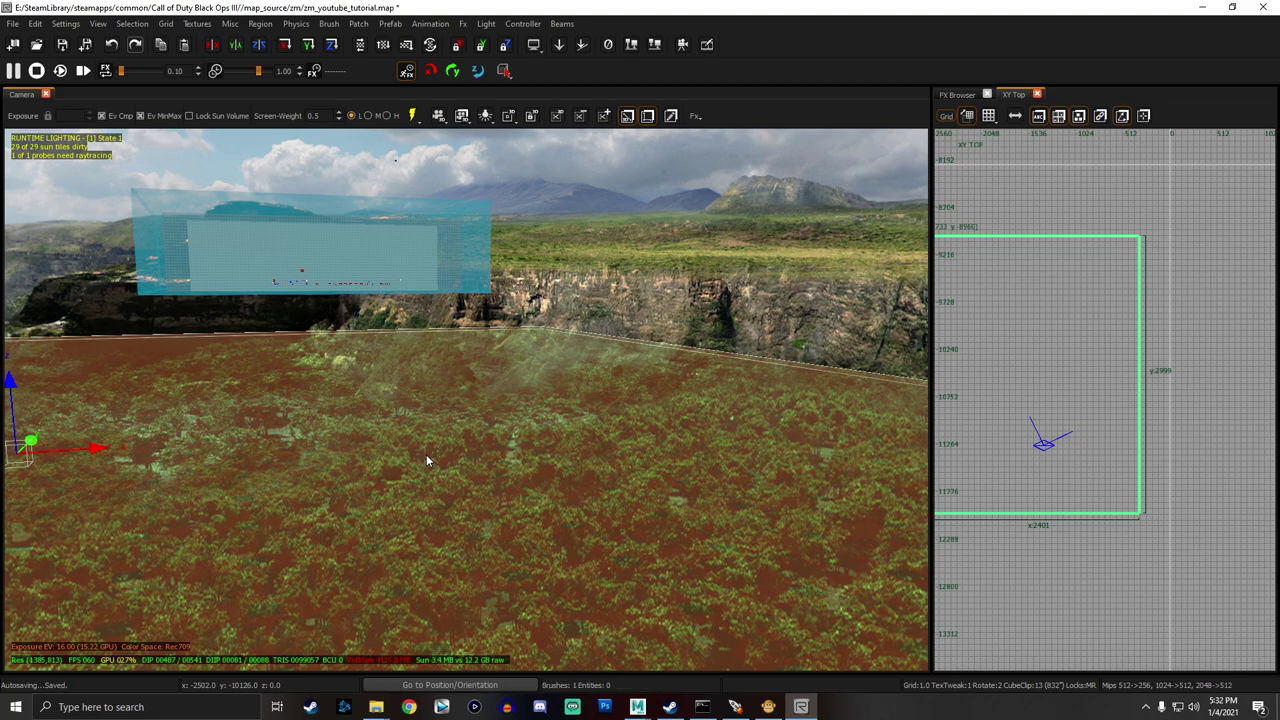
{"action": "key", "text": "Escape"}
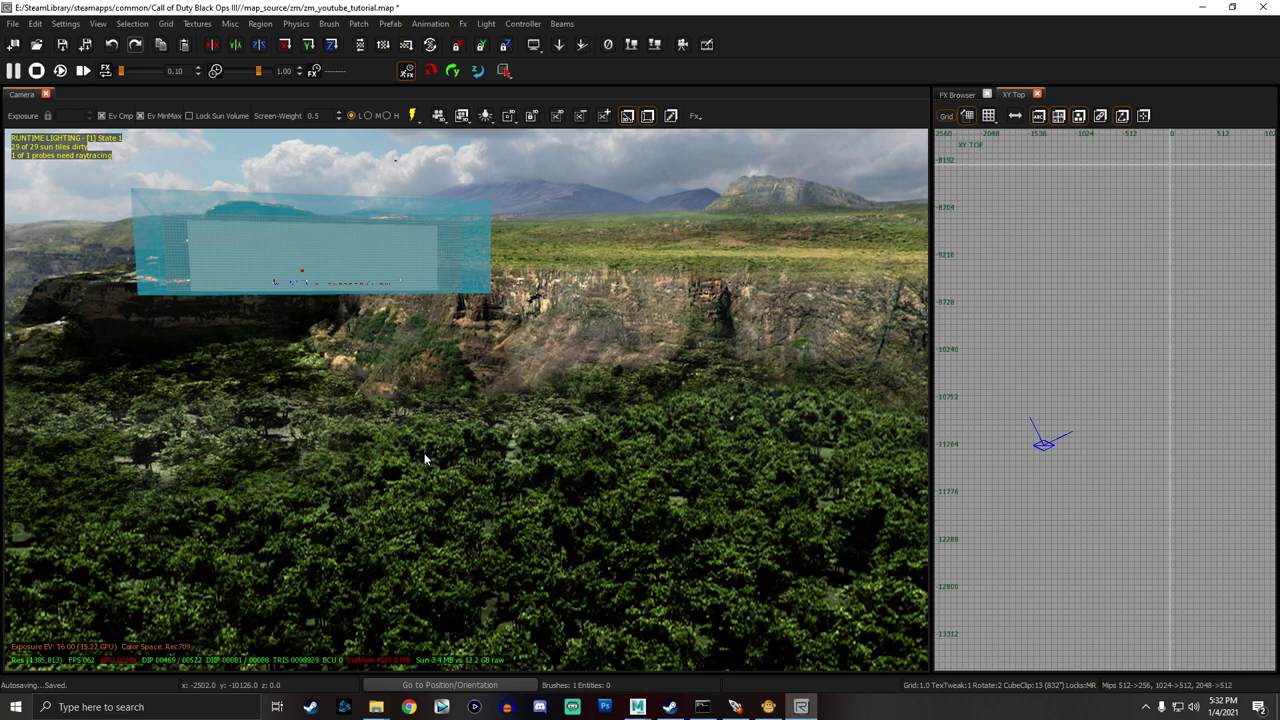
{"action": "key", "text": "b"}
{"action": "key", "text": "b"}
Minimize the level editor, switch to the Maya window with sg4y_tranzit.mb and start a new empty scene.
{"action": "left_click", "coordinate": [1196, 9]}
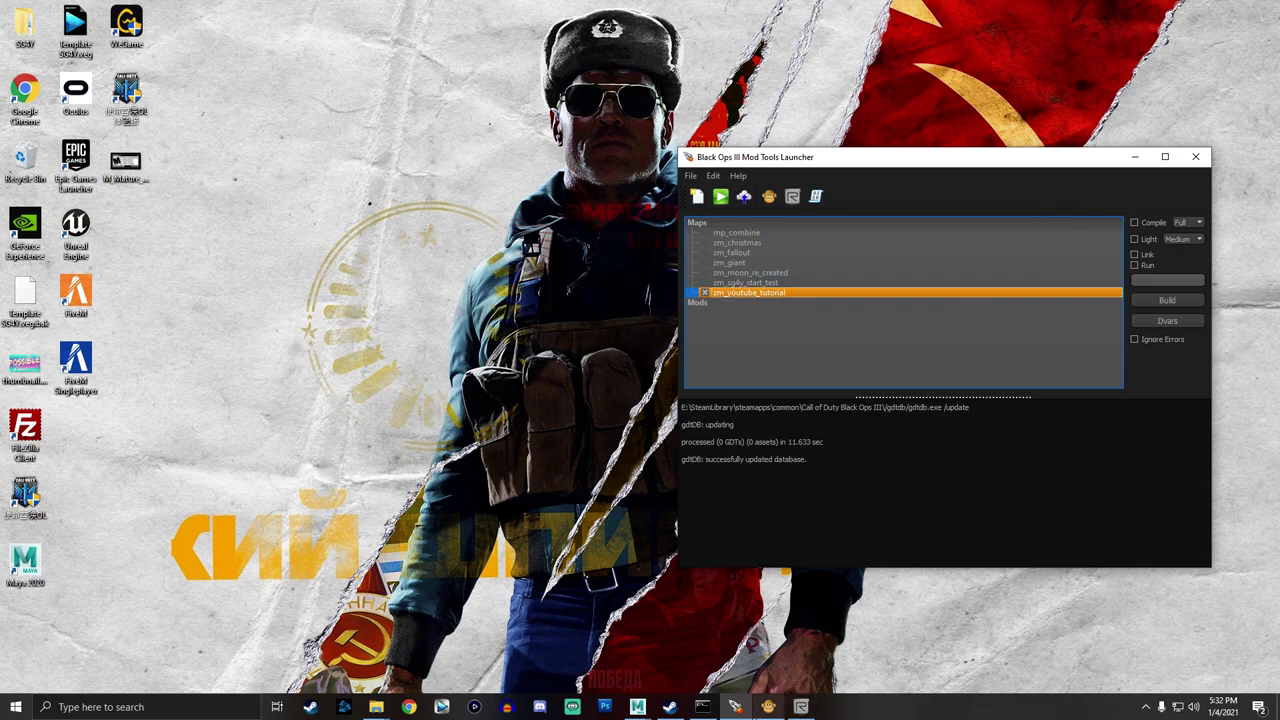
{"action": "left_click", "coordinate": [637, 707]}
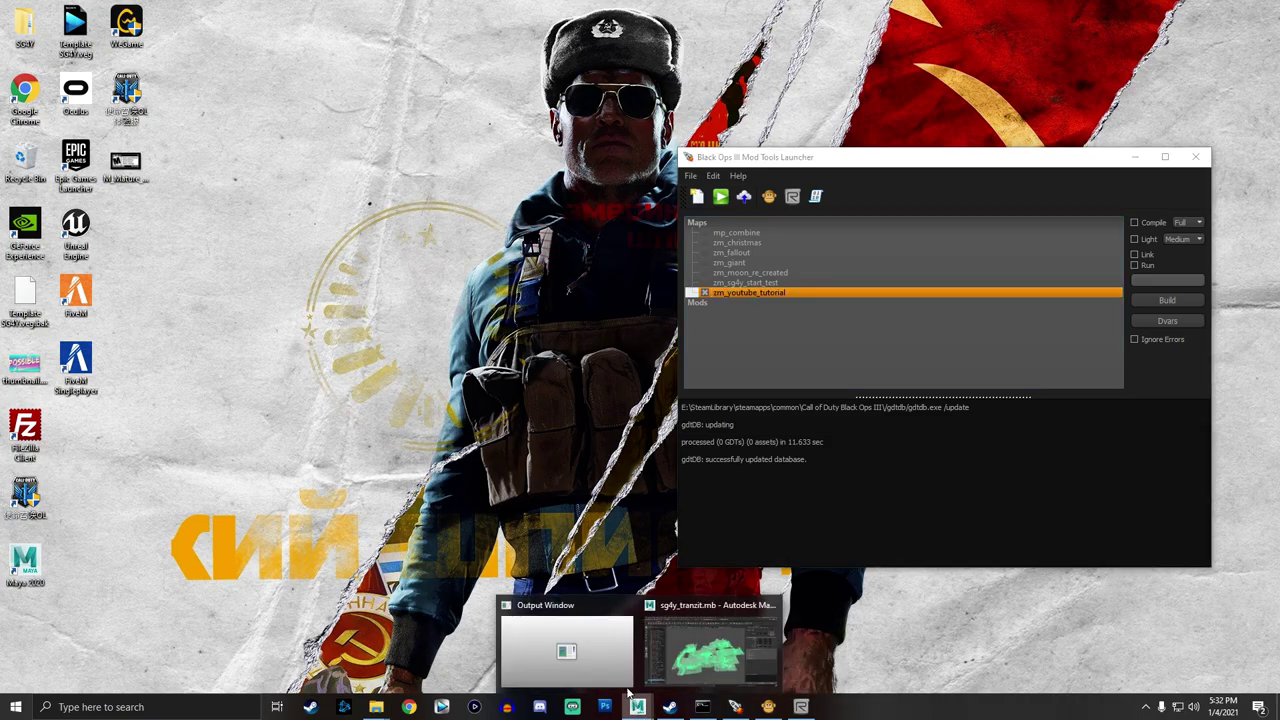
{"action": "left_click", "coordinate": [697, 653]}
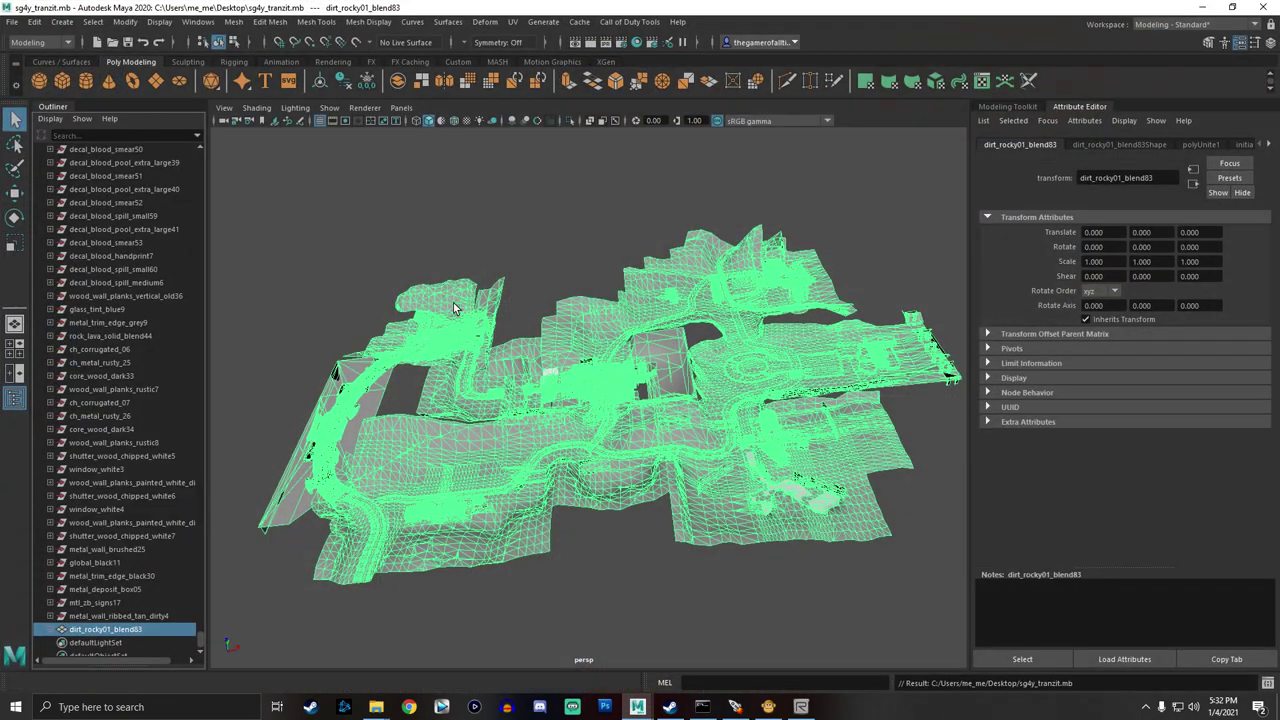
{"action": "left_click", "coordinate": [15, 27]}
{"action": "left_click", "coordinate": [41, 47]}
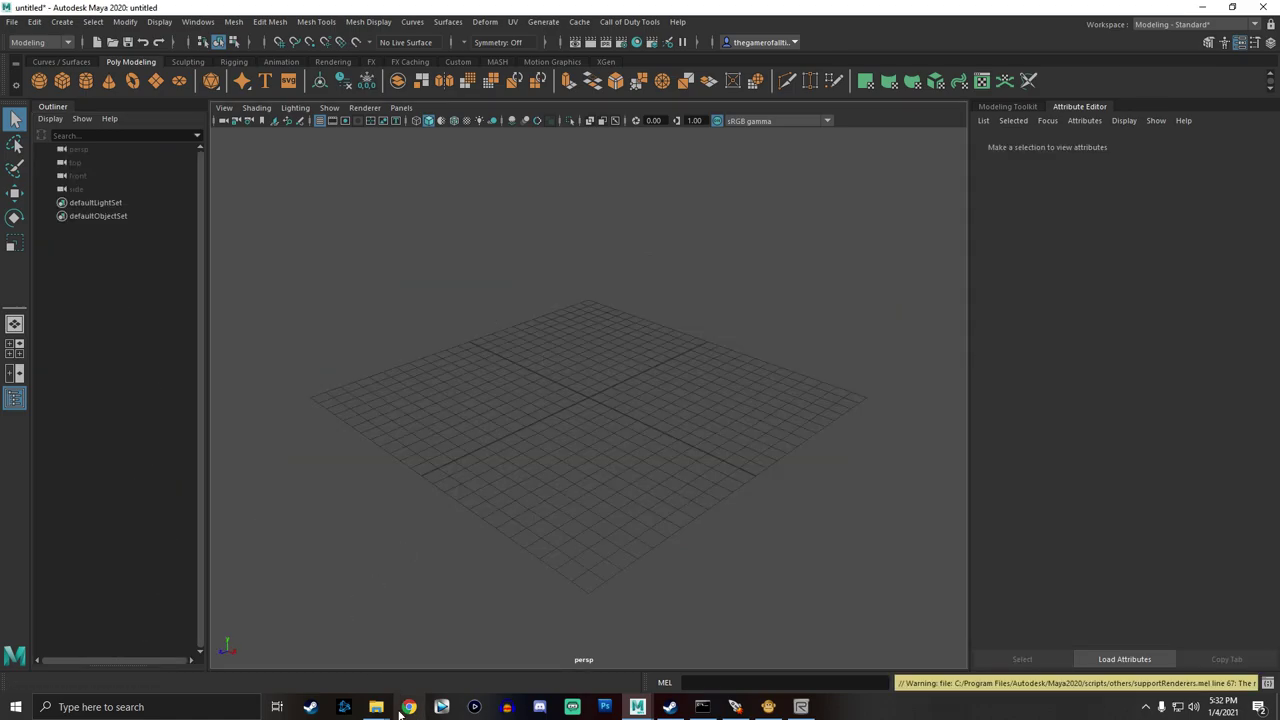
Switch to File Explorer, close the bin window, open the die_rise folder inside zombies_maps and load its map model into the Maya scene.
{"action": "left_click", "coordinate": [383, 709]}
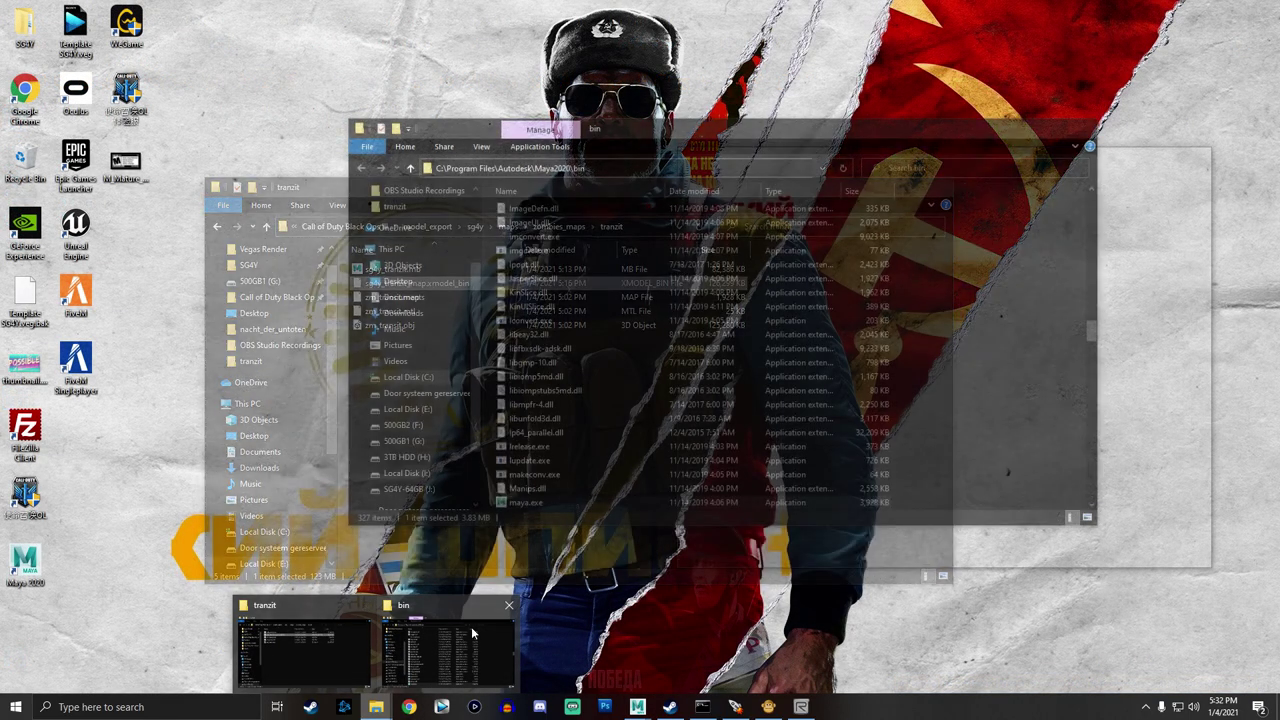
{"action": "left_click", "coordinate": [501, 606]}
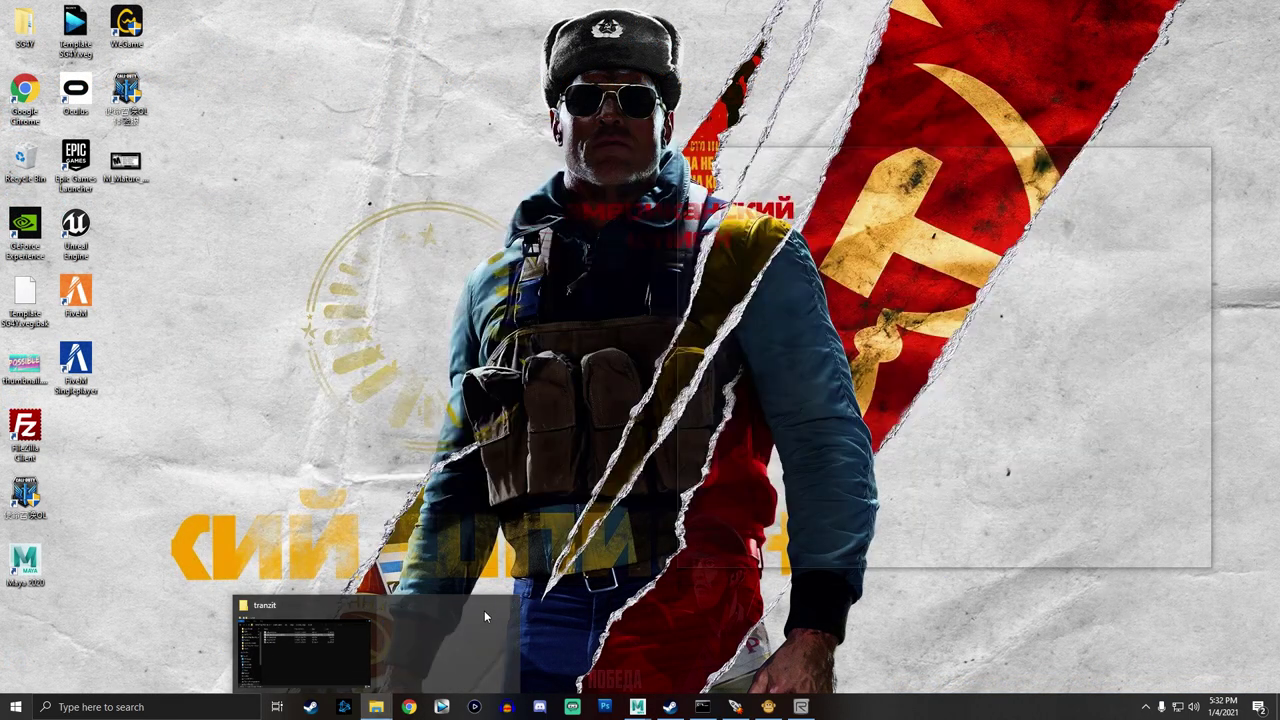
{"action": "left_click", "coordinate": [370, 617]}
{"action": "left_click", "coordinate": [557, 227]}
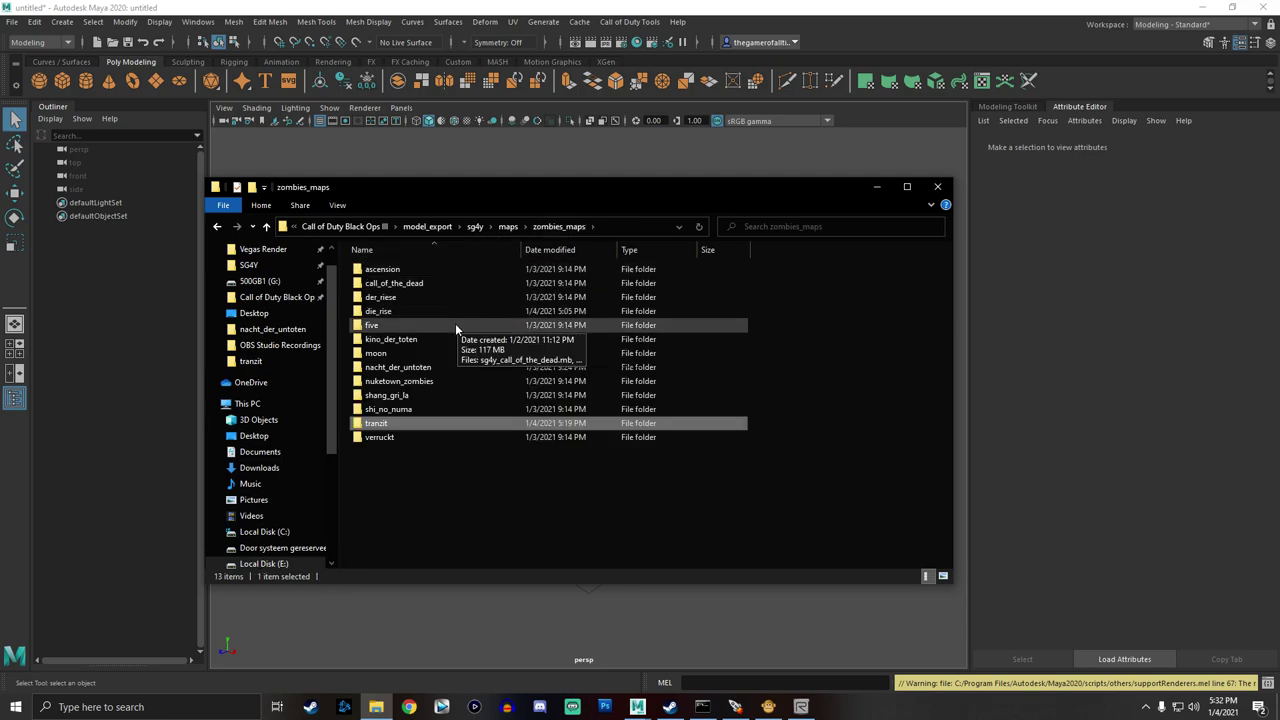
{"action": "double_click", "coordinate": [398, 311]}
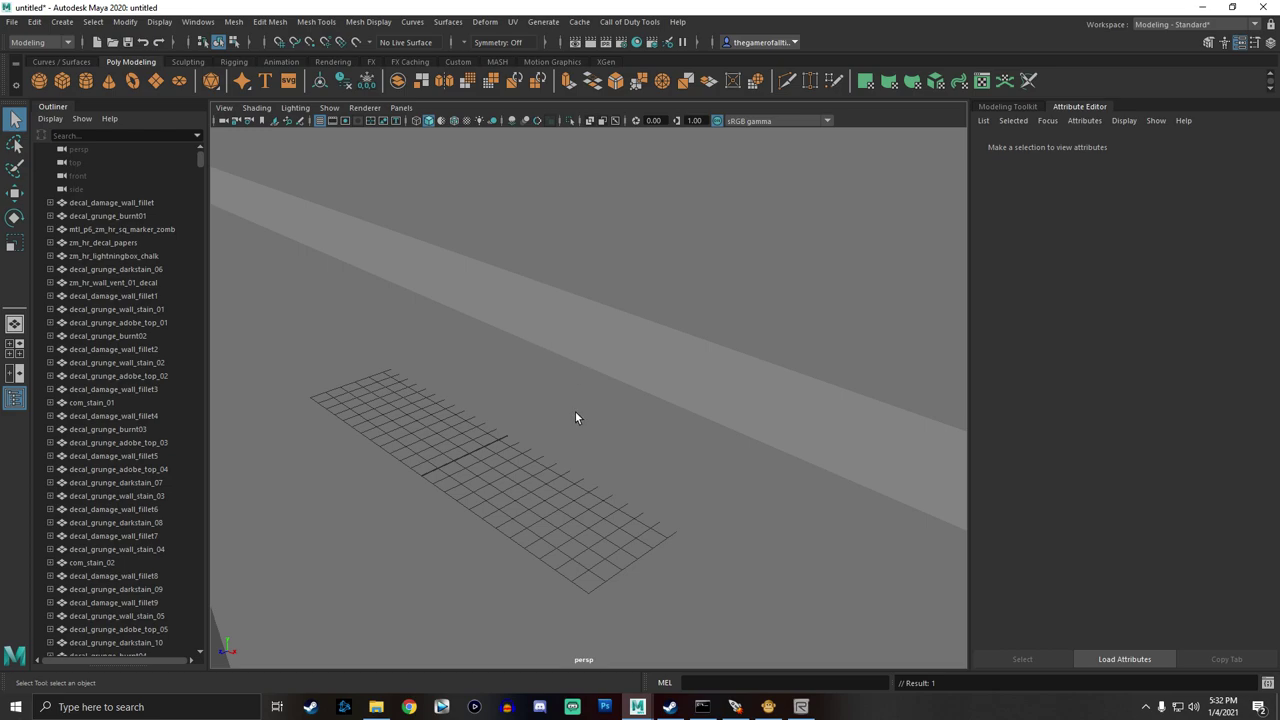
Examine the loaded Die Rise map geometry from close up and from farther away.
{"action": "scroll", "coordinate": [590, 380], "scroll_direction": "up", "scroll_amount": 5}
{"action": "scroll", "coordinate": [596, 370], "scroll_direction": "up", "scroll_amount": 3}
{"action": "scroll", "coordinate": [596, 370], "scroll_direction": "down", "scroll_amount": 5}
{"action": "scroll", "coordinate": [596, 370], "scroll_direction": "up", "scroll_amount": 8}
{"action": "scroll", "coordinate": [597, 367], "scroll_direction": "up", "scroll_amount": 4}
{"action": "scroll", "coordinate": [597, 367], "scroll_direction": "down", "scroll_amount": 8}
{"action": "scroll", "coordinate": [597, 367], "scroll_direction": "up", "scroll_amount": 3}
{"action": "scroll", "coordinate": [597, 367], "scroll_direction": "down", "scroll_amount": 4}
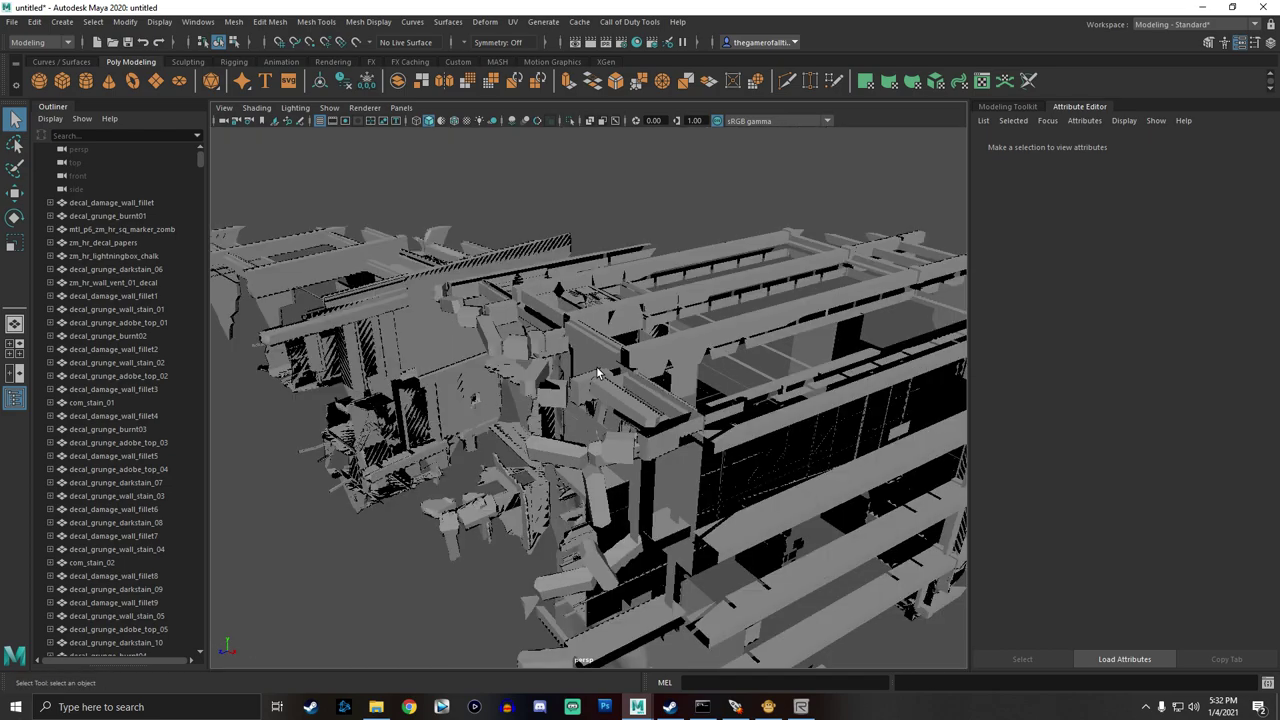
Set the persp camera's Far Clip Plane to 999999999.
{"action": "left_click", "coordinate": [97, 150]}
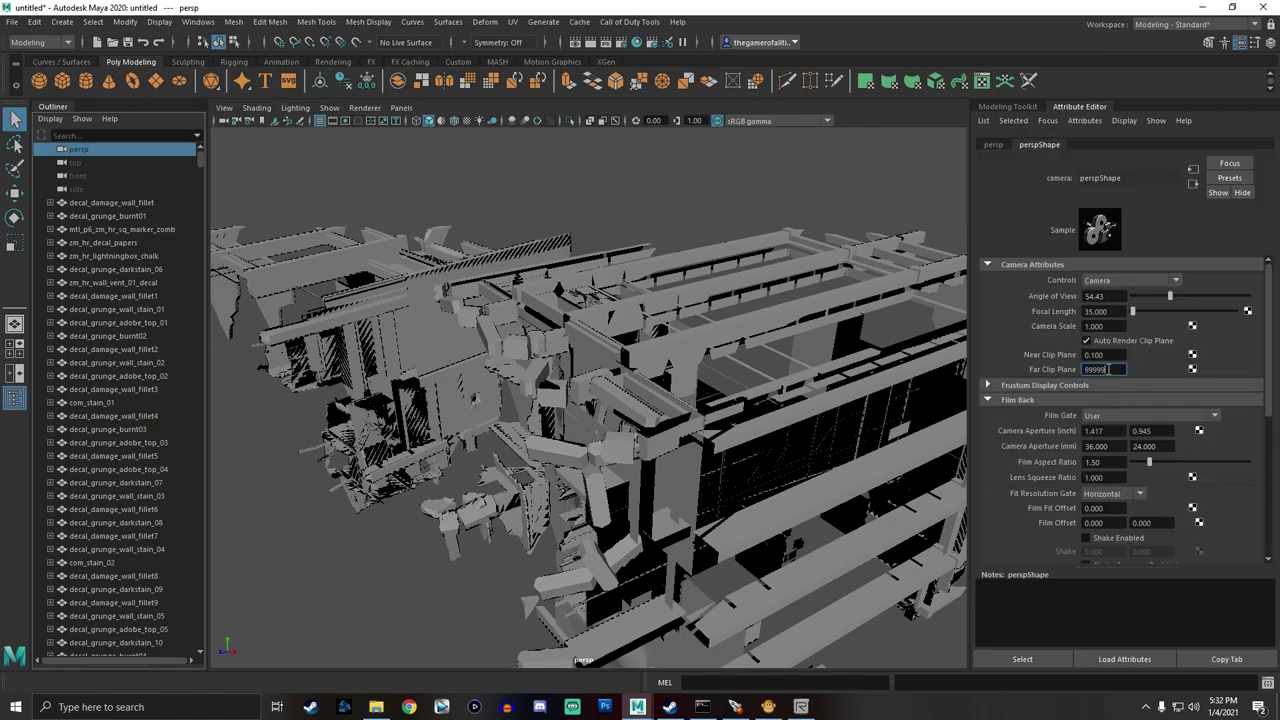
{"action": "key", "text": "Return"}
{"action": "scroll", "coordinate": [790, 397], "scroll_direction": "down", "scroll_amount": 10}
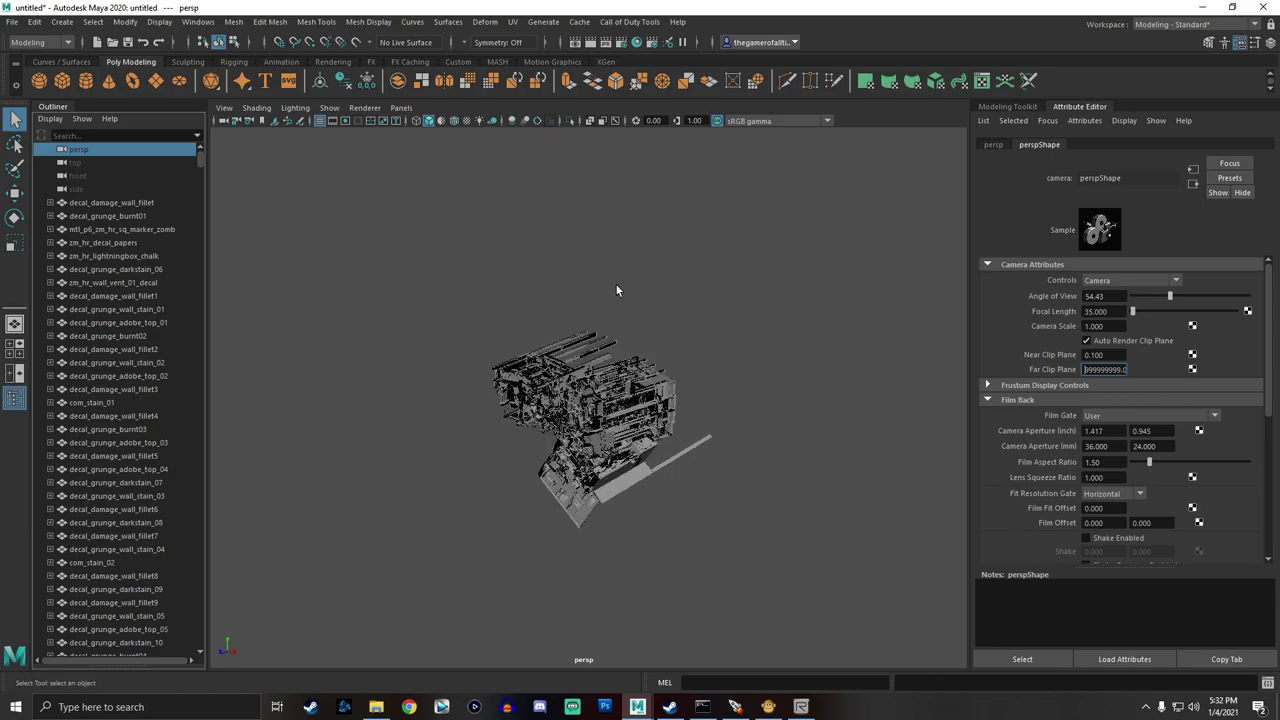
{"action": "scroll", "coordinate": [577, 400], "scroll_direction": "up", "scroll_amount": 10}
Delete the stray rubble pieces lying outside the Die Rise buildings.
{"action": "left_click_drag", "start_coordinate": [591, 432], "coordinate": [628, 364], "text": "alt"}
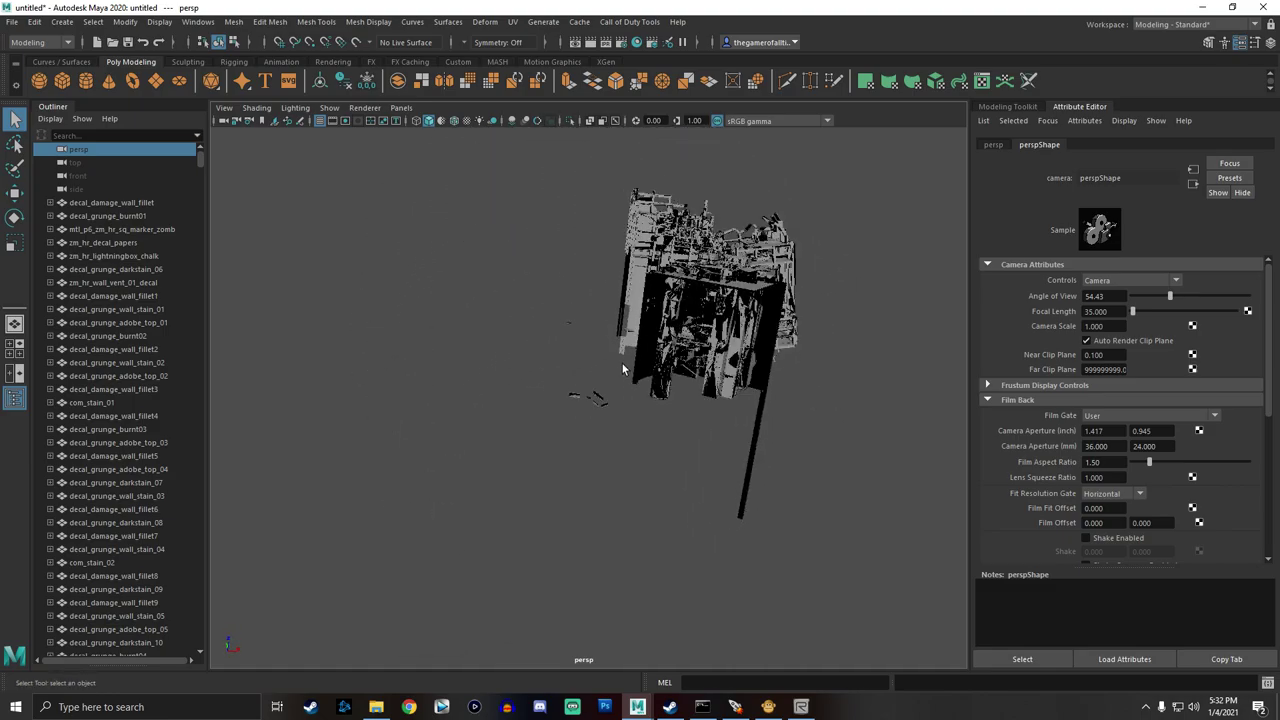
{"action": "left_click", "coordinate": [612, 421]}
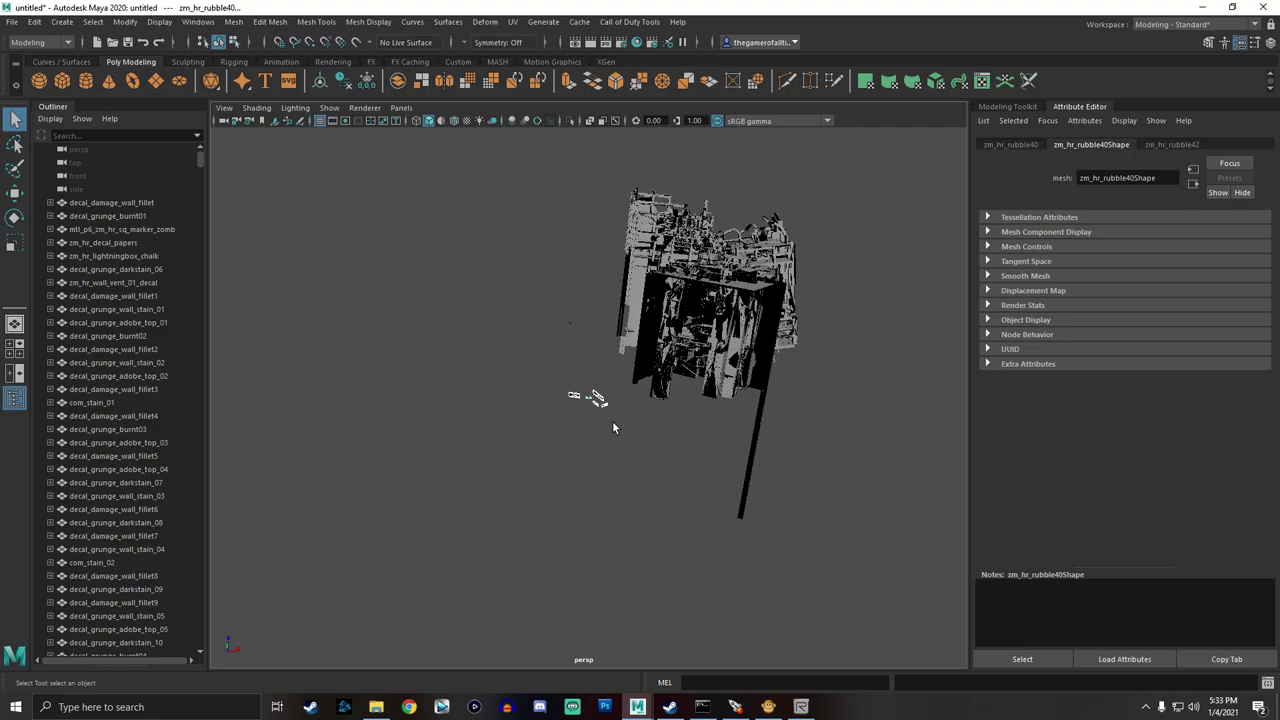
{"action": "key", "text": "Delete"}
Select the remaining stray decal piece outside the Die Rise buildings and examine which other map parts belong to it.
{"action": "left_click_drag", "start_coordinate": [587, 422], "coordinate": [588, 425]}
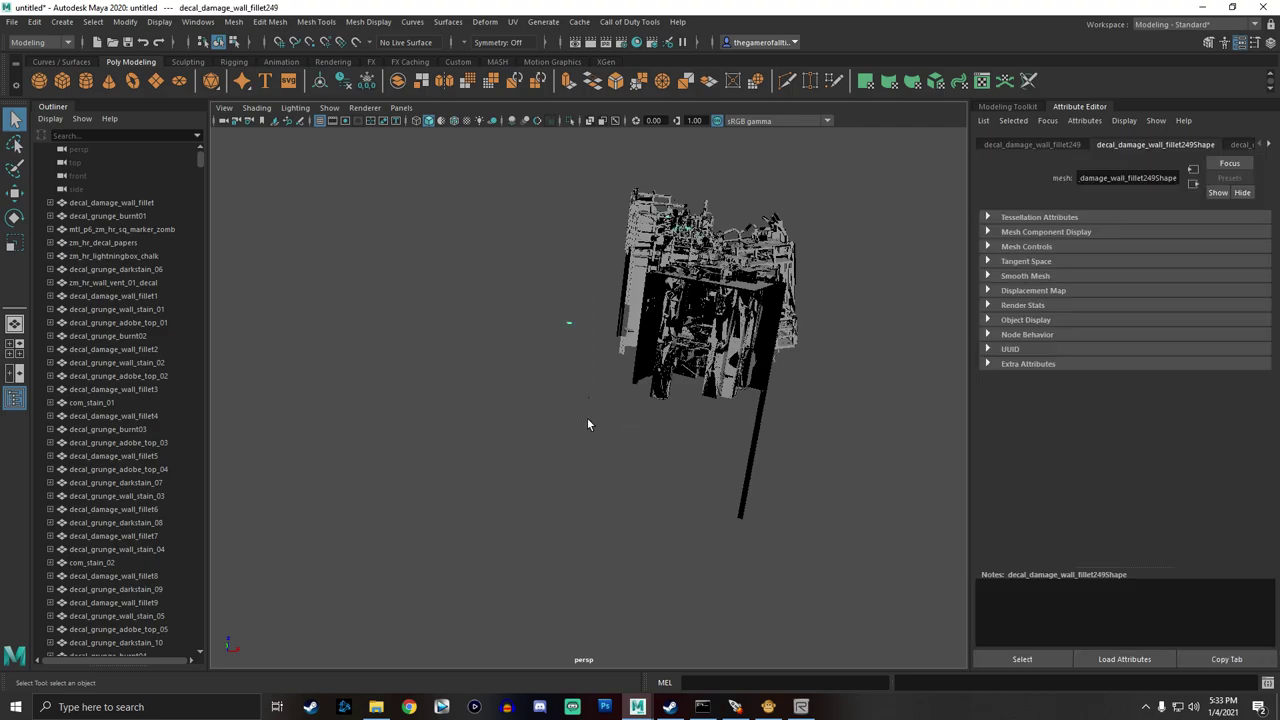
{"action": "left_click_drag", "start_coordinate": [653, 388], "coordinate": [646, 428], "text": "alt"}
{"action": "scroll", "coordinate": [604, 283], "scroll_direction": "up", "scroll_amount": 5}
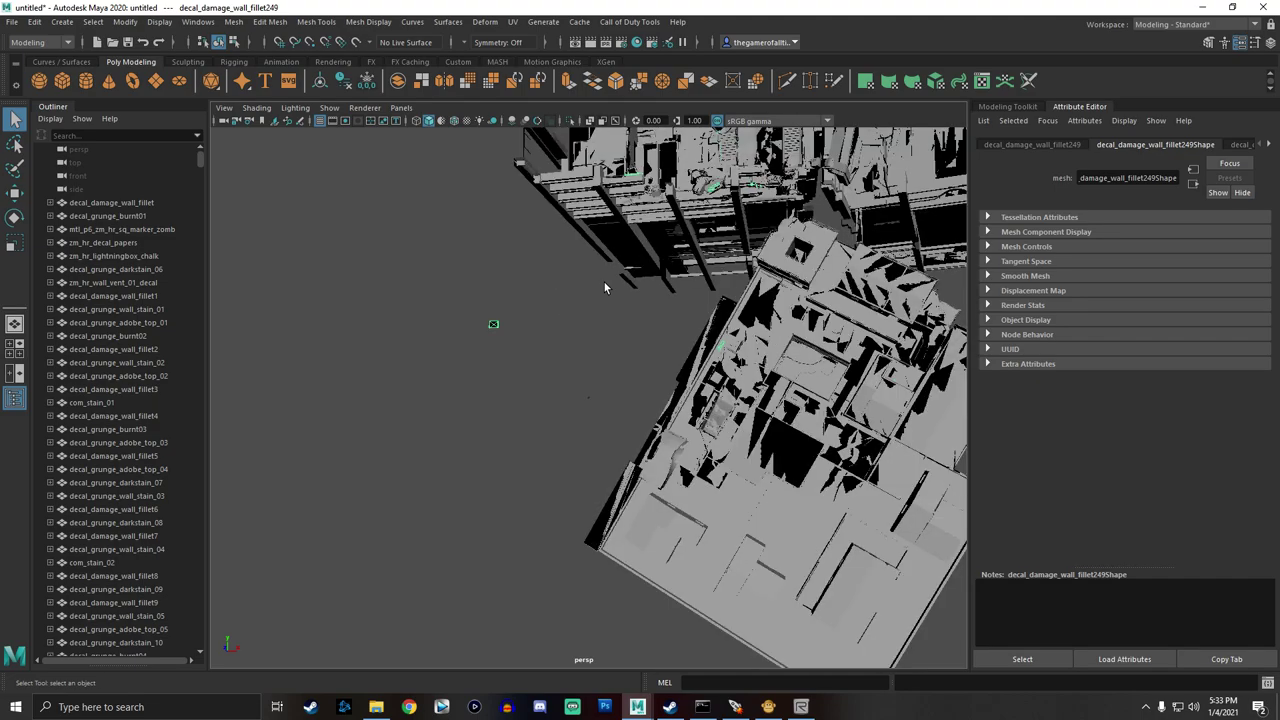
{"action": "scroll", "coordinate": [604, 283], "scroll_direction": "down", "scroll_amount": 3}
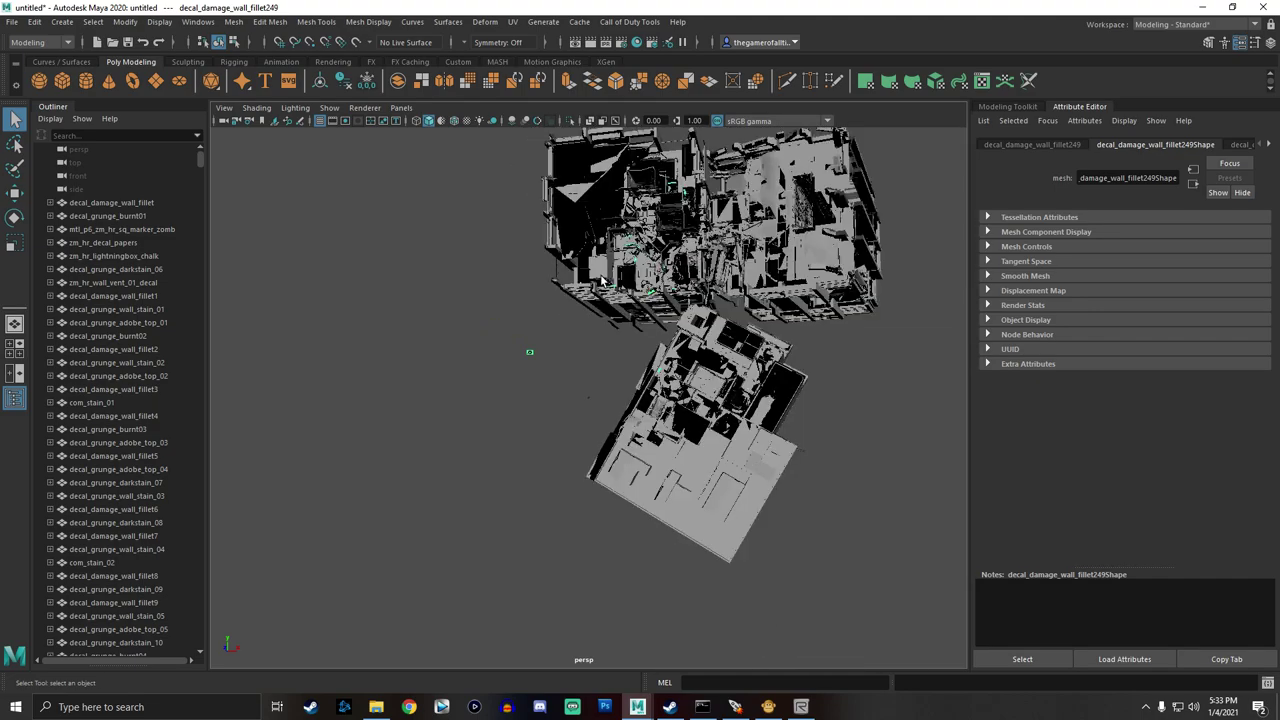
{"action": "left_click", "coordinate": [482, 393]}
Undo the deletion of the stray rubble pieces outside the buildings and clear the selection.
{"action": "key", "text": "ctrl+z"}
{"action": "scroll", "coordinate": [488, 409], "scroll_direction": "down", "scroll_amount": 3}
{"action": "key", "text": "Delete"}
{"action": "scroll", "coordinate": [560, 405], "scroll_direction": "up", "scroll_amount": 5}
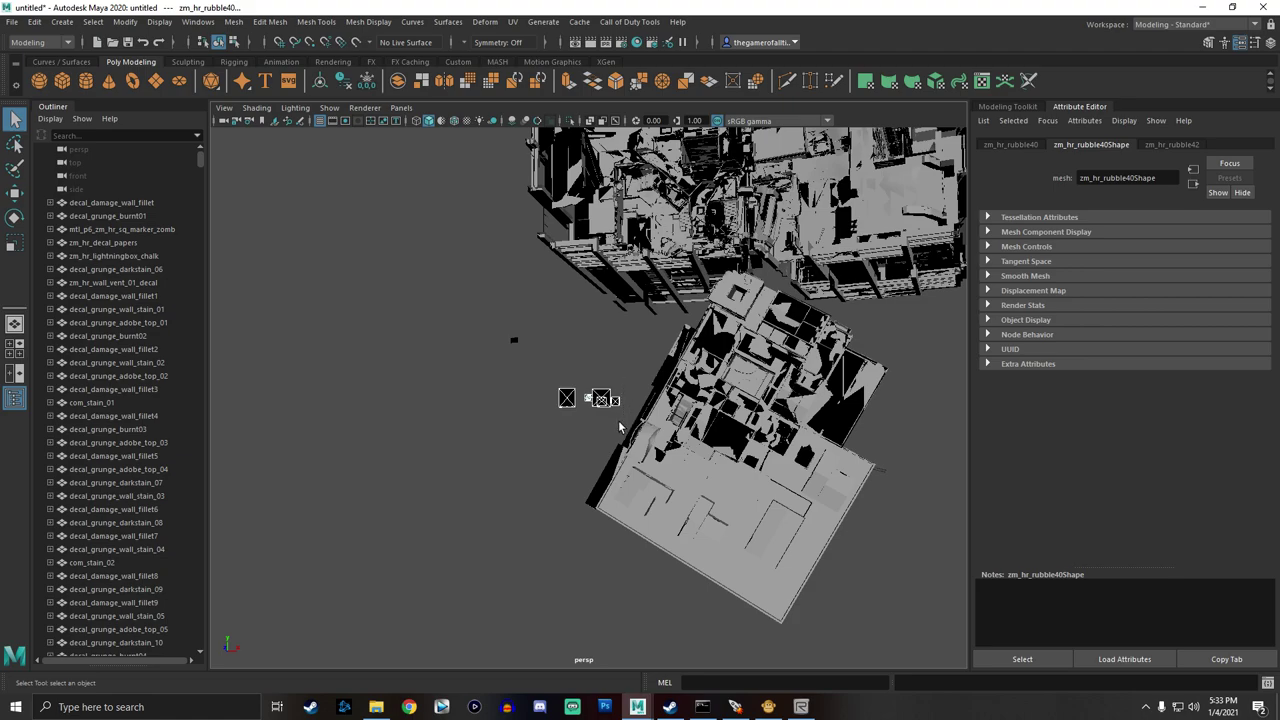
{"action": "scroll", "coordinate": [619, 415], "scroll_direction": "down", "scroll_amount": 3}
{"action": "left_click", "coordinate": [566, 432]}
{"action": "left_click", "coordinate": [573, 399]}
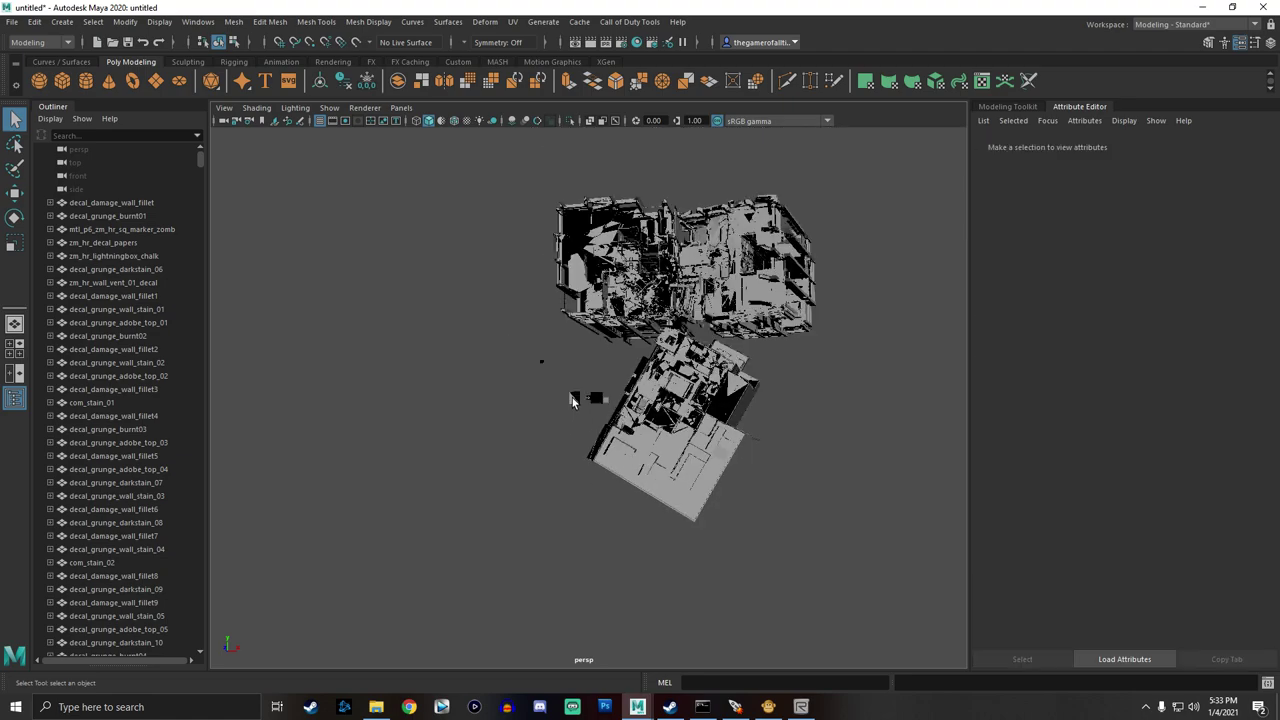
{"action": "left_click", "coordinate": [562, 412]}
{"action": "left_click", "coordinate": [585, 399]}
{"action": "left_click", "coordinate": [578, 404]}
Examine the rooftop ledges and the framed stairwell structure of the Die Rise map up close.
{"action": "left_click_drag", "start_coordinate": [578, 399], "coordinate": [709, 286], "text": "alt"}
{"action": "right_click_drag", "start_coordinate": [709, 286], "coordinate": [790, 556], "text": "alt"}
{"action": "middle_click_drag", "start_coordinate": [780, 394], "coordinate": [474, 634], "text": "alt"}
{"action": "right_click_drag", "start_coordinate": [456, 512], "coordinate": [572, 700], "text": "alt"}
{"action": "middle_click_drag", "start_coordinate": [582, 698], "coordinate": [731, 480], "text": "alt"}
{"action": "right_click_drag", "start_coordinate": [731, 480], "coordinate": [714, 273], "text": "alt"}
{"action": "middle_click_drag", "start_coordinate": [712, 259], "coordinate": [629, 683], "text": "alt"}
{"action": "right_click_drag", "start_coordinate": [629, 566], "coordinate": [669, 620], "text": "alt"}
{"action": "middle_click_drag", "start_coordinate": [669, 624], "coordinate": [857, 413], "text": "alt"}
{"action": "left_click_drag", "start_coordinate": [857, 413], "coordinate": [871, 467], "text": "alt"}
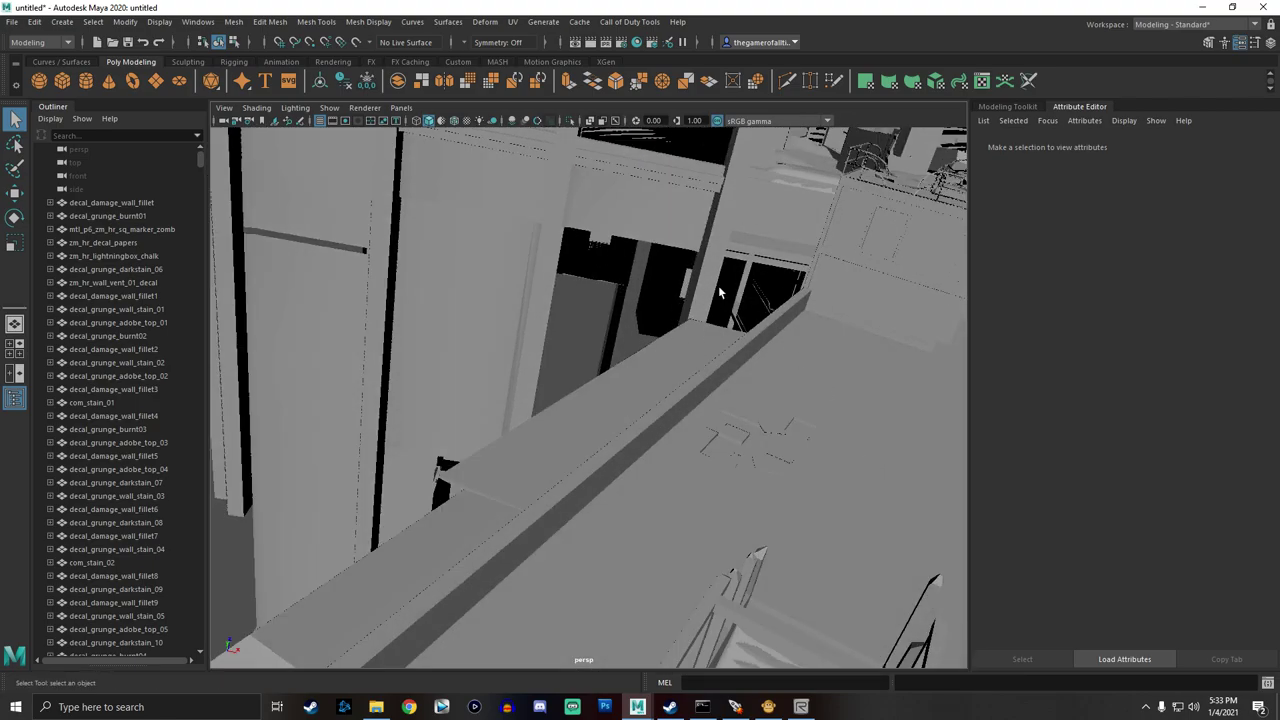
{"action": "left_click_drag", "start_coordinate": [741, 378], "coordinate": [711, 423], "text": "alt"}
{"action": "middle_click_drag", "start_coordinate": [711, 423], "coordinate": [725, 406], "text": "alt"}
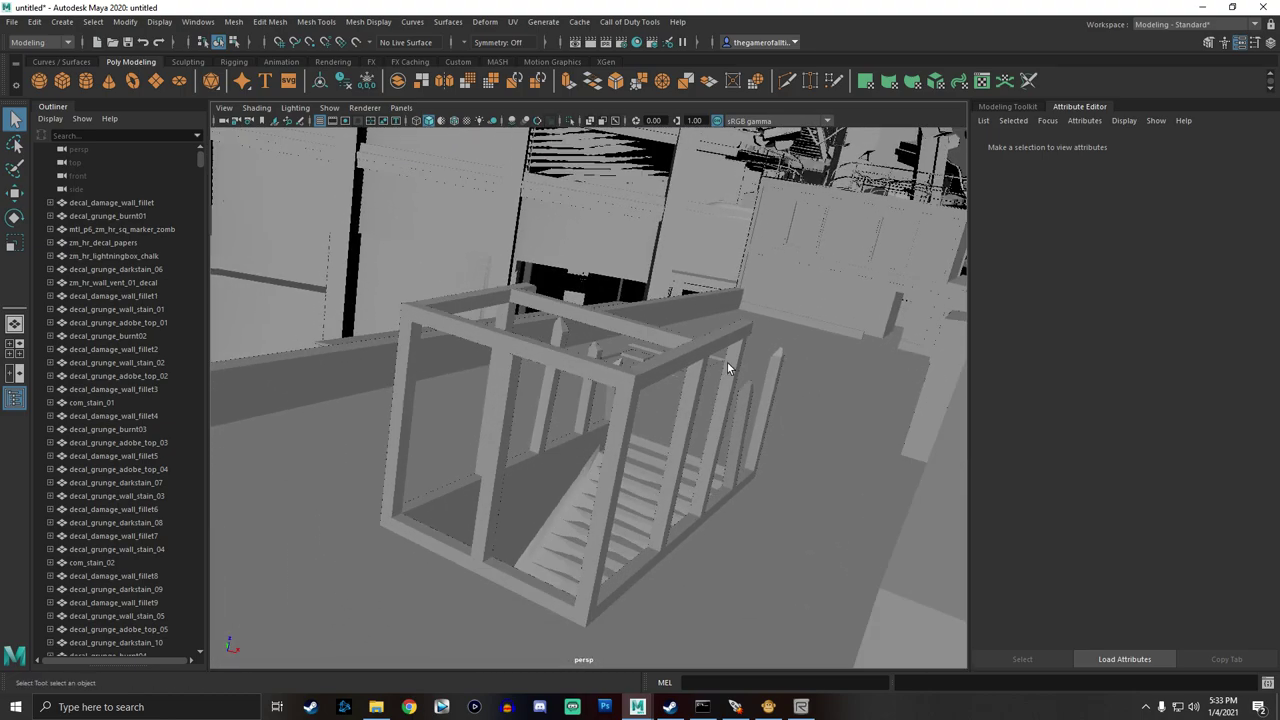
{"action": "scroll", "coordinate": [726, 357], "scroll_direction": "up", "scroll_amount": 6}
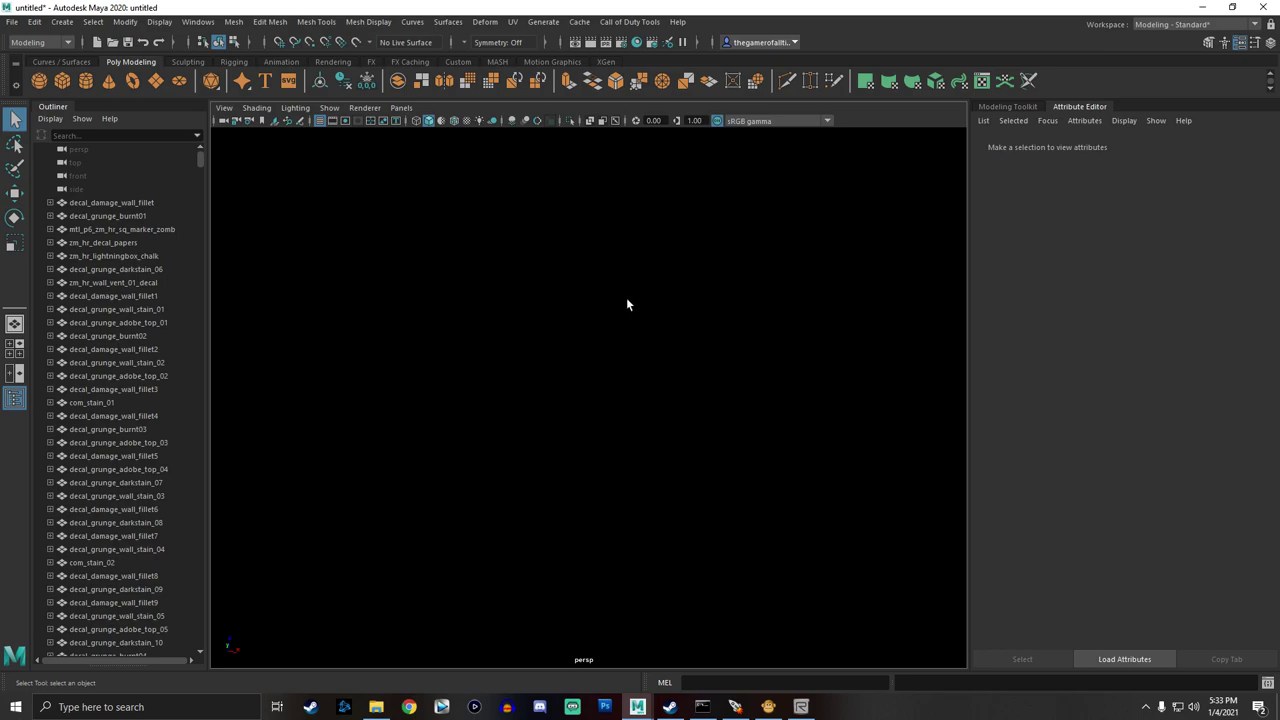
{"action": "scroll", "coordinate": [627, 303], "scroll_direction": "up", "scroll_amount": 1}
{"action": "right_click_drag", "start_coordinate": [627, 303], "coordinate": [632, 327], "text": "alt"}
{"action": "middle_click_drag", "start_coordinate": [632, 327], "coordinate": [660, 437], "text": "alt"}
{"action": "right_click_drag", "start_coordinate": [590, 398], "coordinate": [646, 469], "text": "alt"}
{"action": "middle_click_drag", "start_coordinate": [676, 407], "coordinate": [552, 412], "text": "alt"}
{"action": "left_click_drag", "start_coordinate": [552, 412], "coordinate": [495, 352], "text": "alt"}
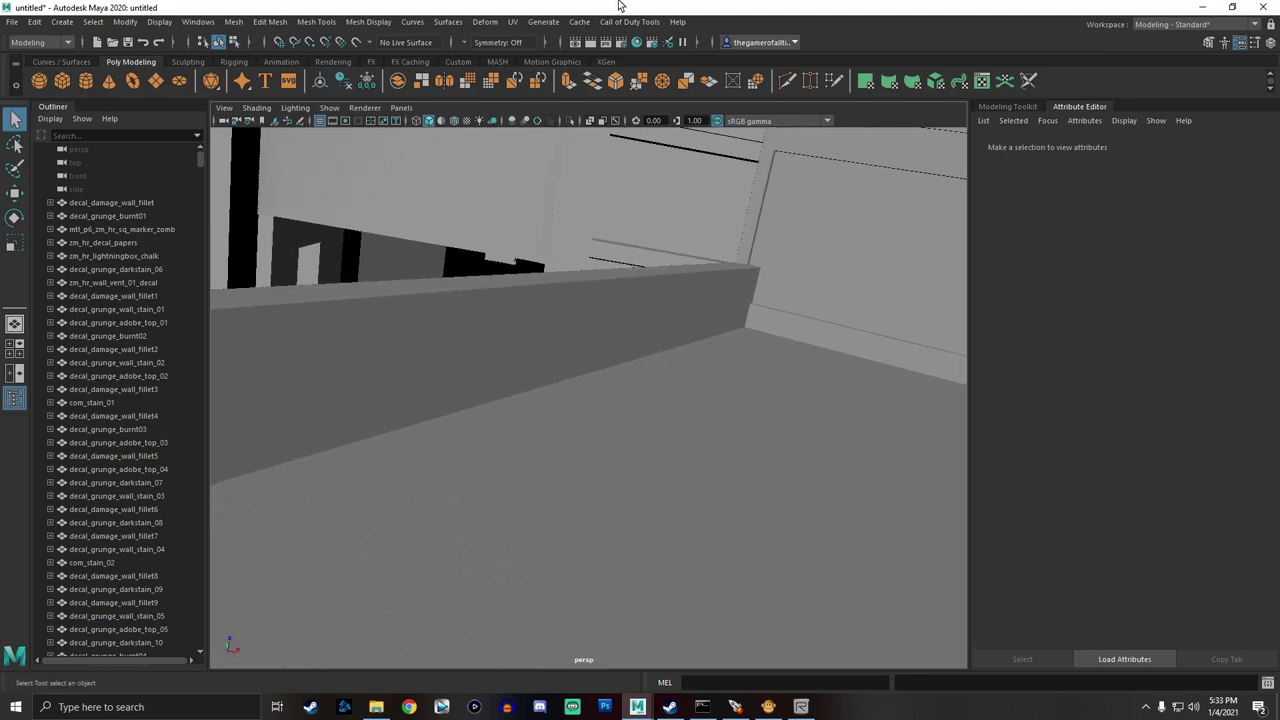
Examine the railed rooftop structure, the rubble slope and the interior walls of the collapsed building.
{"action": "scroll", "coordinate": [688, 386], "scroll_direction": "down", "scroll_amount": 5}
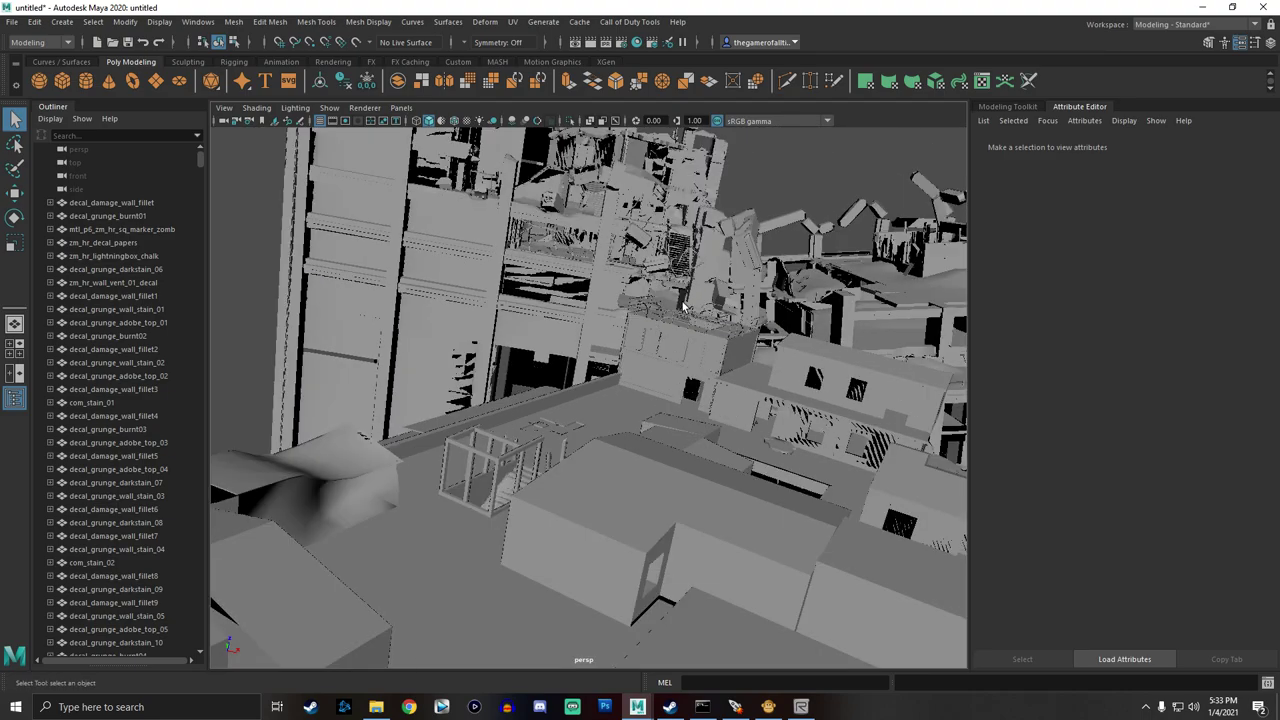
{"action": "scroll", "coordinate": [590, 303], "scroll_direction": "up", "scroll_amount": 6}
{"action": "scroll", "coordinate": [590, 320], "scroll_direction": "up", "scroll_amount": 8}
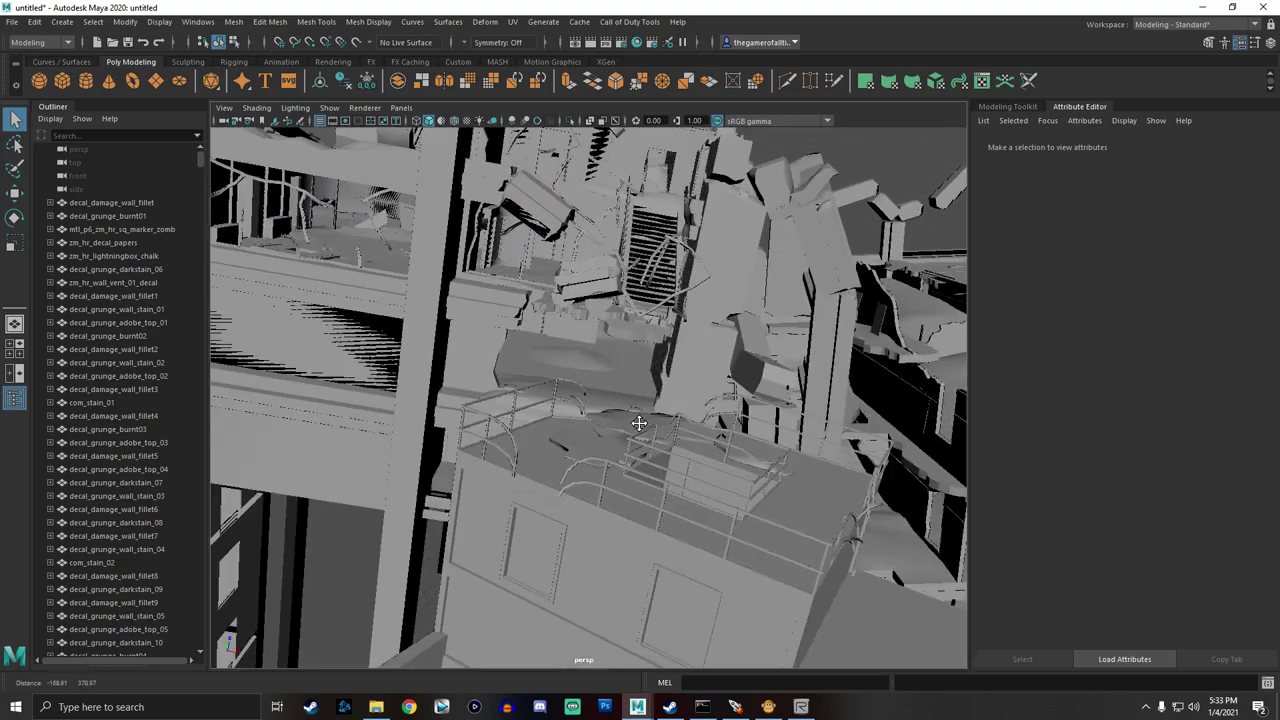
{"action": "scroll", "coordinate": [594, 352], "scroll_direction": "up", "scroll_amount": 8}
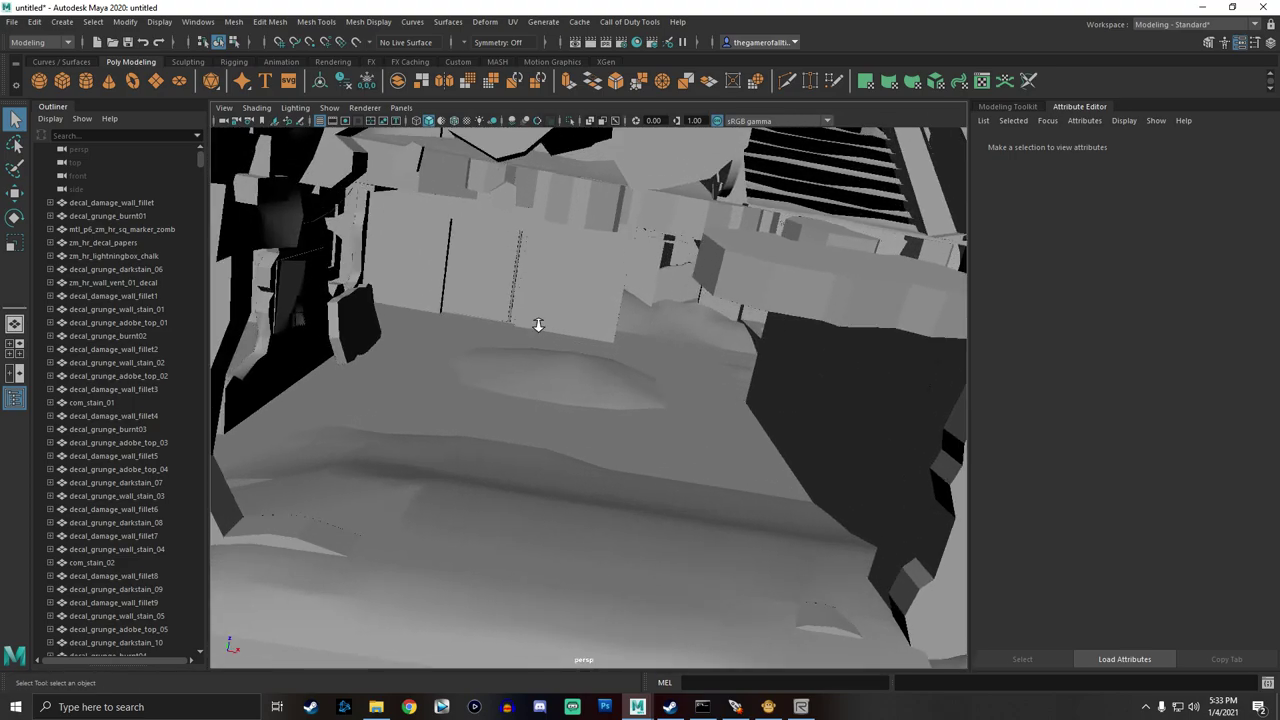
{"action": "right_click_drag", "start_coordinate": [431, 255], "coordinate": [469, 274], "text": "alt"}
{"action": "middle_click_drag", "start_coordinate": [469, 274], "coordinate": [883, 588], "text": "alt"}
{"action": "scroll", "coordinate": [683, 352], "scroll_direction": "up", "scroll_amount": 3}
{"action": "scroll", "coordinate": [680, 345], "scroll_direction": "up", "scroll_amount": 5}
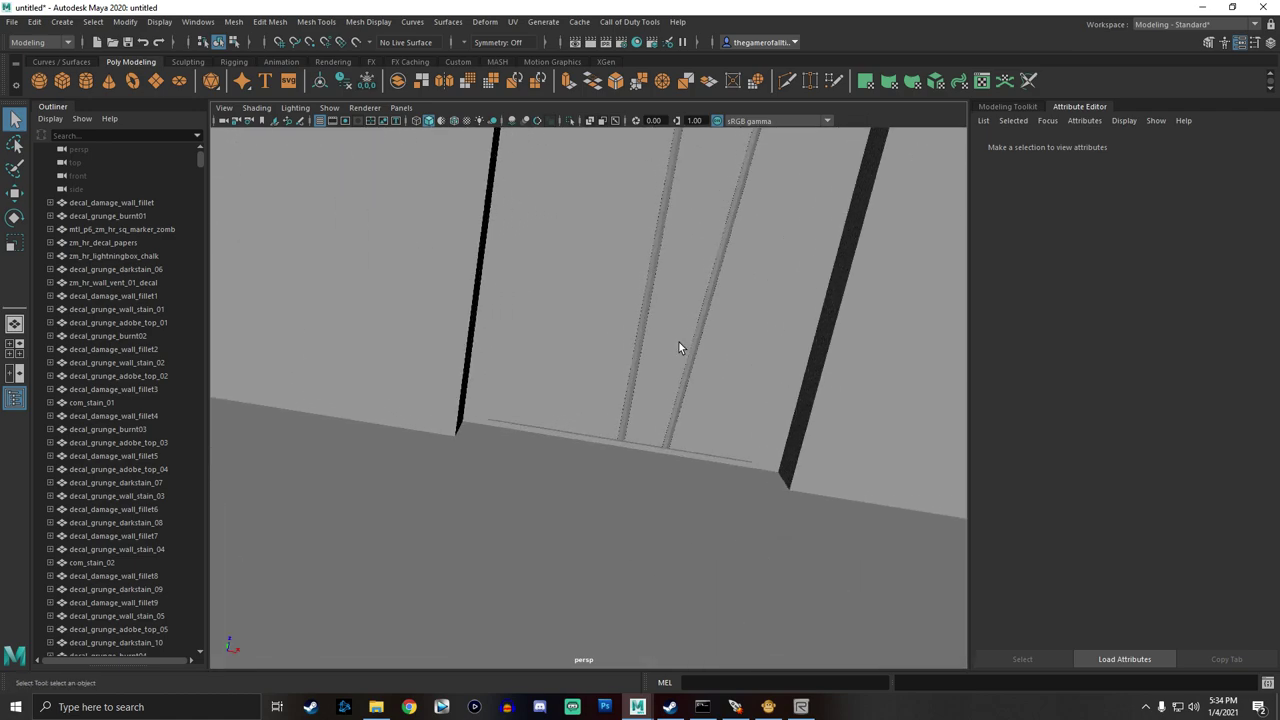
{"action": "middle_click_drag", "start_coordinate": [676, 344], "coordinate": [693, 656], "text": "alt"}
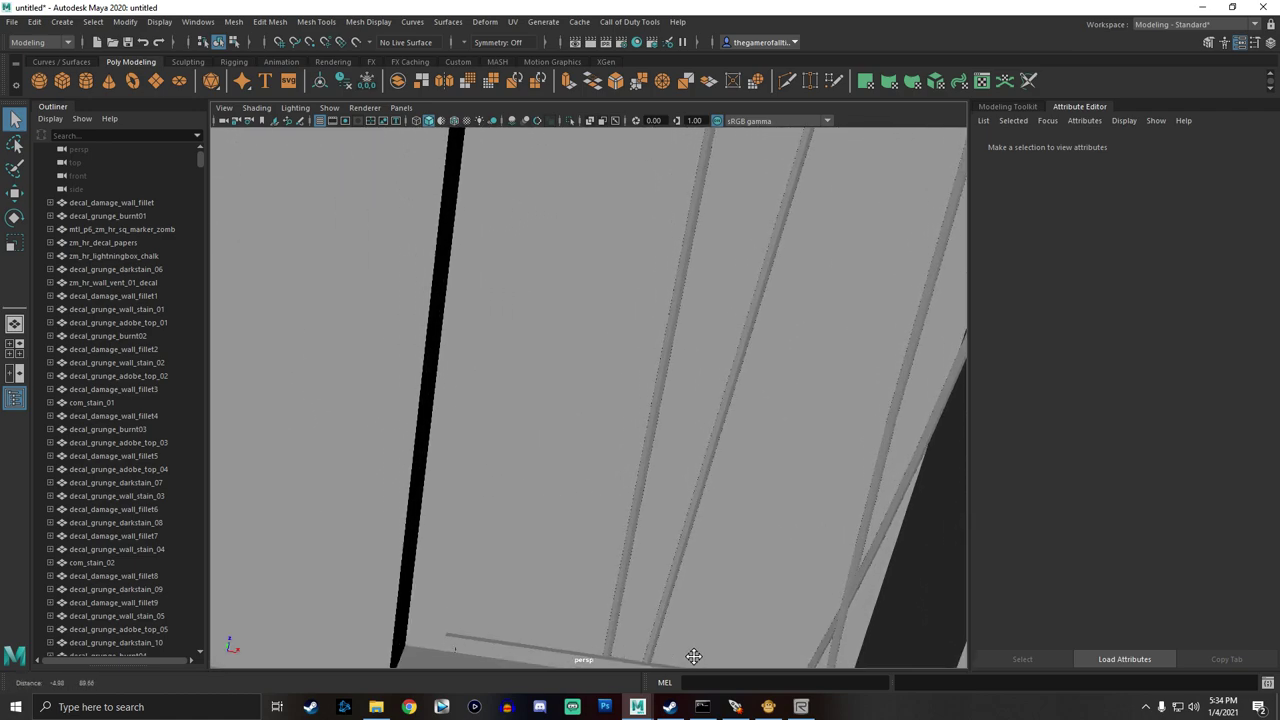
{"action": "scroll", "coordinate": [694, 557], "scroll_direction": "up", "scroll_amount": 5}
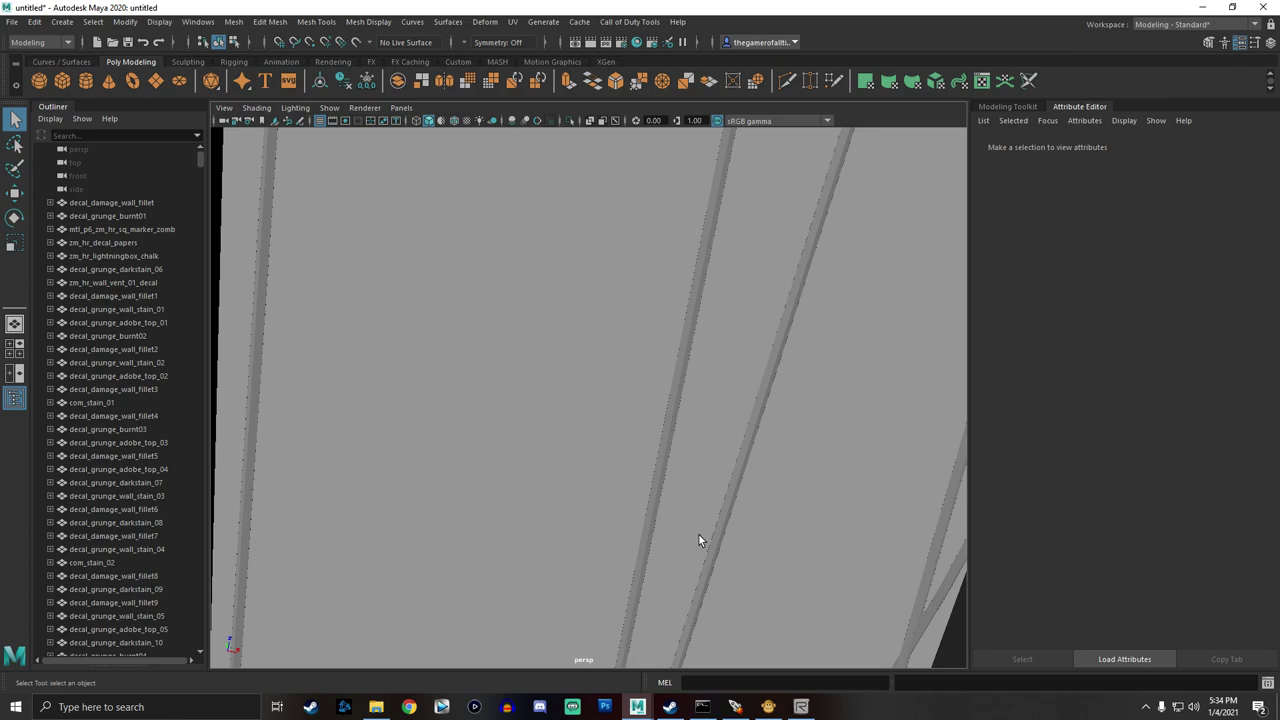
{"action": "left_click_drag", "start_coordinate": [700, 509], "coordinate": [980, 686], "text": "alt"}
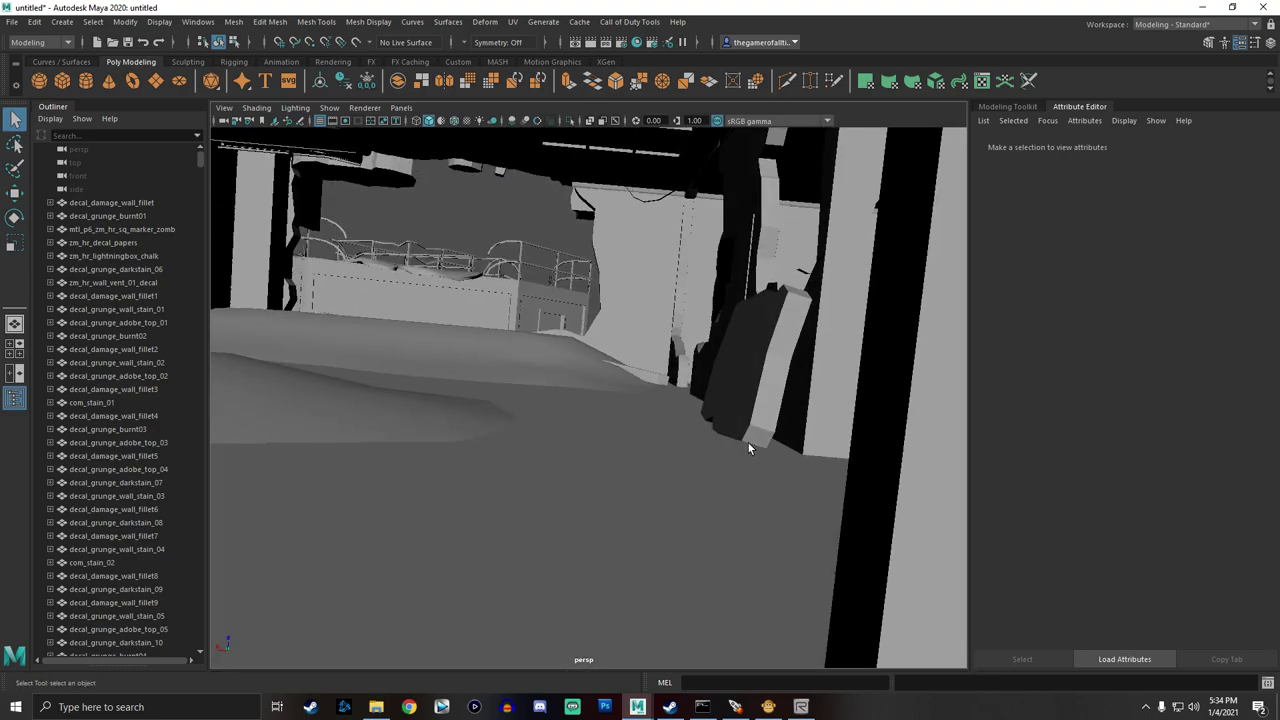
{"action": "scroll", "coordinate": [592, 332], "scroll_direction": "up", "scroll_amount": 5}
{"action": "middle_click_drag", "start_coordinate": [821, 468], "coordinate": [1086, 694], "text": "alt"}
{"action": "mouse_move", "coordinate": [623, 350]}
{"action": "middle_mouse_down", "text": "alt"}
{"action": "mouse_move", "coordinate": [1080, 688]}
{"action": "mouse_move", "coordinate": [1140, 710]}
{"action": "middle_mouse_up", "text": "alt"}
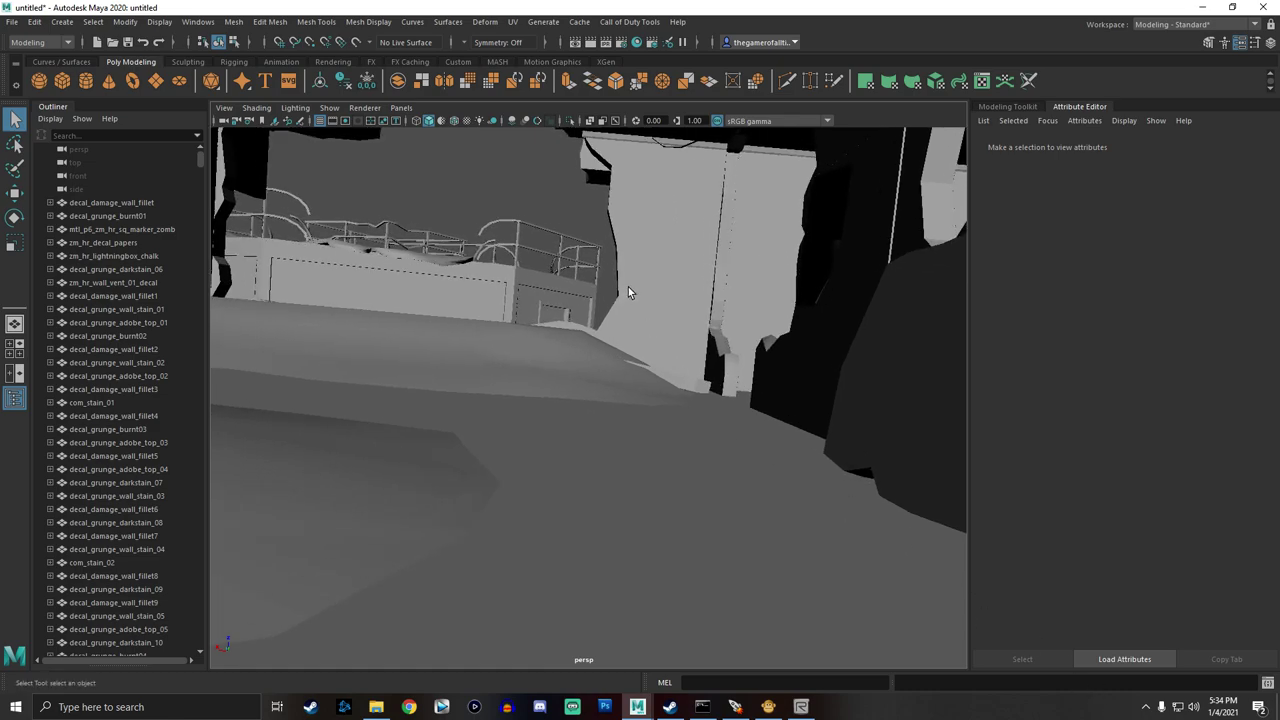
Examine the leaning skyscrapers and surrounding rooftops from outside the buildings.
{"action": "left_click_drag", "start_coordinate": [628, 292], "coordinate": [565, 306], "text": "alt"}
{"action": "middle_click_drag", "start_coordinate": [565, 306], "coordinate": [912, 340], "text": "alt"}
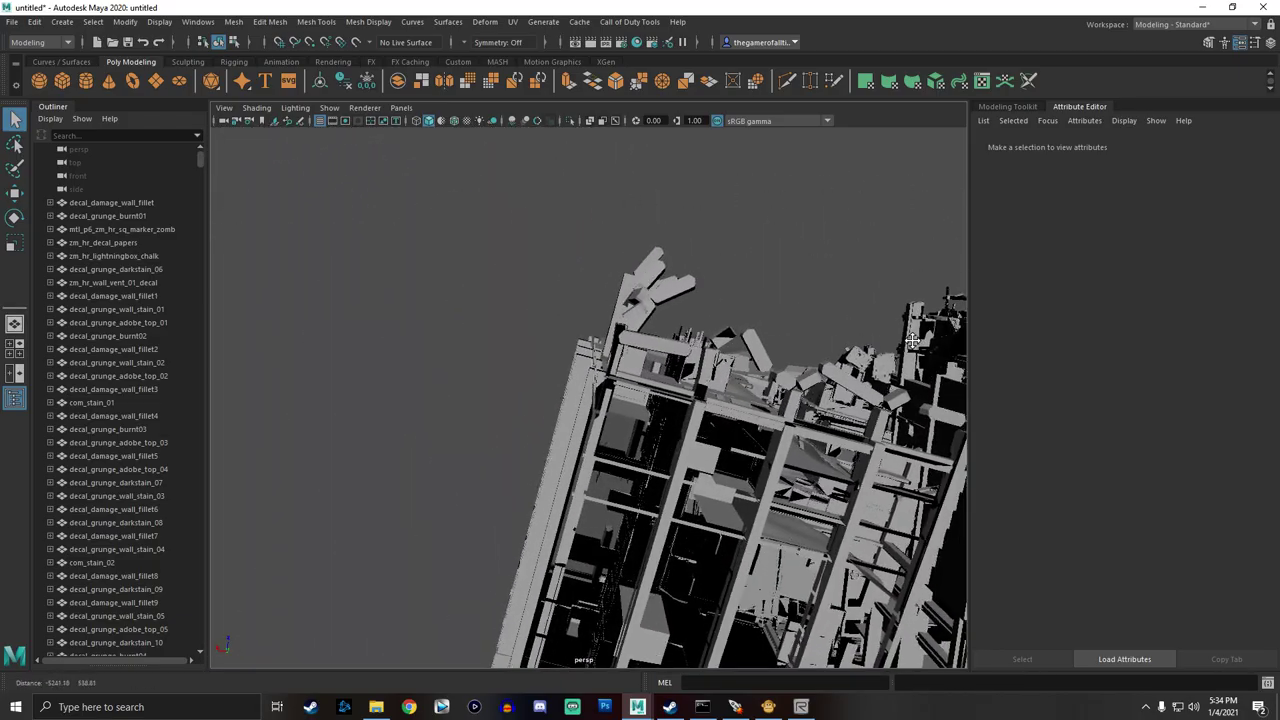
{"action": "right_click_drag", "start_coordinate": [912, 341], "coordinate": [938, 345], "text": "alt"}
{"action": "left_click_drag", "start_coordinate": [938, 345], "coordinate": [797, 426], "text": "alt"}
{"action": "right_click_drag", "start_coordinate": [797, 426], "coordinate": [720, 427], "text": "alt"}
{"action": "left_click_drag", "start_coordinate": [720, 427], "coordinate": [855, 418], "text": "alt"}
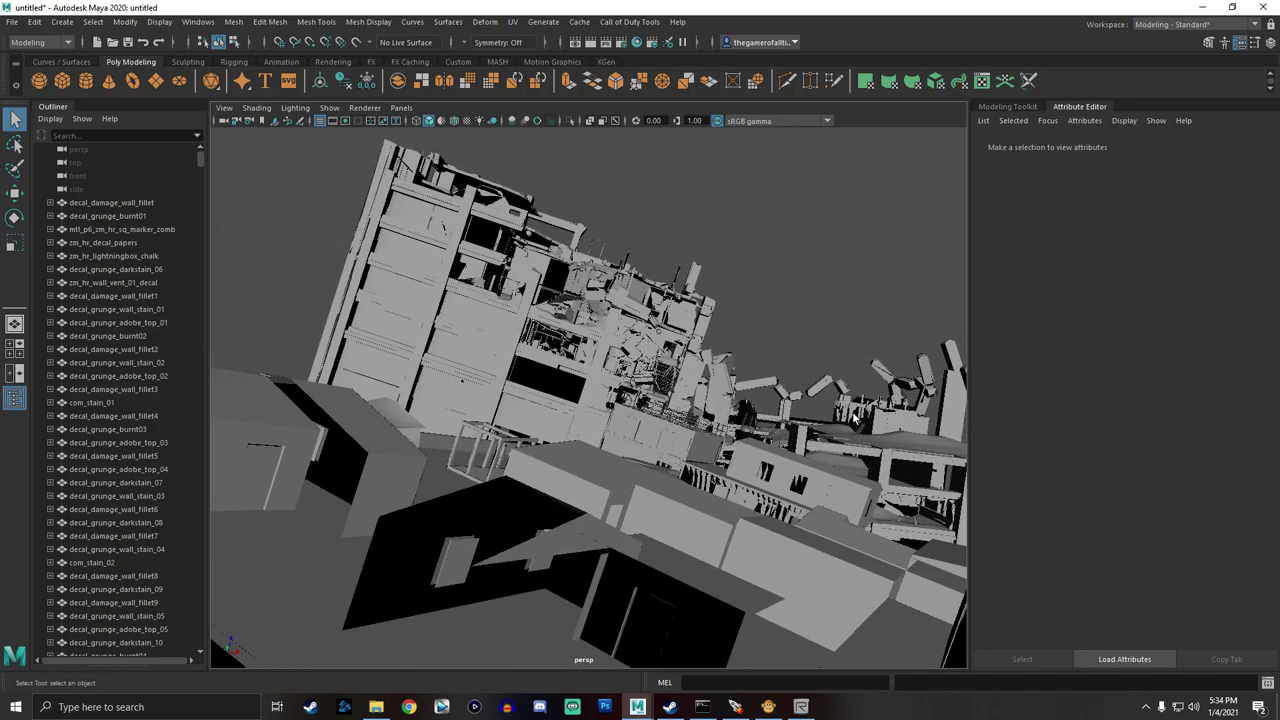
Select every map mesh from decal_damage_wall_fillet through mtl_p6_zm_hr_sq_marker_drgn_unlit and combine them into one object.
{"action": "left_click", "coordinate": [135, 203]}
{"action": "left_click_drag", "start_coordinate": [199, 161], "coordinate": [253, 652]}
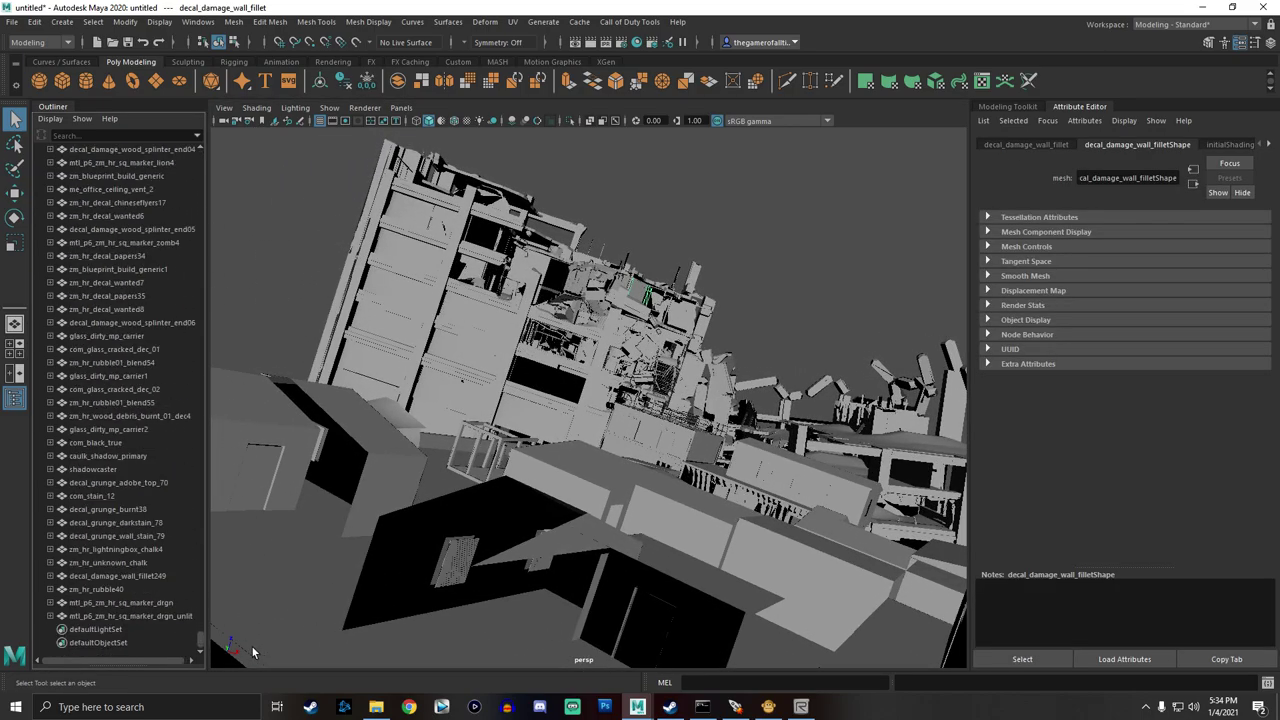
{"action": "left_click", "coordinate": [120, 615], "text": "shift"}
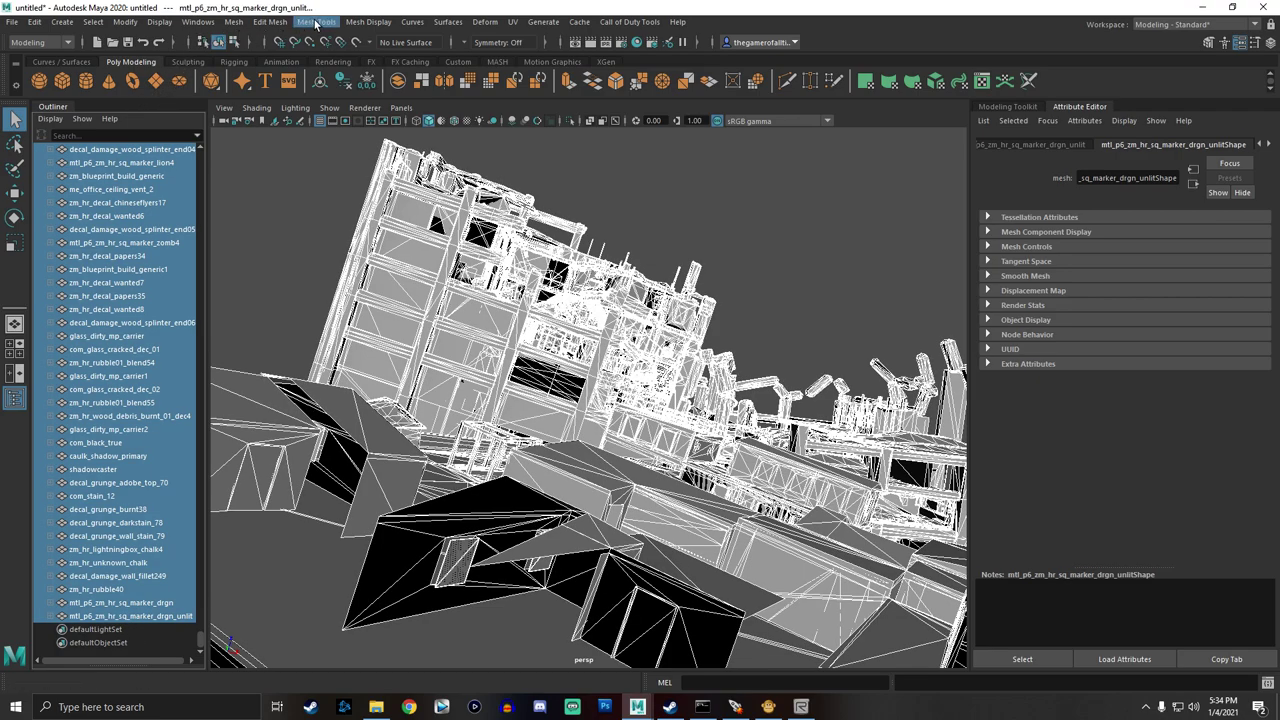
{"action": "left_click", "coordinate": [233, 21]}
{"action": "left_click", "coordinate": [263, 66]}
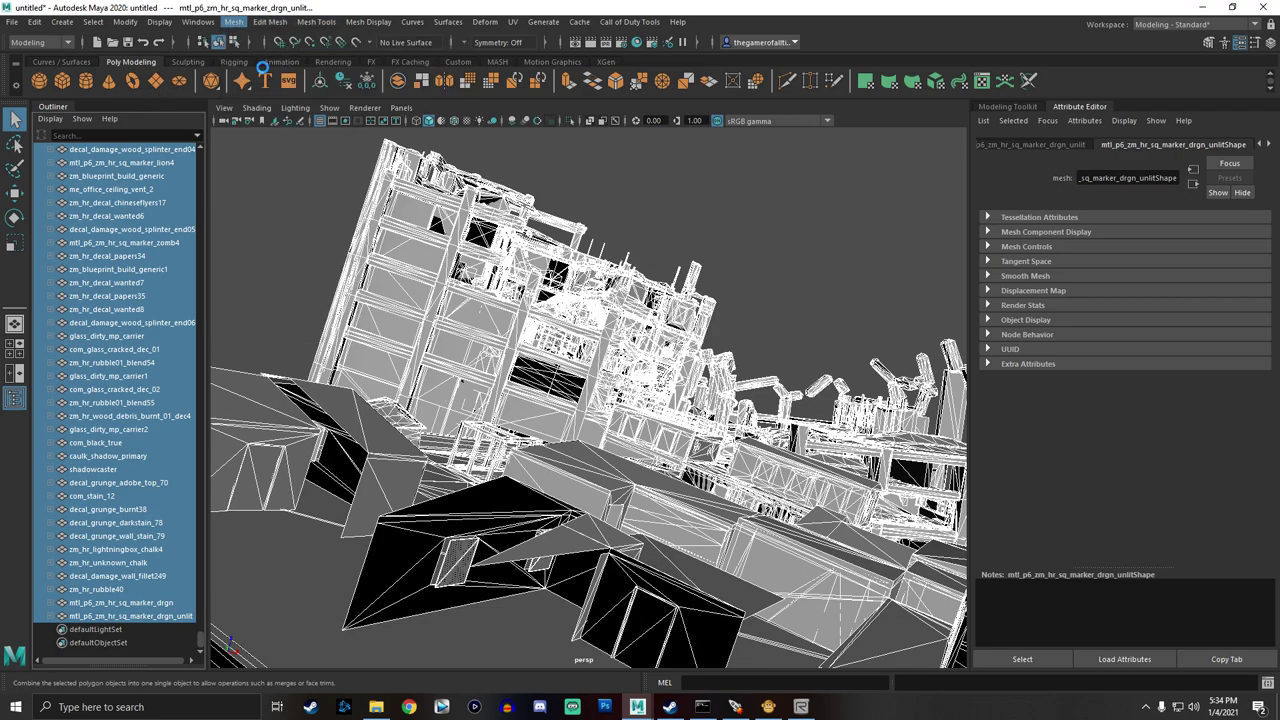
Switch to Asset Property Editor and create a GDT file named sg4y_die_rise in the die_rise folder.
{"action": "left_click", "coordinate": [772, 707]}
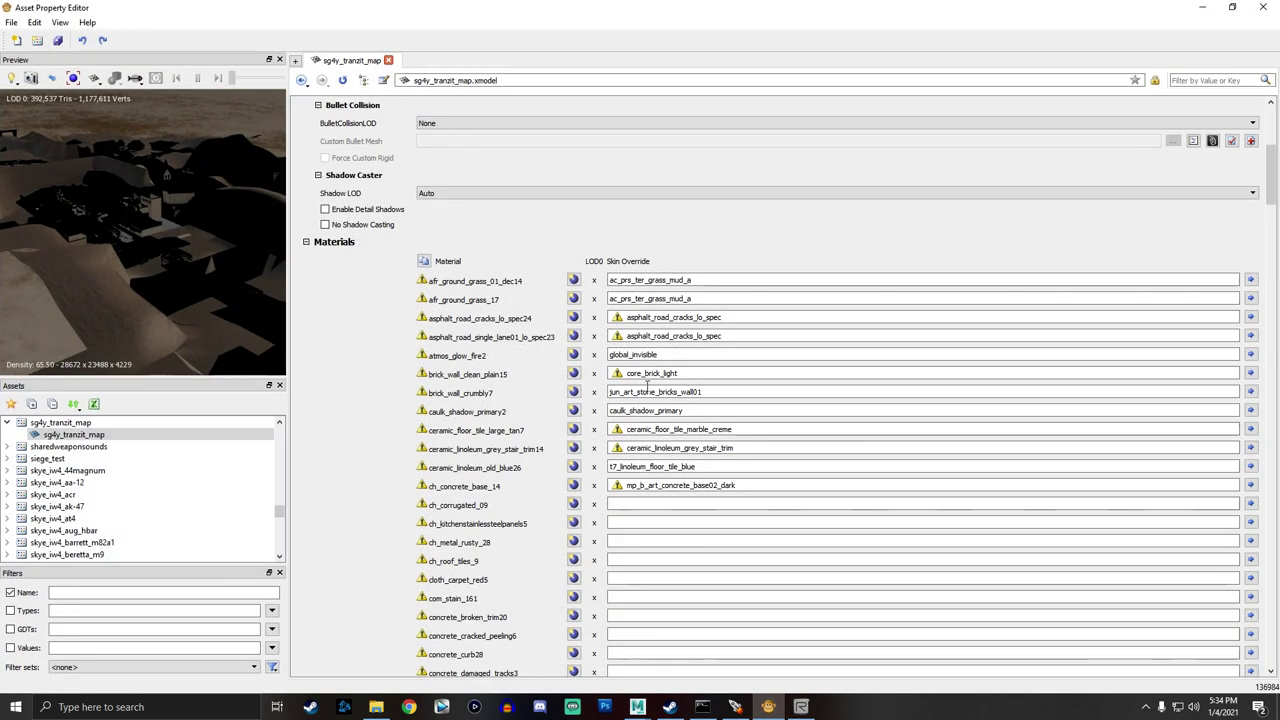
{"action": "left_click", "coordinate": [53, 405]}
{"action": "left_click", "coordinate": [37, 40]}
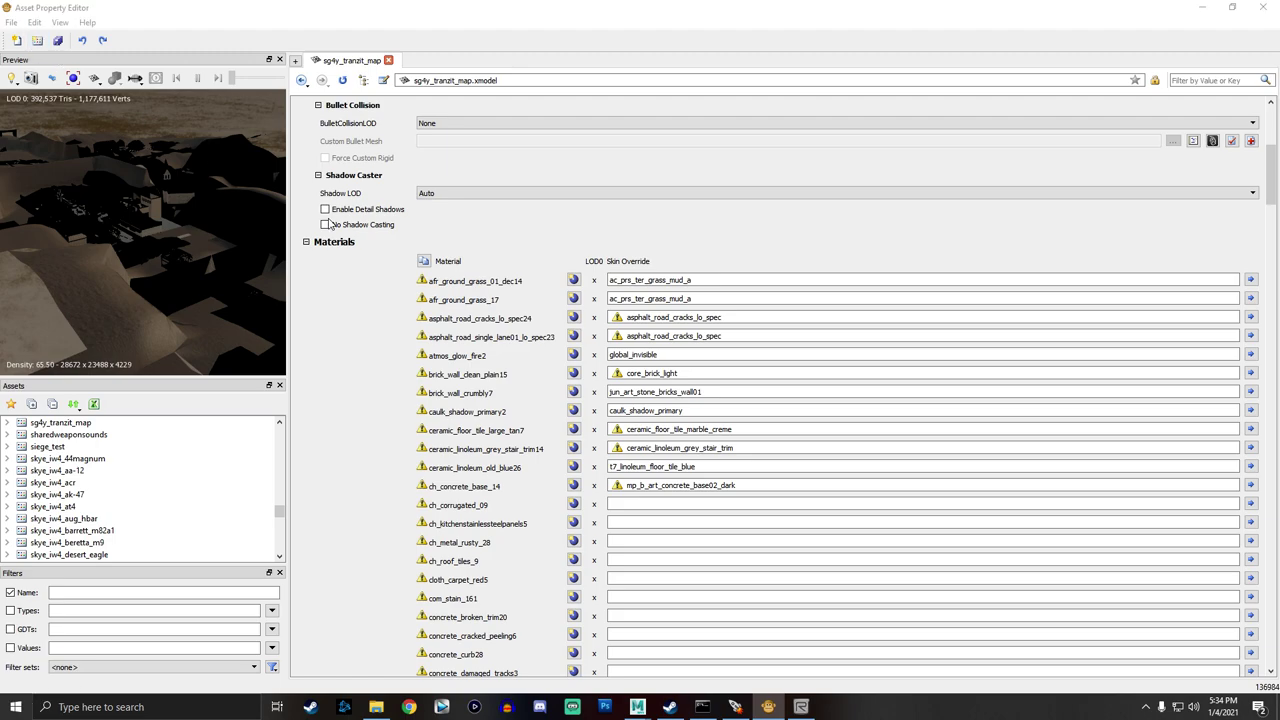
{"action": "left_click", "coordinate": [575, 310]}
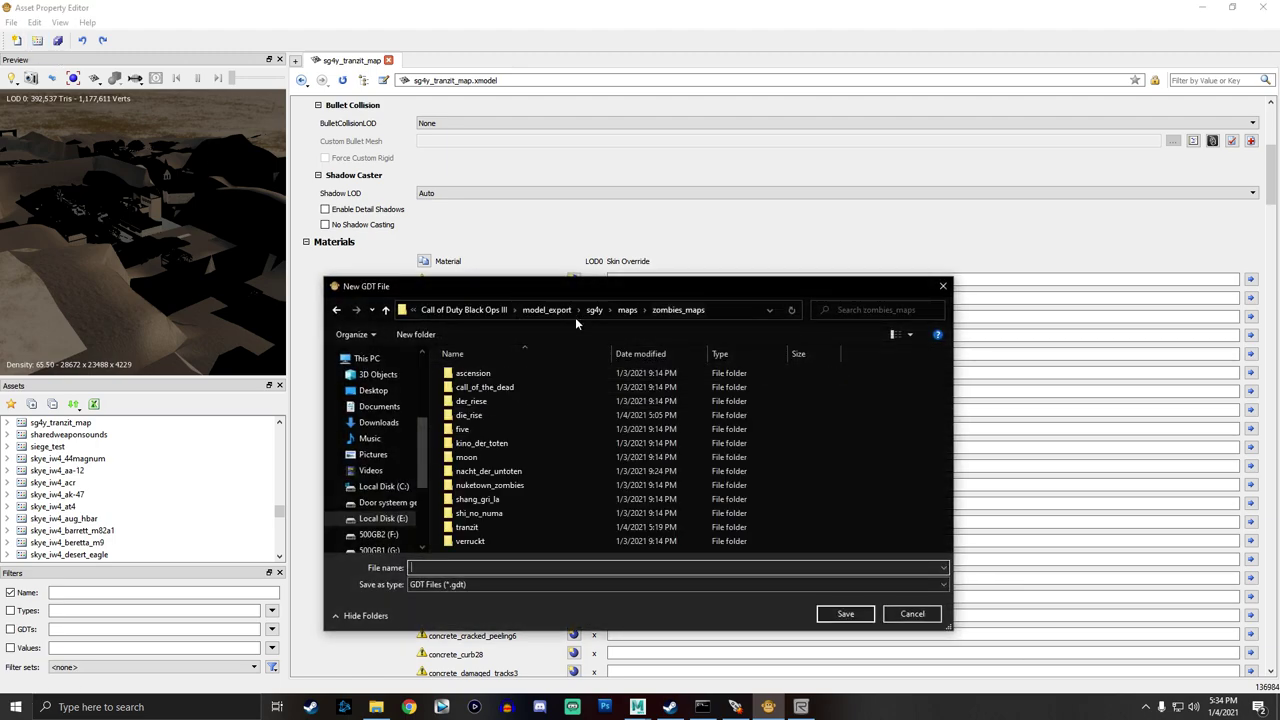
{"action": "double_click", "coordinate": [491, 414]}
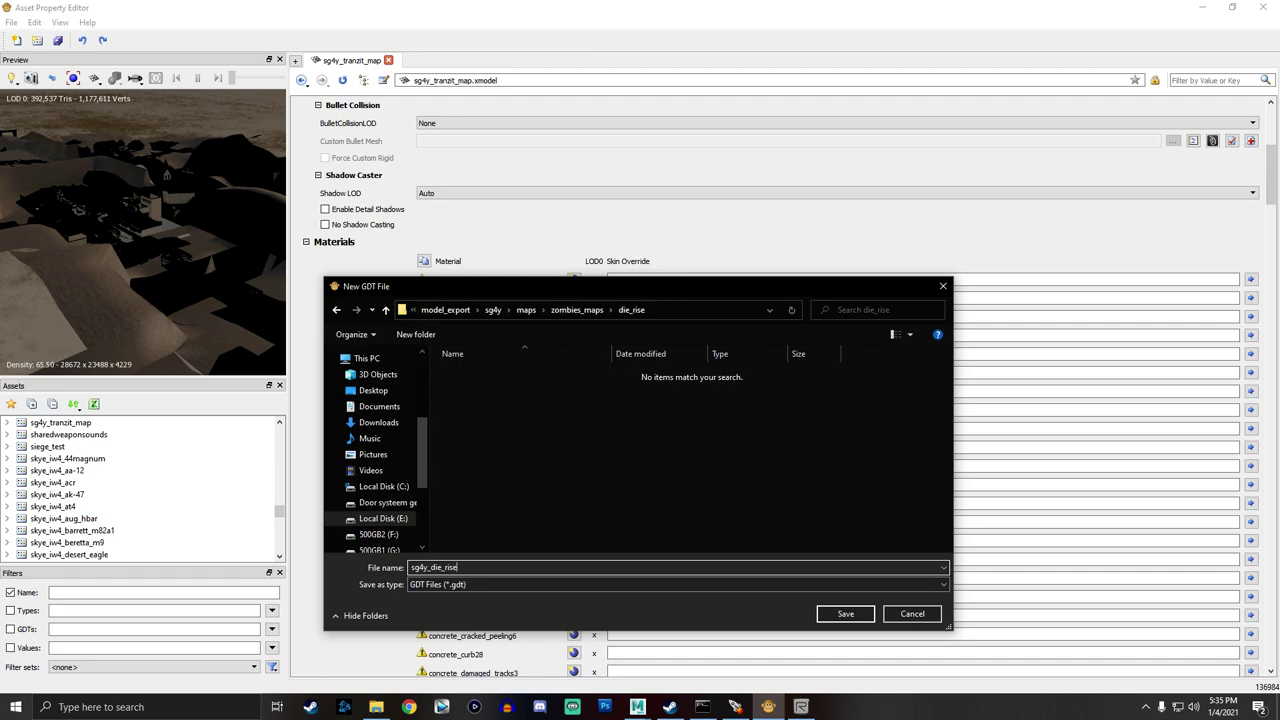
{"action": "key", "text": "Return"}
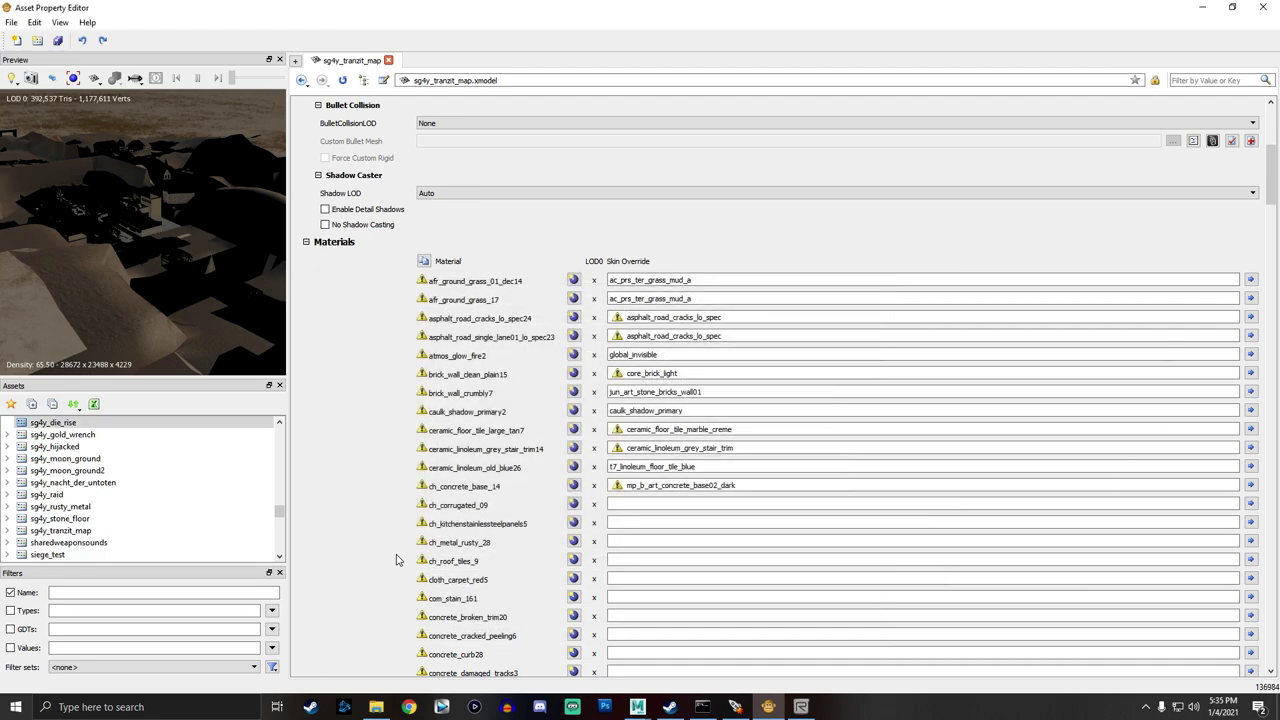
Create an xmodel asset named sg4y_die_rise_map in the sg4y_die_rise GDT.
{"action": "right_click", "coordinate": [85, 425]}
{"action": "left_click", "coordinate": [108, 432]}
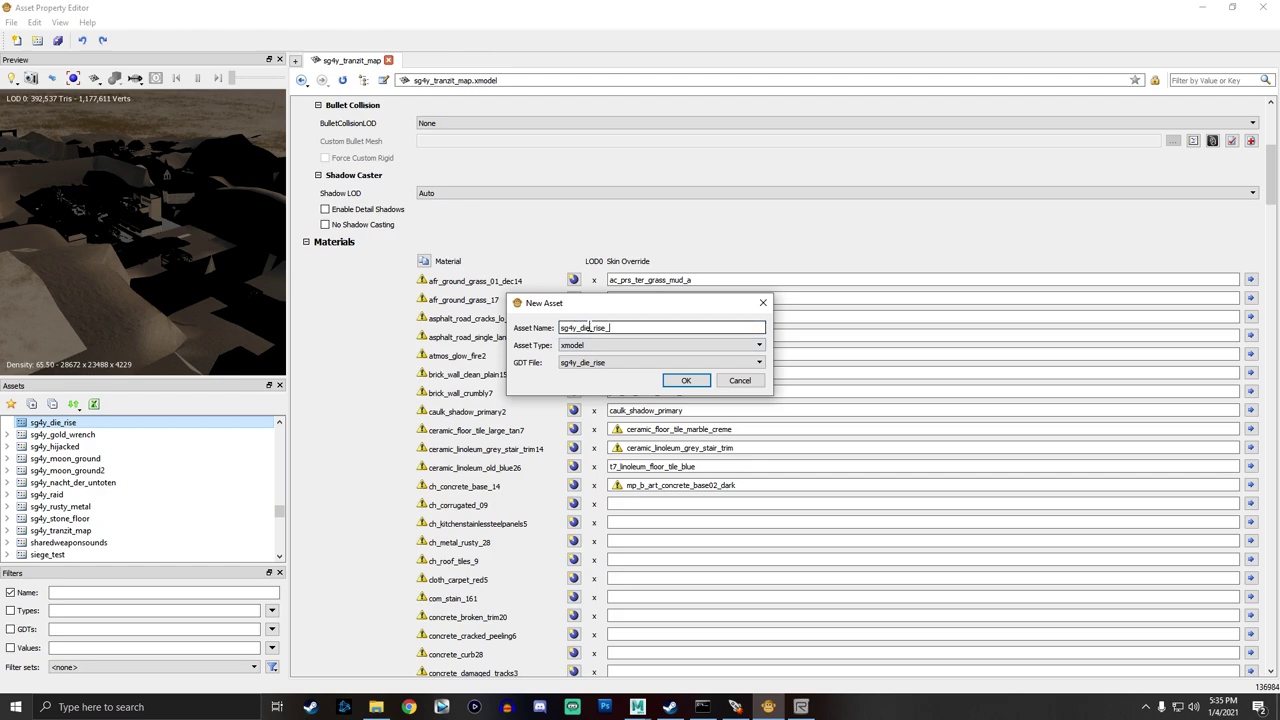
{"action": "key", "text": "Return"}
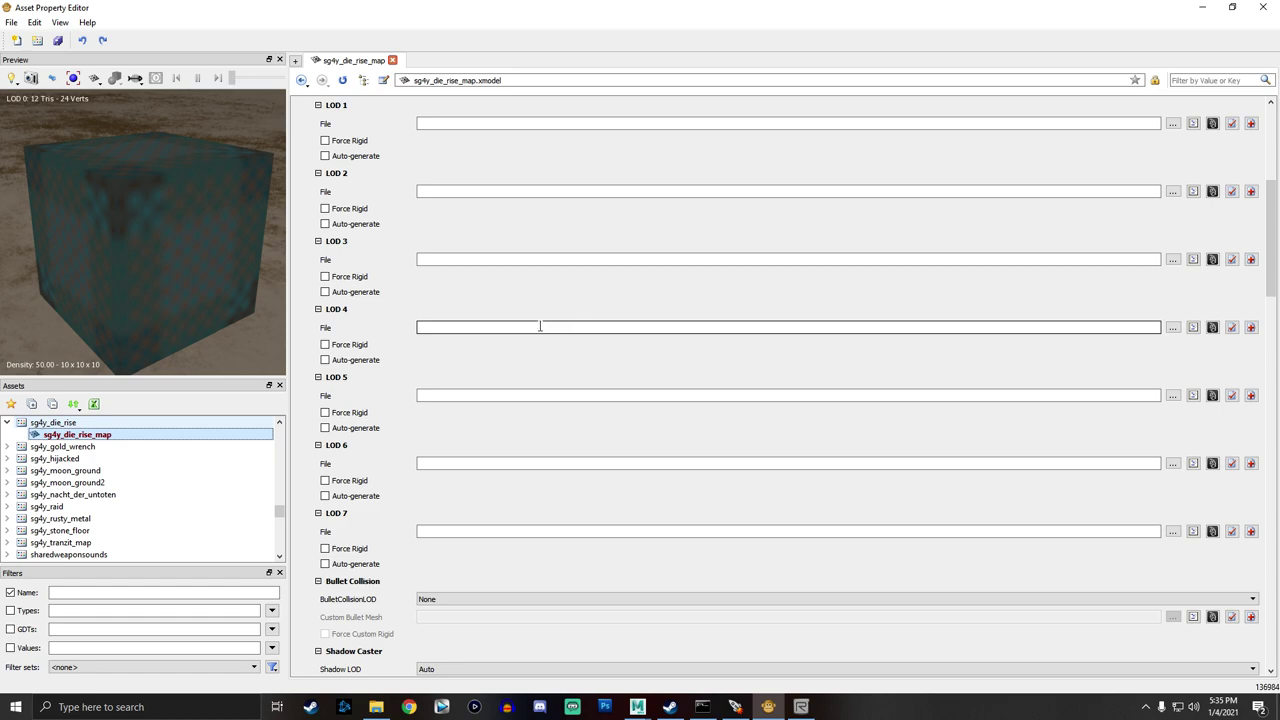
Switch to Maya, select the combined map mesh, and set its XModel export file to sg4y_die_rise_map.xmodel_bin on the Desktop.
{"action": "left_click", "coordinate": [1202, 7]}
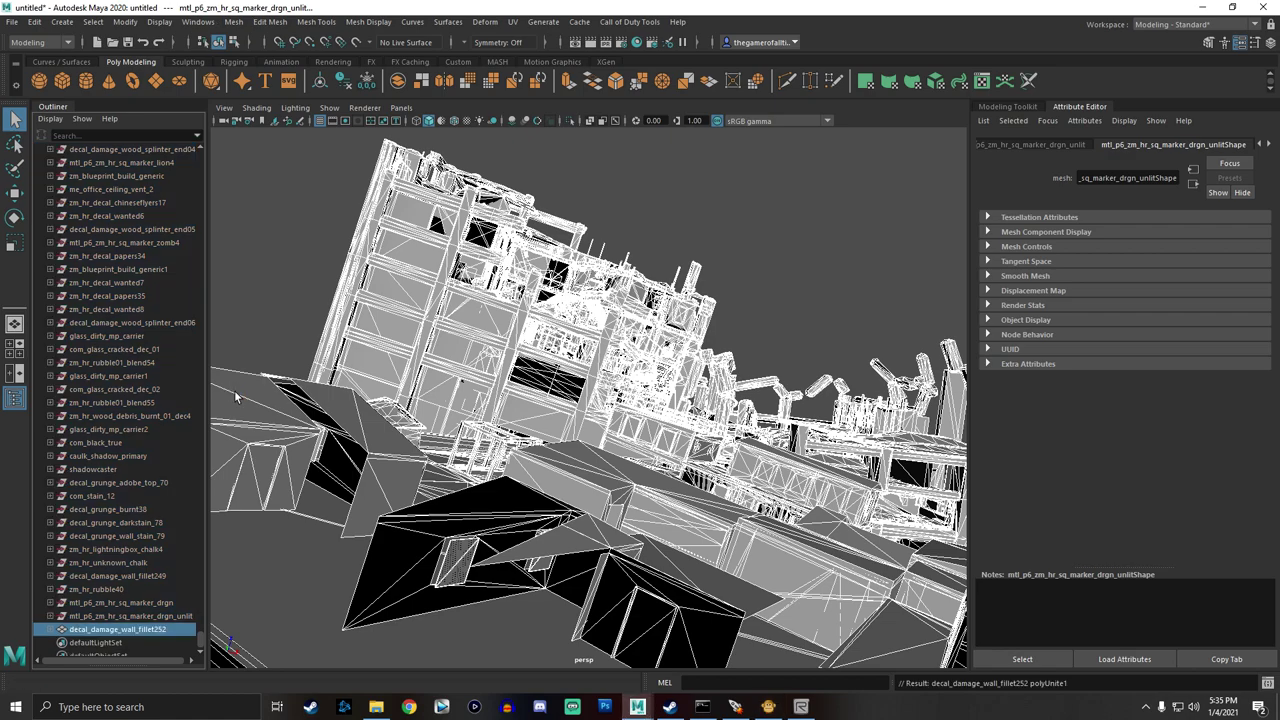
{"action": "left_click", "coordinate": [128, 630]}
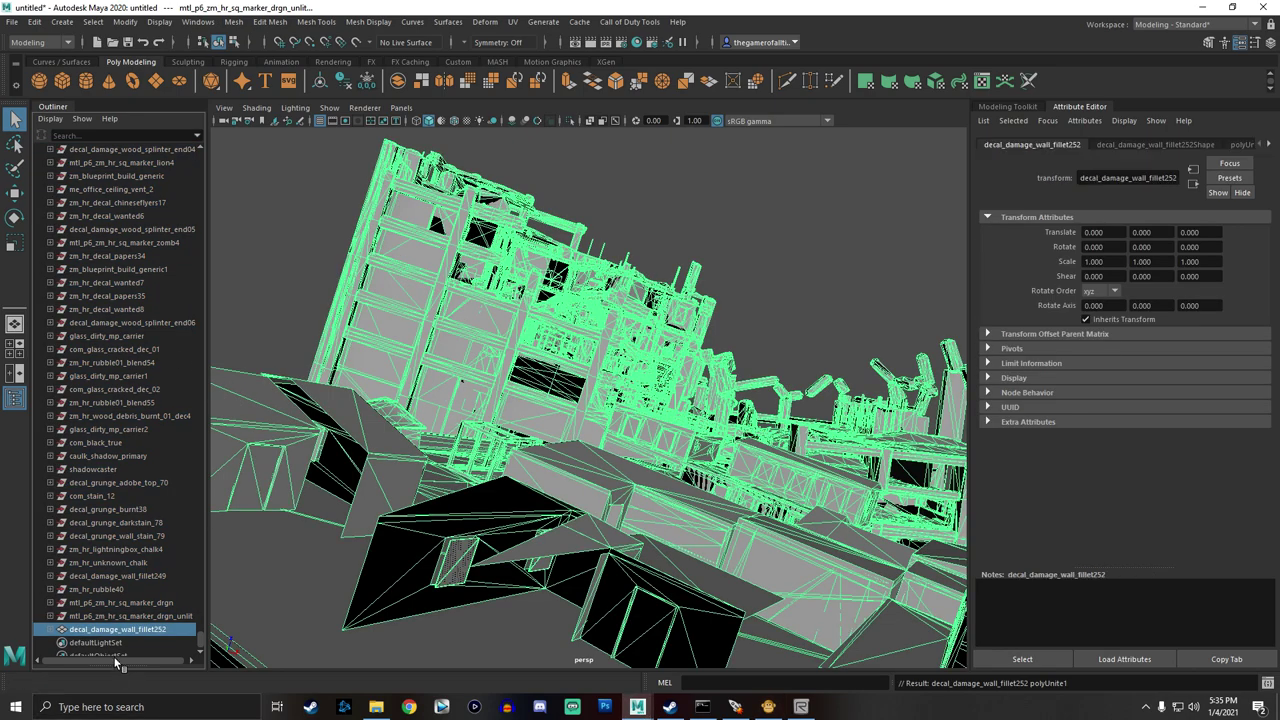
{"action": "left_click", "coordinate": [630, 22]}
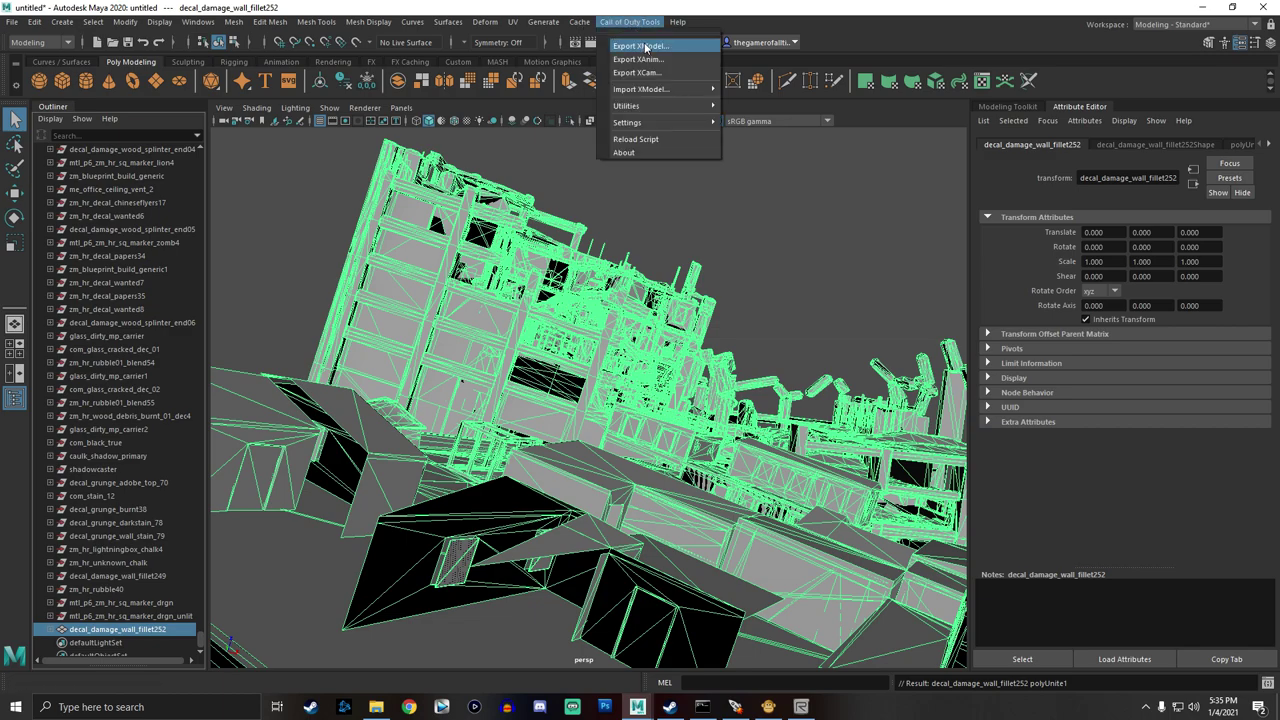
{"action": "left_click", "coordinate": [640, 46]}
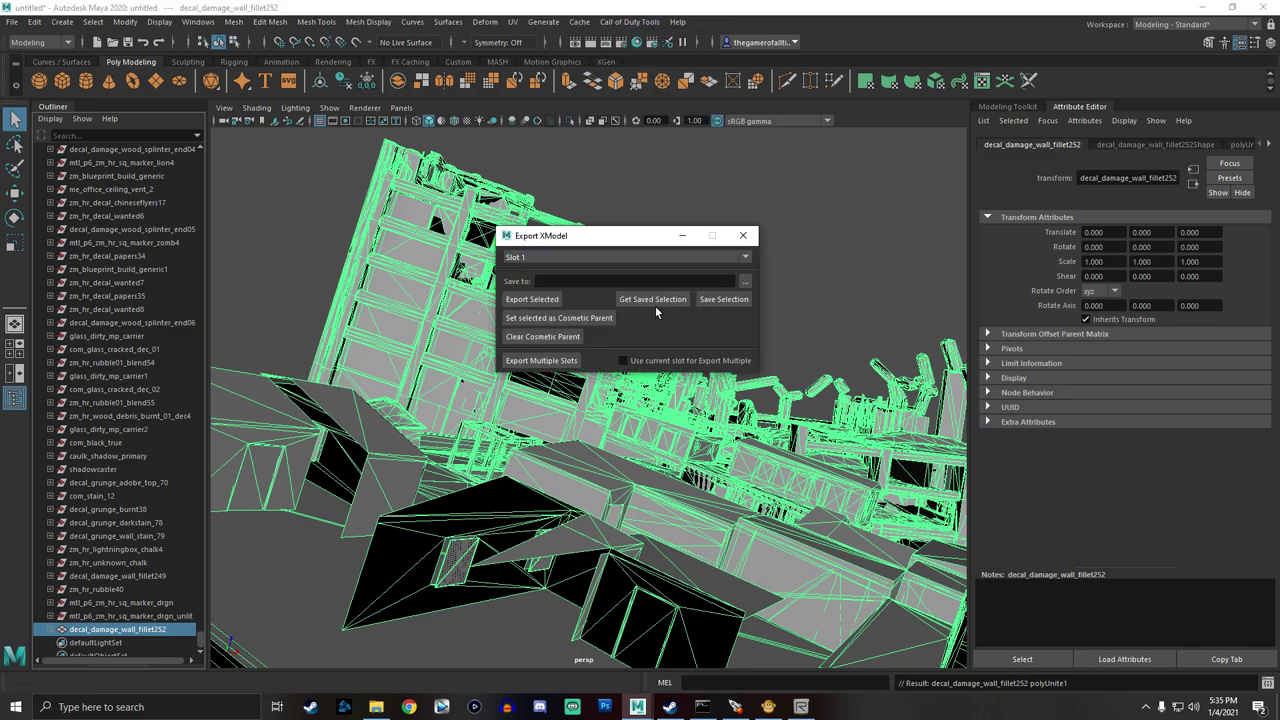
{"action": "left_click", "coordinate": [745, 282]}
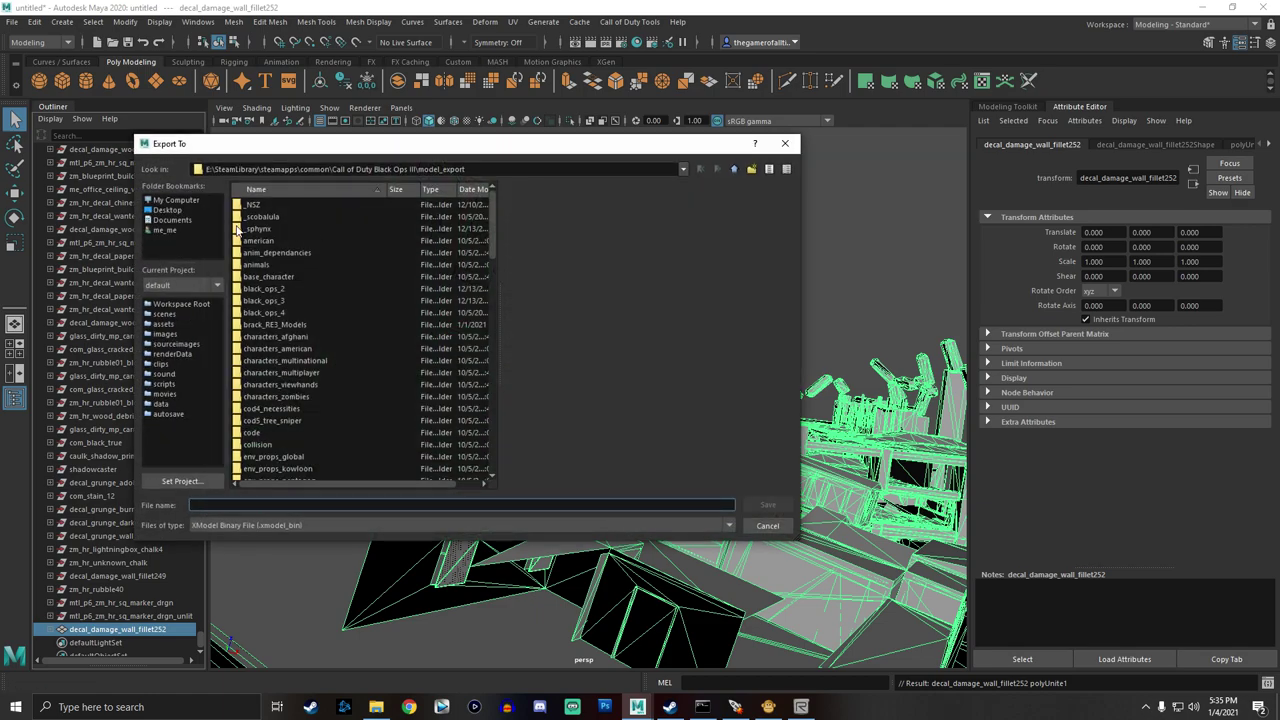
{"action": "left_click", "coordinate": [168, 210]}
{"action": "left_click", "coordinate": [276, 505]}
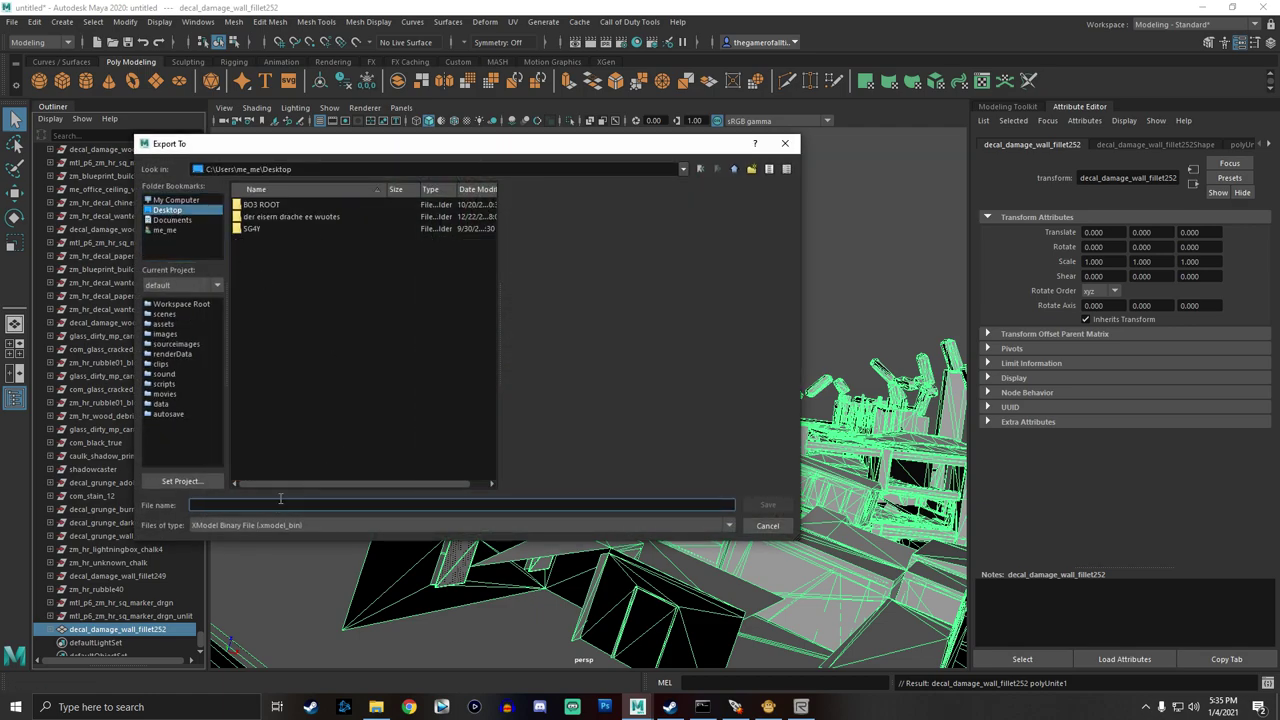
{"action": "type", "text": "5g4y_die_rise_map"}
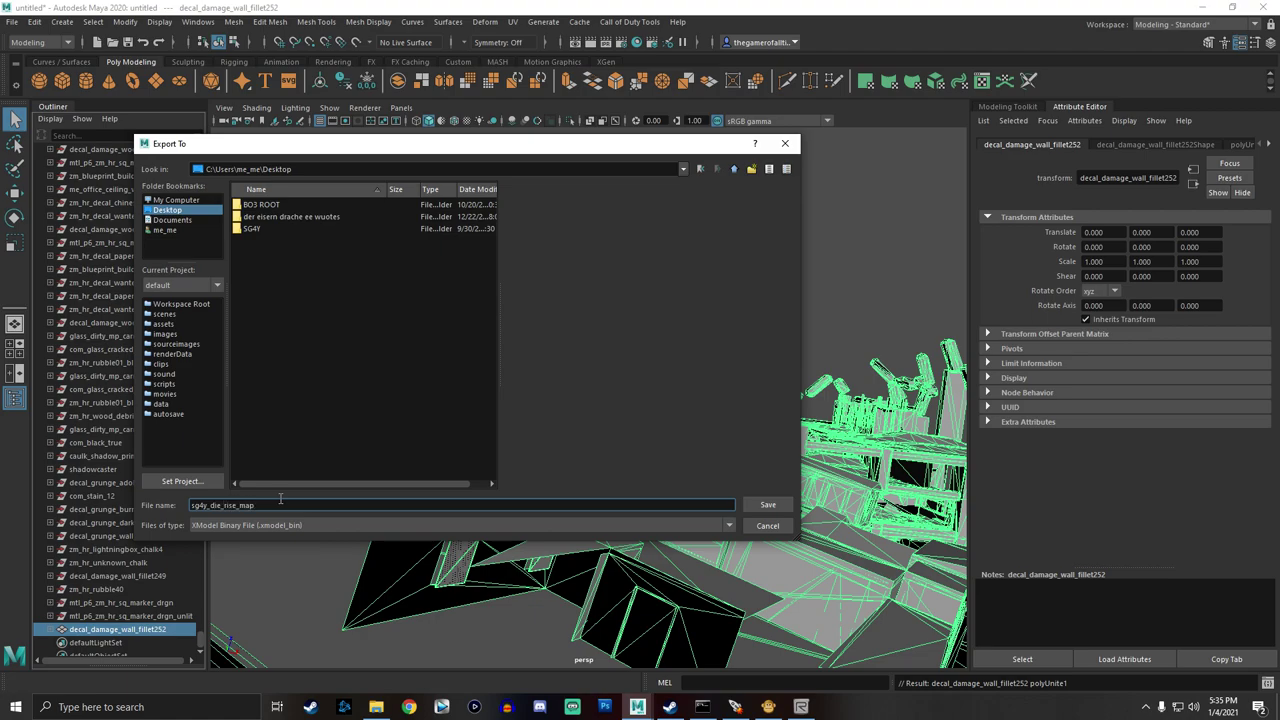
{"action": "key", "text": "Return"}
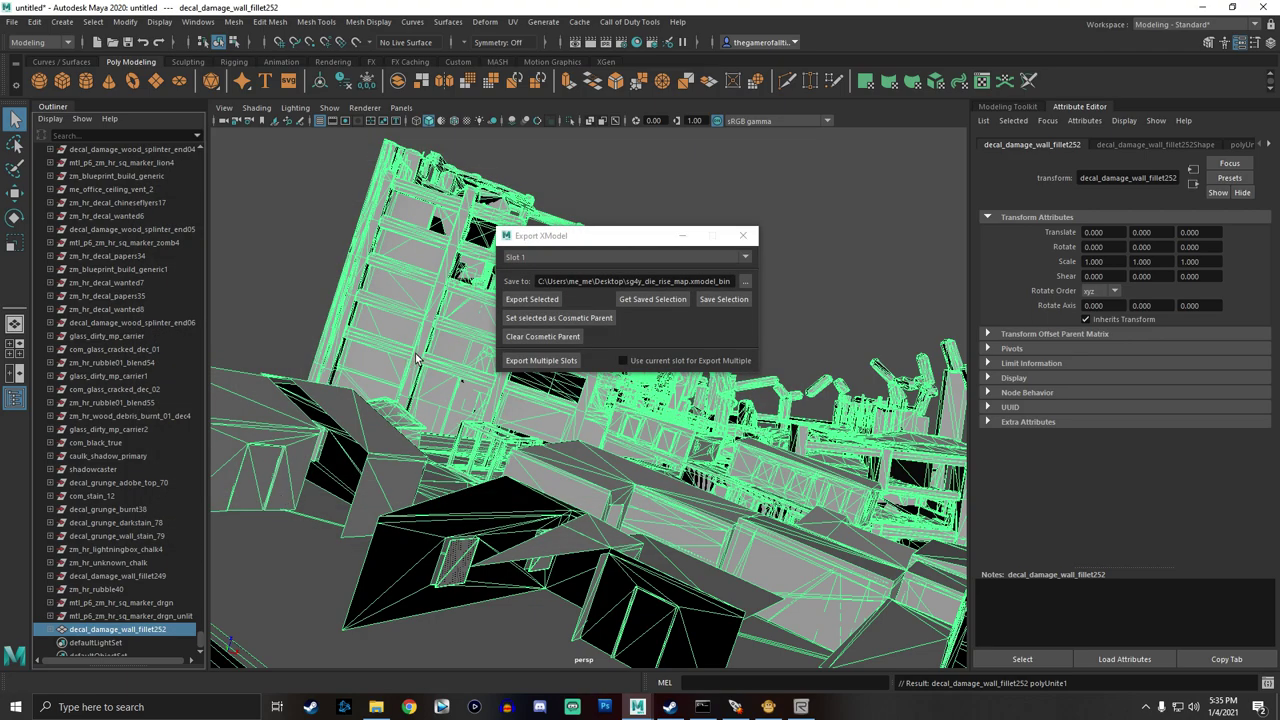
{"action": "left_click", "coordinate": [553, 300]}
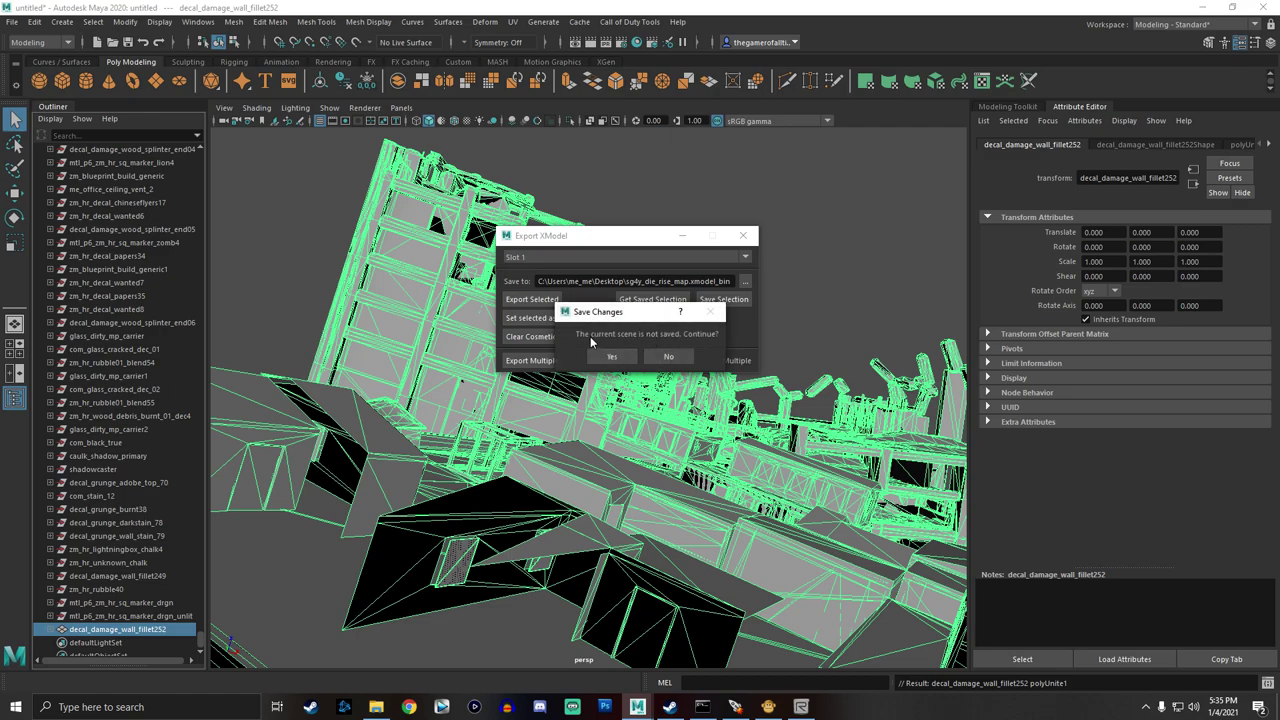
{"action": "left_click", "coordinate": [668, 358]}
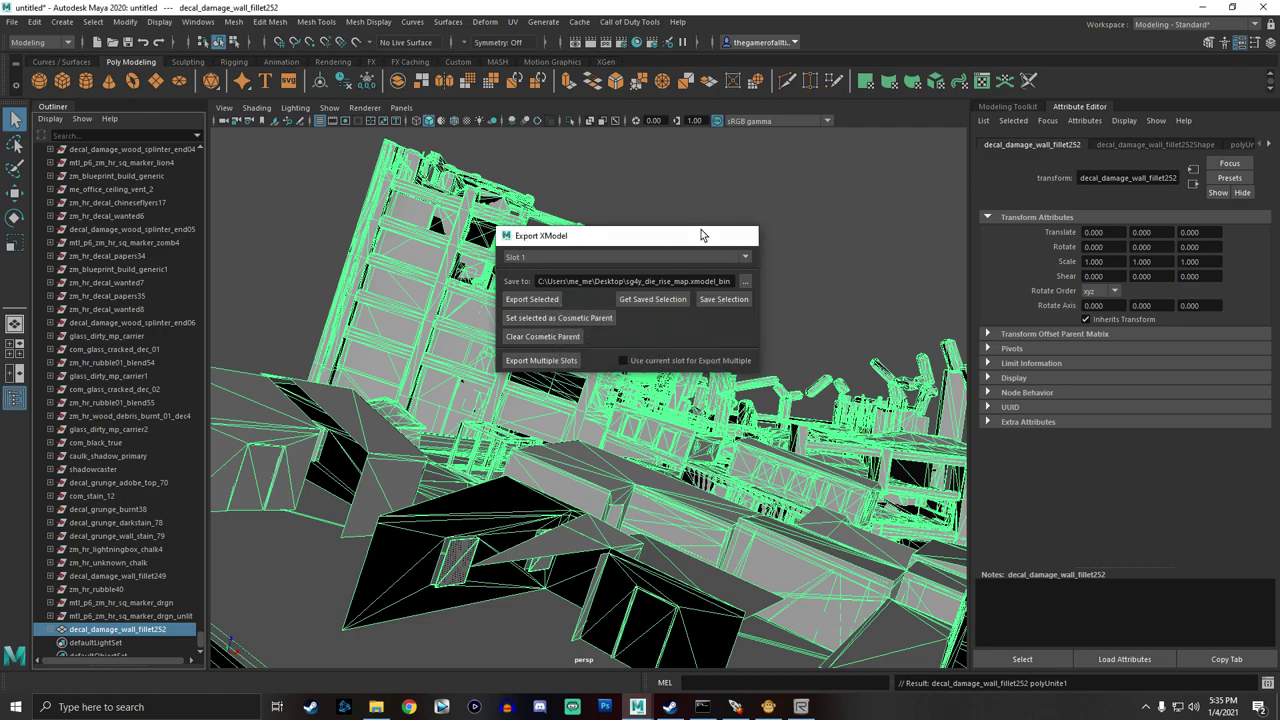
{"action": "left_click", "coordinate": [743, 235]}
Save the Maya scene to the Desktop as a Maya Binary file named sg4y_die_rise.
{"action": "left_click", "coordinate": [12, 21]}
{"action": "left_click", "coordinate": [40, 87]}
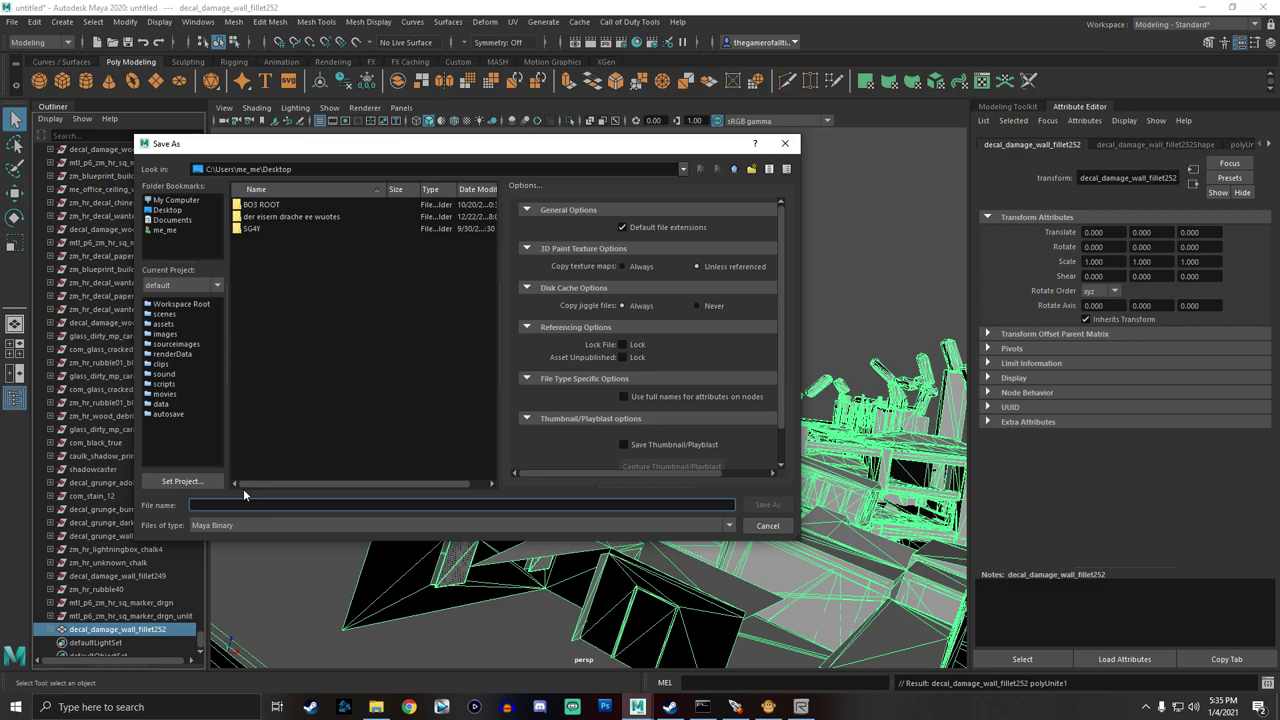
{"action": "type", "text": "sg4y_die"}
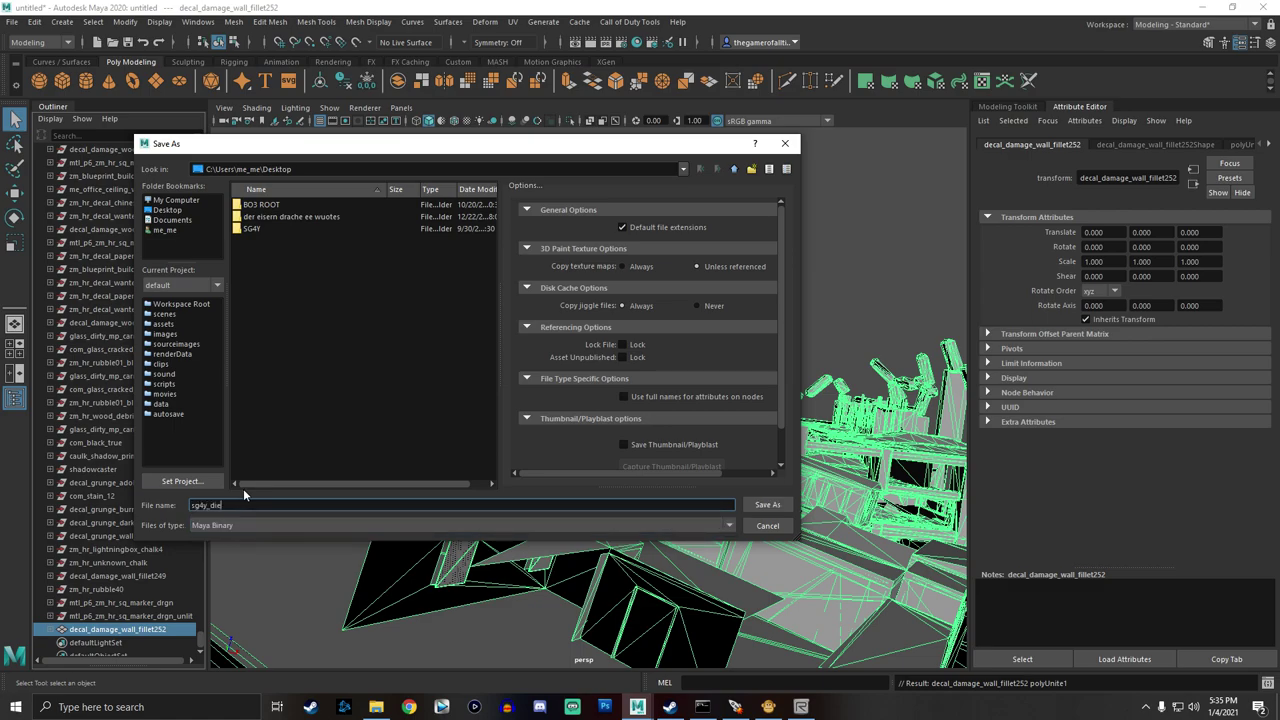
{"action": "type", "text": "_rise"}
{"action": "key", "text": "Return"}
Export the selected combined mesh as the XModel sg4y_die_rise_map.xmodel_bin to the Desktop, without saving the scene changes.
{"action": "left_click", "coordinate": [629, 21]}
{"action": "left_click", "coordinate": [634, 46]}
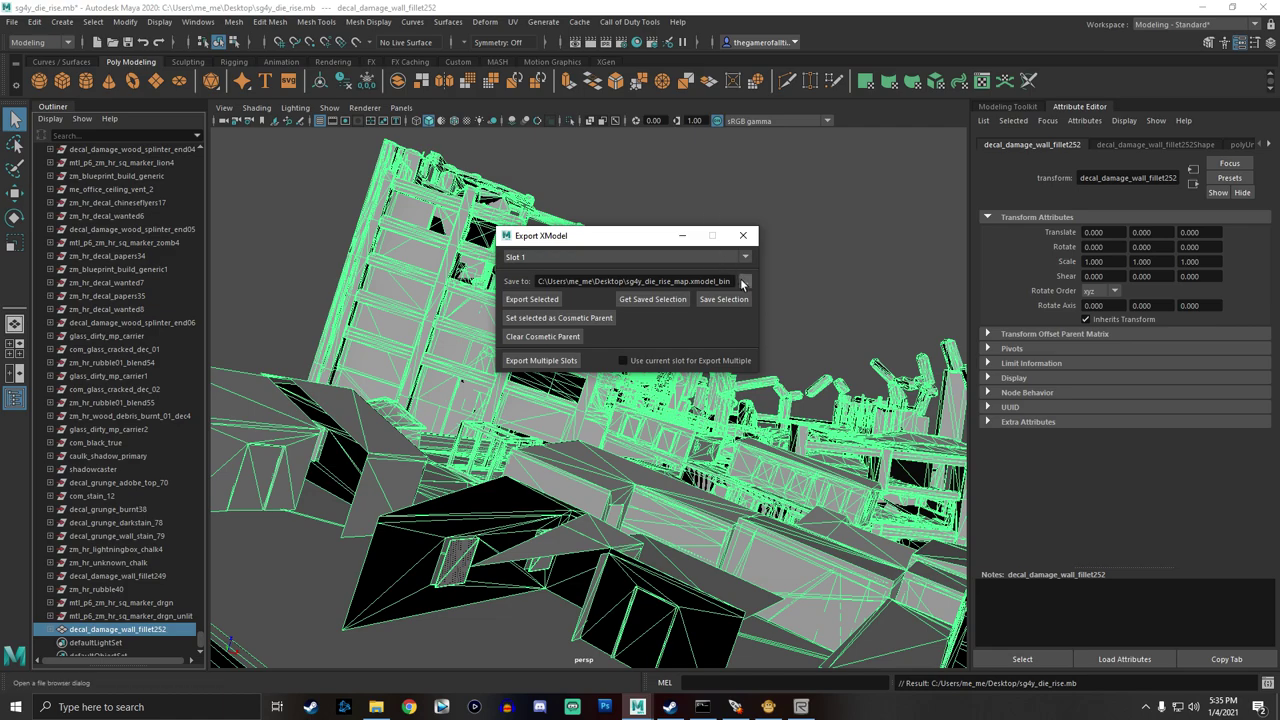
{"action": "left_click", "coordinate": [534, 298]}
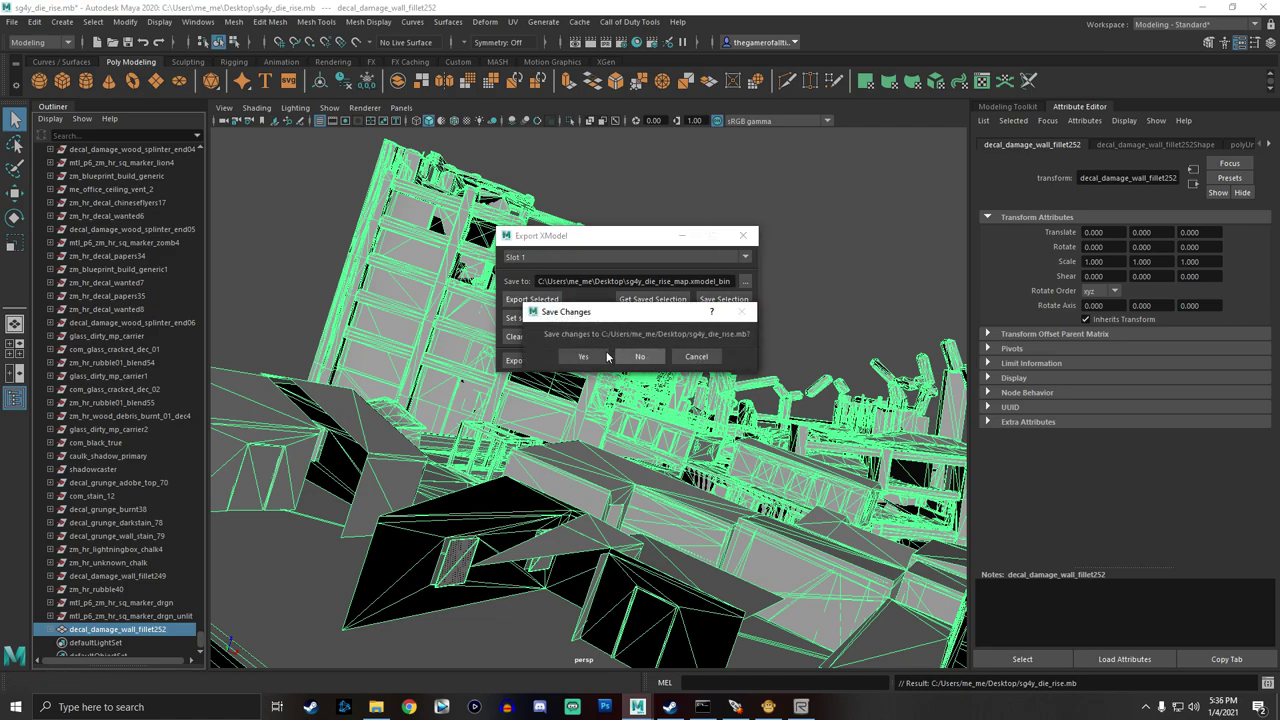
{"action": "left_click", "coordinate": [639, 357]}
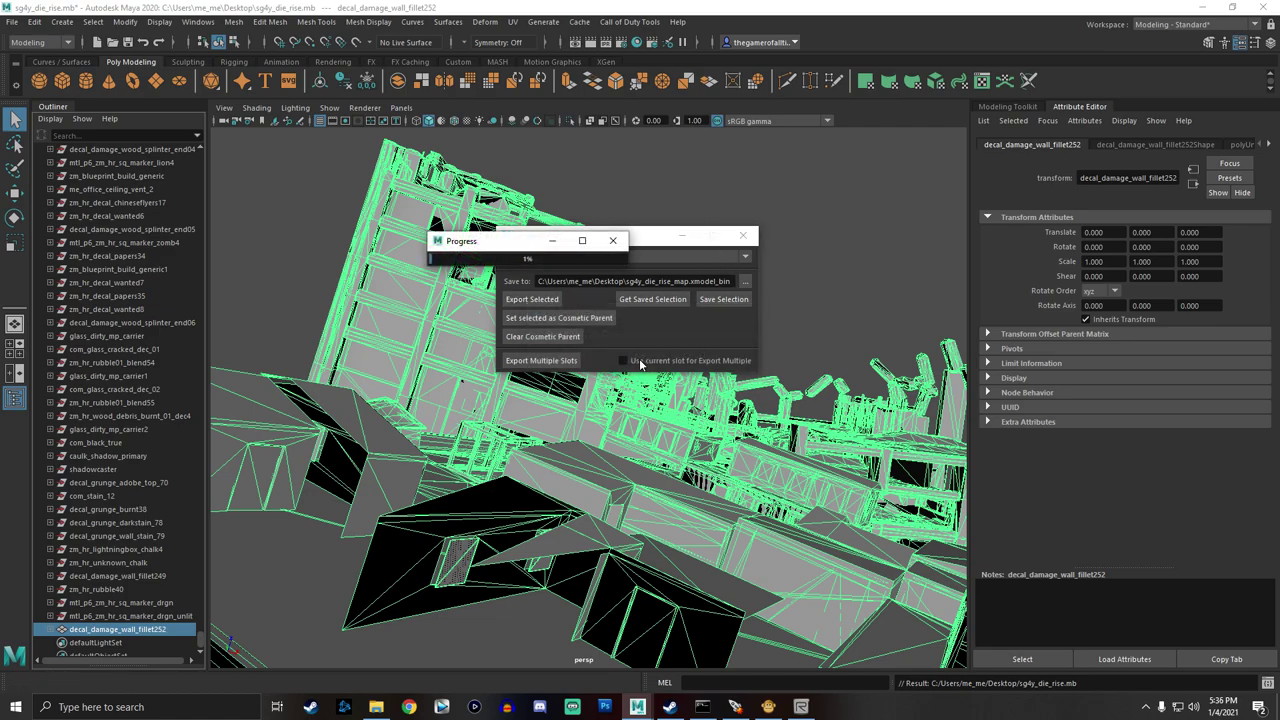
{"action": "left_click", "coordinate": [768, 706]}
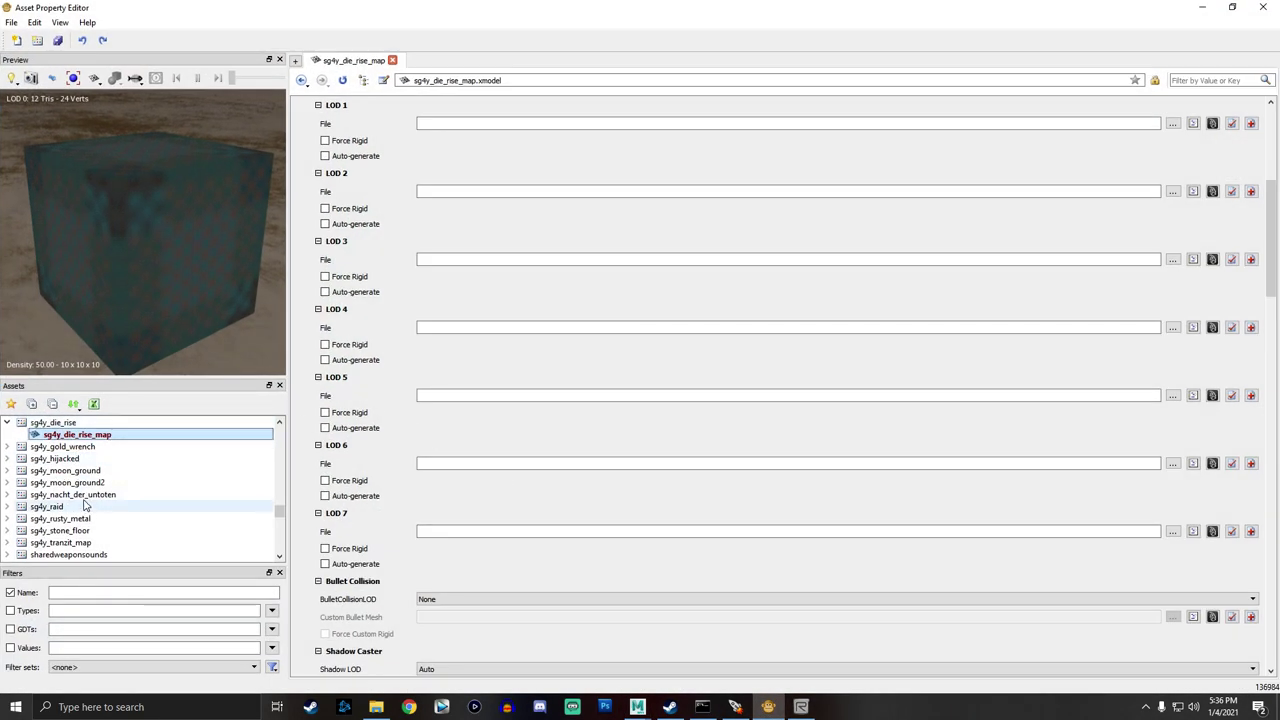
{"action": "scroll", "coordinate": [525, 294], "scroll_direction": "up", "scroll_amount": 6}
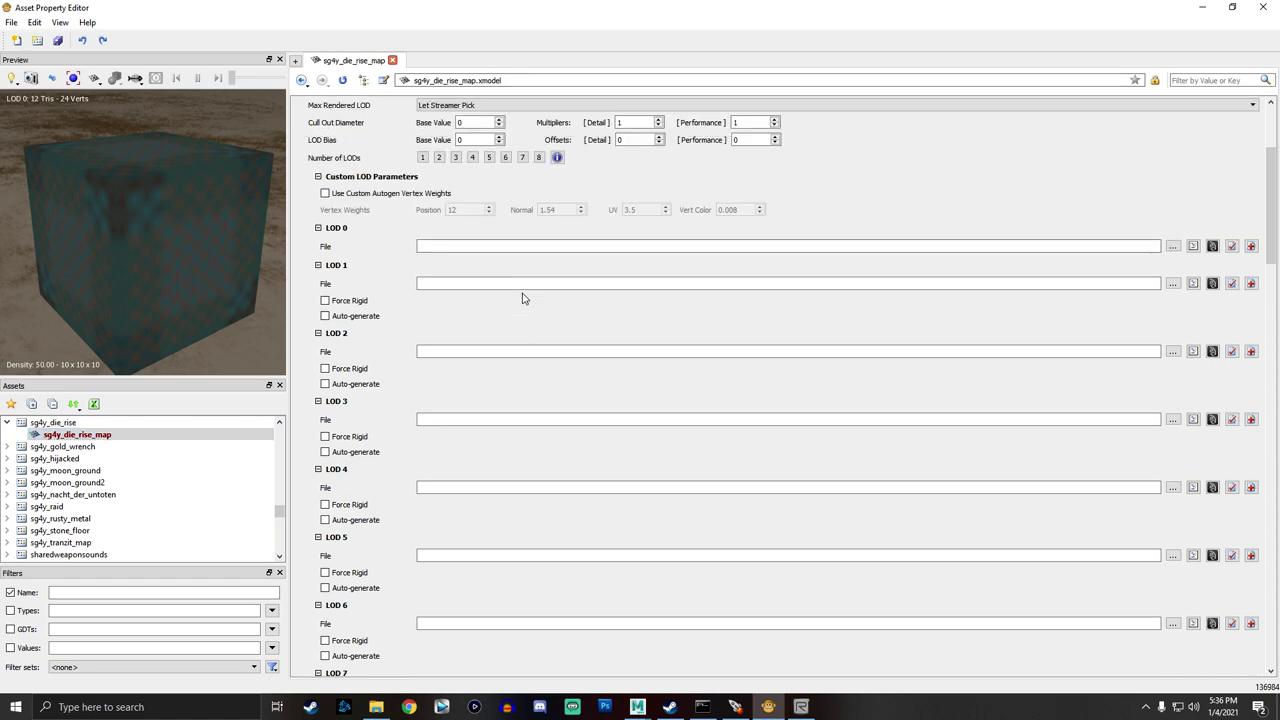
{"action": "left_click", "coordinate": [1203, 9]}
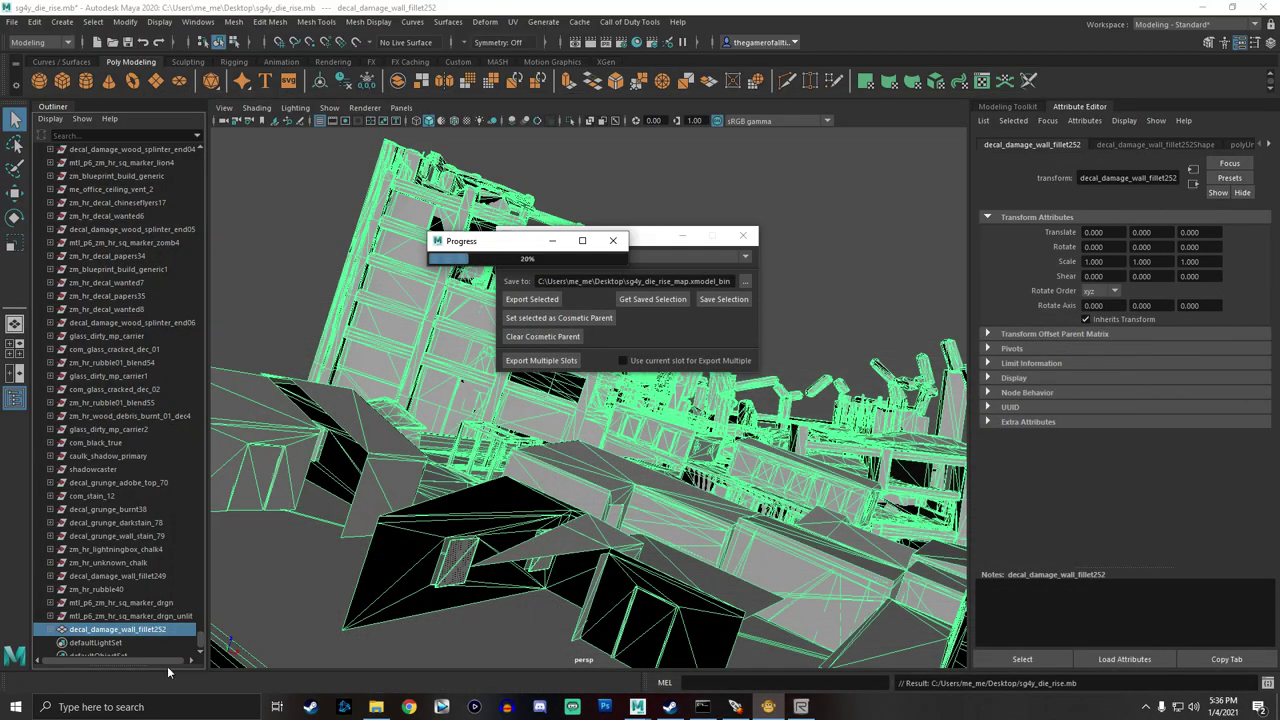
Switch to File Explorer and check the contents of the kino_der_toten folder in zombies_maps.
{"action": "left_click", "coordinate": [376, 706]}
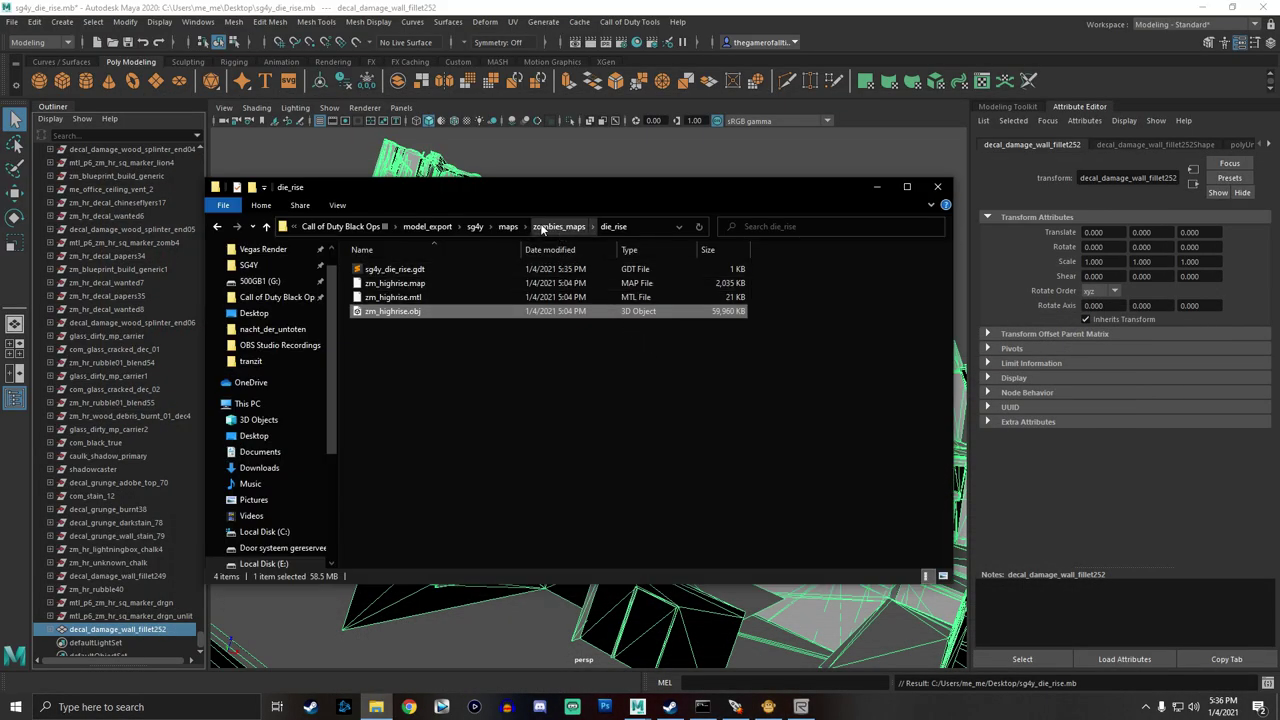
{"action": "left_click", "coordinate": [538, 228]}
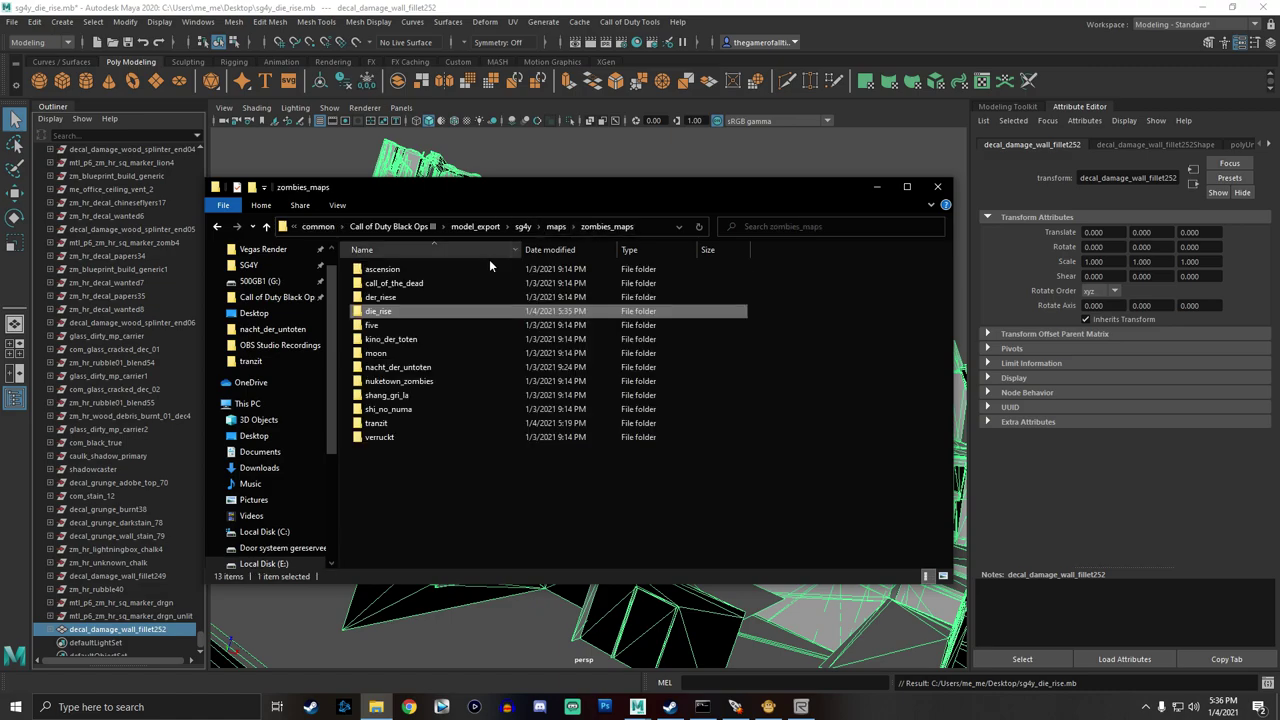
{"action": "left_click", "coordinate": [405, 343]}
{"action": "double_click", "coordinate": [405, 343]}
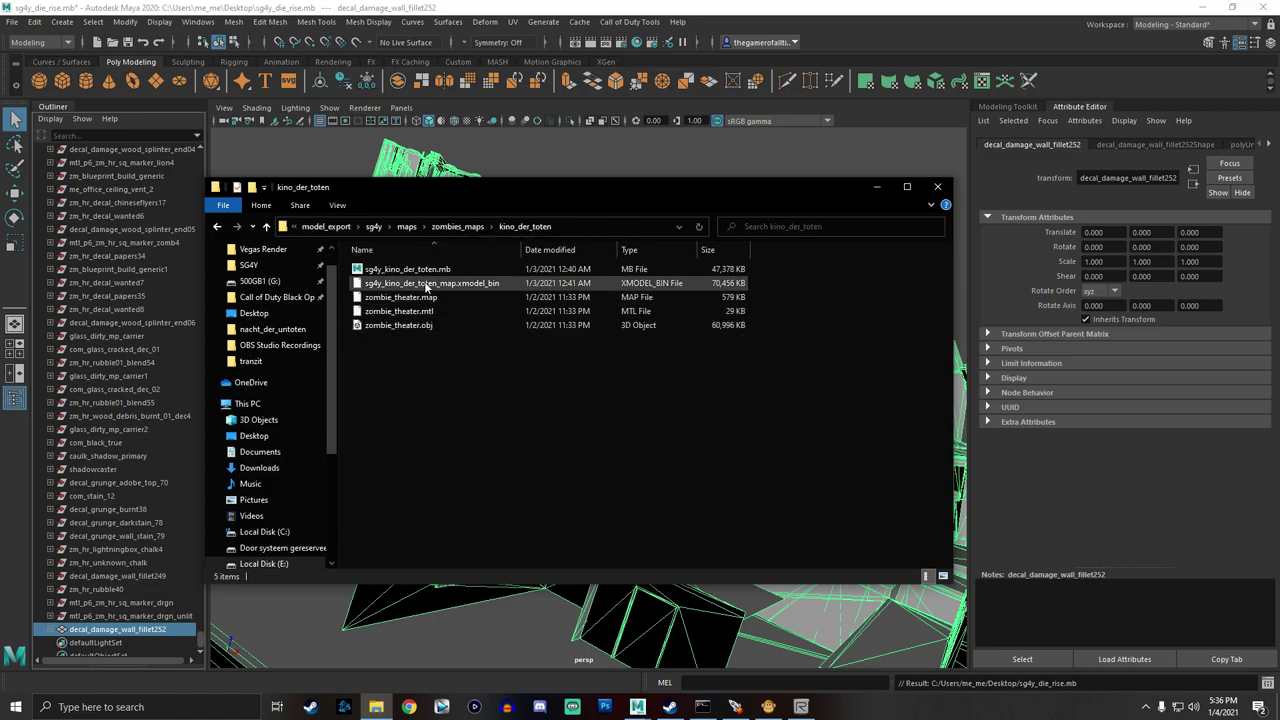
Switch to Asset Property Editor and create a GDT file named sg4y_kino_der_toten in the kino_der_toten folder.
{"action": "left_click", "coordinate": [768, 706]}
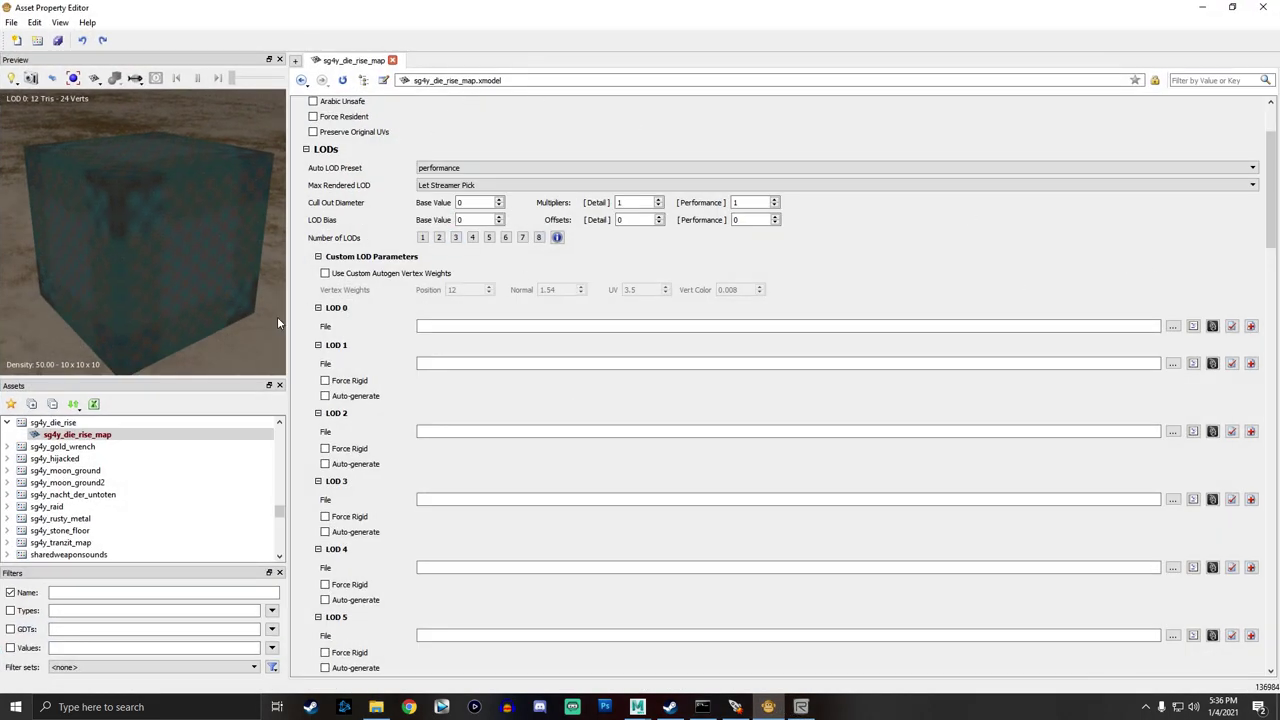
{"action": "left_click", "coordinate": [37, 40]}
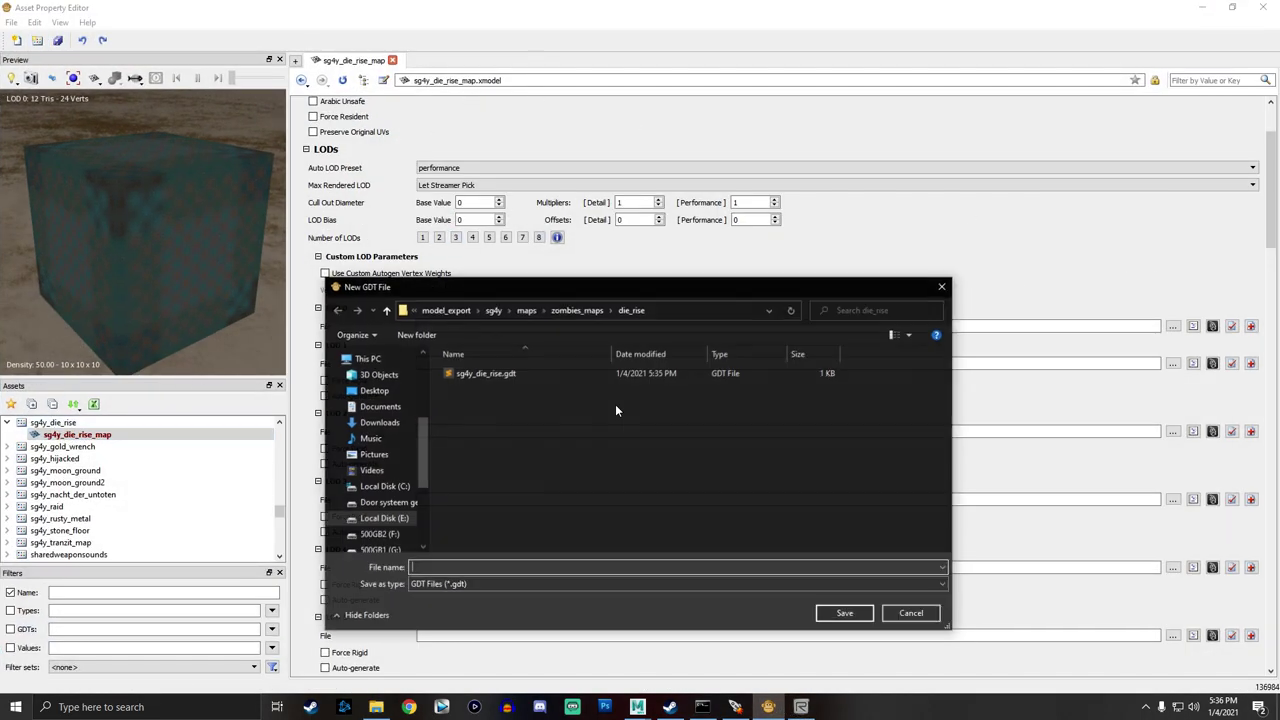
{"action": "left_click", "coordinate": [577, 310]}
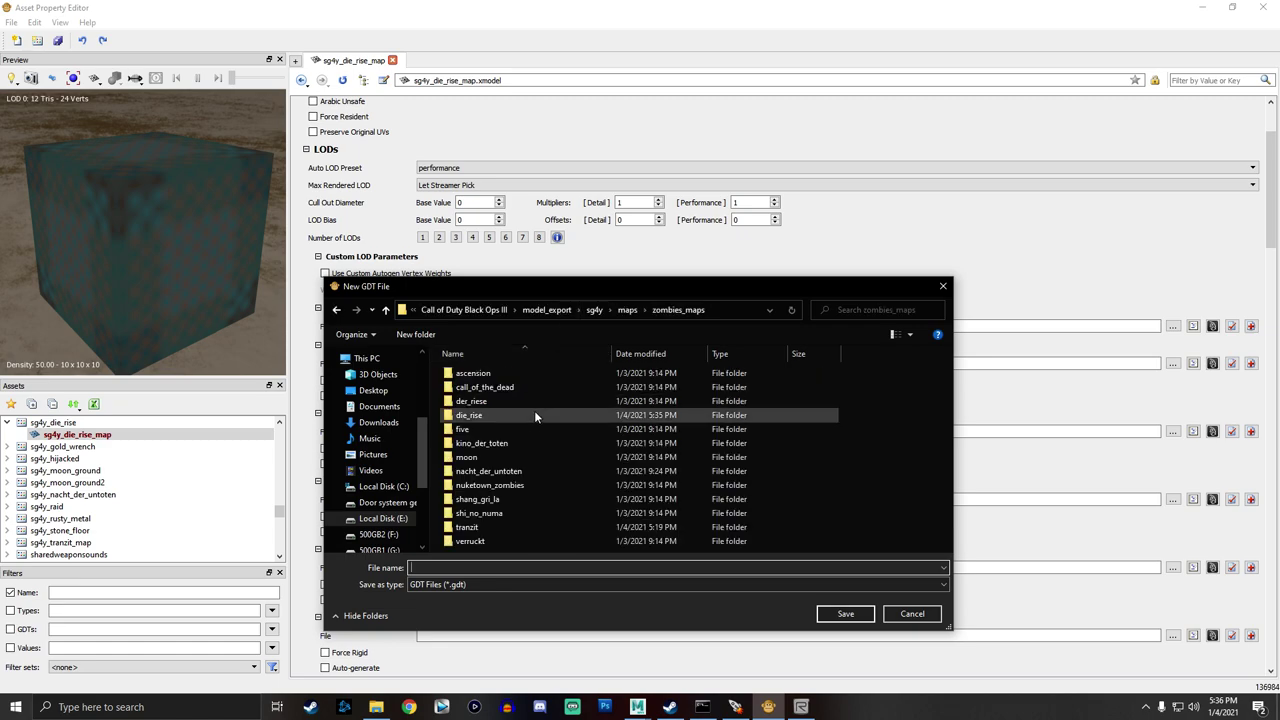
{"action": "double_click", "coordinate": [488, 443]}
{"action": "type", "text": "sg4y_kino"}
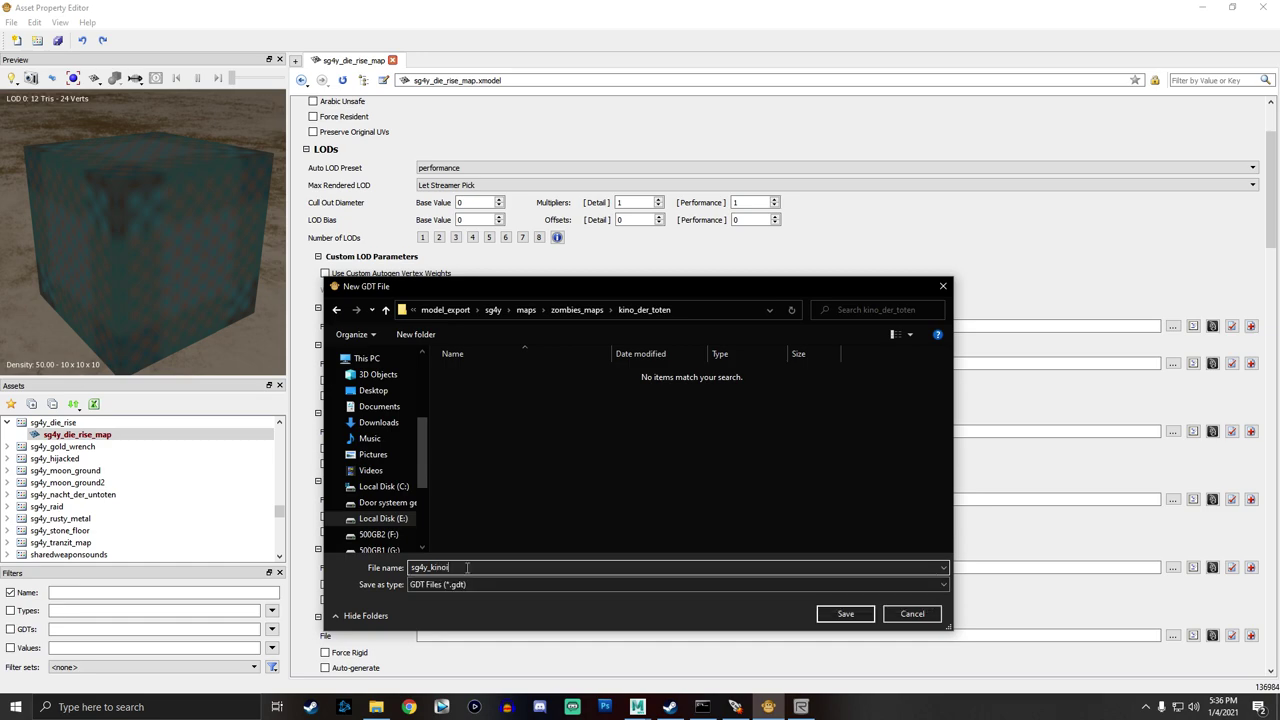
{"action": "type", "text": "i"}
{"action": "key", "text": "BackSpace"}
{"action": "type", "text": "_der_toten"}
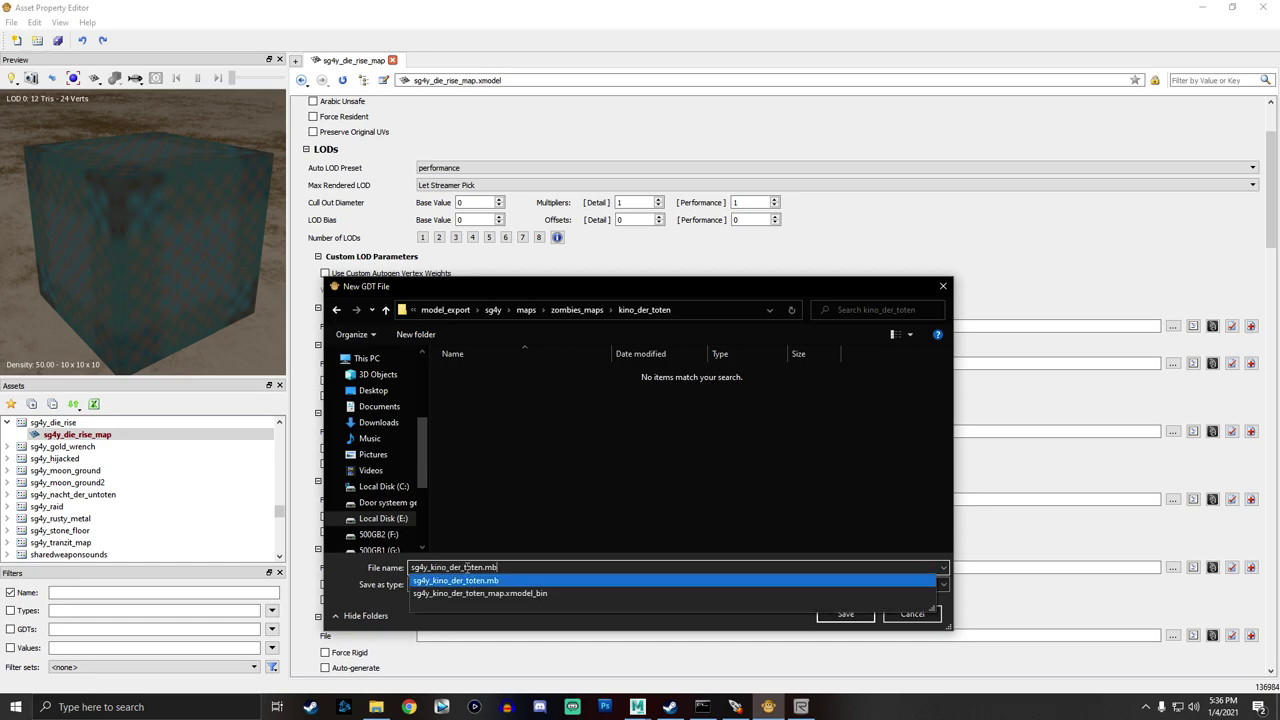
{"action": "key", "text": "Return"}
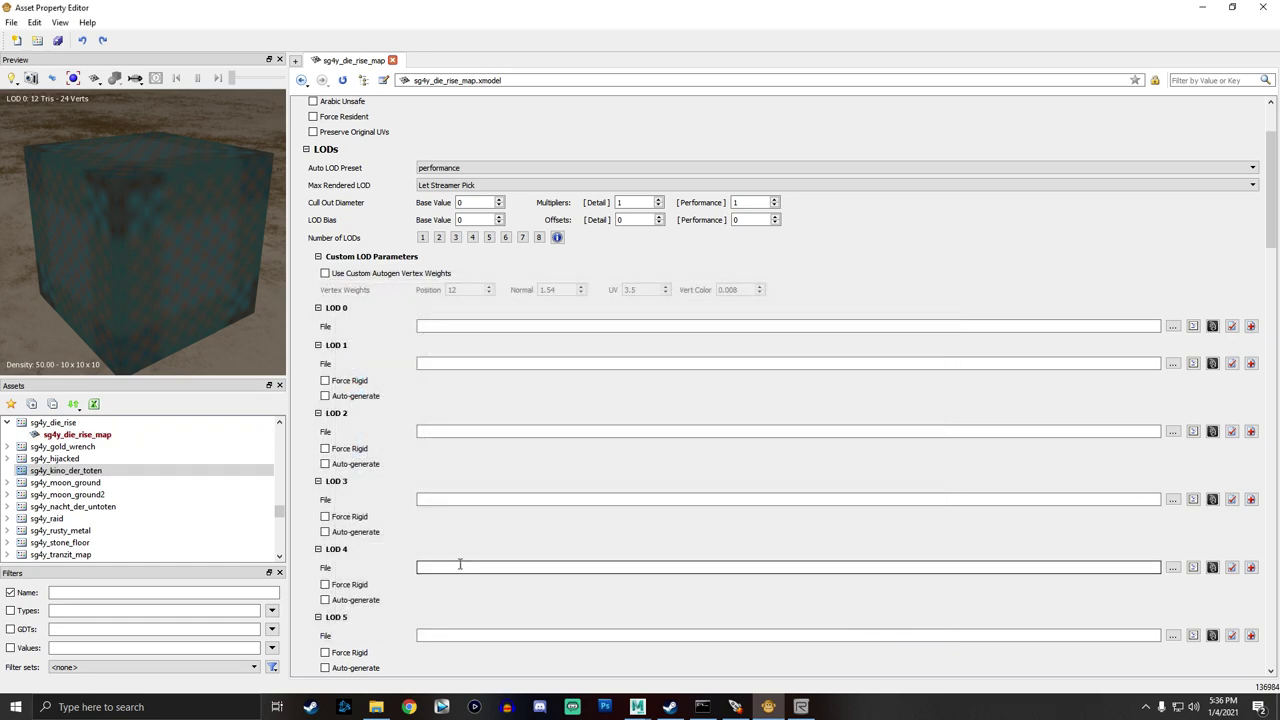
Create an xmodel asset named sg4y_kino_der_toten in the sg4y_kino_der_toten GDT.
{"action": "right_click", "coordinate": [58, 468]}
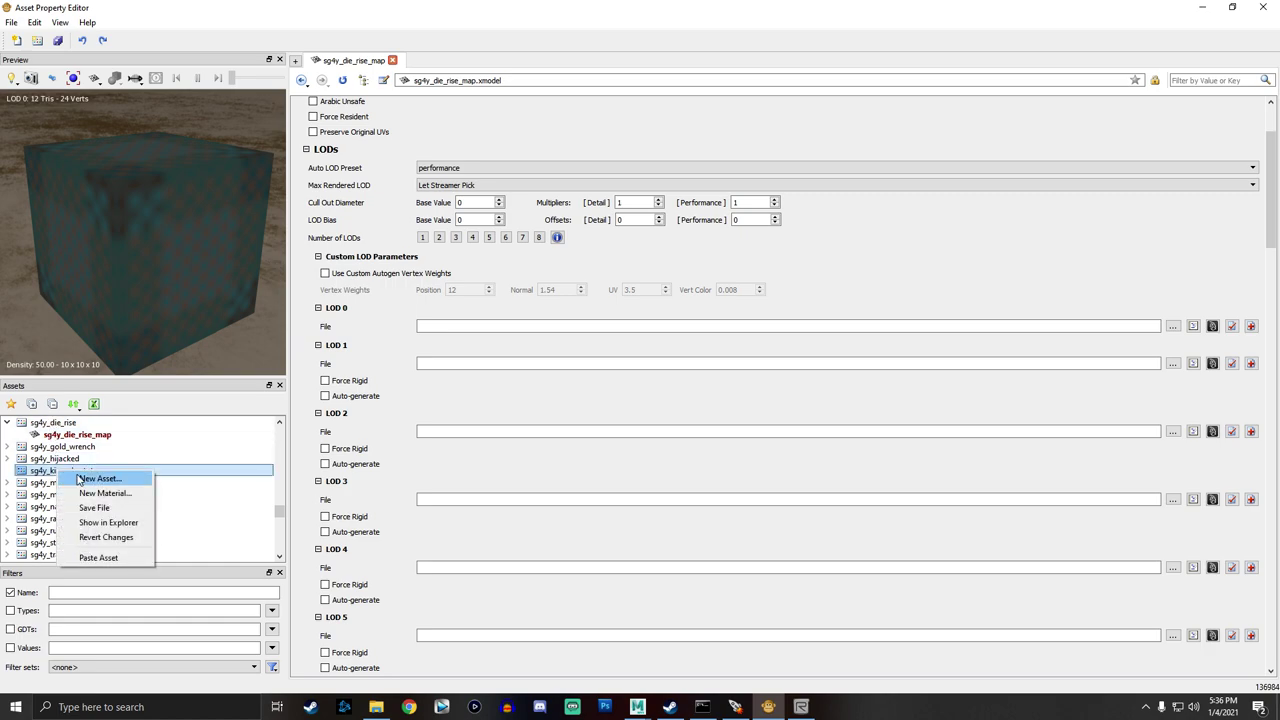
{"action": "left_click", "coordinate": [88, 479]}
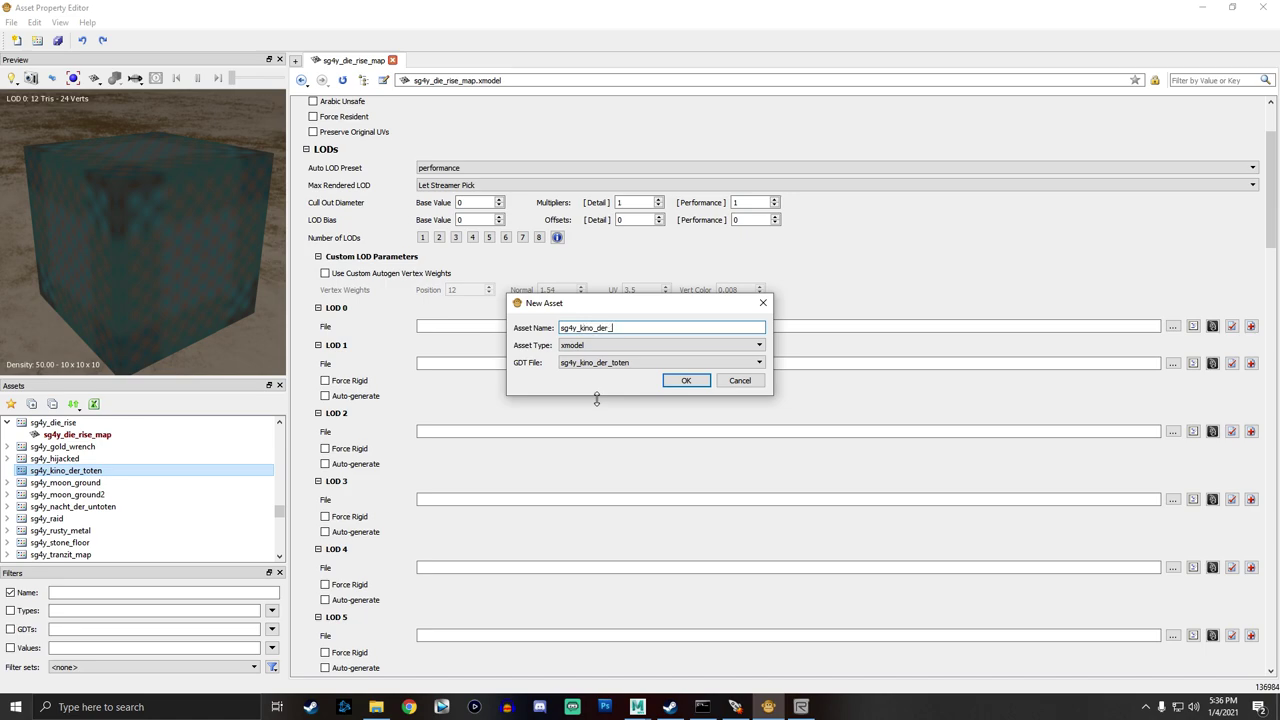
{"action": "key", "text": "Return"}
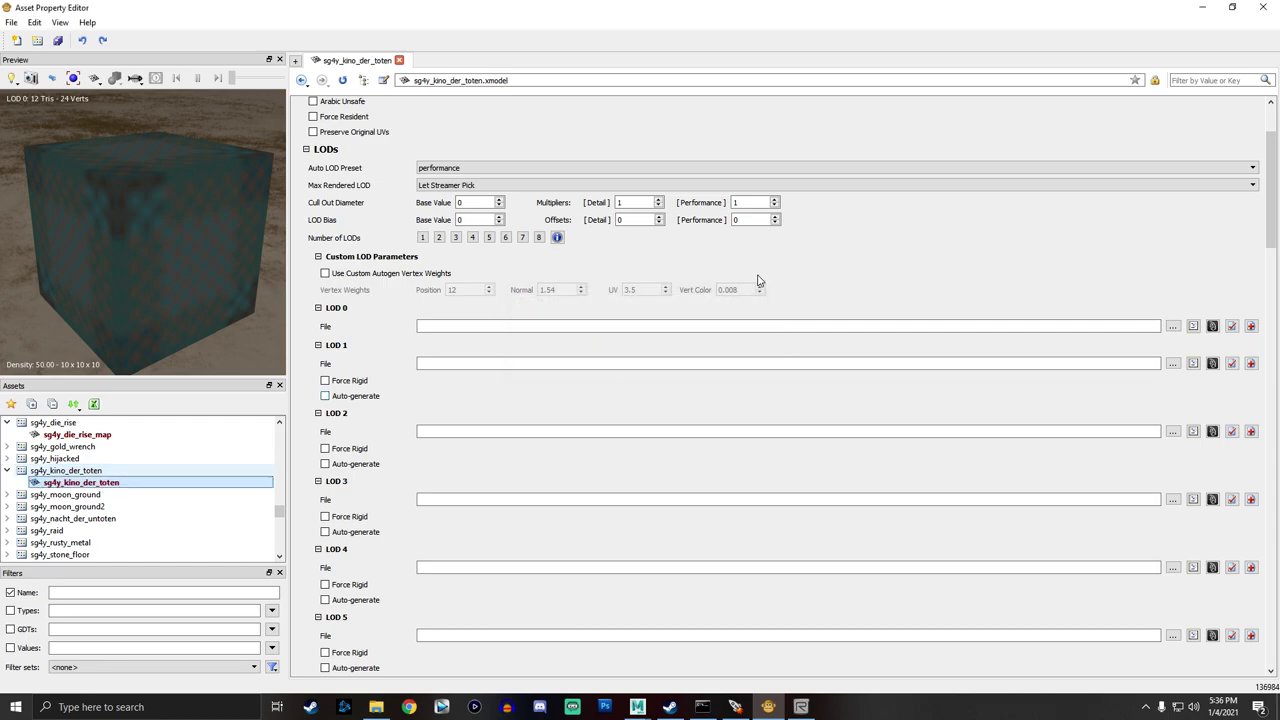
Set the LOD 0 file of the sg4y_kino_der_toten asset to sg4y_kino_der_toten_map.xmodel_bin from sg4y\maps\zombies_maps\kino_der_toten.
{"action": "left_click", "coordinate": [1174, 328]}
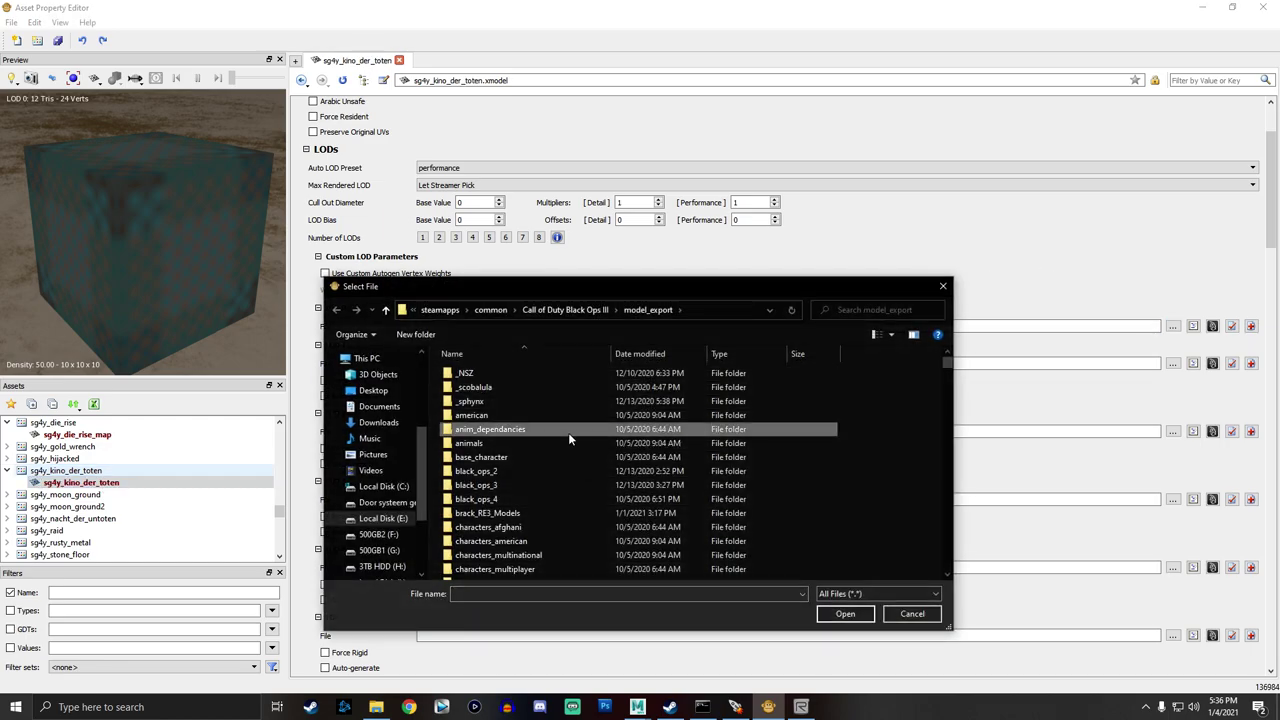
{"action": "double_click", "coordinate": [465, 370]}
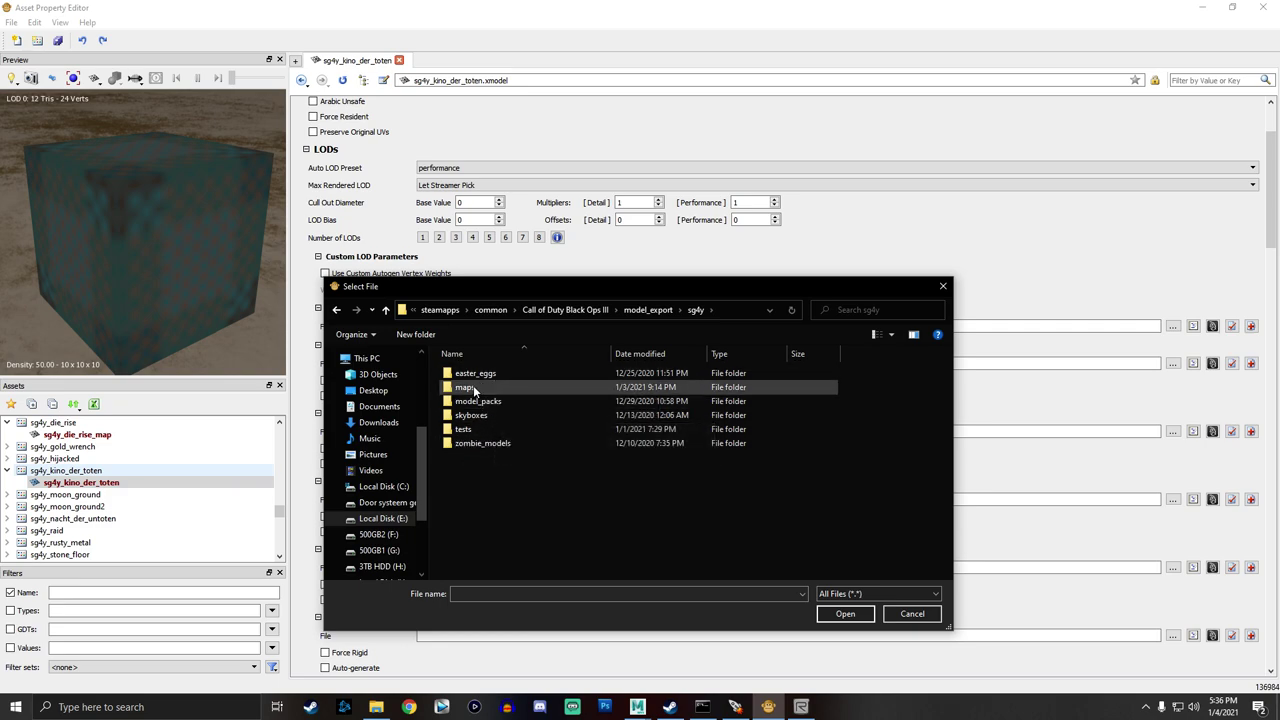
{"action": "double_click", "coordinate": [470, 388]}
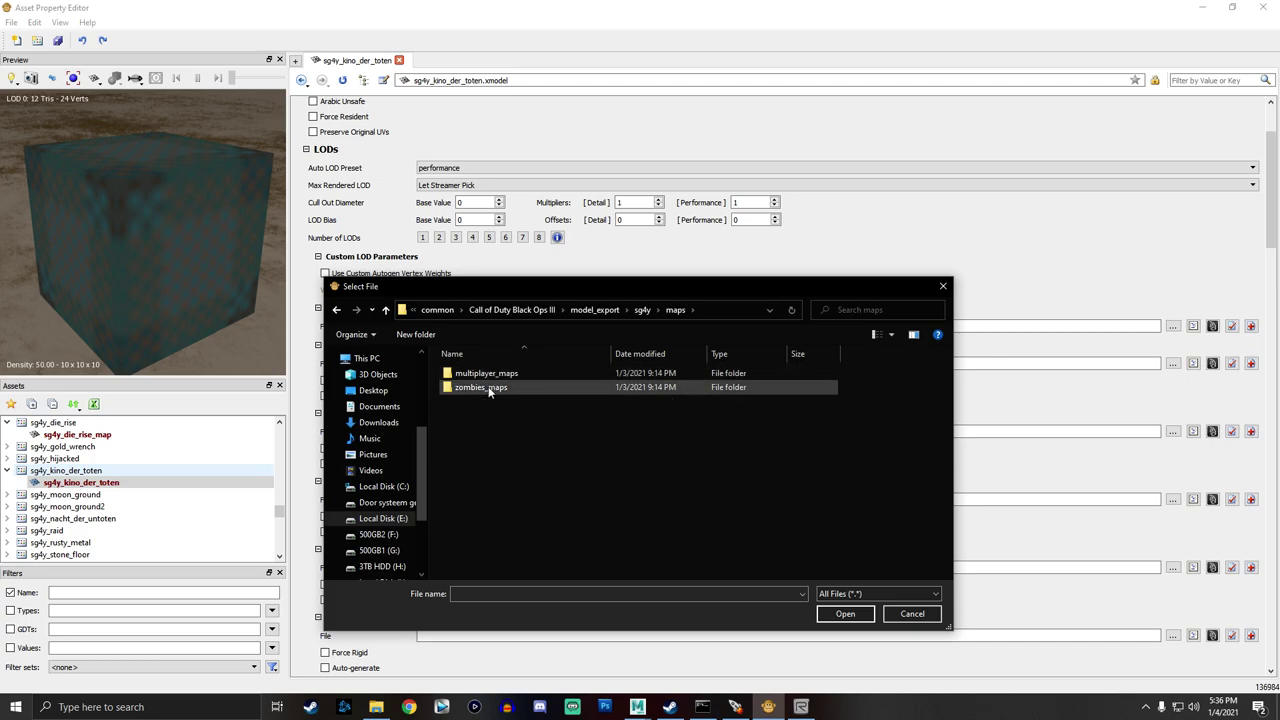
{"action": "double_click", "coordinate": [486, 388]}
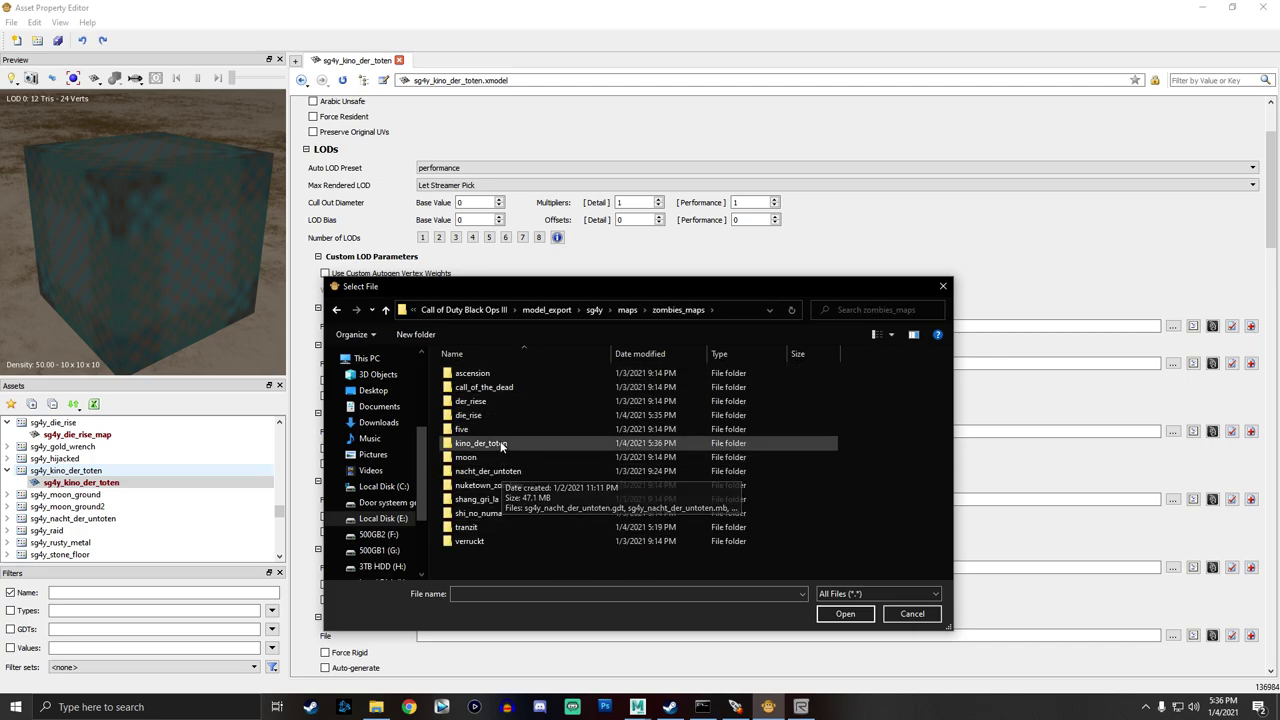
{"action": "double_click", "coordinate": [497, 443]}
{"action": "double_click", "coordinate": [533, 401]}
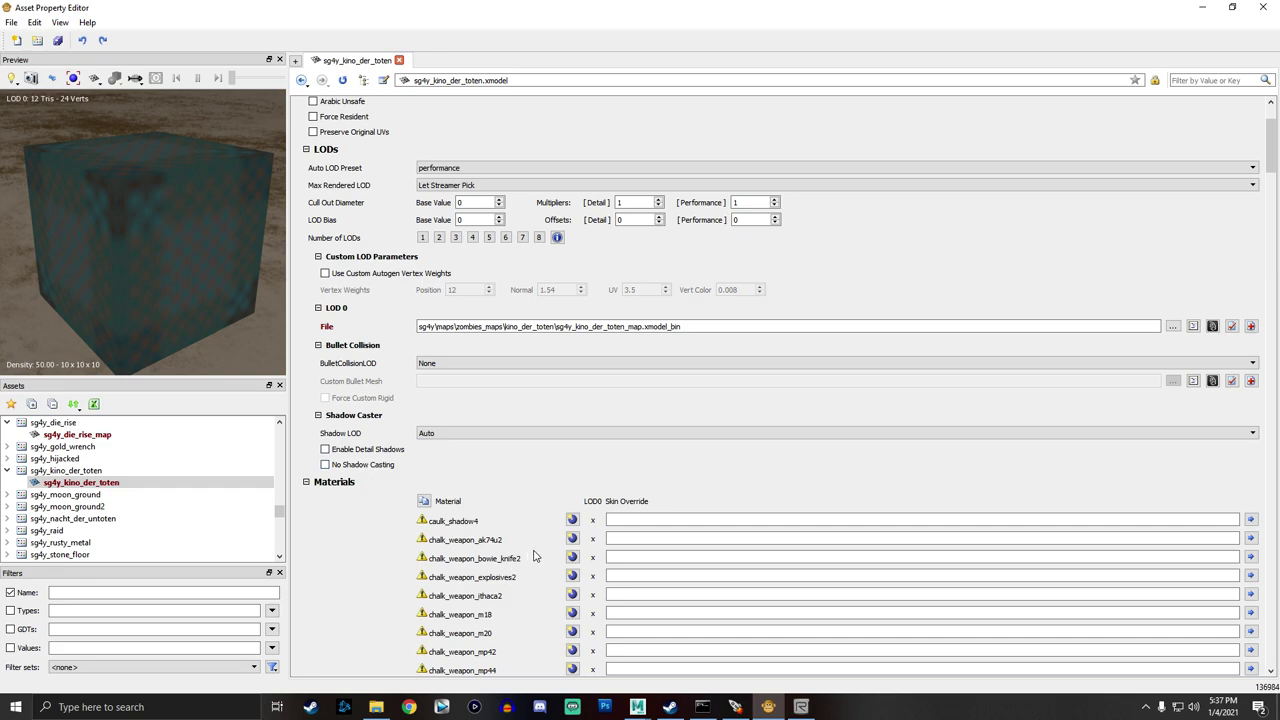
Examine the sg4y_kino_der_toten model preview and look through its materials list.
{"action": "left_click_drag", "start_coordinate": [200, 273], "coordinate": [414, 382]}
{"action": "scroll", "coordinate": [536, 461], "scroll_direction": "down", "scroll_amount": 20}
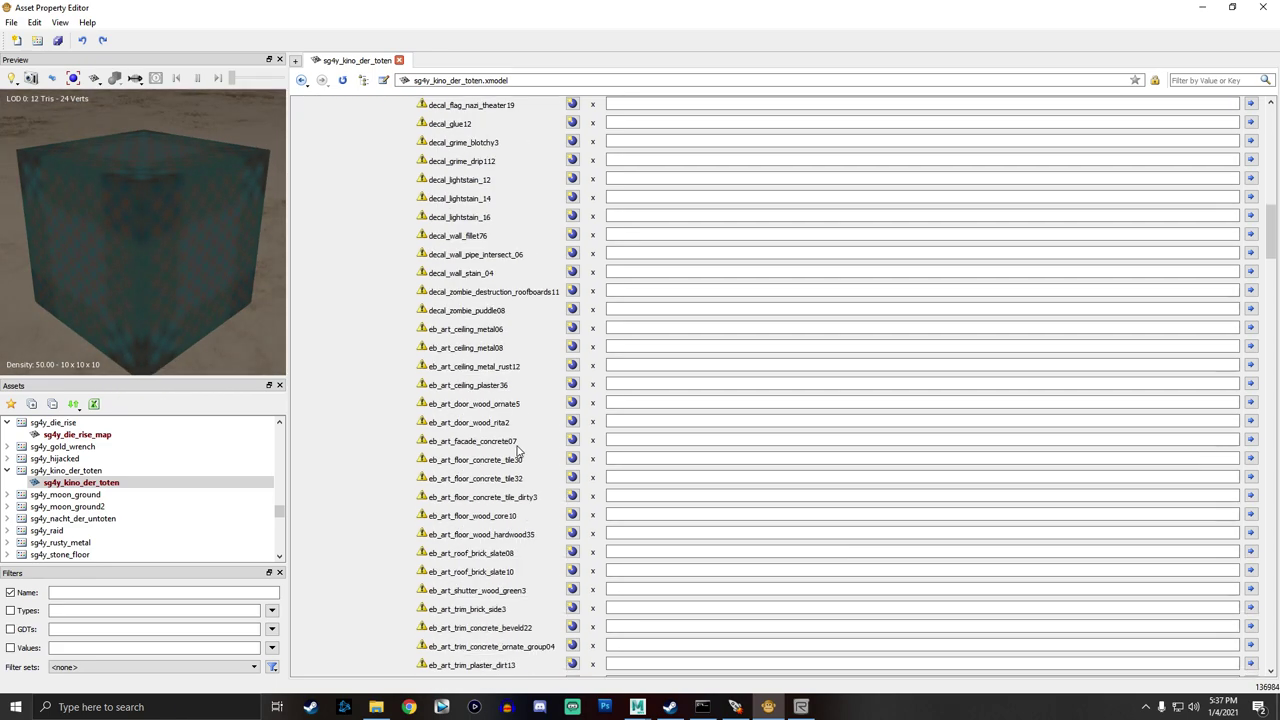
{"action": "scroll", "coordinate": [488, 432], "scroll_direction": "down", "scroll_amount": 20}
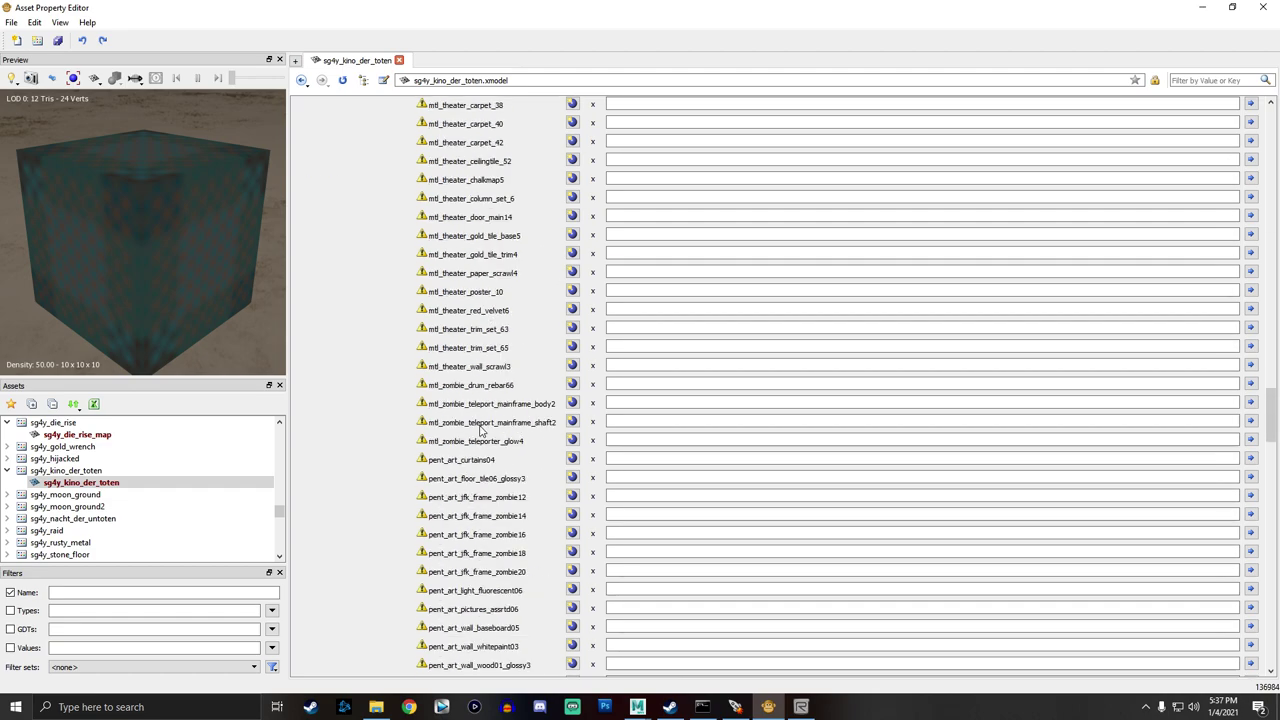
{"action": "scroll", "coordinate": [471, 466], "scroll_direction": "up", "scroll_amount": 20}
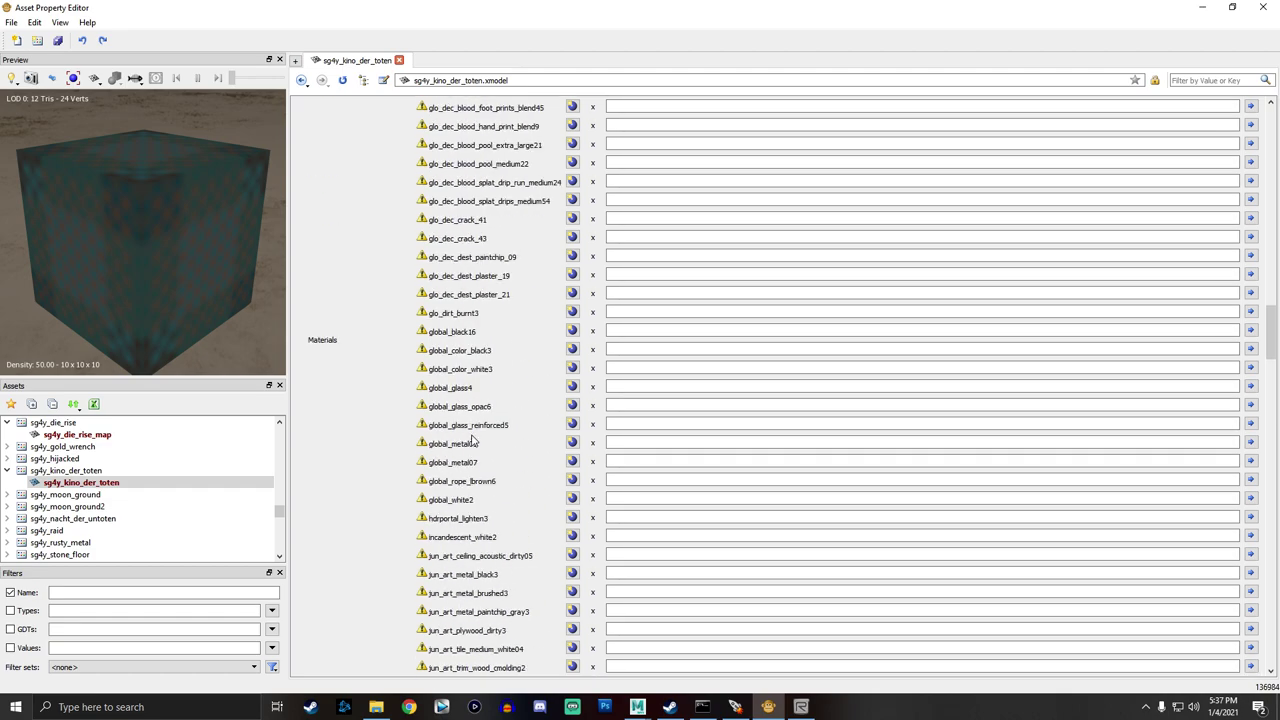
{"action": "scroll", "coordinate": [466, 424], "scroll_direction": "up", "scroll_amount": 20}
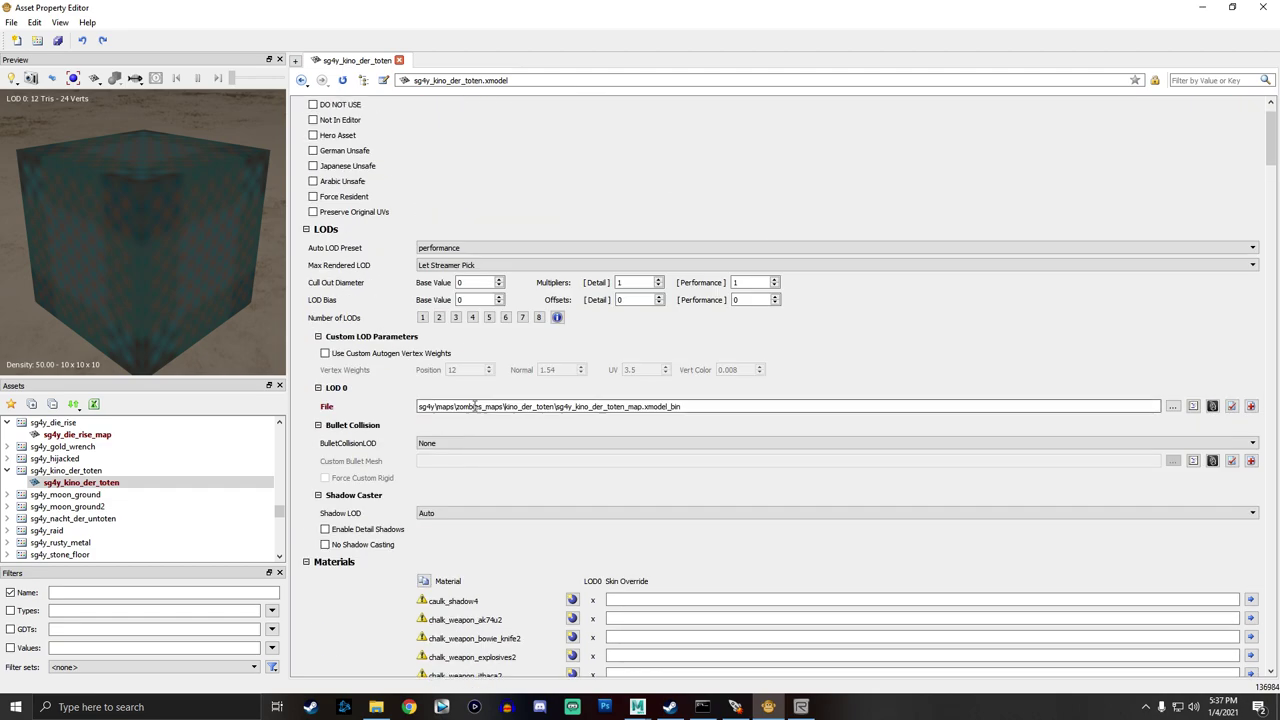
{"action": "scroll", "coordinate": [466, 400], "scroll_direction": "down", "scroll_amount": 2}
{"action": "left_click_drag", "start_coordinate": [246, 285], "coordinate": [193, 372]}
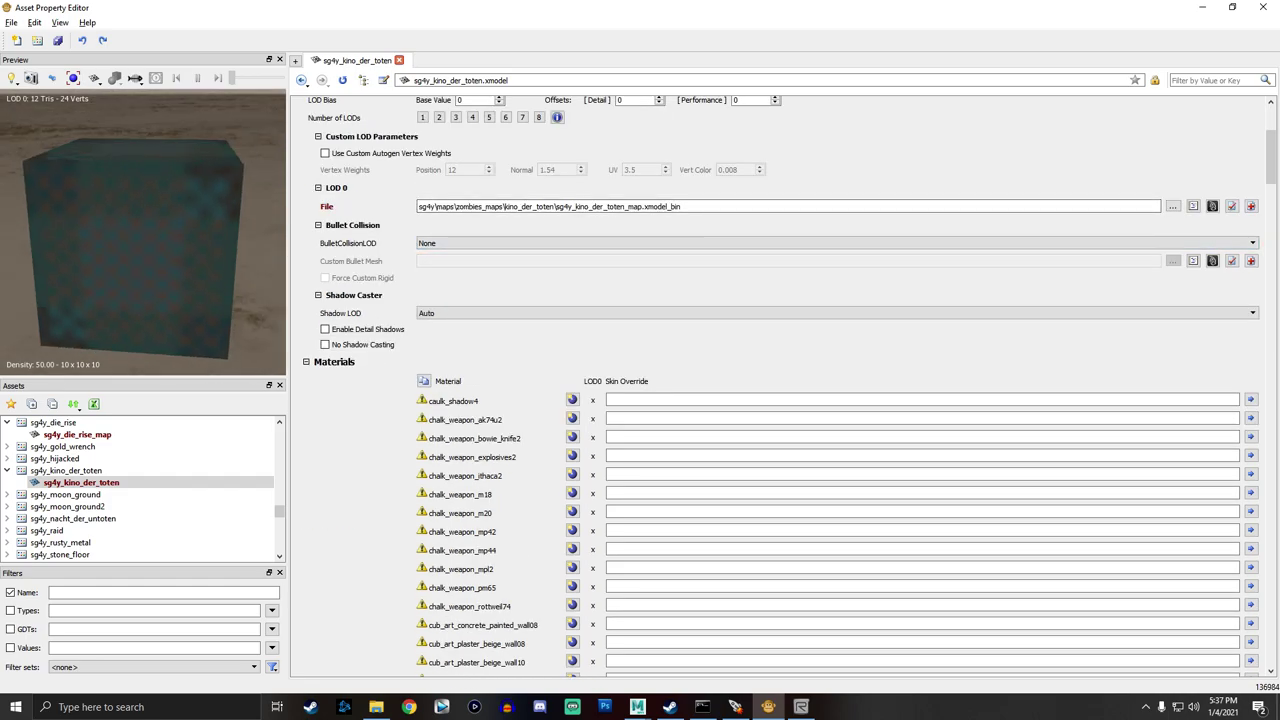
Set the LOD 0 file of the sg4y_kino_der_toten asset to sg4y_call_of_the_dead_map.xmodel_bin from the call_of_the_dead folder.
{"action": "left_click", "coordinate": [1172, 206]}
{"action": "left_click", "coordinate": [582, 310]}
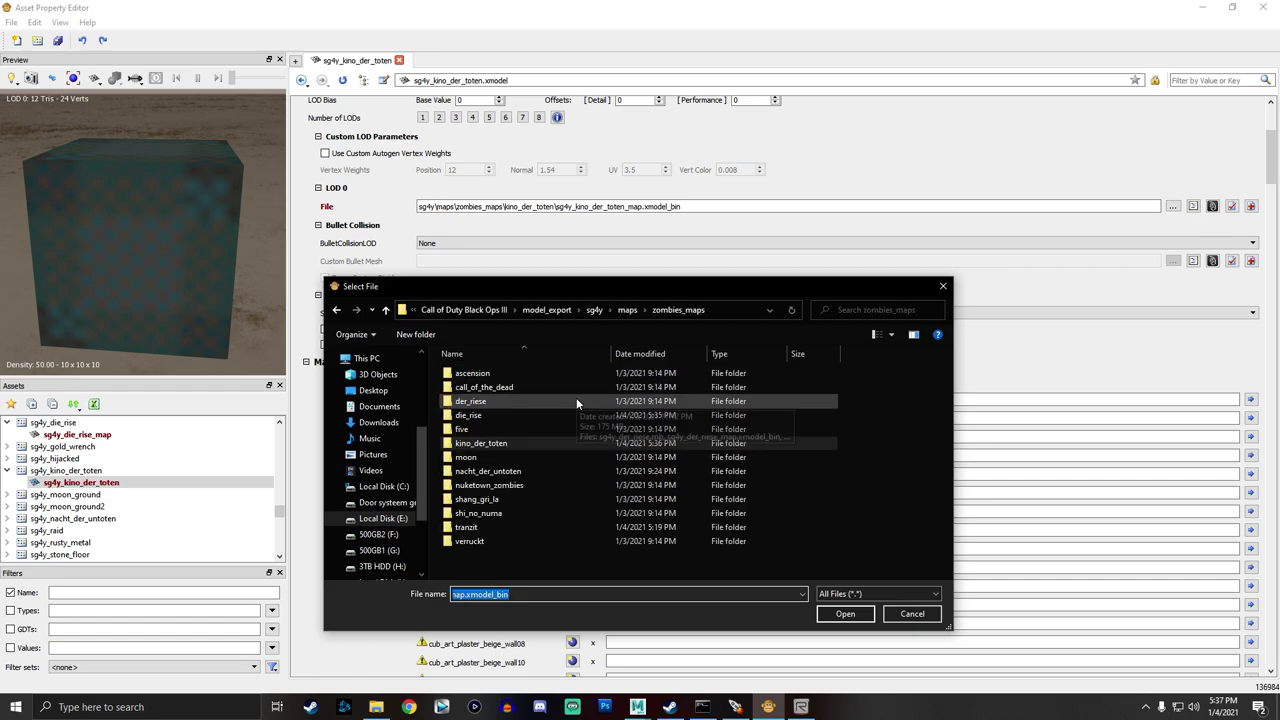
{"action": "double_click", "coordinate": [495, 388]}
{"action": "double_click", "coordinate": [490, 387]}
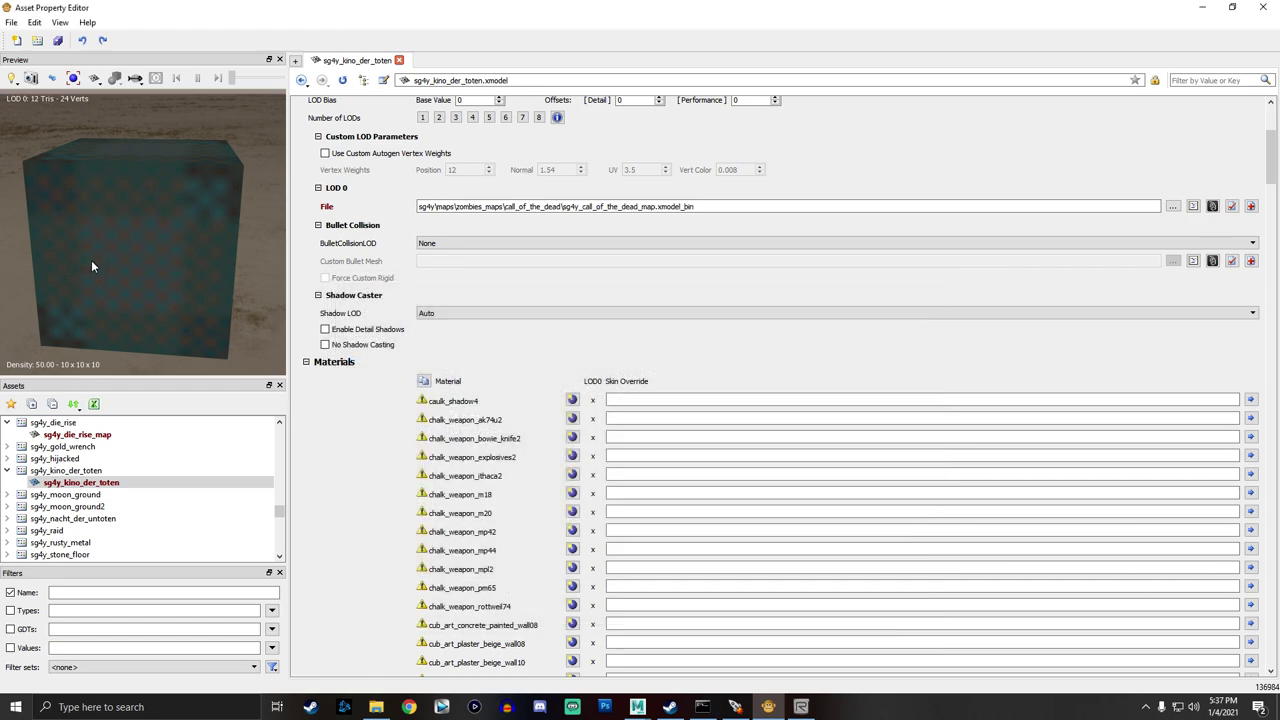
{"action": "left_click_drag", "start_coordinate": [204, 254], "coordinate": [175, 218]}
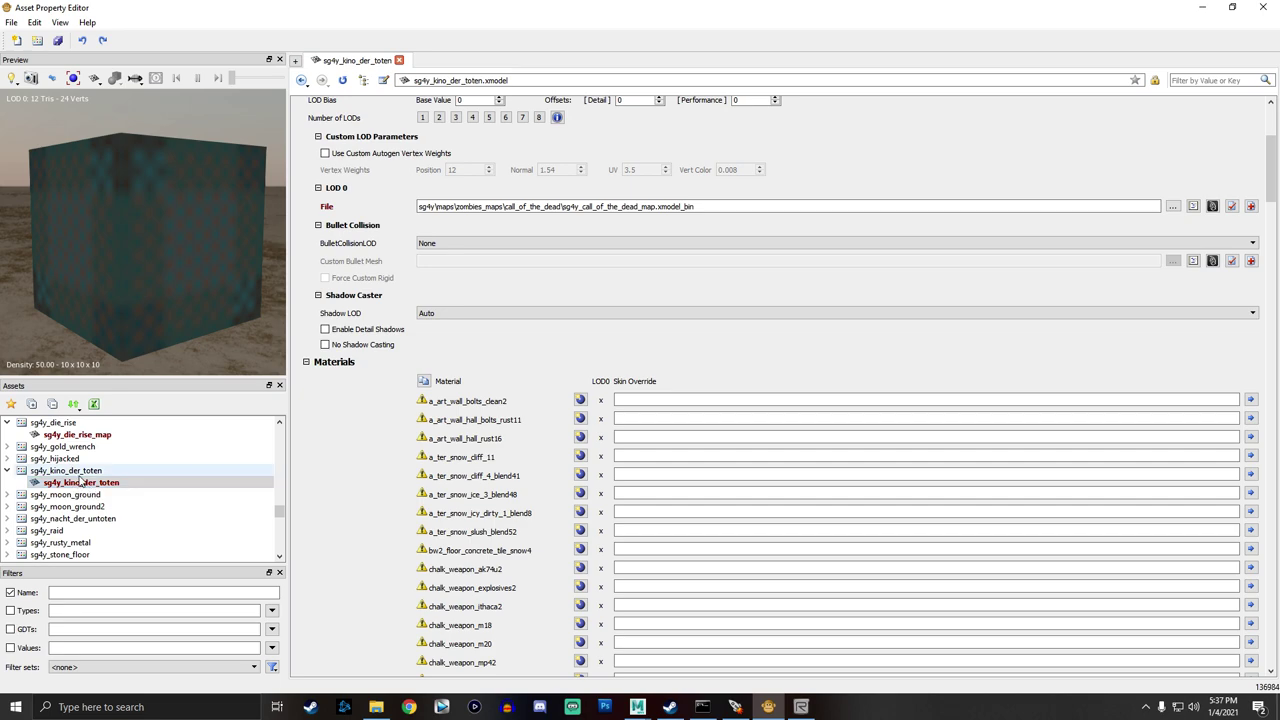
Open the sg4y_die_rise_map asset, and move sg4y_die_rise_map.xmodel_bin from the desktop into the zombies_maps\die_rise folder in File Explorer.
{"action": "left_click", "coordinate": [67, 434]}
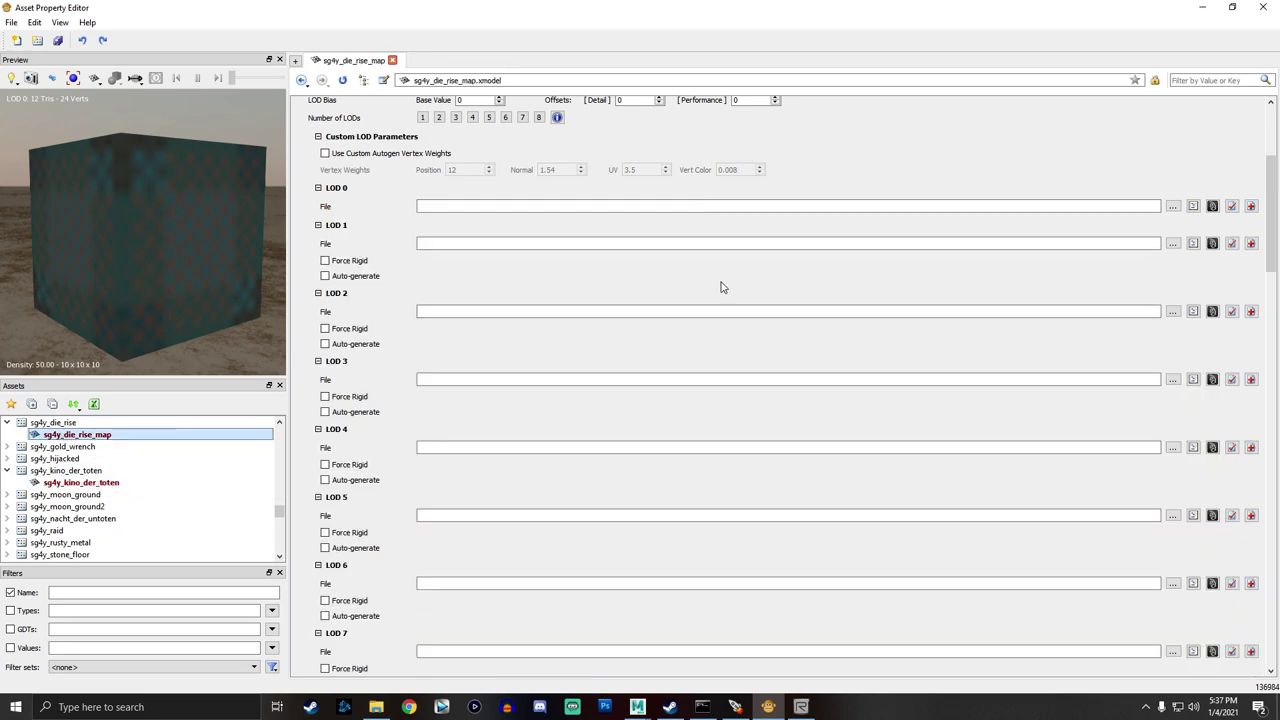
{"action": "left_click", "coordinate": [1202, 7]}
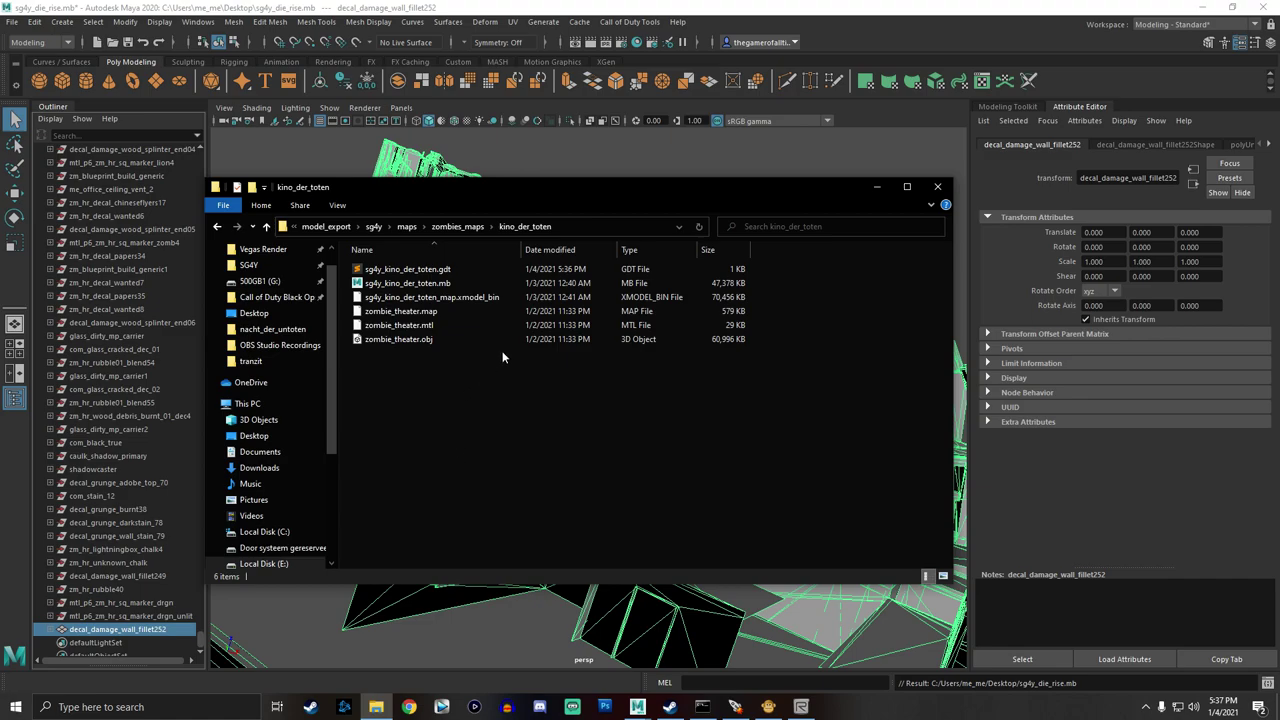
{"action": "left_click", "coordinate": [875, 189]}
{"action": "left_click", "coordinate": [743, 236]}
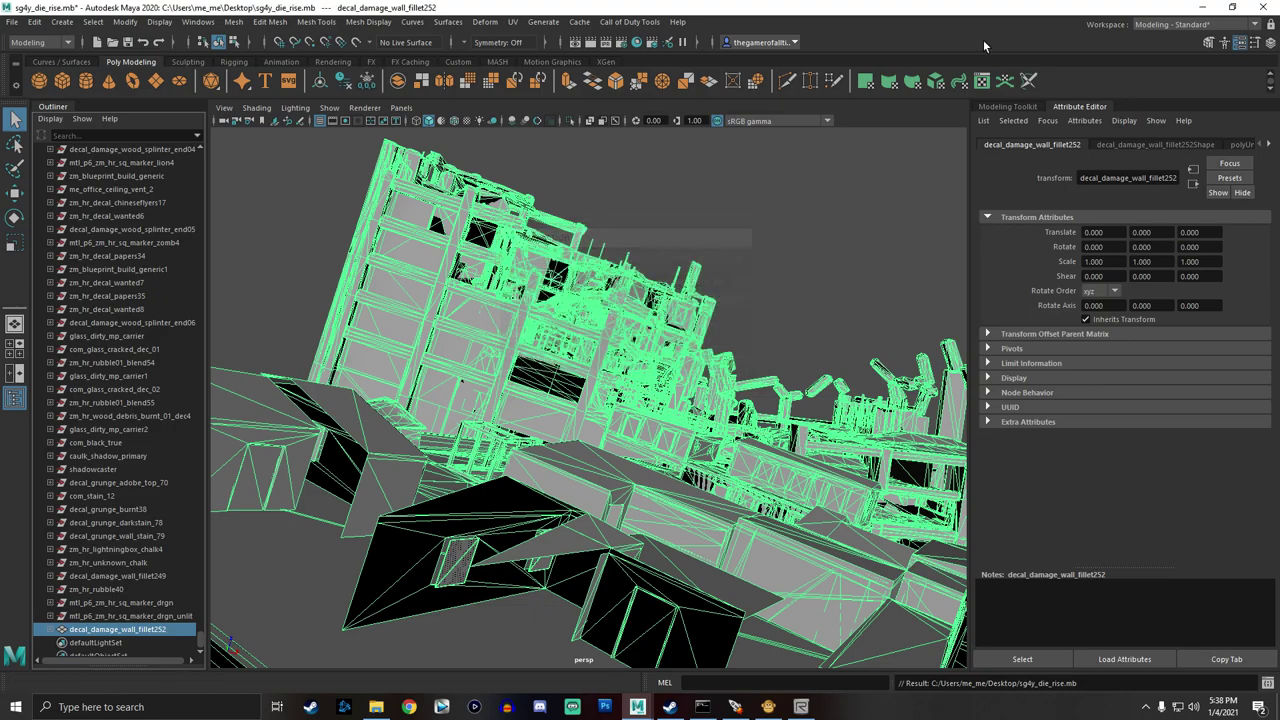
{"action": "left_click", "coordinate": [1208, 7]}
{"action": "left_click", "coordinate": [93, 510]}
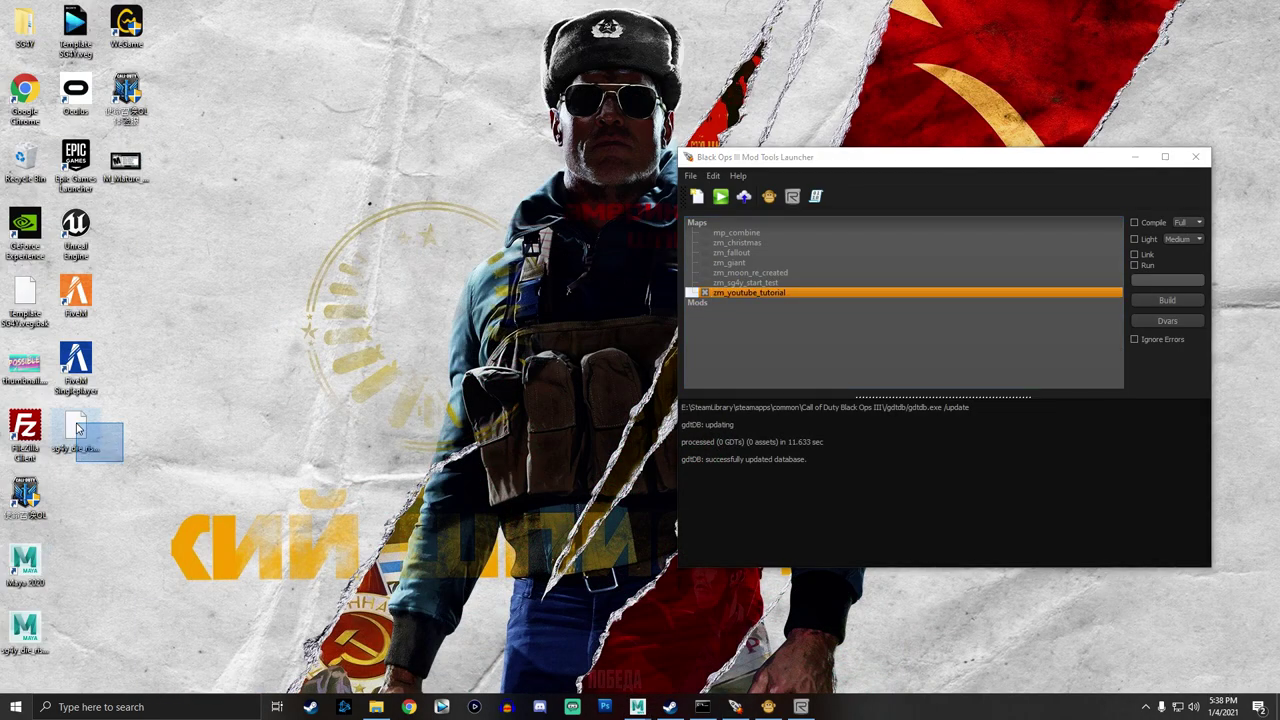
{"action": "left_click", "coordinate": [376, 707]}
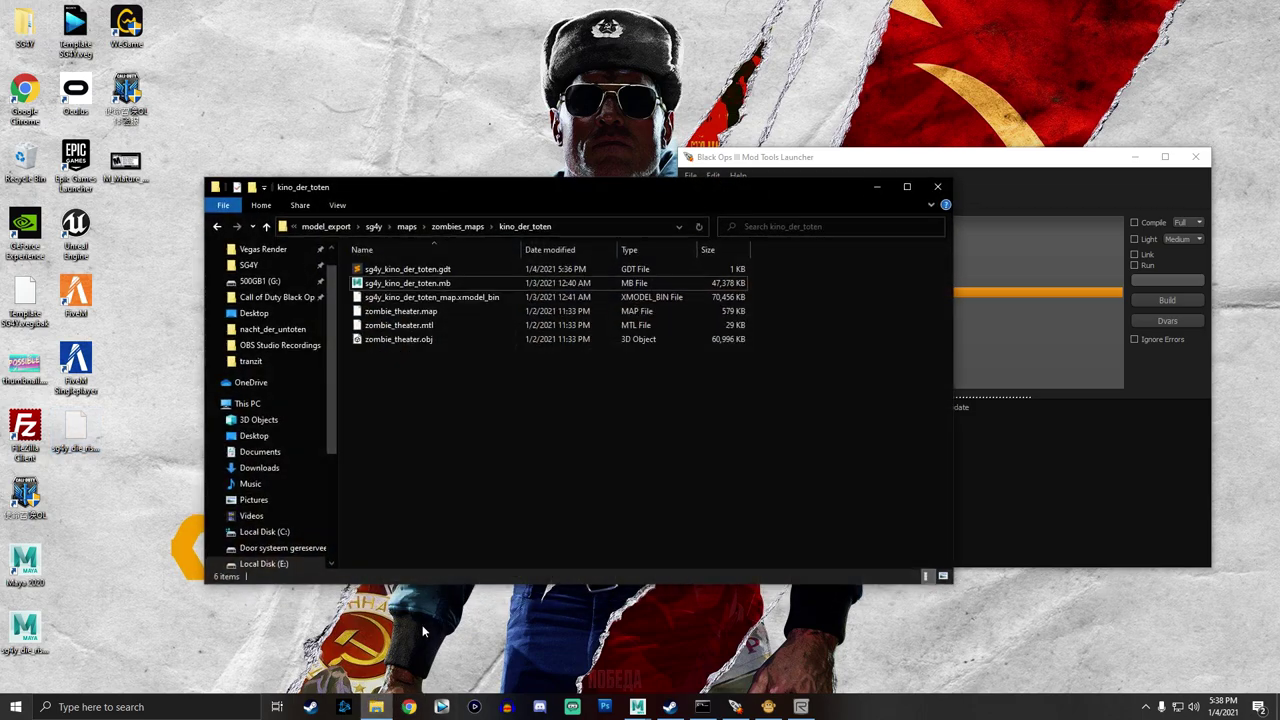
{"action": "left_click", "coordinate": [481, 228]}
{"action": "left_click", "coordinate": [389, 315]}
{"action": "double_click", "coordinate": [389, 315]}
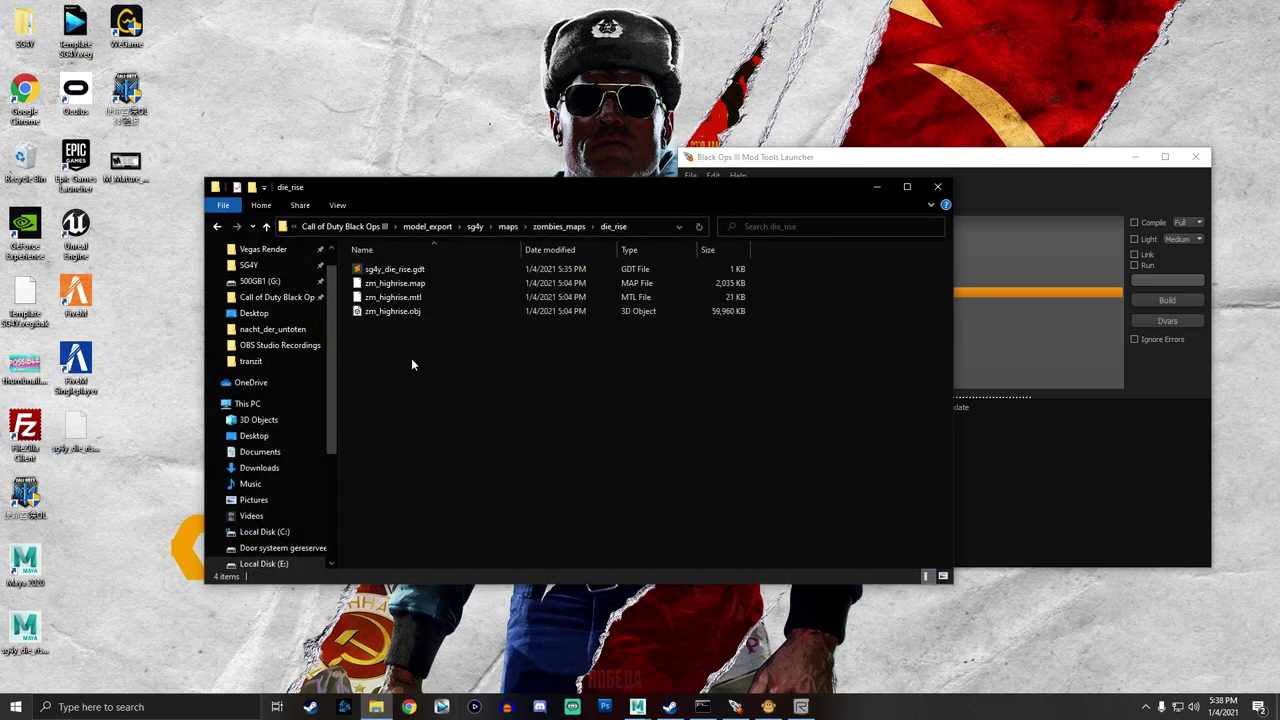
{"action": "key", "text": "ctrl+v"}
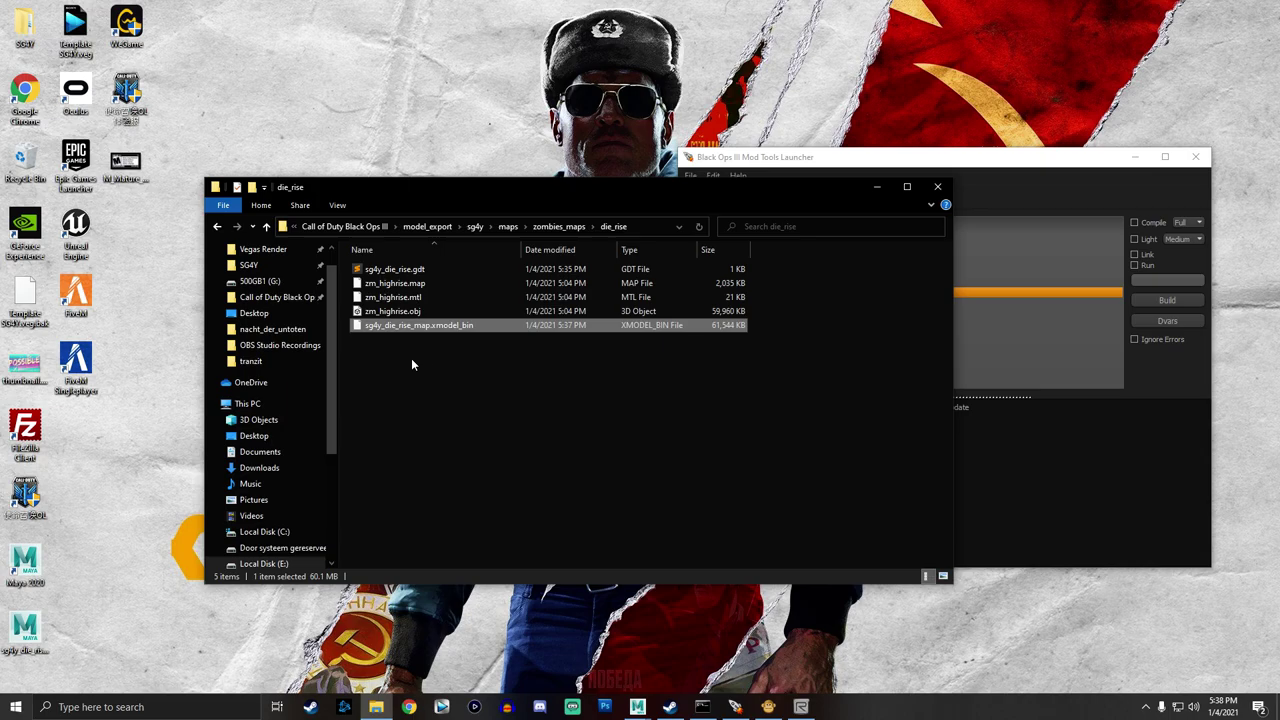
Switch to Asset Property Editor and set the LOD 0 file of sg4y_die_rise_map to sg4y_die_rise_map.xmodel_bin from sg4y\maps\zombies_maps\die_rise.
{"action": "left_click", "coordinate": [771, 706]}
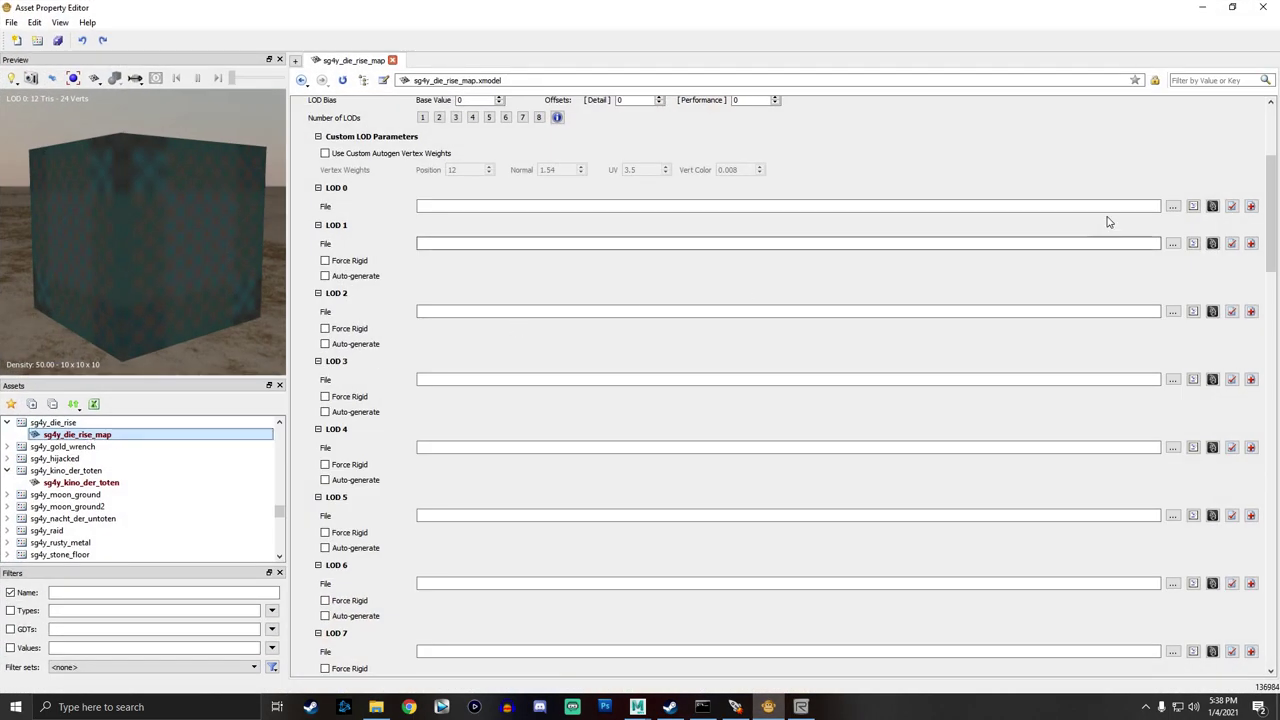
{"action": "left_click", "coordinate": [1172, 206]}
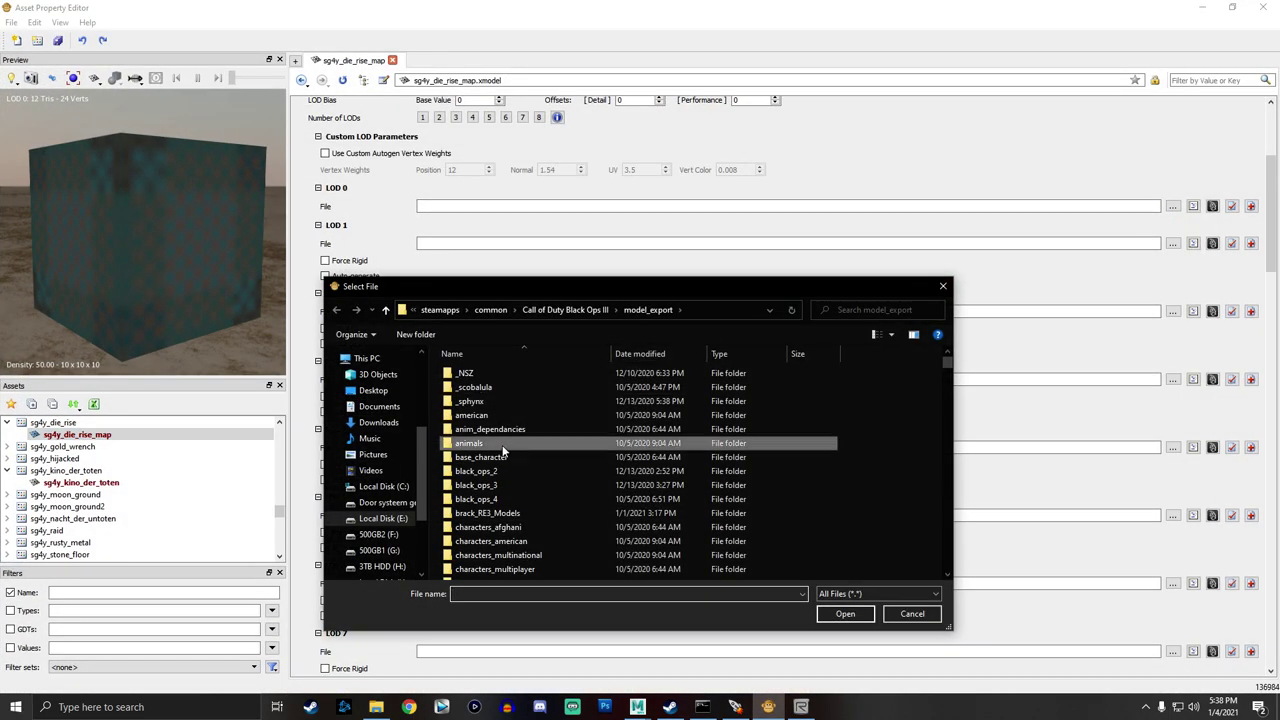
{"action": "double_click", "coordinate": [460, 369]}
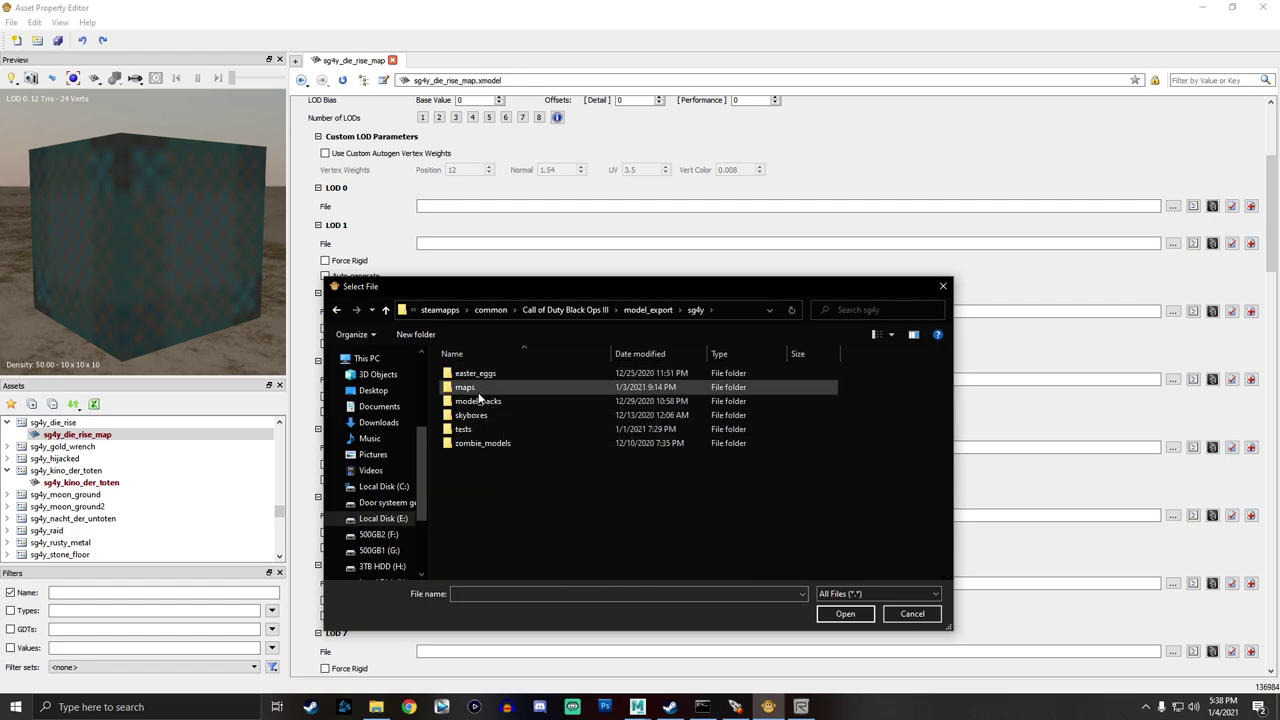
{"action": "double_click", "coordinate": [479, 386]}
{"action": "double_click", "coordinate": [491, 388]}
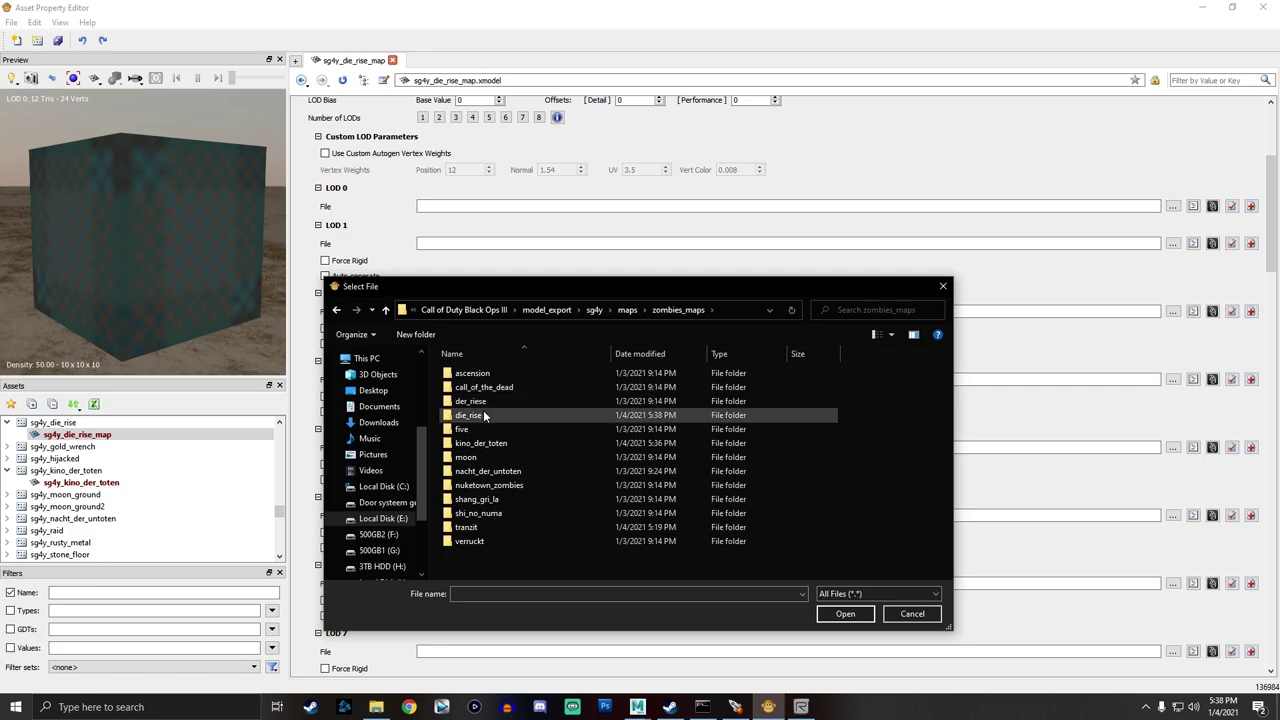
{"action": "double_click", "coordinate": [487, 414]}
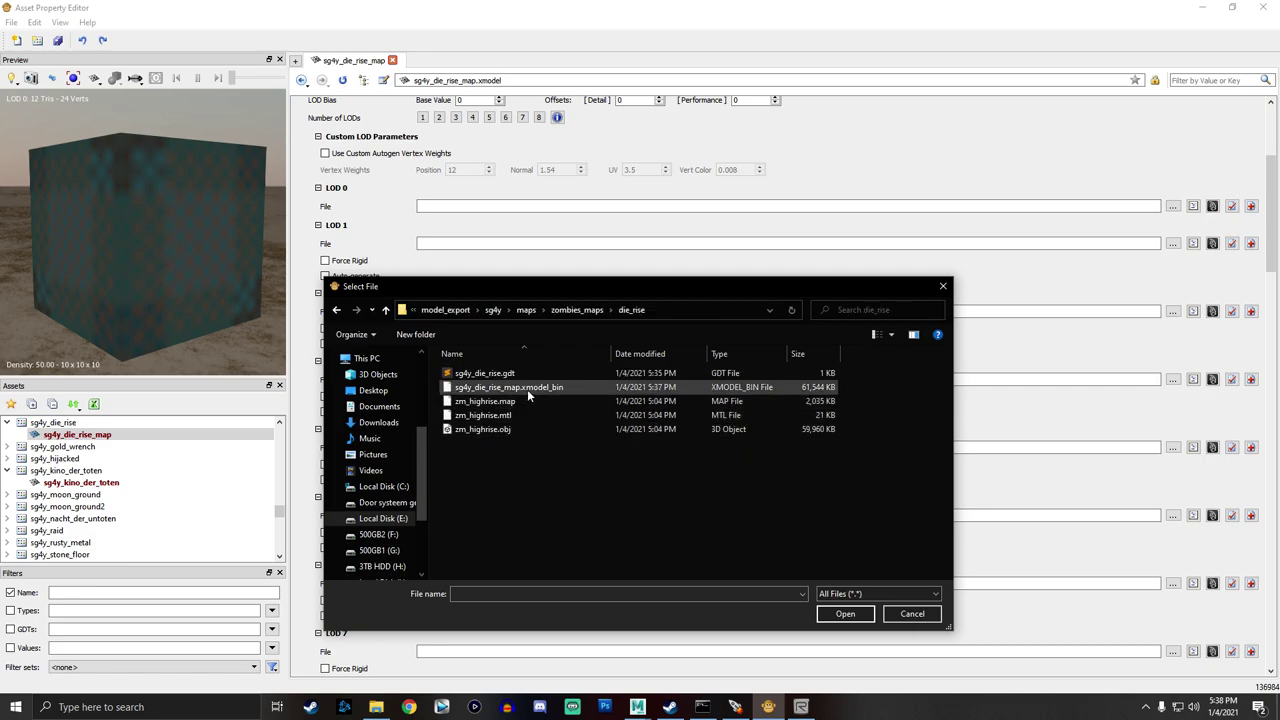
{"action": "double_click", "coordinate": [527, 389]}
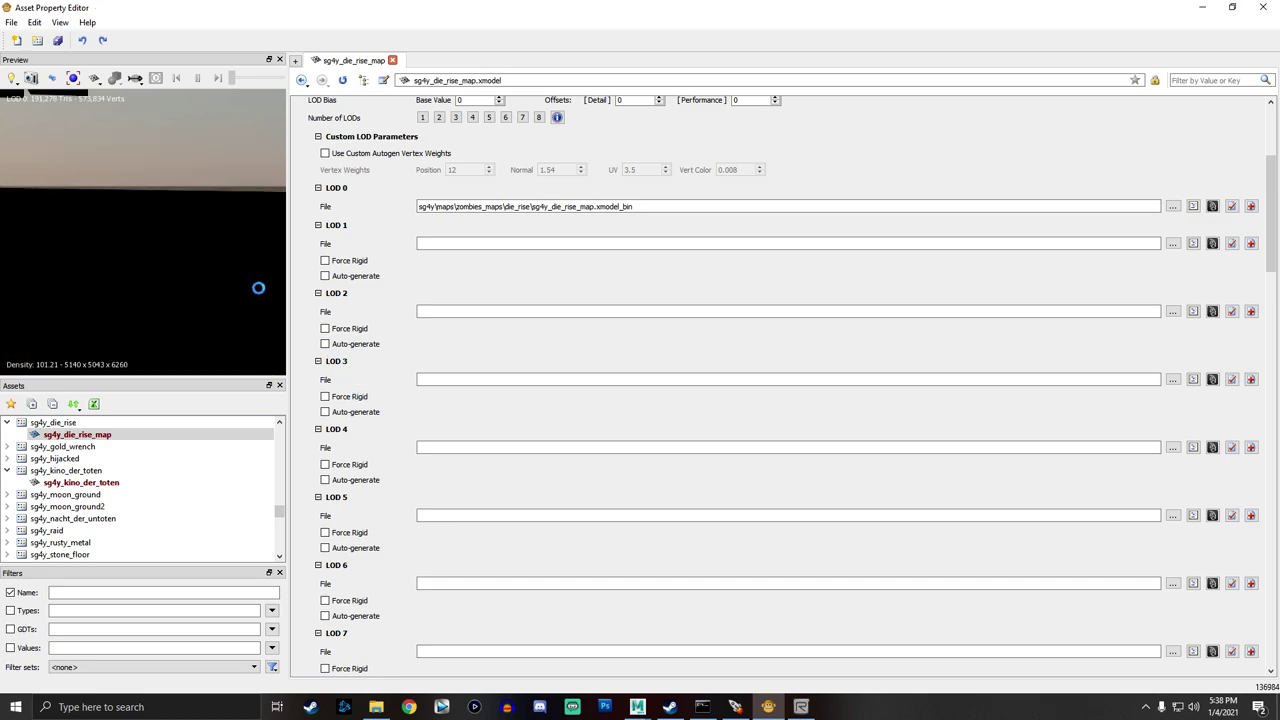
Inspect the sg4y_die_rise_map preview and materials list, and save the asset changes.
{"action": "left_click", "coordinate": [73, 78]}
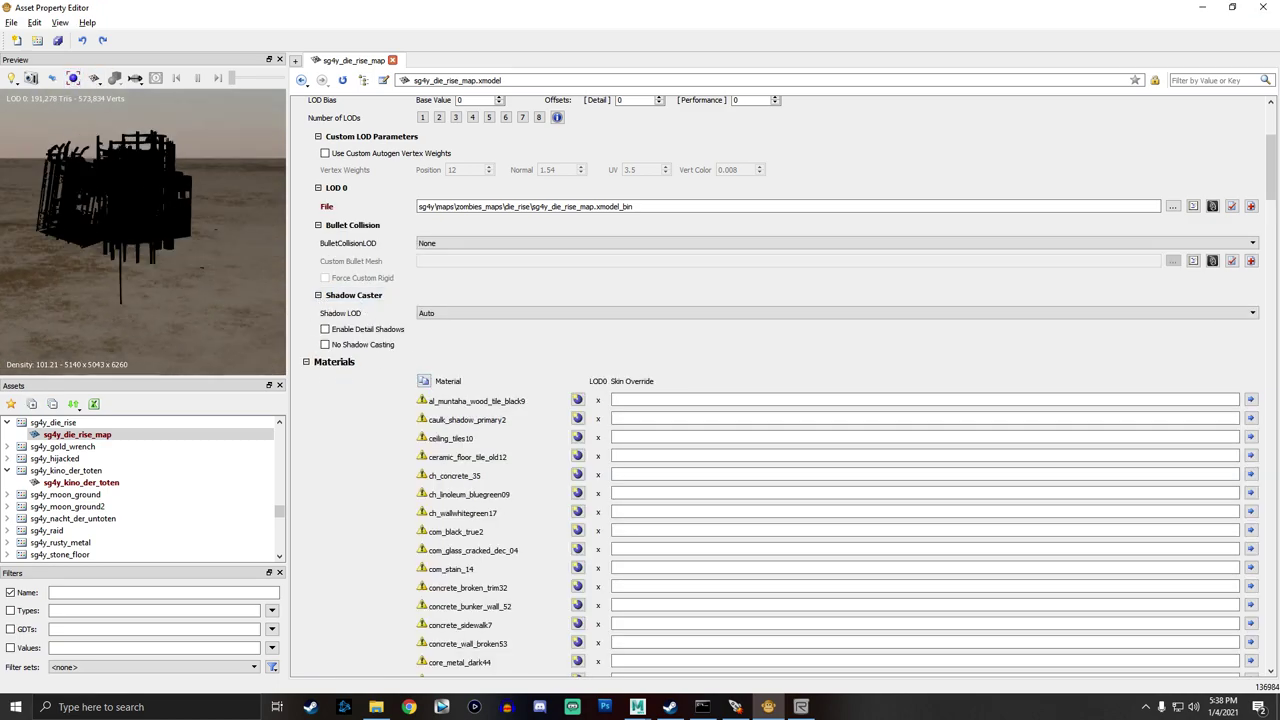
{"action": "left_click_drag", "start_coordinate": [143, 231], "coordinate": [123, 188]}
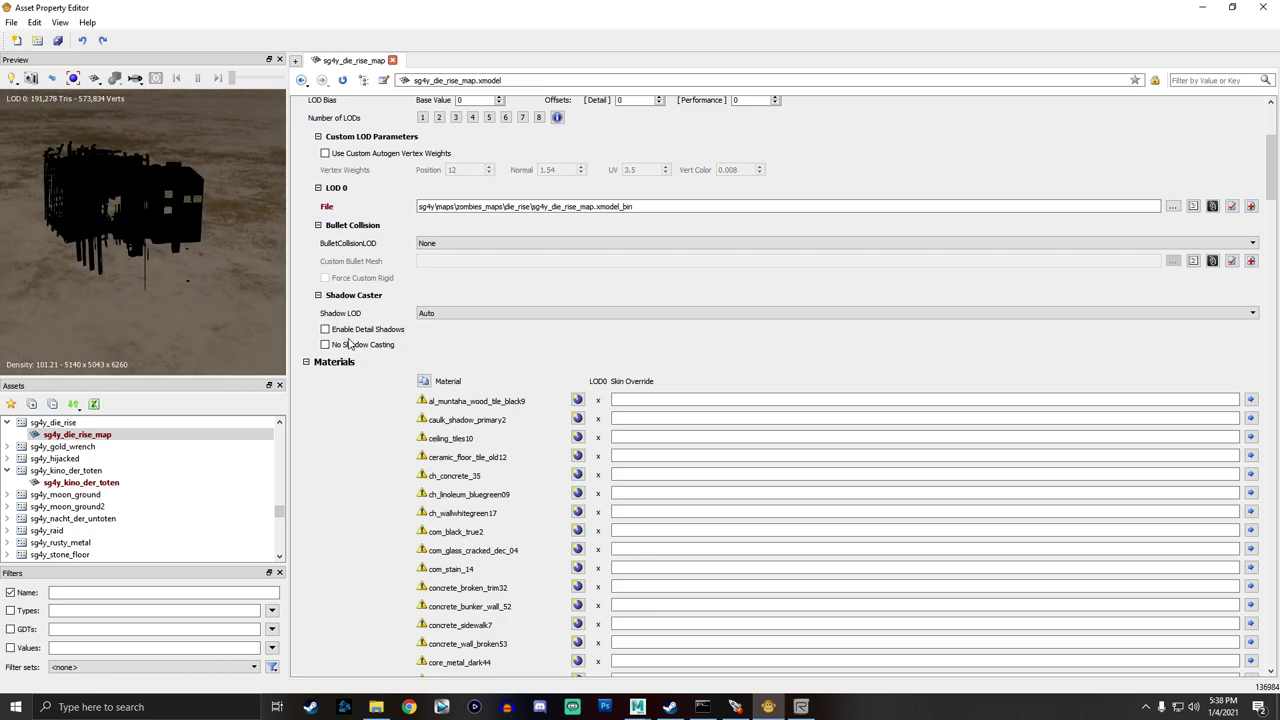
{"action": "scroll", "coordinate": [485, 440], "scroll_direction": "down", "scroll_amount": 20}
{"action": "scroll", "coordinate": [485, 410], "scroll_direction": "up", "scroll_amount": 15}
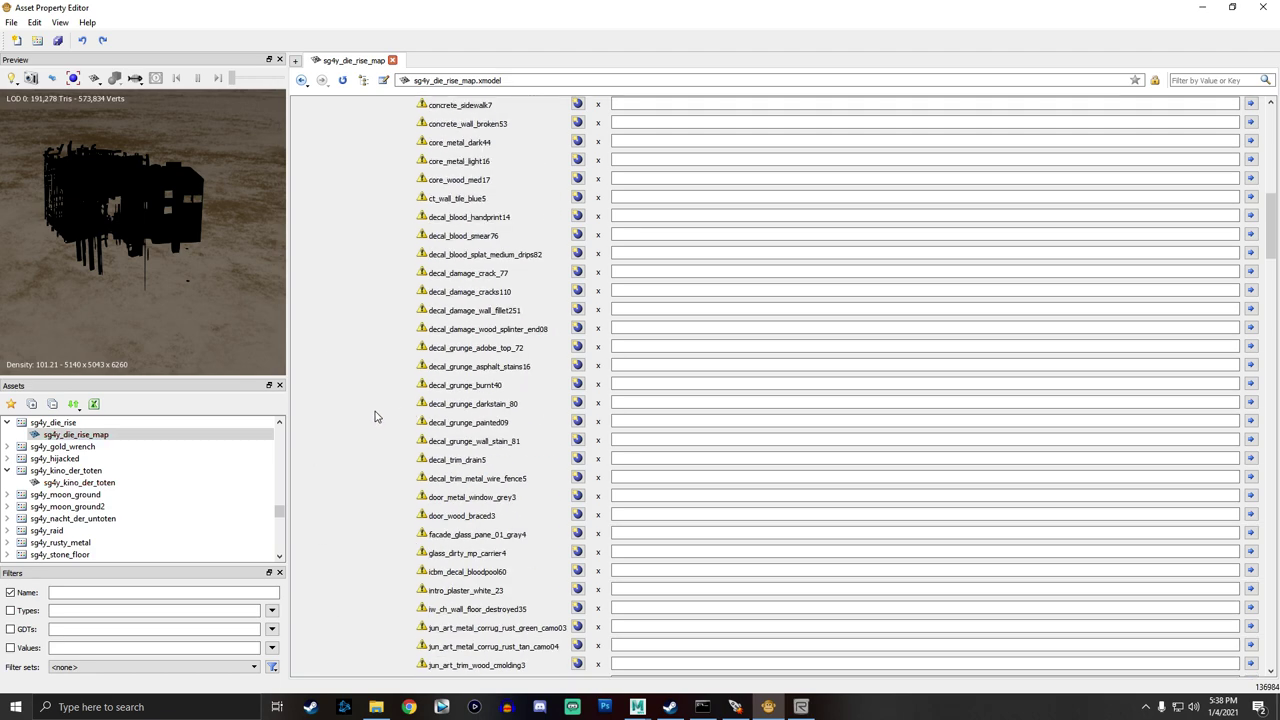
Switch to the Radiant level editor with the zm_youtube_tutorial map open.
{"action": "left_click", "coordinate": [1202, 7]}
{"action": "left_click", "coordinate": [770, 707]}
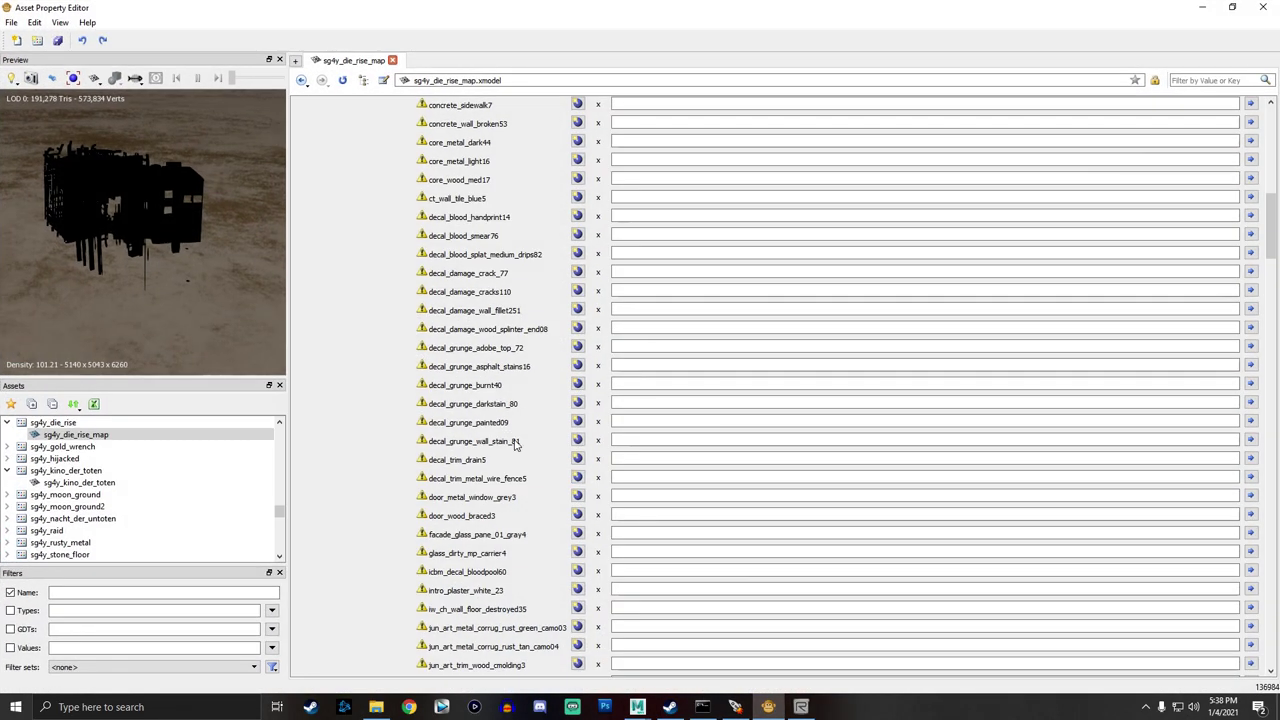
{"action": "left_click", "coordinate": [1230, 7]}
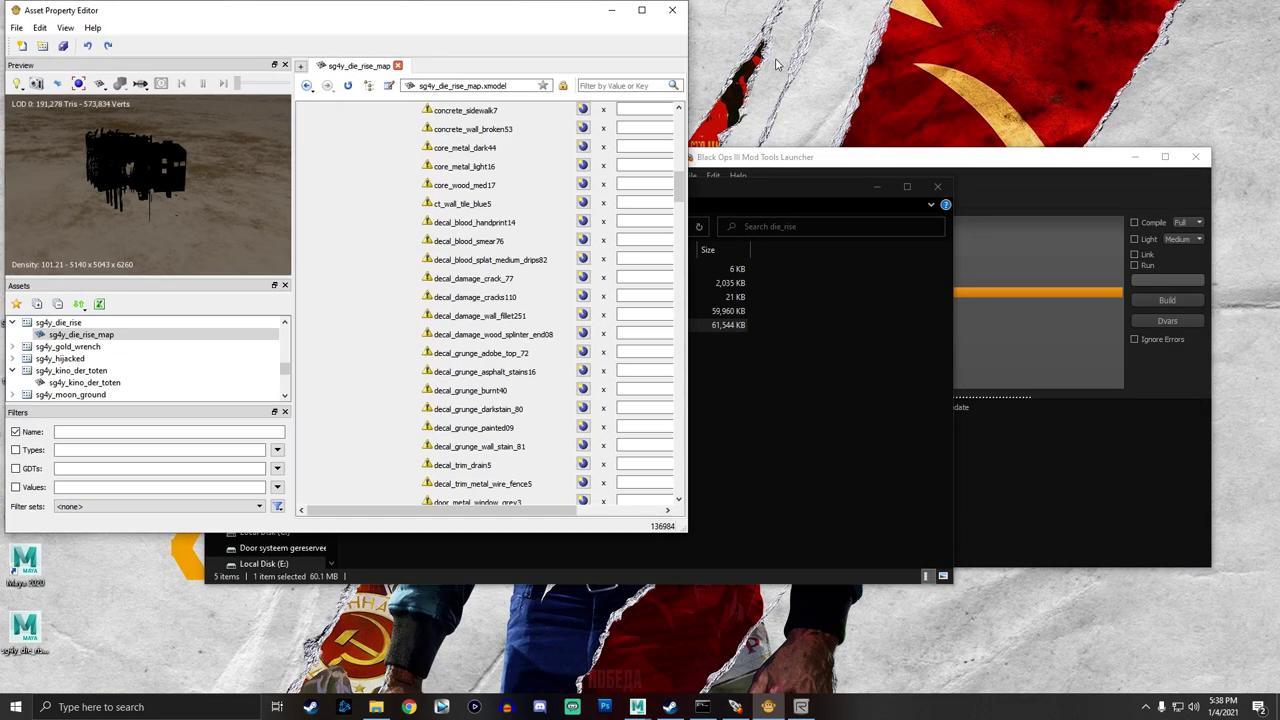
{"action": "left_click", "coordinate": [655, 6]}
{"action": "left_click", "coordinate": [1202, 7]}
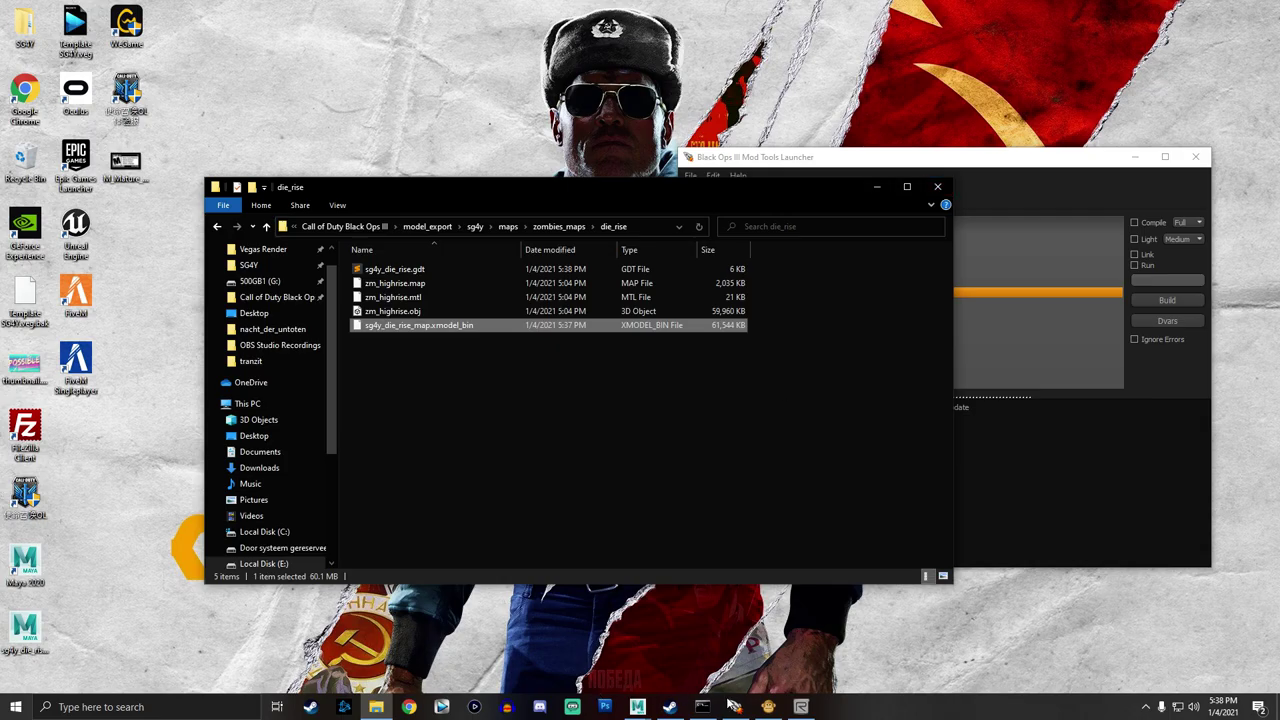
{"action": "left_click", "coordinate": [801, 707]}
Add a misc model to the tiled floor using sg4y_nacht_der_untoten_map, found by searching the models for "nacht".
{"action": "right_click_drag", "start_coordinate": [419, 338], "coordinate": [410, 332]}
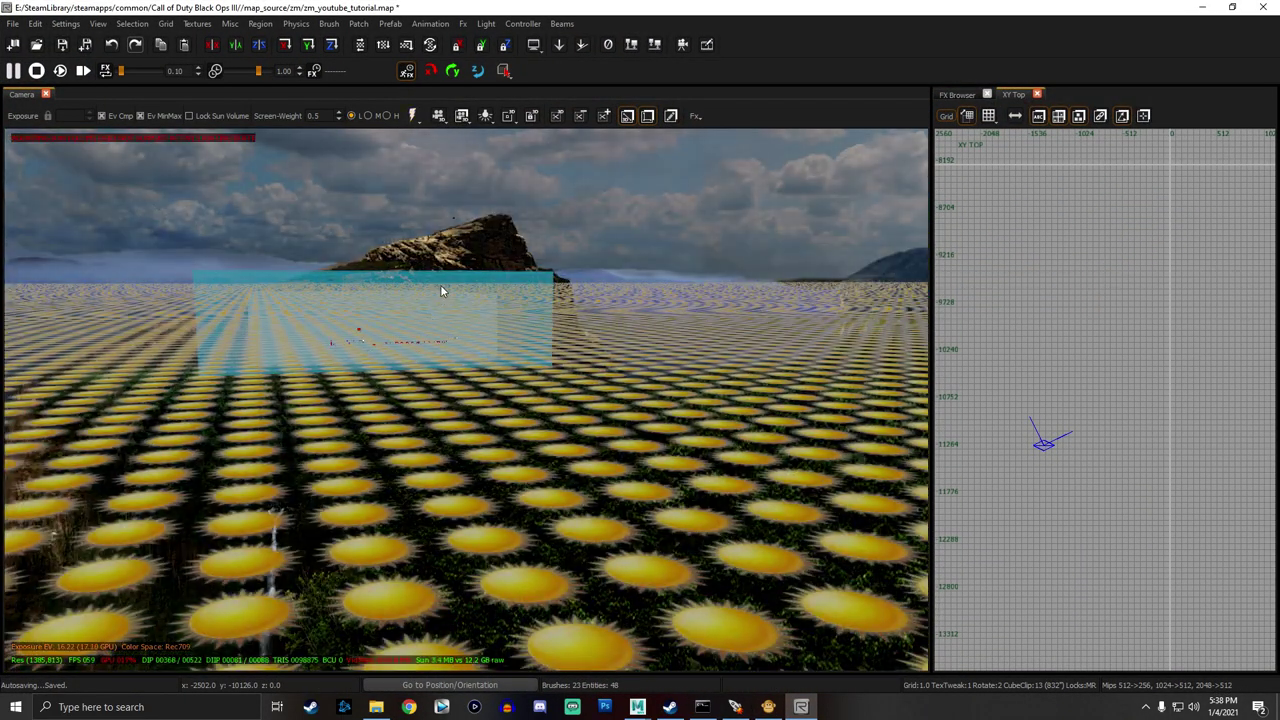
{"action": "left_click", "coordinate": [443, 287], "text": "shift"}
{"action": "key", "text": "f"}
{"action": "key", "text": "Escape"}
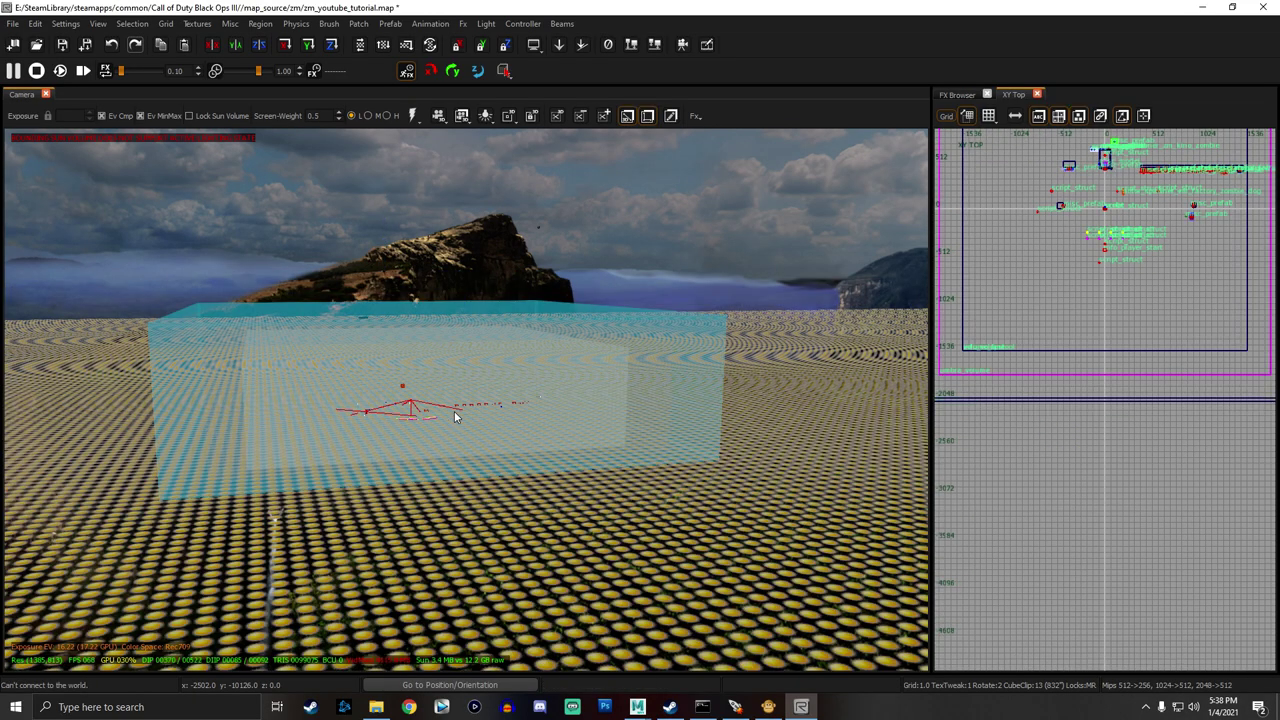
{"action": "mouse_move", "coordinate": [465, 421]}
{"action": "right_mouse_down"}
{"action": "mouse_move", "coordinate": [420, 405]}
{"action": "mouse_move", "coordinate": [405, 415]}
{"action": "mouse_move", "coordinate": [510, 418]}
{"action": "mouse_move", "coordinate": [420, 415]}
{"action": "mouse_move", "coordinate": [430, 475]}
{"action": "mouse_move", "coordinate": [390, 410]}
{"action": "mouse_move", "coordinate": [450, 400]}
{"action": "mouse_move", "coordinate": [460, 460]}
{"action": "mouse_move", "coordinate": [446, 410]}
{"action": "right_mouse_up"}
{"action": "right_click_drag", "start_coordinate": [445, 477], "coordinate": [443, 474]}
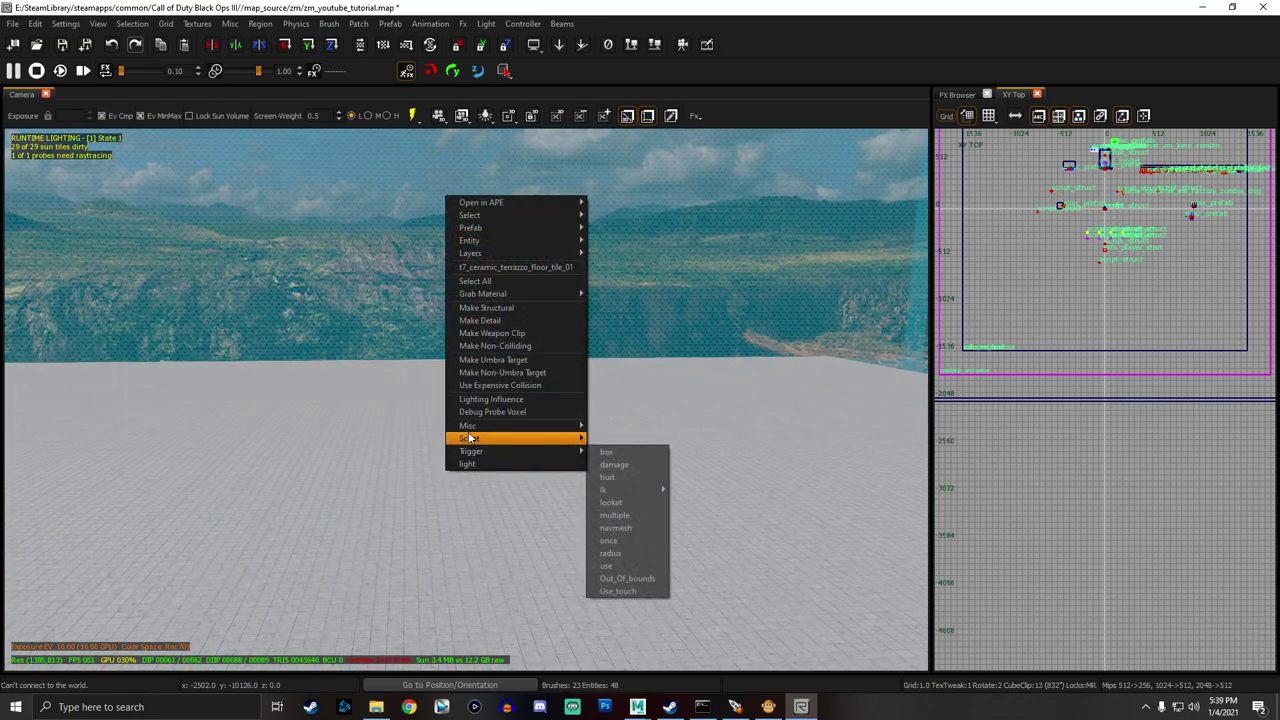
{"action": "left_click", "coordinate": [598, 429]}
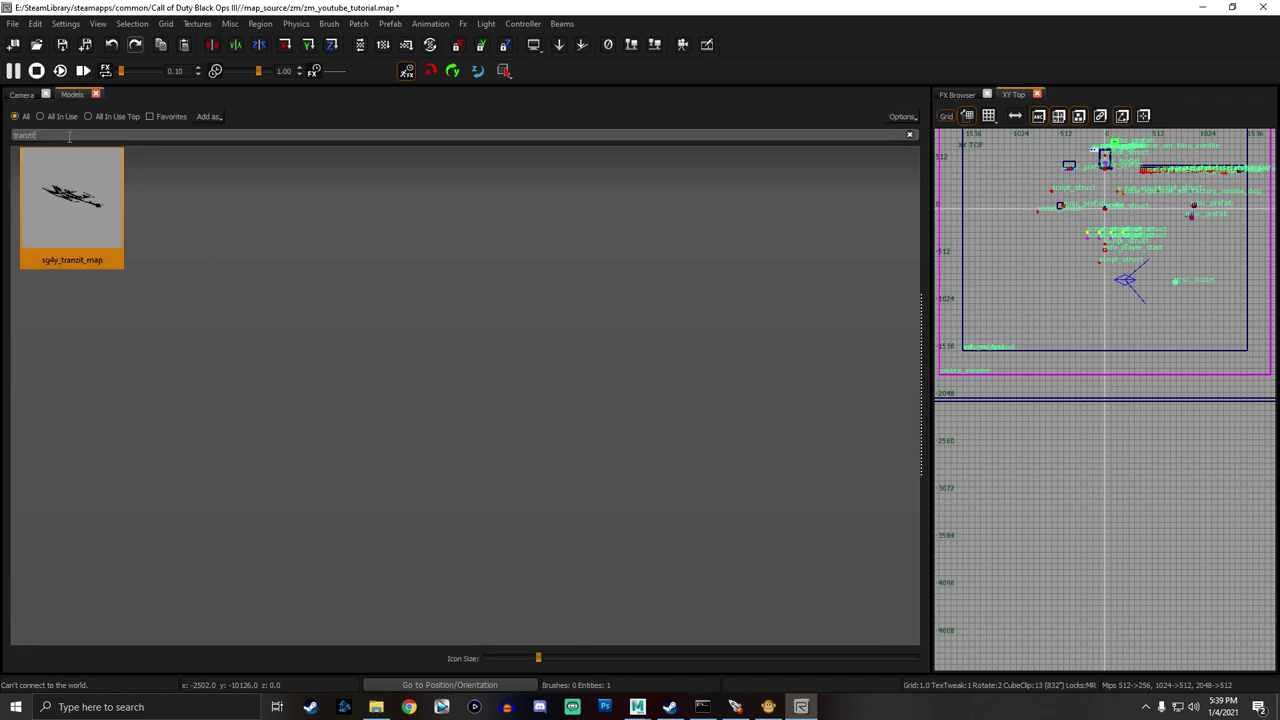
{"action": "type", "text": "nacht"}
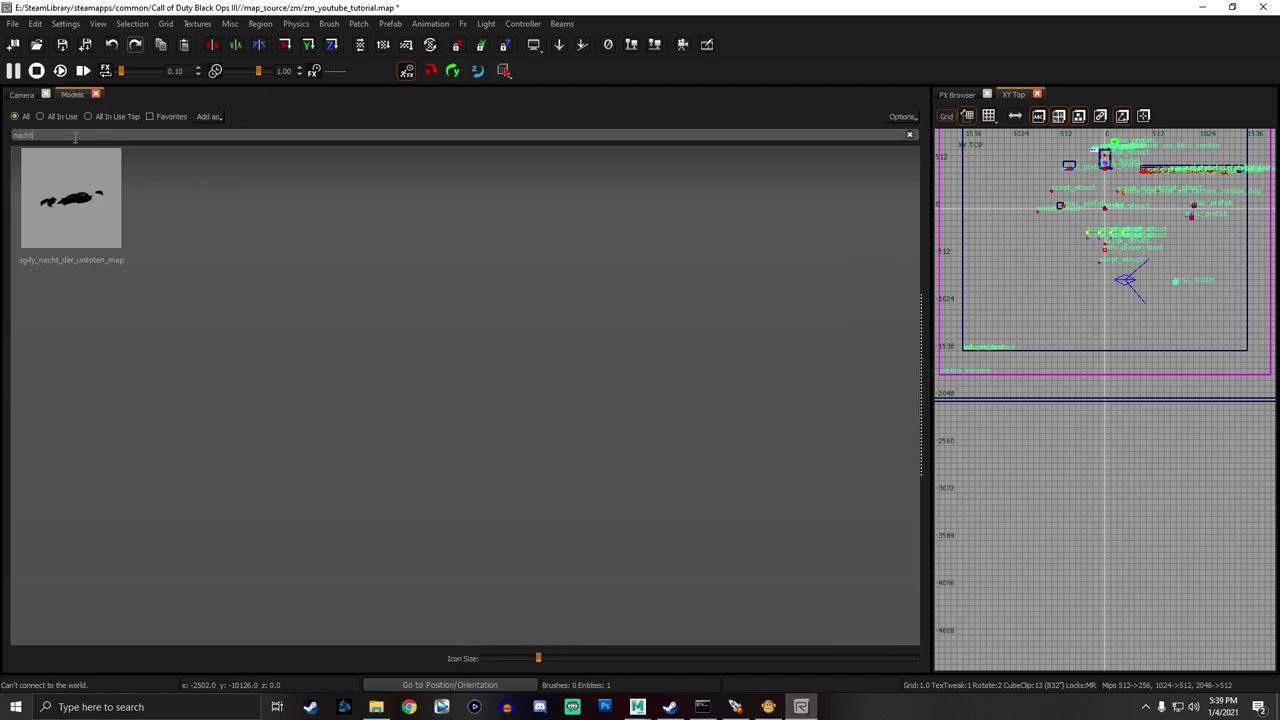
{"action": "double_click", "coordinate": [83, 203]}
{"action": "right_click_drag", "start_coordinate": [465, 306], "coordinate": [467, 307]}
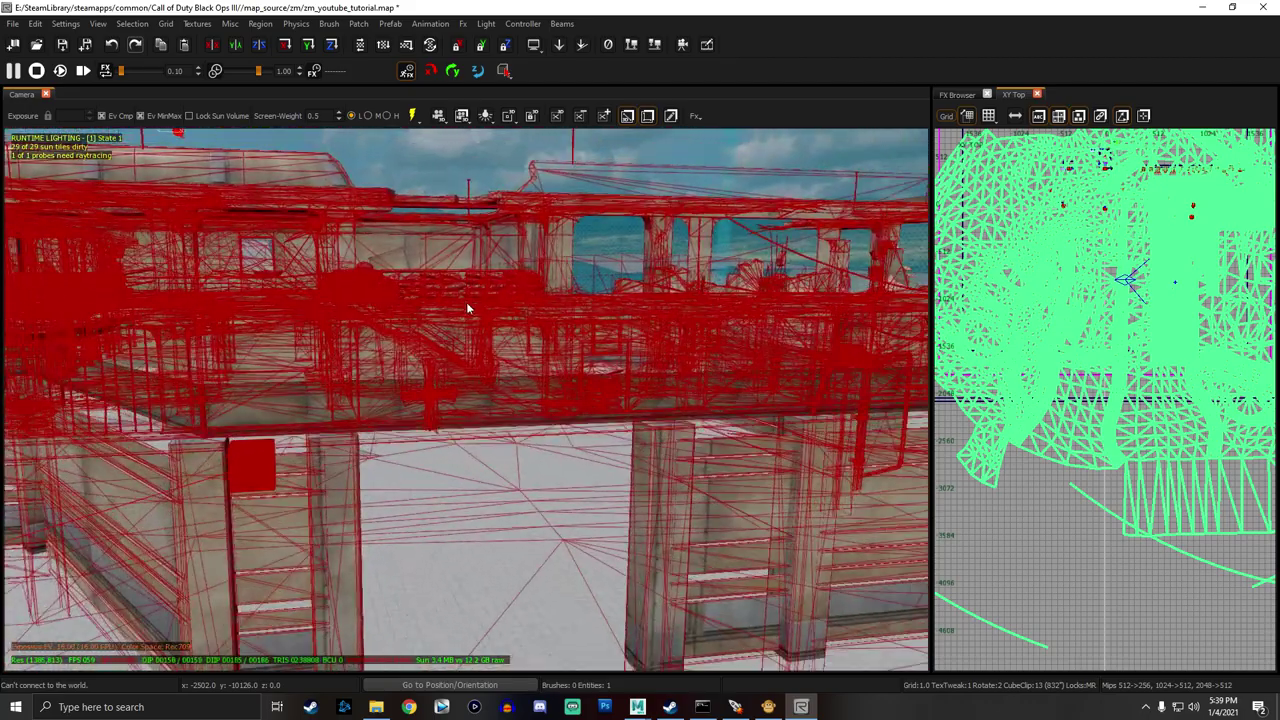
{"action": "key", "text": "Escape"}
Delete the tiled floor brush beneath the Nacht der Untoten model and look around inside the building.
{"action": "left_click", "coordinate": [546, 544], "text": "shift"}
{"action": "key", "text": "BackSpace"}
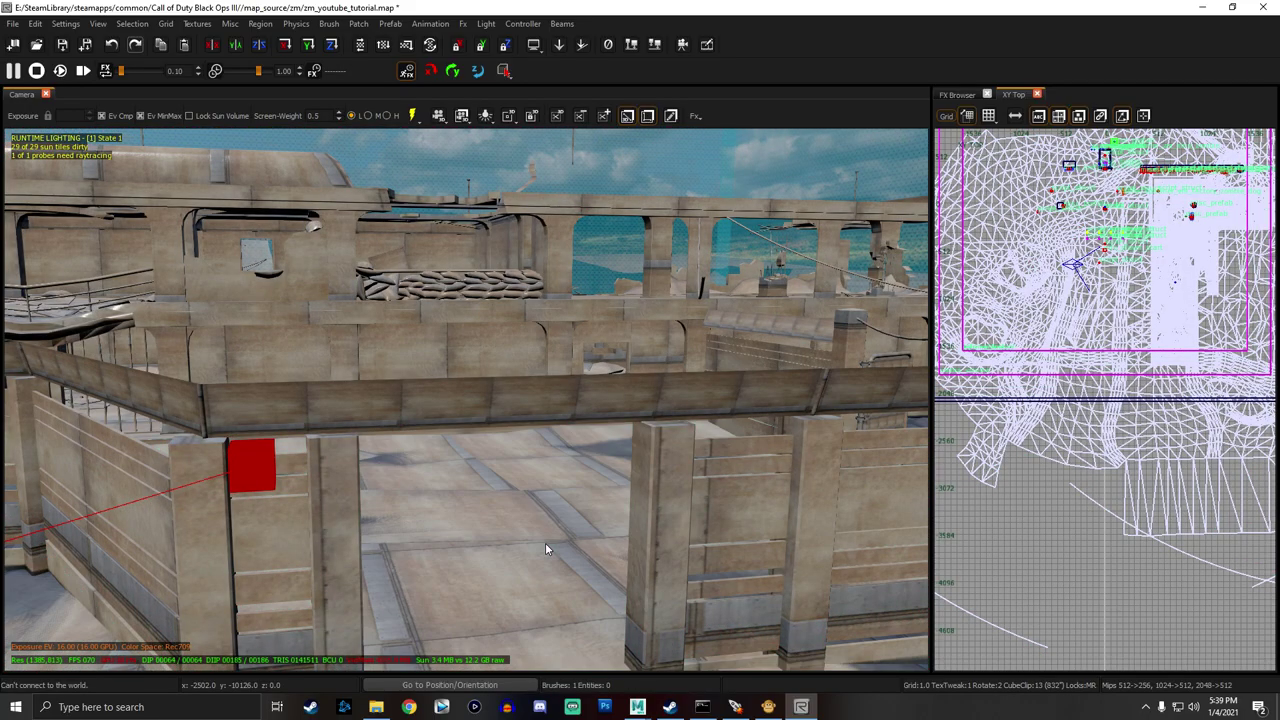
{"action": "right_click_drag", "start_coordinate": [525, 496], "coordinate": [529, 500]}
{"action": "left_click", "coordinate": [552, 312], "text": "shift"}
{"action": "key", "text": "Escape"}
{"action": "right_click_drag", "start_coordinate": [552, 311], "coordinate": [552, 311]}
{"action": "right_click_drag", "start_coordinate": [529, 628], "coordinate": [529, 628]}
{"action": "right_click_drag", "start_coordinate": [549, 306], "coordinate": [549, 306]}
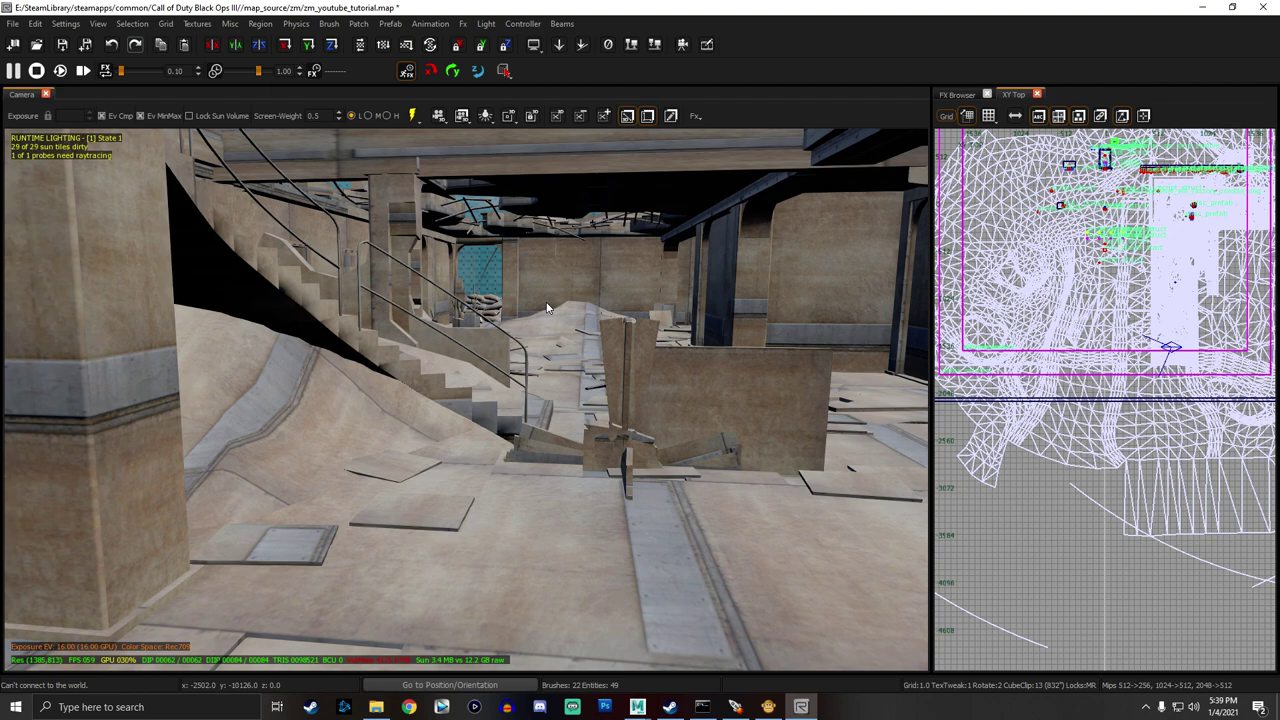
Update the runtime lighting, then select the Nacht der Untoten model and show its entity properties.
{"action": "left_click", "coordinate": [411, 115]}
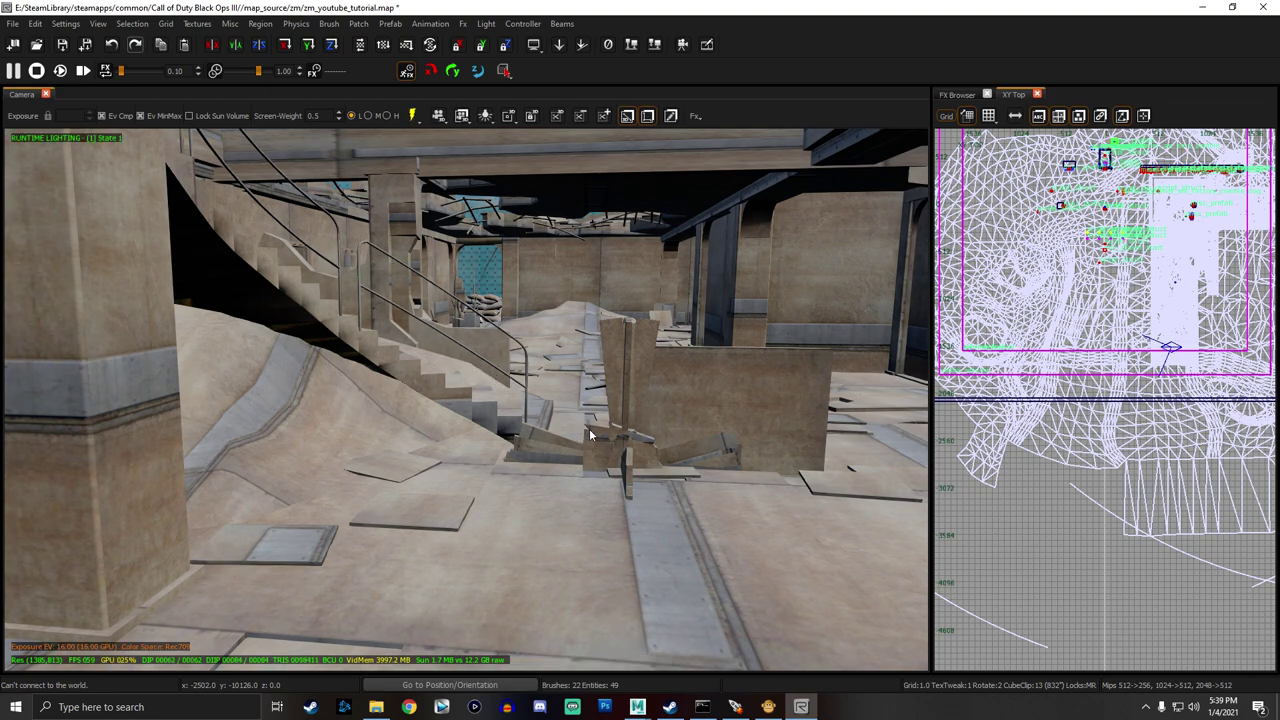
{"action": "left_click", "coordinate": [589, 428], "text": "shift"}
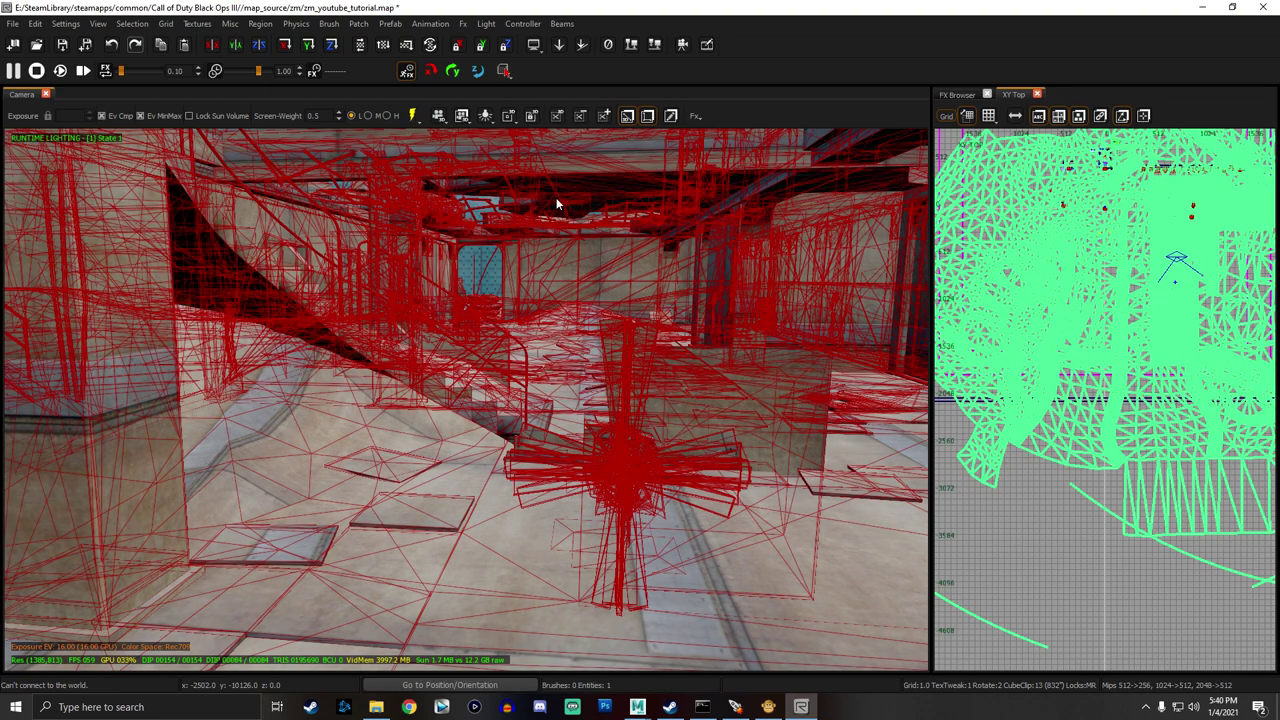
{"action": "key", "text": "n"}
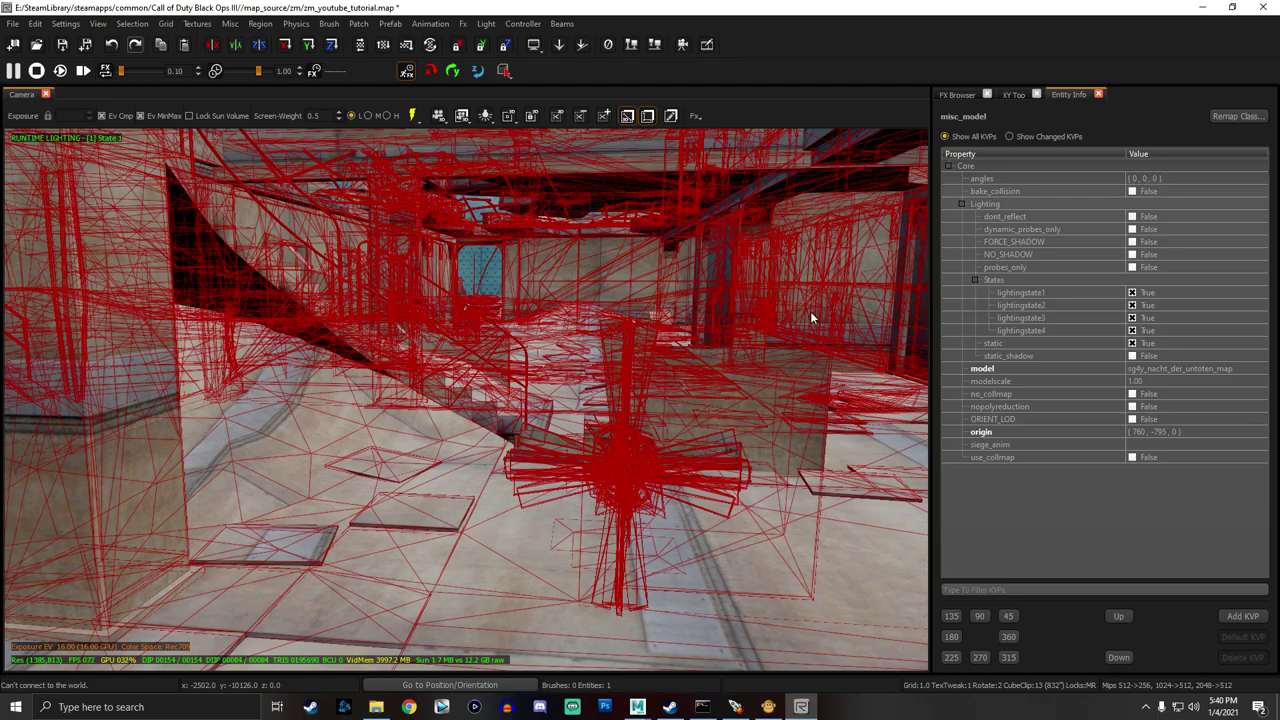
{"action": "right_click_drag", "start_coordinate": [597, 316], "coordinate": [608, 417]}
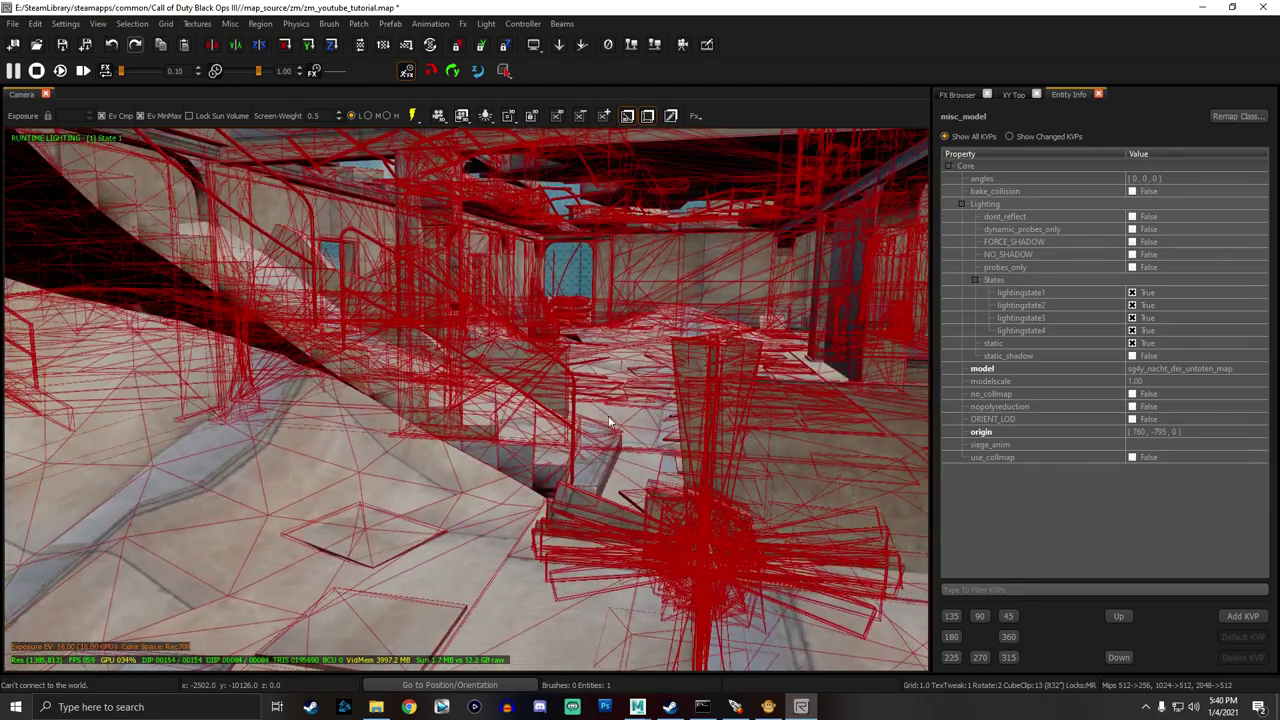
Switch to File Explorer and open the zombies_maps/nacht_der_untoten export folder to locate its xmodel_bin and map files.
{"action": "left_click", "coordinate": [389, 709]}
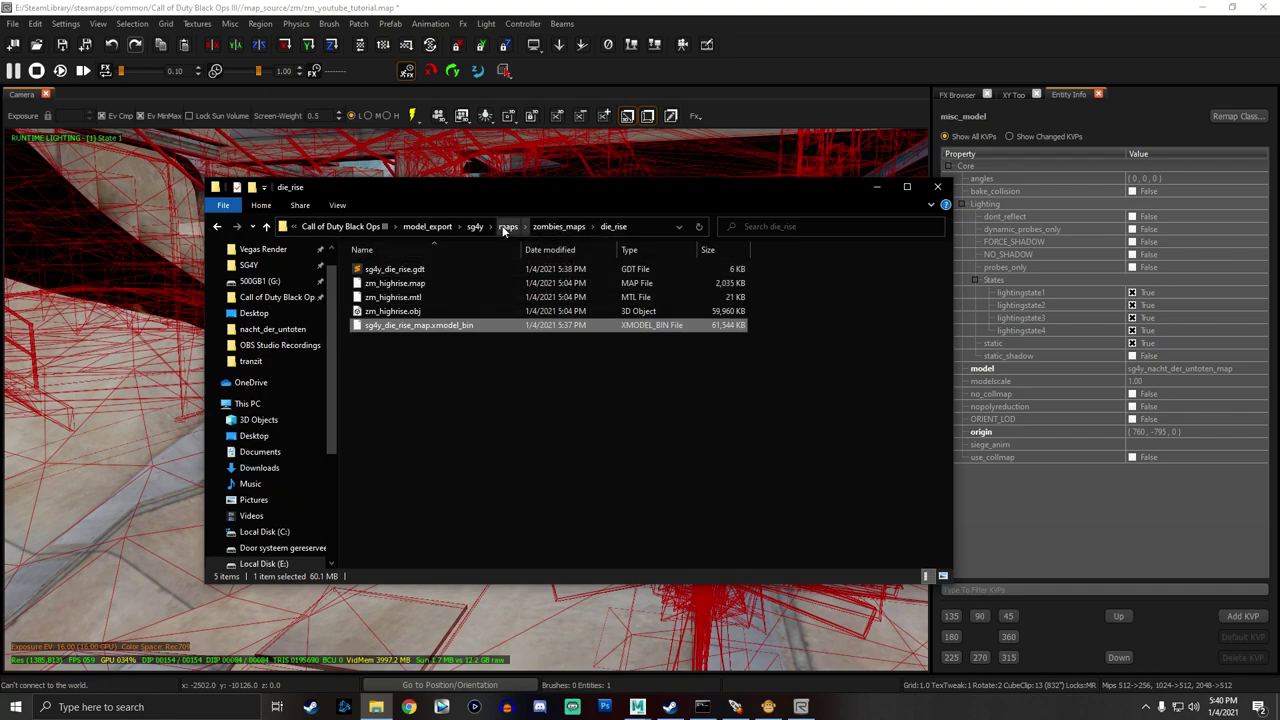
{"action": "left_click", "coordinate": [559, 227]}
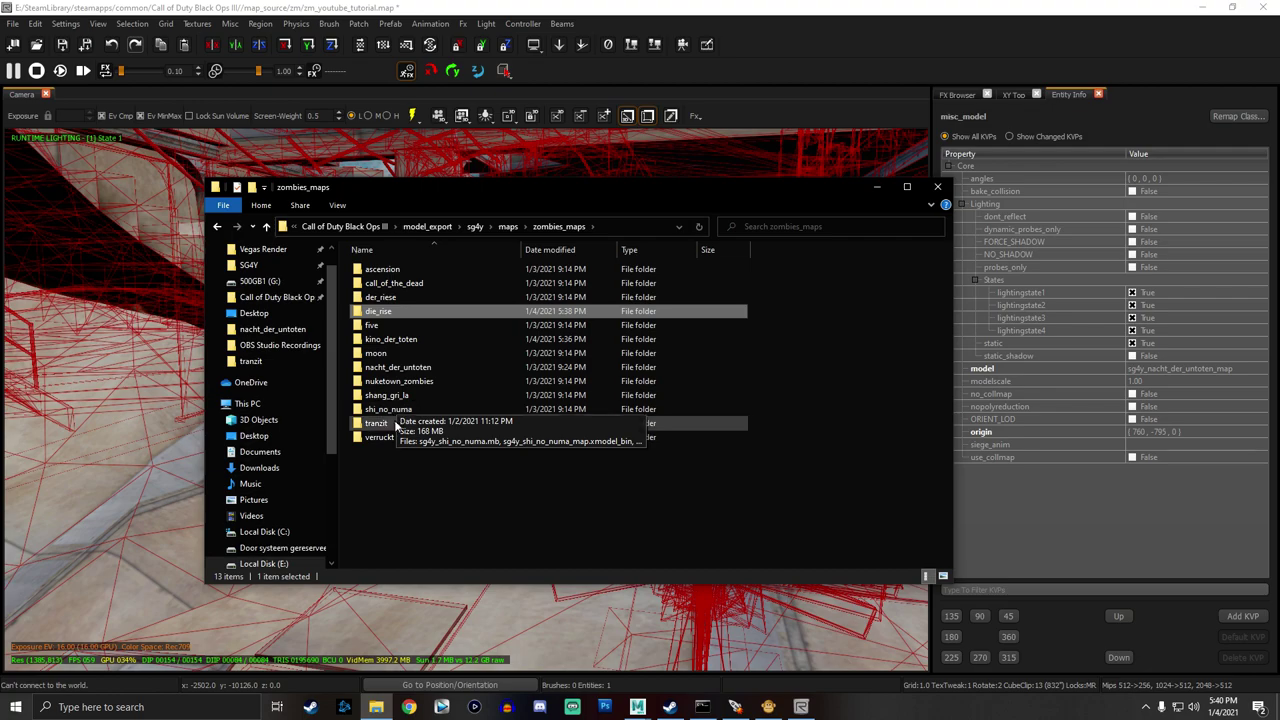
{"action": "double_click", "coordinate": [391, 381]}
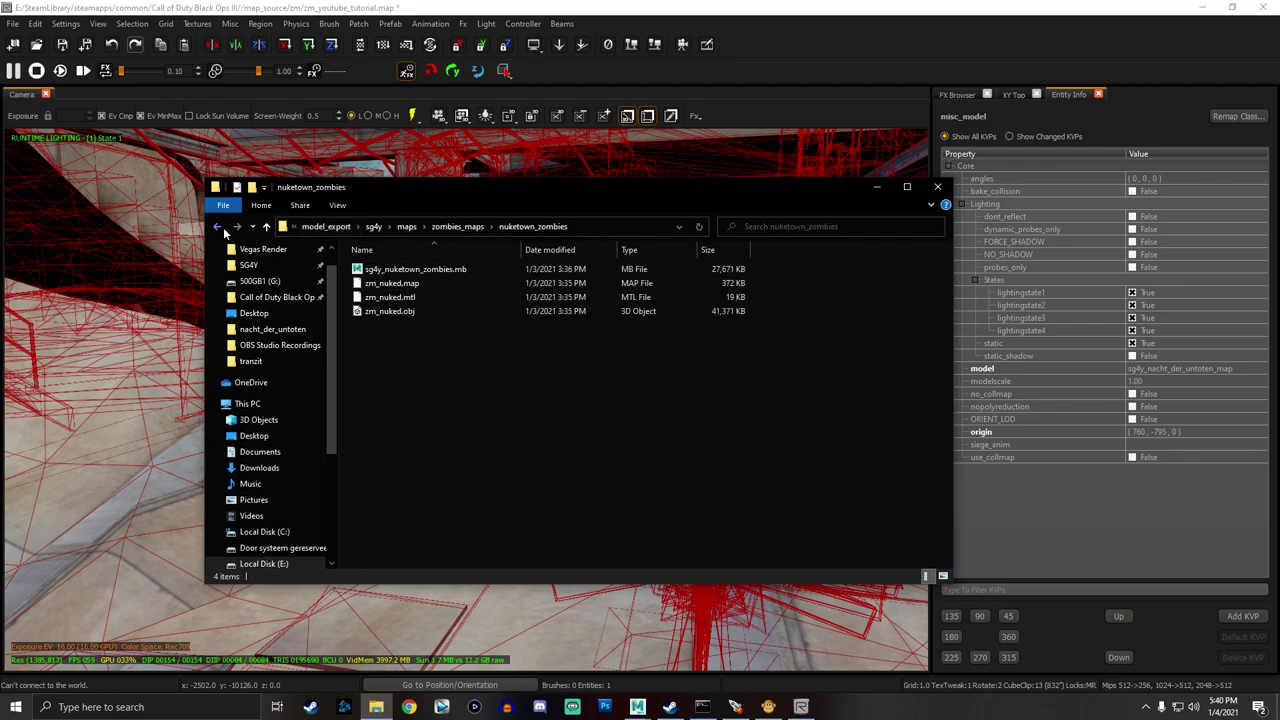
{"action": "left_click", "coordinate": [218, 227]}
{"action": "double_click", "coordinate": [392, 365]}
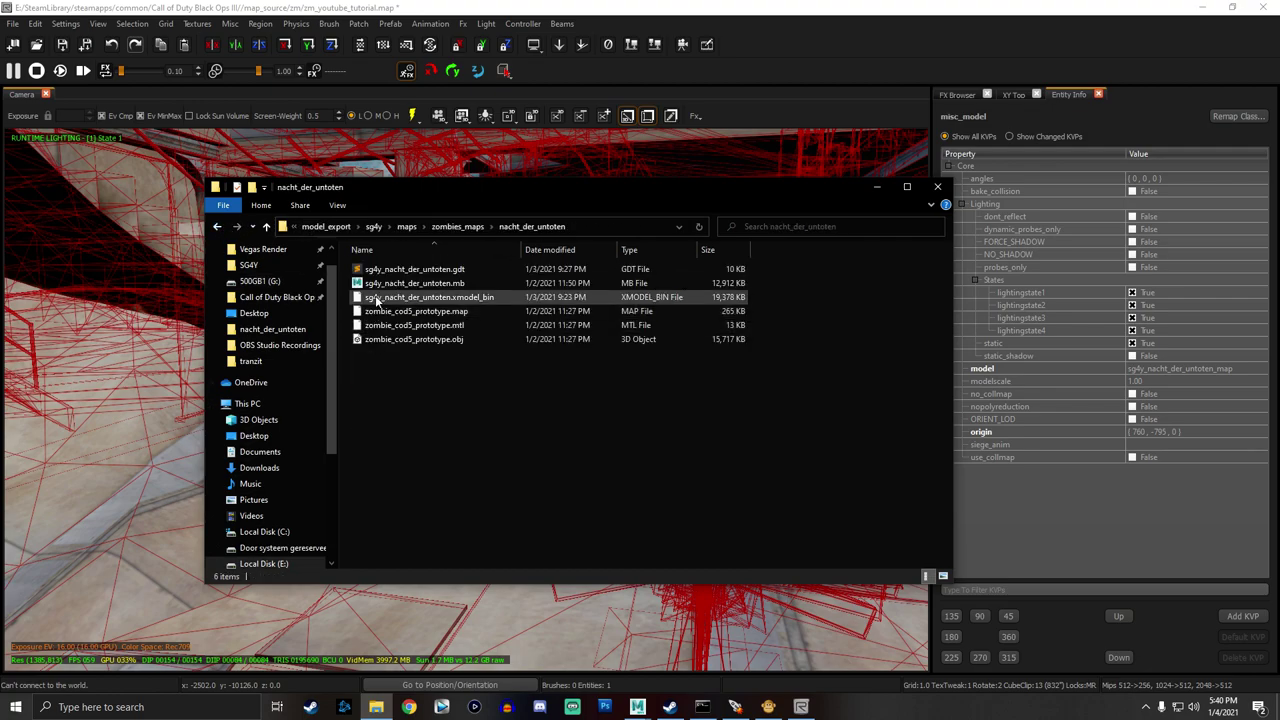
{"action": "left_click", "coordinate": [440, 300]}
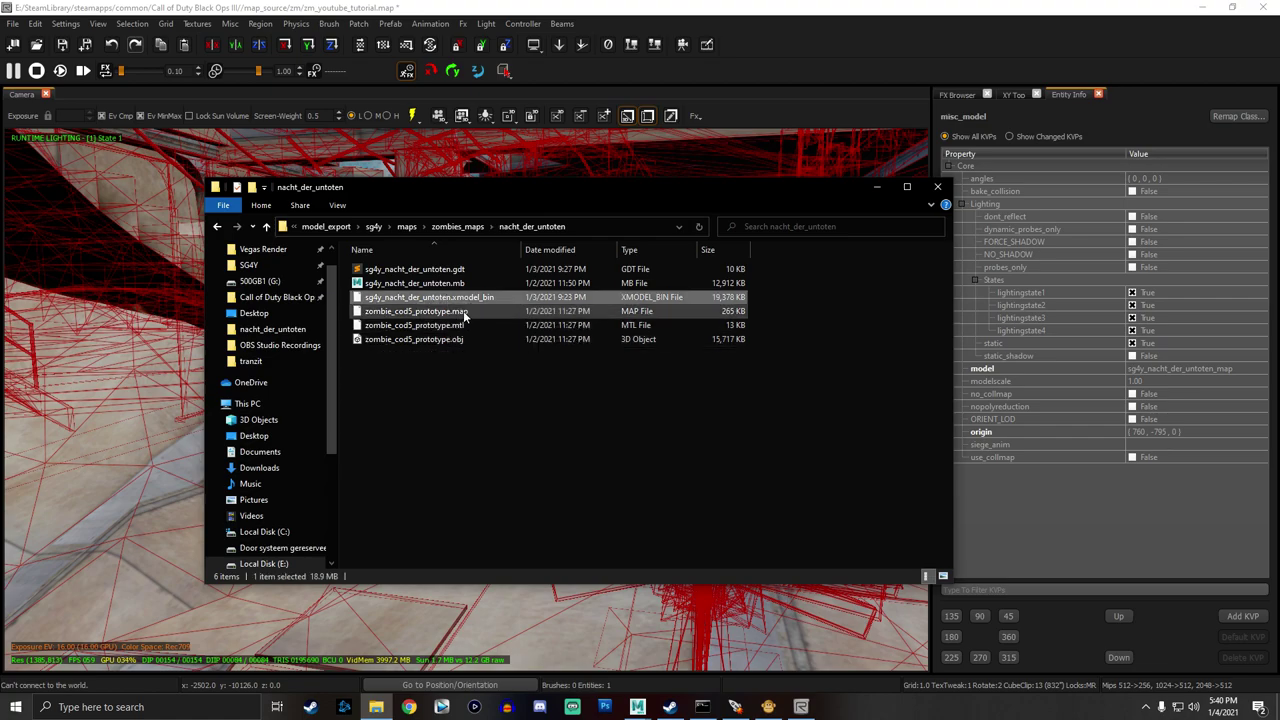
{"action": "left_click", "coordinate": [868, 189]}
{"action": "right_click_drag", "start_coordinate": [866, 193], "coordinate": [1064, 205]}
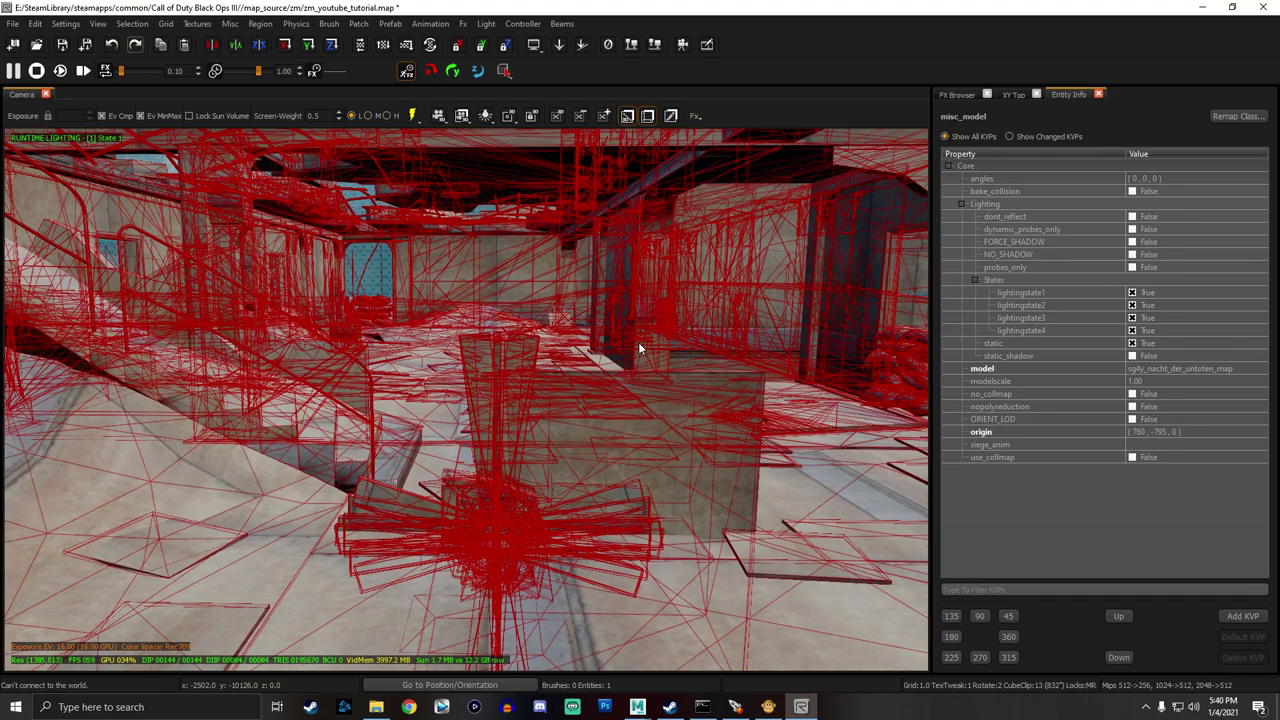
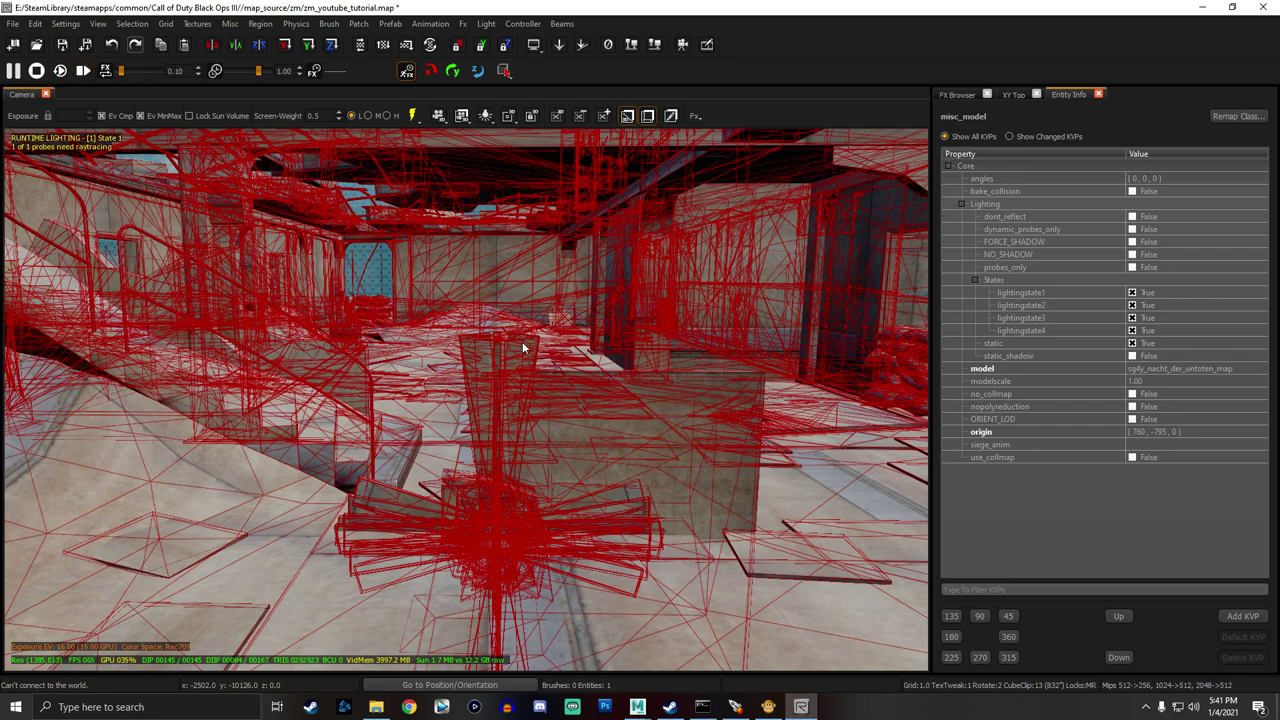
{"action": "left_click", "coordinate": [37, 46]}
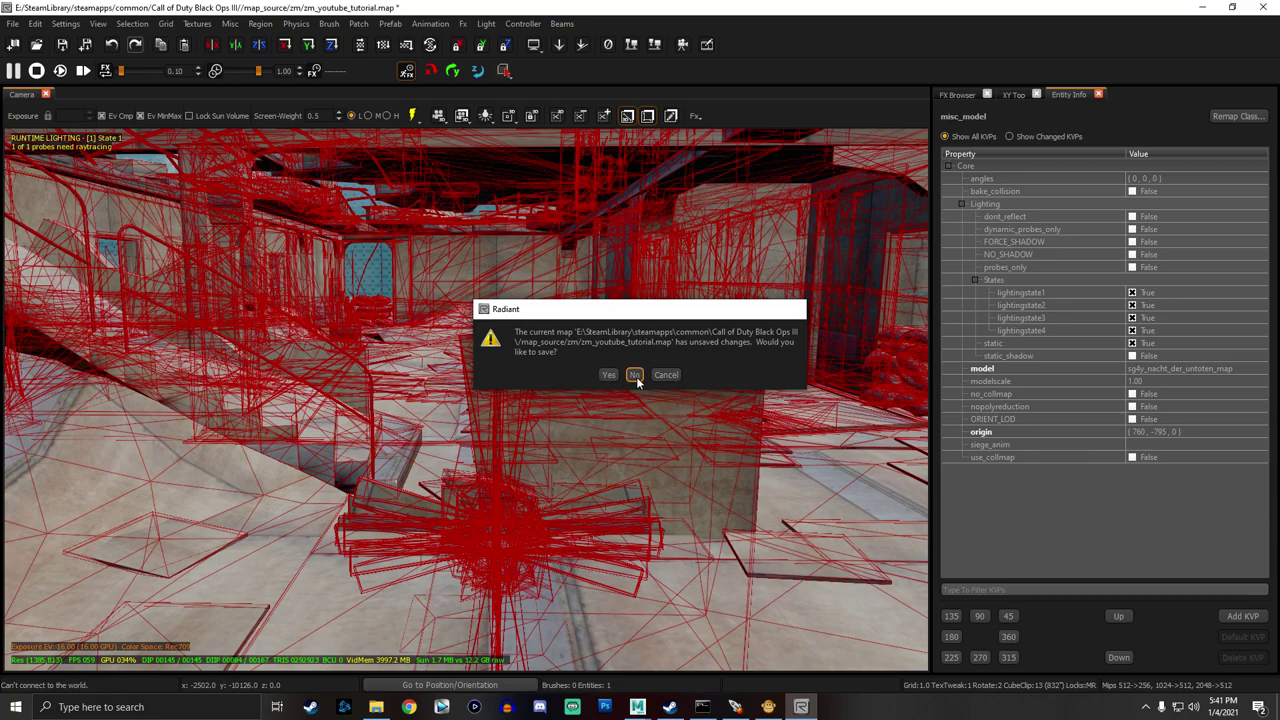
{"action": "left_click", "coordinate": [634, 374]}
{"action": "left_click", "coordinate": [545, 343]}
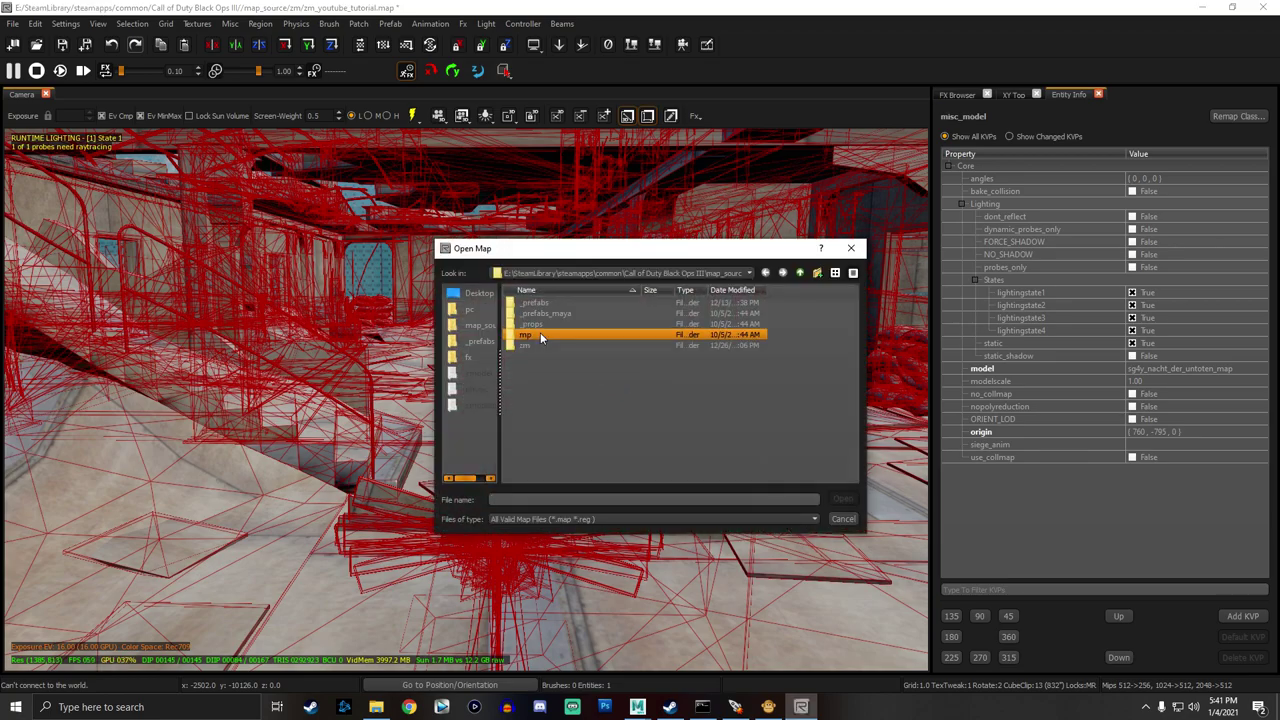
{"action": "left_click_drag", "start_coordinate": [500, 297], "coordinate": [547, 297]}
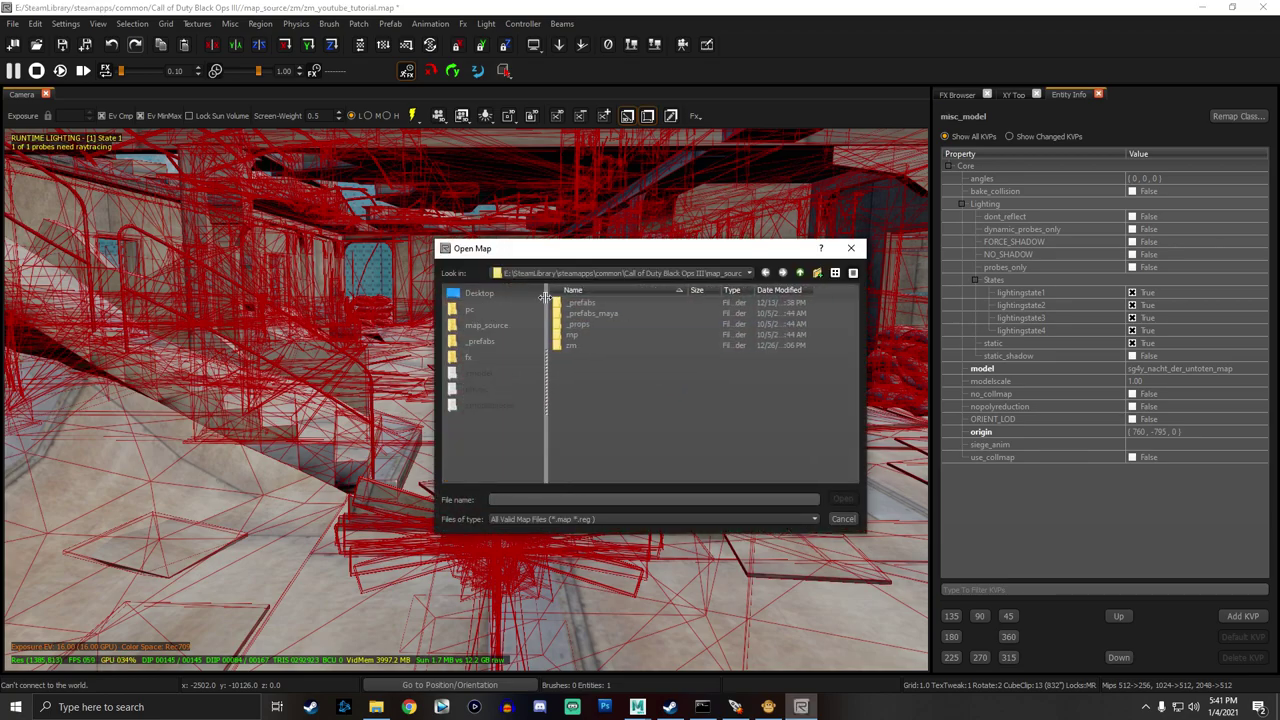
{"action": "left_click", "coordinate": [492, 293]}
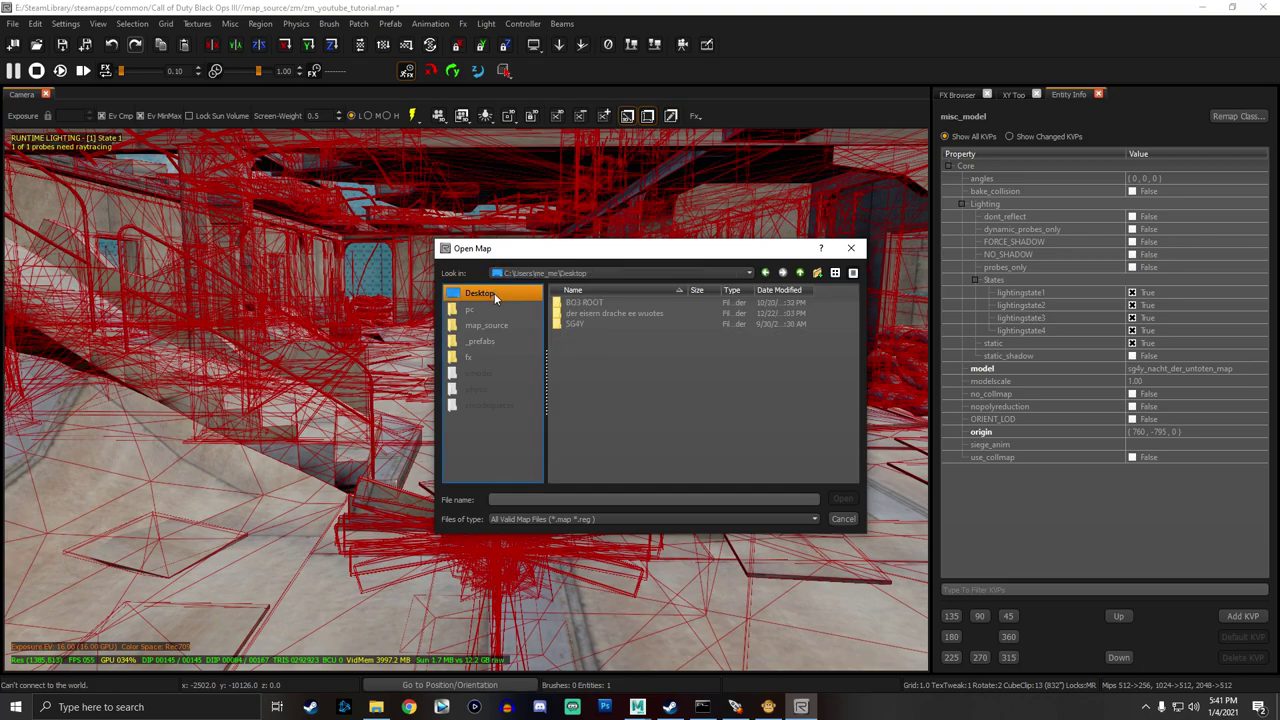
{"action": "left_click", "coordinate": [849, 250]}
Copy zombie_cod5_prototype.map from the nacht_der_untoten export folder and open the Black Ops III map_source/zm folder in File Explorer.
{"action": "left_click", "coordinate": [376, 707]}
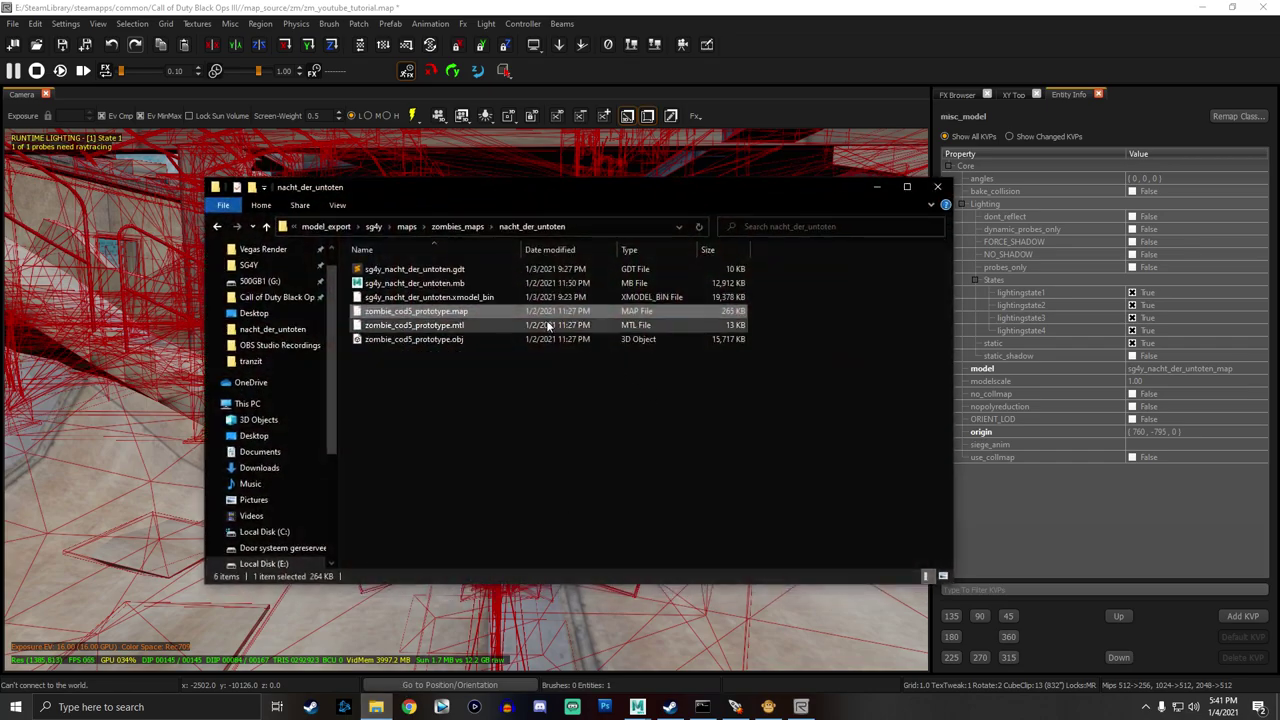
{"action": "left_click_drag", "start_coordinate": [506, 196], "coordinate": [924, 204]}
{"action": "left_click_drag", "start_coordinate": [795, 333], "coordinate": [497, 420]}
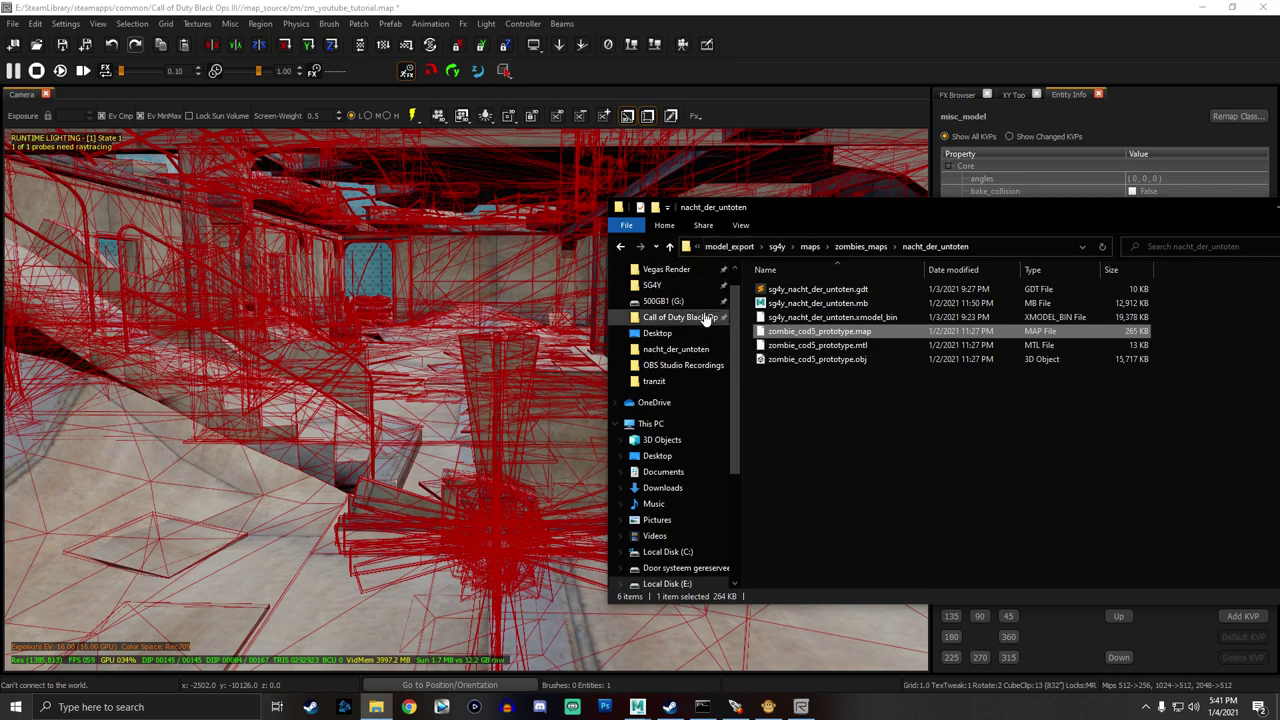
{"action": "left_click", "coordinate": [729, 246]}
{"action": "left_click", "coordinate": [900, 246]}
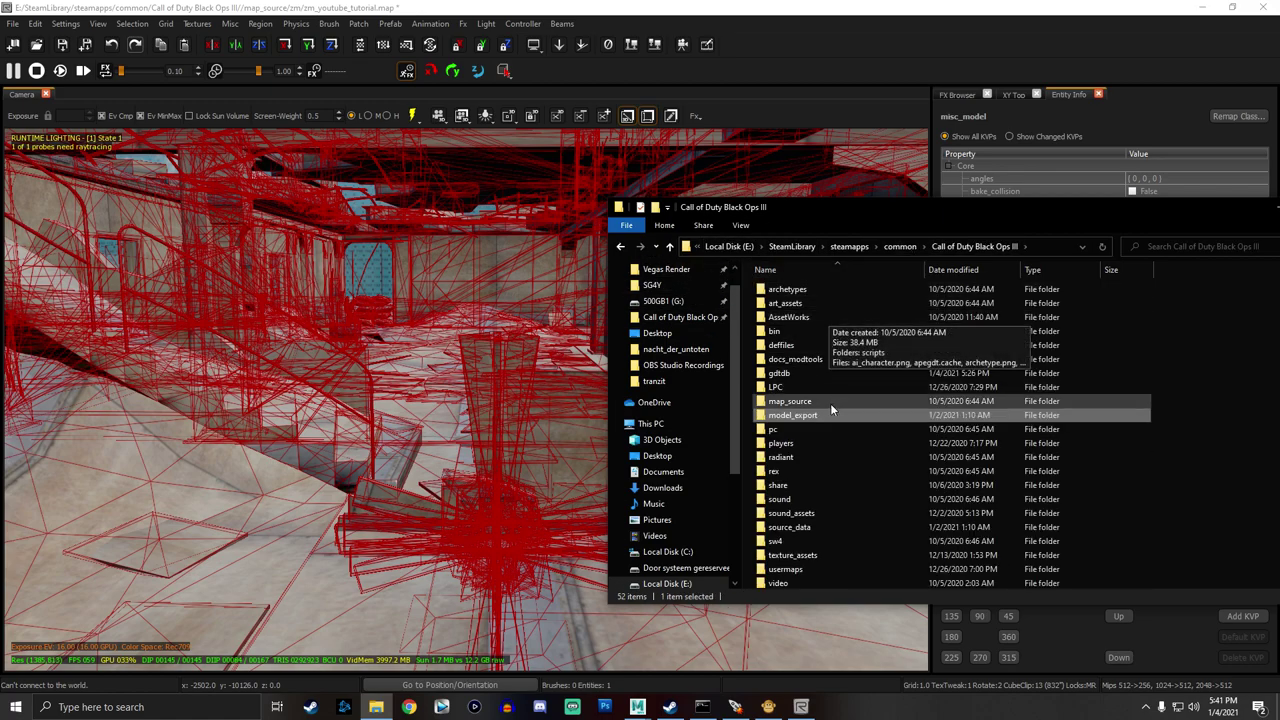
{"action": "double_click", "coordinate": [800, 401]}
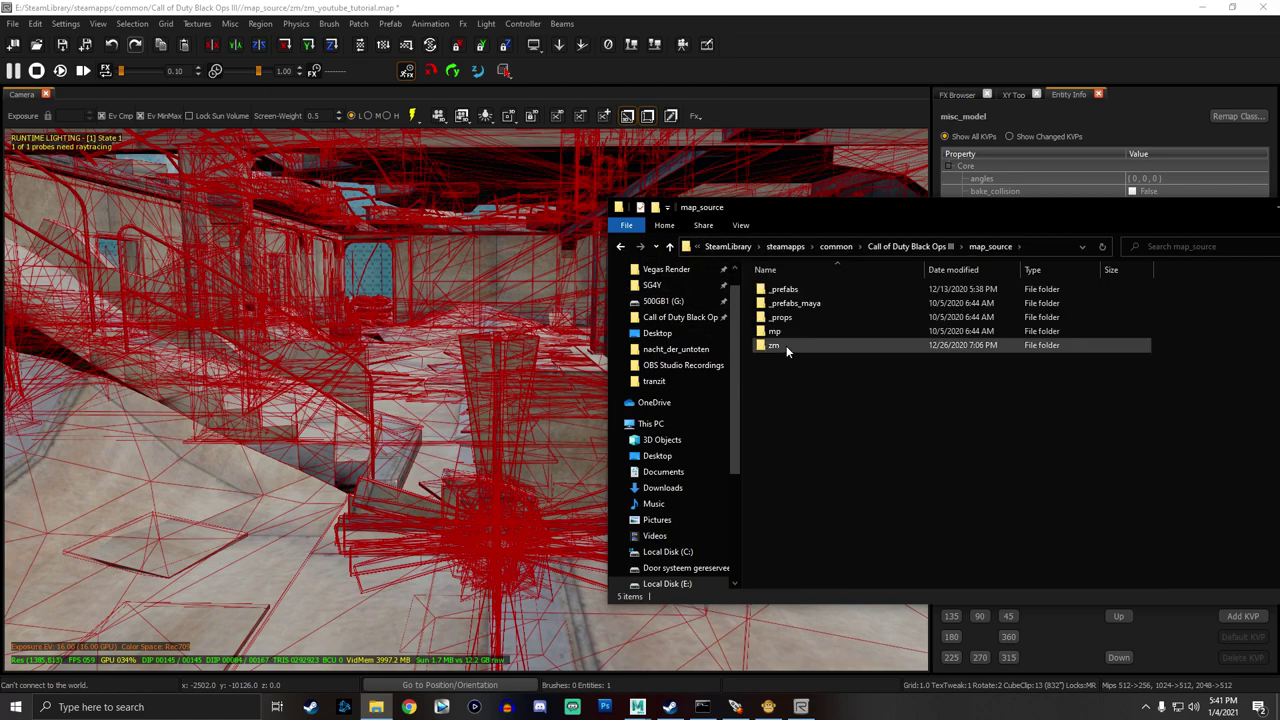
{"action": "double_click", "coordinate": [786, 346]}
Create a folder named maps inside map_source/zm and paste zombie_cod5_prototype.map into it.
{"action": "right_click", "coordinate": [800, 497]}
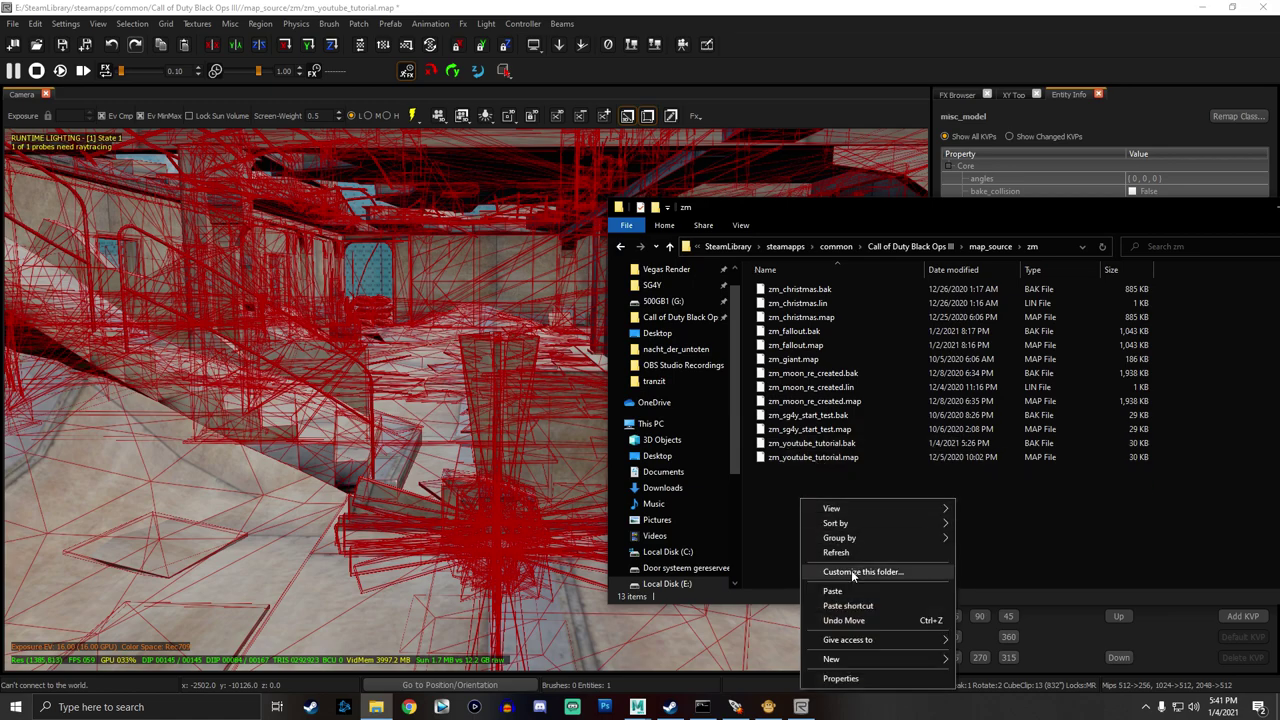
{"action": "mouse_move", "coordinate": [853, 659]}
{"action": "left_click", "coordinate": [984, 576]}
{"action": "type", "text": "maps"}
{"action": "key", "text": "Return"}
{"action": "key", "text": "Return"}
{"action": "key", "text": "ctrl+v"}
Open zombie_cod5_prototype.map from zm/maps in Radiant without saving the current map, declining the lighting export and copying the current selection.
{"action": "left_click", "coordinate": [590, 385]}
{"action": "right_click", "coordinate": [475, 314]}
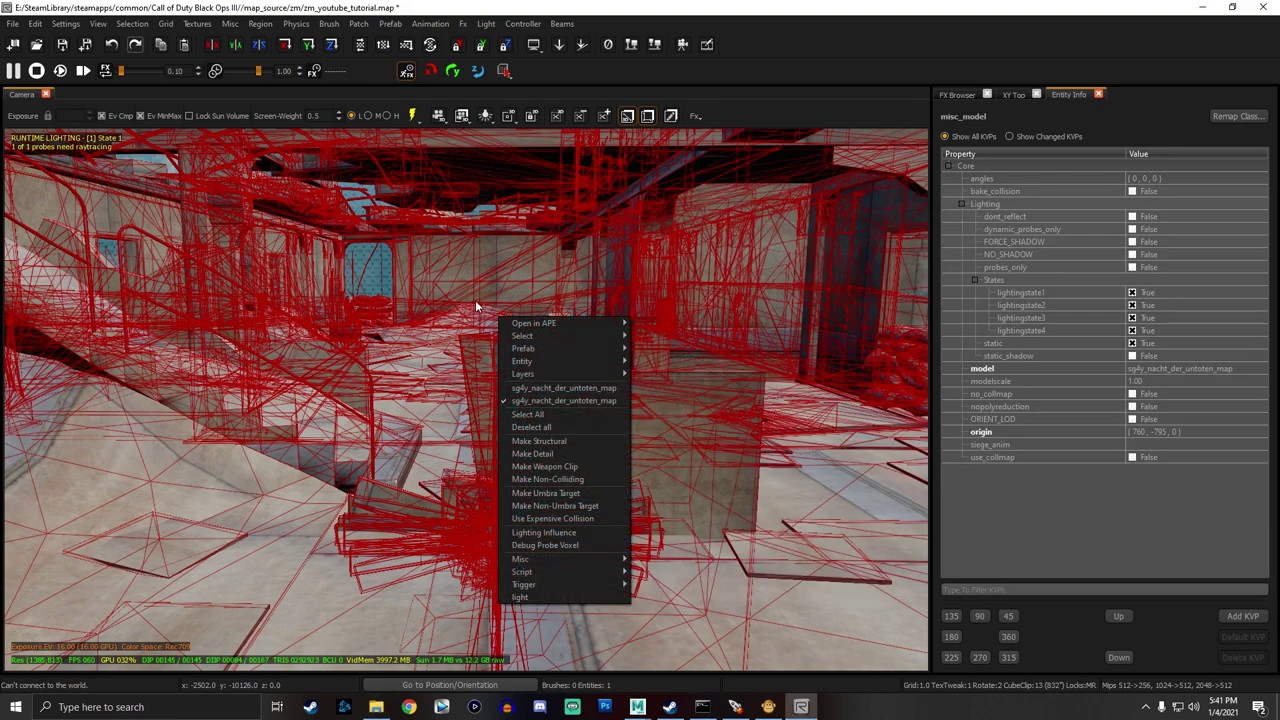
{"action": "left_click", "coordinate": [622, 80]}
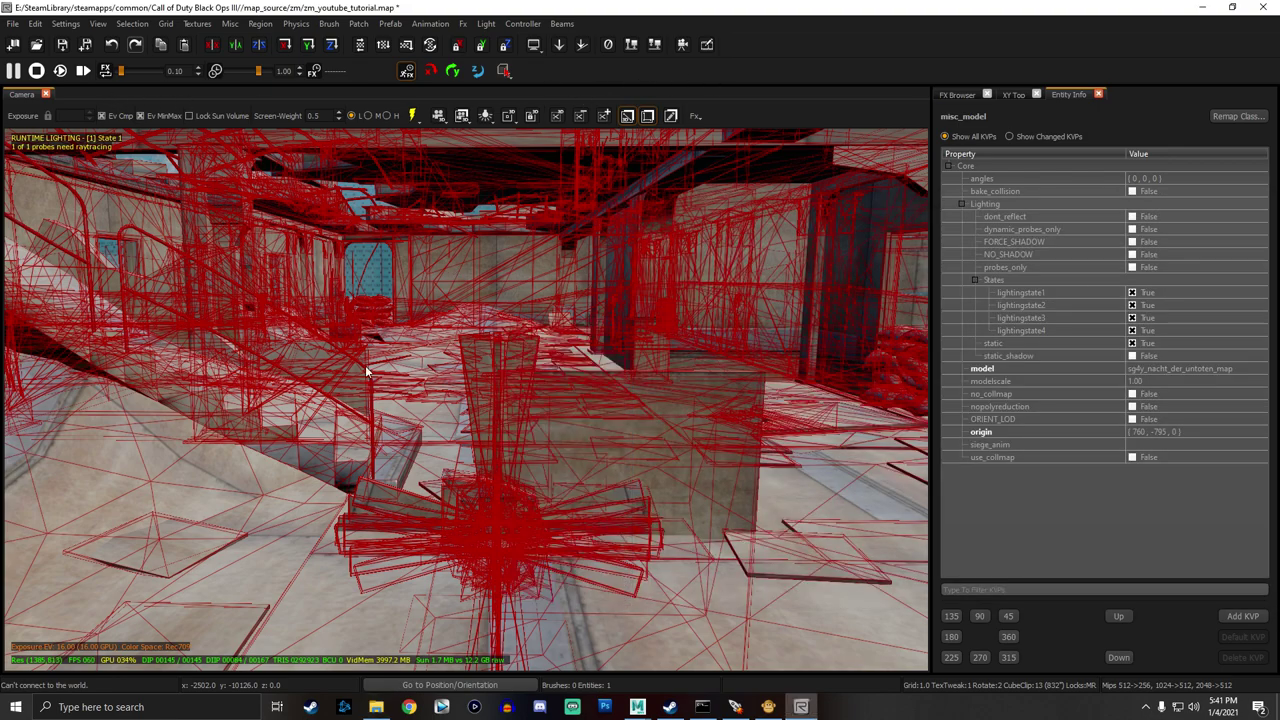
{"action": "left_click", "coordinate": [36, 45]}
{"action": "left_click", "coordinate": [644, 368]}
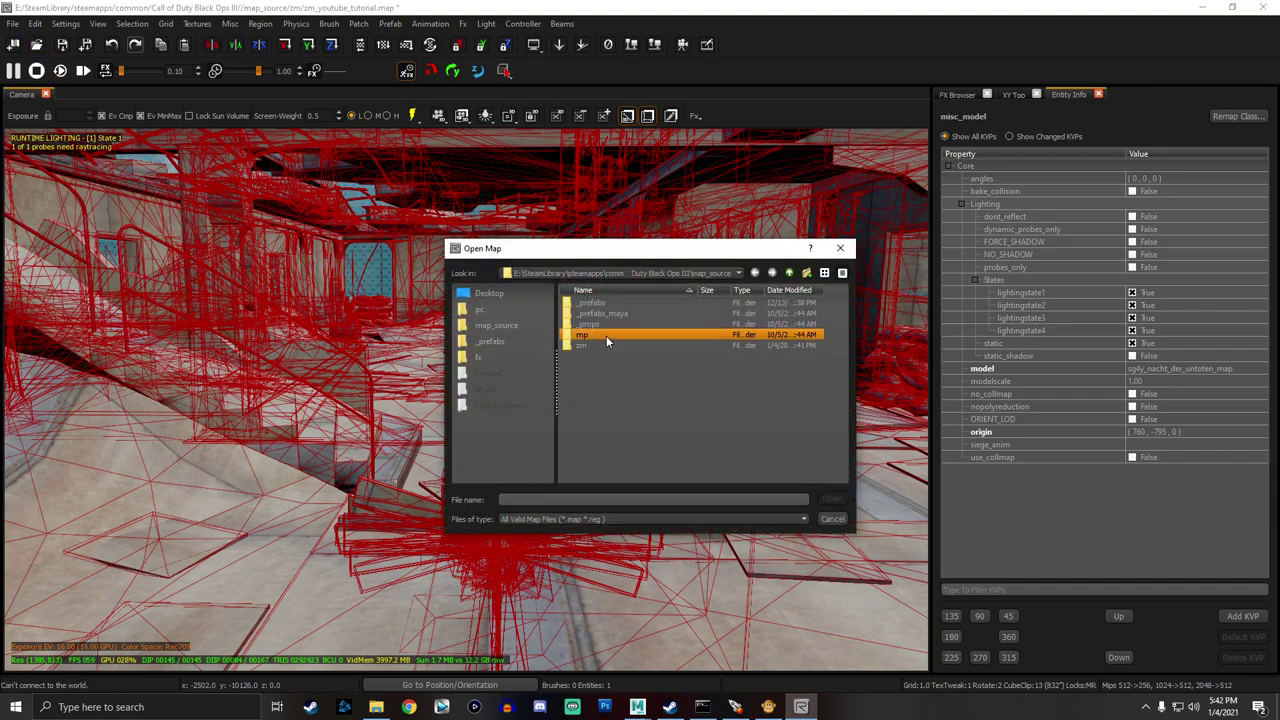
{"action": "double_click", "coordinate": [598, 346]}
{"action": "double_click", "coordinate": [595, 304]}
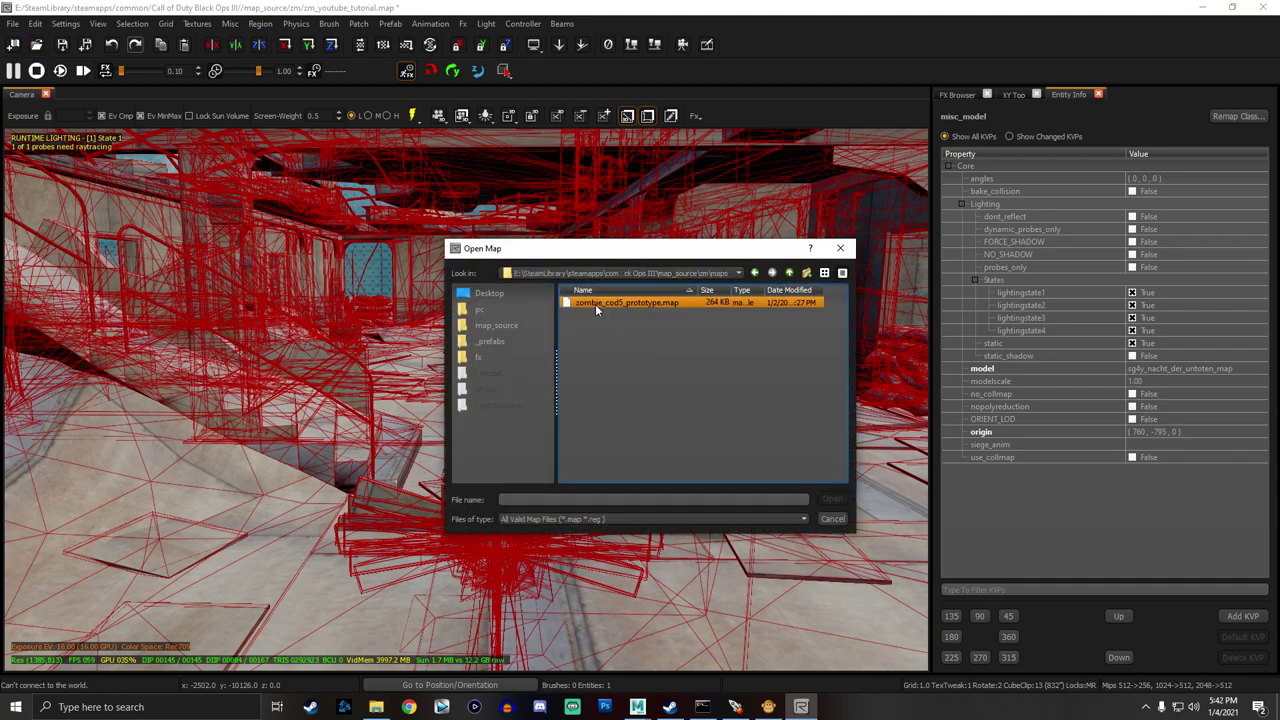
{"action": "double_click", "coordinate": [595, 304]}
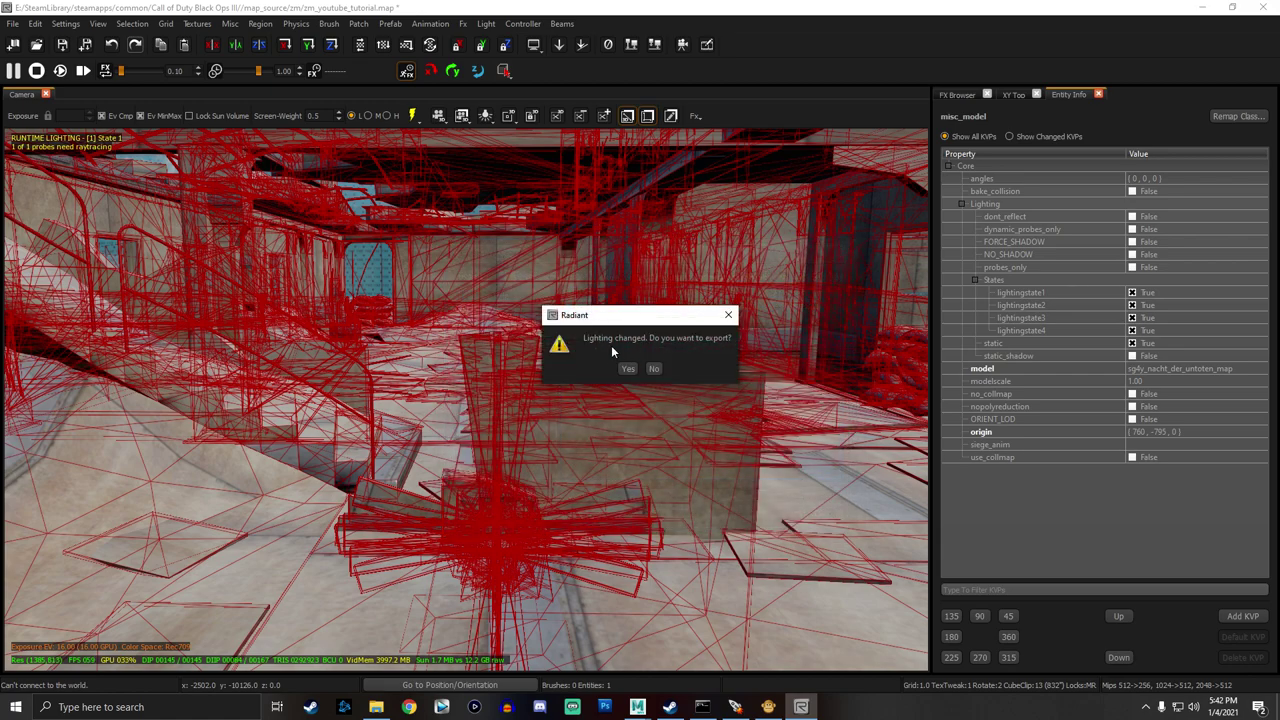
{"action": "left_click", "coordinate": [647, 369]}
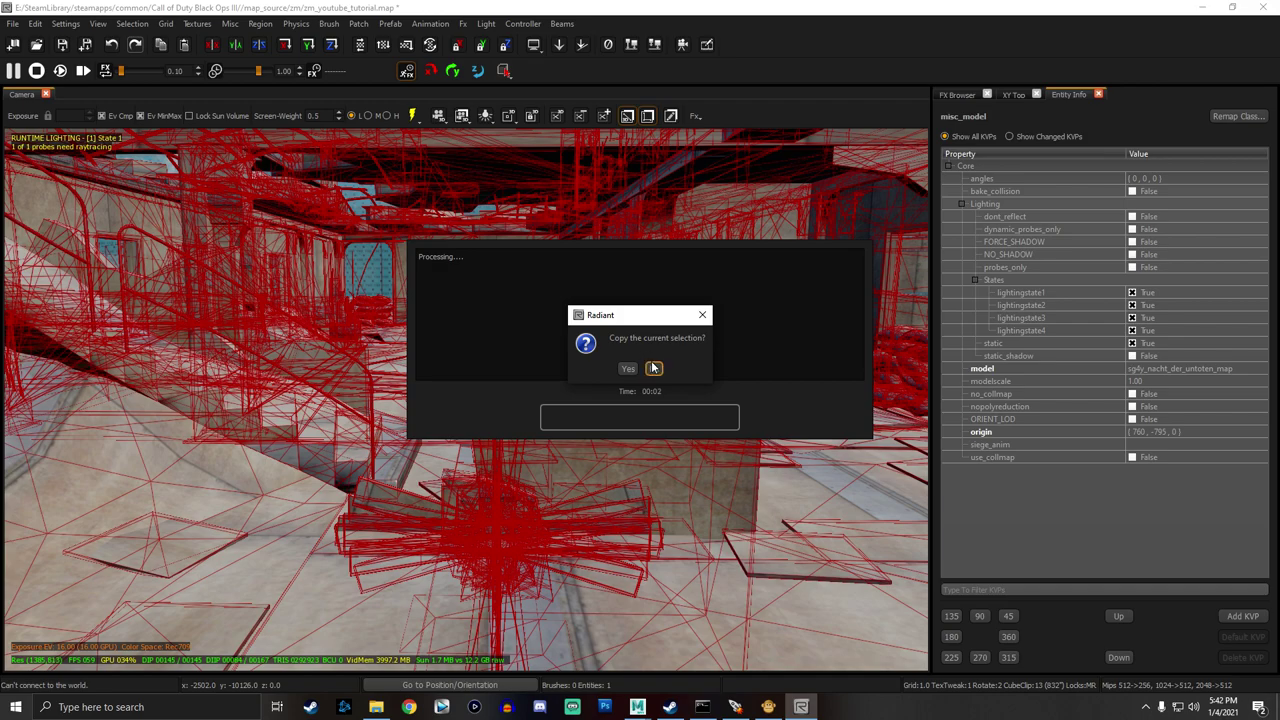
{"action": "left_click", "coordinate": [628, 368]}
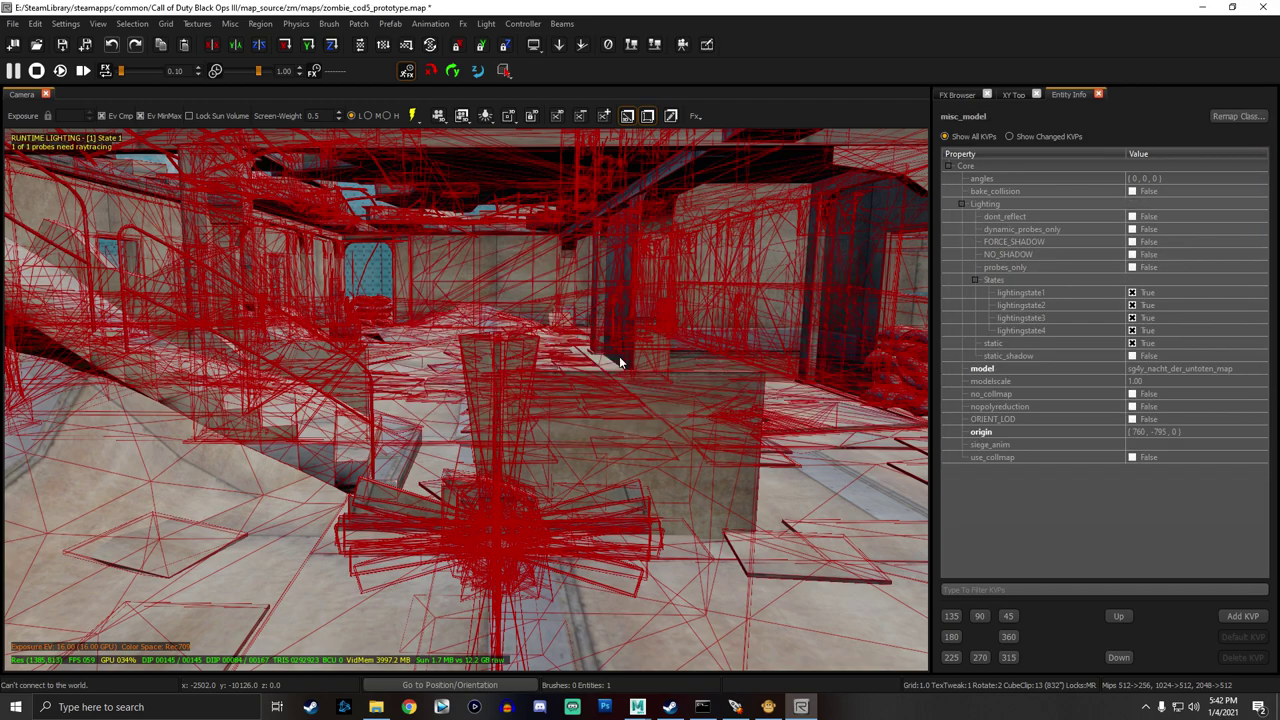
Look around the opened zombie_cod5_prototype map, examining the building, the surrounding terrain and the floating objects.
{"action": "scroll", "coordinate": [619, 356], "scroll_direction": "down", "scroll_amount": 3}
{"action": "right_click_drag", "start_coordinate": [590, 340], "coordinate": [870, 355]}
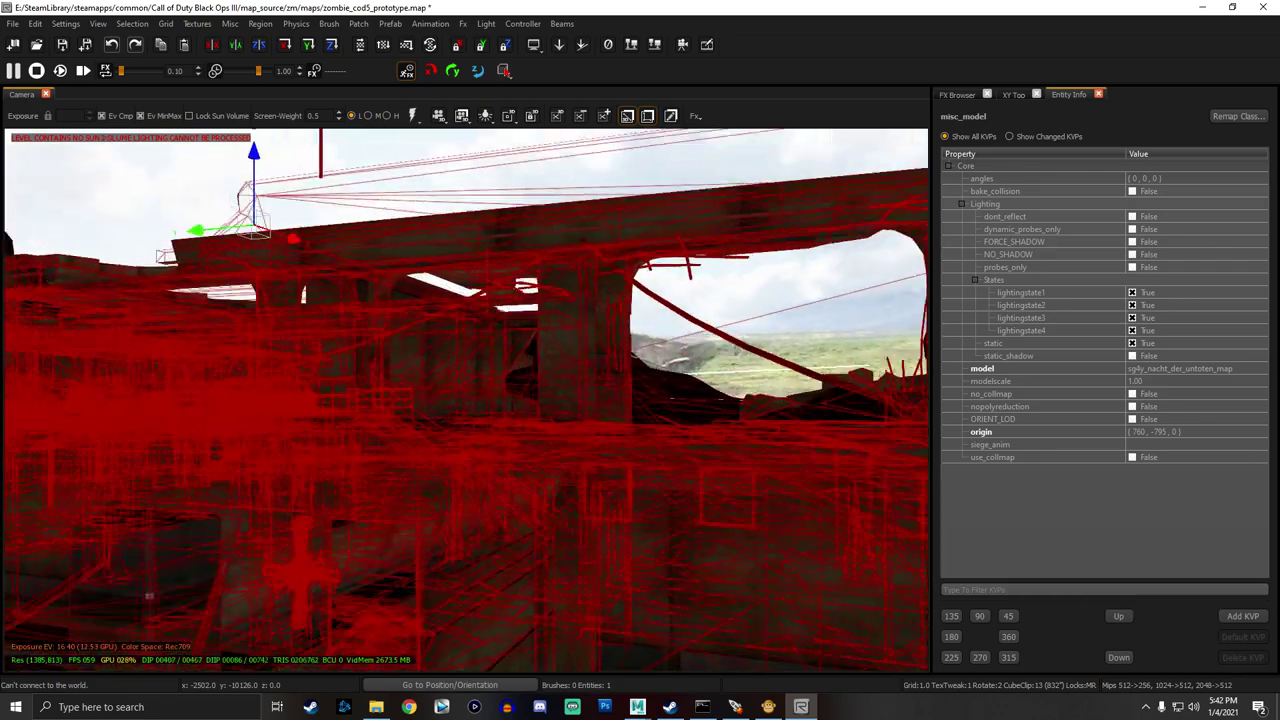
{"action": "right_click_drag", "start_coordinate": [640, 400], "coordinate": [395, 405]}
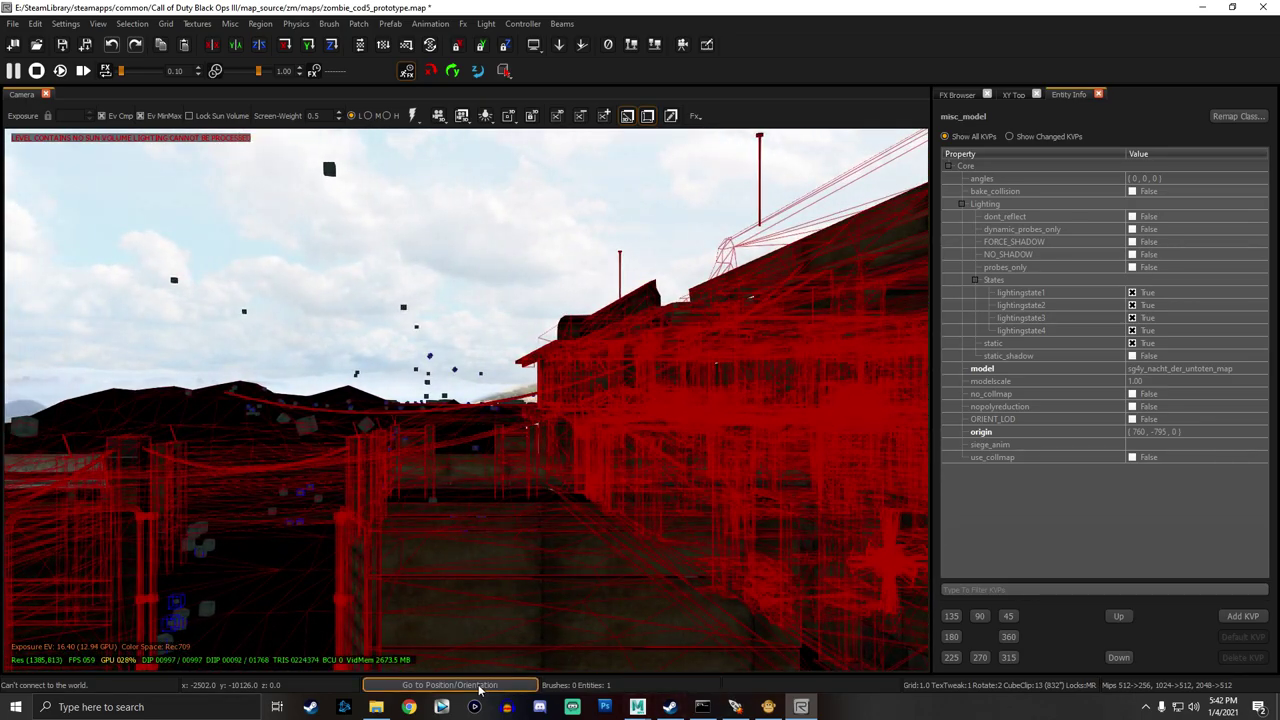
{"action": "left_click", "coordinate": [376, 707]}
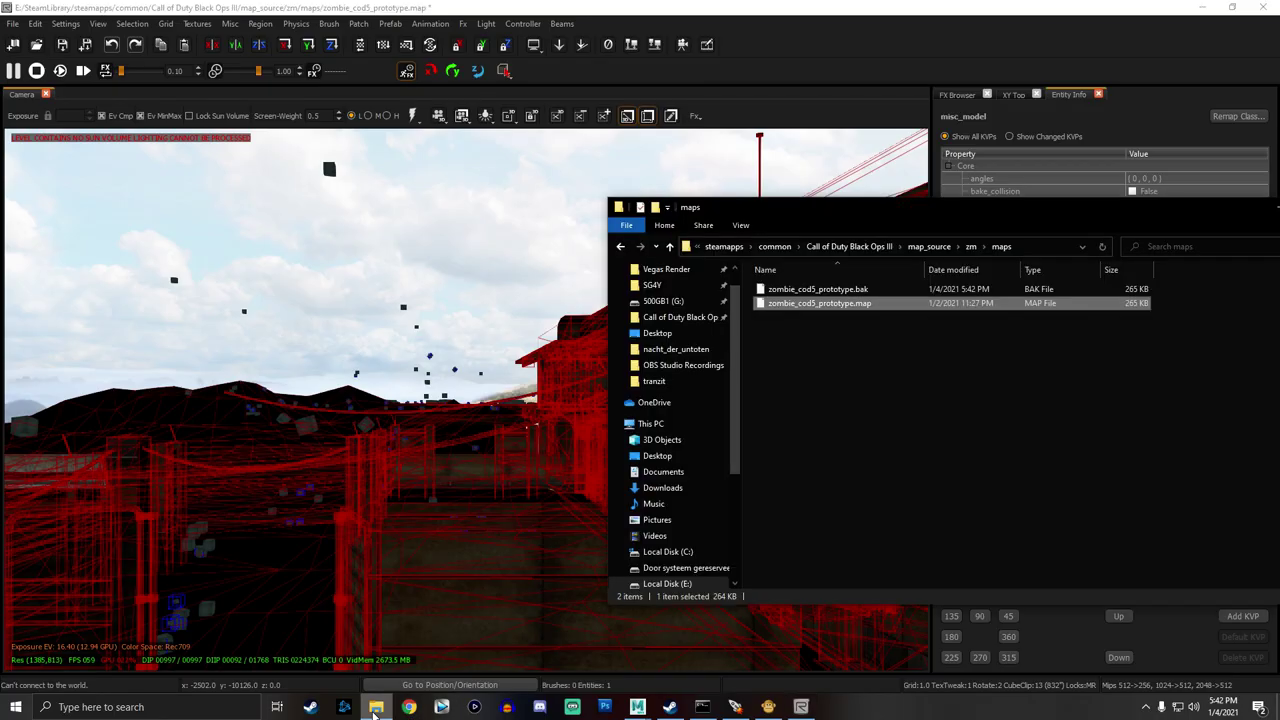
{"action": "left_click", "coordinate": [376, 707]}
{"action": "right_click_drag", "start_coordinate": [466, 399], "coordinate": [400, 330]}
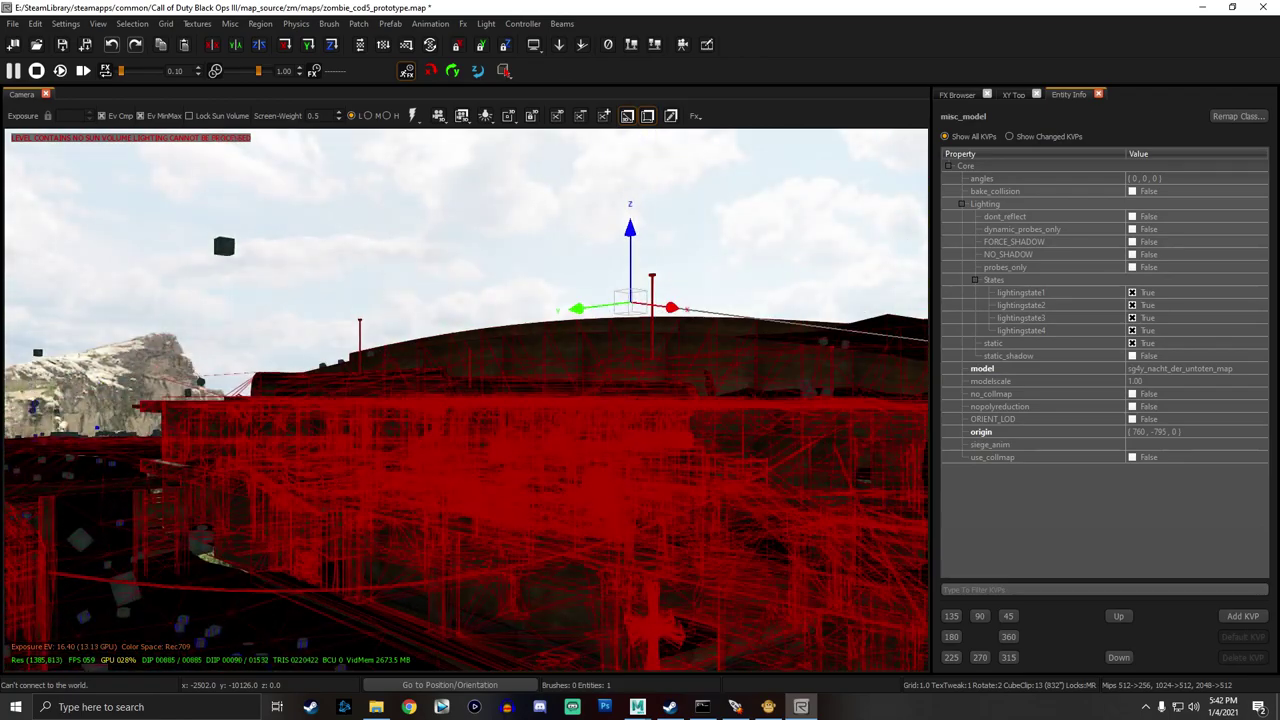
{"action": "mouse_move", "coordinate": [637, 519]}
{"action": "right_mouse_down"}
{"action": "mouse_move", "coordinate": [650, 560]}
{"action": "mouse_move", "coordinate": [600, 530]}
{"action": "mouse_move", "coordinate": [637, 519]}
{"action": "right_mouse_up"}
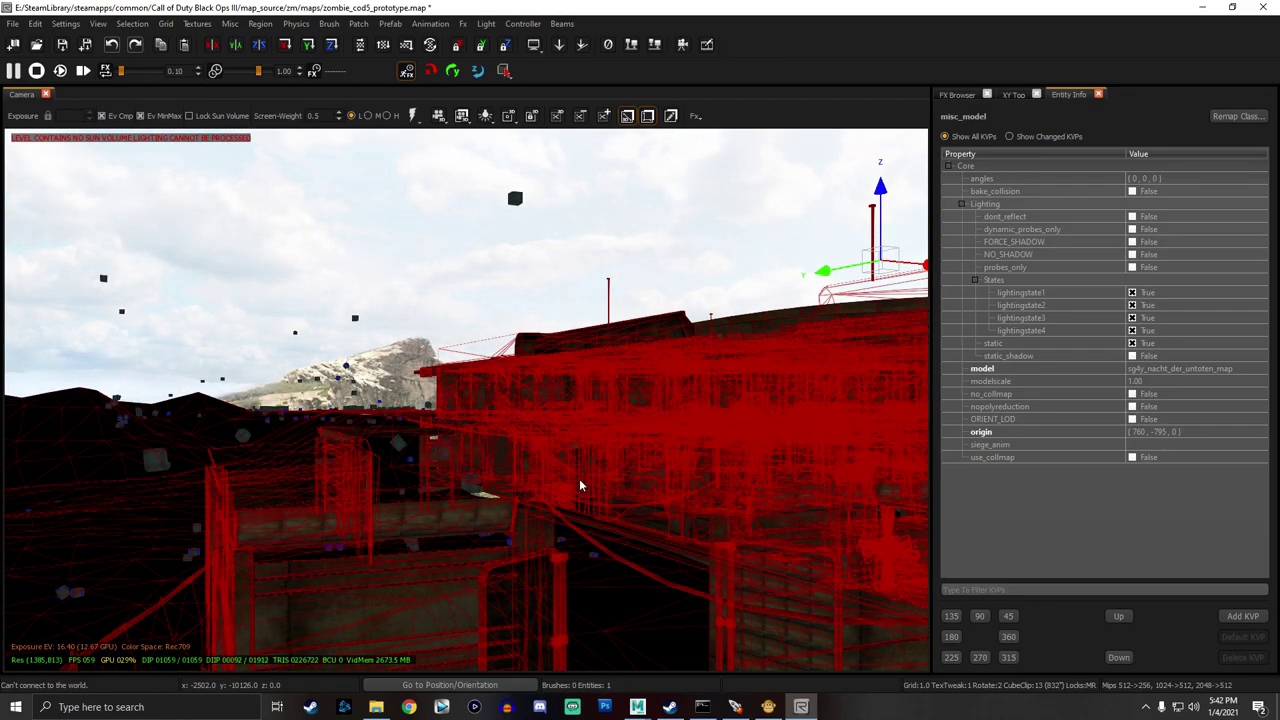
Deselect the Nacht der Untoten model, select a floating cube beside the building and inspect its model name in the entity properties.
{"action": "key", "text": "Escape"}
{"action": "mouse_move", "coordinate": [648, 386]}
{"action": "right_mouse_down"}
{"action": "mouse_move", "coordinate": [760, 386]}
{"action": "mouse_move", "coordinate": [840, 366]}
{"action": "mouse_move", "coordinate": [590, 386]}
{"action": "mouse_move", "coordinate": [300, 386]}
{"action": "mouse_move", "coordinate": [790, 378]}
{"action": "mouse_move", "coordinate": [605, 398]}
{"action": "mouse_move", "coordinate": [650, 393]}
{"action": "mouse_move", "coordinate": [615, 393]}
{"action": "mouse_move", "coordinate": [630, 393]}
{"action": "right_mouse_up"}
{"action": "left_click", "coordinate": [643, 392]}
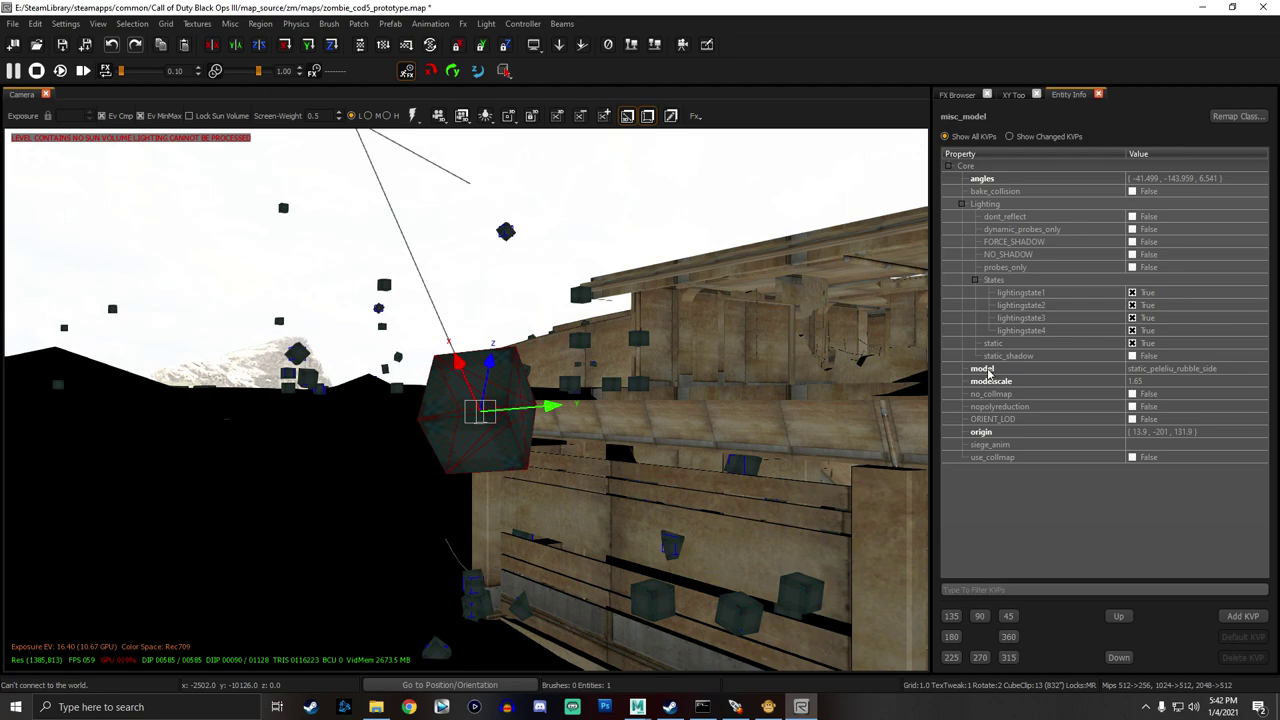
{"action": "left_click", "coordinate": [1152, 370]}
{"action": "left_click_drag", "start_coordinate": [1152, 370], "coordinate": [1093, 368]}
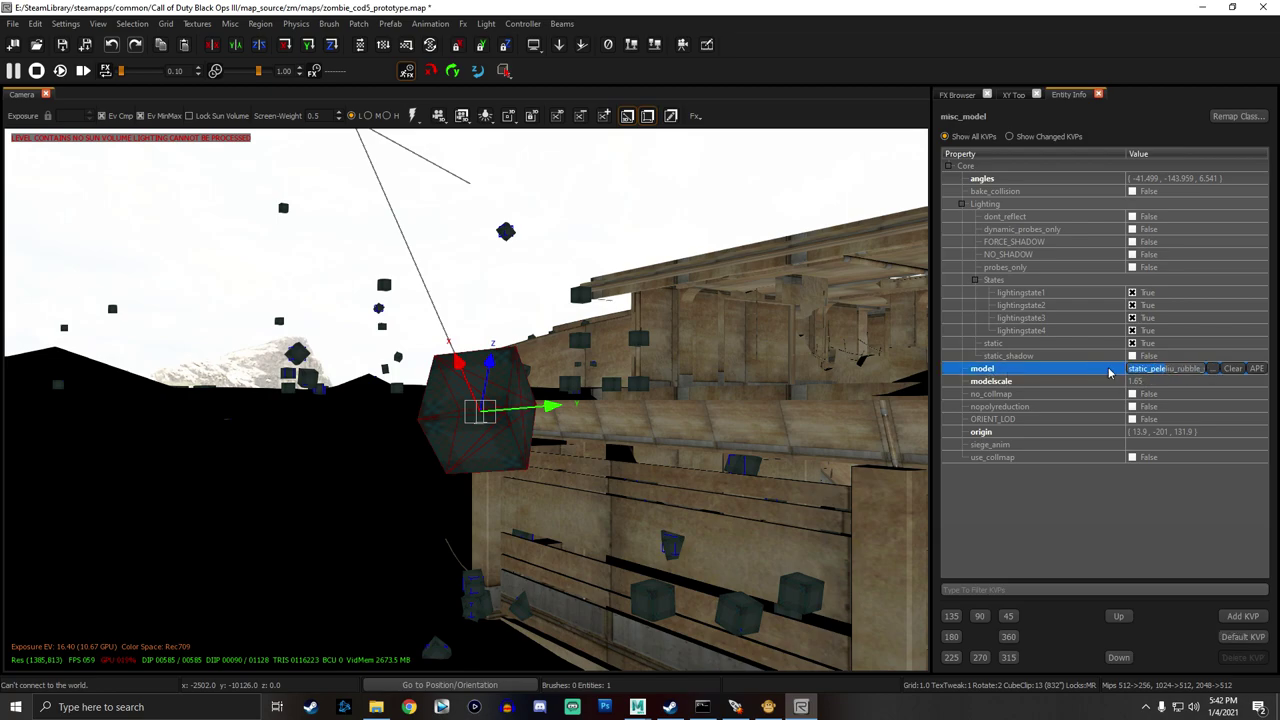
{"action": "left_click", "coordinate": [1157, 368]}
{"action": "left_click_drag", "start_coordinate": [1176, 368], "coordinate": [1076, 364]}
{"action": "mouse_move", "coordinate": [669, 388]}
{"action": "right_mouse_down"}
{"action": "mouse_move", "coordinate": [690, 430]}
{"action": "mouse_move", "coordinate": [668, 384]}
{"action": "right_mouse_up"}
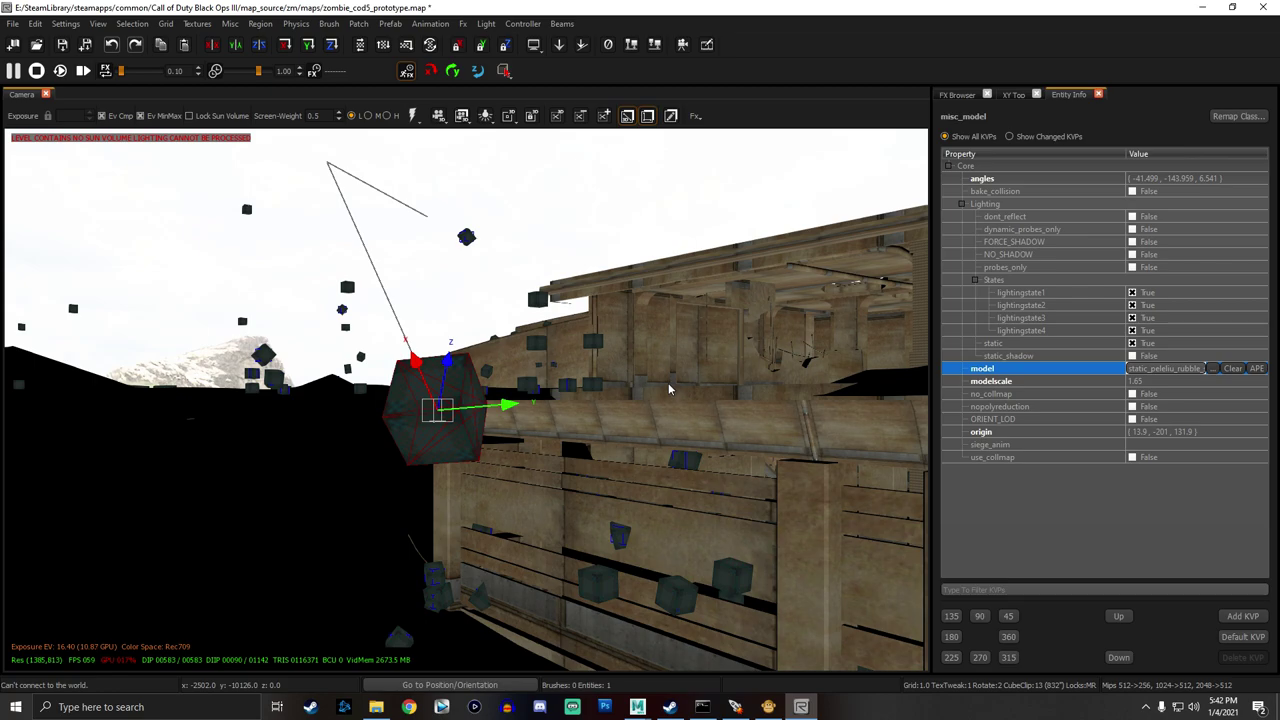
Search all models in the model browser for "static_peleliu", "static_" and "later", clearing the last filter.
{"action": "key", "text": "m"}
{"action": "double_click", "coordinate": [120, 134]}
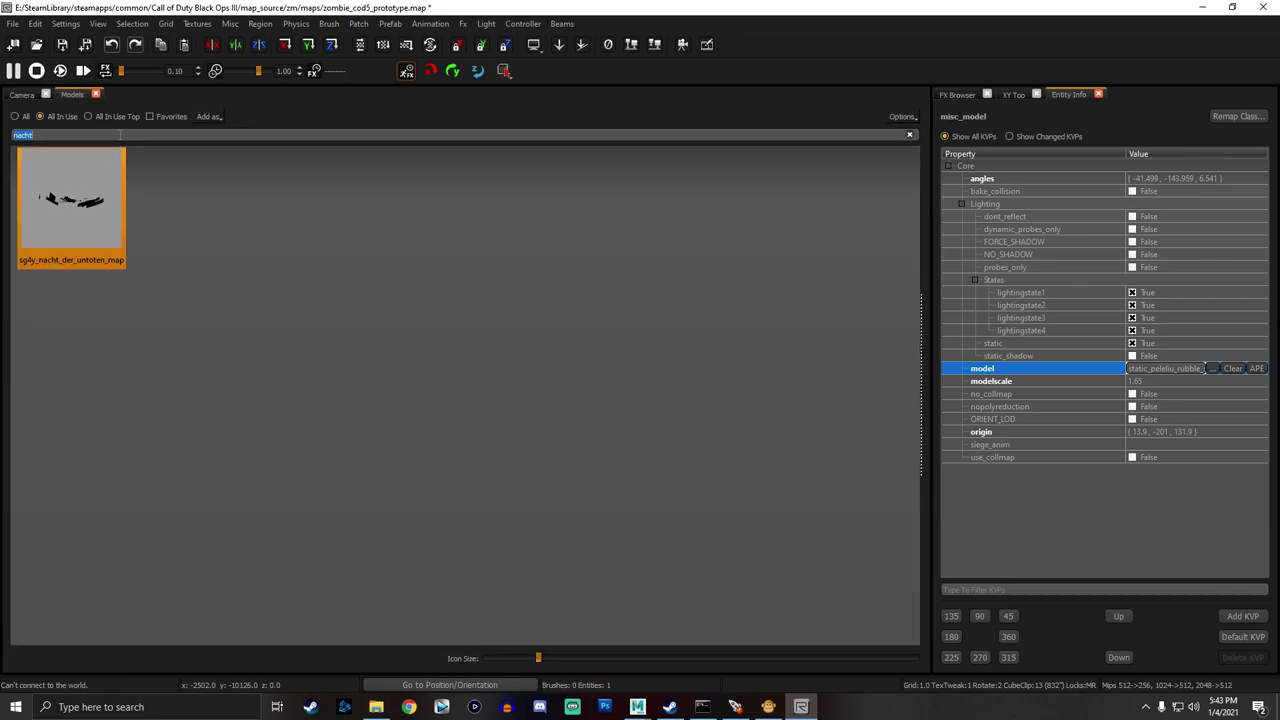
{"action": "type", "text": "static_peleliu"}
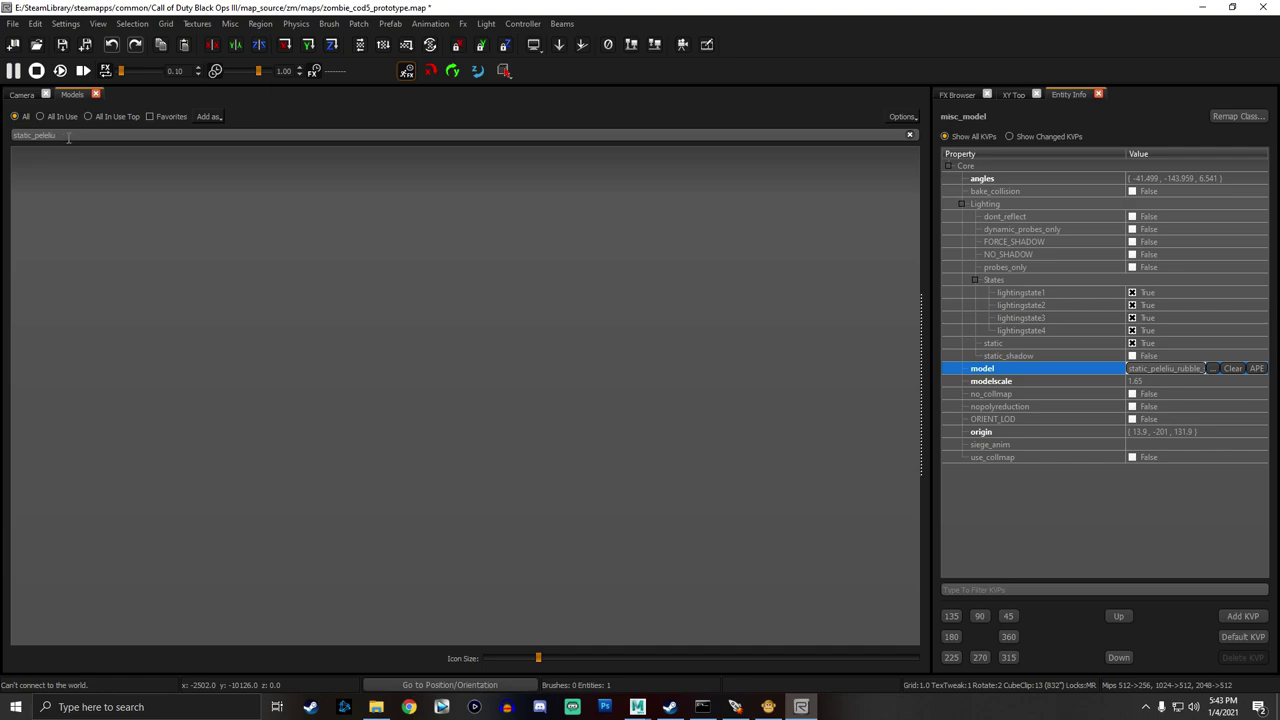
{"action": "key", "text": "BackSpace"}
{"action": "key", "text": "BackSpace"}
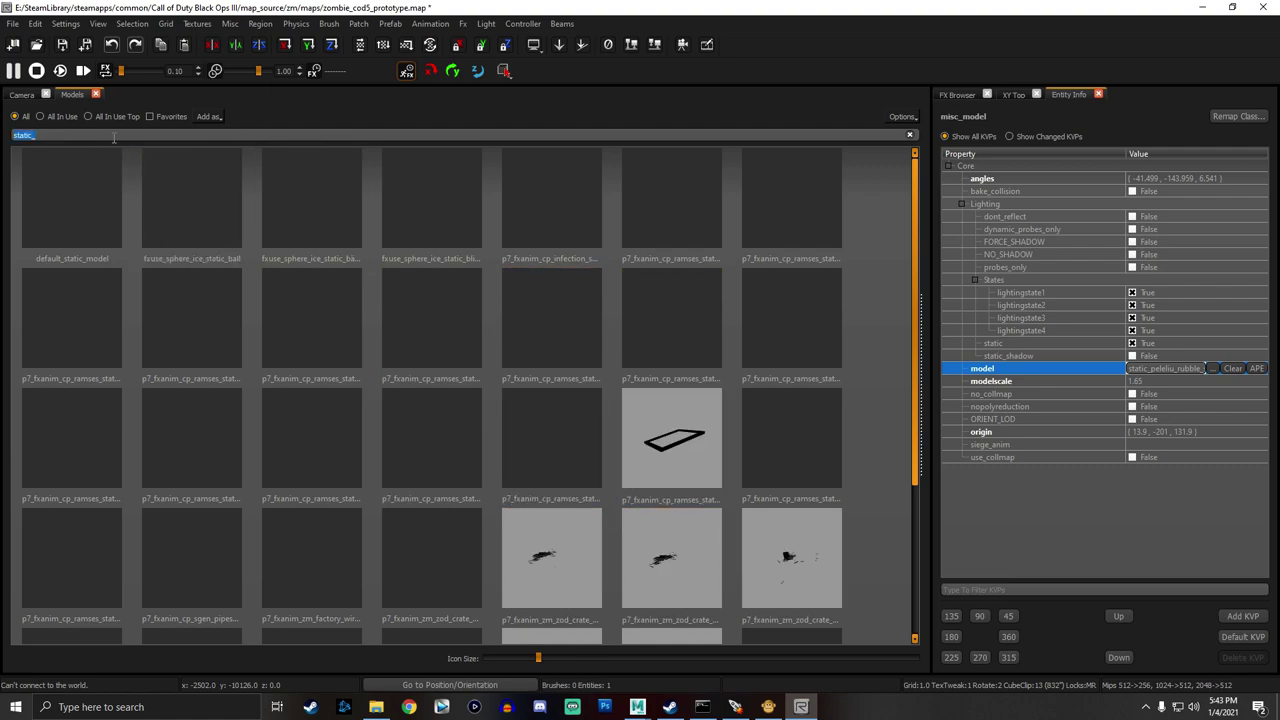
{"action": "type", "text": "later"}
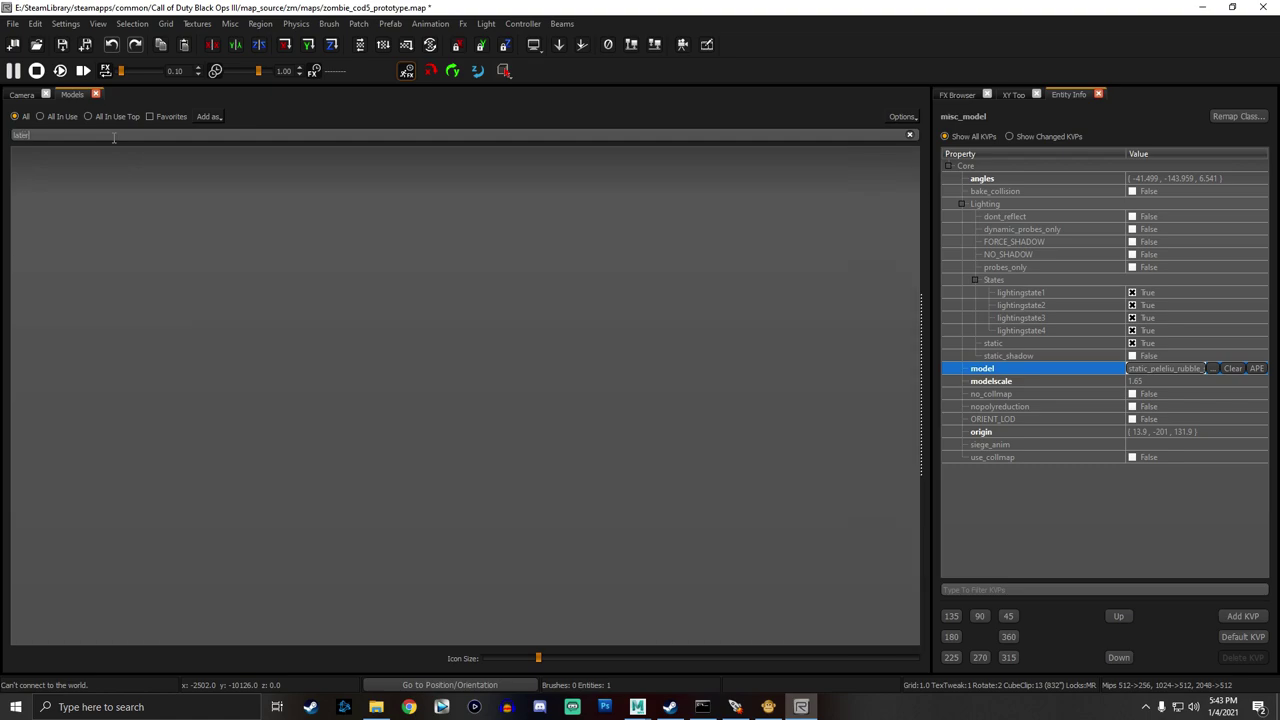
{"action": "type", "text": "n"}
{"action": "key", "text": "BackSpace"}
{"action": "key", "text": "BackSpace"}
{"action": "key", "text": "BackSpace"}
{"action": "key", "text": "BackSpace"}
{"action": "key", "text": "BackSpace"}
{"action": "key", "text": "BackSpace"}
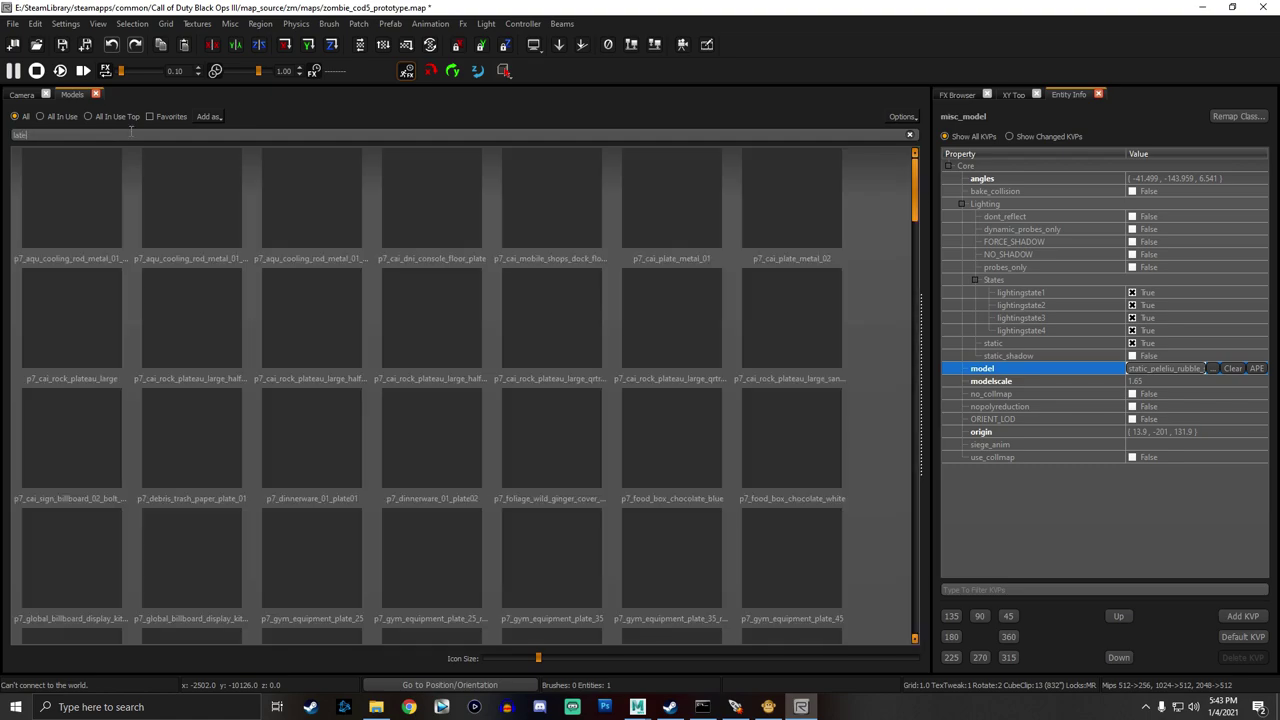
Filter the models by "pole" and replace the selected rubble cube's model with p7_pole_telephone_whole.
{"action": "type", "text": "pole"}
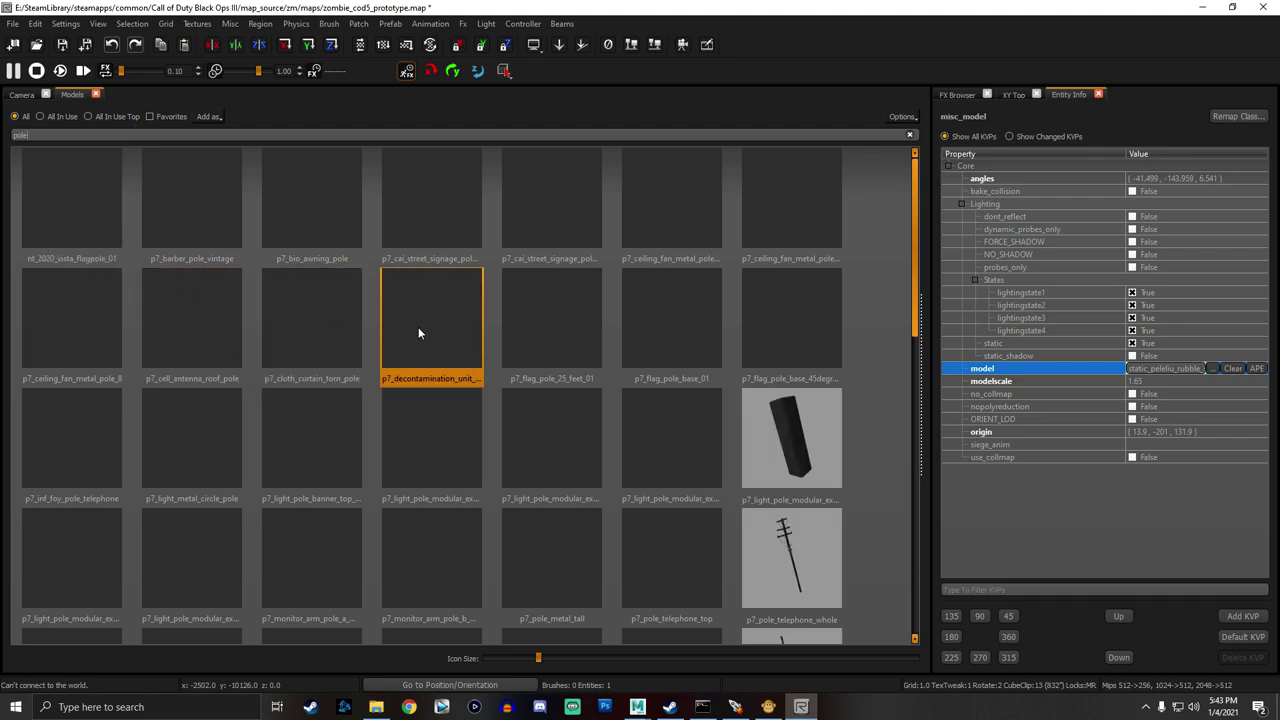
{"action": "left_click", "coordinate": [788, 560]}
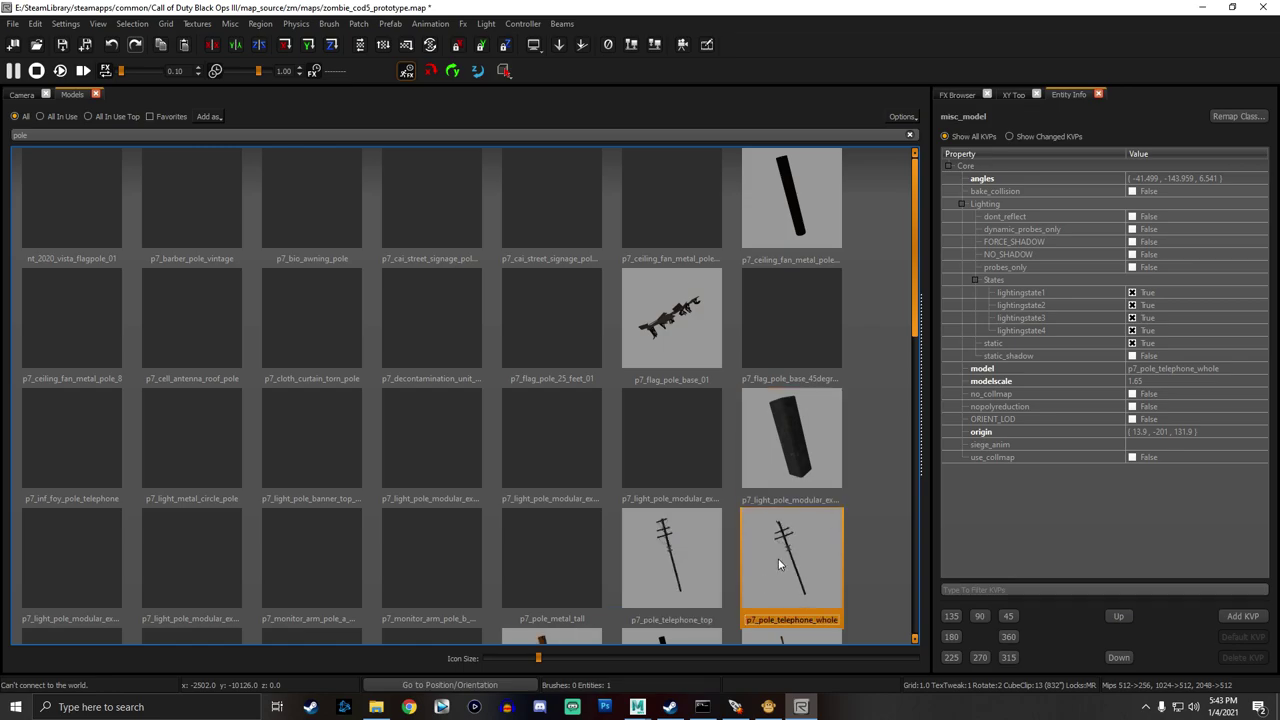
{"action": "double_click", "coordinate": [788, 563]}
Deselect the telephone pole, select the cube beside the building to inspect its model name, and deselect it.
{"action": "right_click_drag", "start_coordinate": [466, 400], "coordinate": [380, 425]}
{"action": "mouse_move", "coordinate": [208, 337]}
{"action": "right_mouse_down"}
{"action": "mouse_move", "coordinate": [178, 340]}
{"action": "mouse_move", "coordinate": [210, 338]}
{"action": "right_mouse_up"}
{"action": "key", "text": "Escape"}
{"action": "right_click_drag", "start_coordinate": [590, 365], "coordinate": [543, 486]}
{"action": "left_click", "coordinate": [543, 487]}
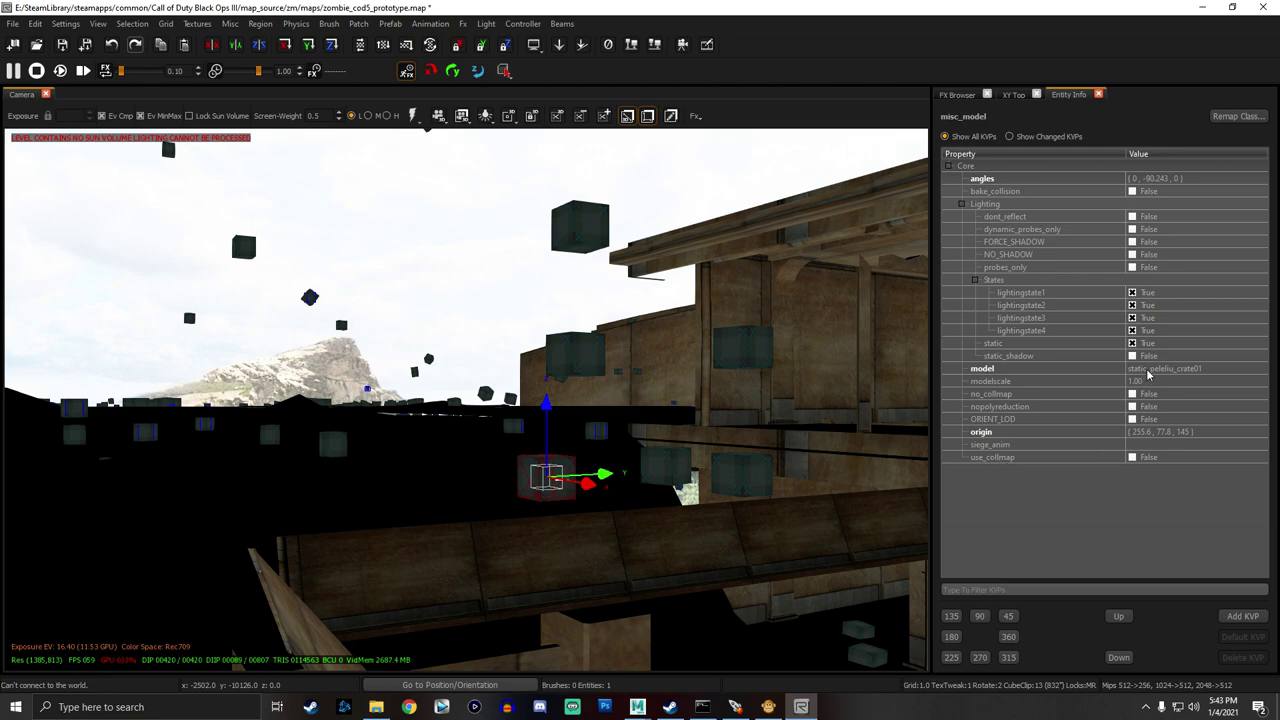
{"action": "right_click_drag", "start_coordinate": [683, 378], "coordinate": [674, 380]}
{"action": "key", "text": "Escape"}
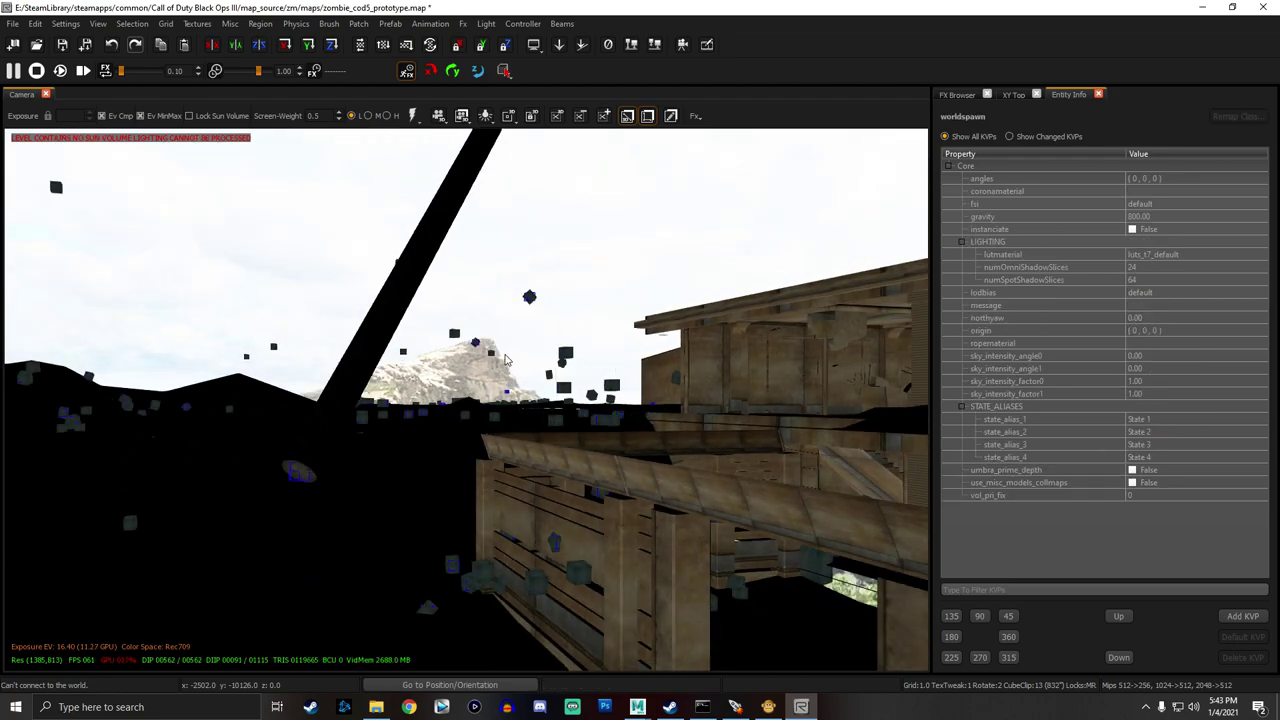
Select the telephone pole, undo its model replacement, and check the rubble cube's model name in the entity properties.
{"action": "left_click", "coordinate": [341, 395]}
{"action": "key", "text": "ctrl+y"}
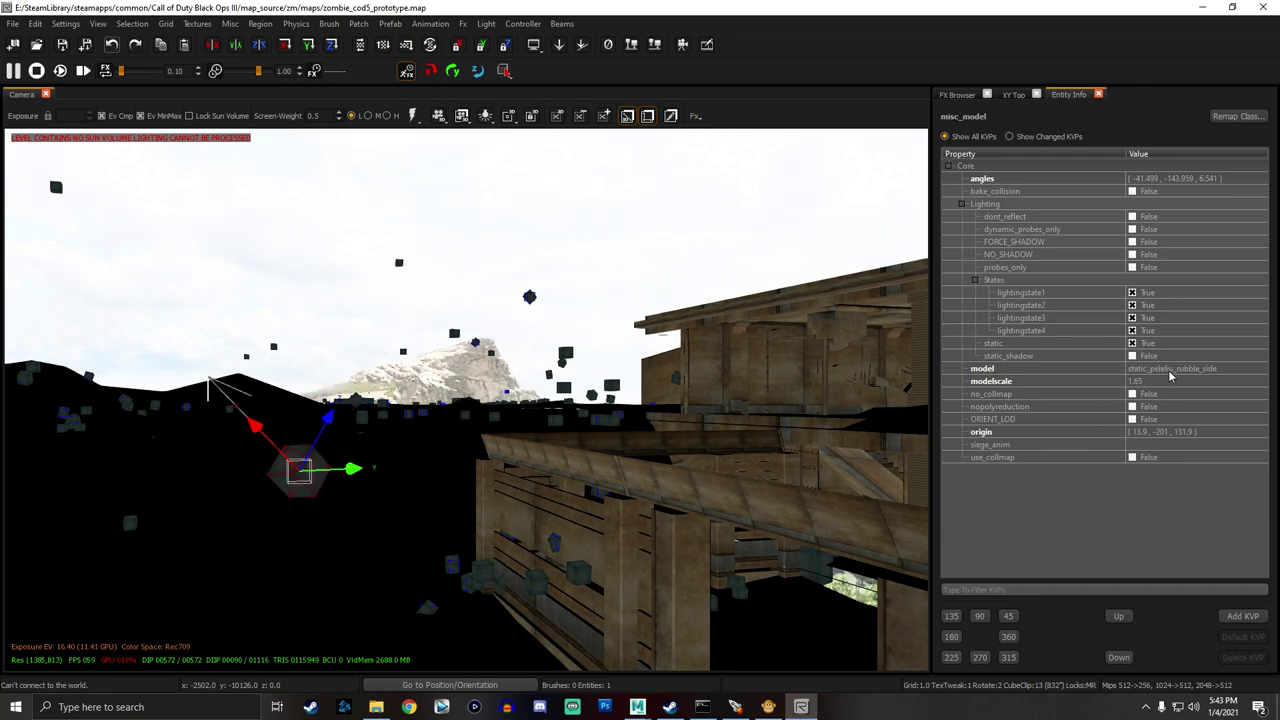
{"action": "left_click", "coordinate": [1172, 369]}
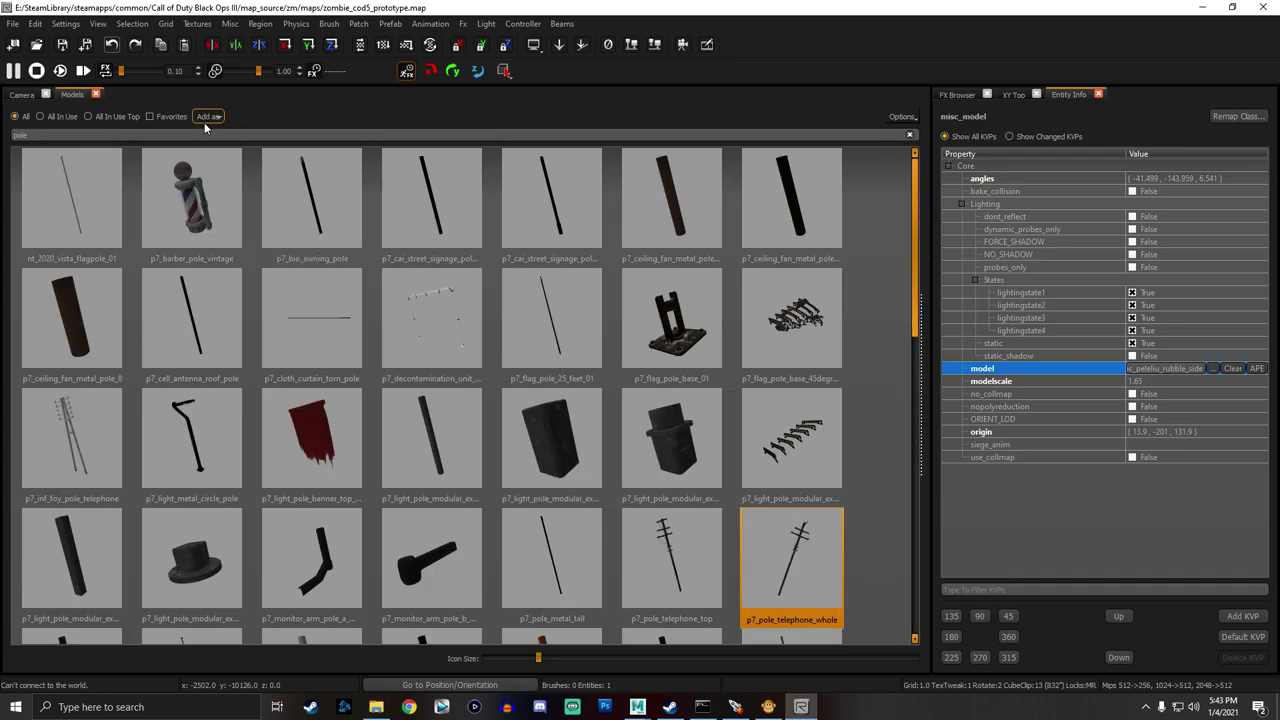
Filter the models by "rubble", replace the selected rubble cube's model with p6_la_scattered_rubble, and deselect it.
{"action": "double_click", "coordinate": [202, 134]}
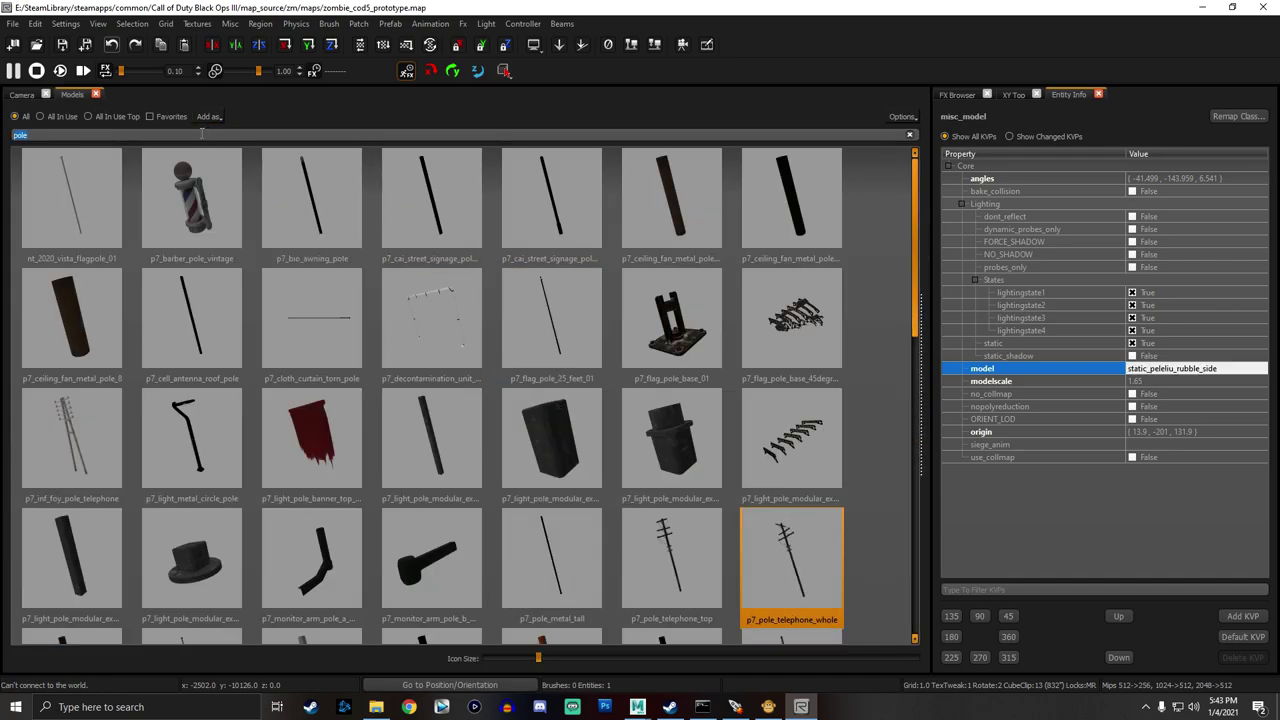
{"action": "type", "text": "rubble"}
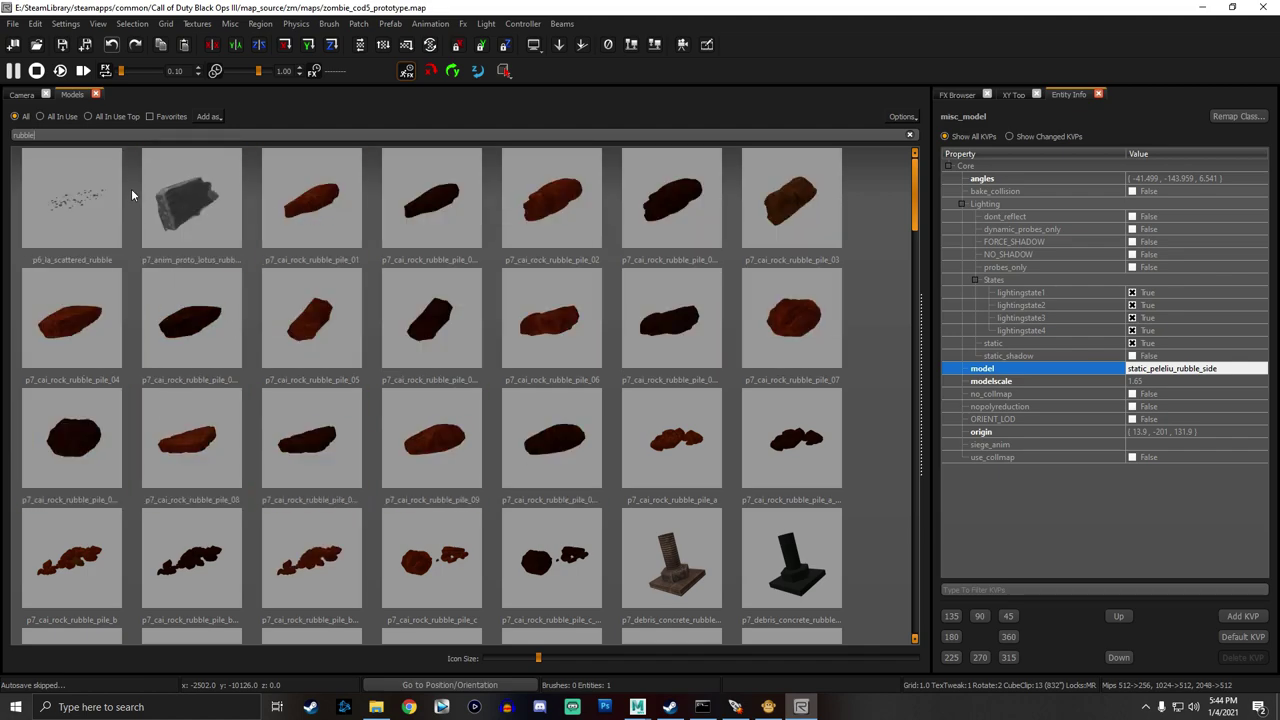
{"action": "left_click", "coordinate": [80, 200]}
{"action": "key", "text": "m"}
{"action": "right_click_drag", "start_coordinate": [309, 337], "coordinate": [391, 348]}
{"action": "key", "text": "Escape"}
Select the cage light cube floating above the building and replace its model with p7_zm_nac_cagelight, filtering the models by "cagel".
{"action": "right_click_drag", "start_coordinate": [601, 284], "coordinate": [601, 284]}
{"action": "left_click", "coordinate": [521, 231]}
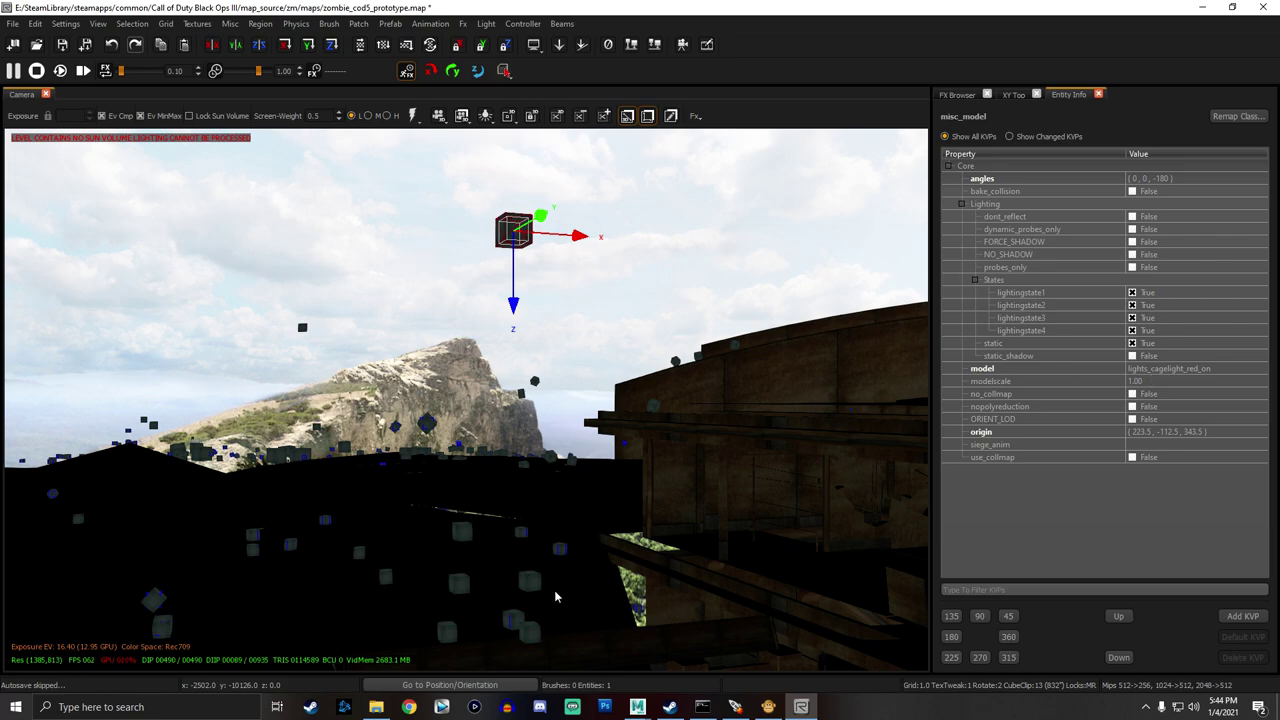
{"action": "key", "text": "m"}
{"action": "double_click", "coordinate": [173, 134]}
{"action": "type", "text": "cage"}
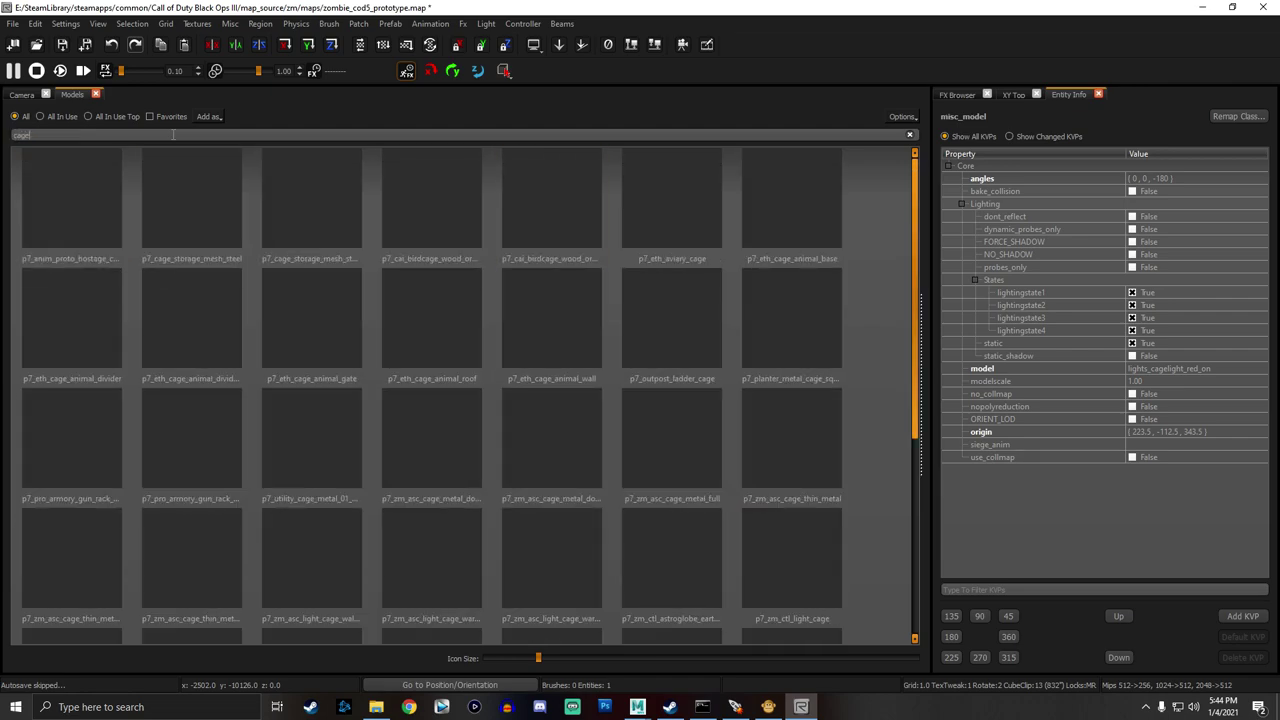
{"action": "type", "text": "l"}
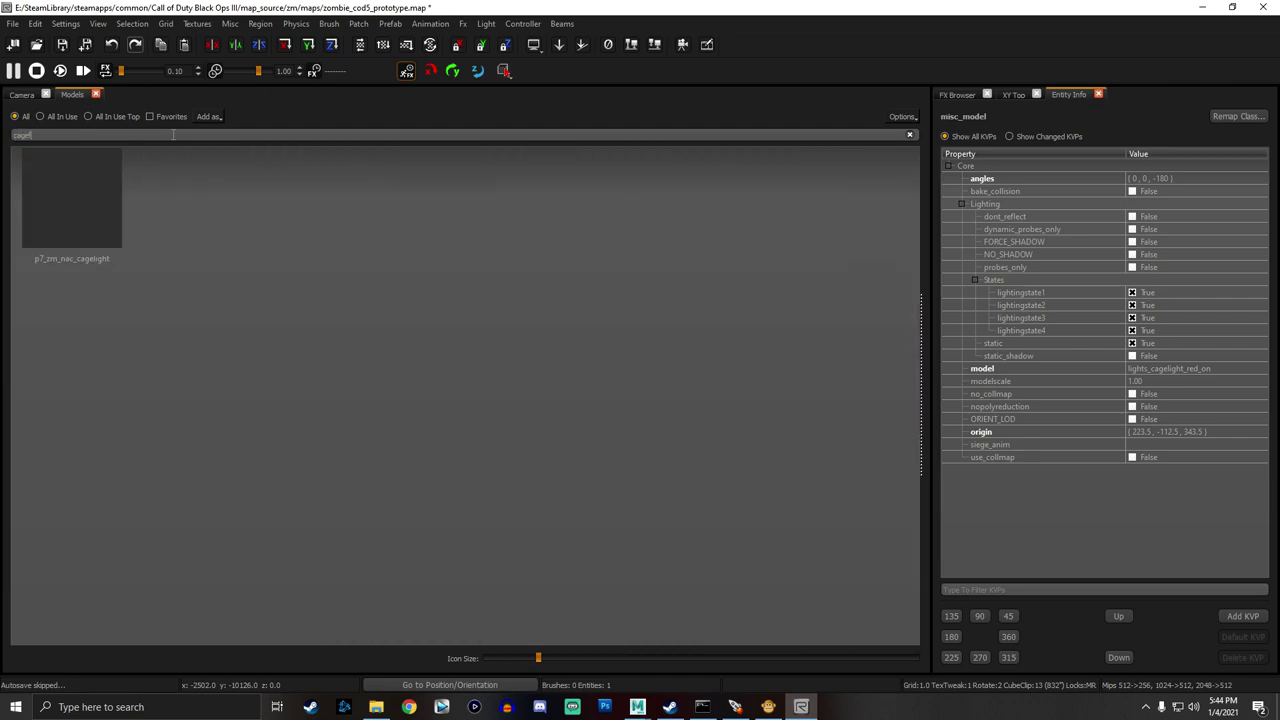
{"action": "left_click", "coordinate": [99, 194]}
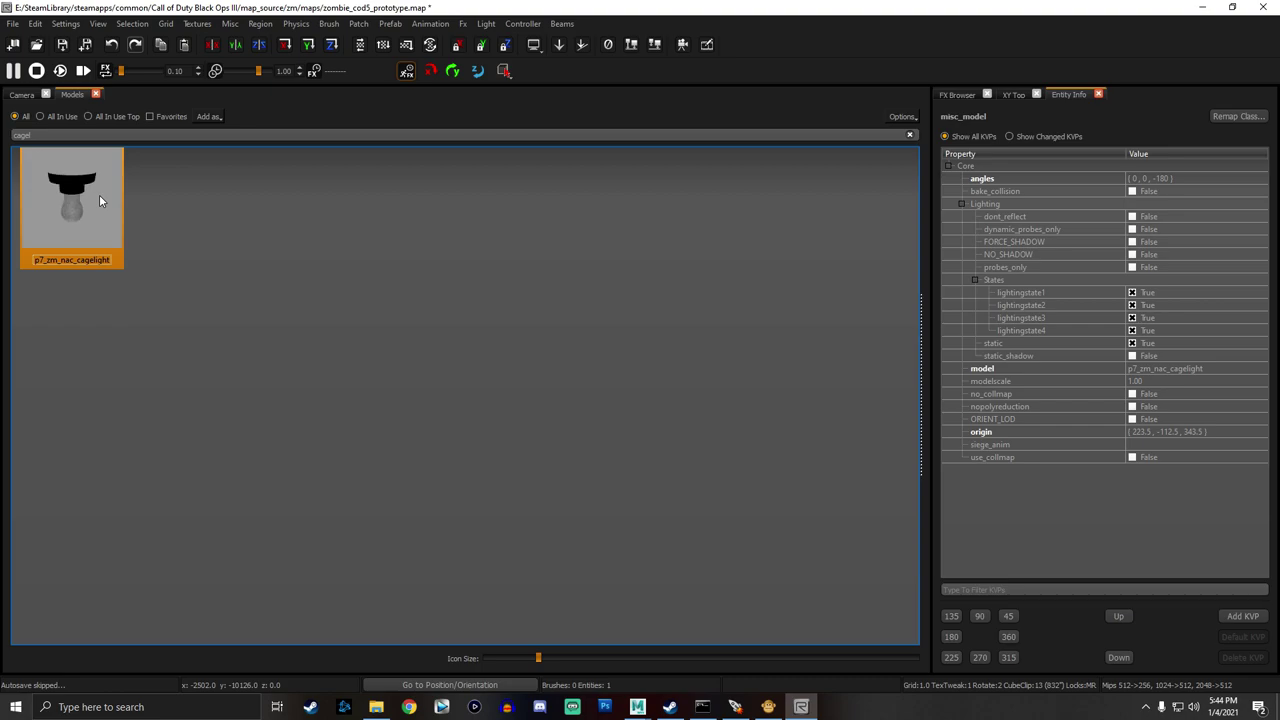
{"action": "key", "text": "m"}
{"action": "key", "text": "Escape"}
Select the clutter_berlin_crate_01 cube, search the models for "berlin" and "crate", and browse the crates for a wooden replacement.
{"action": "right_click_drag", "start_coordinate": [467, 318], "coordinate": [467, 318]}
{"action": "left_click", "coordinate": [605, 476], "text": "shift"}
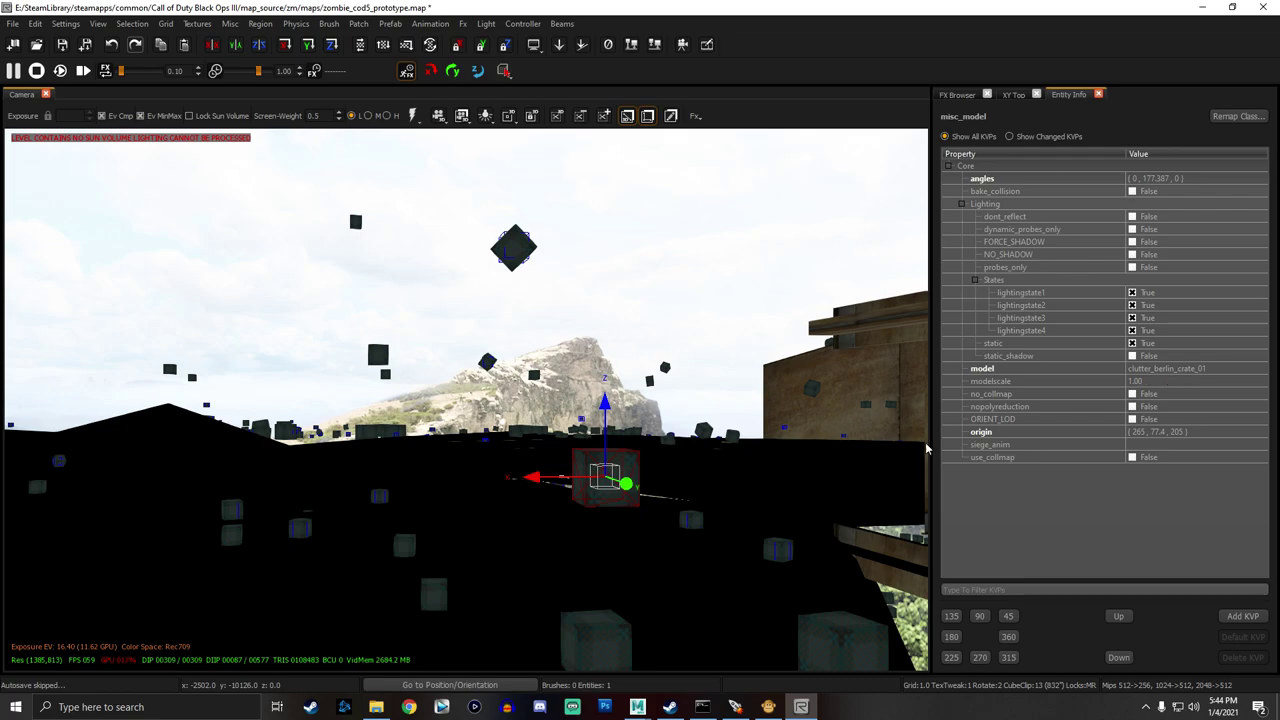
{"action": "key", "text": "m"}
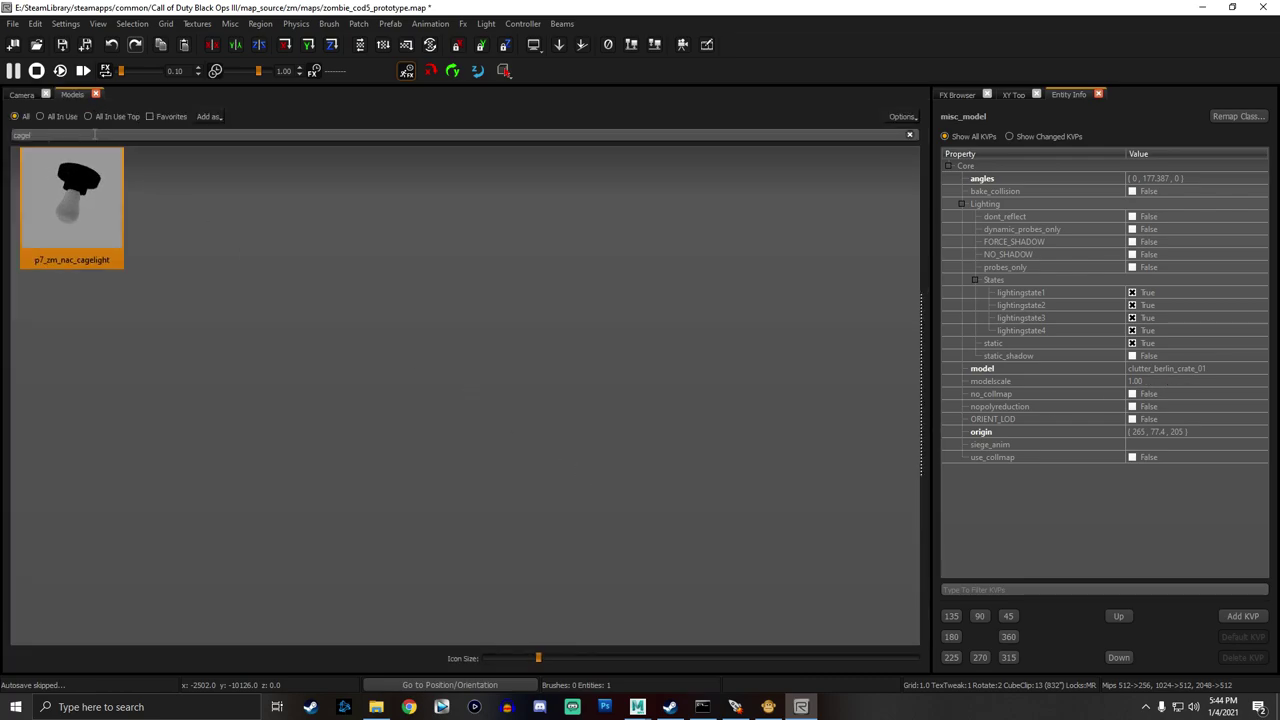
{"action": "type", "text": "berlin"}
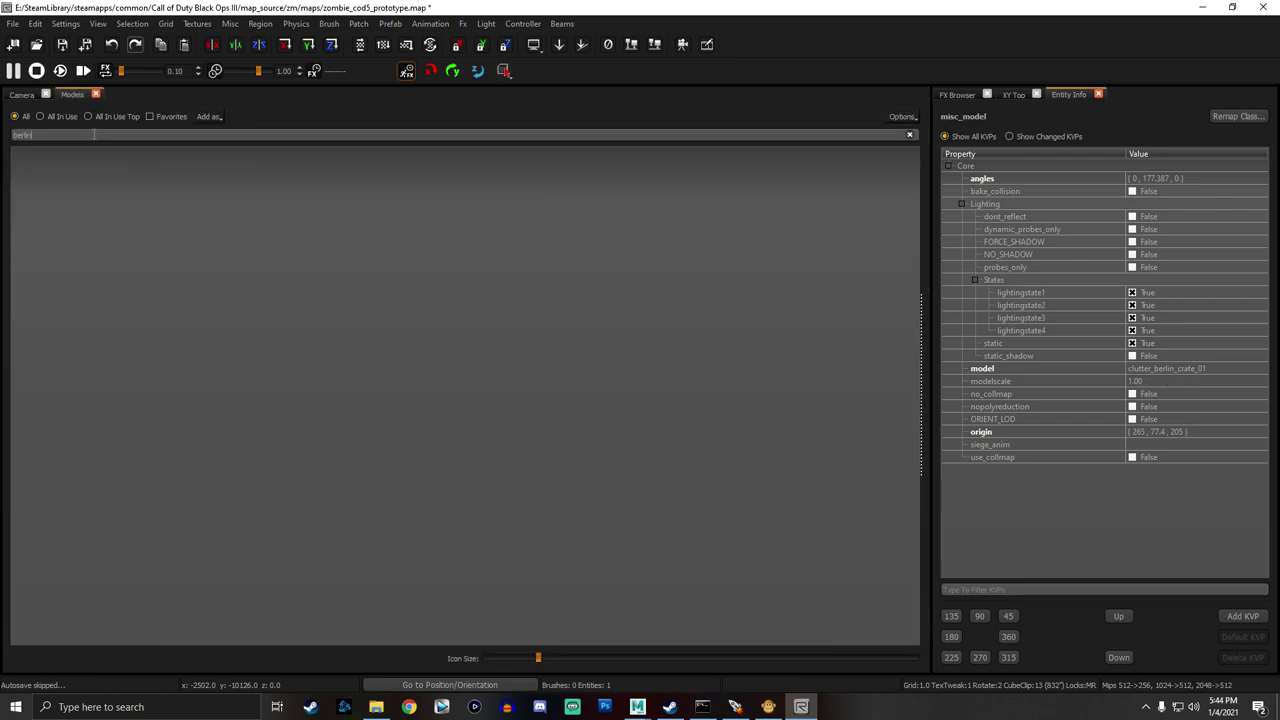
{"action": "key", "text": "ctrl+a"}
{"action": "type", "text": "crate"}
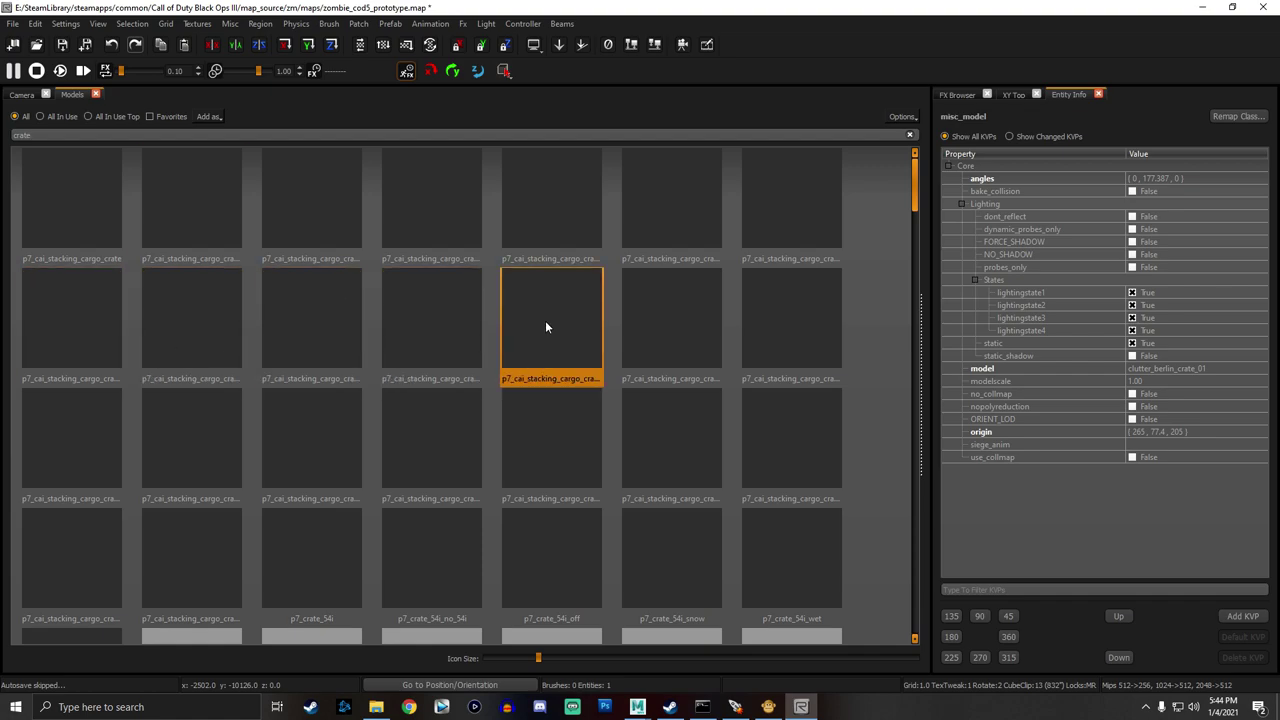
{"action": "scroll", "coordinate": [510, 315], "scroll_direction": "down", "scroll_amount": 3}
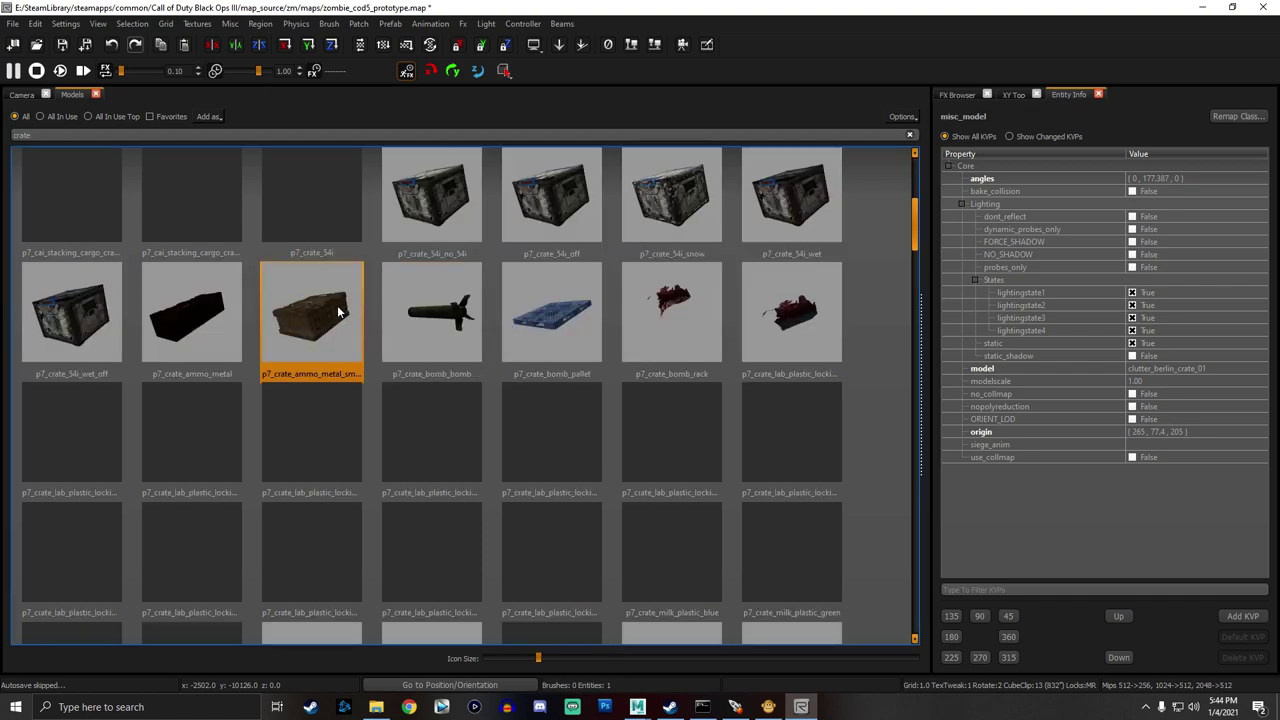
{"action": "scroll", "coordinate": [500, 333], "scroll_direction": "up", "scroll_amount": 3}
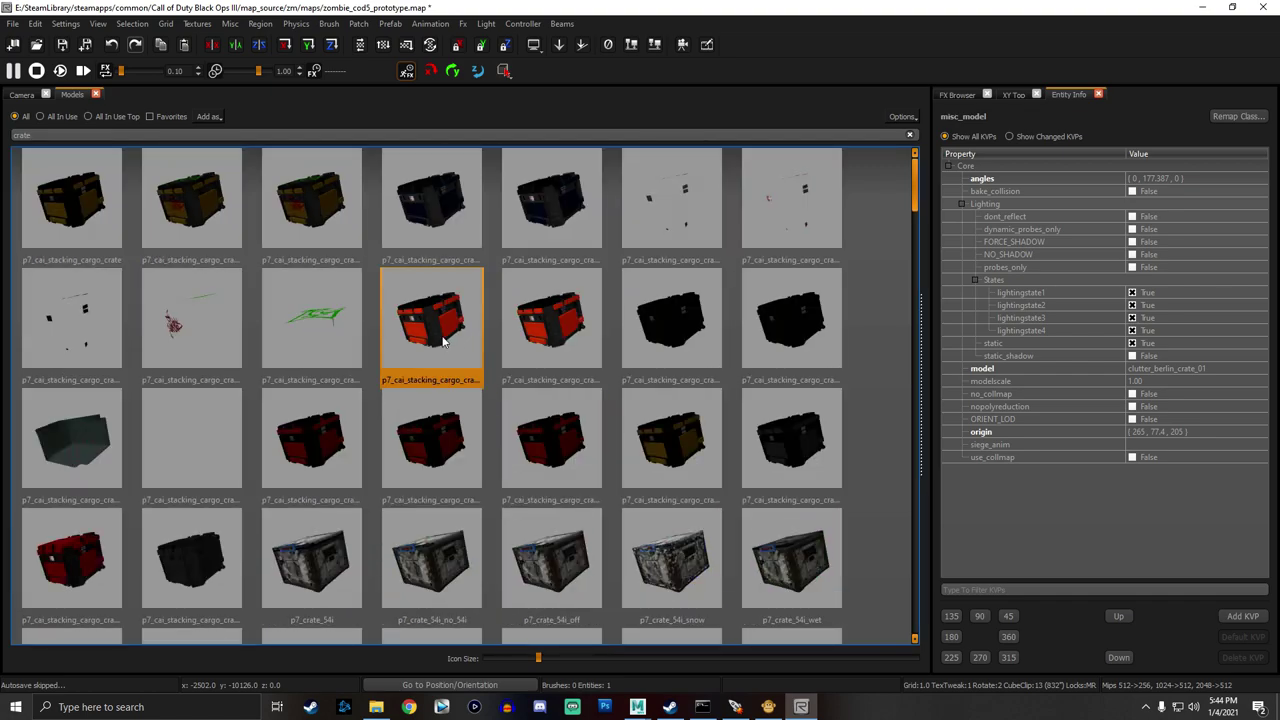
{"action": "scroll", "coordinate": [641, 358], "scroll_direction": "down", "scroll_amount": 6}
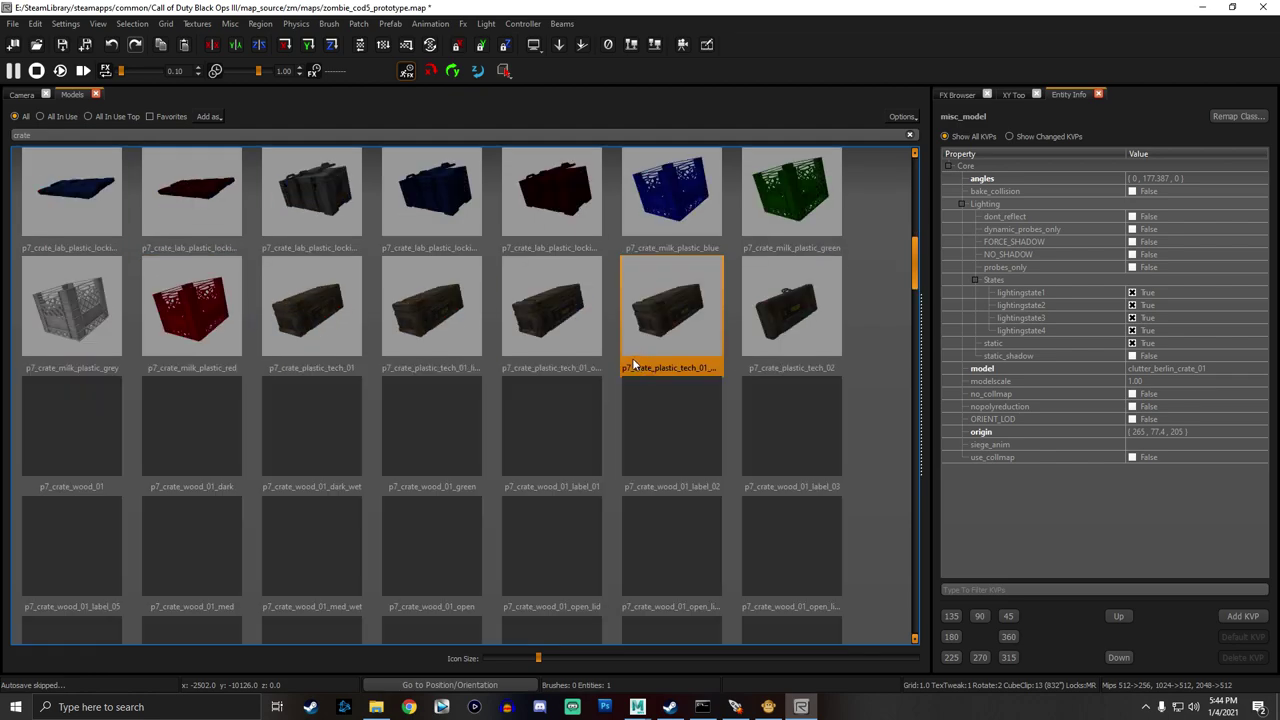
{"action": "scroll", "coordinate": [328, 445], "scroll_direction": "down", "scroll_amount": 3}
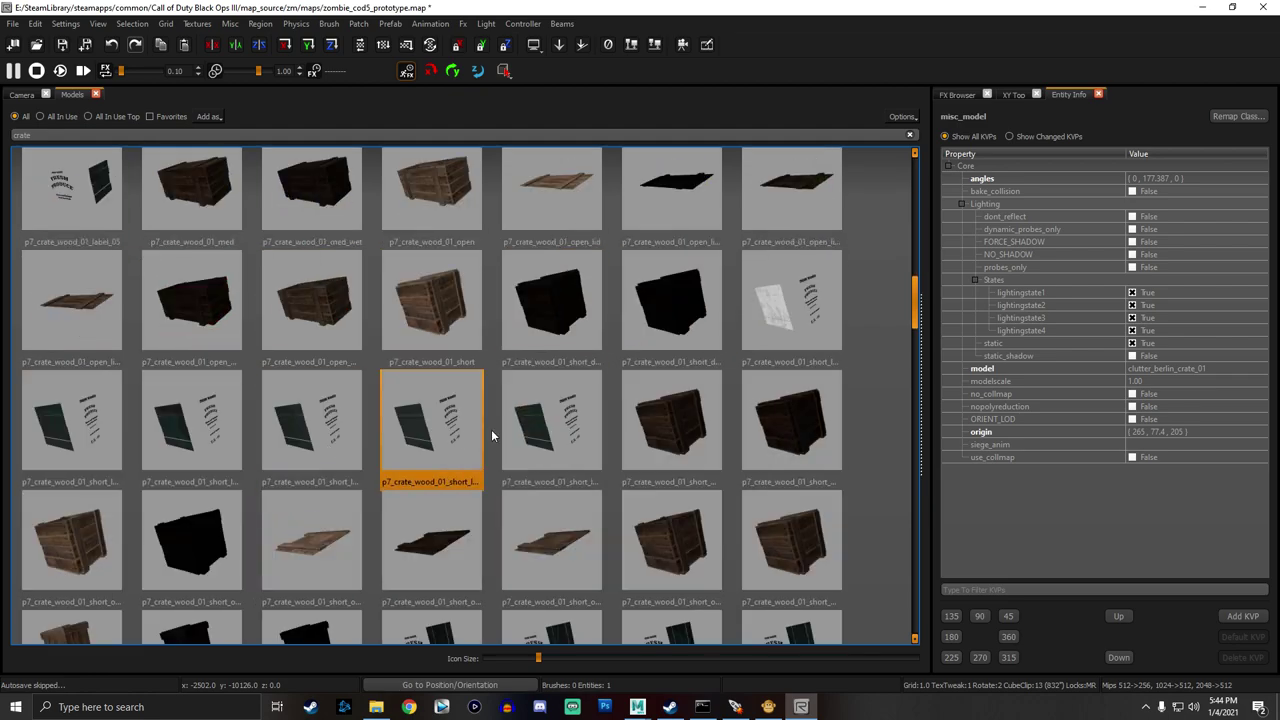
{"action": "scroll", "coordinate": [480, 468], "scroll_direction": "down", "scroll_amount": 3}
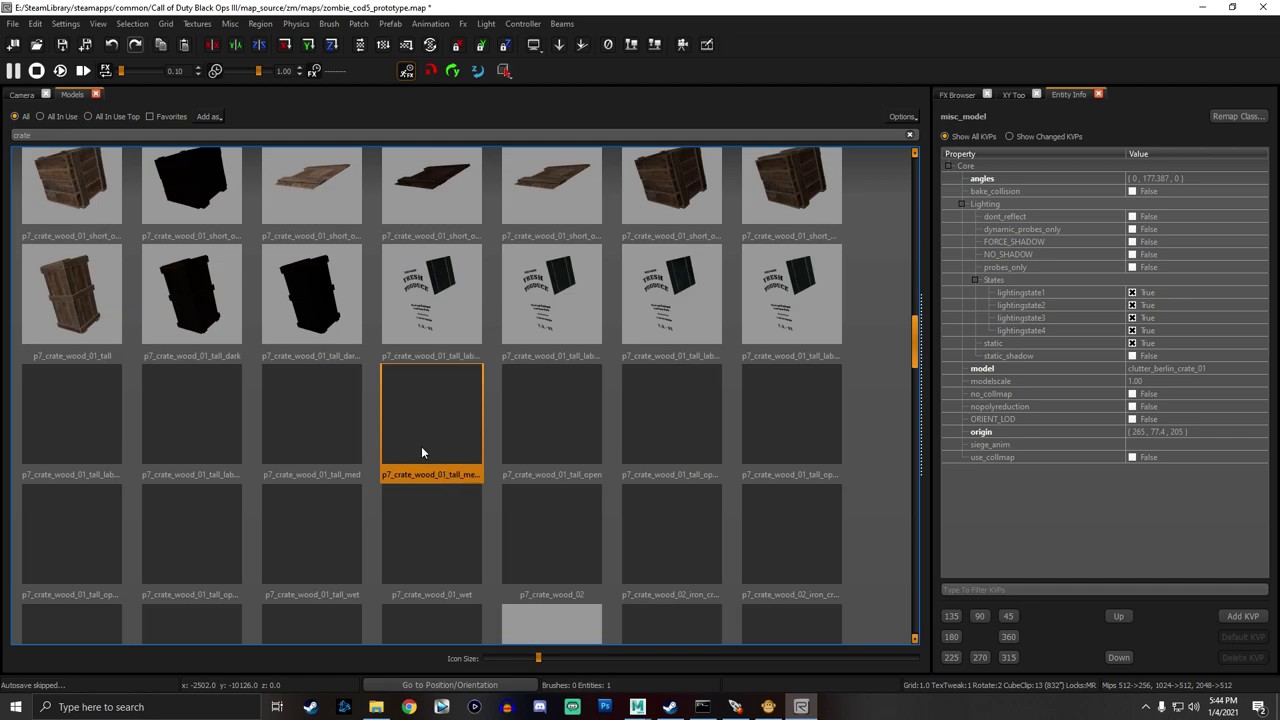
Try p7_crate_wood_02_iron_cross as the selected crate cube's model, undo the replacement, and deselect the cube.
{"action": "left_click", "coordinate": [668, 532]}
{"action": "key", "text": "m"}
{"action": "right_click_drag", "start_coordinate": [508, 452], "coordinate": [533, 459]}
{"action": "mouse_move", "coordinate": [697, 398]}
{"action": "right_mouse_down"}
{"action": "mouse_move", "coordinate": [640, 398]}
{"action": "mouse_move", "coordinate": [697, 398]}
{"action": "right_mouse_up"}
{"action": "key", "text": "ctrl+z"}
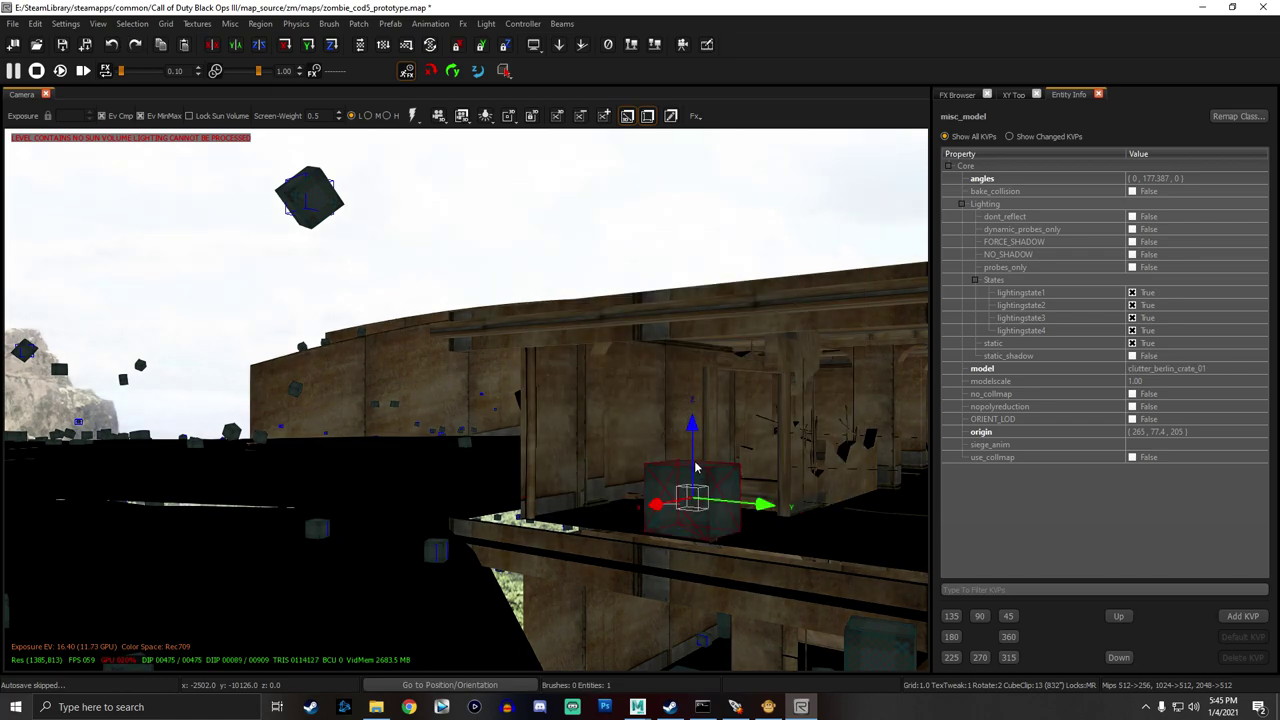
{"action": "right_click_drag", "start_coordinate": [693, 490], "coordinate": [716, 490]}
{"action": "key", "text": "Escape"}
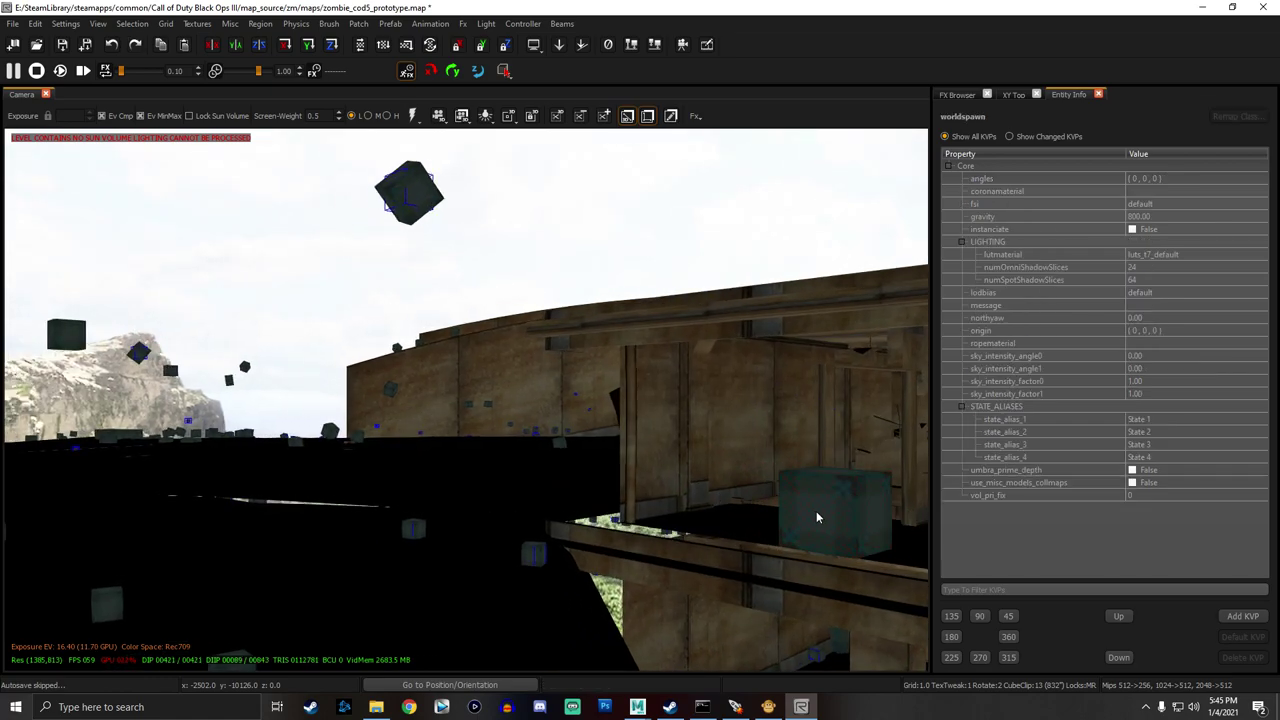
Reselect the crate cube on the building's ledge and replace its model with p7_crate_wood_02_iron_cross.
{"action": "left_click", "coordinate": [817, 515], "text": "shift"}
{"action": "key", "text": "m"}
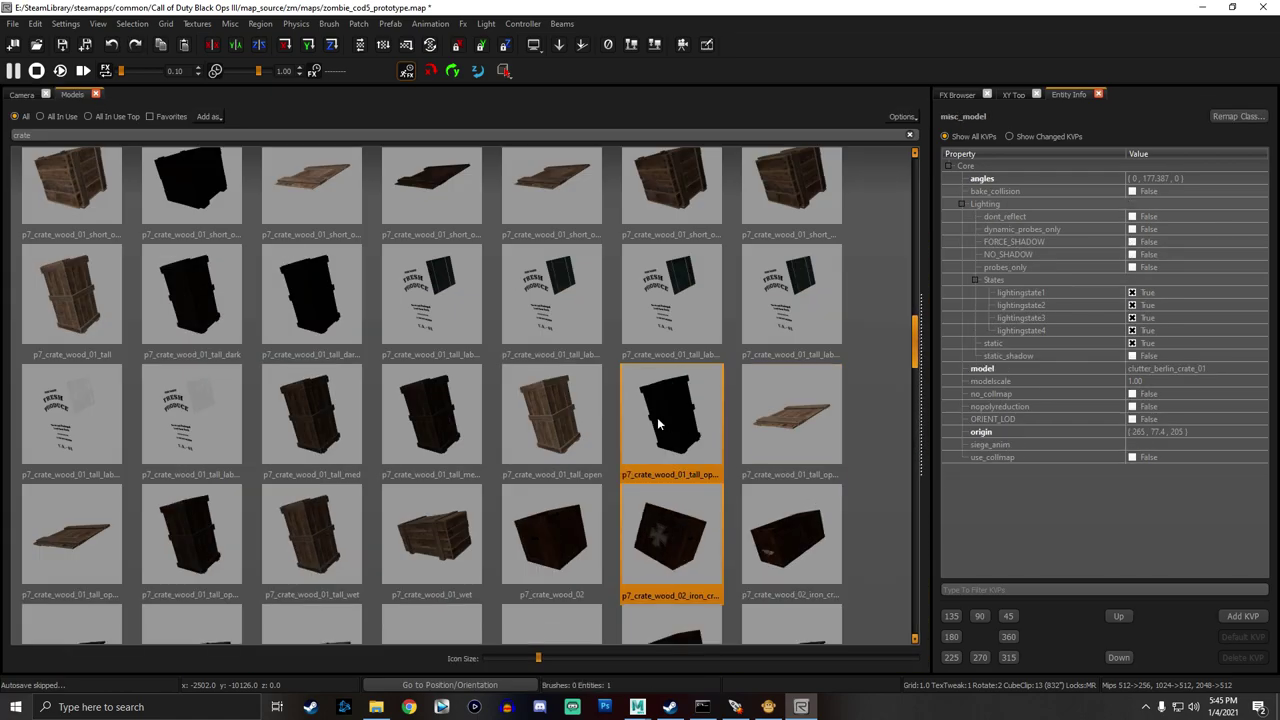
{"action": "left_click", "coordinate": [684, 531]}
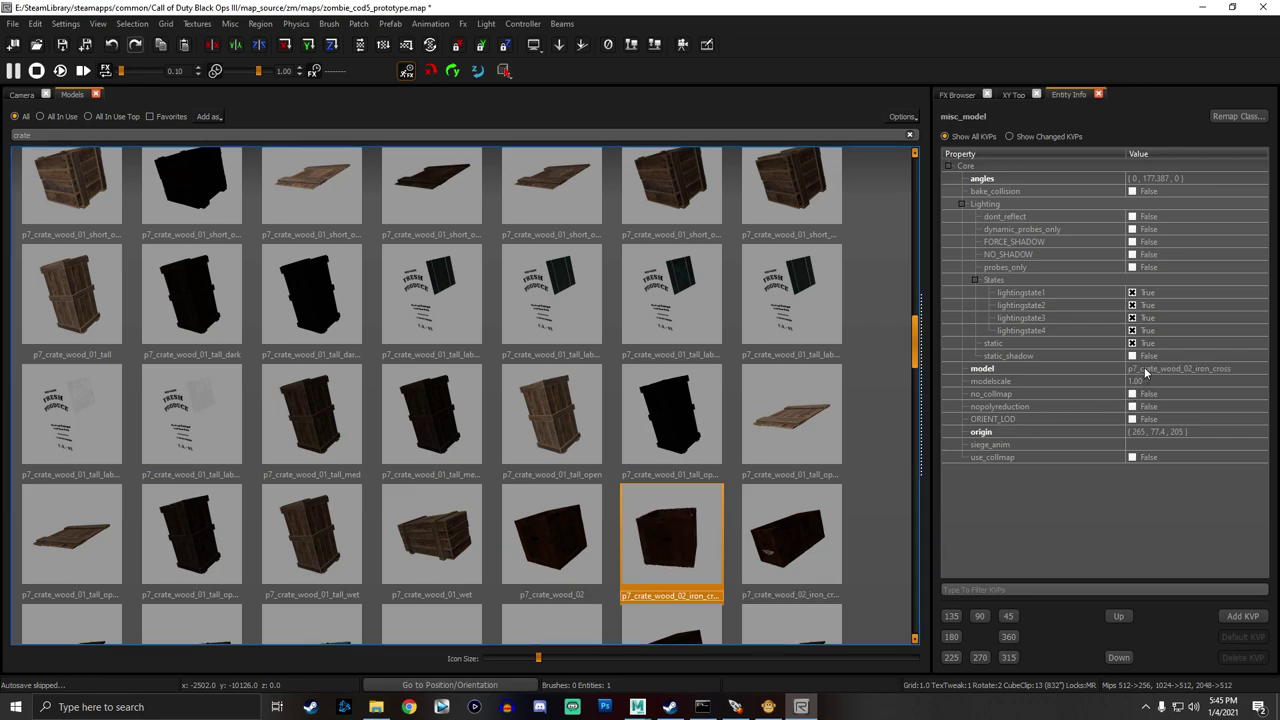
{"action": "key", "text": "m"}
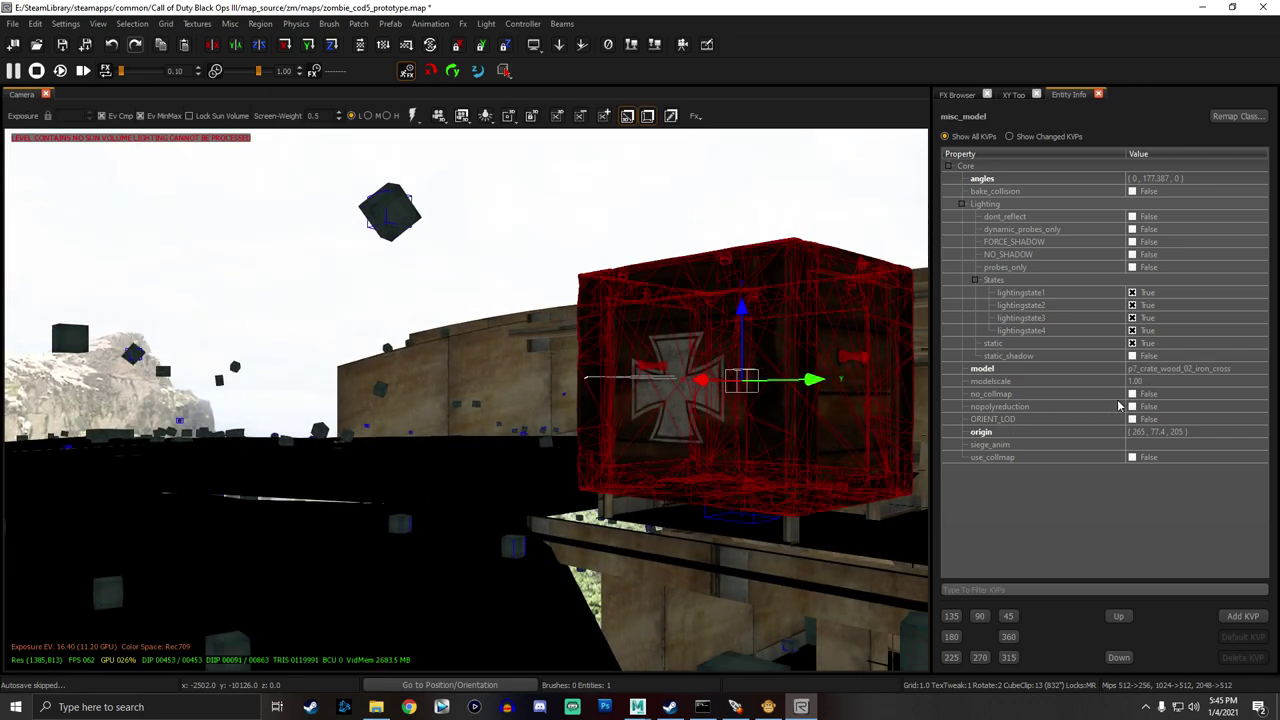
Copy the crate's model name p7_crate_wood_02_iron_cross from the entity properties and undo the model replacement.
{"action": "left_click", "coordinate": [1163, 370]}
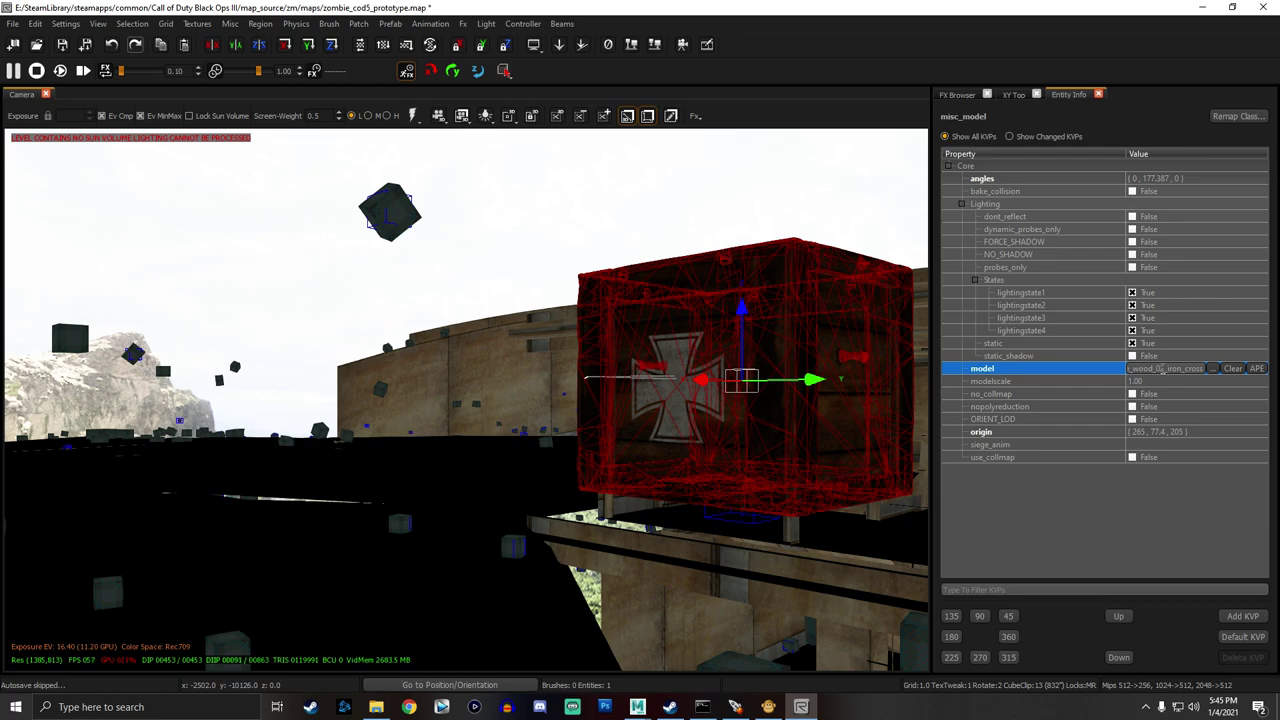
{"action": "double_click", "coordinate": [1163, 369]}
{"action": "key", "text": "ctrl+c"}
{"action": "right_click_drag", "start_coordinate": [784, 394], "coordinate": [812, 394]}
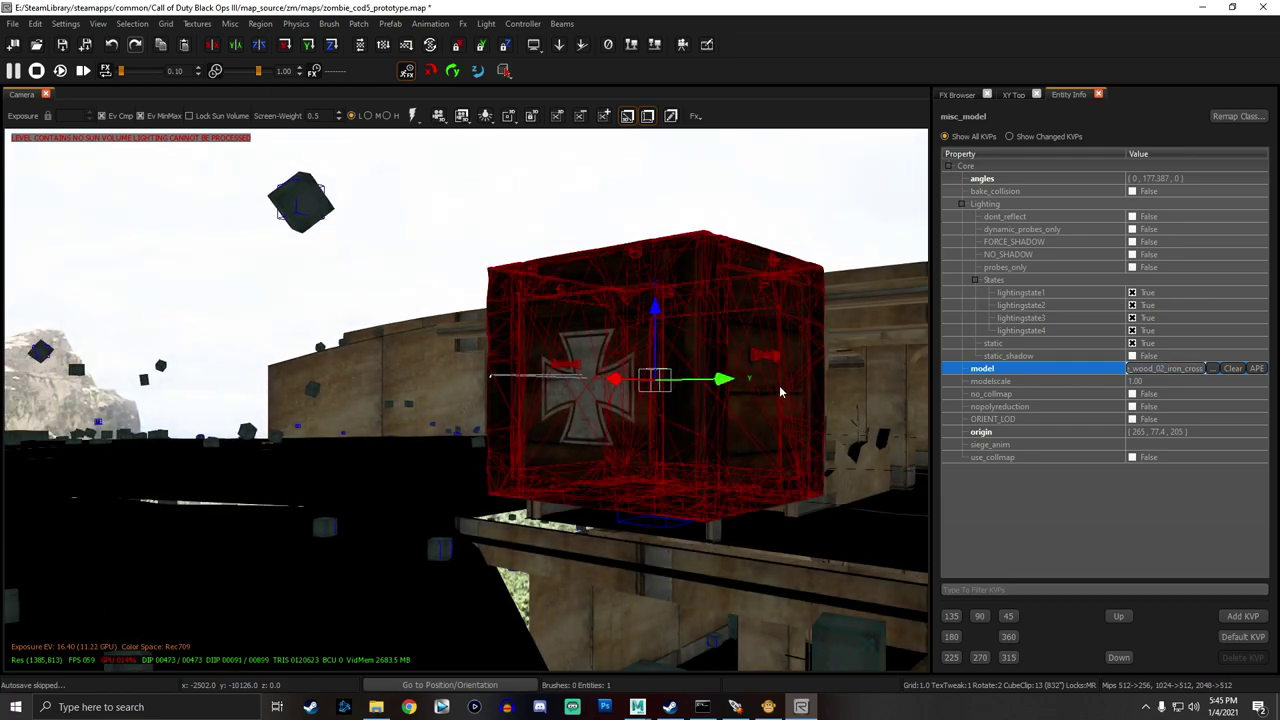
{"action": "key", "text": "ctrl+z"}
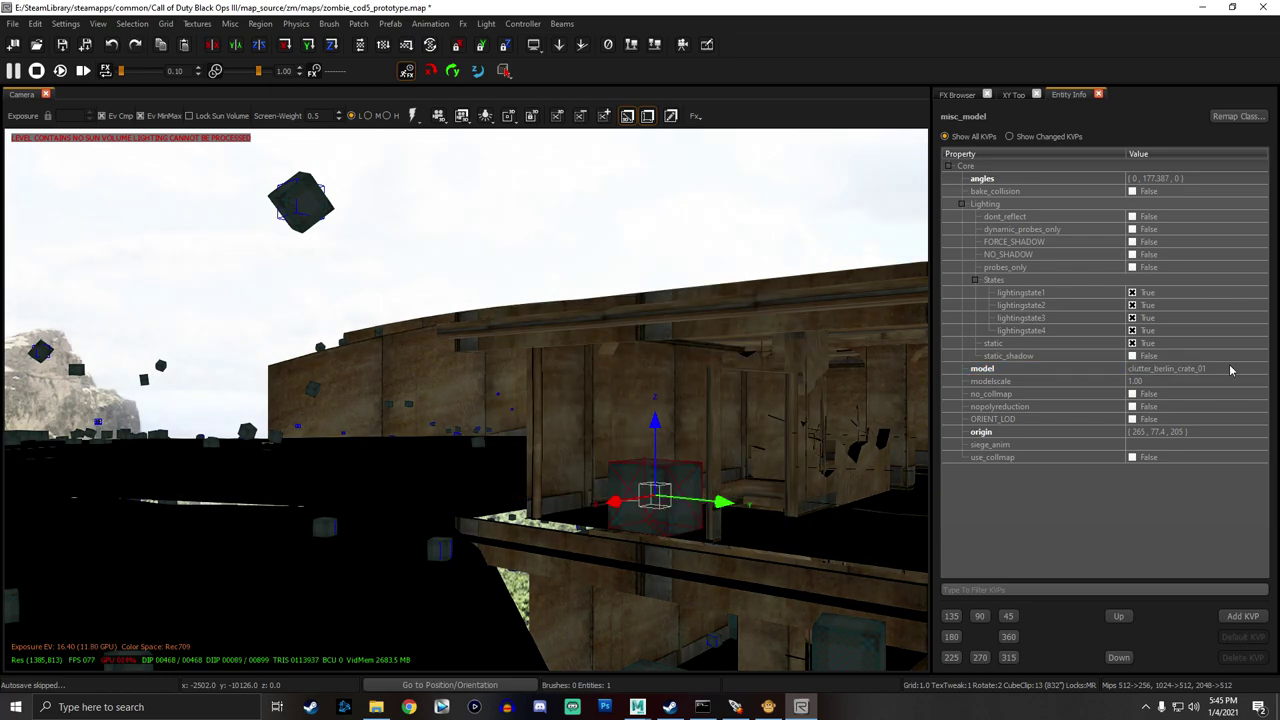
{"action": "left_click", "coordinate": [1237, 117]}
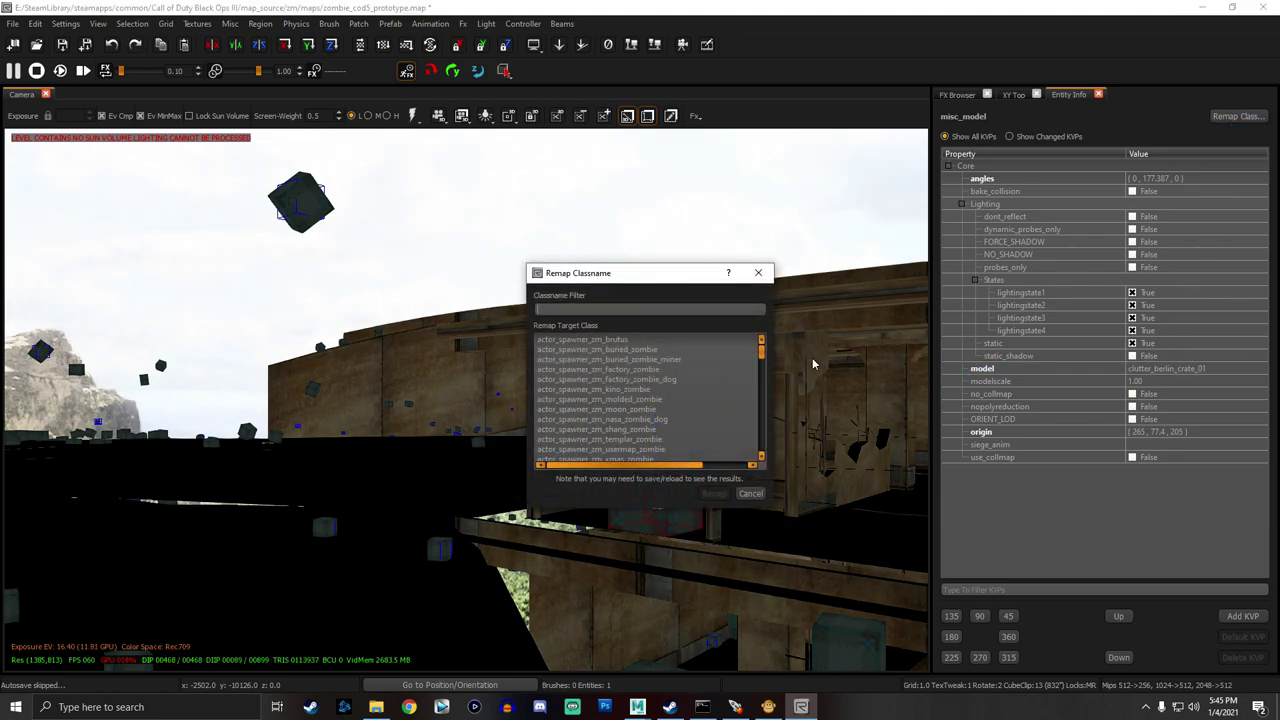
{"action": "left_click", "coordinate": [688, 358]}
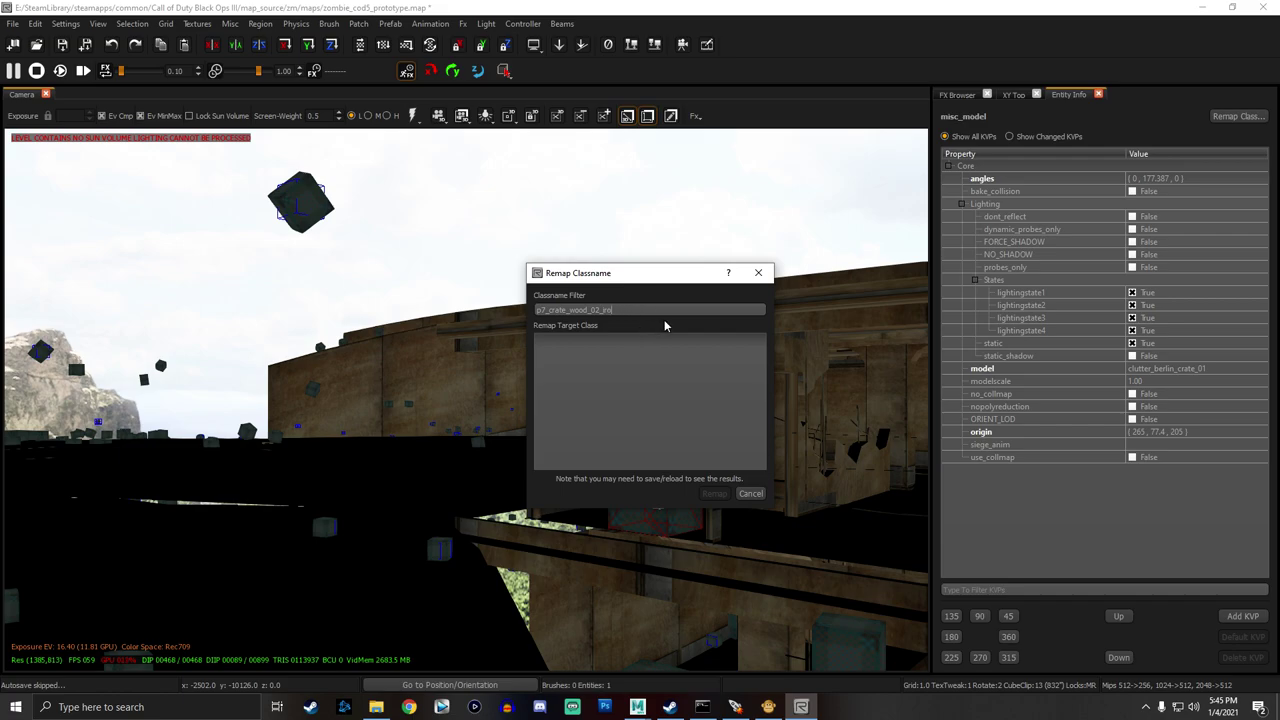
{"action": "key", "text": "Escape"}
{"action": "right_click_drag", "start_coordinate": [664, 319], "coordinate": [676, 362]}
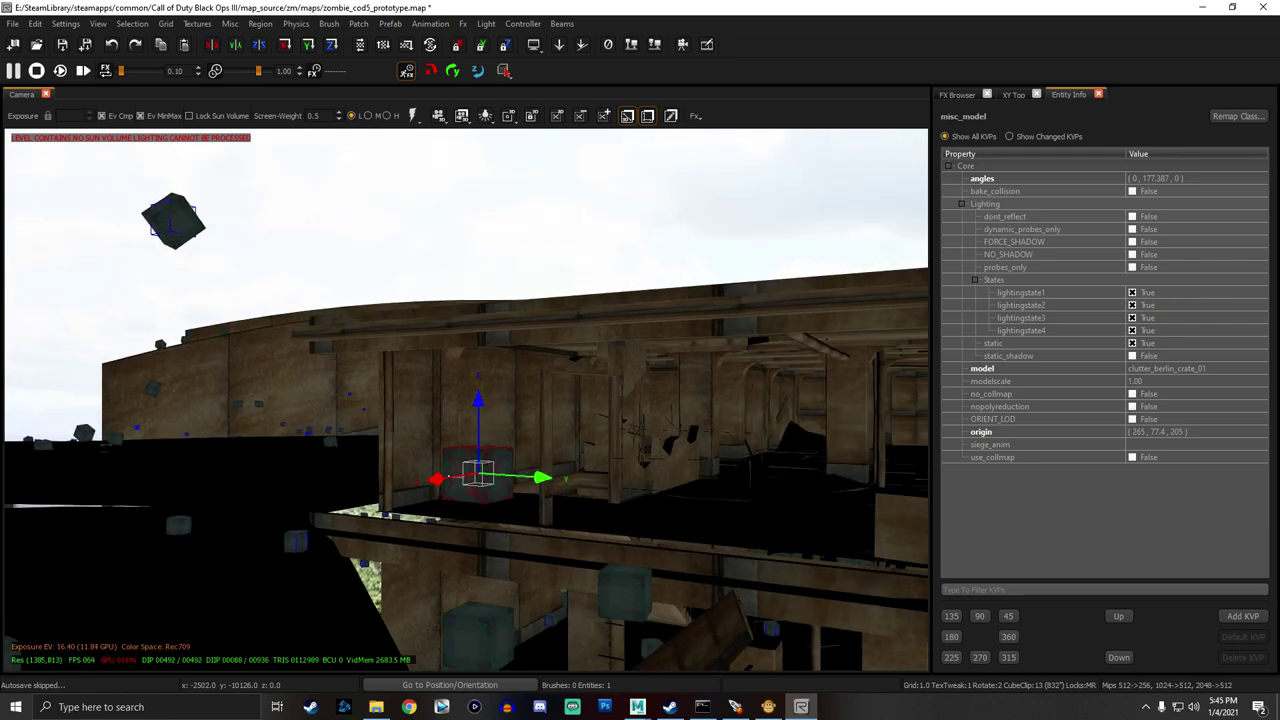
{"action": "scroll", "coordinate": [669, 389], "scroll_direction": "up", "scroll_amount": 3}
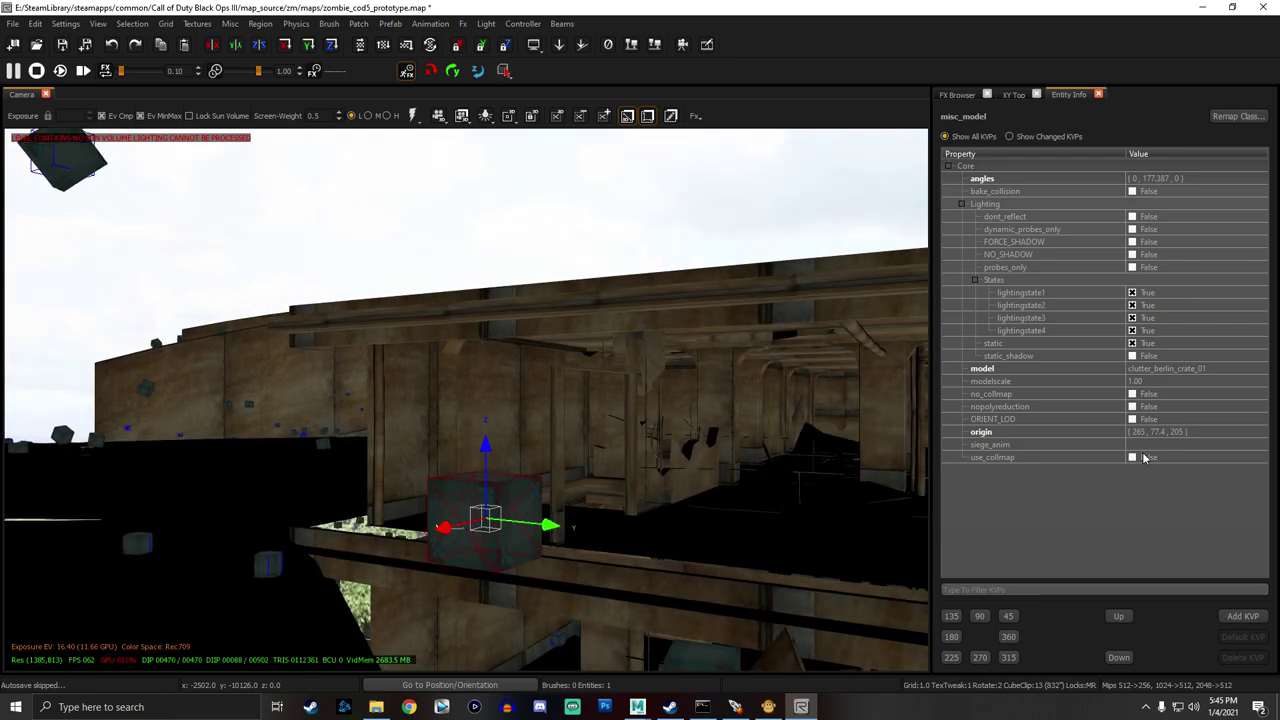
{"action": "key", "text": "Escape"}
{"action": "left_click", "coordinate": [502, 512], "text": "shift"}
{"action": "left_click", "coordinate": [1231, 119]}
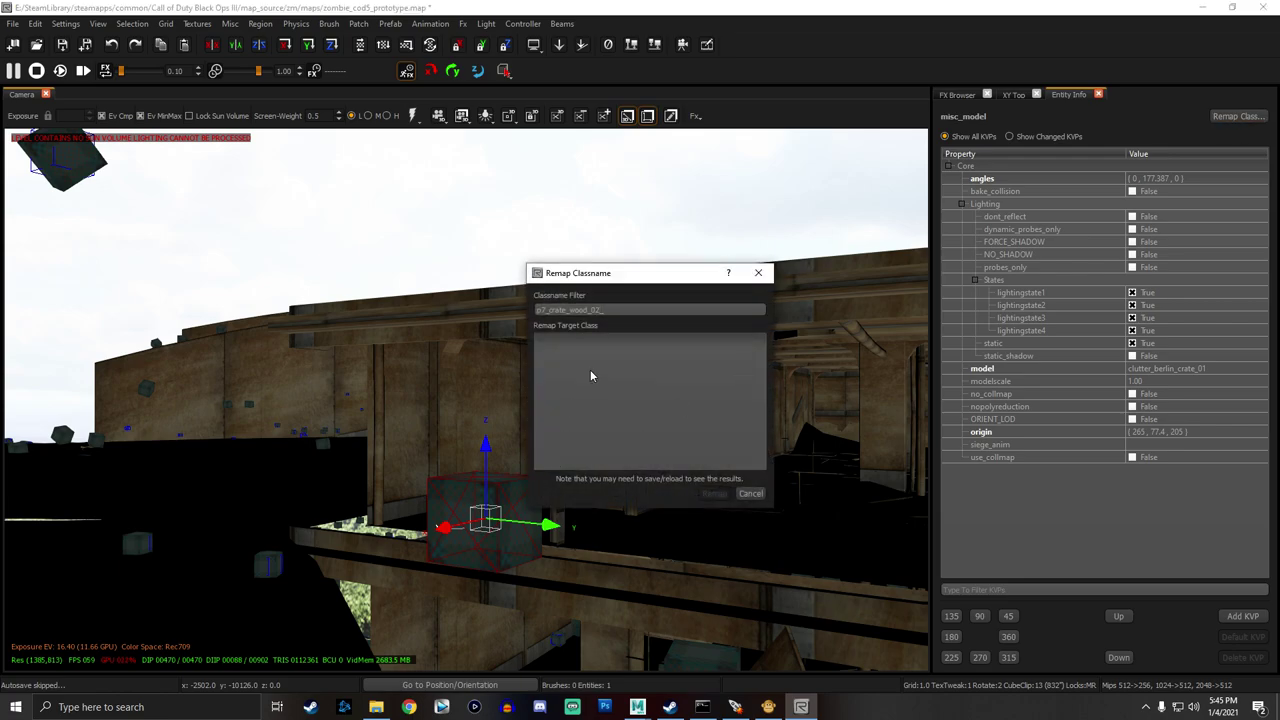
{"action": "left_click_drag", "start_coordinate": [622, 310], "coordinate": [505, 310]}
{"action": "key", "text": "ctrl+v"}
{"action": "left_click", "coordinate": [759, 274]}
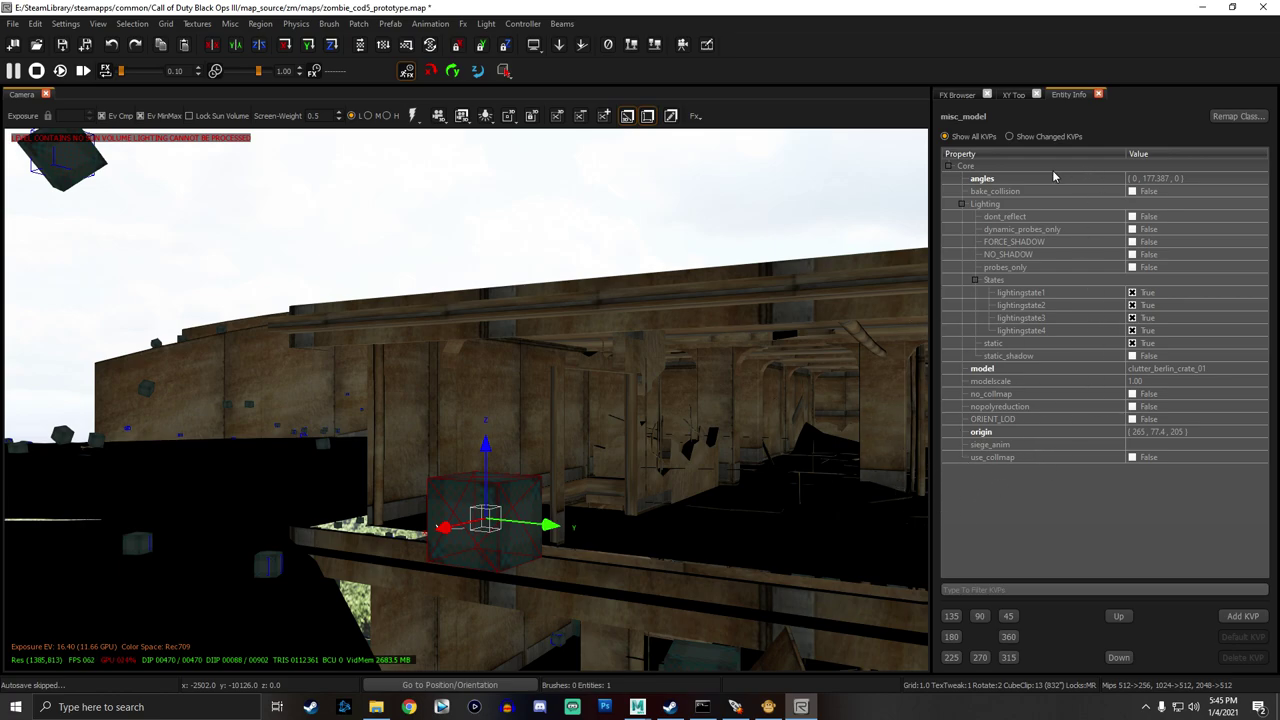
Set the ledge crate cube's model property to p7_crate_wood_02_iron_cross and deselect the crate.
{"action": "right_click_drag", "start_coordinate": [571, 479], "coordinate": [520, 518]}
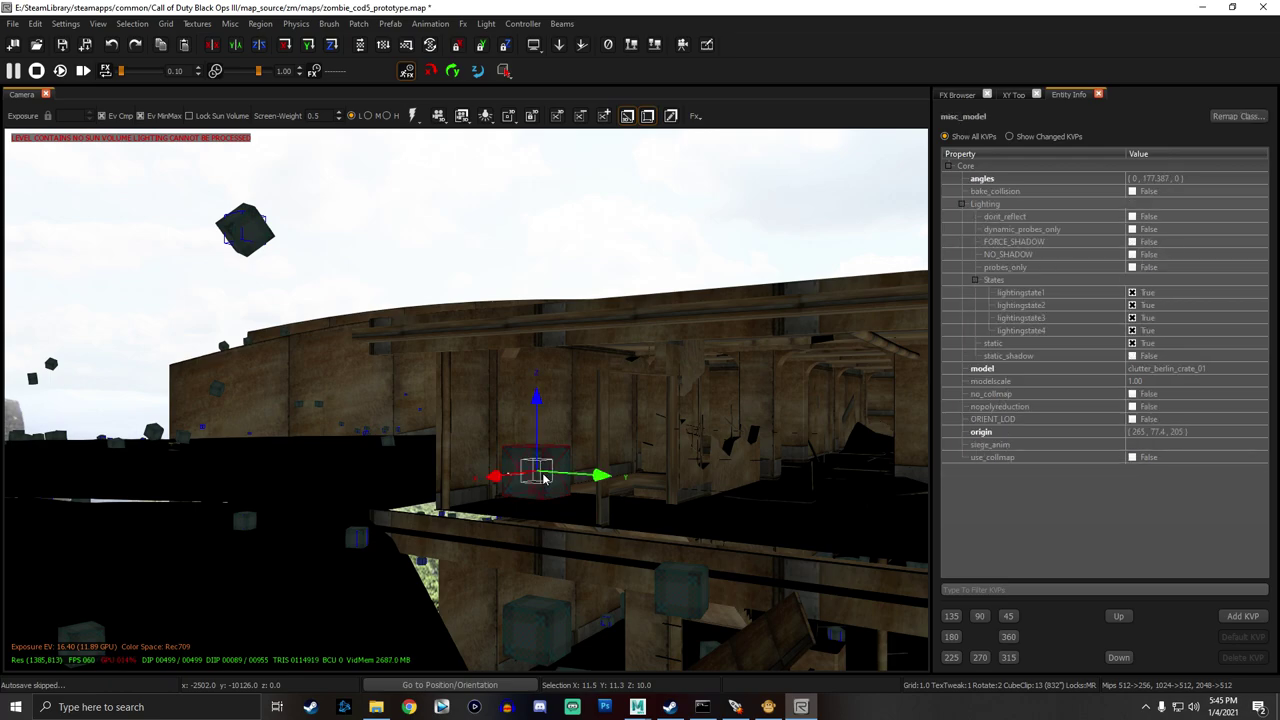
{"action": "left_click", "coordinate": [1177, 370]}
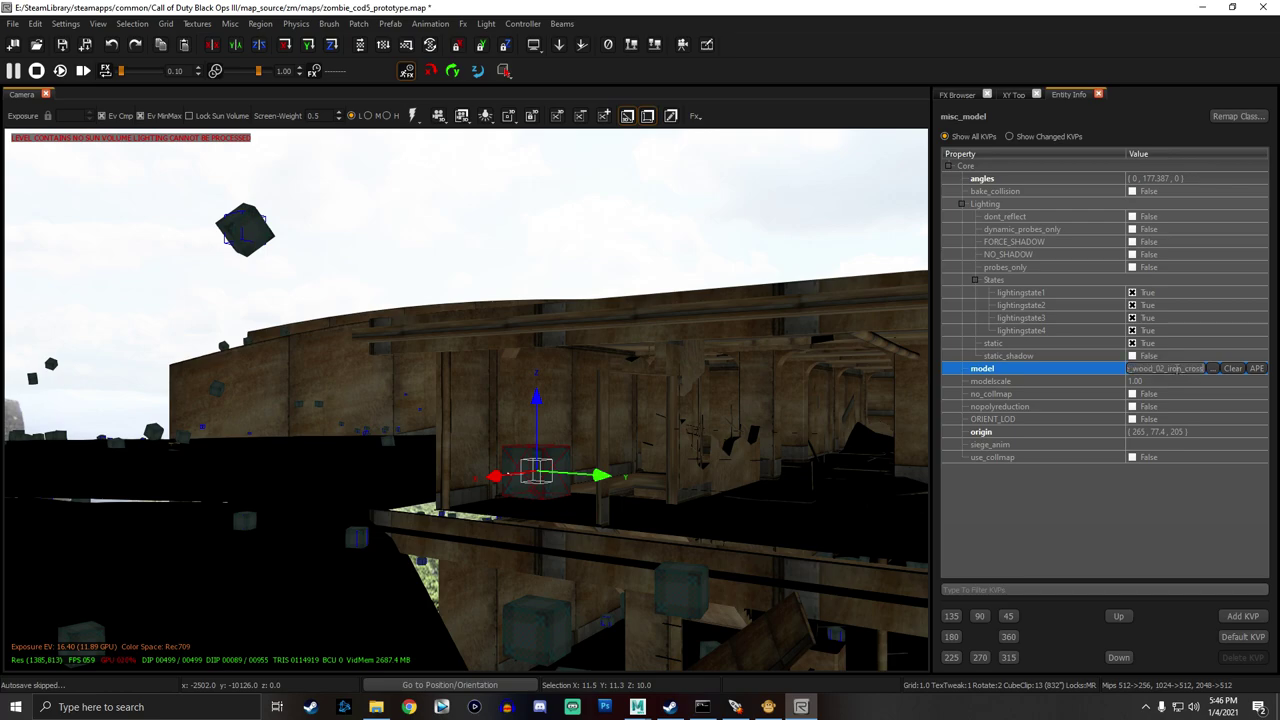
{"action": "key", "text": "Return"}
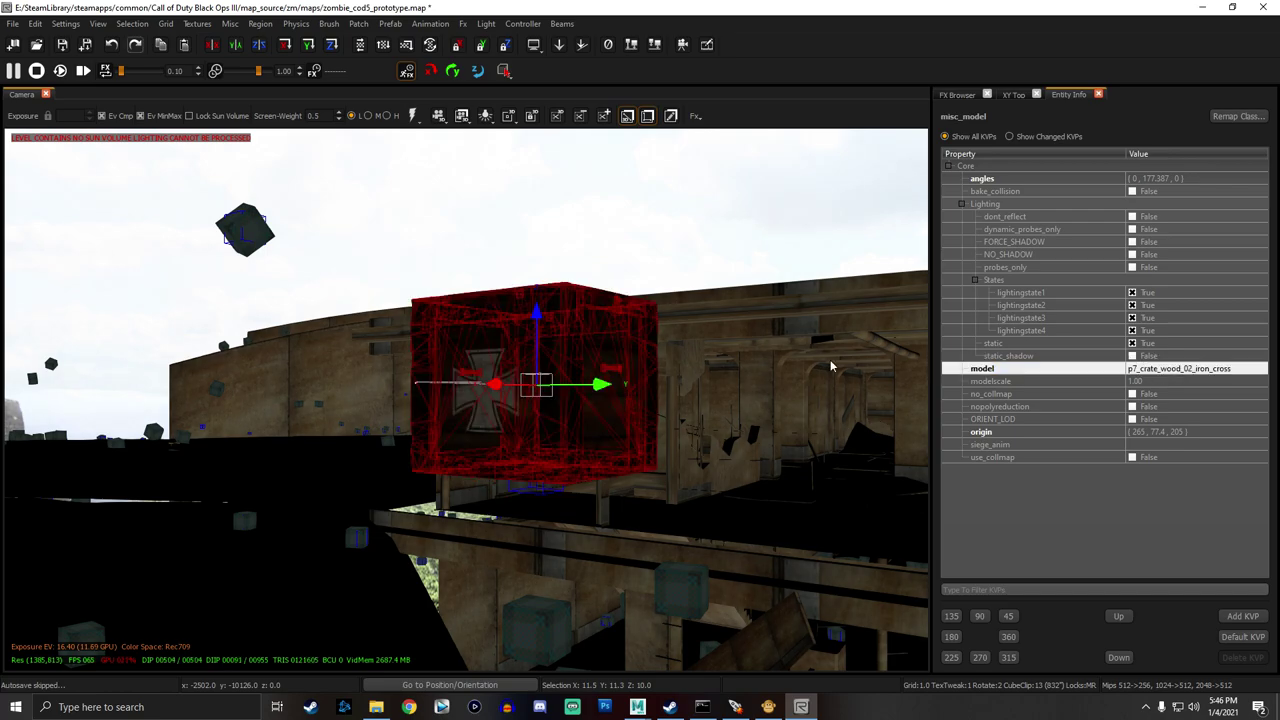
{"action": "key", "text": "Escape"}
Select the five crate cubes below the large wooden crate and replace their models with p7_crate_wood_02_iron_cross.
{"action": "right_click_drag", "start_coordinate": [633, 514], "coordinate": [665, 600]}
{"action": "right_click_drag", "start_coordinate": [513, 515], "coordinate": [523, 515]}
{"action": "left_click", "coordinate": [521, 512], "text": "shift"}
{"action": "left_click", "coordinate": [612, 488], "text": "shift"}
{"action": "left_click", "coordinate": [532, 580], "text": "shift"}
{"action": "left_click", "coordinate": [496, 614], "text": "shift"}
{"action": "left_click", "coordinate": [620, 598], "text": "shift"}
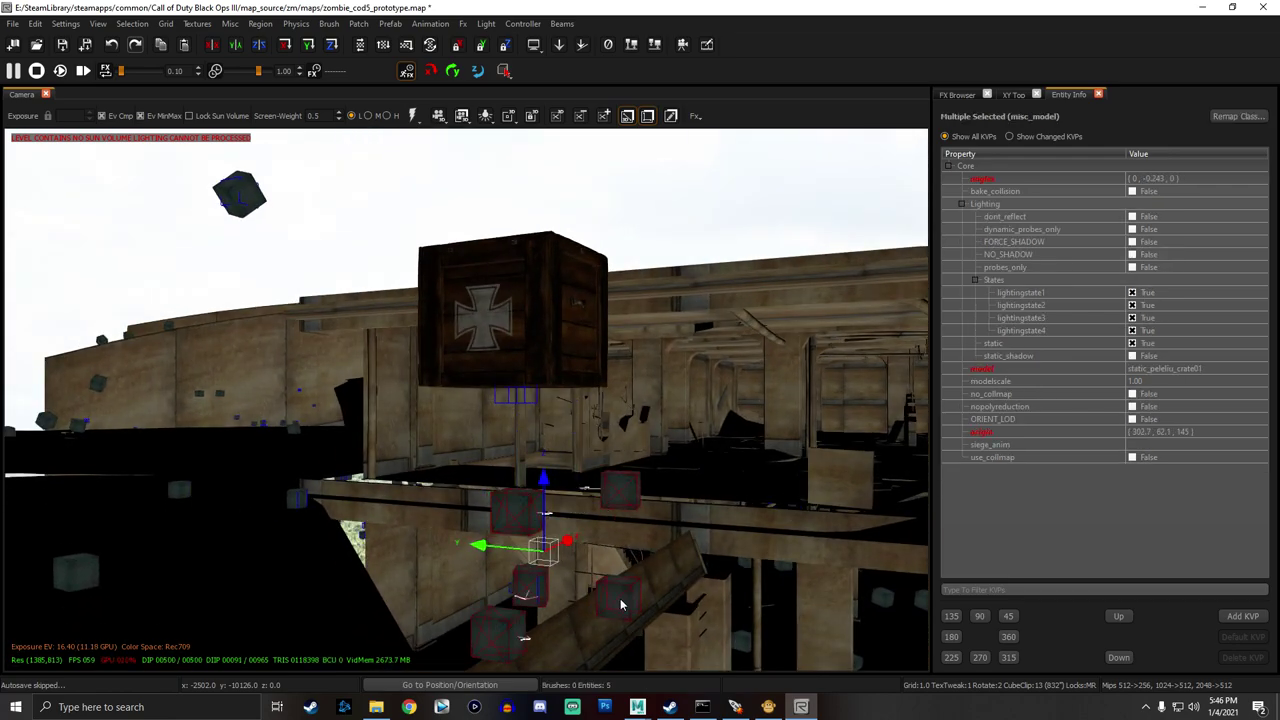
{"action": "key", "text": "b"}
{"action": "left_click", "coordinate": [685, 534]}
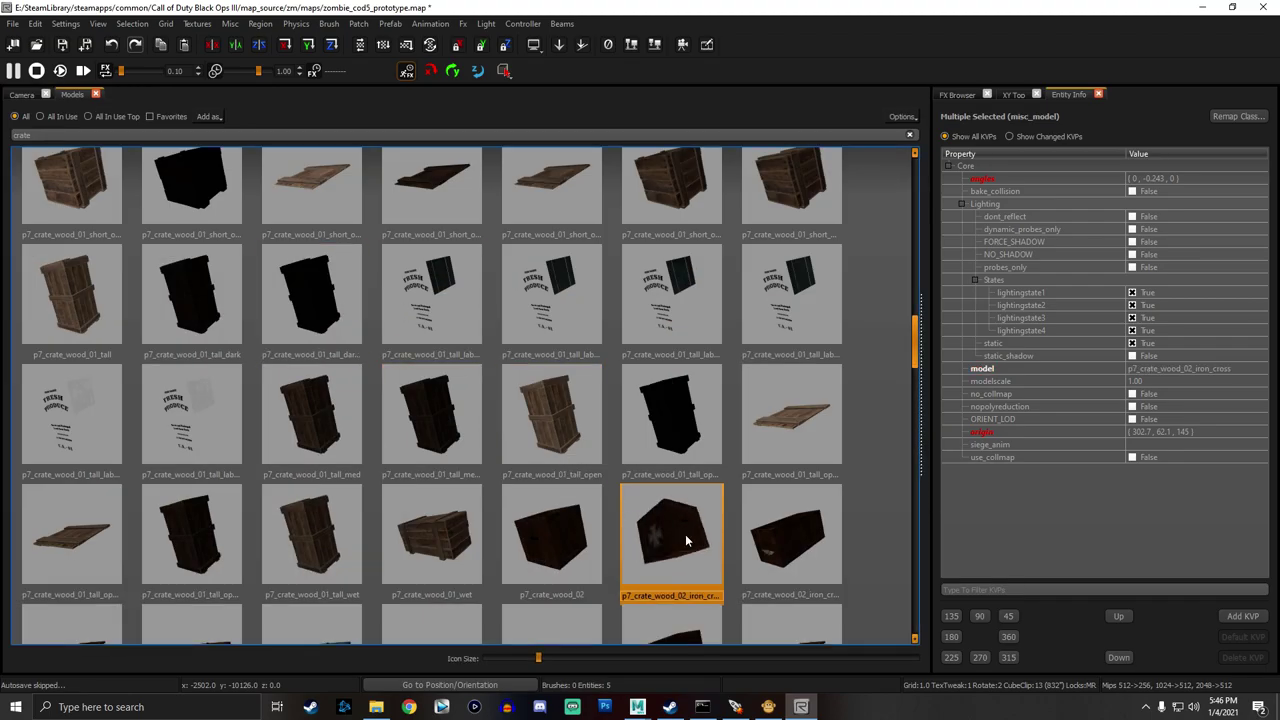
{"action": "key", "text": "b"}
{"action": "right_click_drag", "start_coordinate": [680, 526], "coordinate": [557, 354]}
{"action": "key", "text": "Escape"}
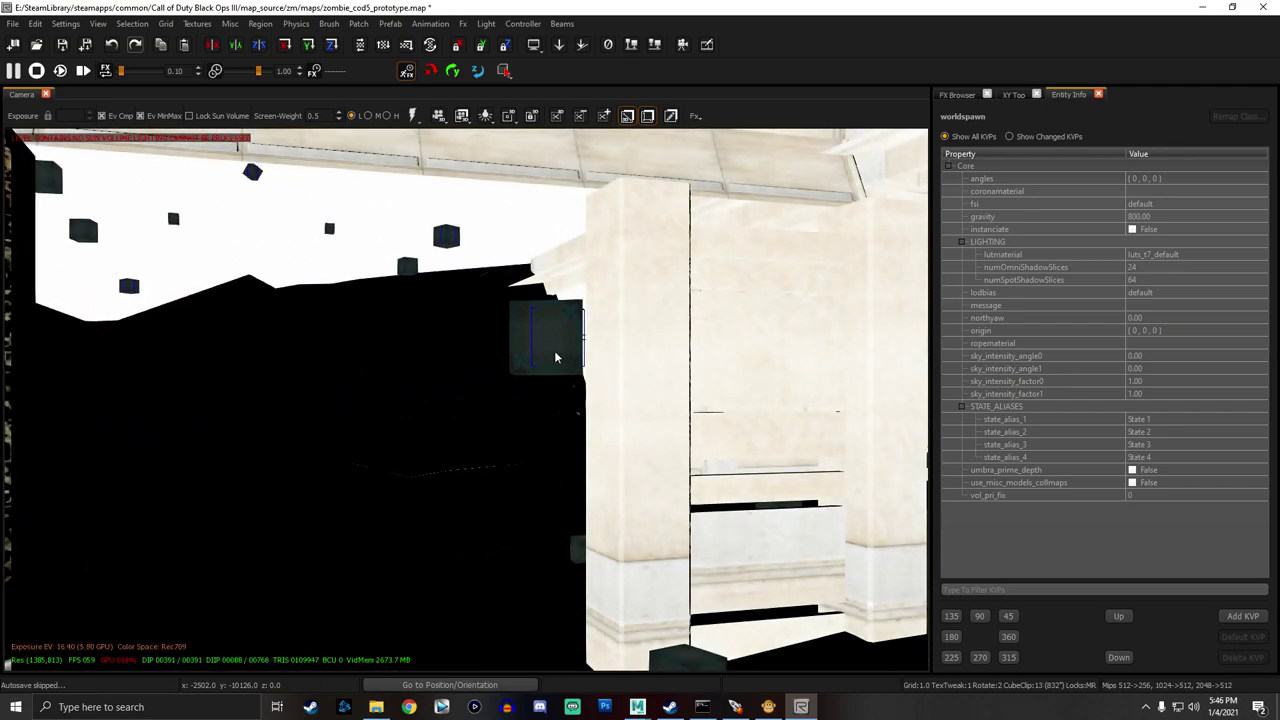
Select the static_peleliu_sandbag cube, search the models for "sandbag", and replace its model with p7_sandbag_stack_32_left_snow.
{"action": "left_click", "coordinate": [557, 352], "text": "shift"}
{"action": "scroll", "coordinate": [557, 350], "scroll_direction": "down", "scroll_amount": 3}
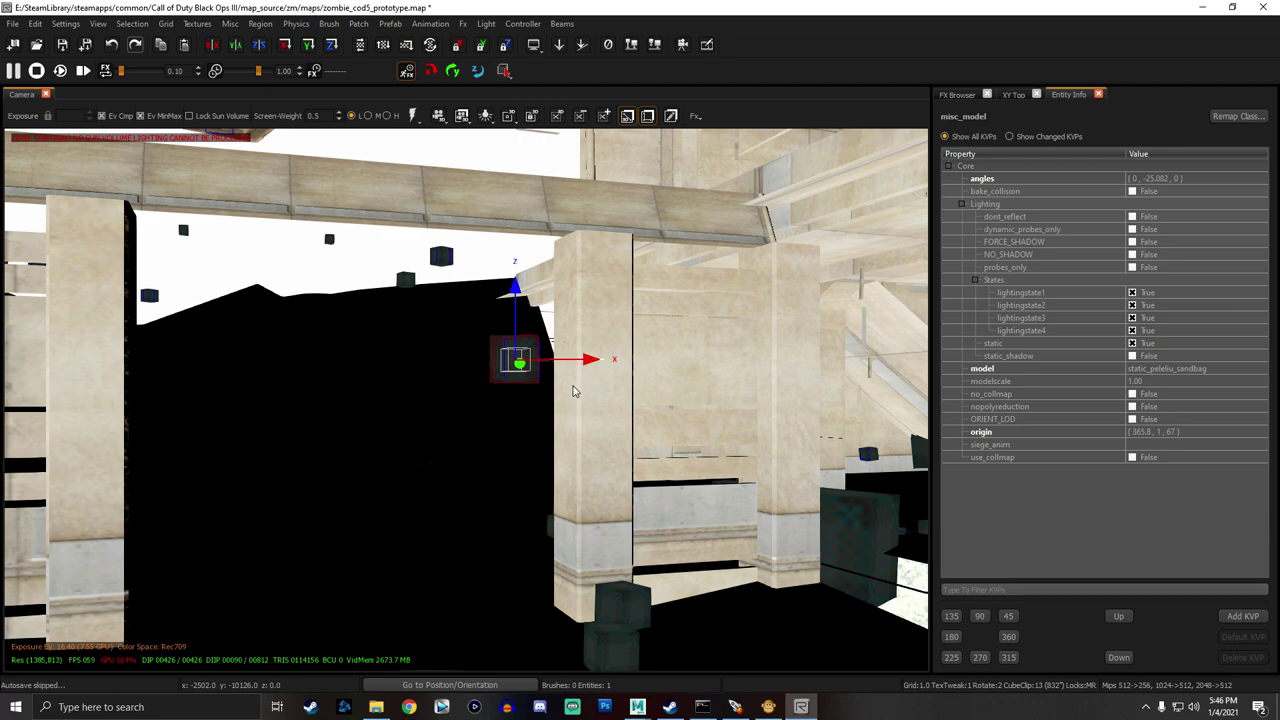
{"action": "key", "text": "m"}
{"action": "double_click", "coordinate": [192, 133]}
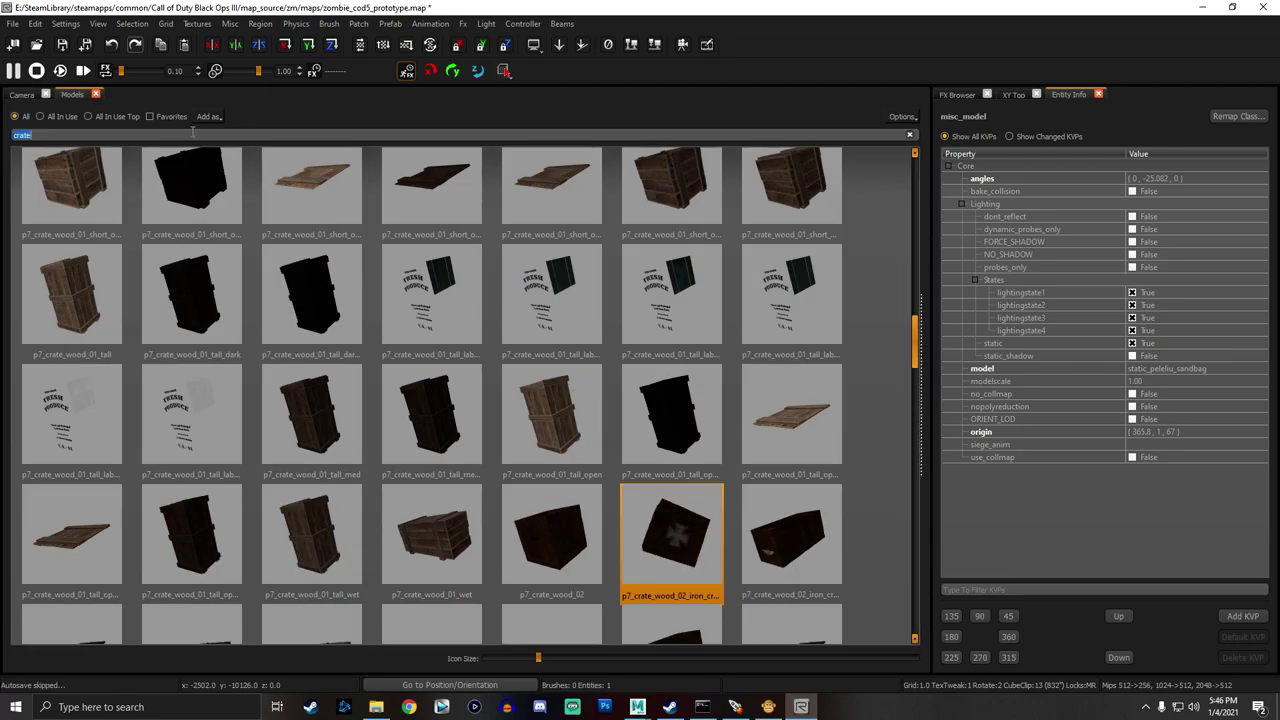
{"action": "type", "text": "sandbag"}
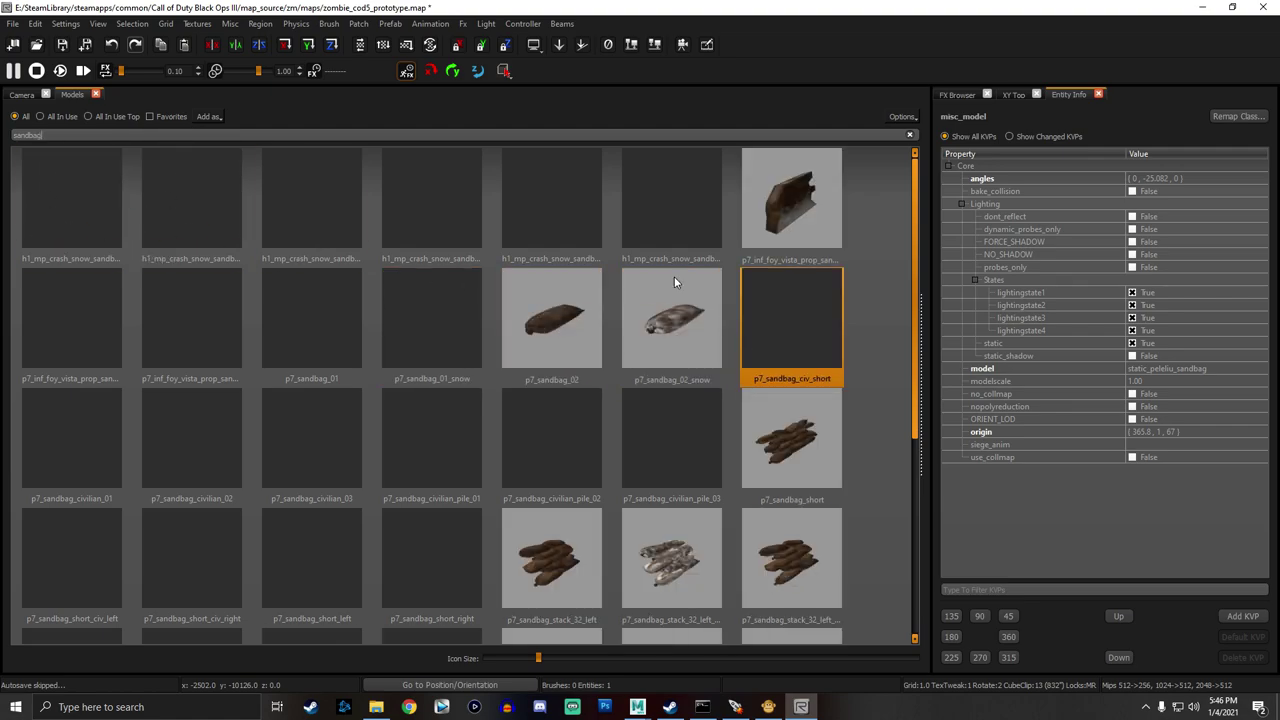
{"action": "double_click", "coordinate": [671, 558]}
{"action": "right_click_drag", "start_coordinate": [518, 465], "coordinate": [466, 400]}
{"action": "key", "text": "Escape"}
Rotate the sandbag stack about -65 degrees around the vertical axis and lower it about 84 units between the pillars.
{"action": "right_click_drag", "start_coordinate": [450, 455], "coordinate": [390, 322]}
{"action": "left_click", "coordinate": [390, 322]}
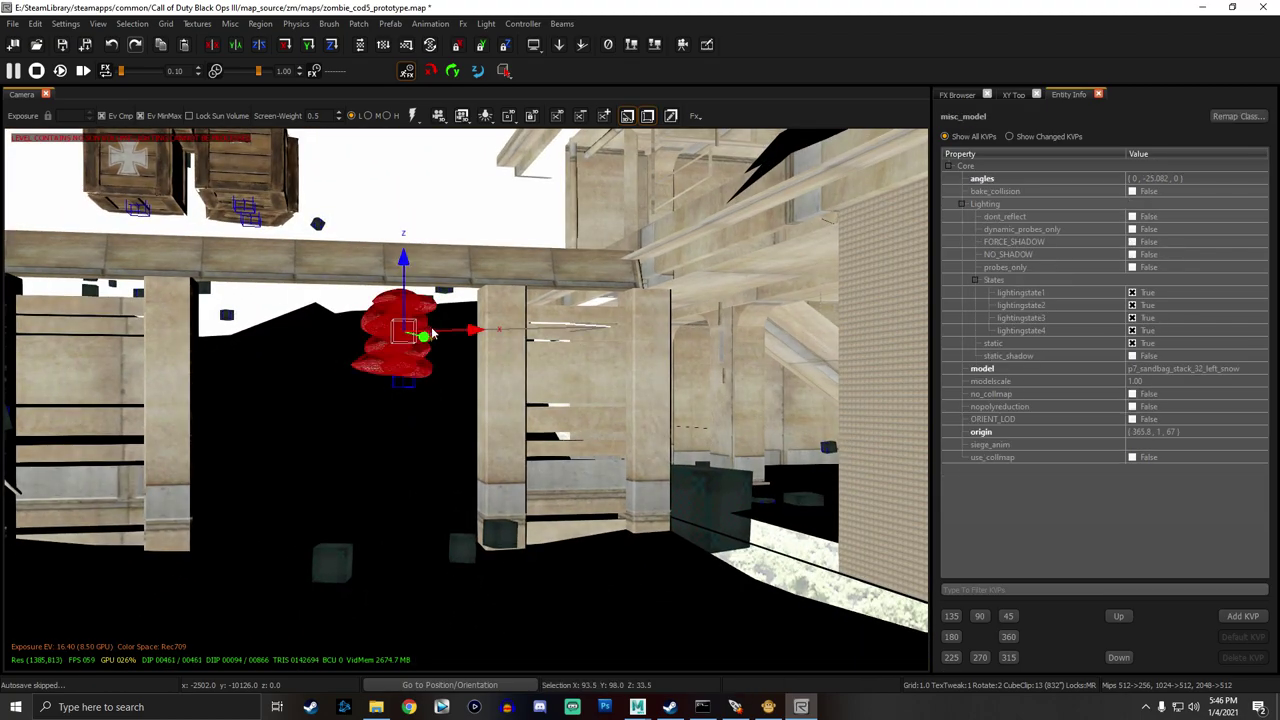
{"action": "key", "text": "n"}
{"action": "scroll", "coordinate": [1133, 427], "scroll_direction": "up", "scroll_amount": 5}
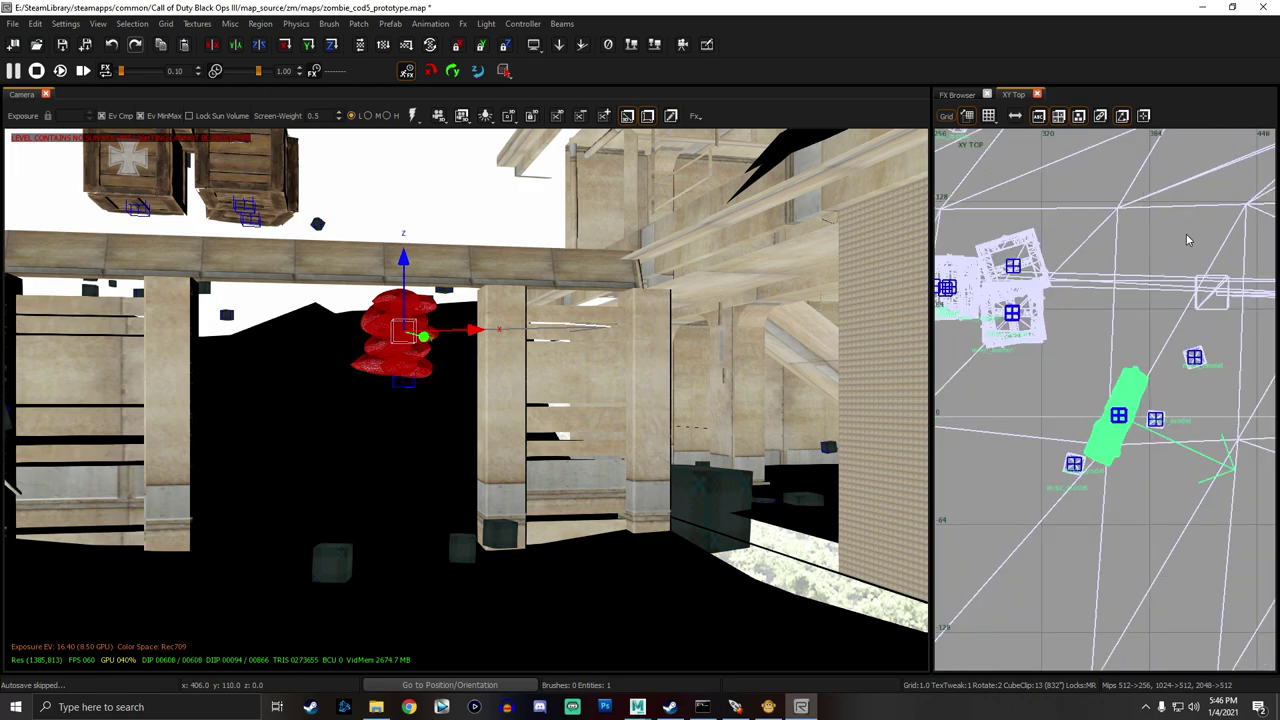
{"action": "key", "text": "ctrl+Tab"}
{"action": "key", "text": "ctrl+Tab"}
{"action": "key", "text": "ctrl+Tab"}
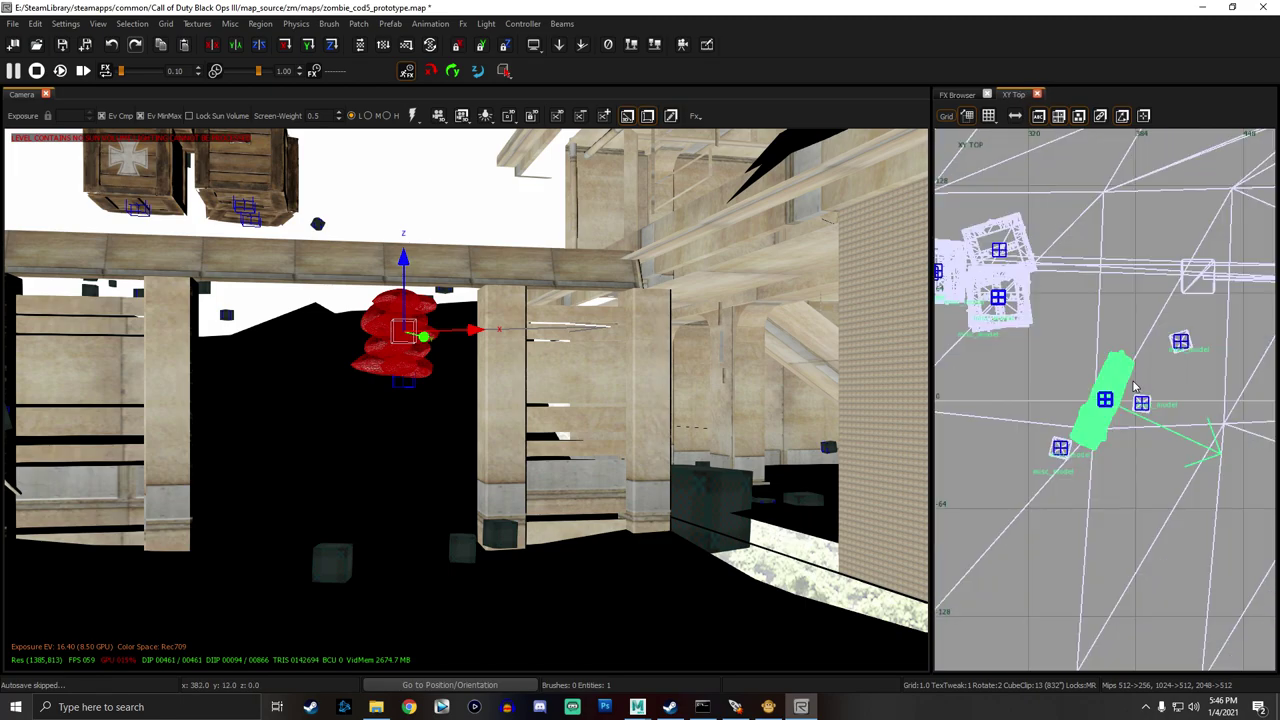
{"action": "key", "text": "r"}
{"action": "left_click_drag", "start_coordinate": [1143, 360], "coordinate": [1153, 422]}
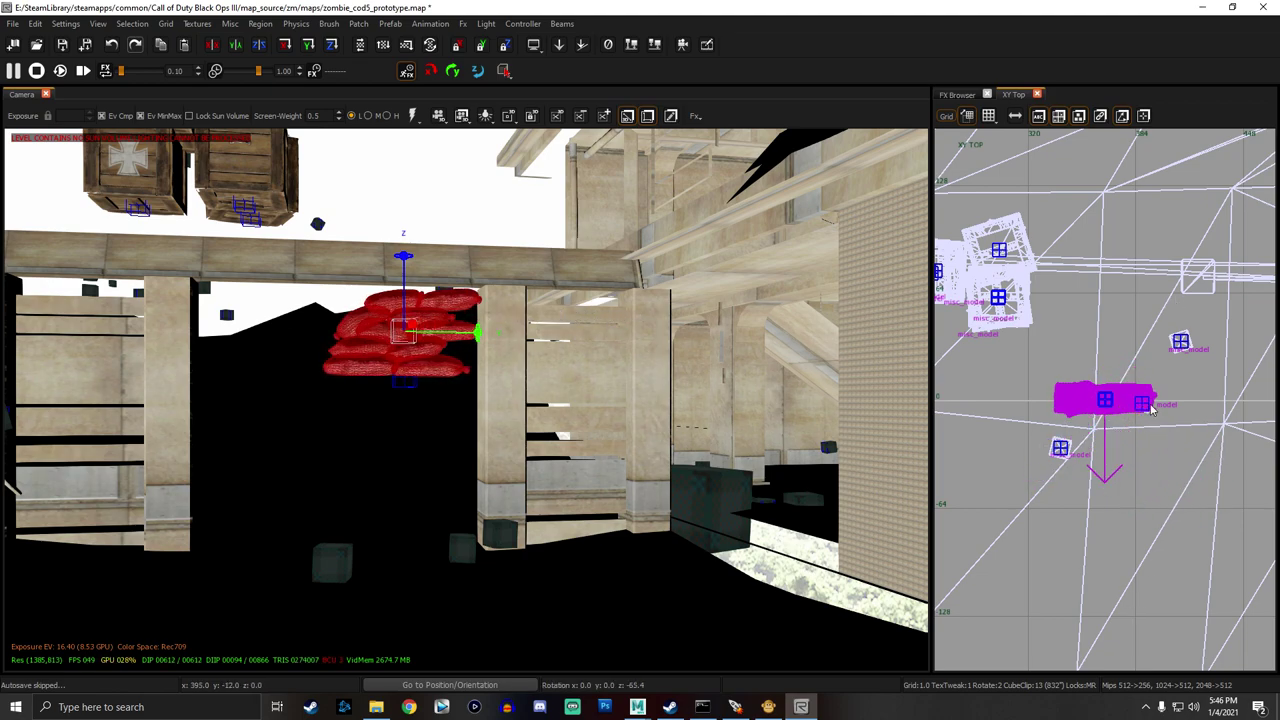
{"action": "key", "text": "r"}
{"action": "left_click_drag", "start_coordinate": [403, 260], "coordinate": [412, 489]}
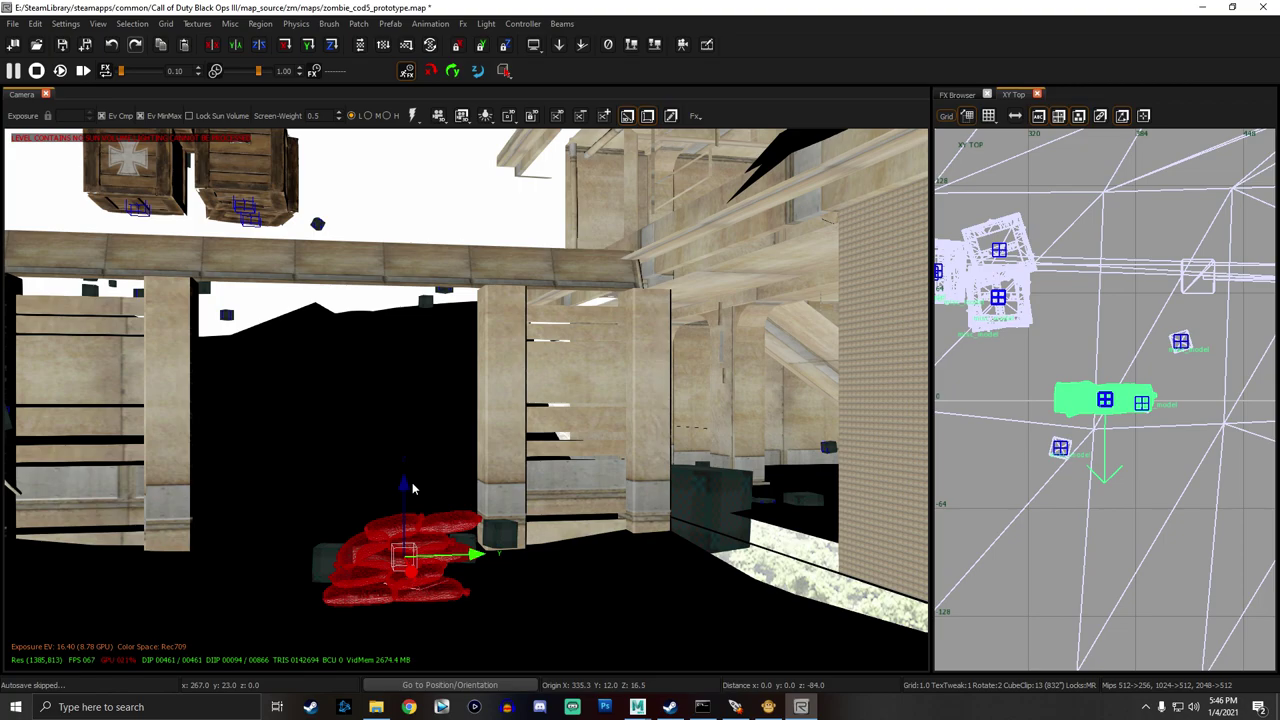
{"action": "key", "text": "Escape"}
Select the foliage_pacific_blasted_sapling02 cube outside the building and search the models for "foliage_pacific".
{"action": "right_click_drag", "start_coordinate": [462, 485], "coordinate": [280, 385]}
{"action": "right_click_drag", "start_coordinate": [272, 466], "coordinate": [520, 550]}
{"action": "left_click", "coordinate": [585, 476]}
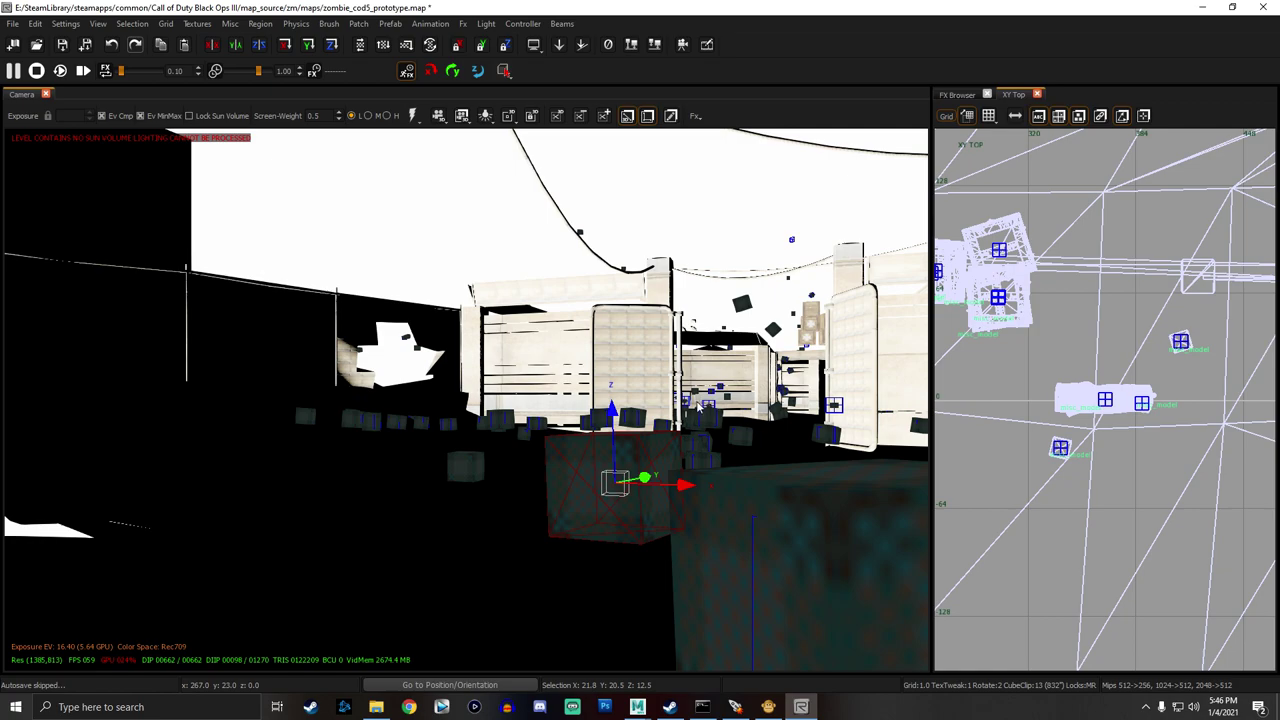
{"action": "key", "text": "n"}
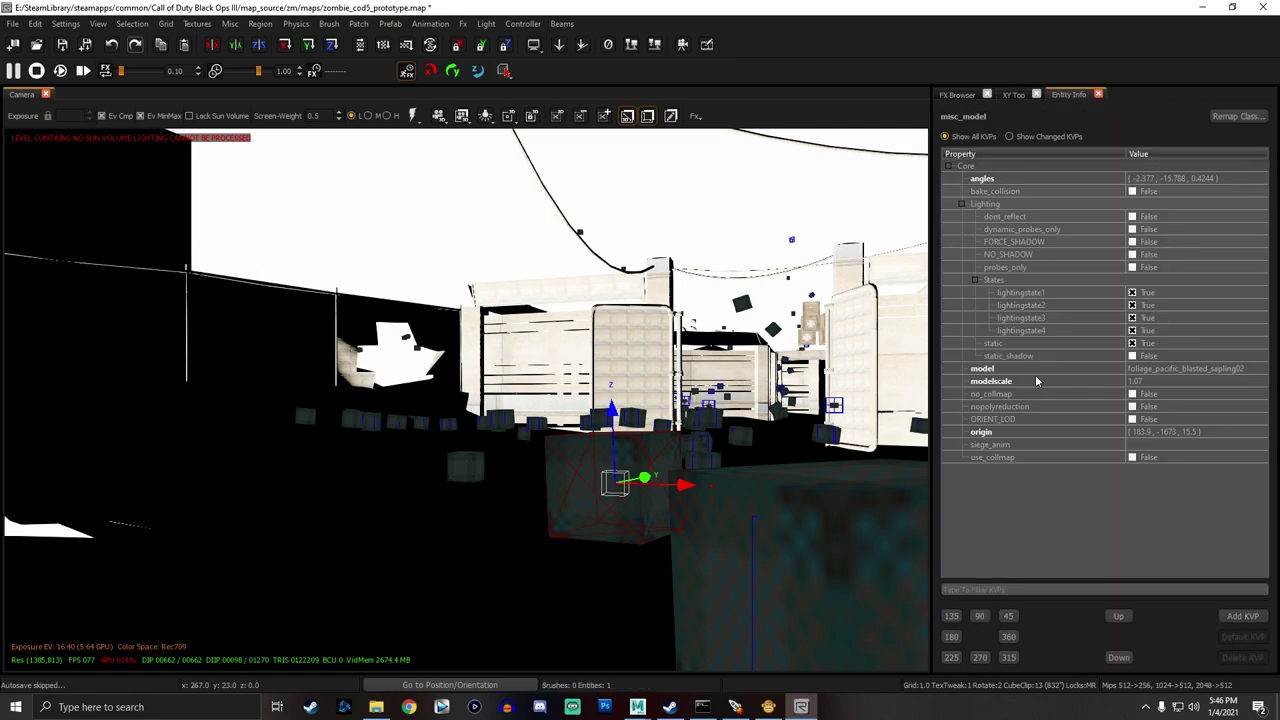
{"action": "left_click", "coordinate": [1180, 370]}
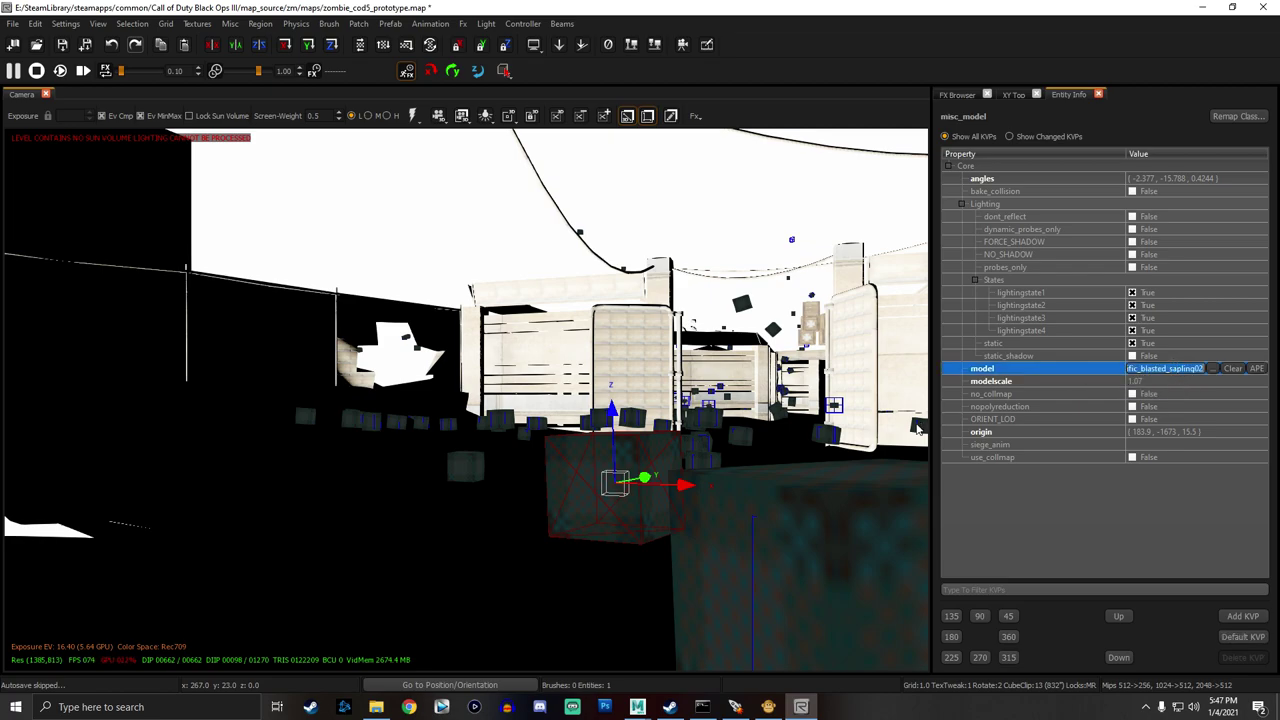
{"action": "key", "text": "m"}
{"action": "double_click", "coordinate": [144, 135]}
{"action": "type", "text": "foliage_pacific_blasted_sapling02"}
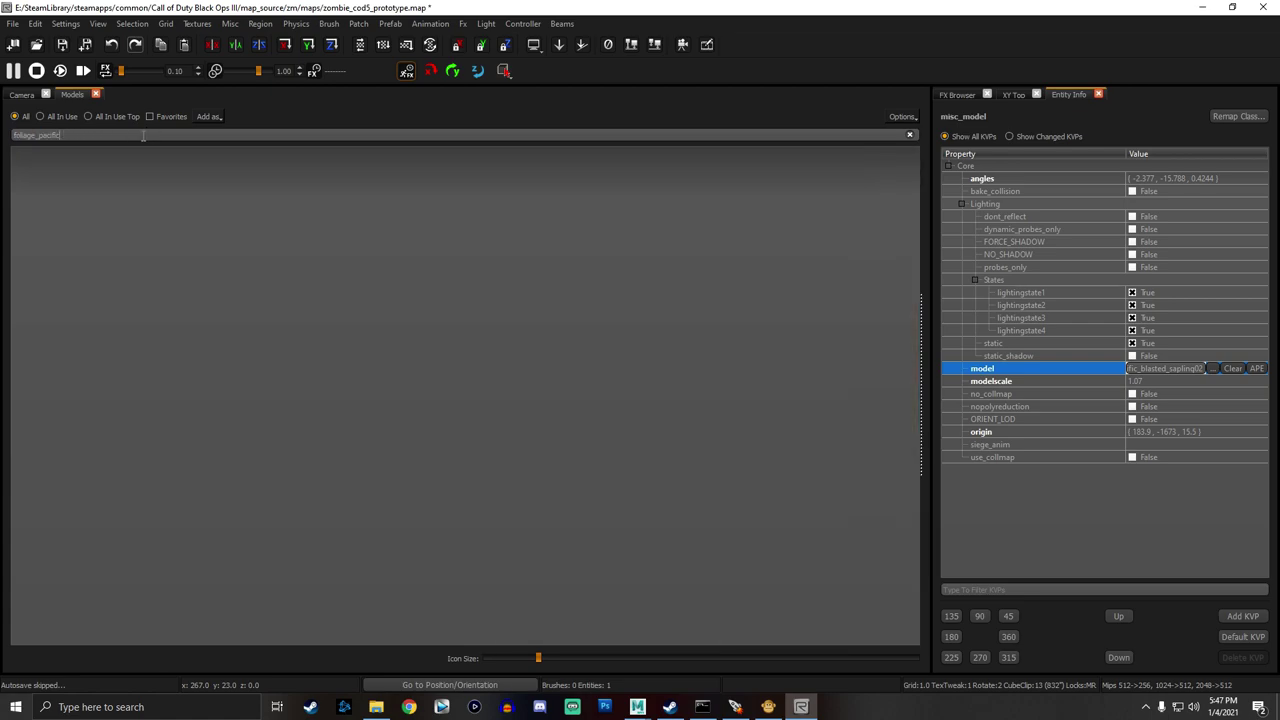
Shorten the model search to "foliage_p" and replace the sapling cube with the half-crown cheap vista date palm.
{"action": "key", "text": "BackSpace"}
{"action": "key", "text": "BackSpace"}
{"action": "key", "text": "BackSpace"}
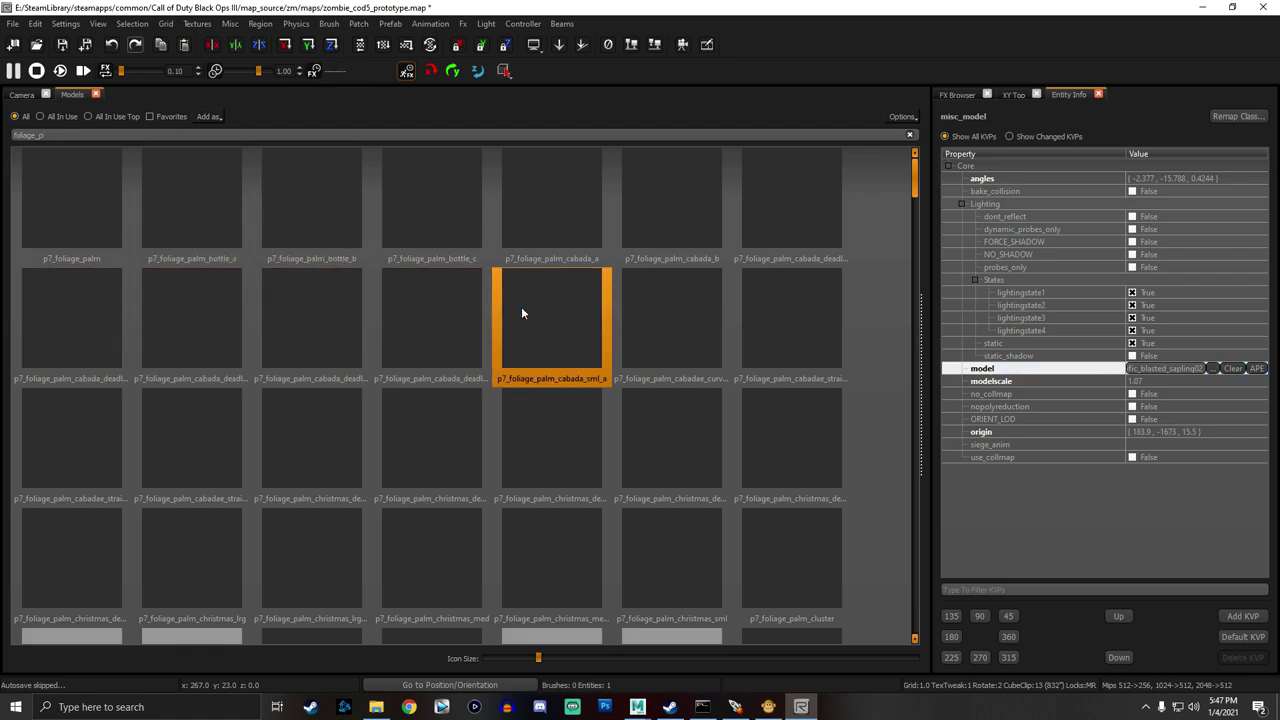
{"action": "scroll", "coordinate": [567, 336], "scroll_direction": "down", "scroll_amount": 3}
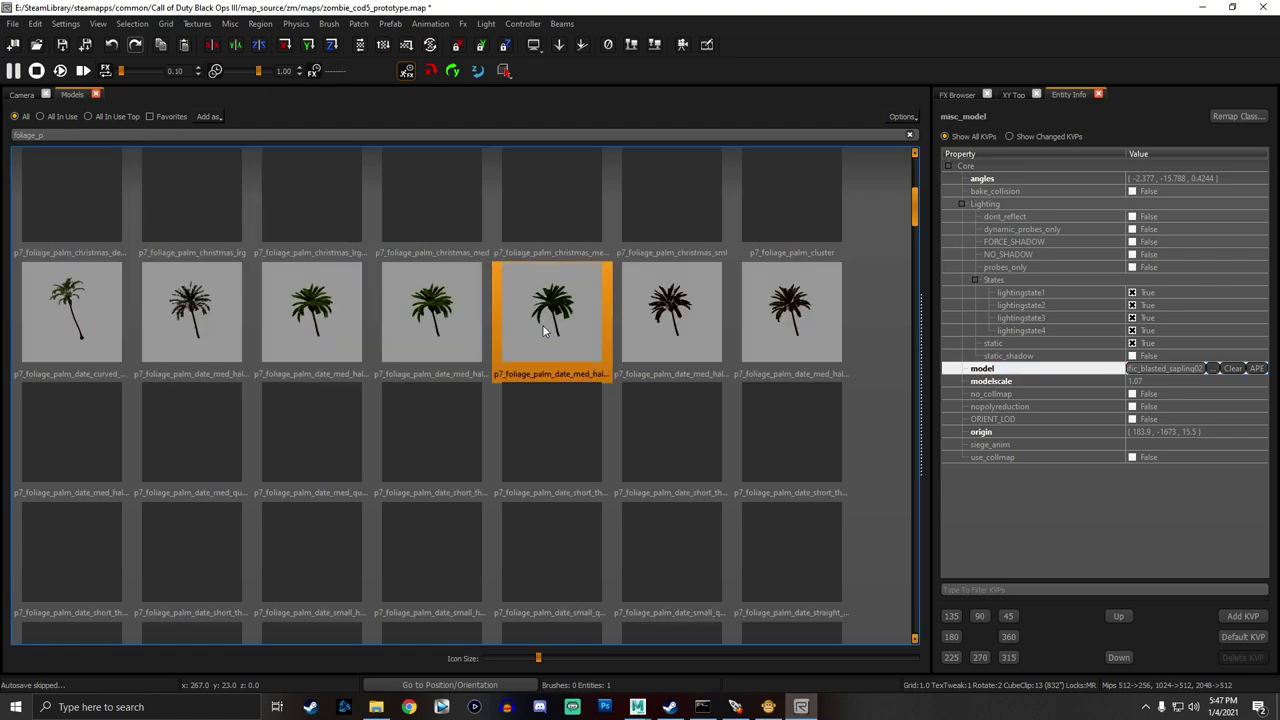
{"action": "double_click", "coordinate": [543, 325]}
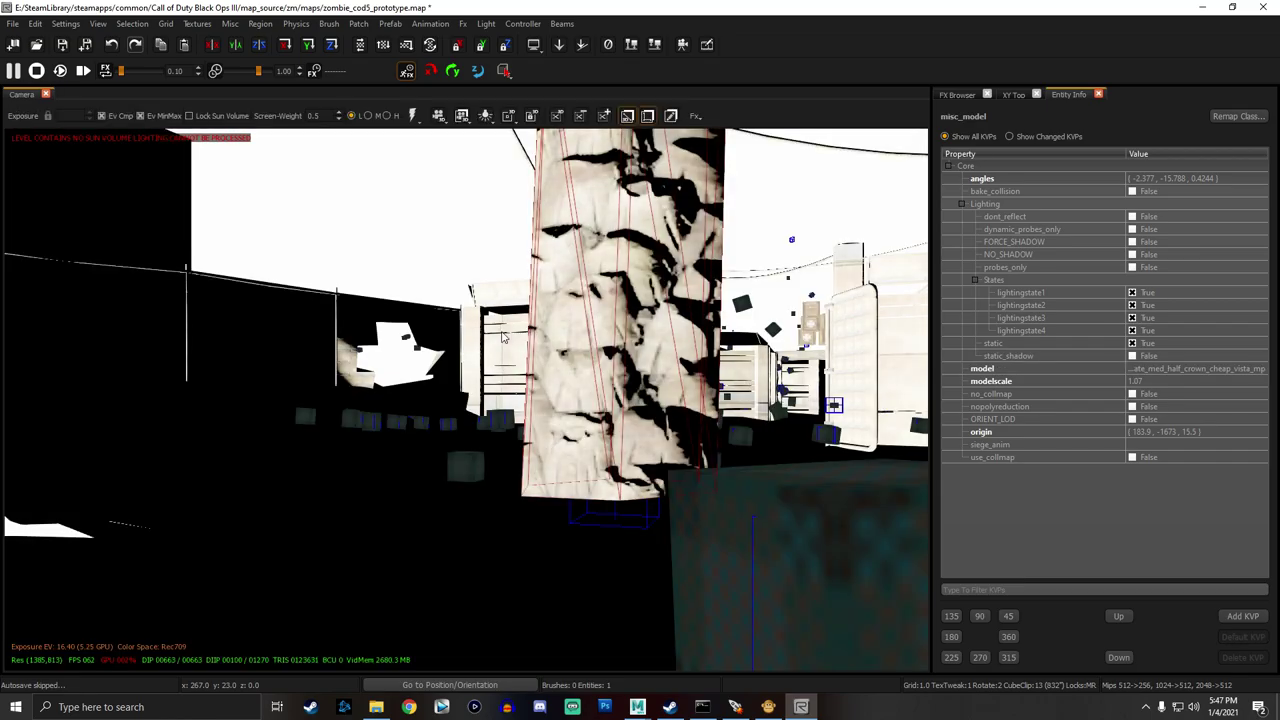
{"action": "right_click_drag", "start_coordinate": [498, 330], "coordinate": [450, 390]}
{"action": "key", "text": "Escape"}
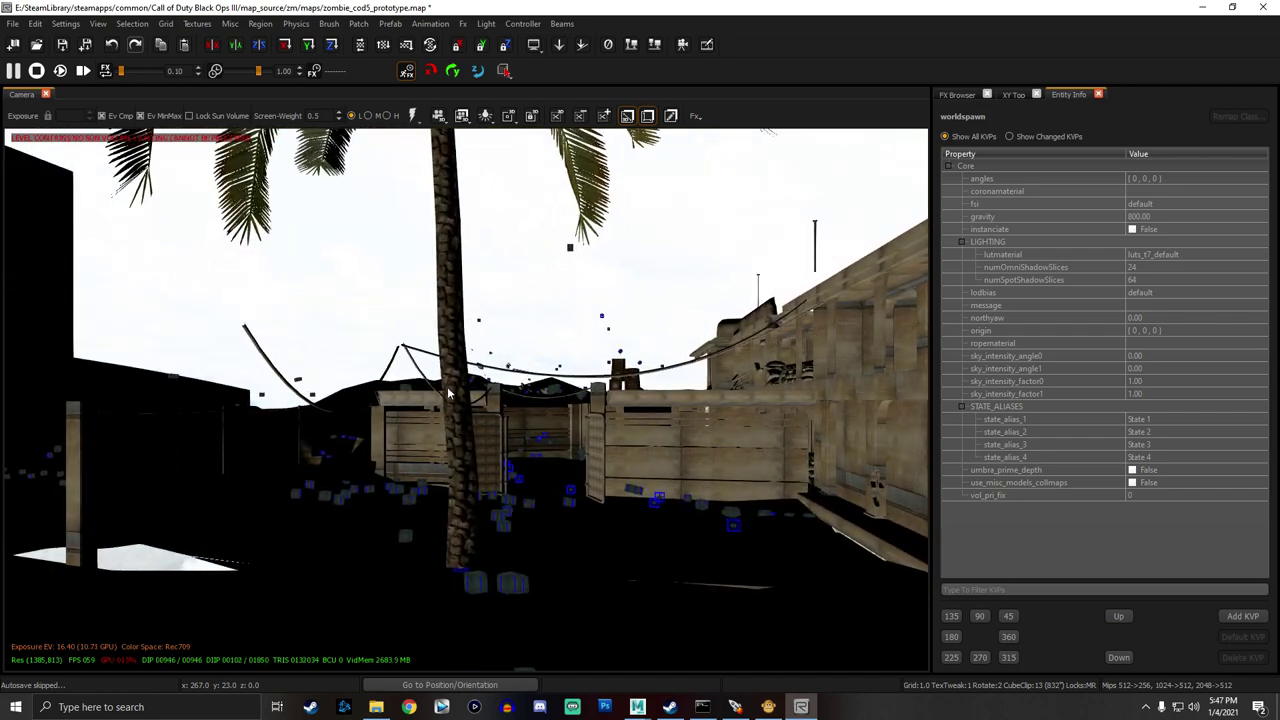
Select more foliage cubes around the palm tree, replace them with the same date palm model, and clear the selection.
{"action": "left_click", "coordinate": [457, 450], "text": "shift"}
{"action": "left_click", "coordinate": [505, 584], "text": "shift"}
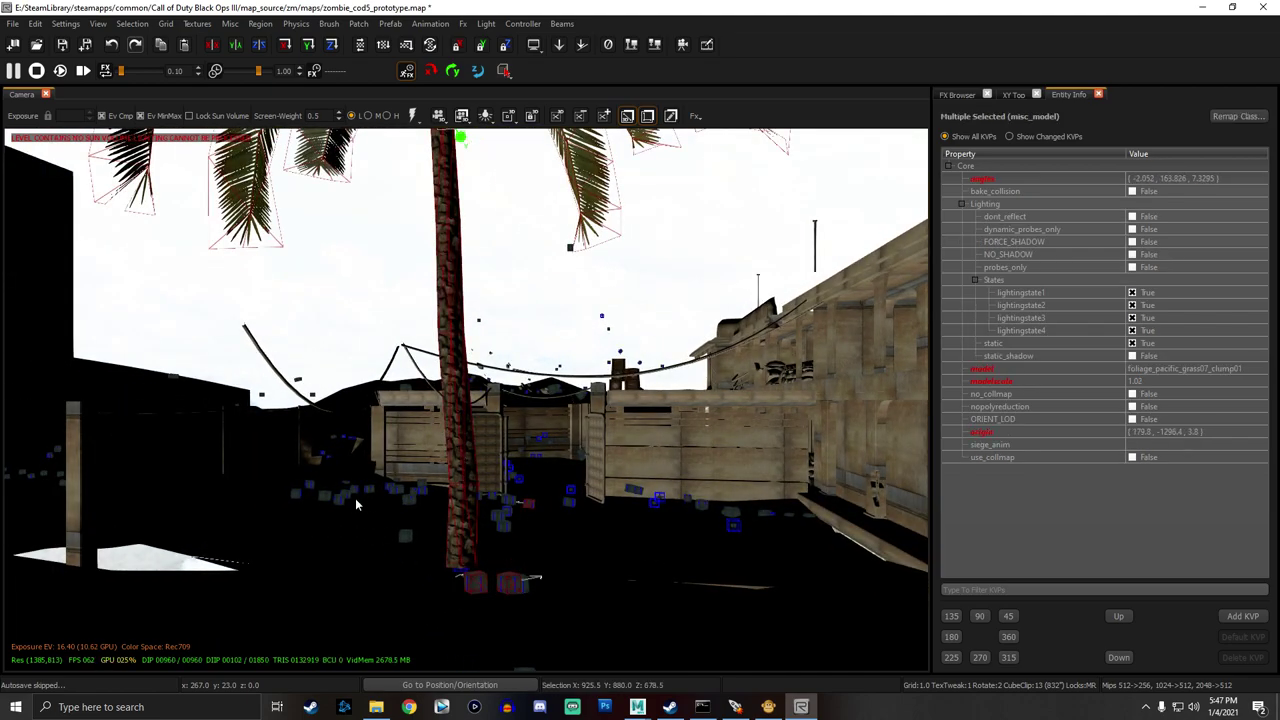
{"action": "left_click", "coordinate": [312, 491], "text": "shift"}
{"action": "key", "text": "m"}
{"action": "double_click", "coordinate": [558, 325]}
{"action": "key", "text": "m"}
{"action": "right_click_drag", "start_coordinate": [566, 343], "coordinate": [850, 343]}
{"action": "key", "text": "Escape"}
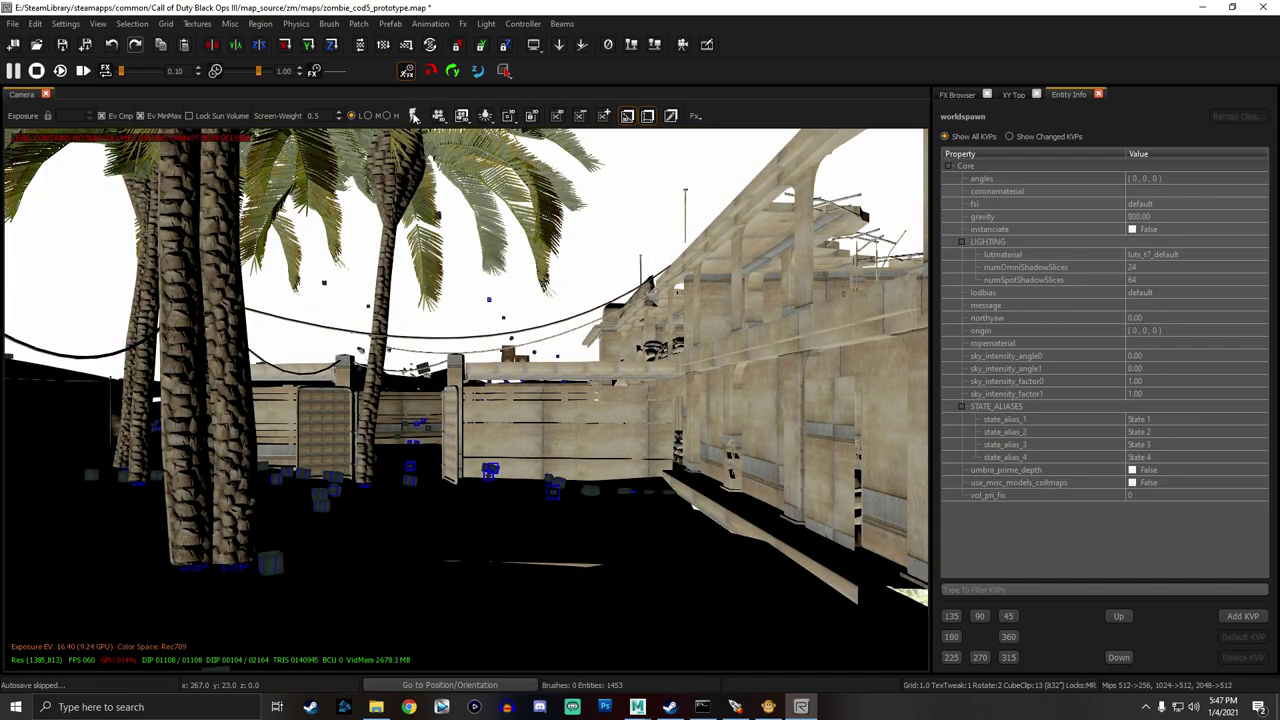
Search the entities for "sun", place a volume_sun entity near the palm trees, and check its properties.
{"action": "right_click_drag", "start_coordinate": [445, 176], "coordinate": [100, 170]}
{"action": "right_click_drag", "start_coordinate": [488, 178], "coordinate": [425, 195]}
{"action": "key", "text": "Left"}
{"action": "key", "text": "b"}
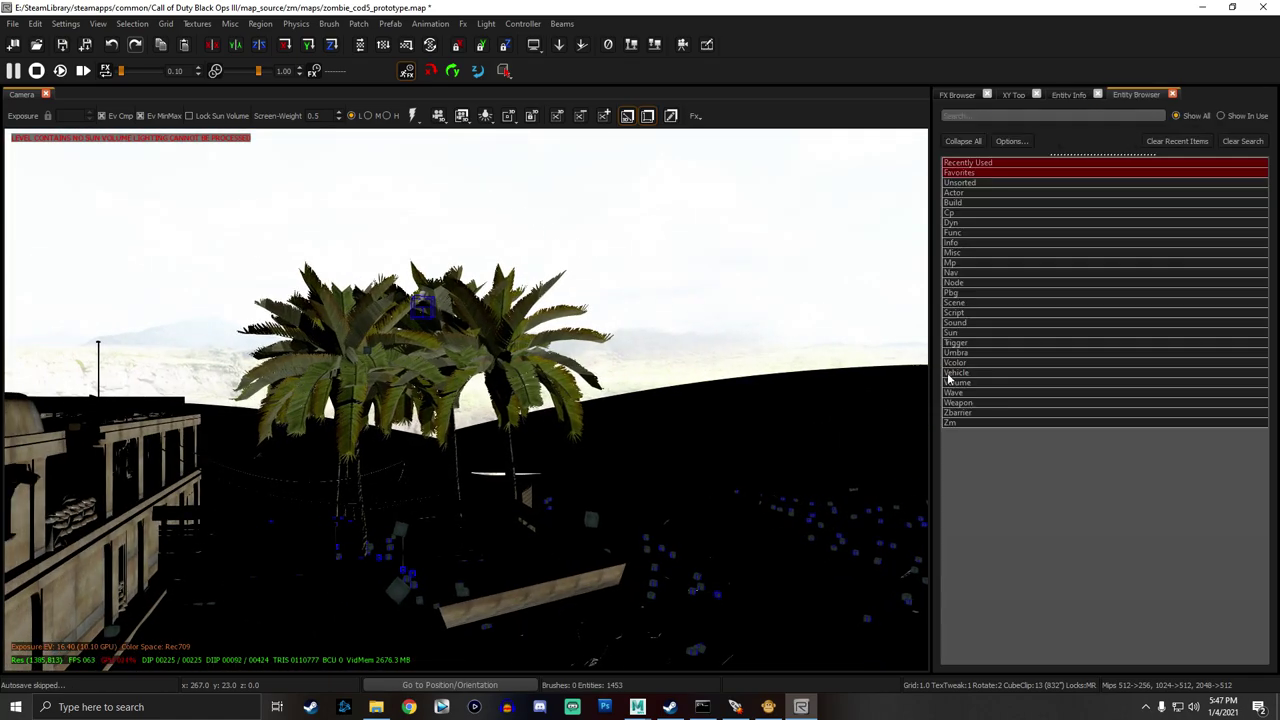
{"action": "left_click", "coordinate": [993, 115]}
{"action": "type", "text": "sun"}
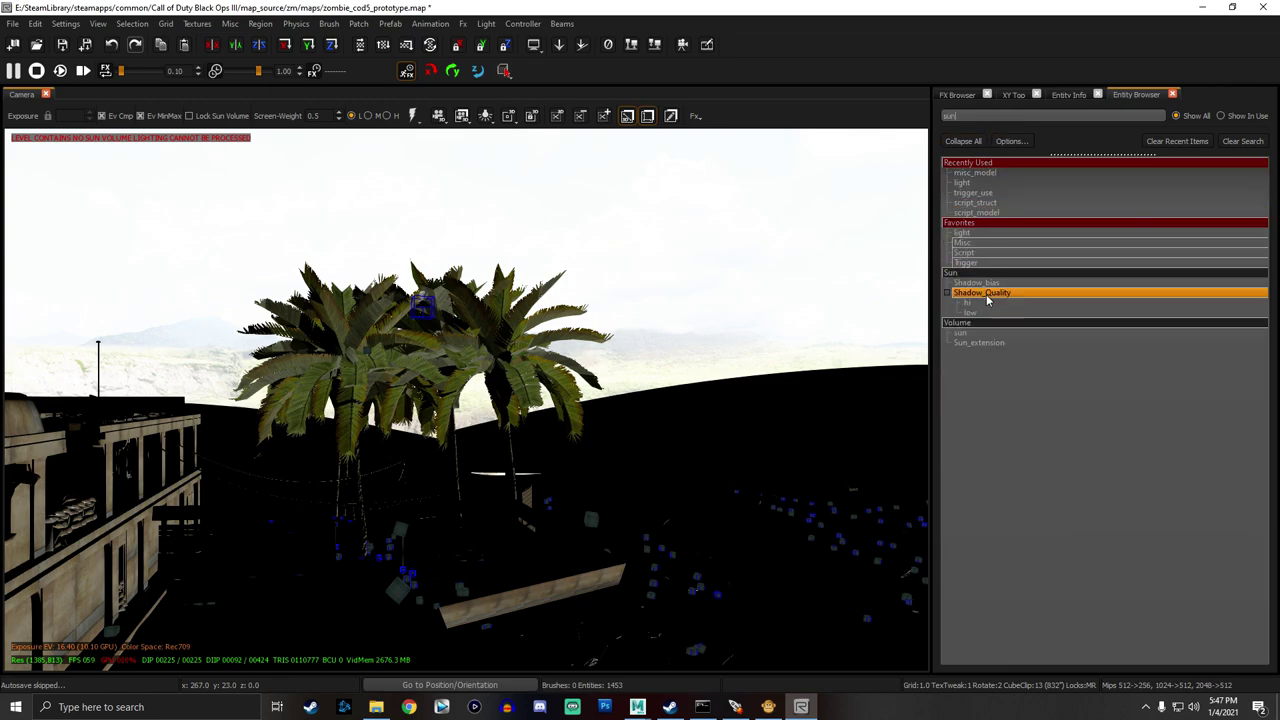
{"action": "left_click", "coordinate": [988, 334]}
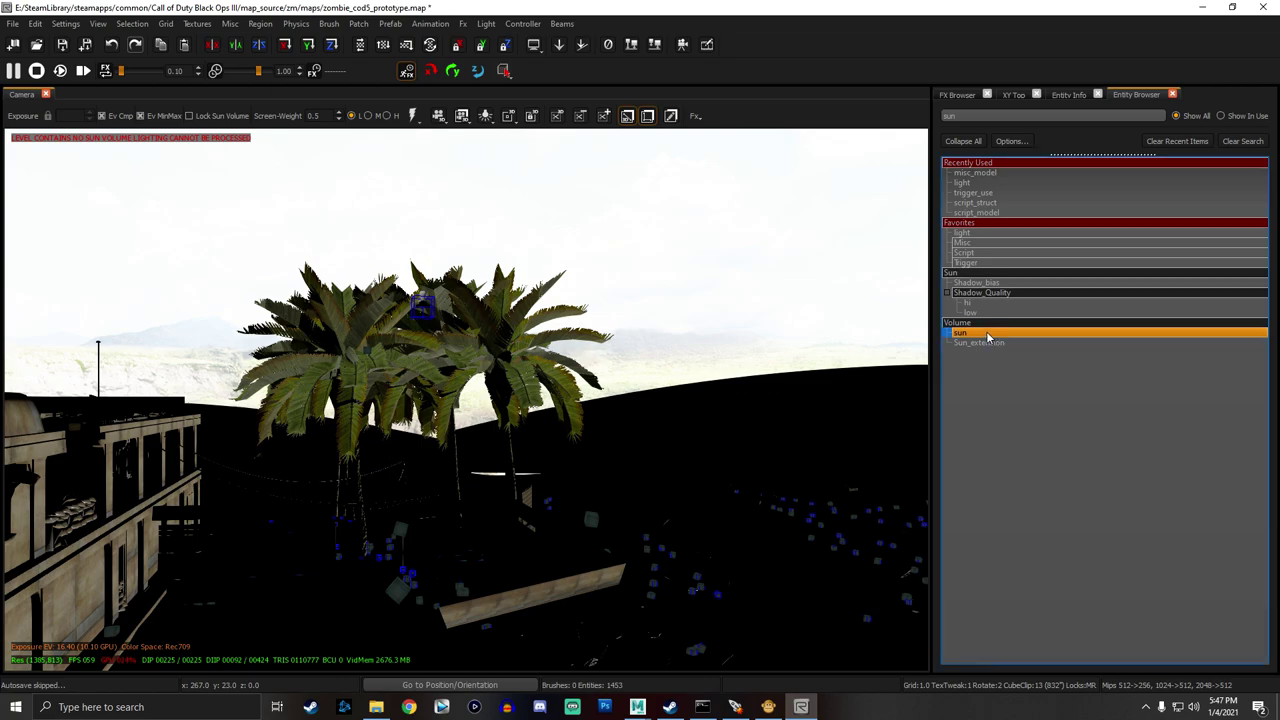
{"action": "left_click_drag", "start_coordinate": [492, 553], "coordinate": [489, 543]}
{"action": "key", "text": "n"}
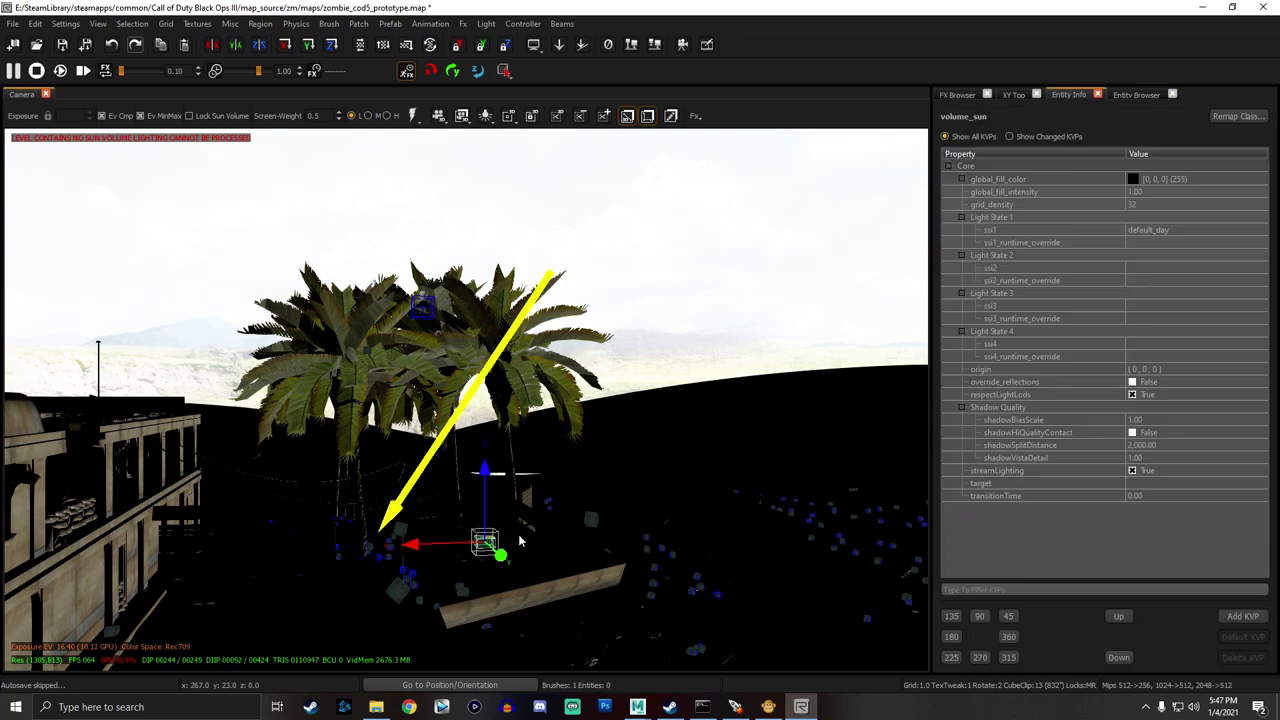
{"action": "key", "text": "n"}
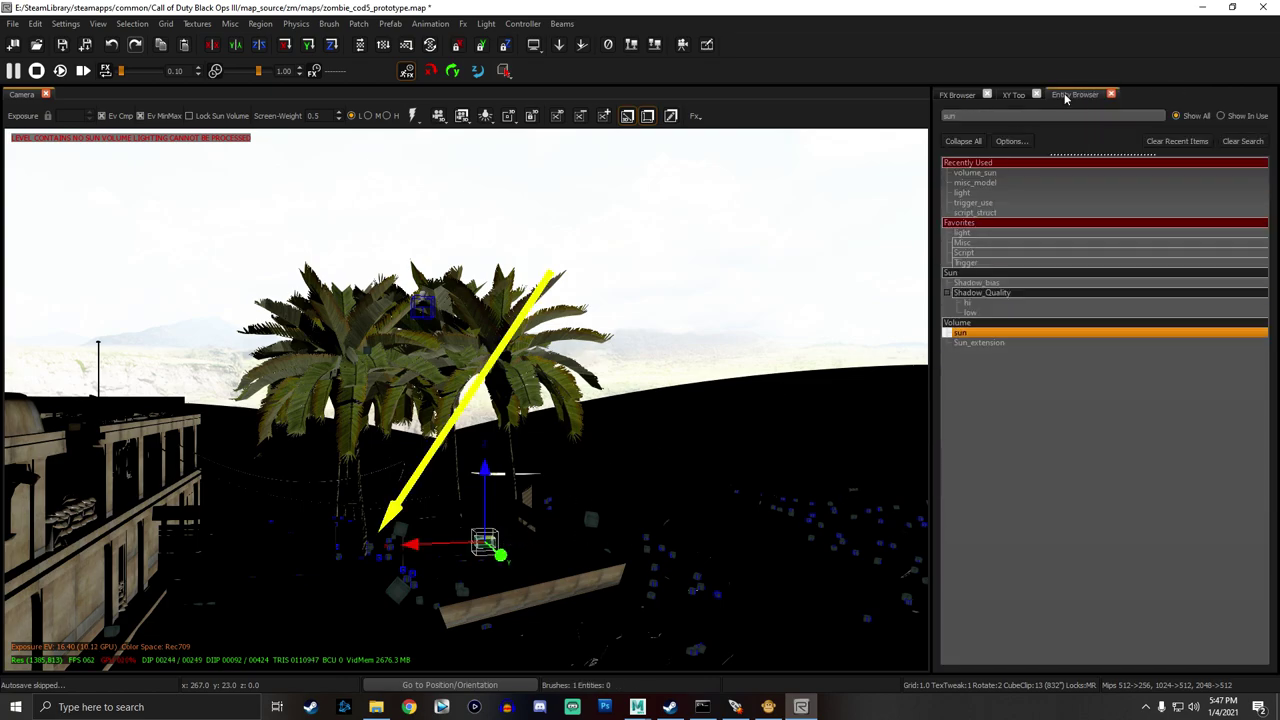
Stretch the sun volume in the XY top view so it spans the whole map horizontally.
{"action": "left_click", "coordinate": [1110, 94]}
{"action": "scroll", "coordinate": [1045, 430], "scroll_direction": "down", "scroll_amount": 6}
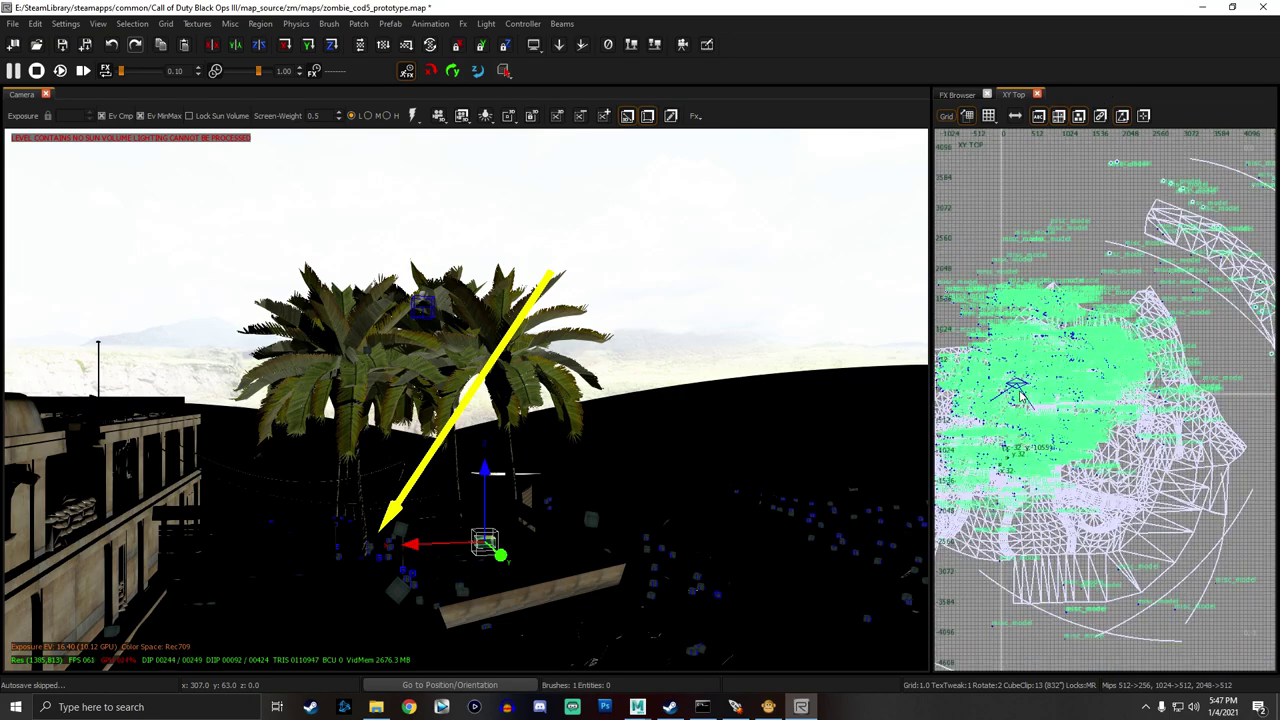
{"action": "left_click_drag", "start_coordinate": [1012, 455], "coordinate": [1012, 540]}
{"action": "left_click_drag", "start_coordinate": [1126, 446], "coordinate": [1269, 448]}
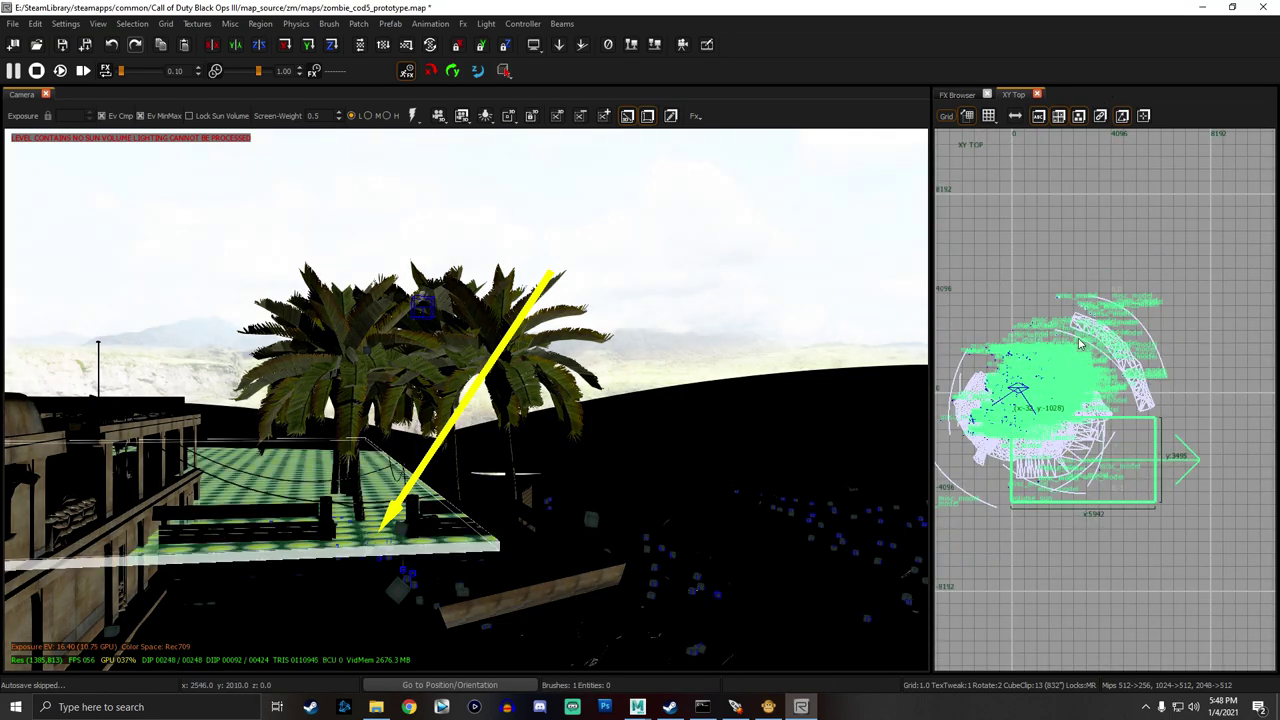
{"action": "left_click_drag", "start_coordinate": [1078, 337], "coordinate": [1095, 197]}
{"action": "right_click_drag", "start_coordinate": [980, 417], "coordinate": [1029, 386]}
{"action": "left_click_drag", "start_coordinate": [1029, 386], "coordinate": [949, 386]}
{"action": "right_click_drag", "start_coordinate": [949, 386], "coordinate": [1024, 346]}
{"action": "left_click_drag", "start_coordinate": [995, 361], "coordinate": [990, 362]}
Extend the sun volume in the XZ front view to about 11797 units wide and 5458 units high.
{"action": "key", "text": "ctrl+Tab"}
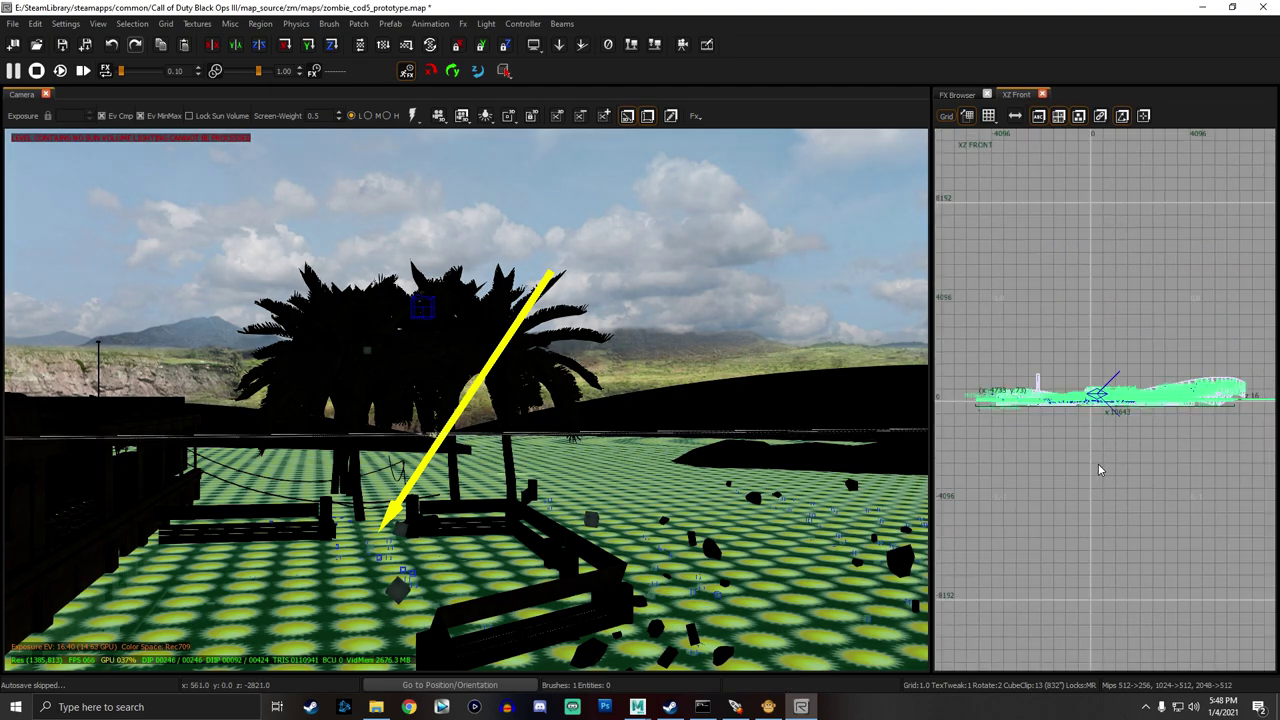
{"action": "left_click_drag", "start_coordinate": [1124, 334], "coordinate": [1126, 244]}
{"action": "right_click_drag", "start_coordinate": [1204, 351], "coordinate": [1154, 366]}
{"action": "left_click_drag", "start_coordinate": [1231, 374], "coordinate": [1262, 378]}
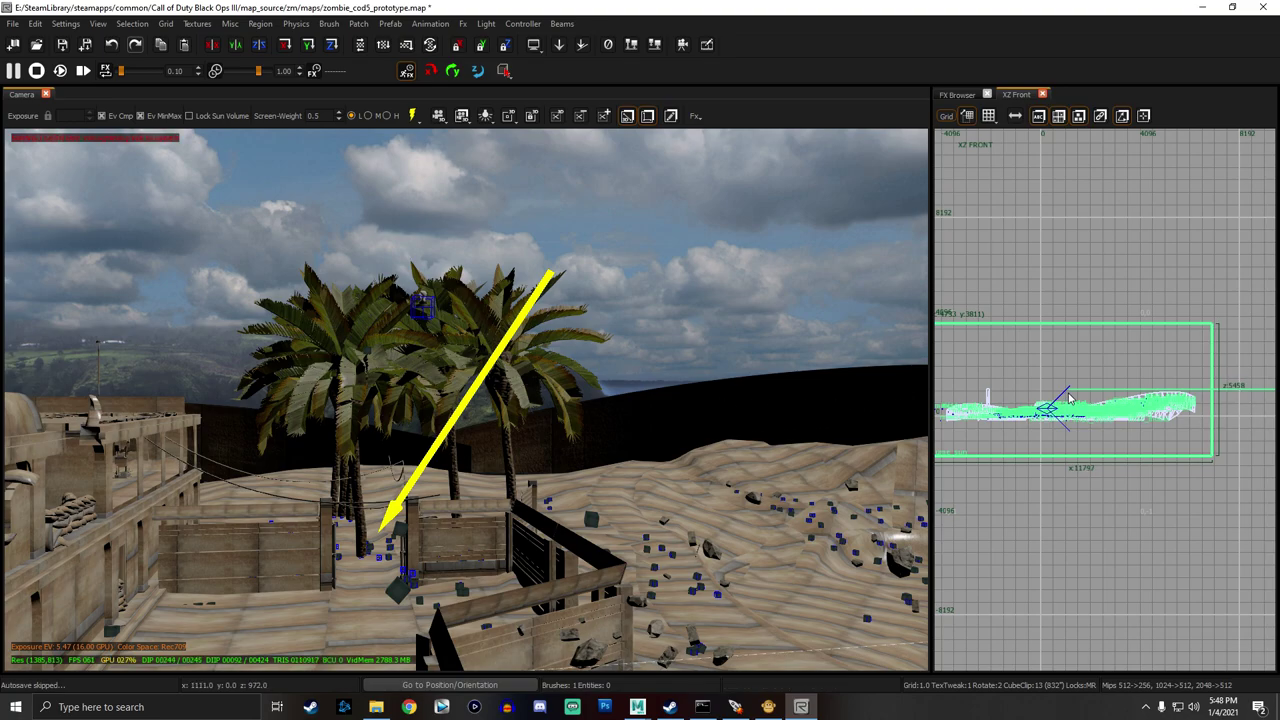
{"action": "key", "text": "ctrl+Tab"}
Deselect the sun volume, refresh the camera's lighting preview, and view the palm trees with runtime lighting.
{"action": "right_click_drag", "start_coordinate": [769, 427], "coordinate": [694, 366]}
{"action": "right_click_drag", "start_coordinate": [600, 380], "coordinate": [552, 410]}
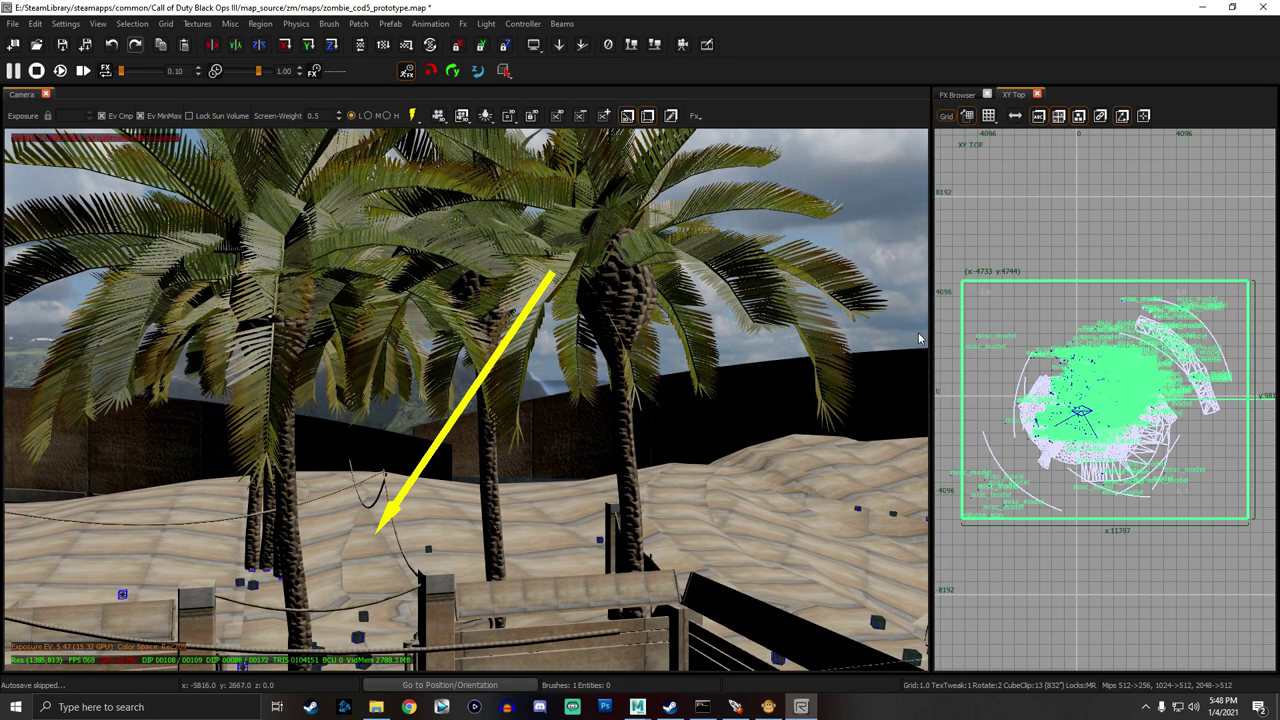
{"action": "key", "text": "n"}
{"action": "left_click", "coordinate": [1160, 231]}
{"action": "right_click_drag", "start_coordinate": [538, 350], "coordinate": [580, 364]}
{"action": "key", "text": "Escape"}
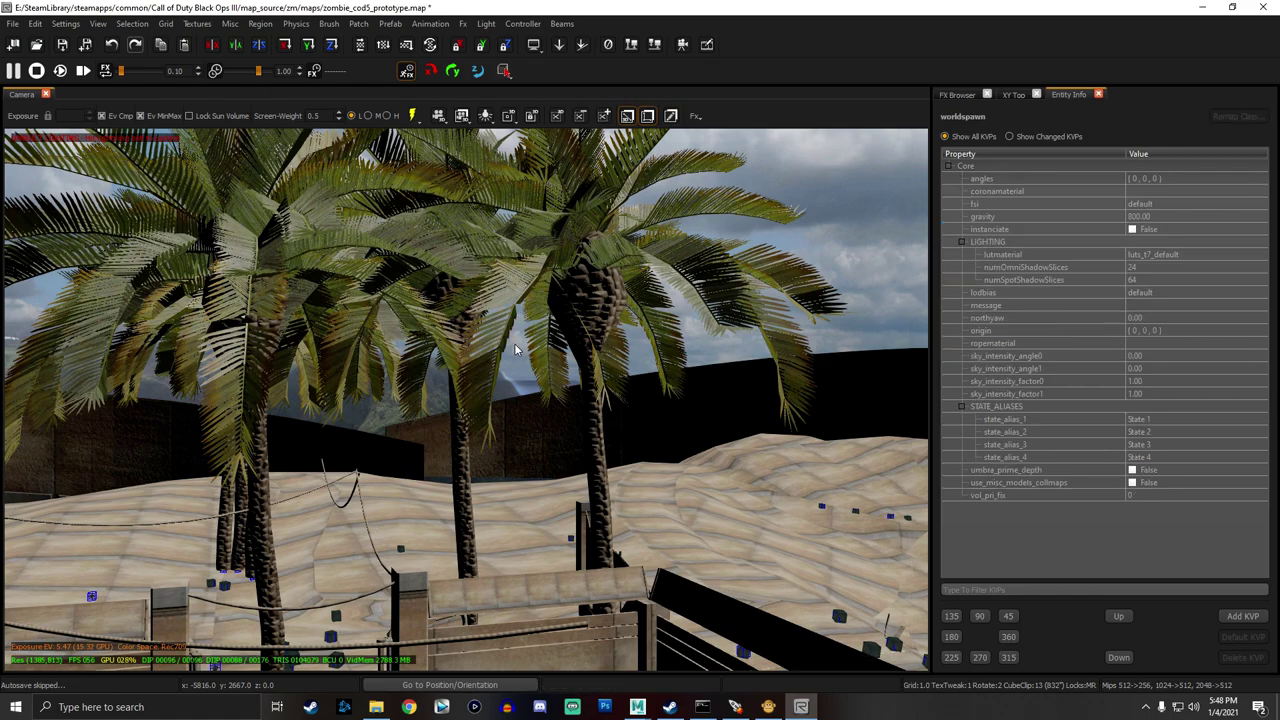
{"action": "left_click", "coordinate": [409, 116]}
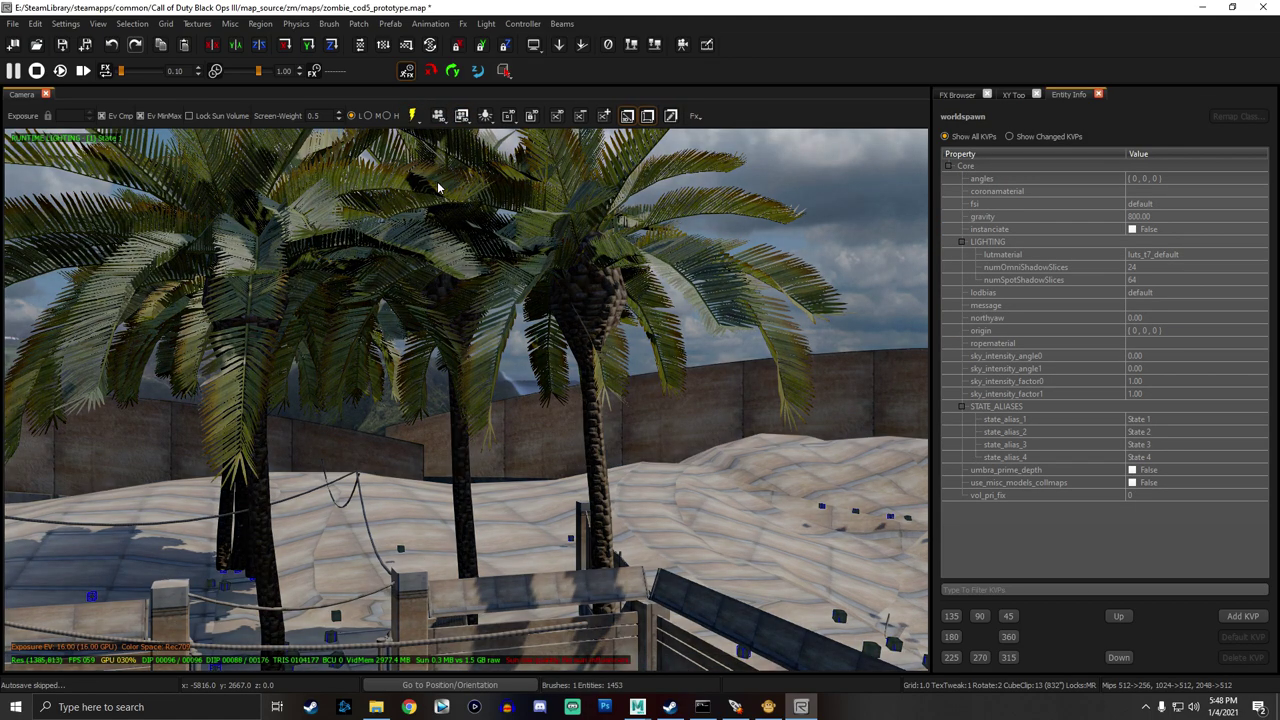
{"action": "right_click_drag", "start_coordinate": [464, 314], "coordinate": [464, 314]}
{"action": "right_click_drag", "start_coordinate": [490, 160], "coordinate": [540, 314]}
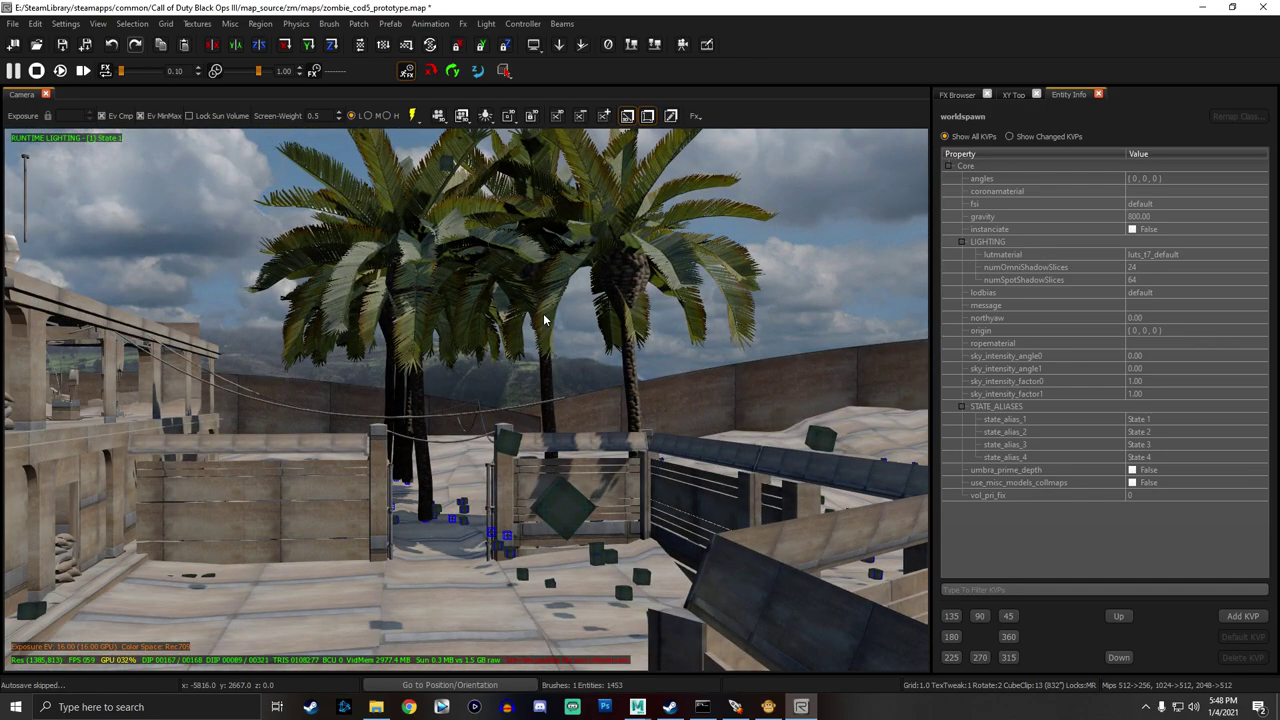
Search the entities for "weat", place a volume_weathergrime entity in front of the palm trees, and open its properties.
{"action": "key", "text": "b"}
{"action": "type", "text": "water"}
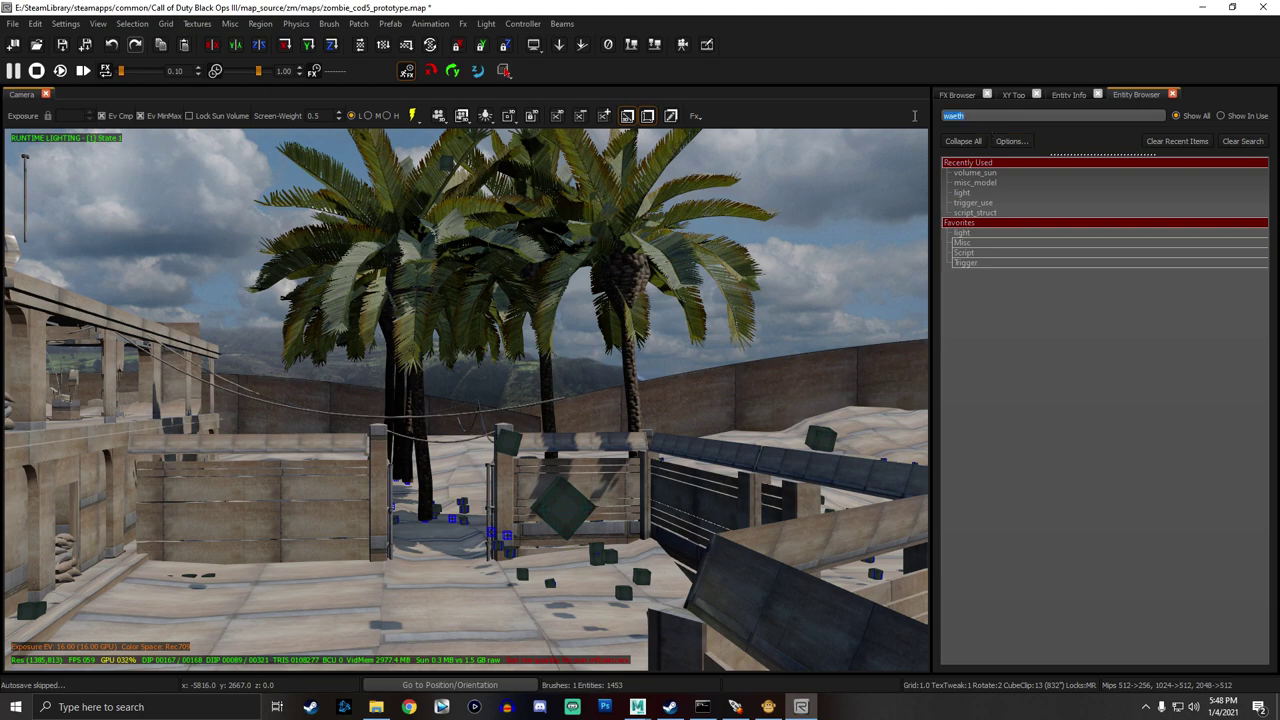
{"action": "type", "text": "weath"}
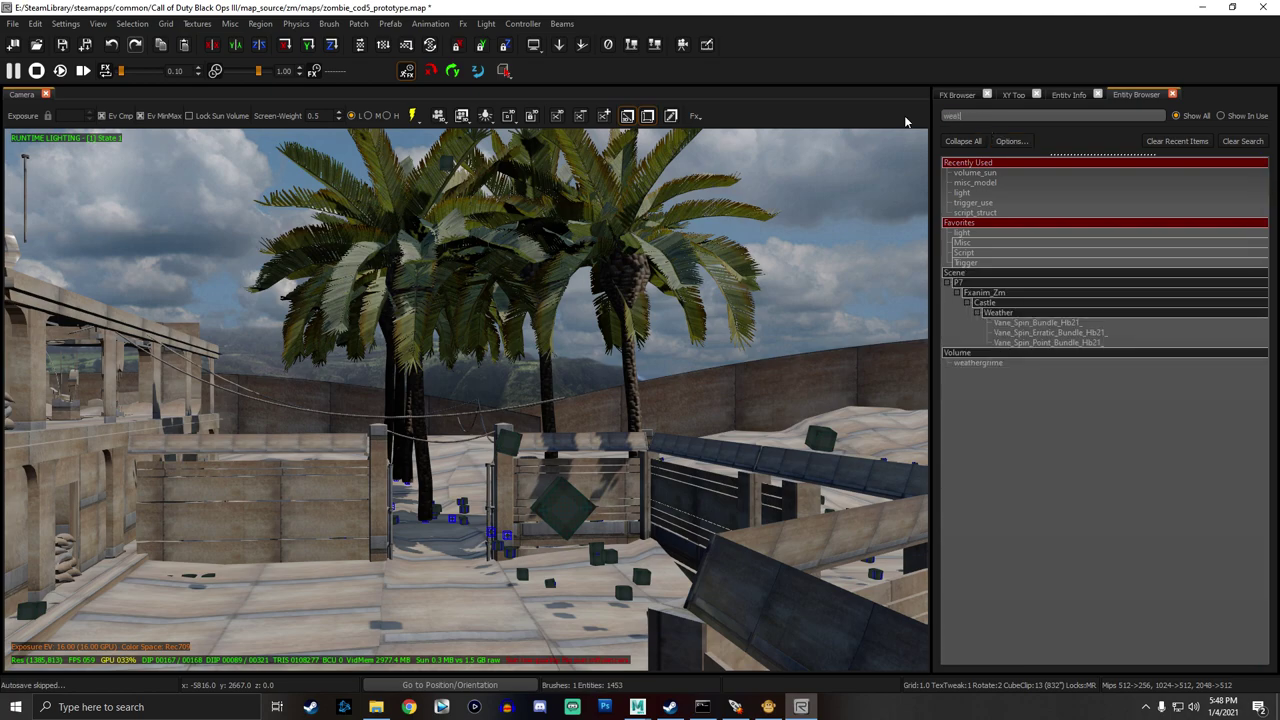
{"action": "left_click_drag", "start_coordinate": [990, 363], "coordinate": [565, 570]}
{"action": "left_click_drag", "start_coordinate": [455, 604], "coordinate": [455, 604]}
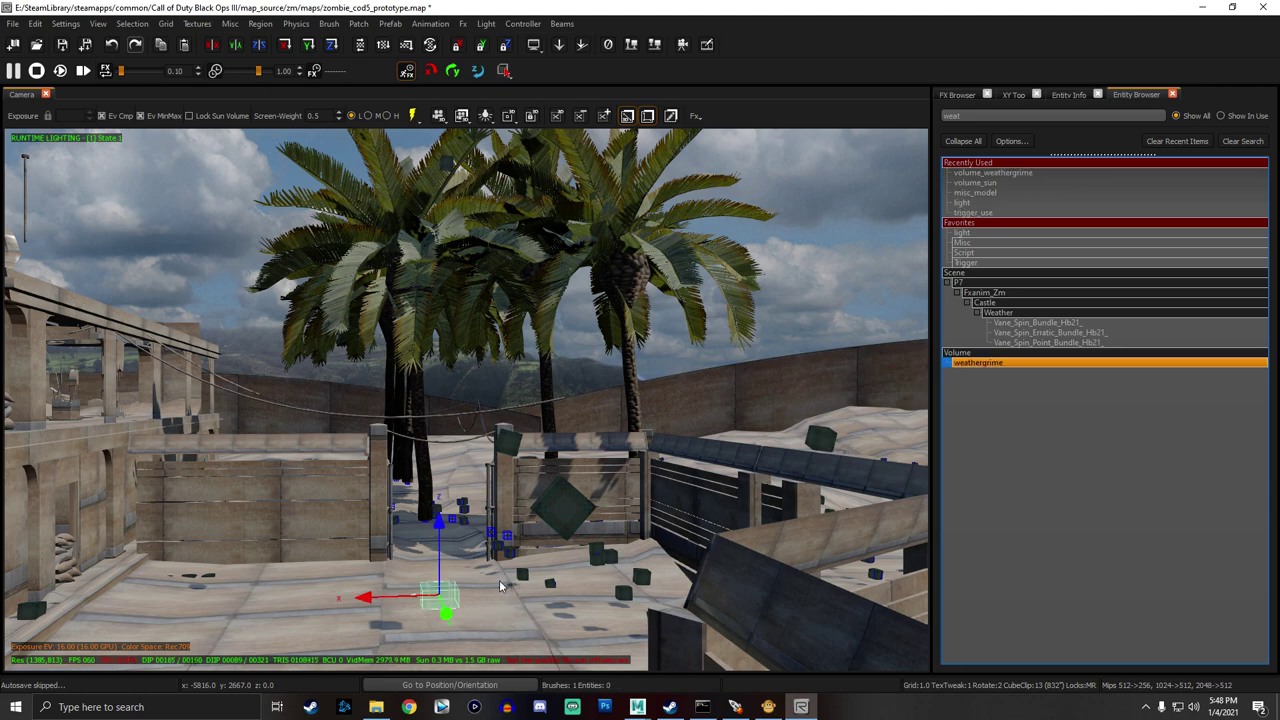
{"action": "key", "text": "n"}
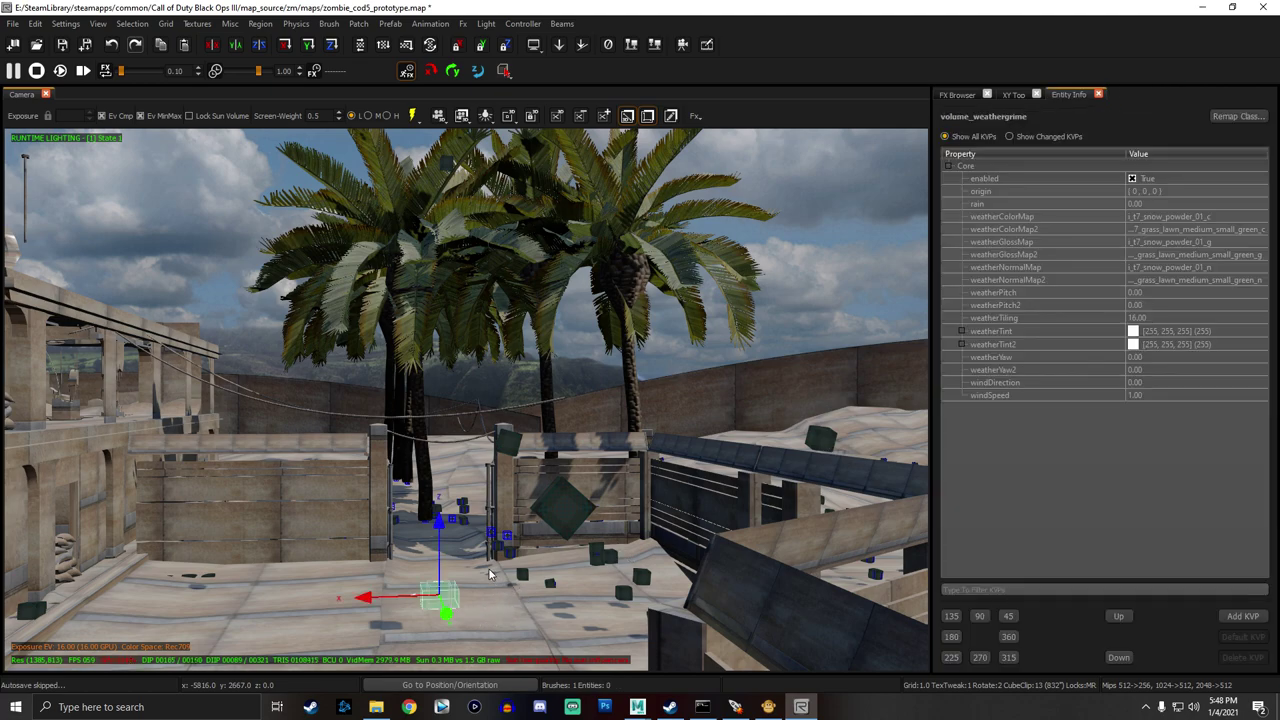
Enlarge the weathergrime volume in the top and front views so it encloses the whole map.
{"action": "key", "text": "n"}
{"action": "left_click_drag", "start_coordinate": [1072, 420], "coordinate": [1069, 330]}
{"action": "scroll", "coordinate": [1055, 477], "scroll_direction": "down", "scroll_amount": 4}
{"action": "left_click_drag", "start_coordinate": [1080, 428], "coordinate": [1162, 448]}
{"action": "left_click_drag", "start_coordinate": [1068, 510], "coordinate": [1067, 559]}
{"action": "key", "text": "ctrl+Tab"}
{"action": "left_click_drag", "start_coordinate": [1108, 350], "coordinate": [1114, 305]}
{"action": "left_click_drag", "start_coordinate": [1090, 436], "coordinate": [1092, 492]}
{"action": "key", "text": "ctrl+Tab"}
Examine the sunlit palm trees, the building's upper floor and the surrounding terrain with the camera.
{"action": "right_click_drag", "start_coordinate": [640, 405], "coordinate": [555, 340]}
{"action": "key", "text": "Up"}
{"action": "key", "text": "Up"}
{"action": "key", "text": "Up"}
{"action": "key", "text": "Up"}
{"action": "key", "text": "Up"}
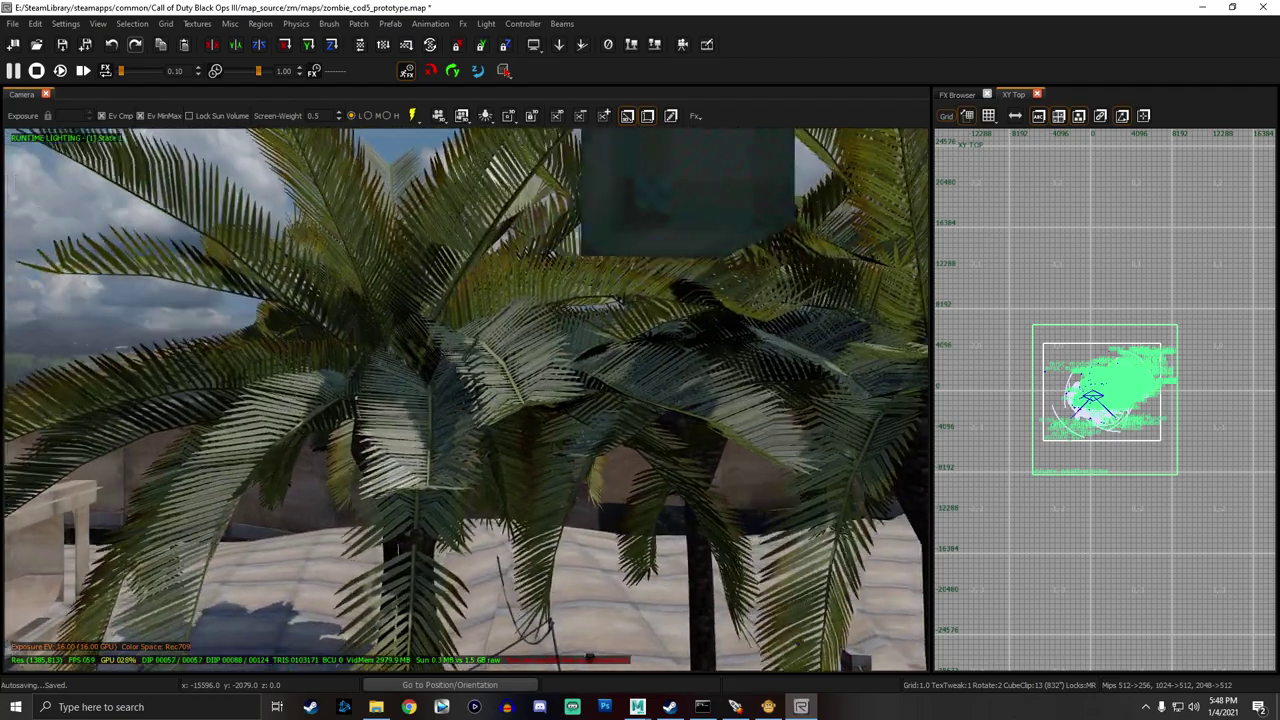
{"action": "key", "text": "Up"}
{"action": "key", "text": "Up"}
{"action": "key", "text": "Up"}
{"action": "key", "text": "Up"}
{"action": "key", "text": "Up"}
{"action": "key", "text": "Up"}
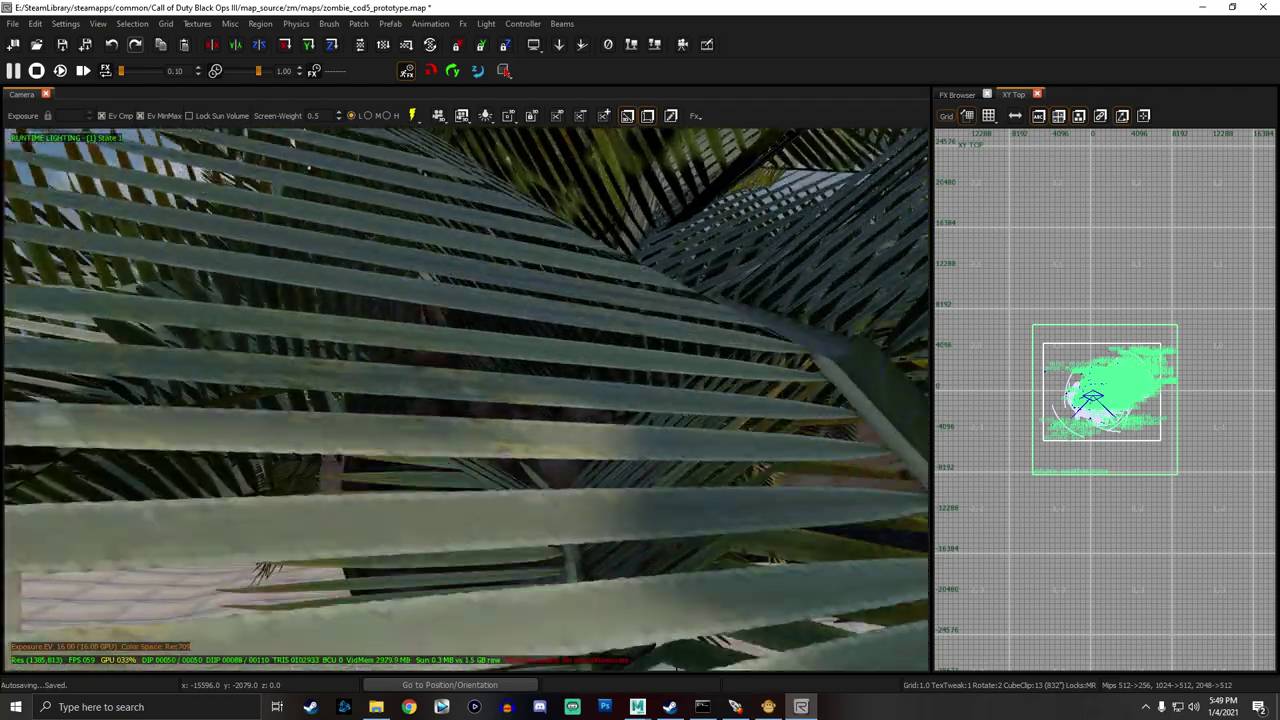
{"action": "key", "text": "Up"}
{"action": "right_click_drag", "start_coordinate": [675, 391], "coordinate": [285, 375]}
{"action": "key", "text": "Up"}
{"action": "key", "text": "Up"}
{"action": "key", "text": "Up"}
{"action": "key", "text": "Up"}
{"action": "key", "text": "Up"}
{"action": "key", "text": "Up"}
{"action": "right_click_drag", "start_coordinate": [466, 400], "coordinate": [256, 400]}
{"action": "right_click_drag", "start_coordinate": [466, 399], "coordinate": [625, 460]}
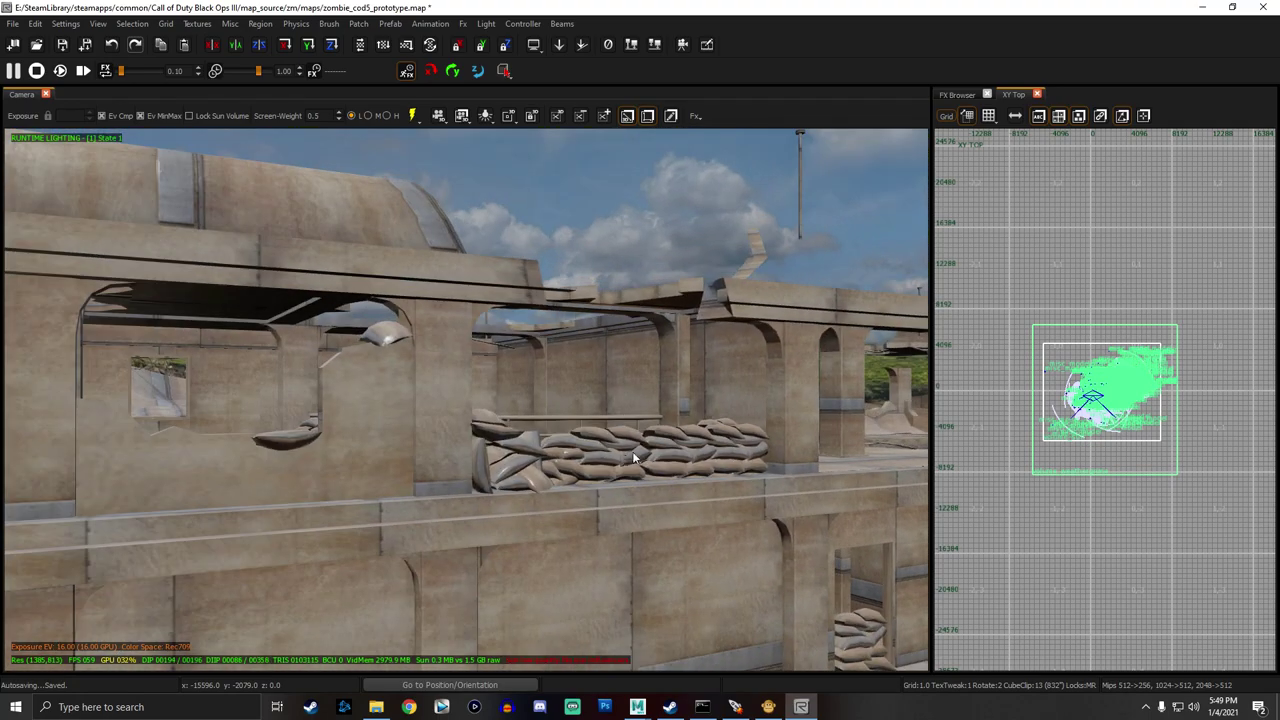
{"action": "right_click_drag", "start_coordinate": [686, 402], "coordinate": [620, 395]}
{"action": "right_click_drag", "start_coordinate": [485, 409], "coordinate": [494, 302]}
{"action": "right_click_drag", "start_coordinate": [717, 391], "coordinate": [746, 316]}
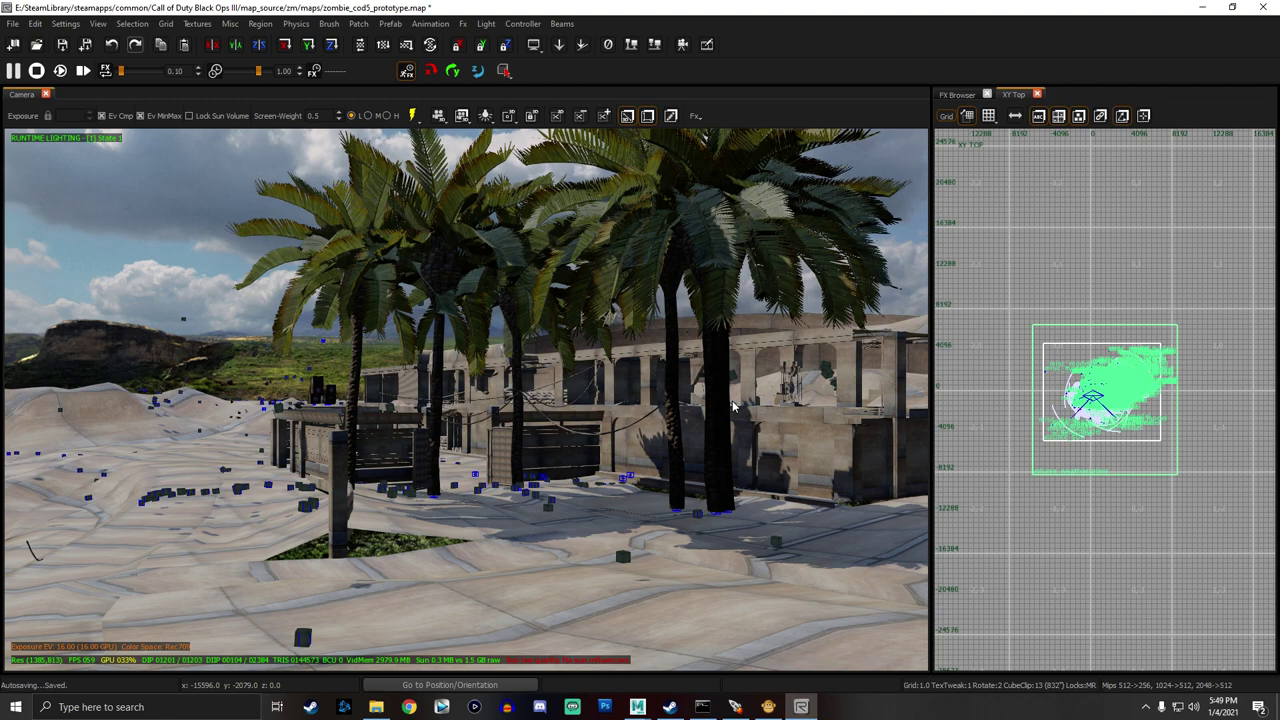
{"action": "right_click_drag", "start_coordinate": [732, 406], "coordinate": [692, 294]}
{"action": "right_click_drag", "start_coordinate": [522, 364], "coordinate": [534, 358]}
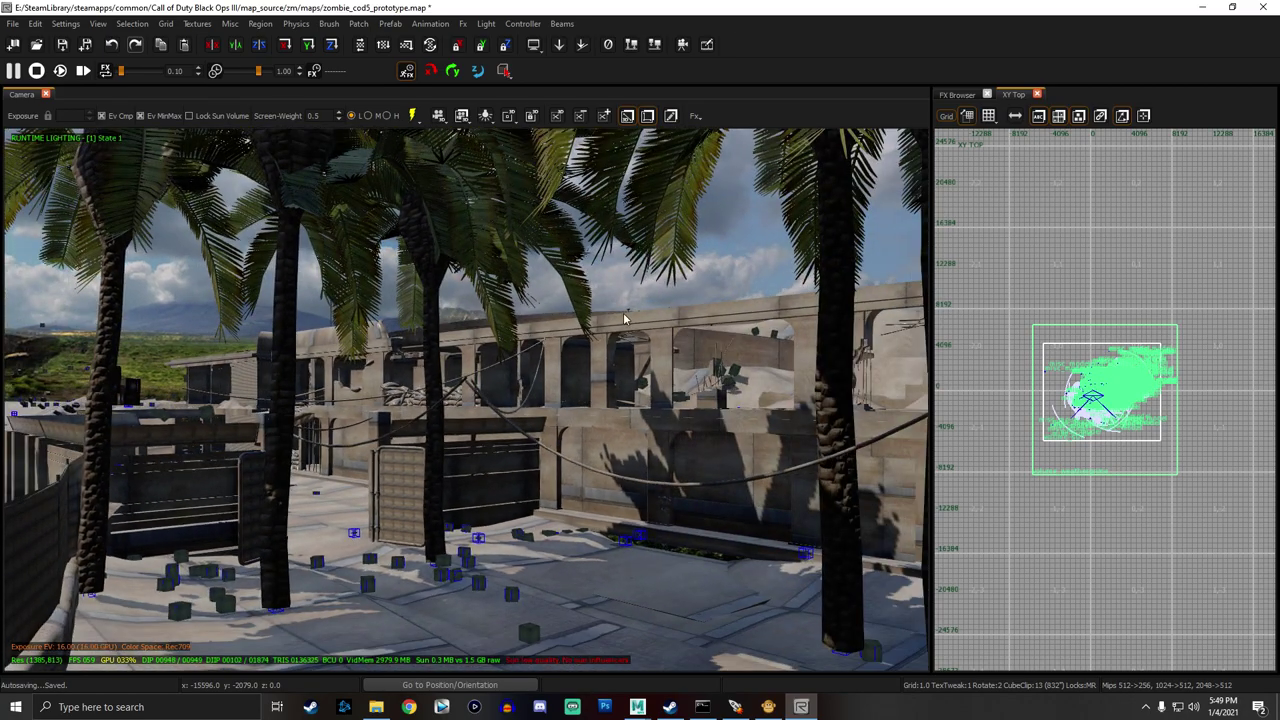
Switch to File Explorer and open the nuketown_zombies folder under model_export\sg4y\maps\zombies_maps.
{"action": "left_click", "coordinate": [1203, 9]}
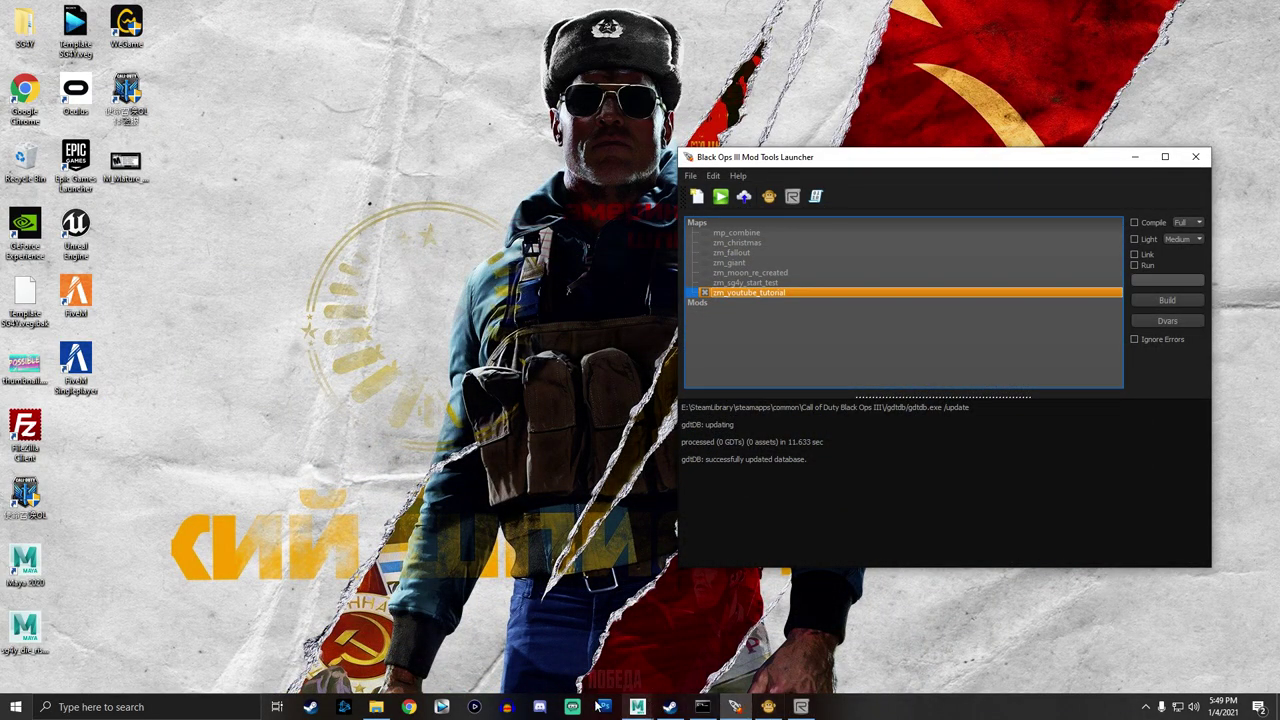
{"action": "left_click", "coordinate": [376, 707]}
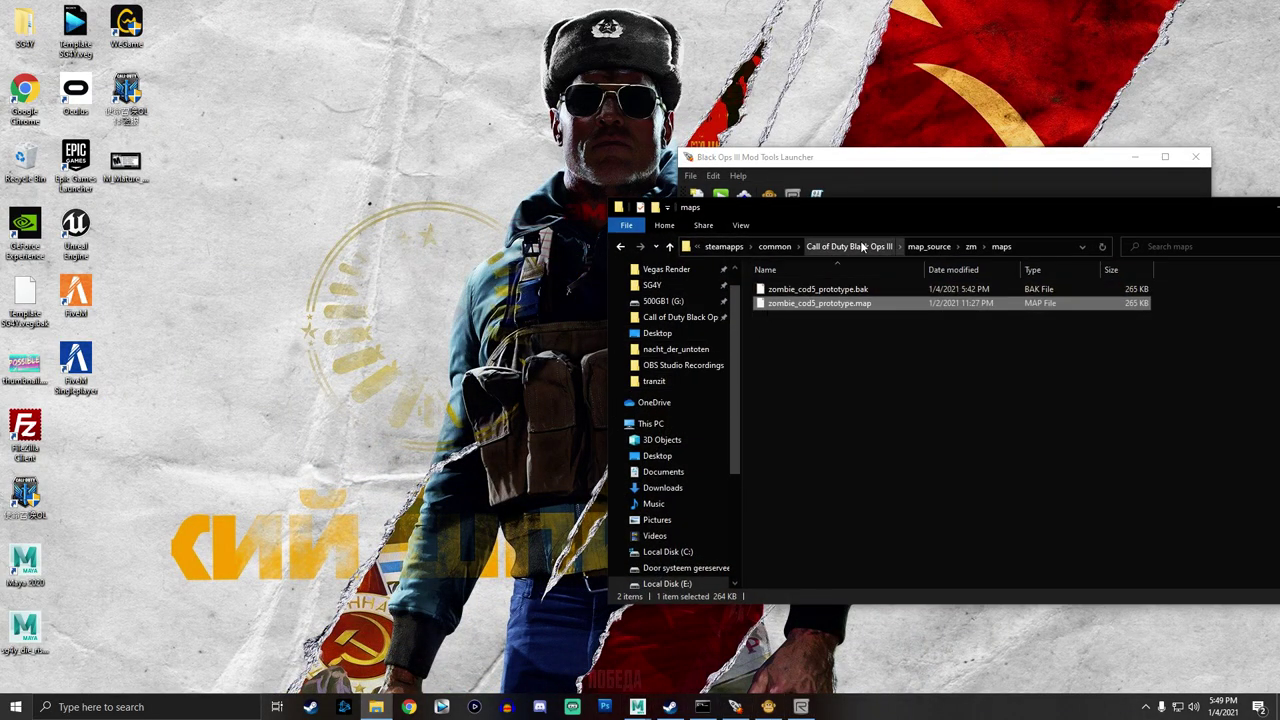
{"action": "left_click", "coordinate": [621, 247]}
{"action": "left_click", "coordinate": [622, 247]}
{"action": "left_click", "coordinate": [622, 247]}
{"action": "left_click", "coordinate": [622, 247]}
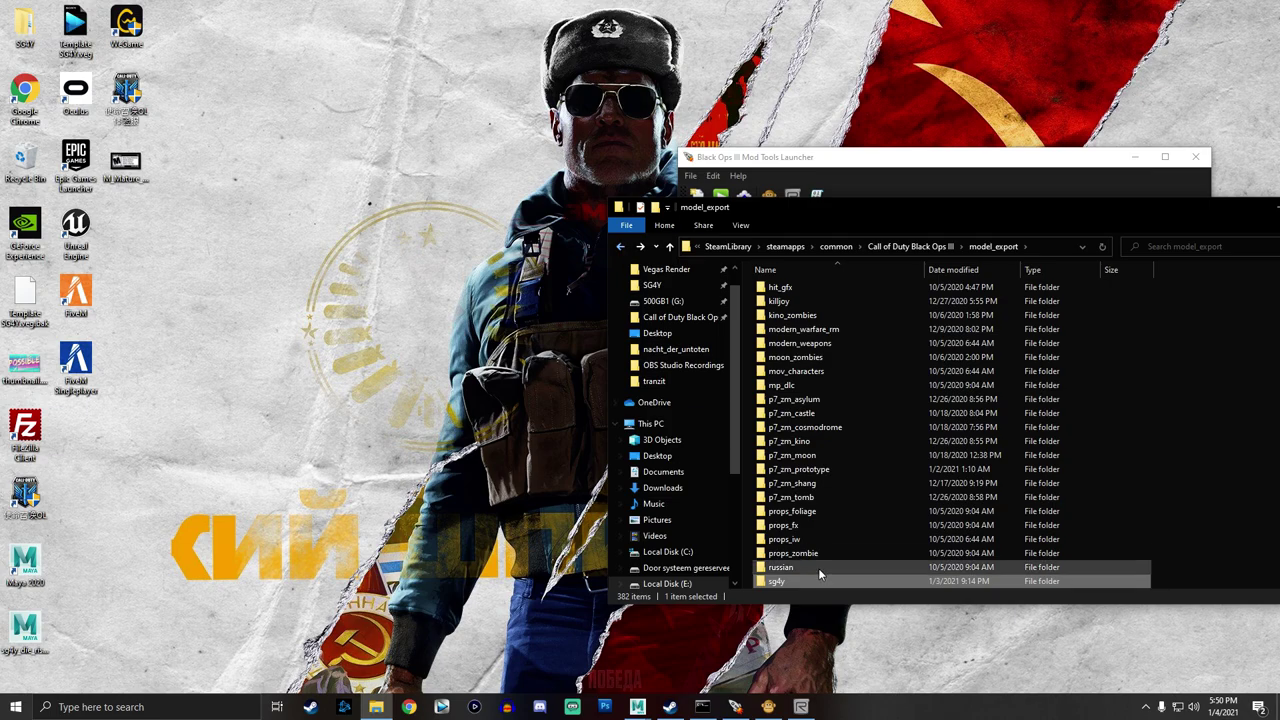
{"action": "double_click", "coordinate": [784, 580]}
{"action": "double_click", "coordinate": [800, 302]}
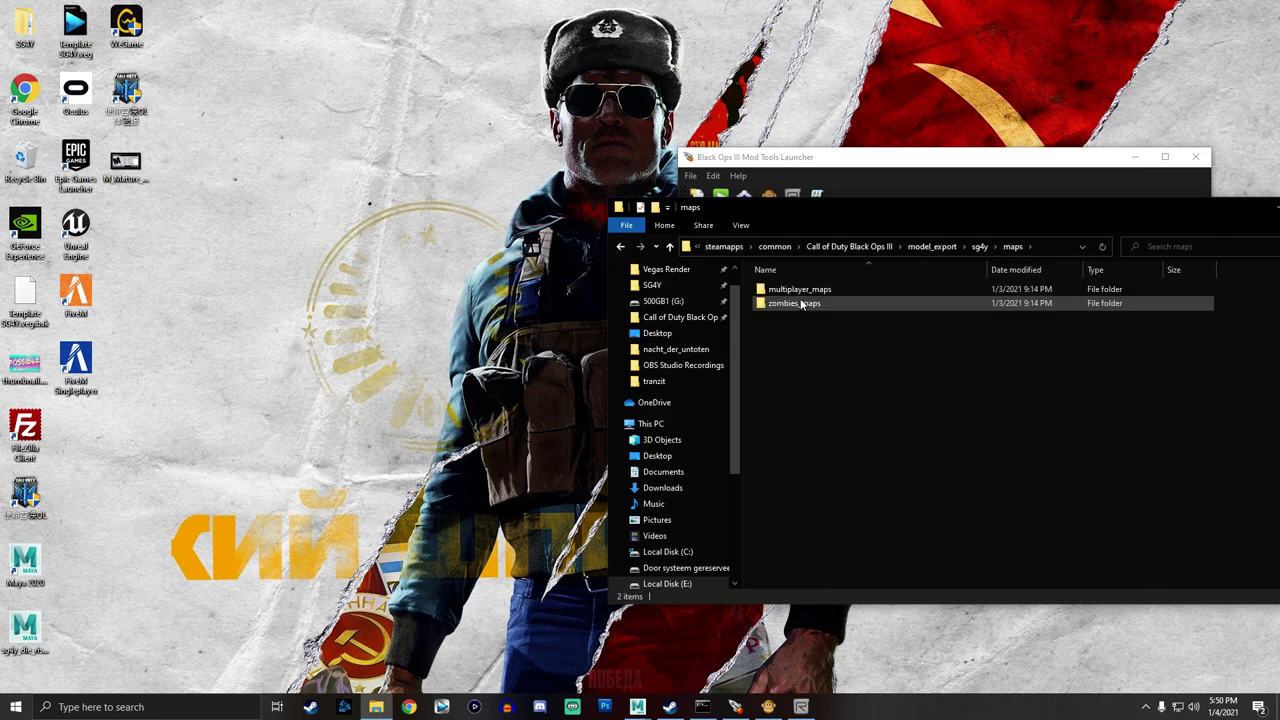
{"action": "double_click", "coordinate": [800, 306]}
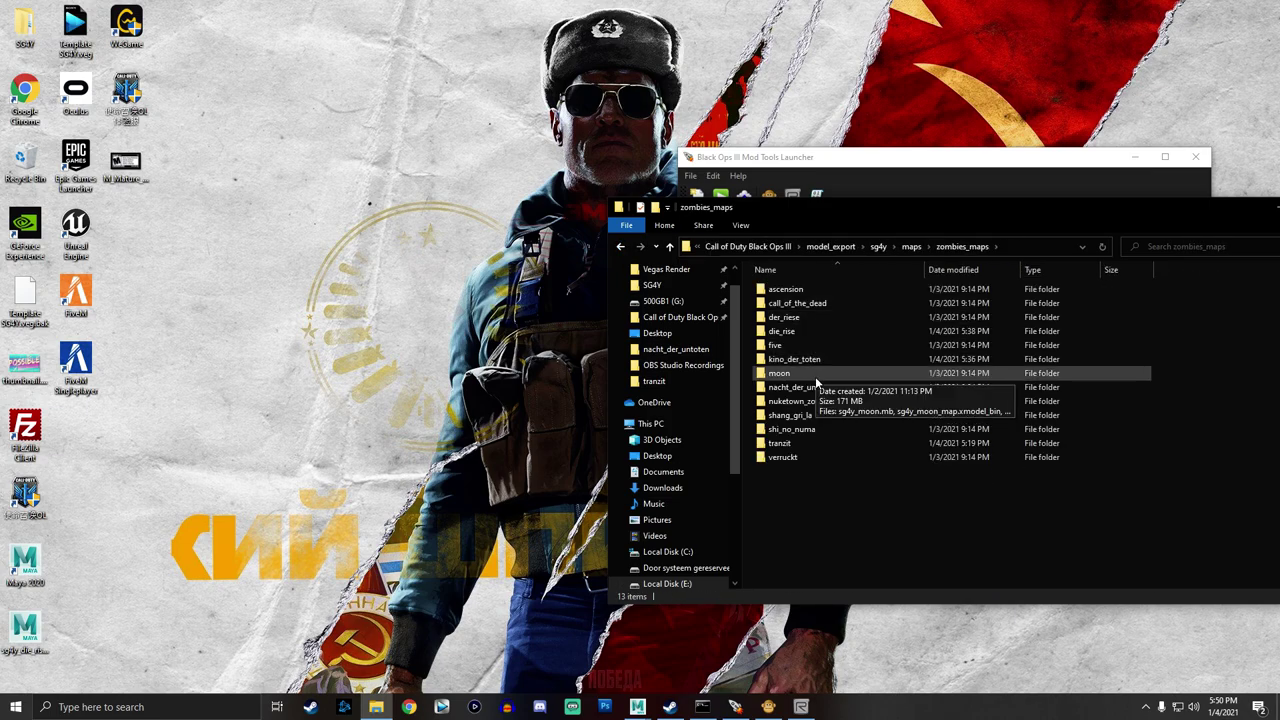
{"action": "double_click", "coordinate": [803, 401]}
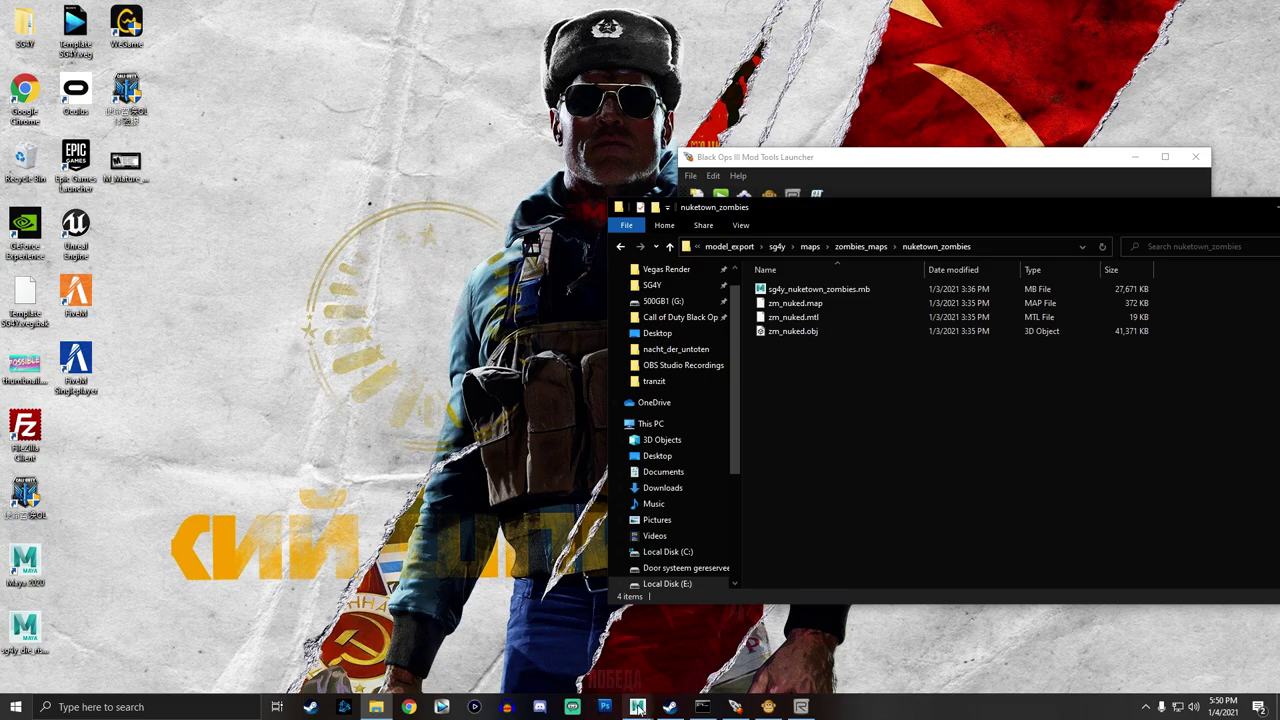
Close the sg4y_die_rise.mb scene in Maya and open sg4y_nuketown_zombies.mb from the nuketown_zombies folder.
{"action": "mouse_move", "coordinate": [637, 706]}
{"action": "left_click", "coordinate": [740, 621]}
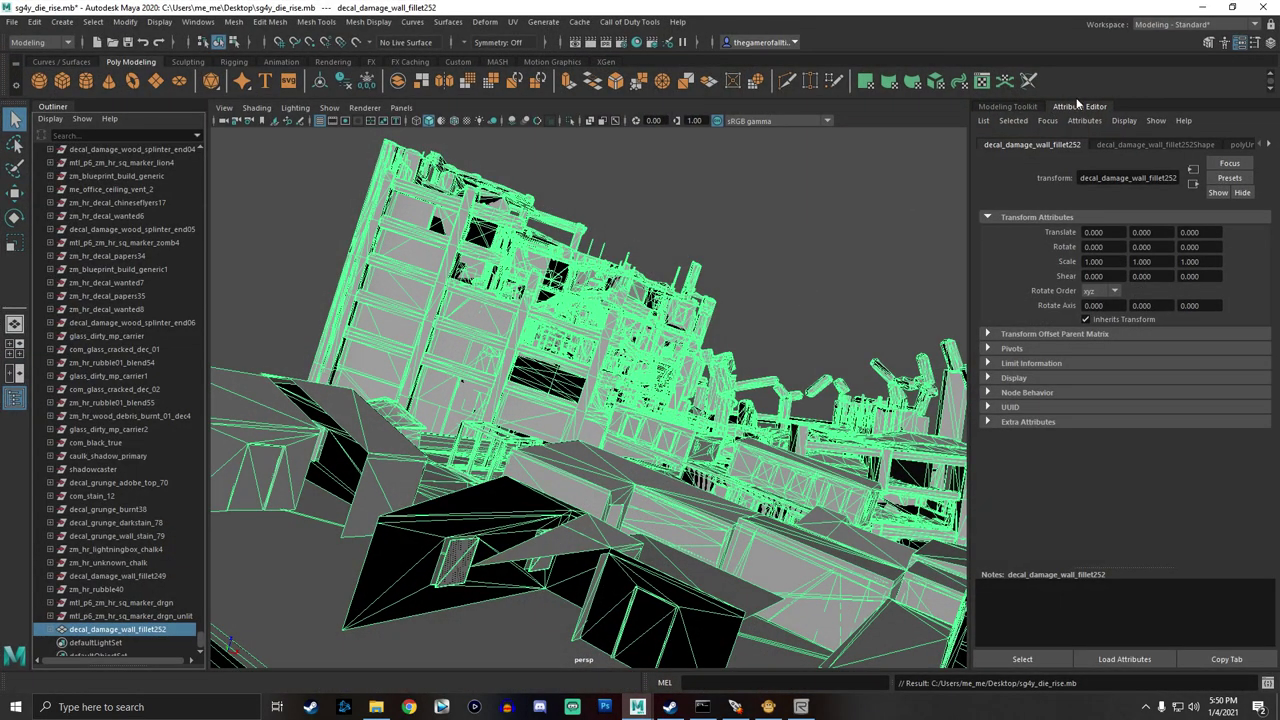
{"action": "left_click", "coordinate": [640, 356]}
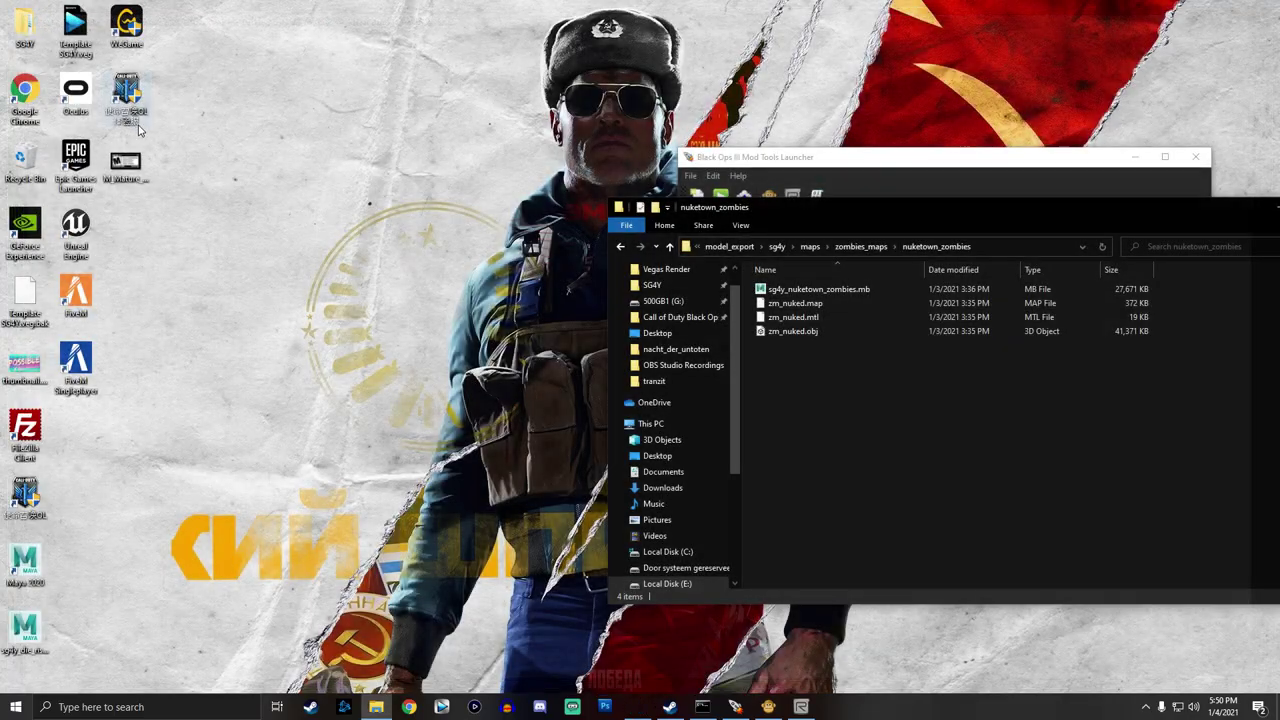
{"action": "left_click_drag", "start_coordinate": [790, 289], "coordinate": [766, 320]}
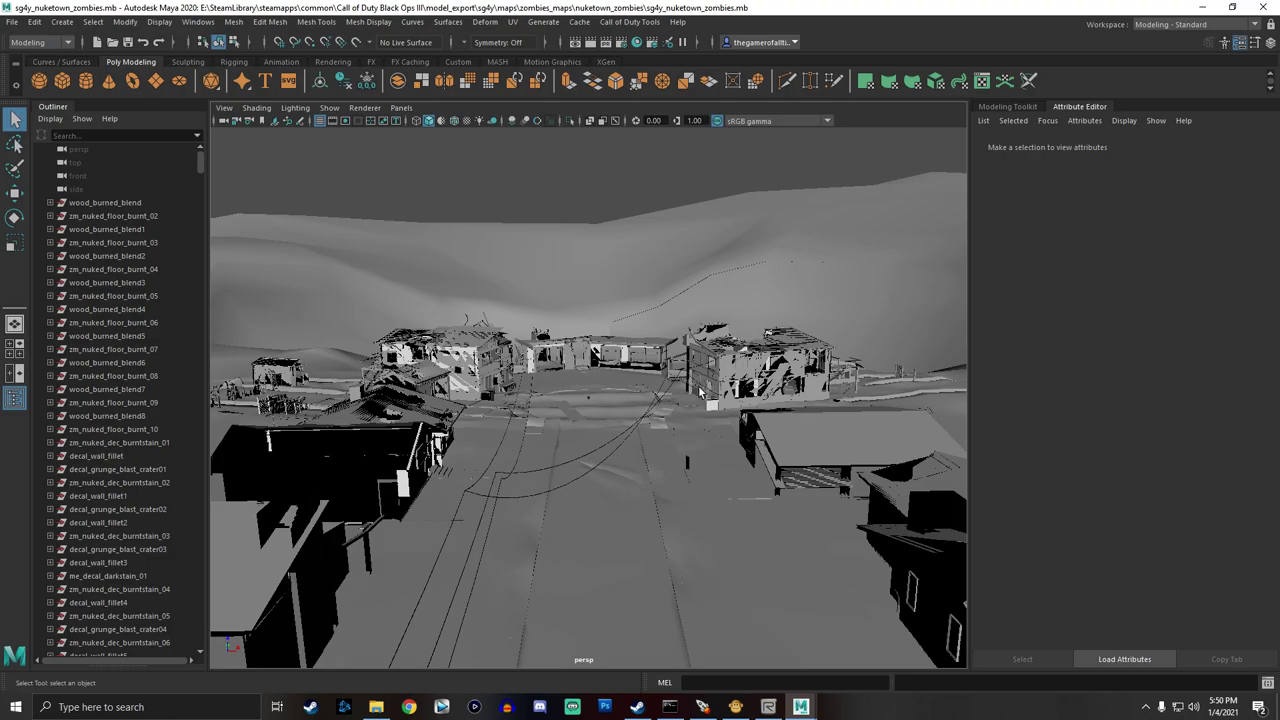
{"action": "right_click_drag", "start_coordinate": [600, 307], "coordinate": [609, 586], "text": "alt"}
{"action": "mouse_move", "coordinate": [558, 403]}
{"action": "right_mouse_down", "text": "alt"}
{"action": "mouse_move", "coordinate": [615, 709]}
{"action": "mouse_move", "coordinate": [566, 122]}
{"action": "mouse_move", "coordinate": [647, 648]}
{"action": "mouse_move", "coordinate": [631, 457]}
{"action": "mouse_move", "coordinate": [654, 634]}
{"action": "mouse_move", "coordinate": [663, 606]}
{"action": "mouse_move", "coordinate": [638, 613]}
{"action": "mouse_move", "coordinate": [611, 529]}
{"action": "mouse_move", "coordinate": [618, 706]}
{"action": "mouse_move", "coordinate": [600, 680]}
{"action": "mouse_move", "coordinate": [509, 633]}
{"action": "mouse_move", "coordinate": [560, 470]}
{"action": "mouse_move", "coordinate": [597, 594]}
{"action": "mouse_move", "coordinate": [597, 537]}
{"action": "mouse_move", "coordinate": [606, 589]}
{"action": "mouse_move", "coordinate": [603, 157]}
{"action": "mouse_move", "coordinate": [586, 346]}
{"action": "mouse_move", "coordinate": [623, 437]}
{"action": "mouse_move", "coordinate": [600, 237]}
{"action": "mouse_move", "coordinate": [609, 534]}
{"action": "mouse_move", "coordinate": [565, 420]}
{"action": "mouse_move", "coordinate": [560, 451]}
{"action": "mouse_move", "coordinate": [563, 180]}
{"action": "mouse_move", "coordinate": [575, 420]}
{"action": "right_mouse_up", "text": "alt"}
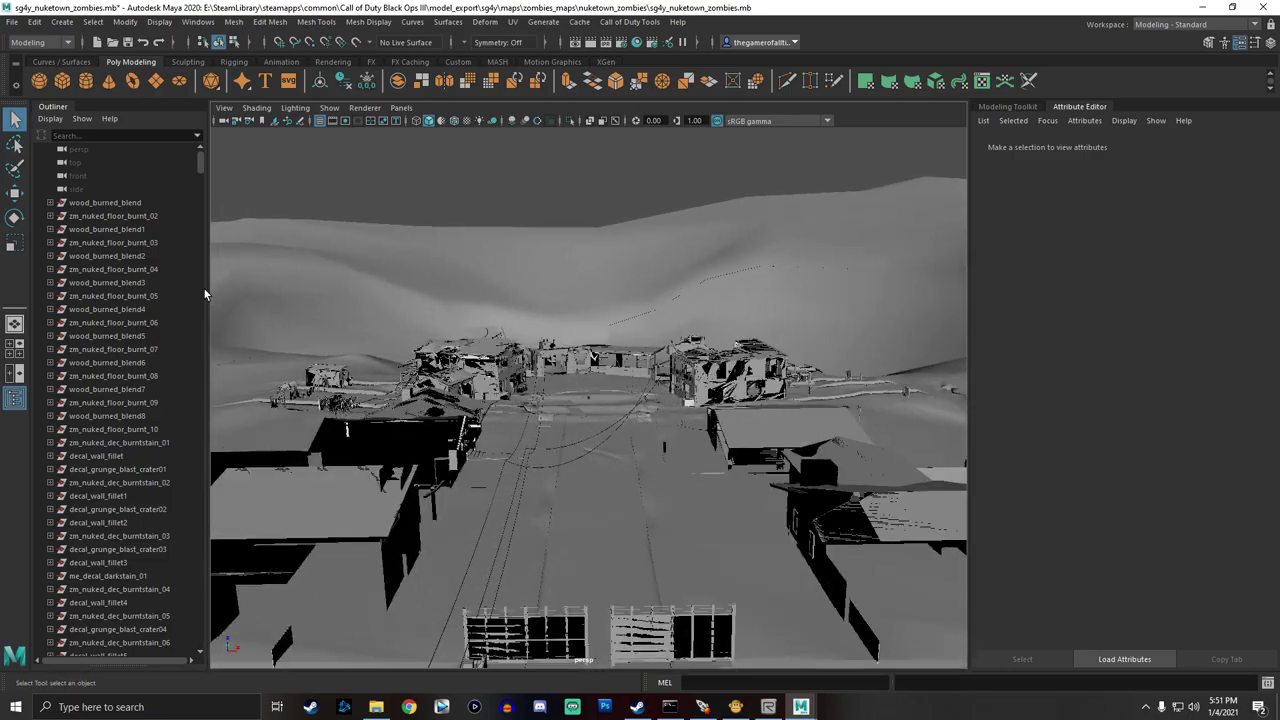
Select the wood_burned_blend60 map mesh at the end of the Outliner and open the Export XModel dialog.
{"action": "left_click", "coordinate": [130, 204]}
{"action": "left_click_drag", "start_coordinate": [201, 170], "coordinate": [178, 648]}
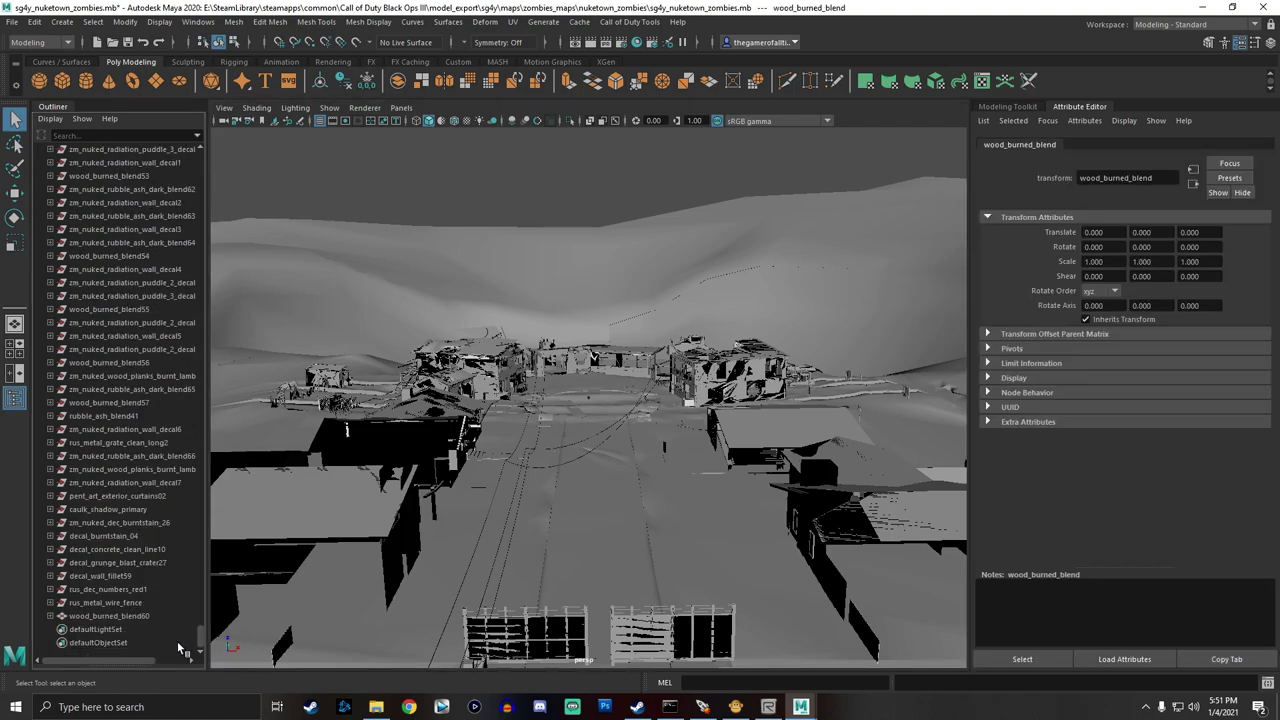
{"action": "left_click", "coordinate": [121, 617]}
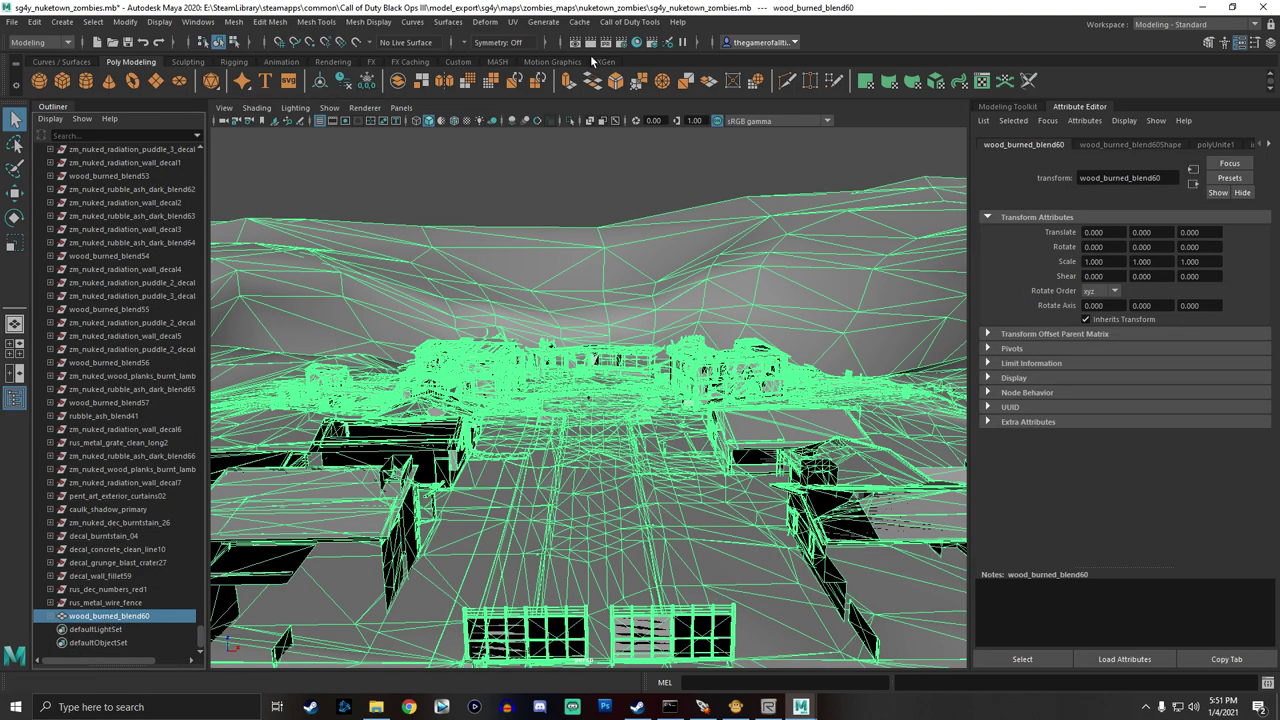
{"action": "left_click", "coordinate": [629, 21]}
{"action": "left_click", "coordinate": [625, 46]}
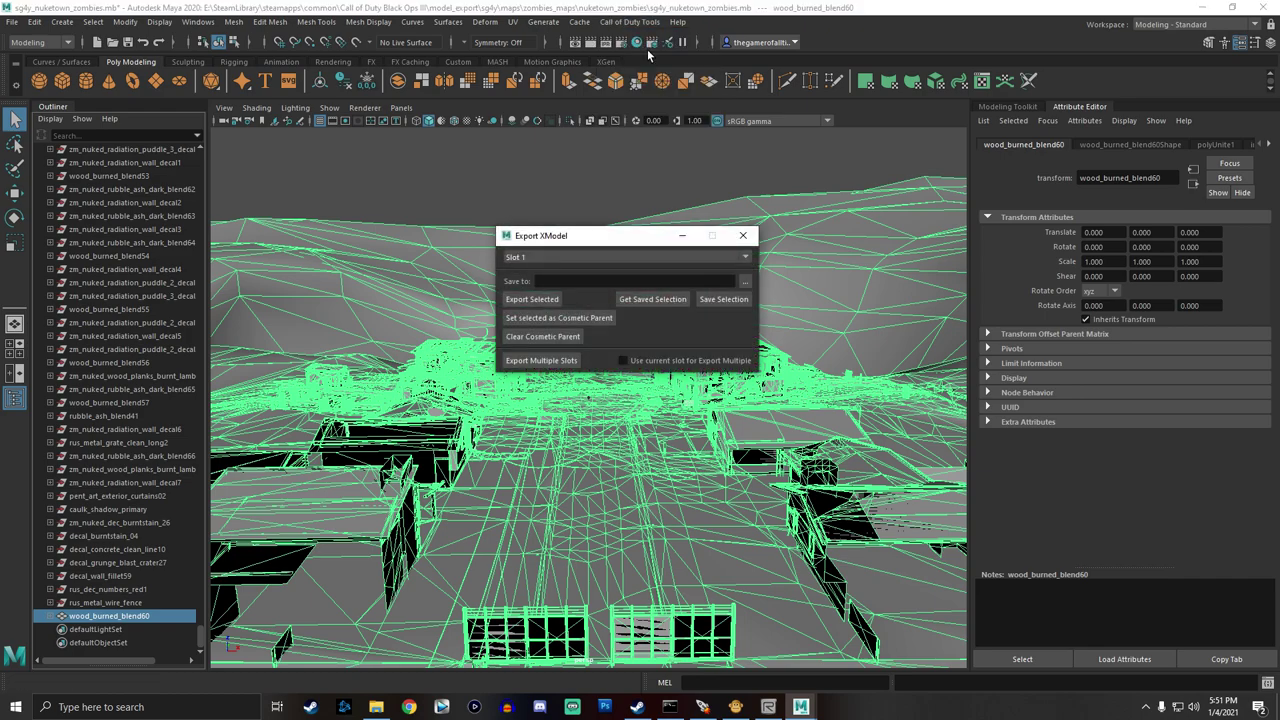
Set the XModel save path to sg4y_nuketown_zombies_map in the model_export\sg4y\maps\zombies_maps\nuketown_zombies folder.
{"action": "left_click", "coordinate": [745, 282]}
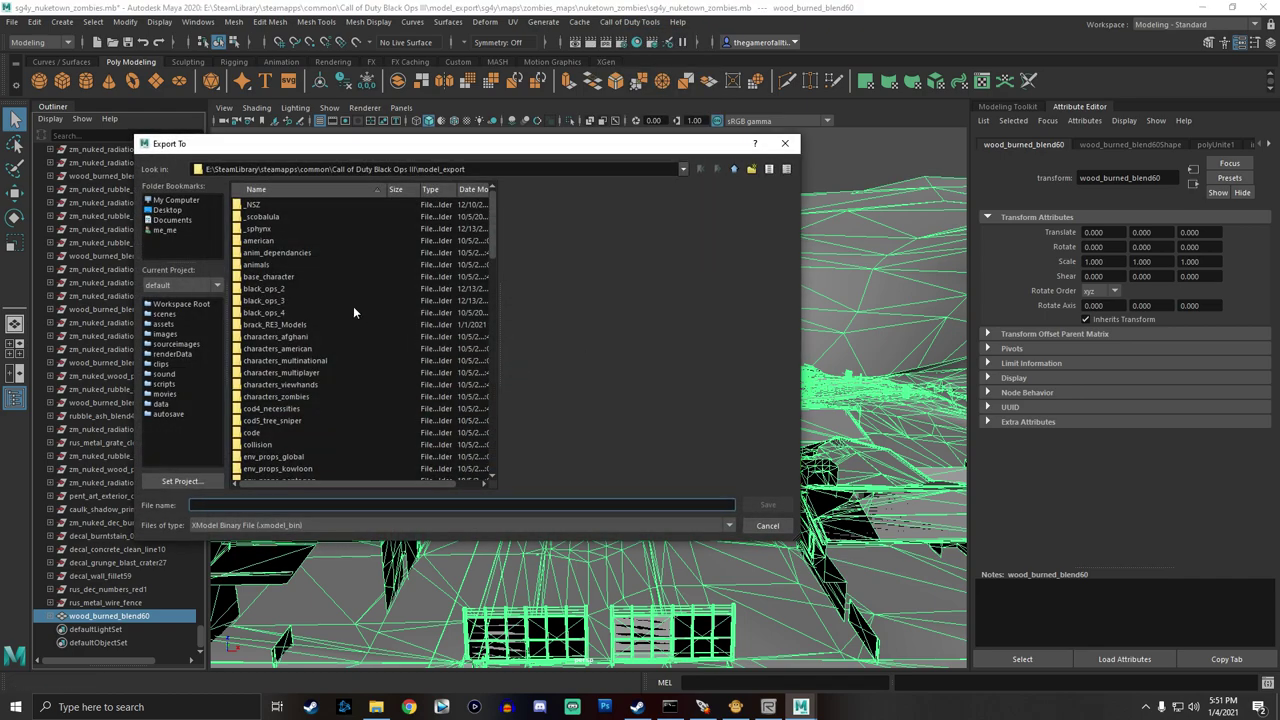
{"action": "left_click", "coordinate": [271, 264]}
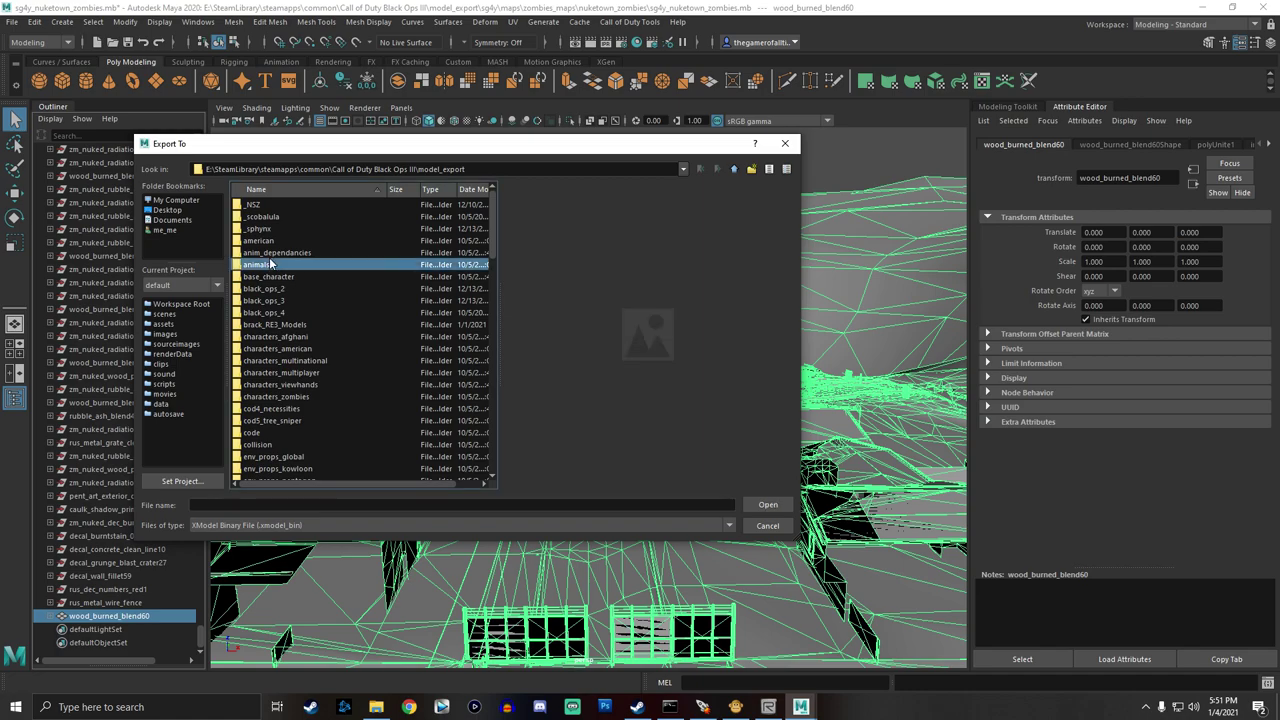
{"action": "key", "text": "s"}
{"action": "double_click", "coordinate": [279, 468]}
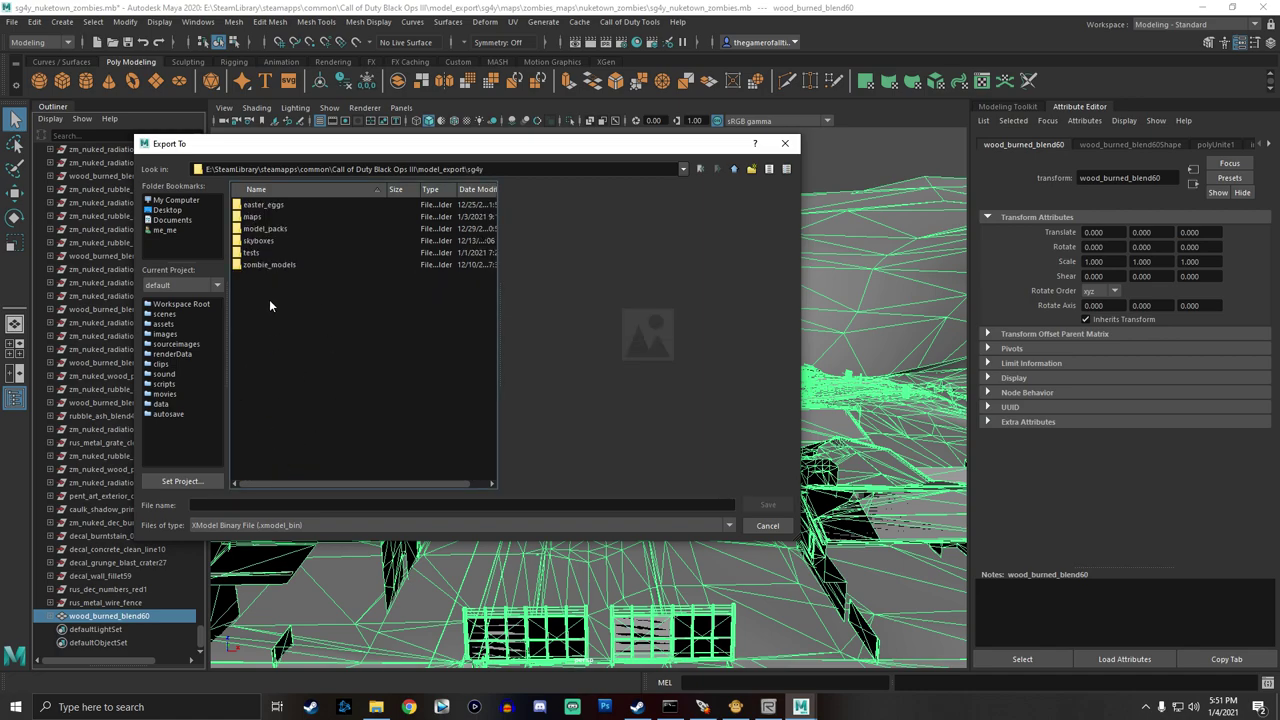
{"action": "double_click", "coordinate": [265, 218]}
{"action": "double_click", "coordinate": [266, 218]}
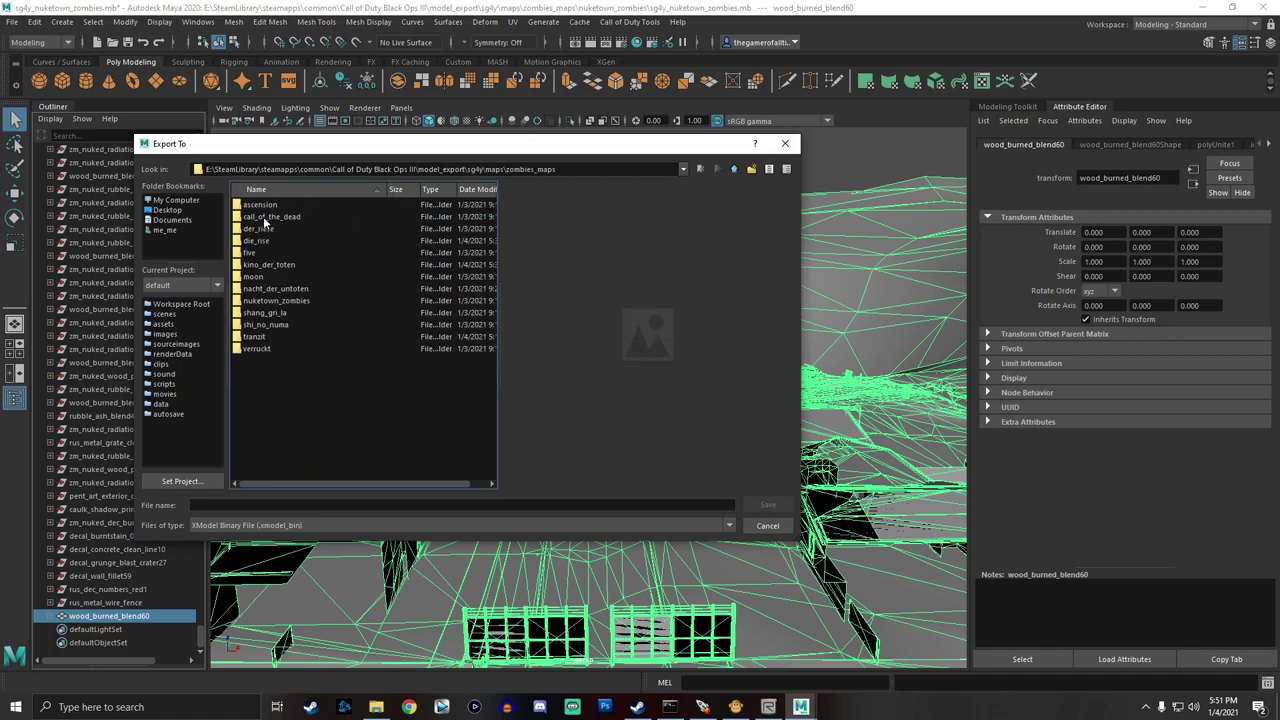
{"action": "double_click", "coordinate": [276, 301]}
{"action": "left_click", "coordinate": [264, 505]}
{"action": "type", "text": "sg4y_nuketown_zombies_map"}
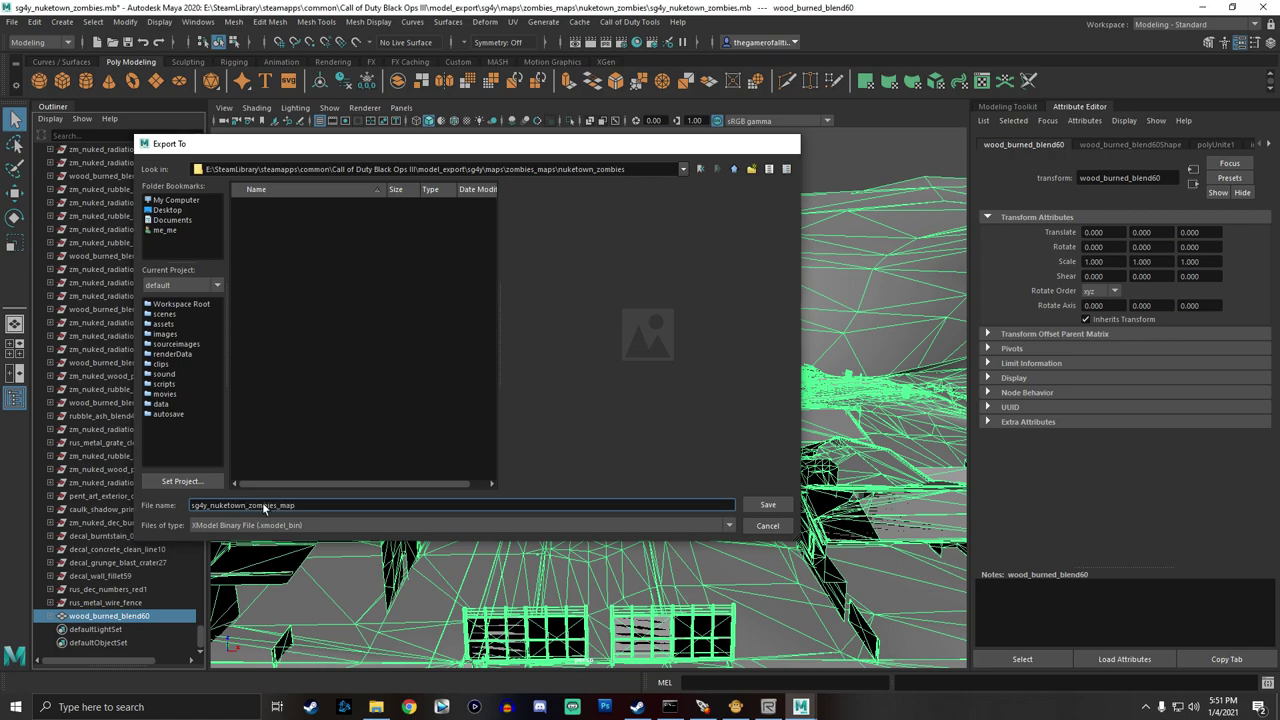
{"action": "key", "text": "Return"}
Export the selected map as an XModel without saving the scene changes, and close the progress and export dialogs.
{"action": "left_click", "coordinate": [522, 297]}
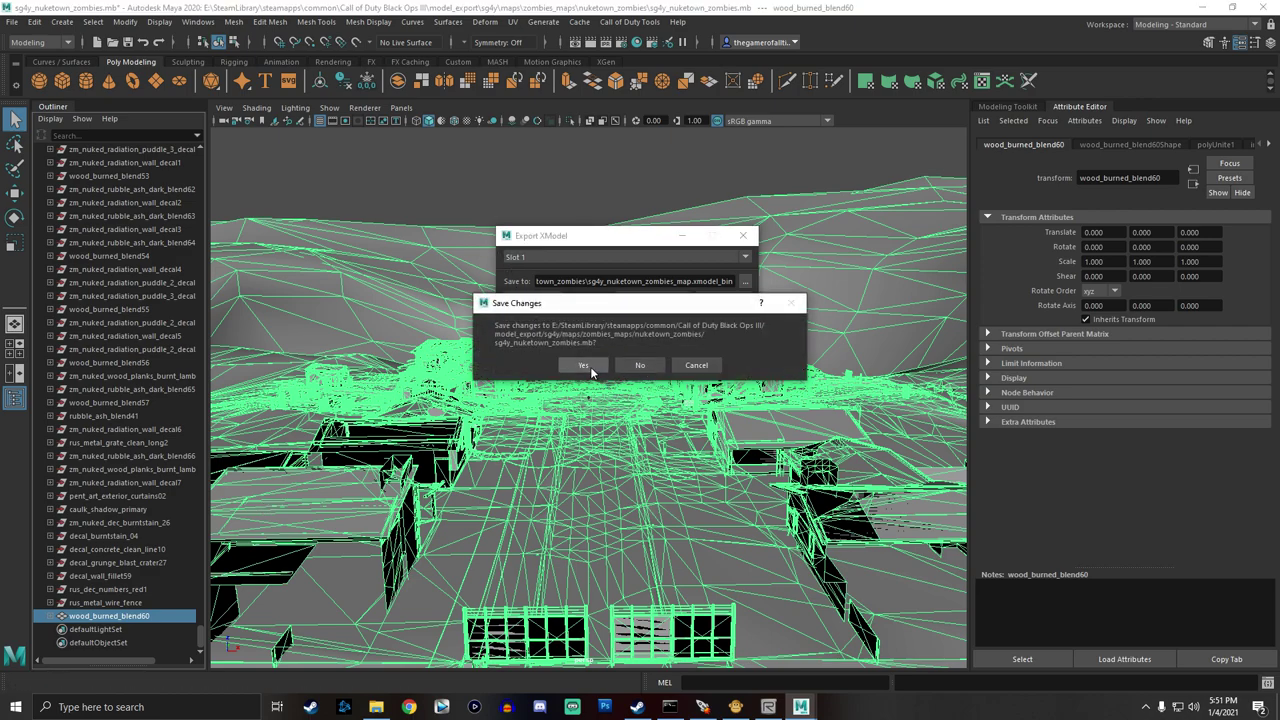
{"action": "left_click", "coordinate": [640, 366]}
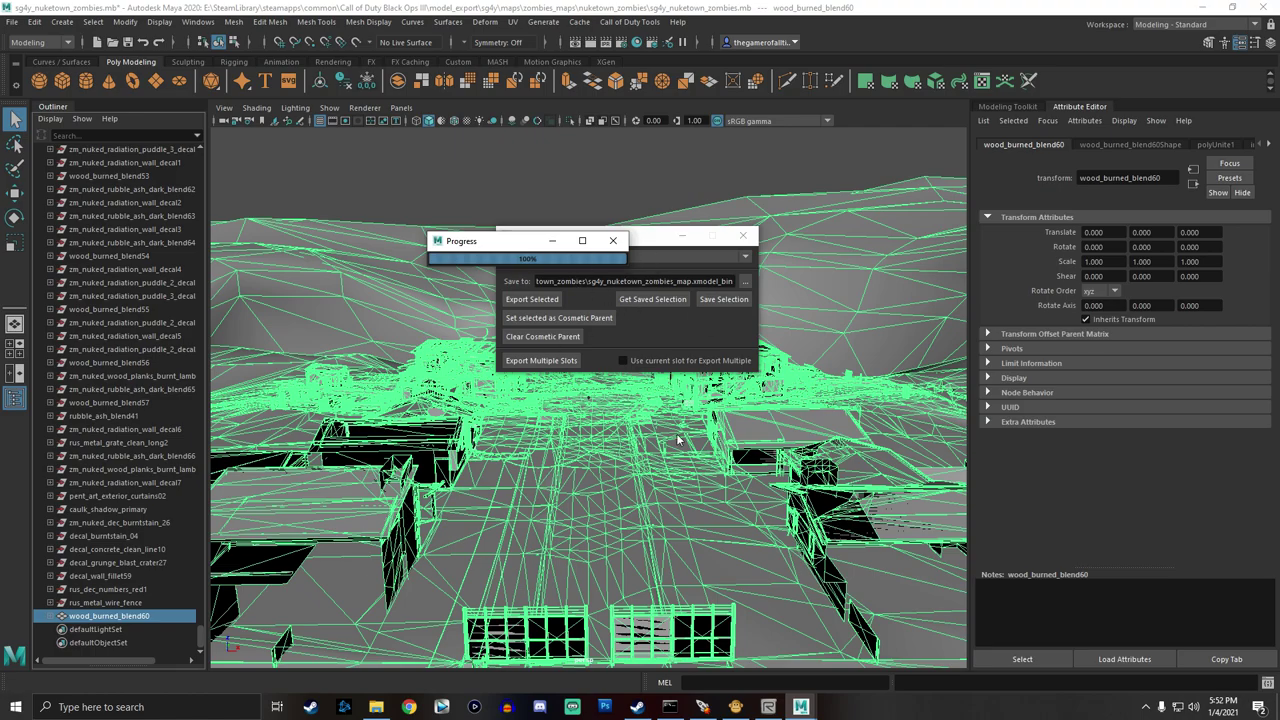
{"action": "left_click", "coordinate": [612, 242]}
{"action": "left_click", "coordinate": [742, 236]}
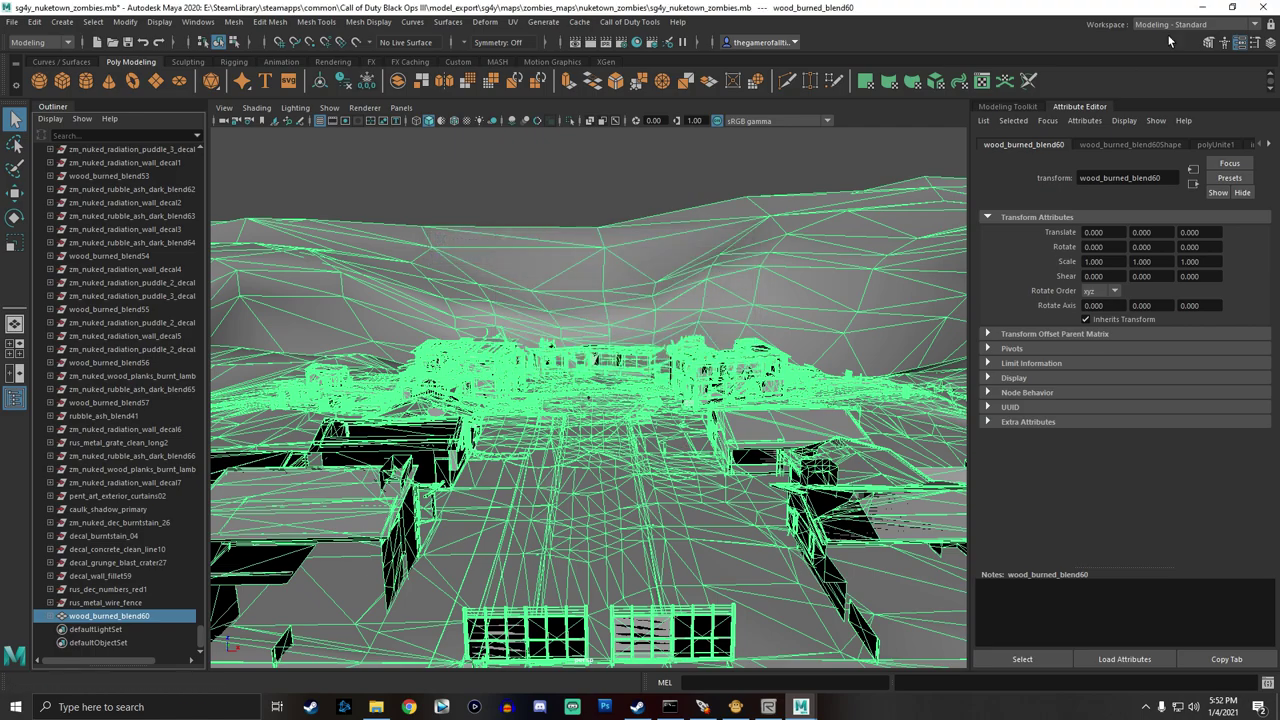
Switch to the Asset Property Editor and create a GDT file named sg4y_nuketown_zombies in the nuketown_zombies folder.
{"action": "left_click", "coordinate": [1207, 7]}
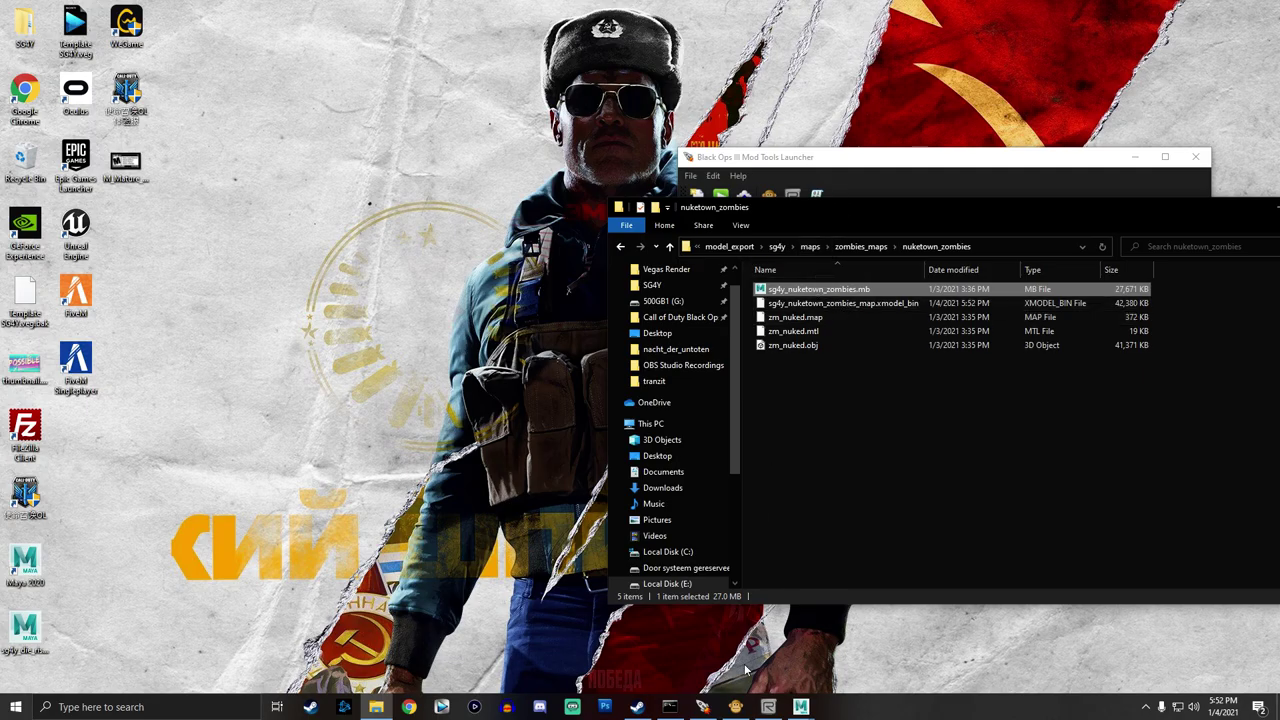
{"action": "left_click", "coordinate": [736, 707]}
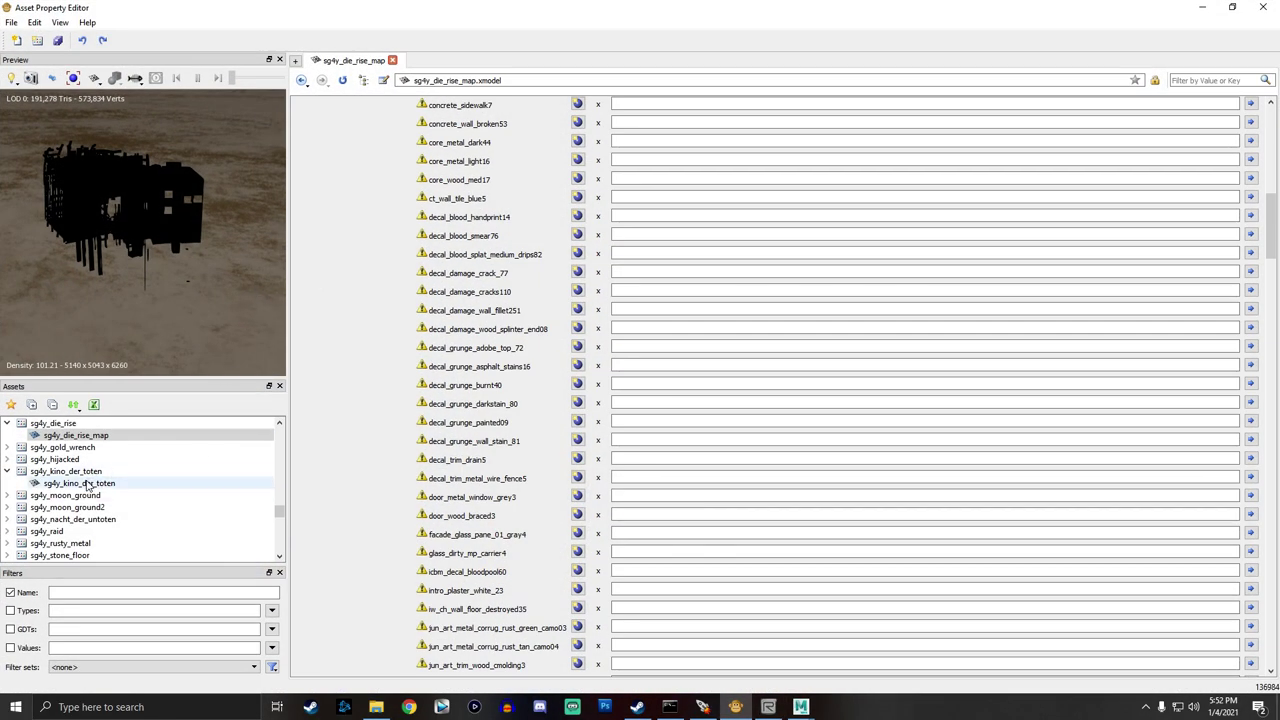
{"action": "left_click", "coordinate": [37, 40]}
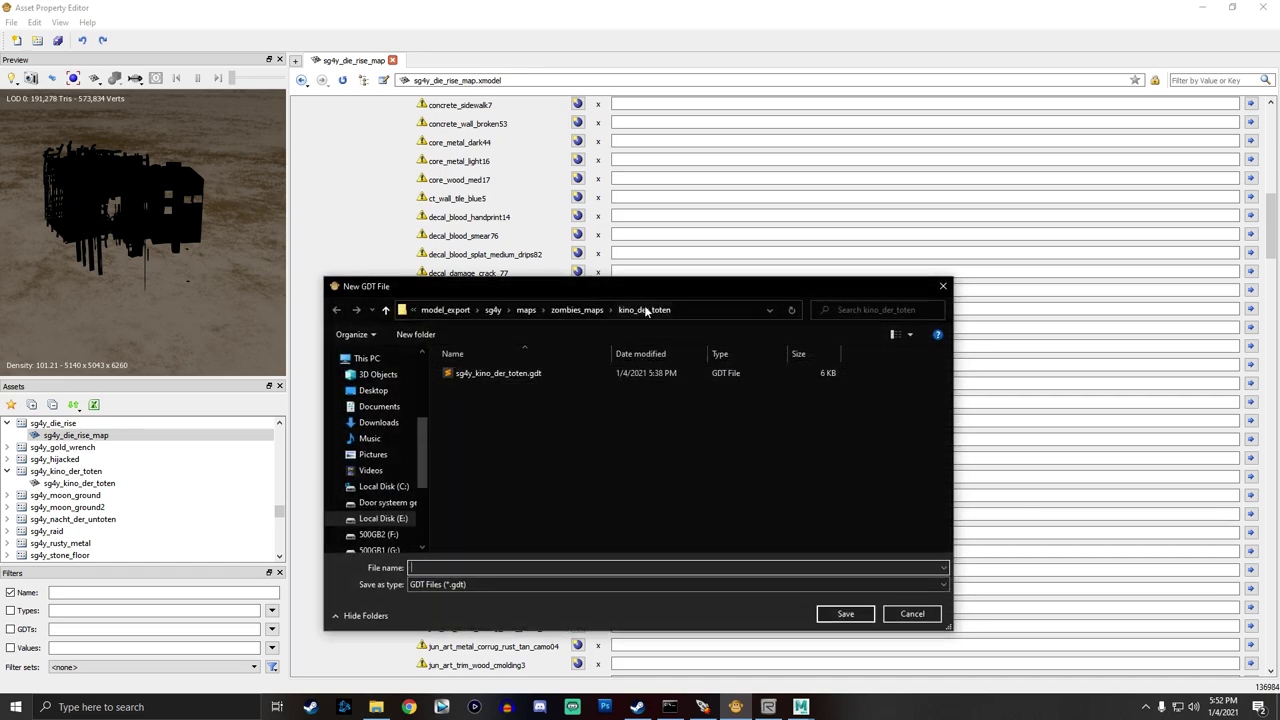
{"action": "left_click", "coordinate": [577, 310]}
{"action": "double_click", "coordinate": [511, 487]}
{"action": "left_click", "coordinate": [484, 567]}
{"action": "type", "text": "sg4y"}
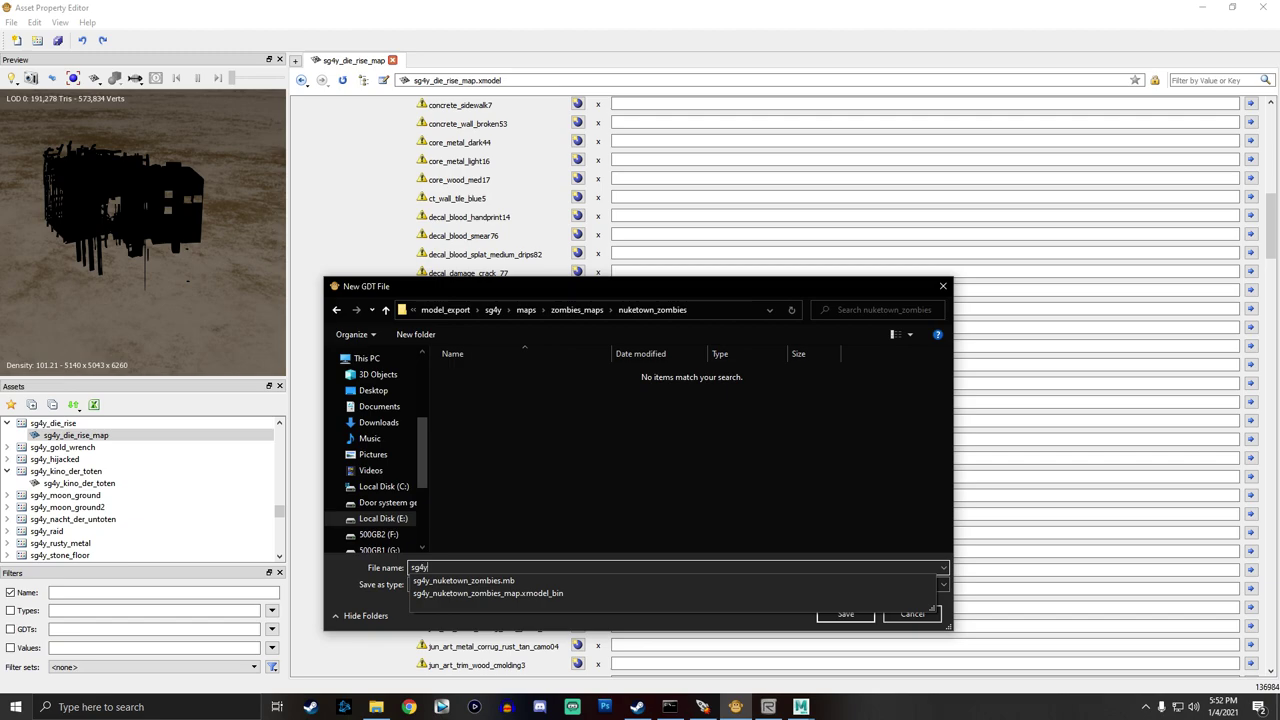
{"action": "type", "text": "_nuketown_zombies"}
{"action": "key", "text": "Return"}
Add an xmodel asset named sg4y_nuketown_zombies_bo2_map to the sg4y_nuketown_zombies GDT.
{"action": "right_click", "coordinate": [110, 531]}
{"action": "left_click", "coordinate": [150, 540]}
{"action": "type", "text": "sg4y_nuke"}
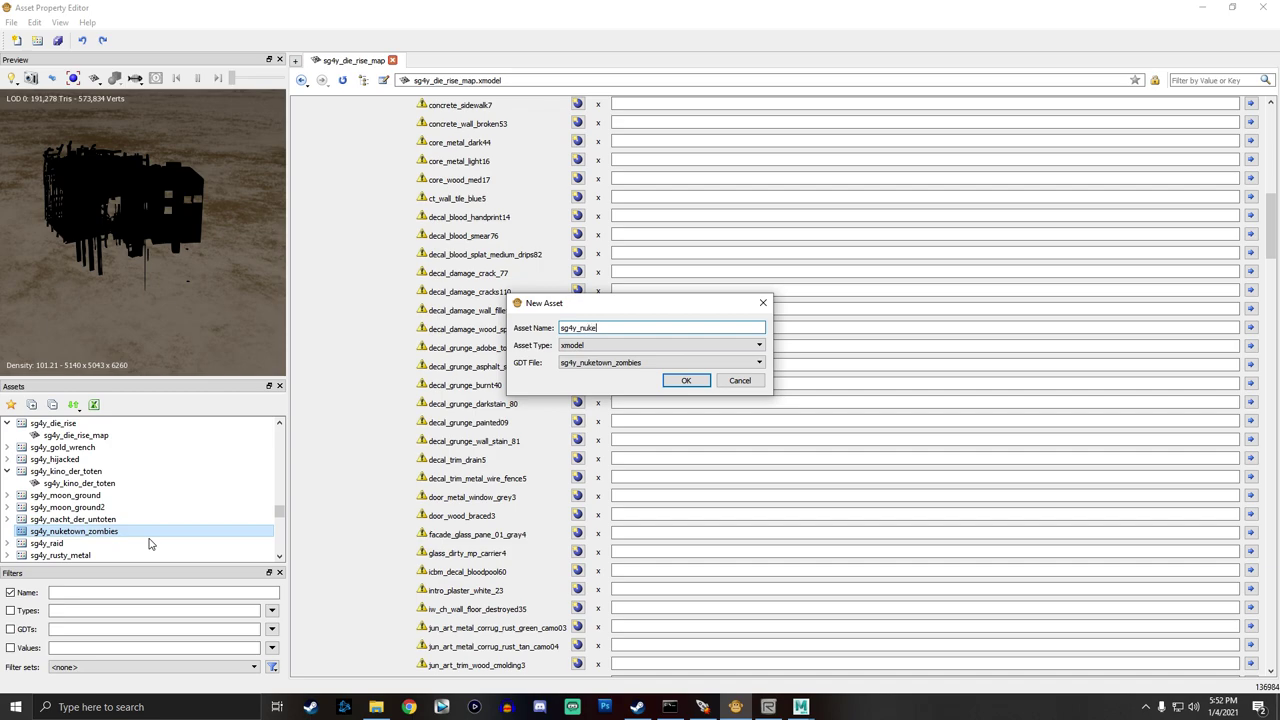
{"action": "type", "text": "town_zombies_bo2_map"}
{"action": "key", "text": "Return"}
Assign sg4y_nuketown_zombies_map.xmodel_bin from the nuketown_zombies folder as the asset's LOD 0 file.
{"action": "scroll", "coordinate": [717, 220], "scroll_direction": "up", "scroll_amount": 10}
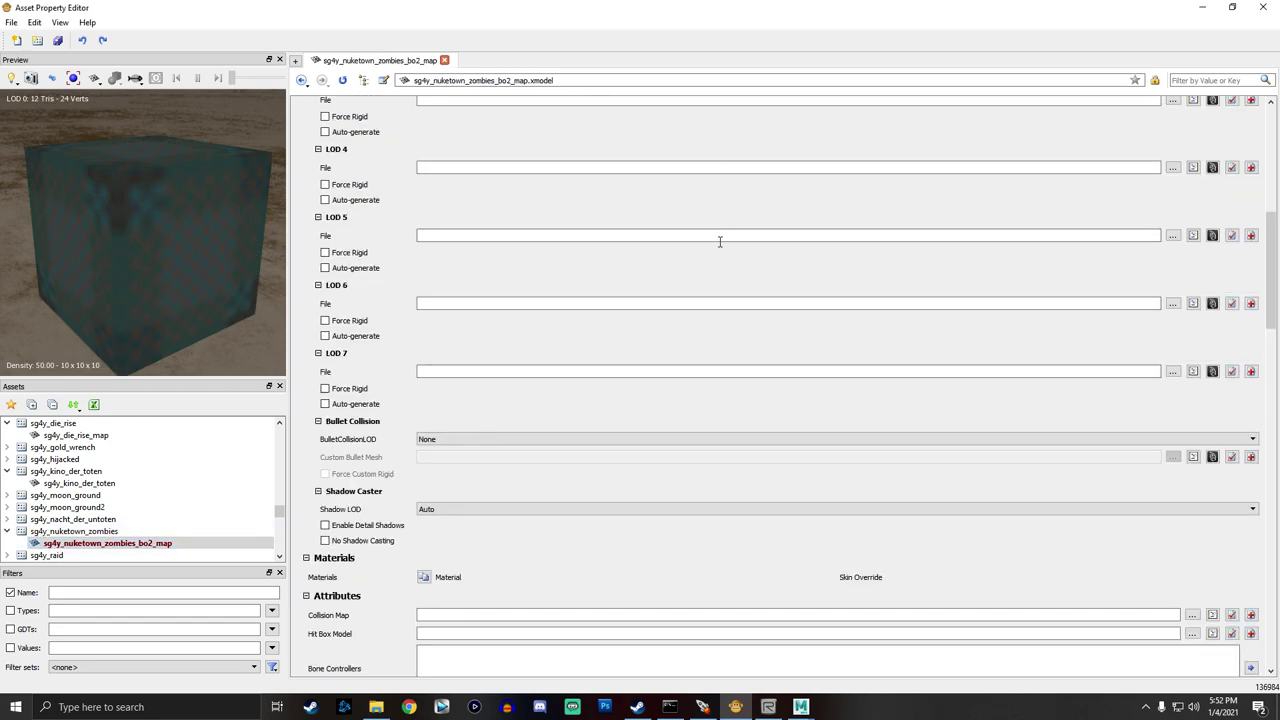
{"action": "left_click", "coordinate": [1173, 407]}
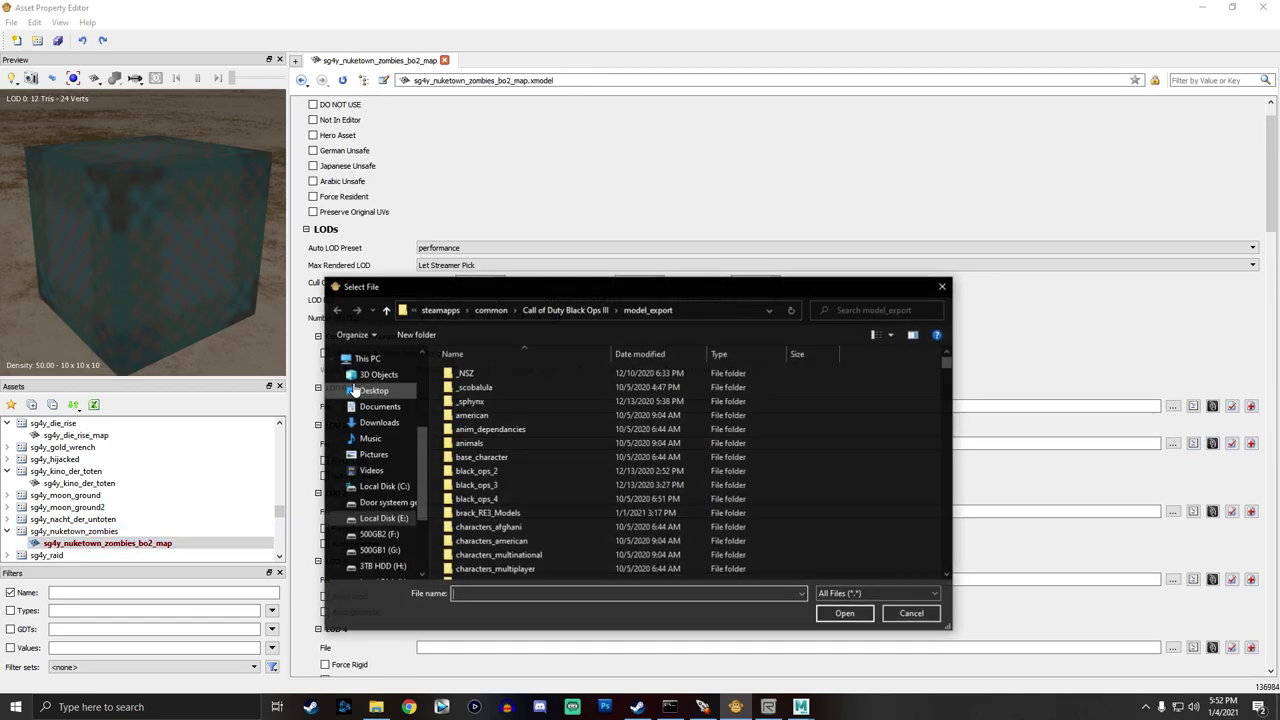
{"action": "scroll", "coordinate": [557, 444], "scroll_direction": "down", "scroll_amount": 5}
{"action": "double_click", "coordinate": [489, 370]}
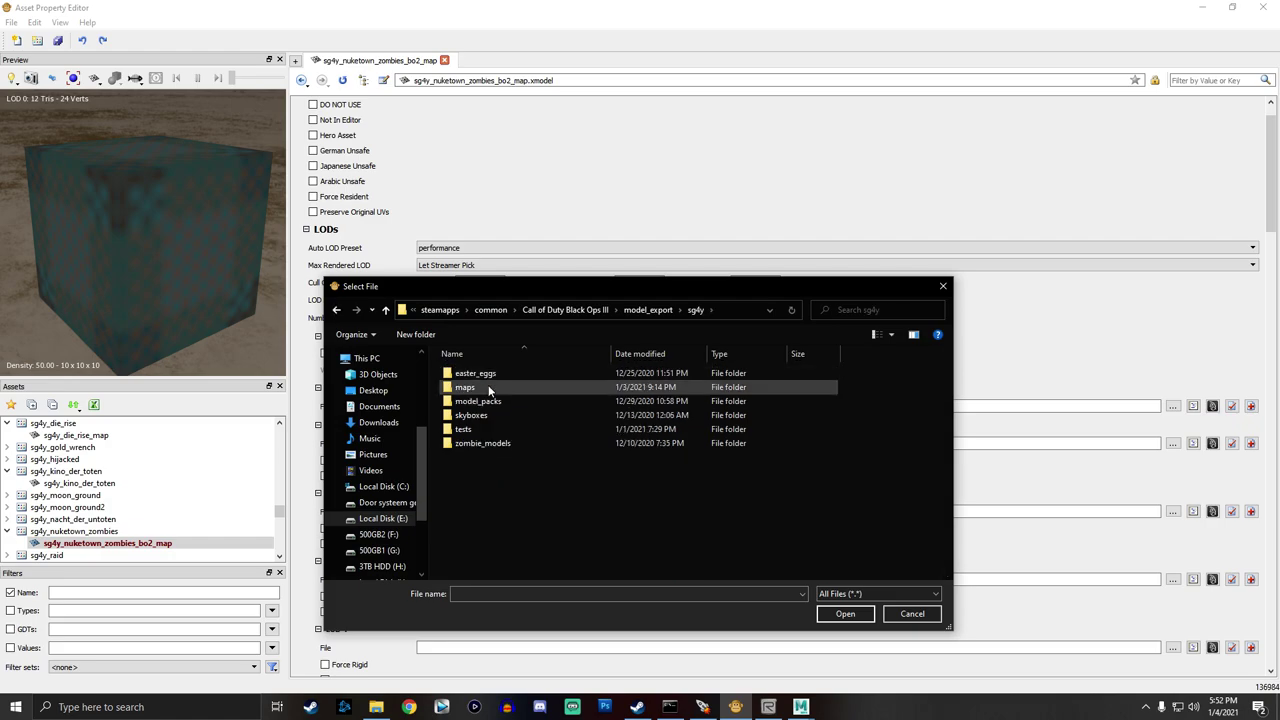
{"action": "double_click", "coordinate": [488, 383]}
{"action": "double_click", "coordinate": [483, 388]}
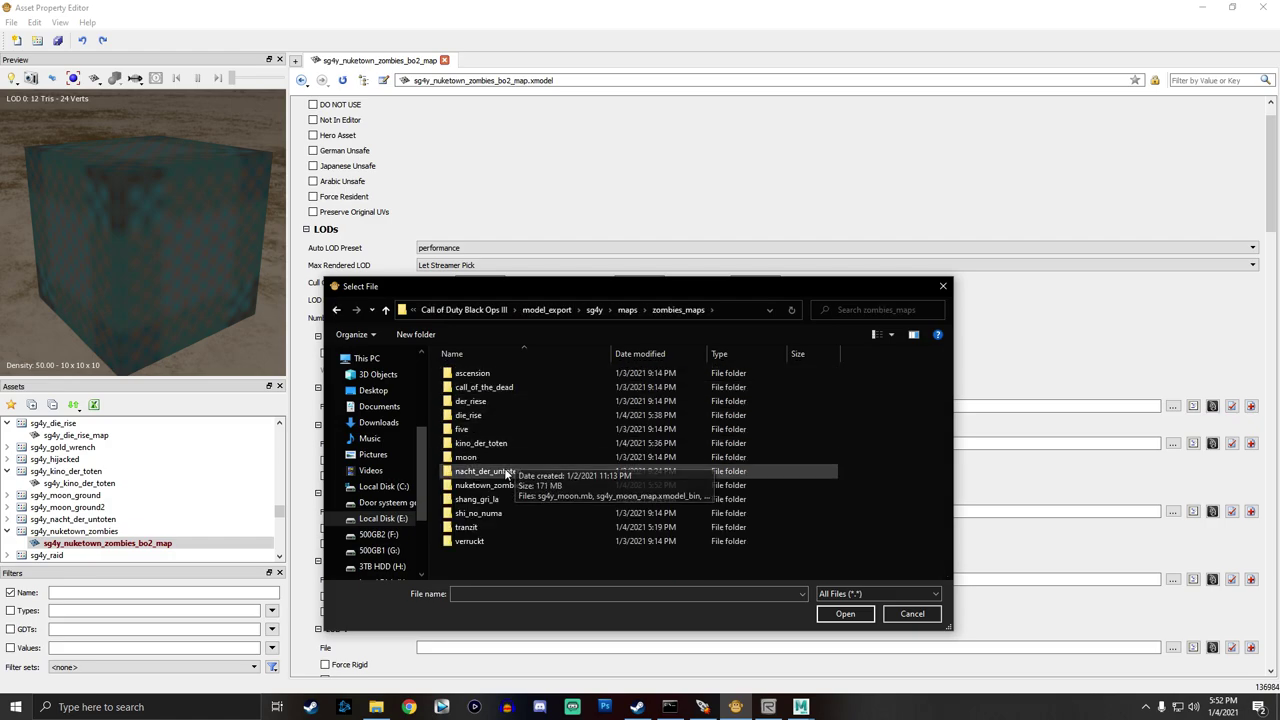
{"action": "double_click", "coordinate": [488, 478]}
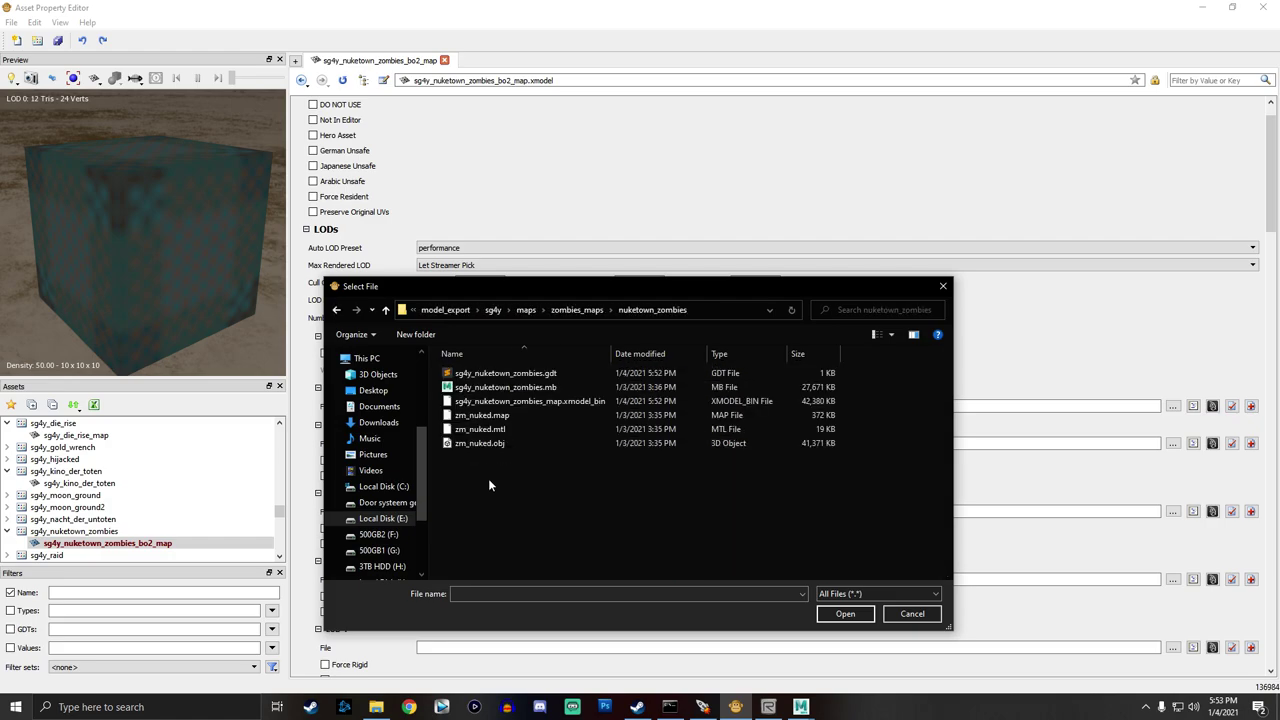
{"action": "double_click", "coordinate": [540, 402]}
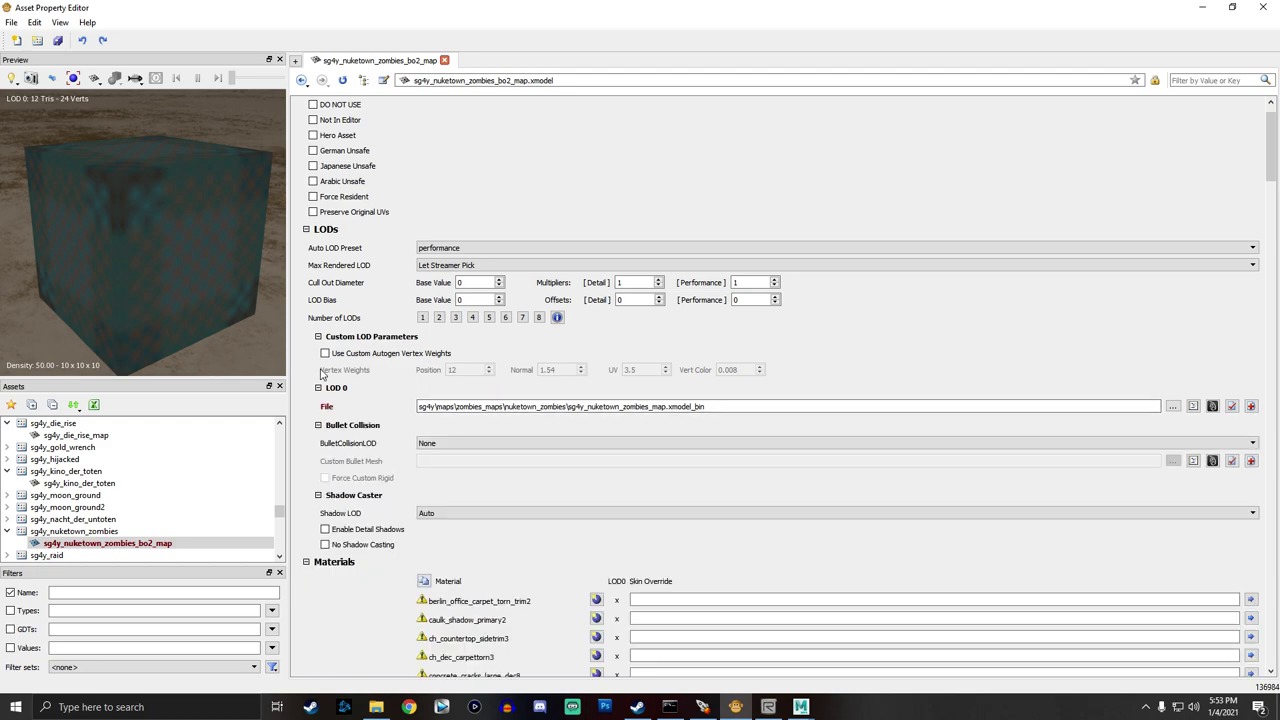
Examine the new xmodel's preview and its list of Nuketown materials.
{"action": "left_click_drag", "start_coordinate": [128, 306], "coordinate": [164, 253]}
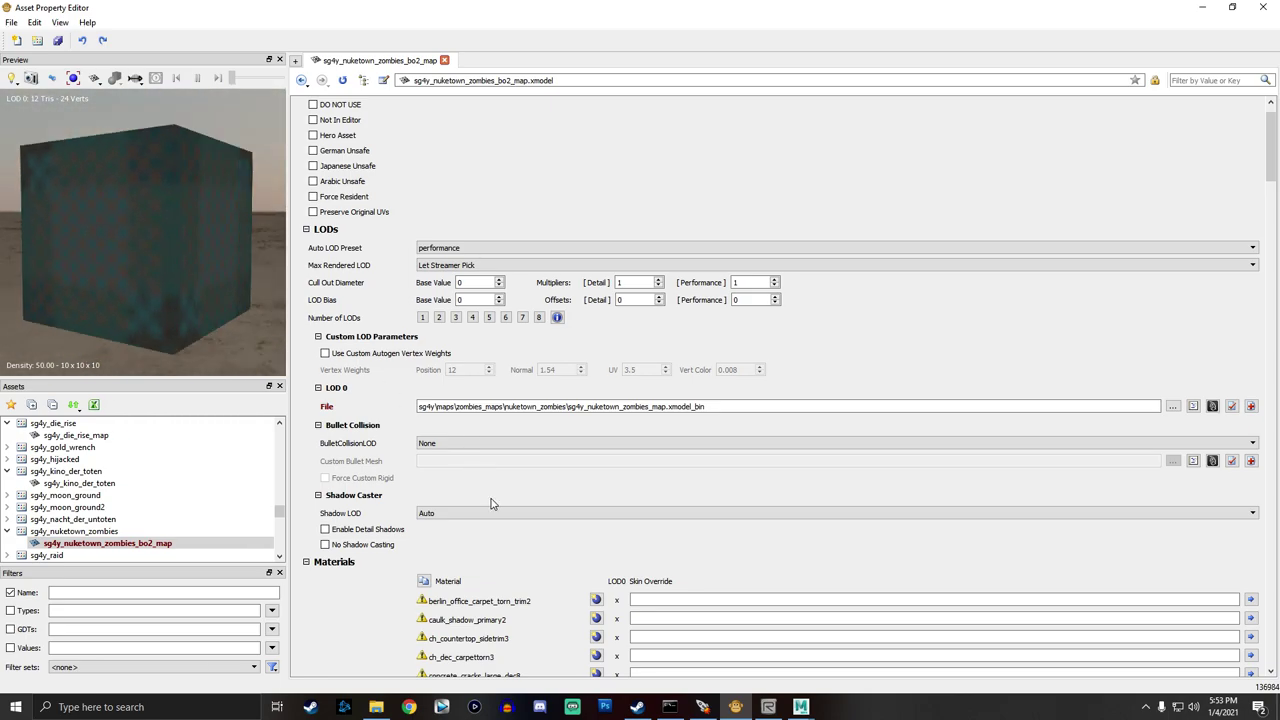
{"action": "scroll", "coordinate": [491, 503], "scroll_direction": "down", "scroll_amount": 15}
{"action": "scroll", "coordinate": [424, 497], "scroll_direction": "down", "scroll_amount": 20}
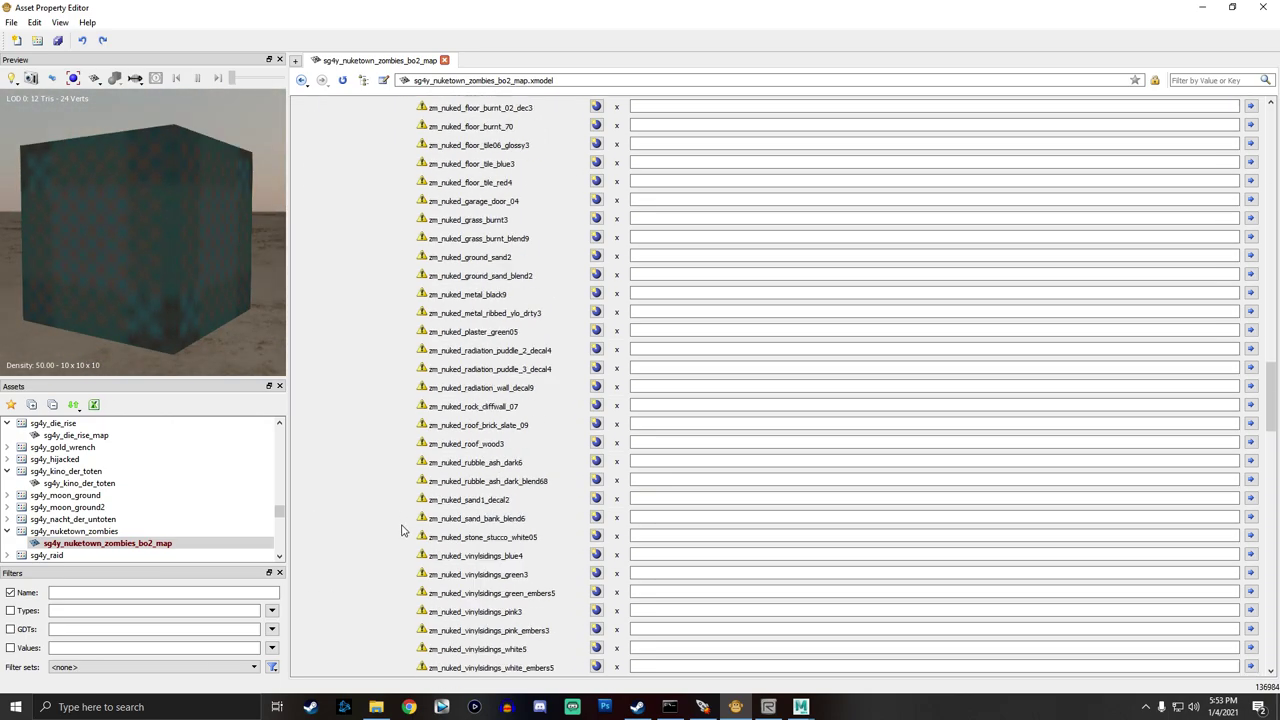
{"action": "scroll", "coordinate": [412, 445], "scroll_direction": "up", "scroll_amount": 15}
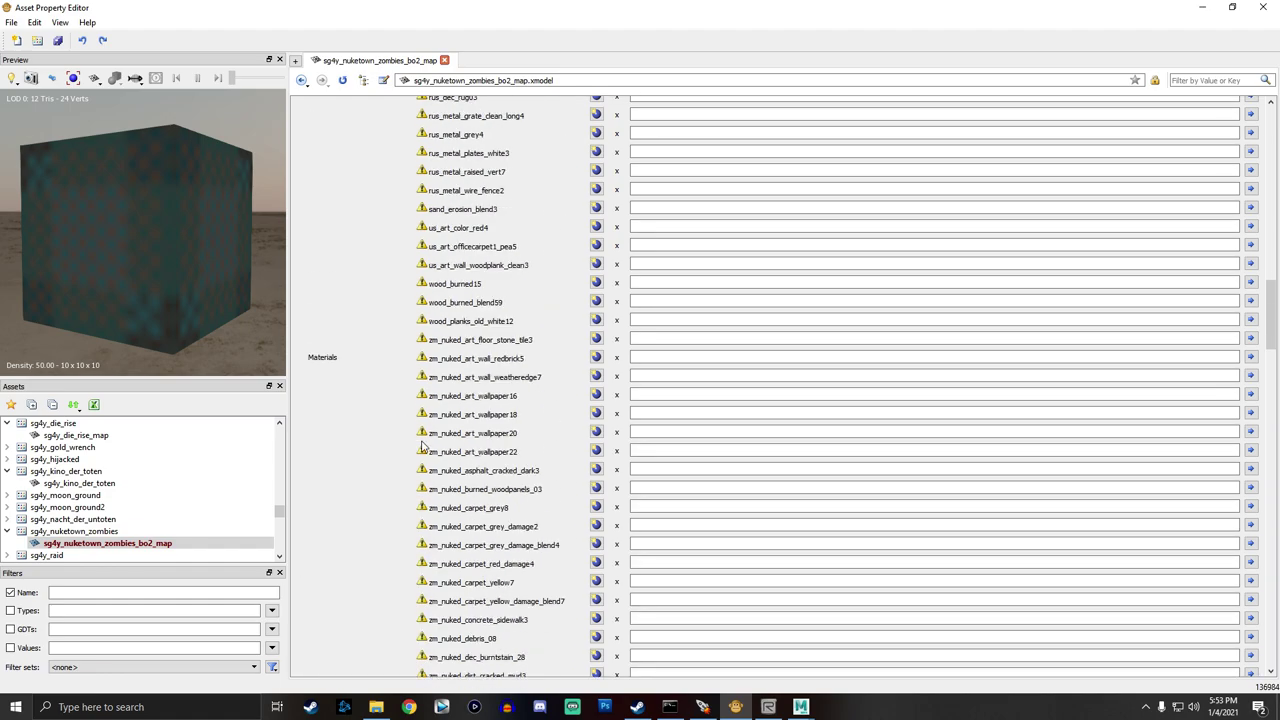
{"action": "scroll", "coordinate": [312, 420], "scroll_direction": "up", "scroll_amount": 10}
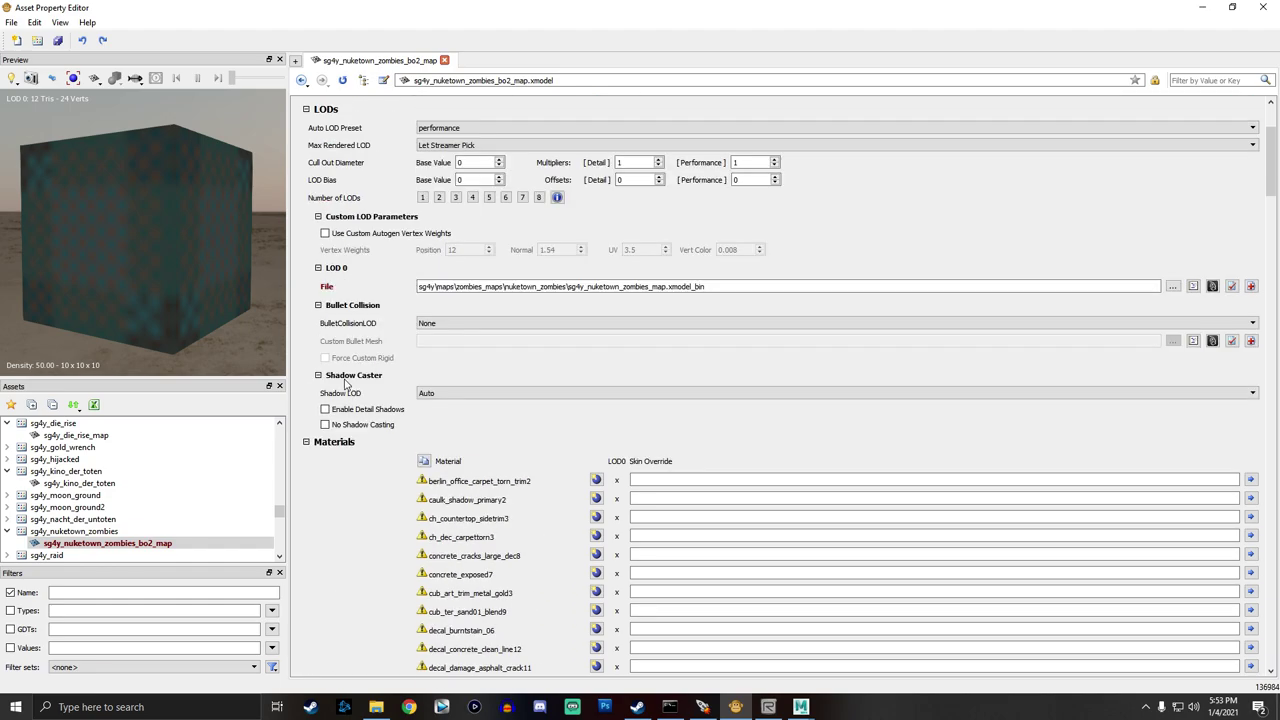
{"action": "scroll", "coordinate": [94, 536], "scroll_direction": "up", "scroll_amount": 5}
{"action": "scroll", "coordinate": [92, 536], "scroll_direction": "down", "scroll_amount": 5}
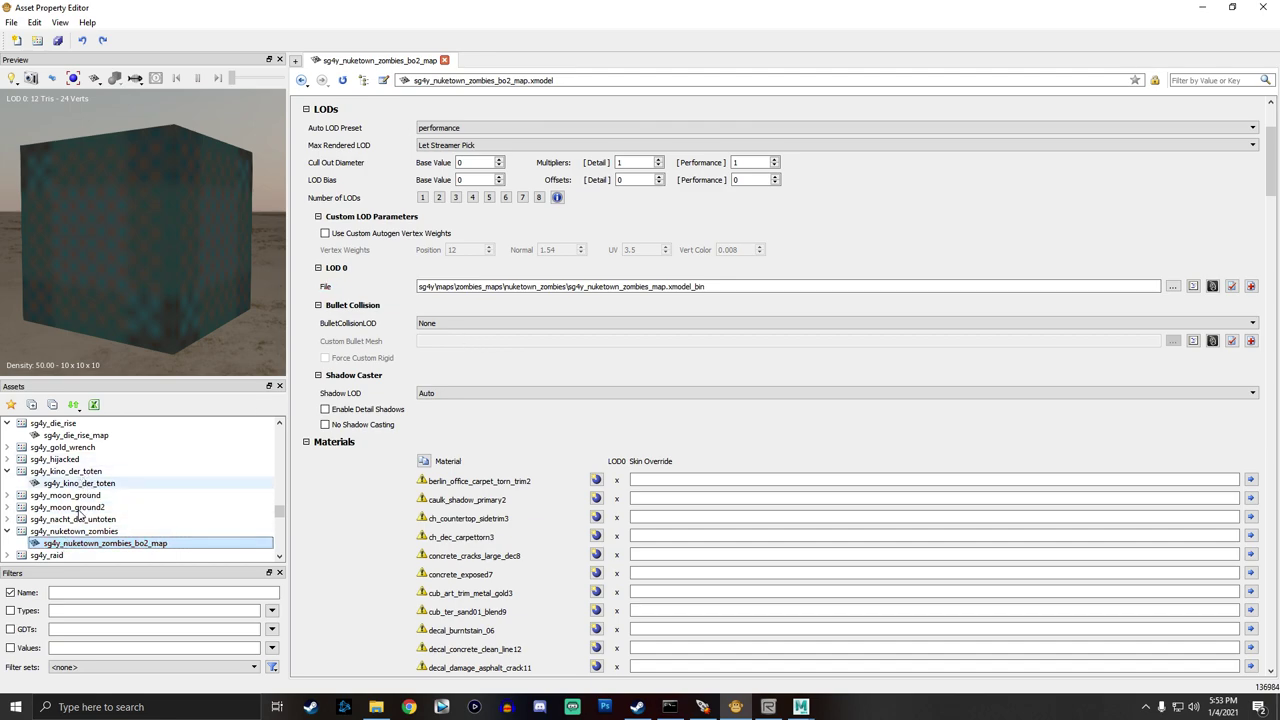
Close the Asset Property Editor and delete sg4y_nuketown_zombies_map.xmodel_bin and sg4y_nuketown_zombies.gdt from the nuketown_zombies folder in File Explorer.
{"action": "left_click", "coordinate": [773, 380]}
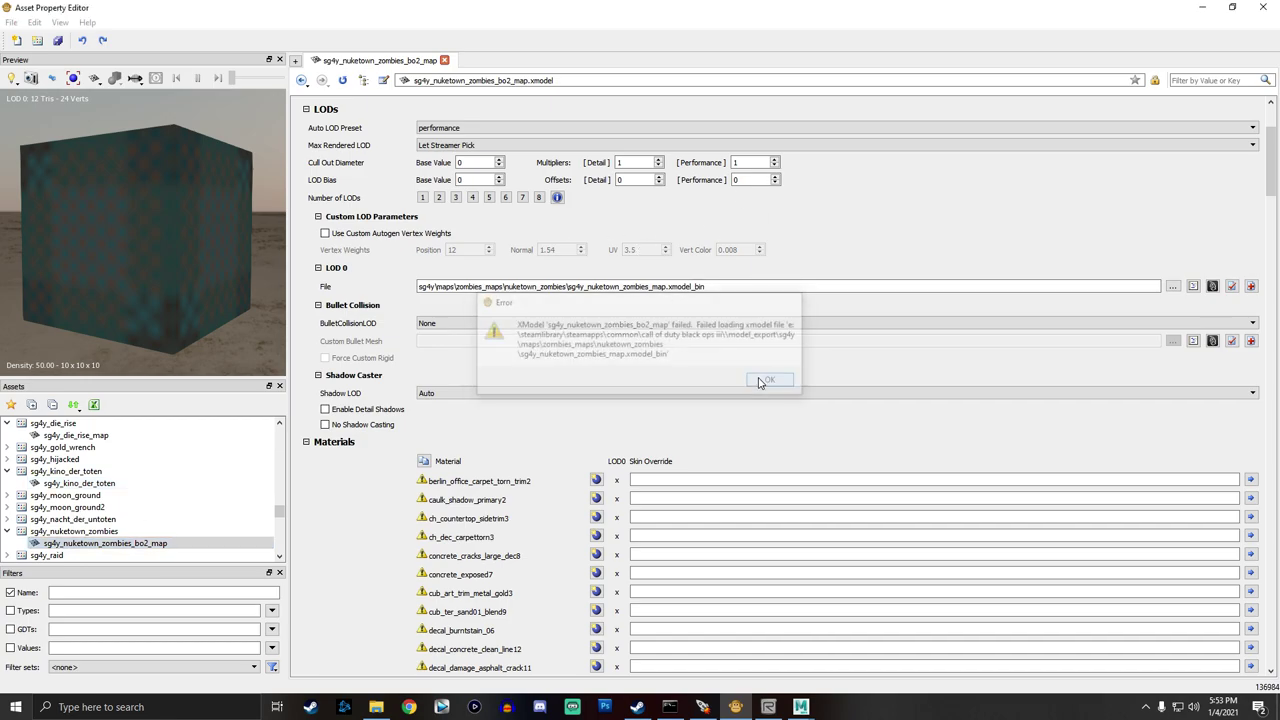
{"action": "left_click", "coordinate": [1262, 7]}
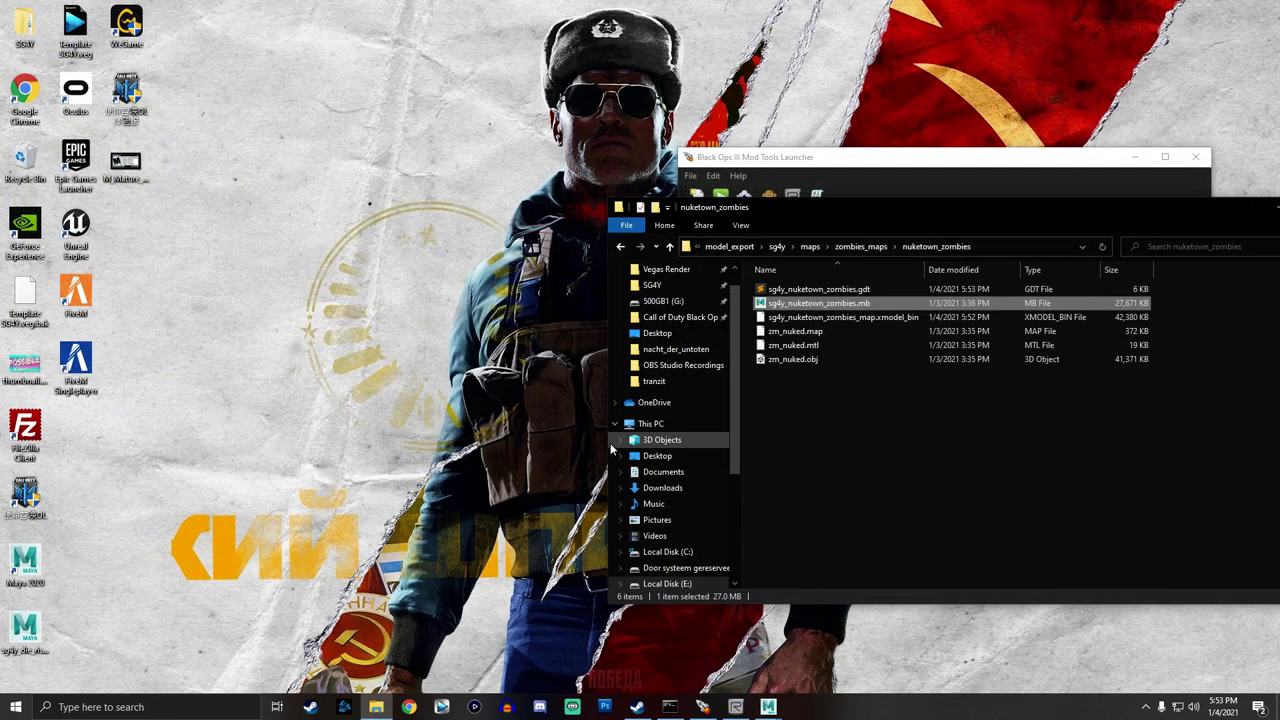
{"action": "left_click_drag", "start_coordinate": [804, 220], "coordinate": [601, 234]}
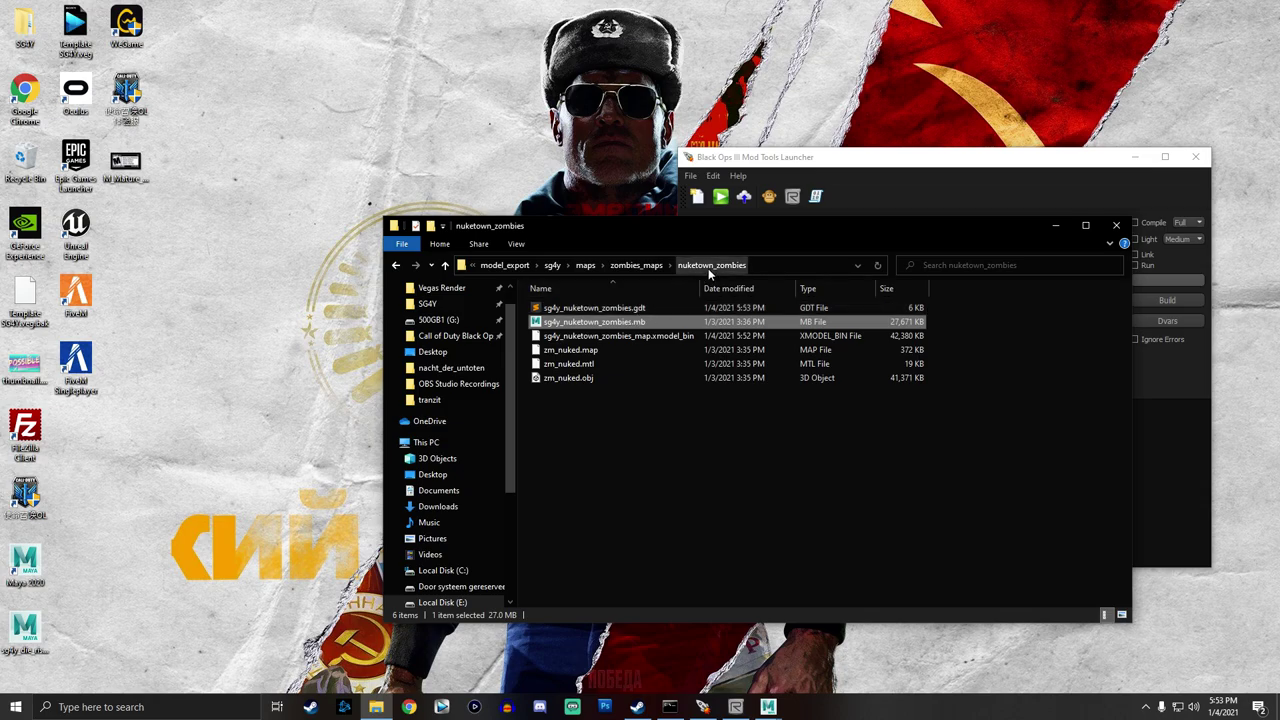
{"action": "left_click", "coordinate": [632, 341]}
{"action": "key", "text": "Delete"}
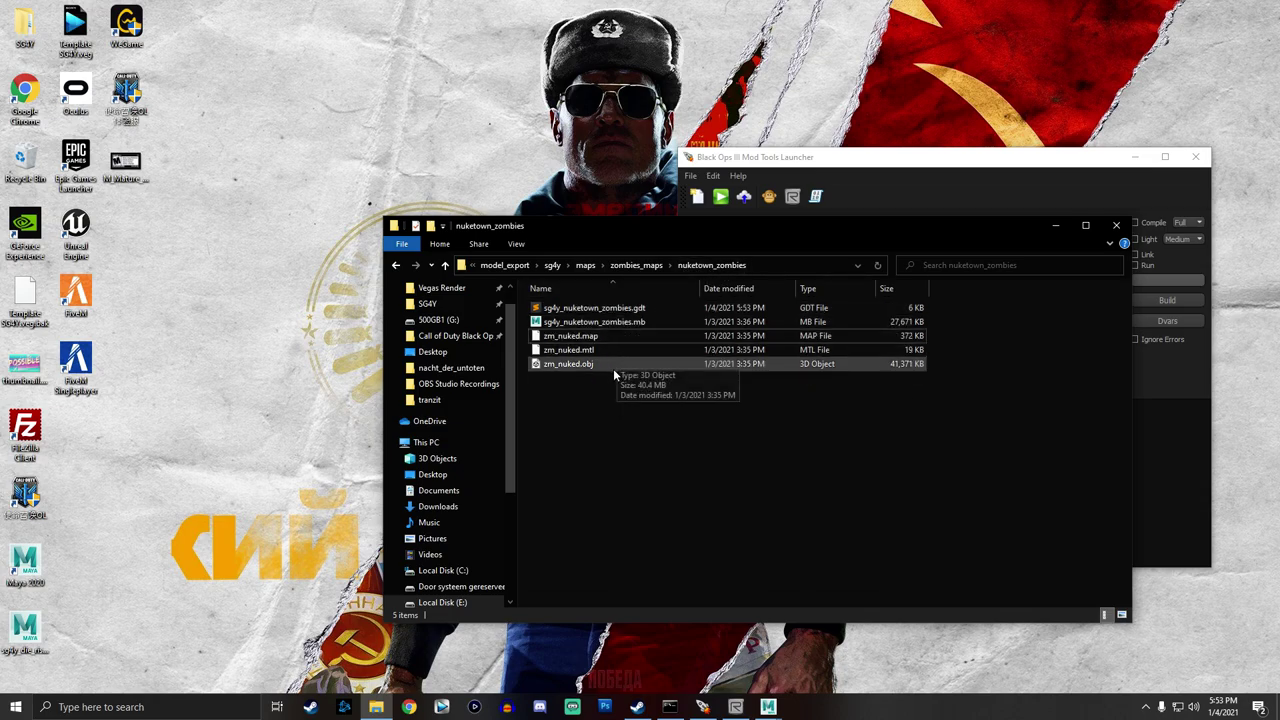
{"action": "left_click", "coordinate": [594, 318]}
{"action": "key", "text": "Delete"}
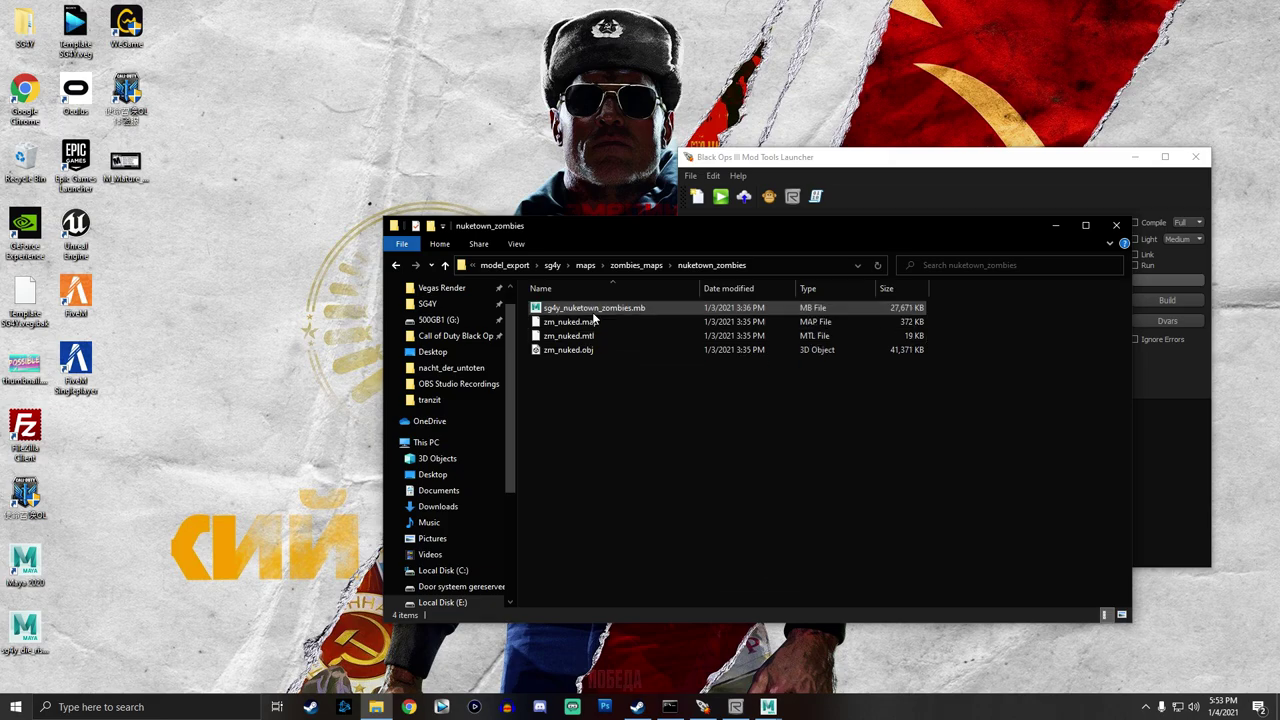
Delete sg4y_kino_der_toten_map.xmodel_bin and sg4y_kino_der_toten.gdt from the kino_der_toten folder.
{"action": "left_click", "coordinate": [396, 265]}
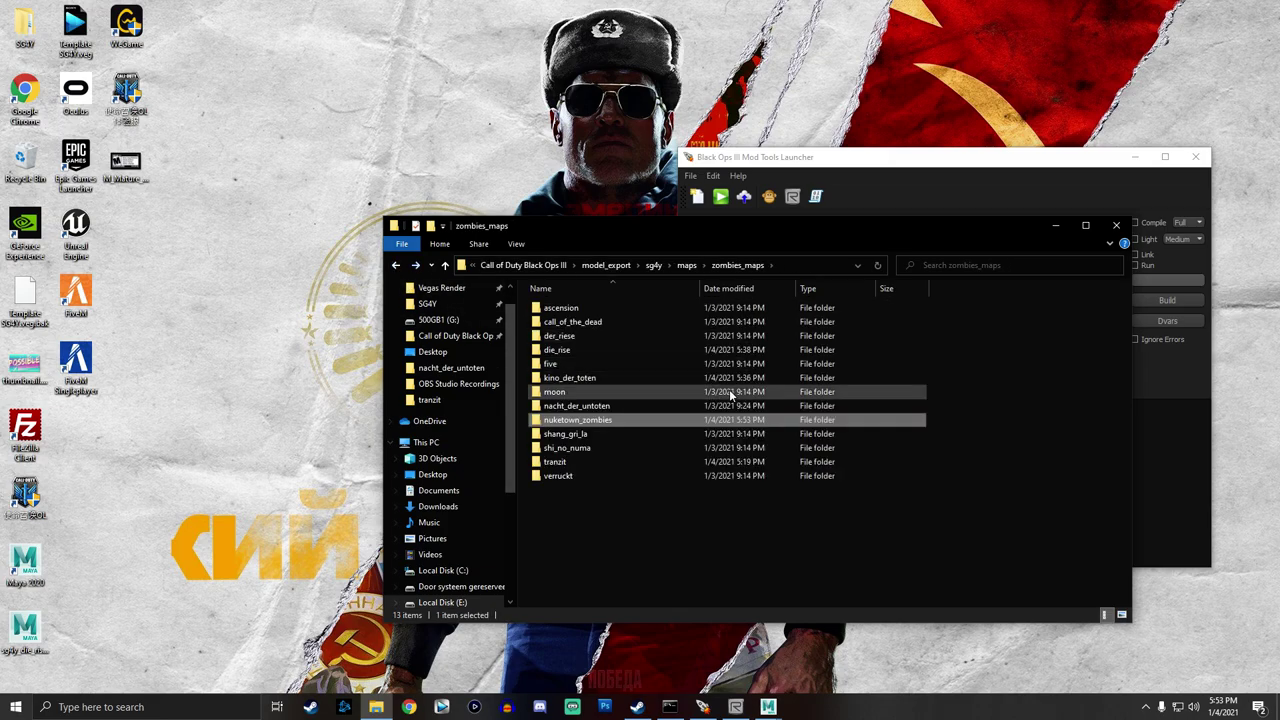
{"action": "double_click", "coordinate": [576, 377]}
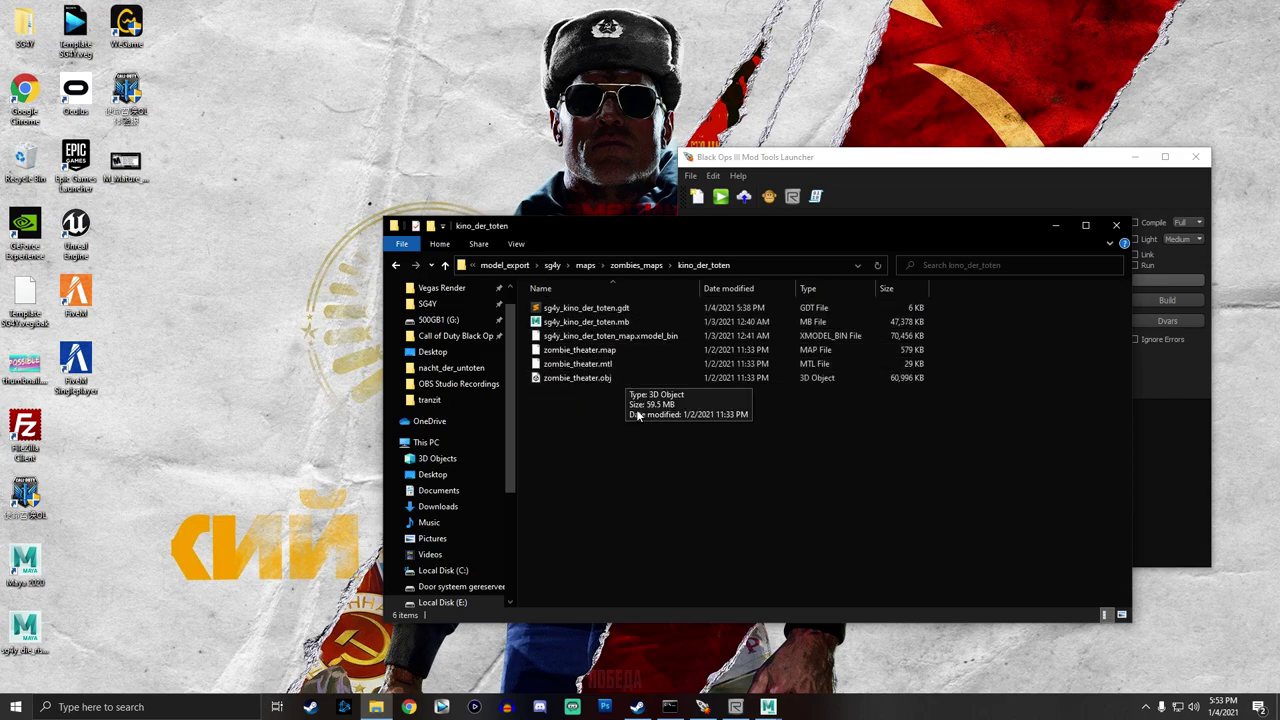
{"action": "left_click", "coordinate": [633, 340]}
{"action": "key", "text": "Delete"}
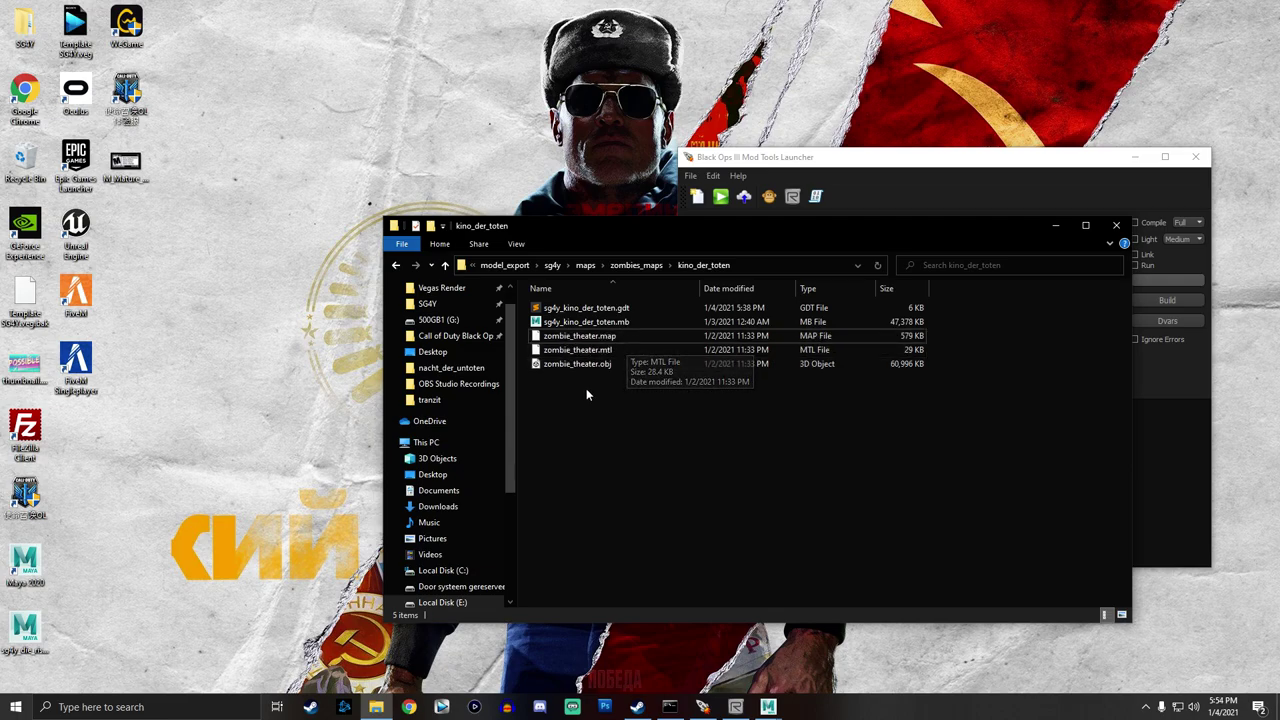
{"action": "left_click", "coordinate": [596, 307]}
{"action": "key", "text": "Delete"}
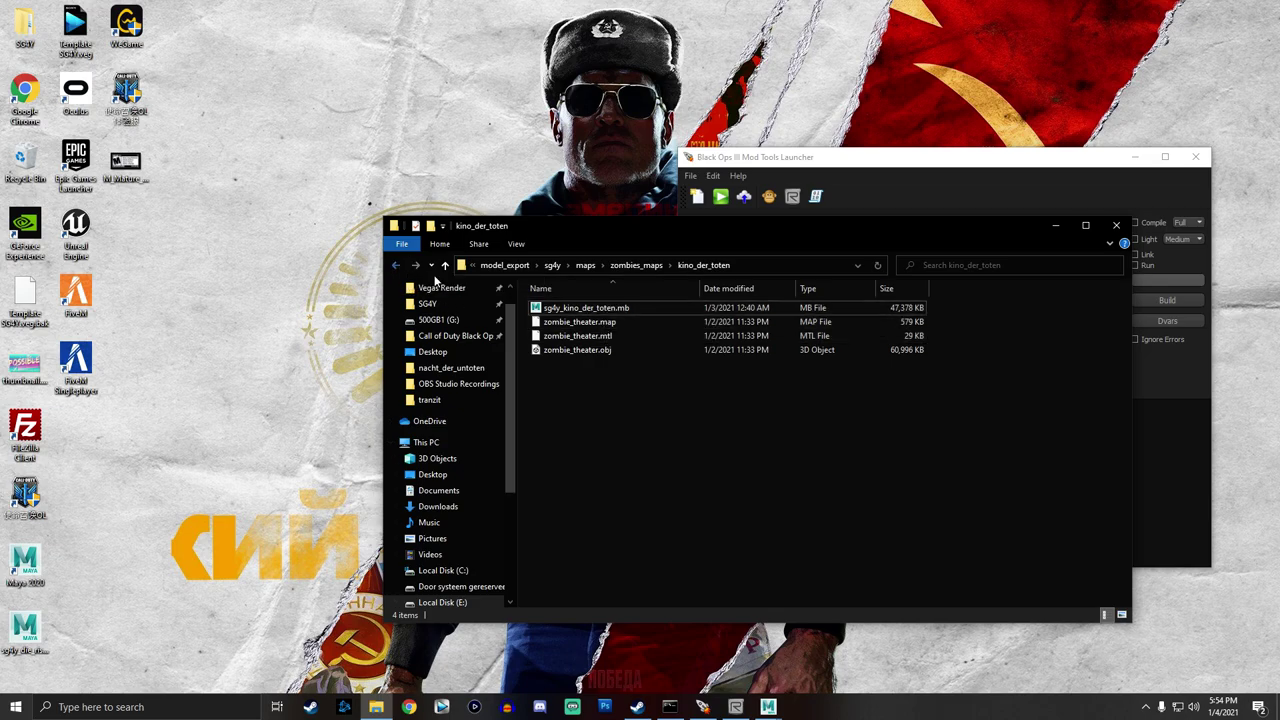
Return to the zombies_maps folder and check the exported files inside the verruckt folder.
{"action": "left_click", "coordinate": [396, 266]}
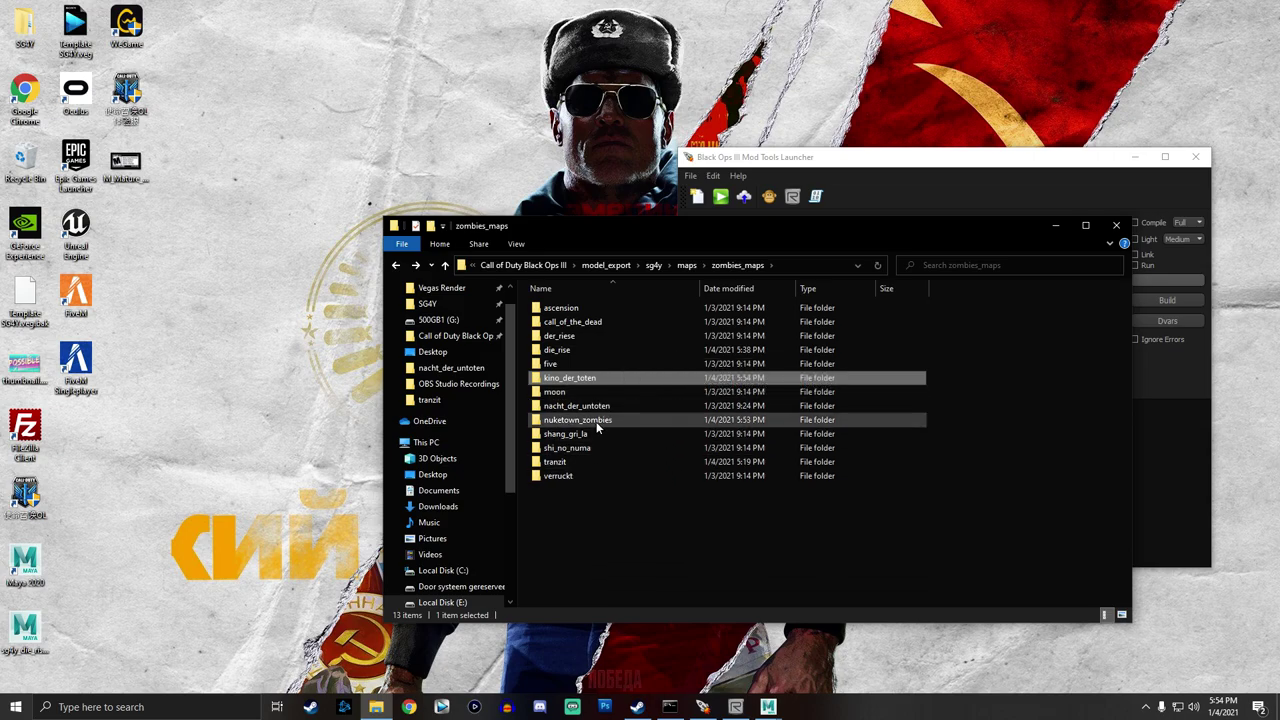
{"action": "left_click", "coordinate": [617, 507]}
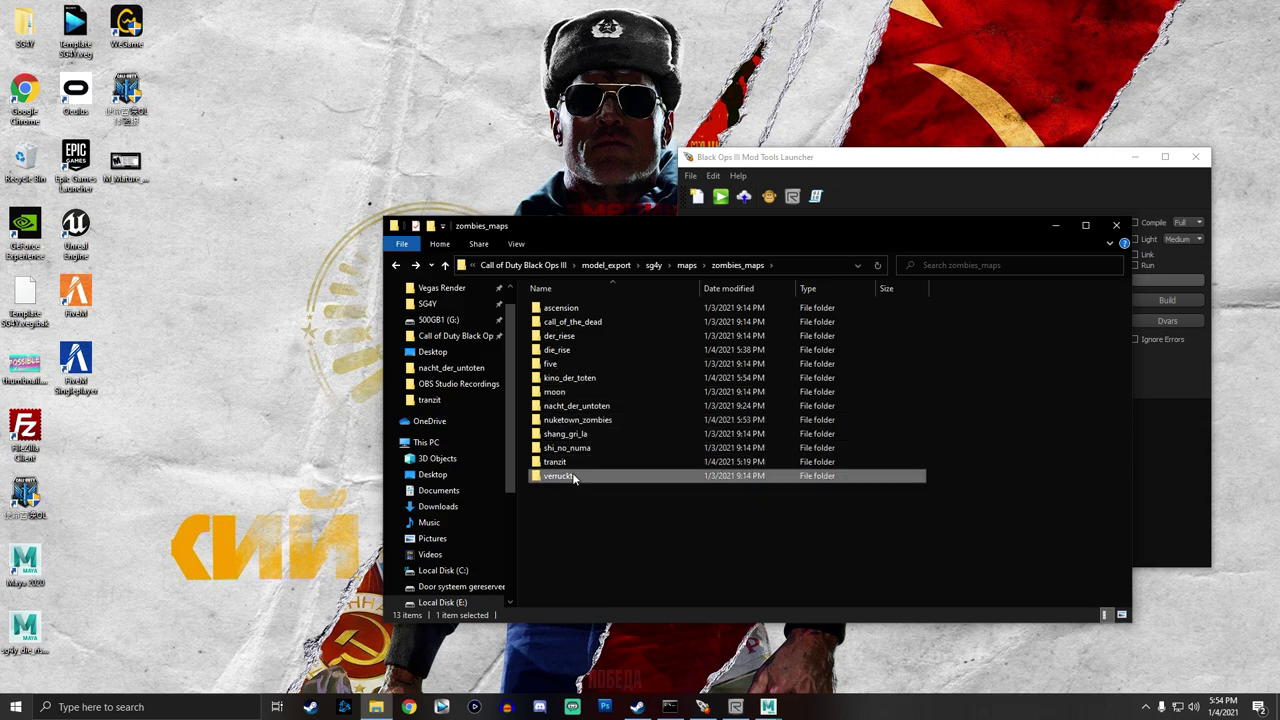
{"action": "left_click_drag", "start_coordinate": [603, 473], "coordinate": [590, 300]}
{"action": "left_click", "coordinate": [652, 494]}
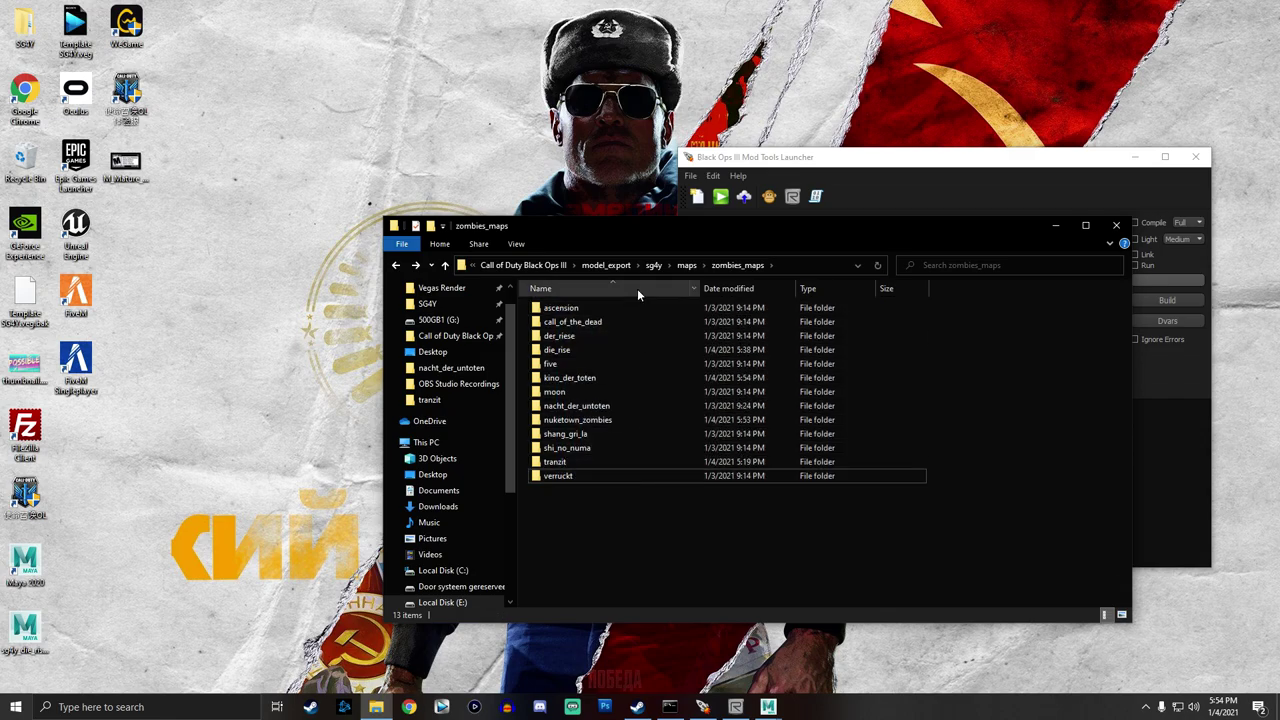
{"action": "left_click_drag", "start_coordinate": [679, 231], "coordinate": [501, 209]}
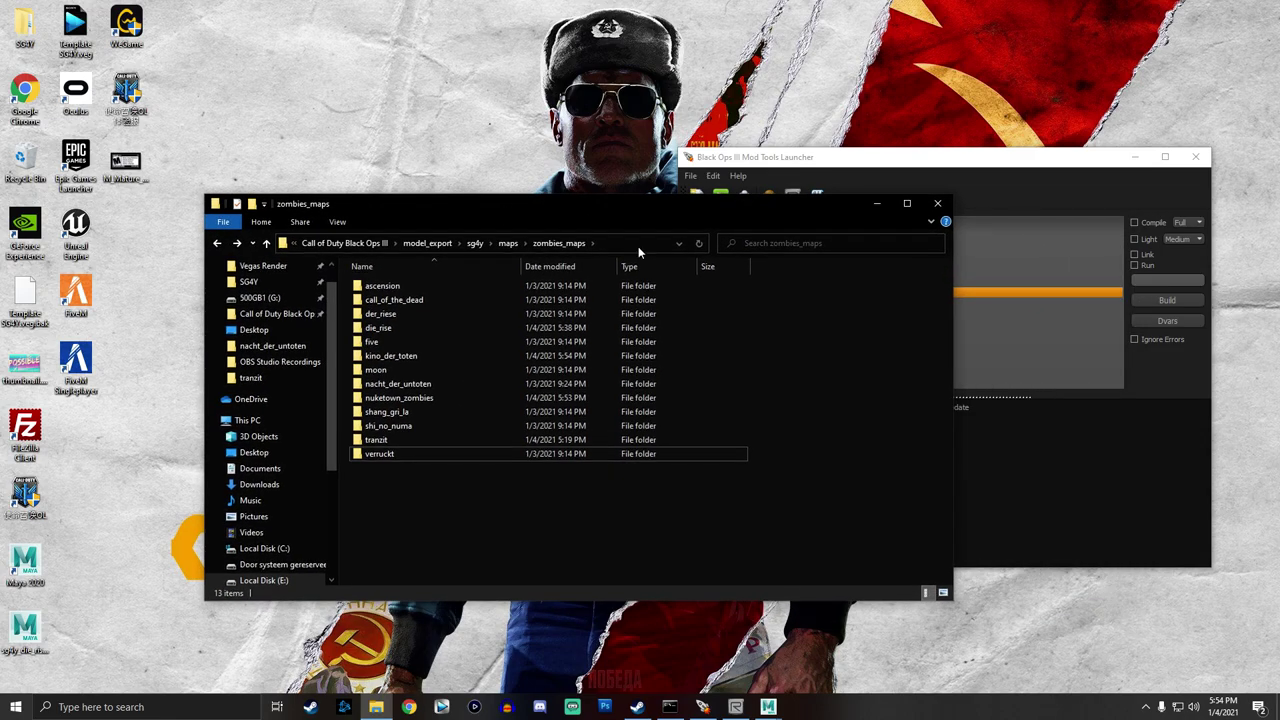
{"action": "double_click", "coordinate": [395, 452]}
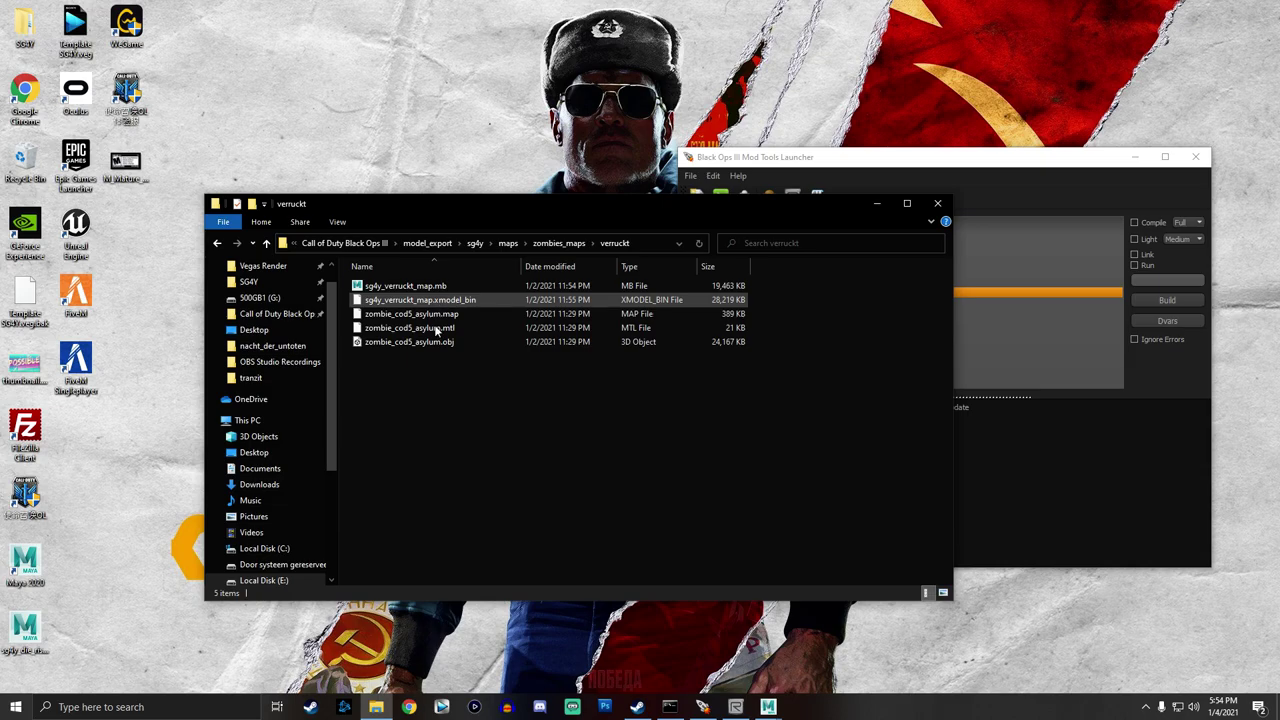
{"action": "left_click", "coordinate": [218, 243]}
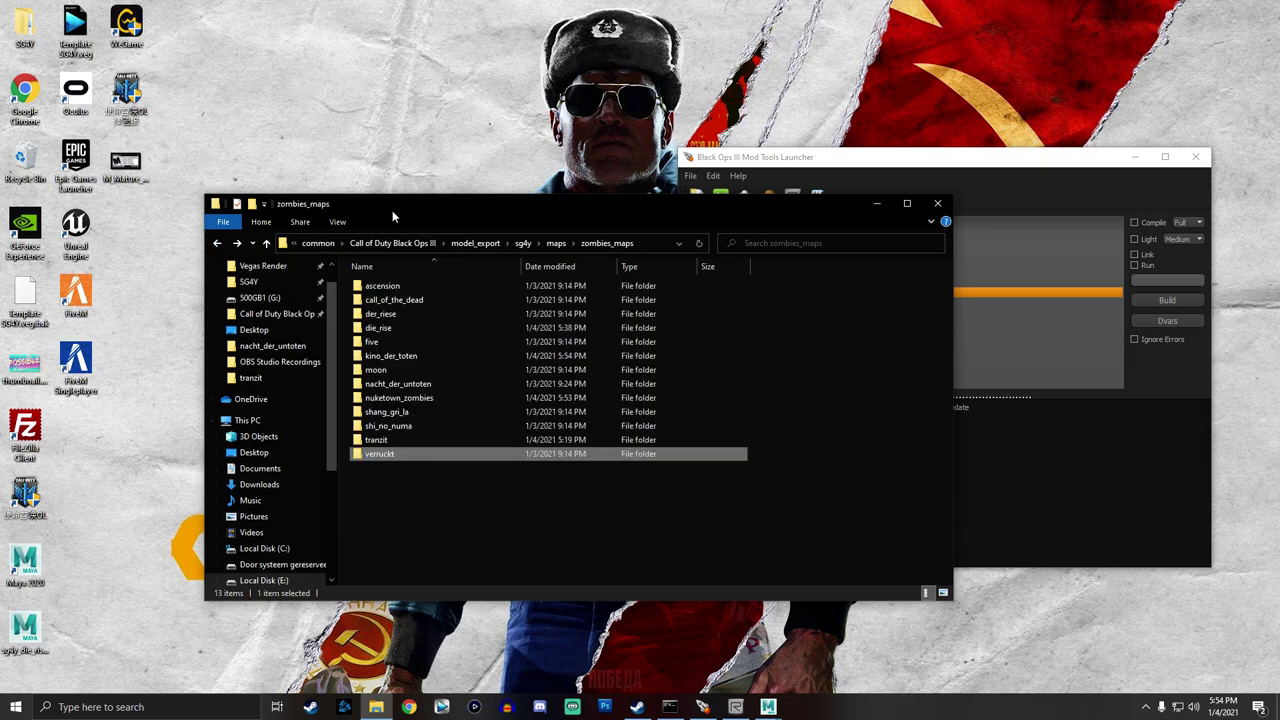
Close the zombies_maps File Explorer window and move the Mod Tools Launcher window to the middle of the desktop.
{"action": "left_click_drag", "start_coordinate": [395, 210], "coordinate": [463, 186]}
{"action": "left_click_drag", "start_coordinate": [527, 508], "coordinate": [472, 236]}
{"action": "left_click_drag", "start_coordinate": [566, 495], "coordinate": [440, 226]}
{"action": "left_click", "coordinate": [552, 468]}
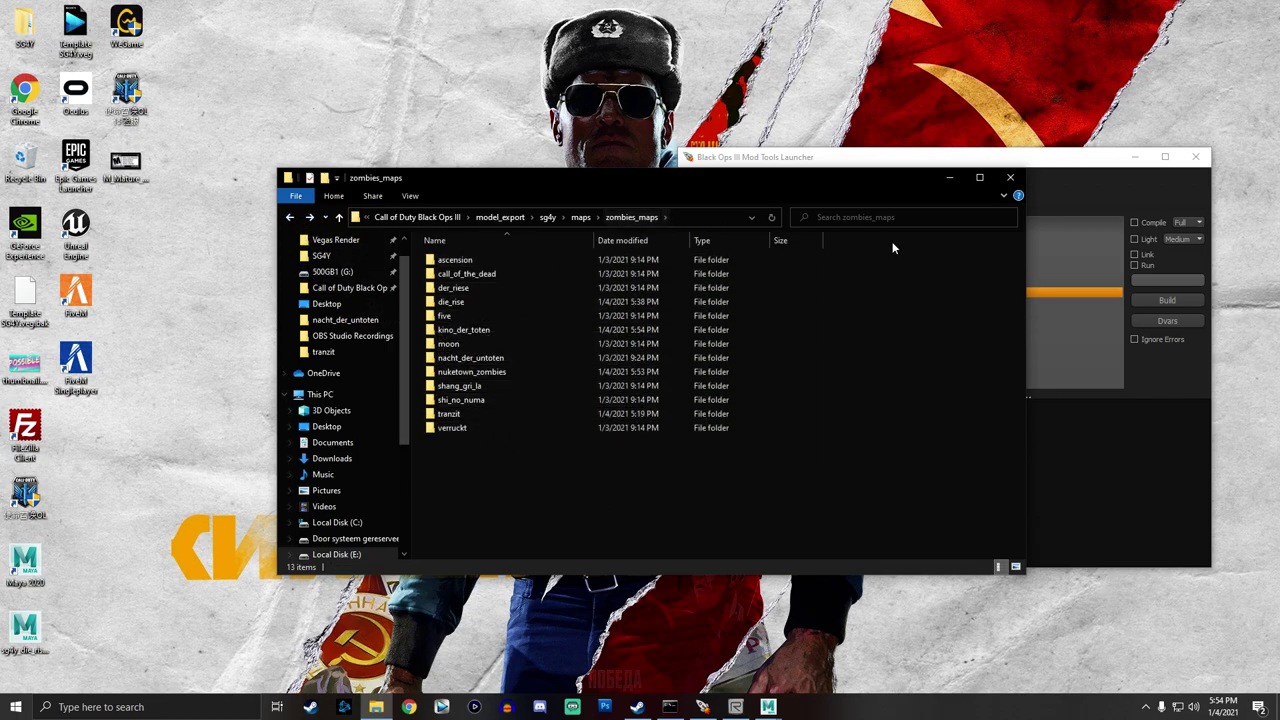
{"action": "left_click_drag", "start_coordinate": [804, 190], "coordinate": [734, 192]}
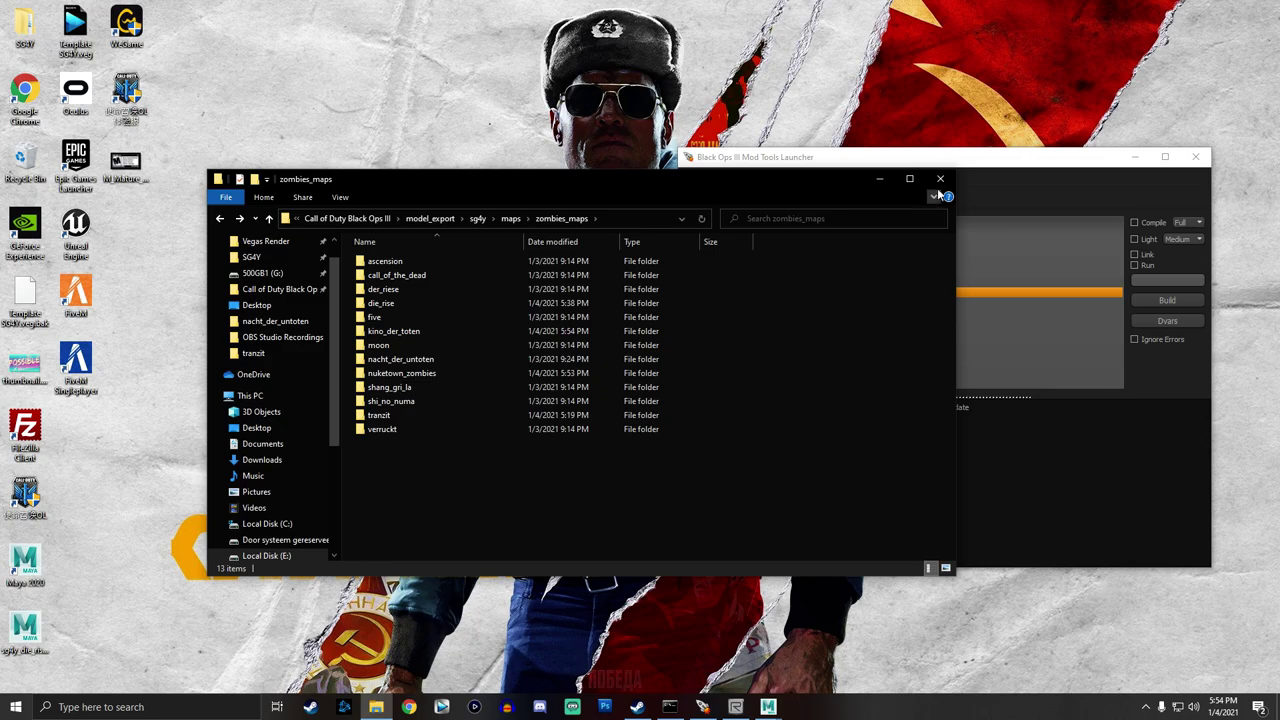
{"action": "left_click", "coordinate": [940, 179]}
{"action": "left_click_drag", "start_coordinate": [1022, 160], "coordinate": [803, 134]}
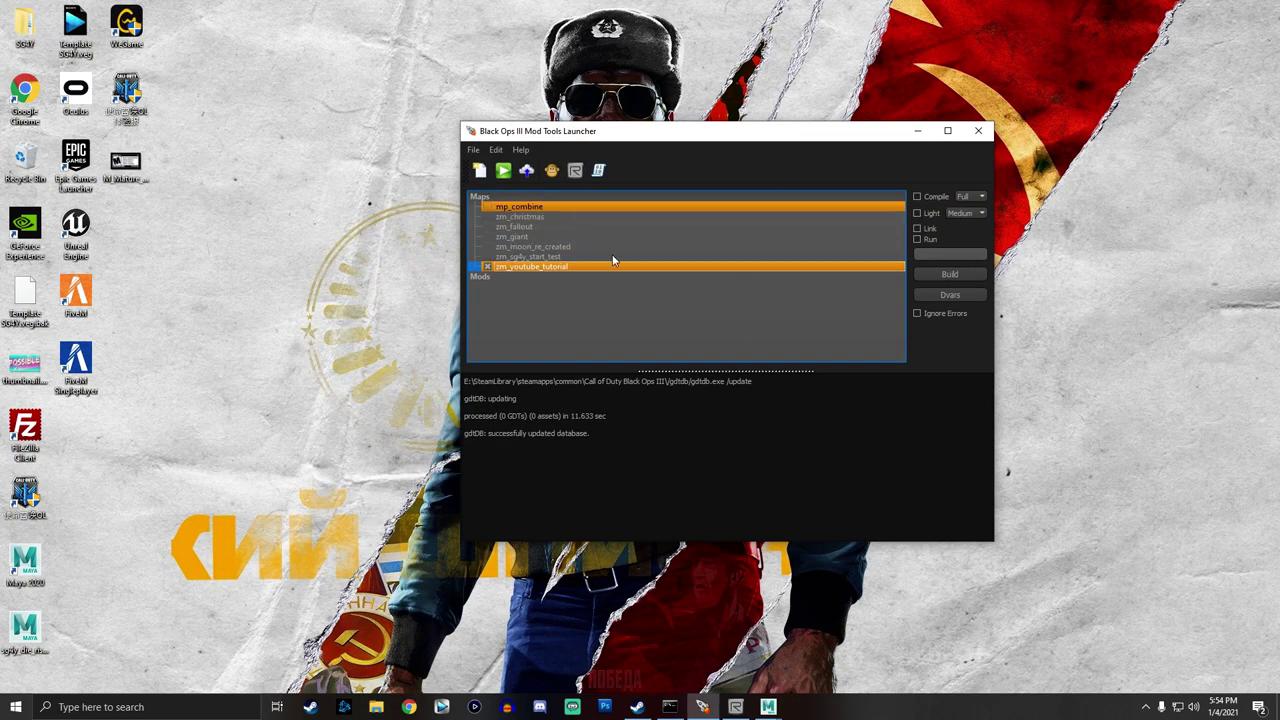
{"action": "left_click", "coordinate": [551, 174]}
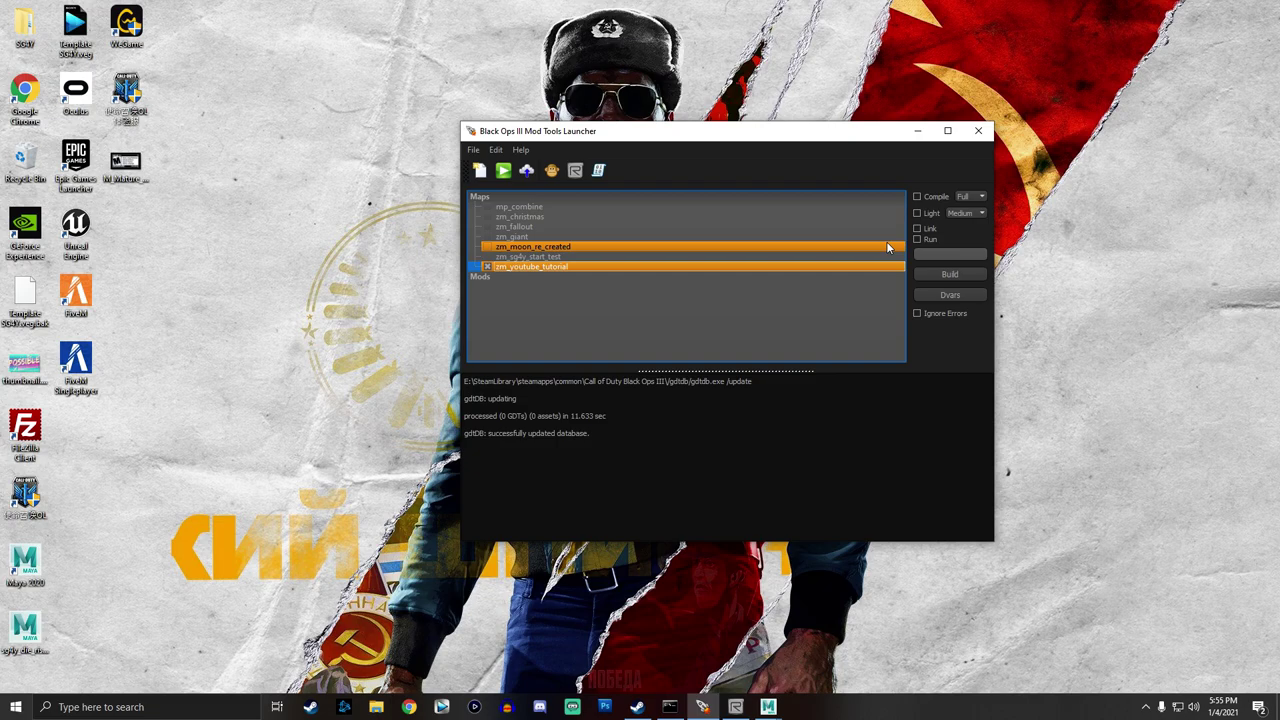
{"action": "key", "text": "alt+z"}
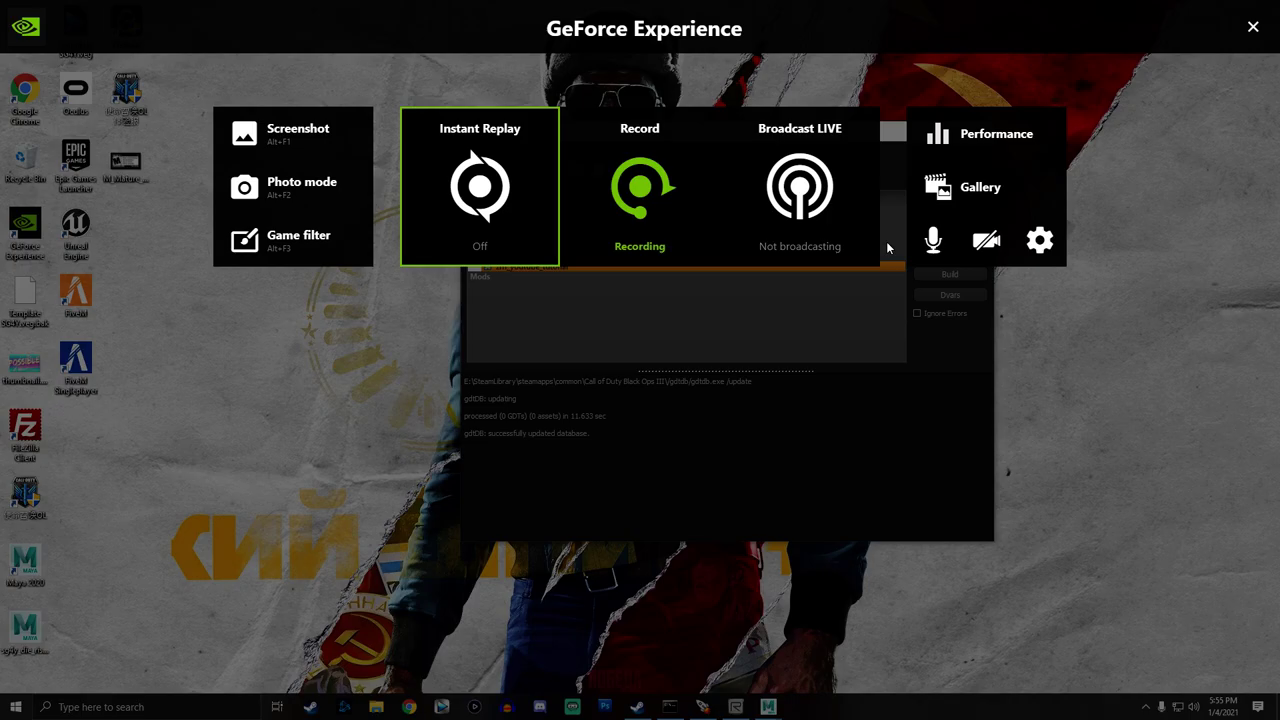
{"action": "key", "text": "alt+z"}
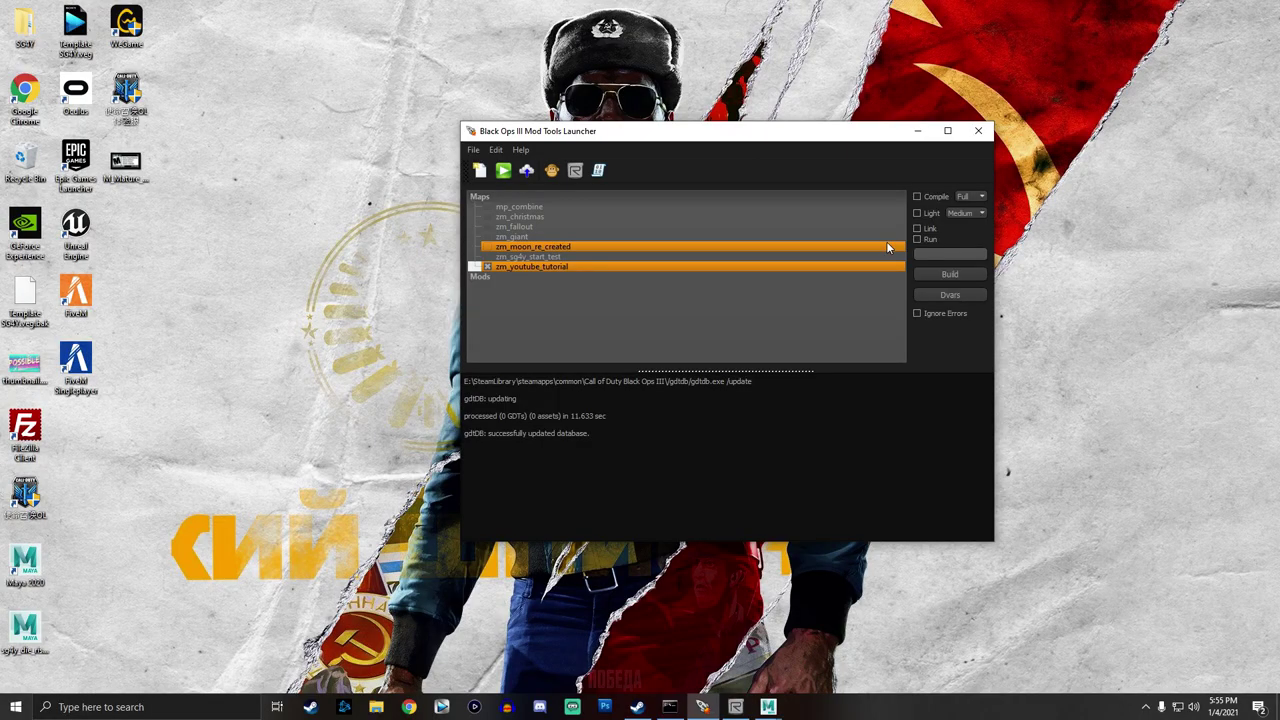